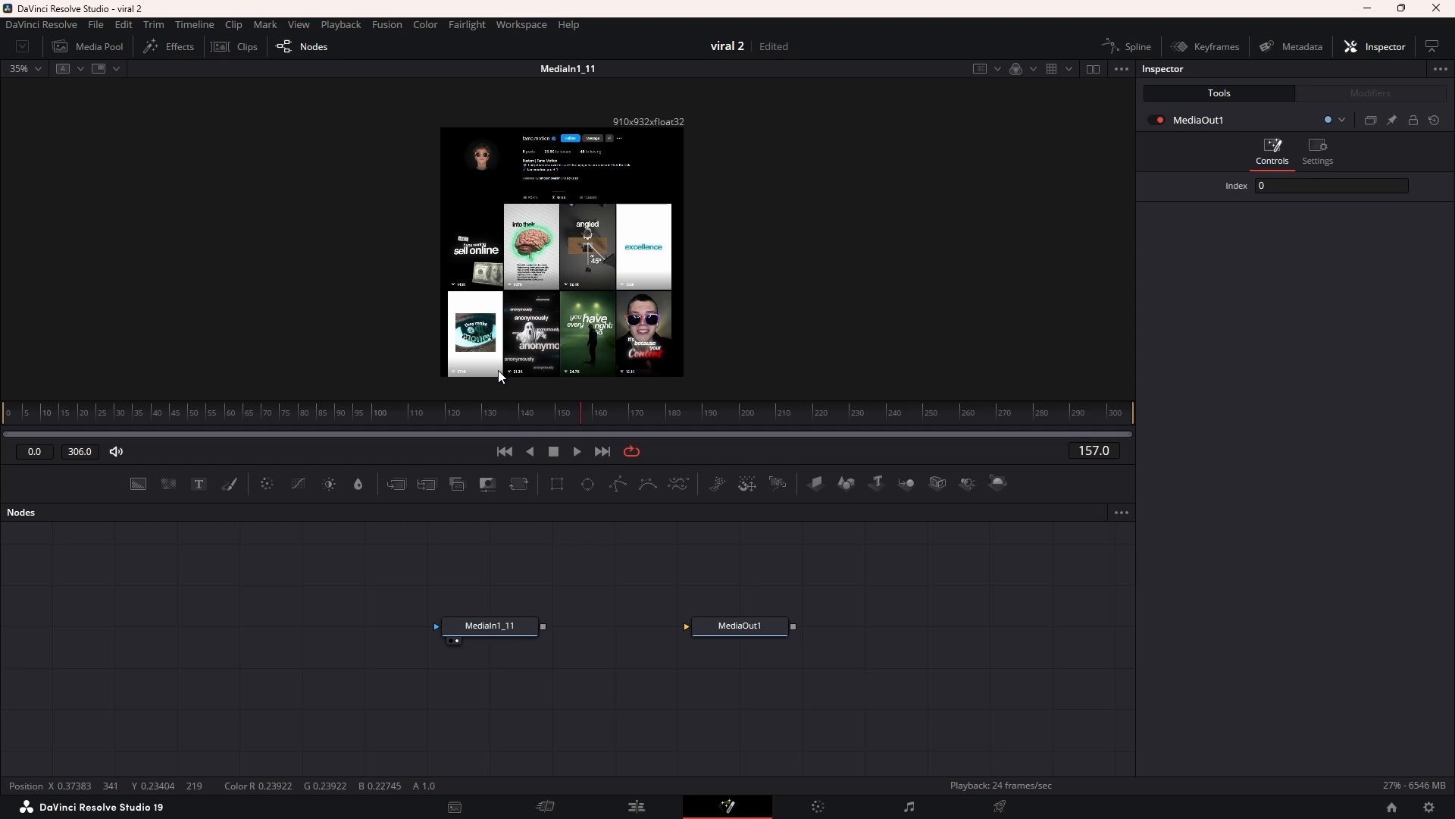
Step: Add an Ellipse mask node and fit its circle around the profile picture, about 0.175 wide and high
{"action": "left_click_drag", "start_coordinate": [338, 546], "coordinate": [455, 554]}
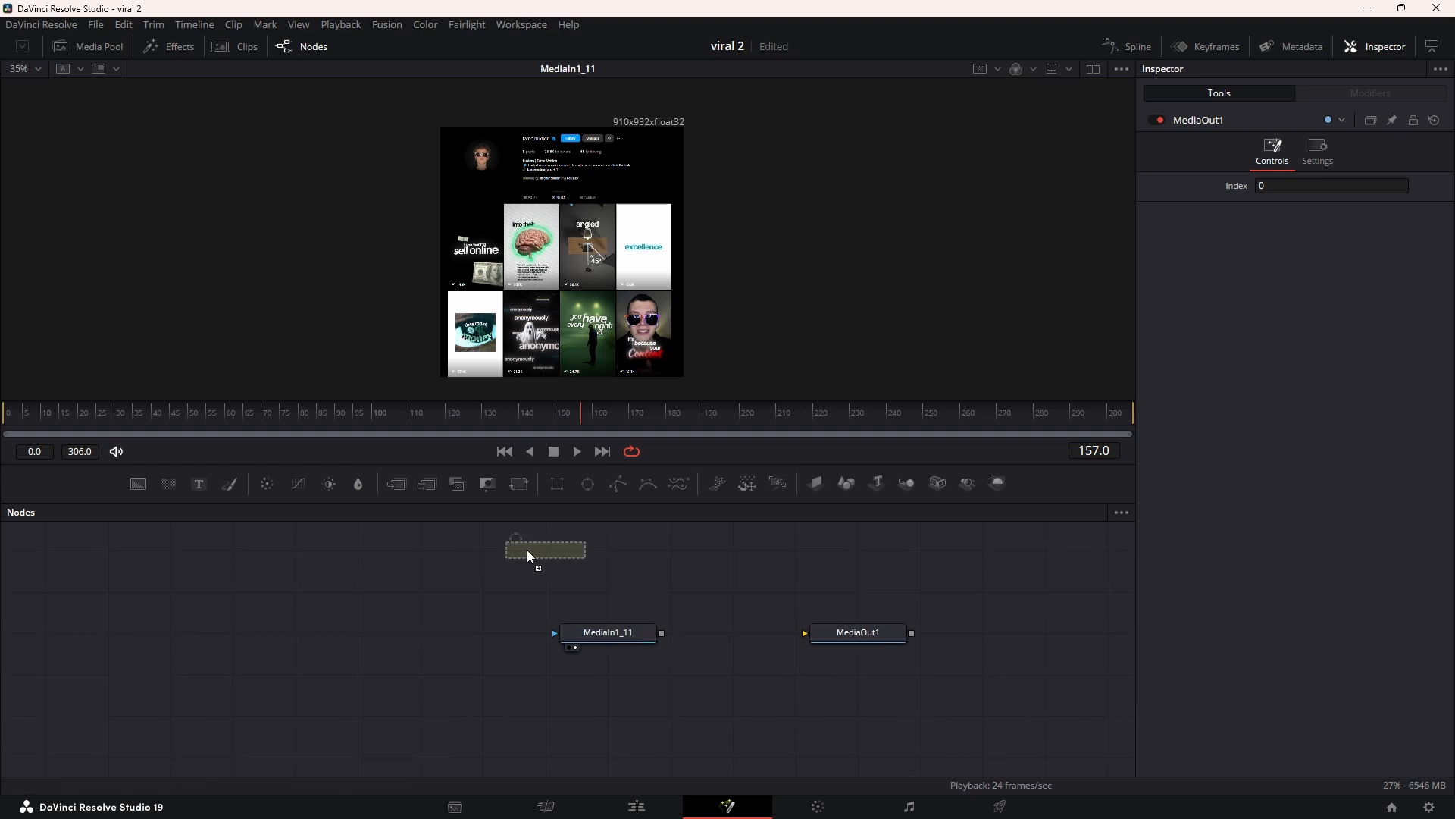
{"action": "left_click", "coordinate": [349, 638]}
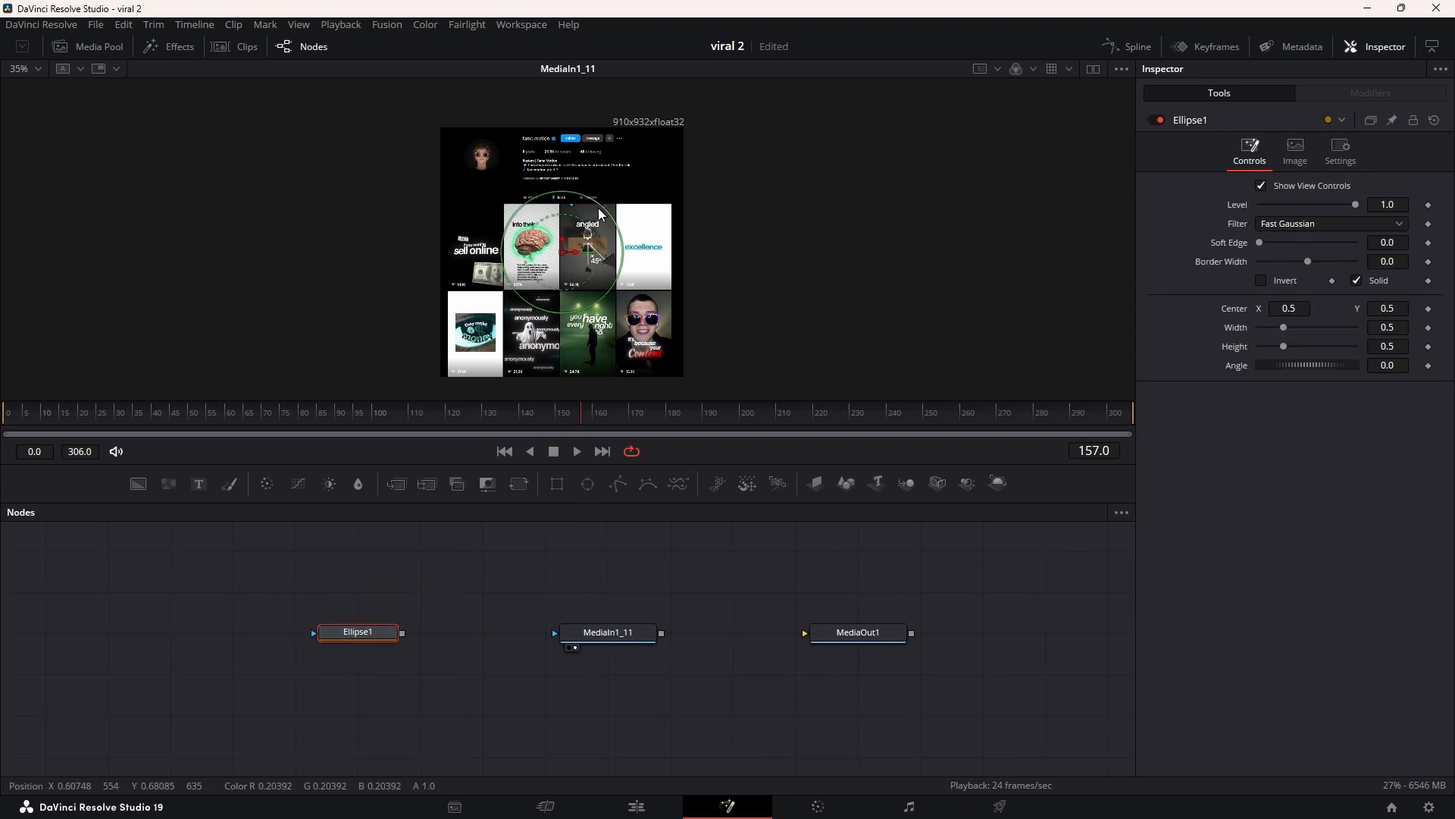
{"action": "left_click_drag", "start_coordinate": [598, 205], "coordinate": [484, 158]}
{"action": "scroll", "coordinate": [486, 137], "scroll_direction": "up", "scroll_amount": 2}
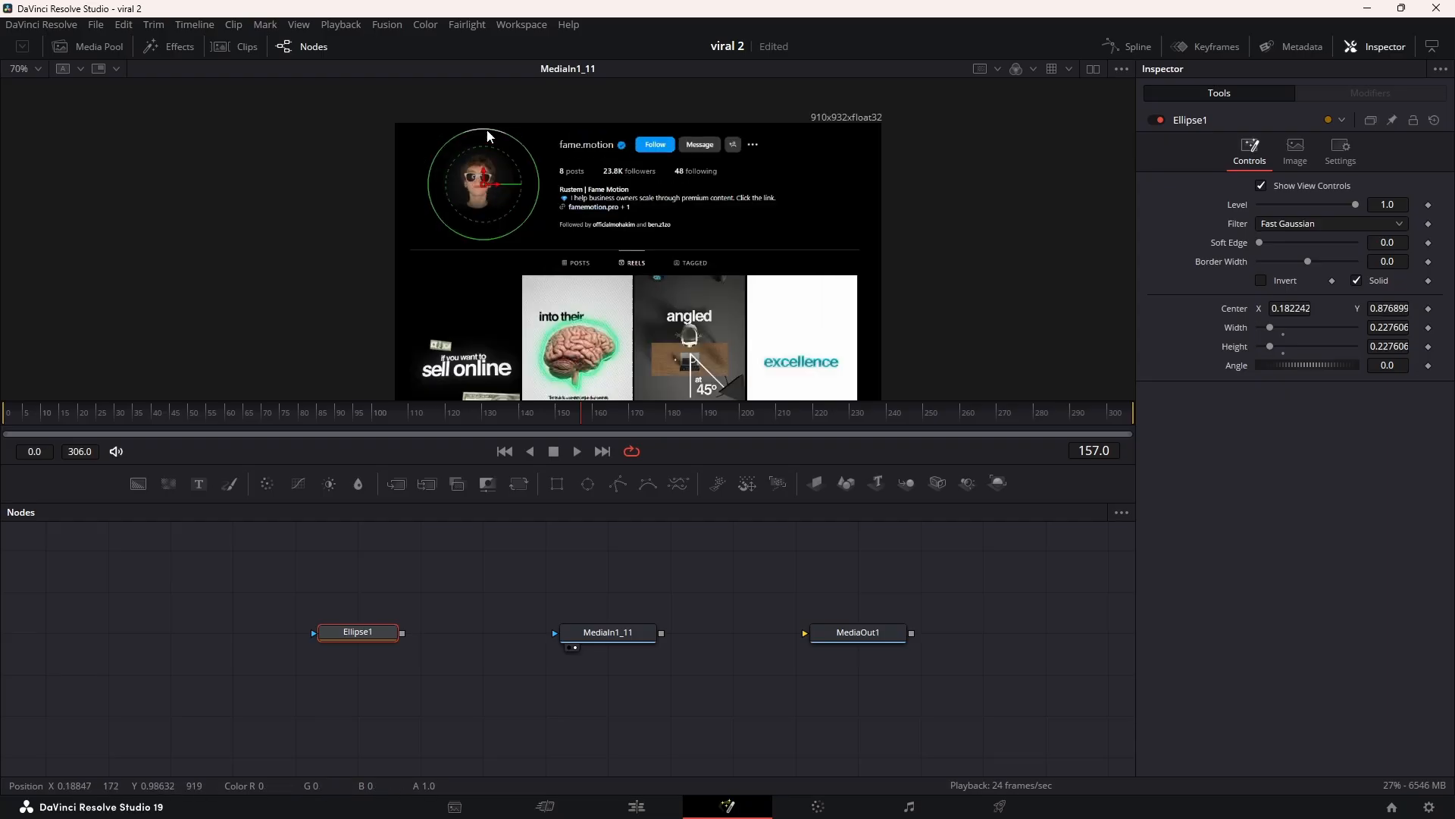
{"action": "scroll", "coordinate": [515, 141], "scroll_direction": "up", "scroll_amount": 3}
{"action": "left_click_drag", "start_coordinate": [517, 140], "coordinate": [461, 201]}
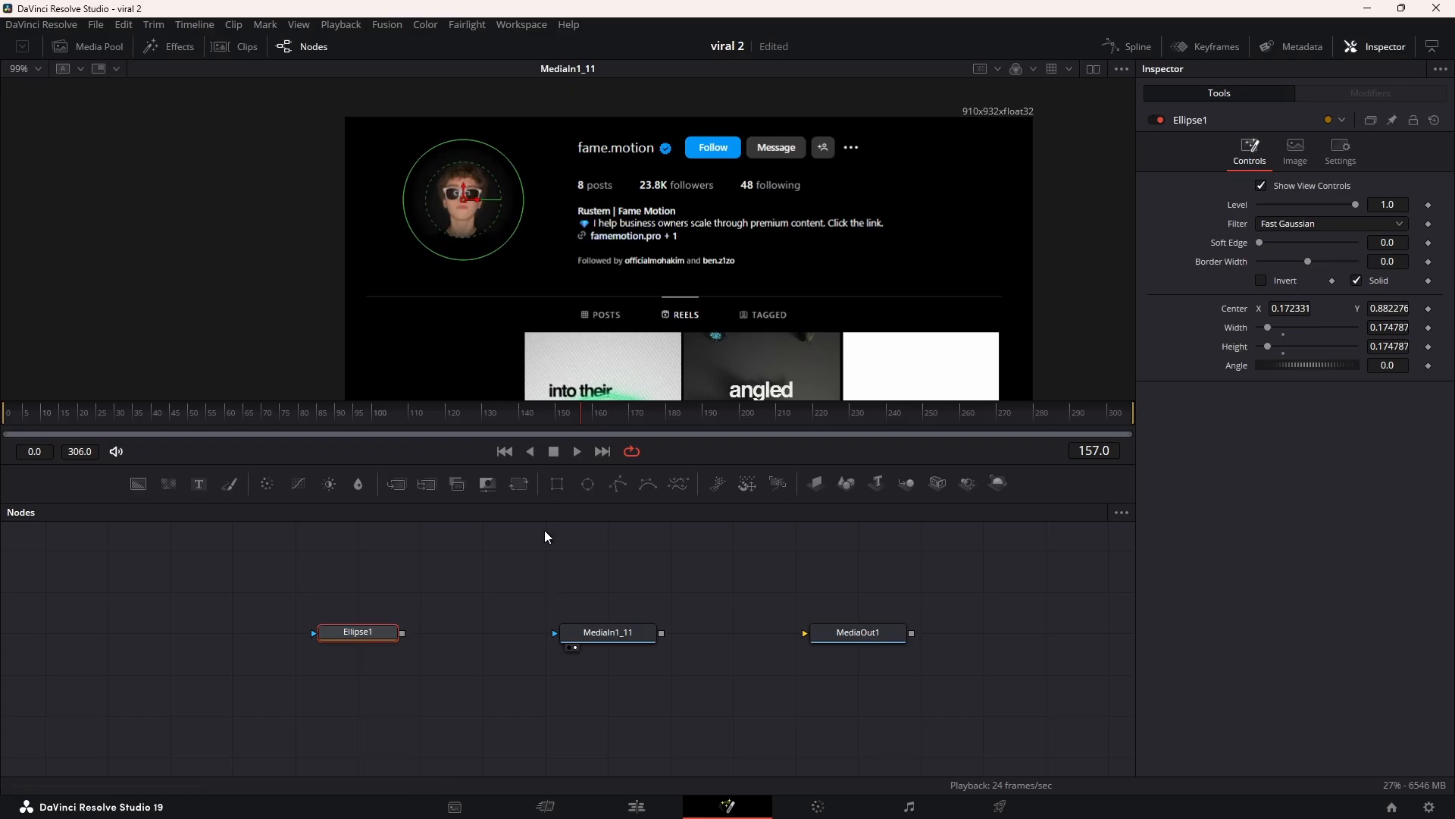
Step: Add a Rectangle mask node and fit it around the profile's name, stats and bio, about 0.656 wide and 0.233 high
{"action": "left_click_drag", "start_coordinate": [501, 625], "coordinate": [538, 566]}
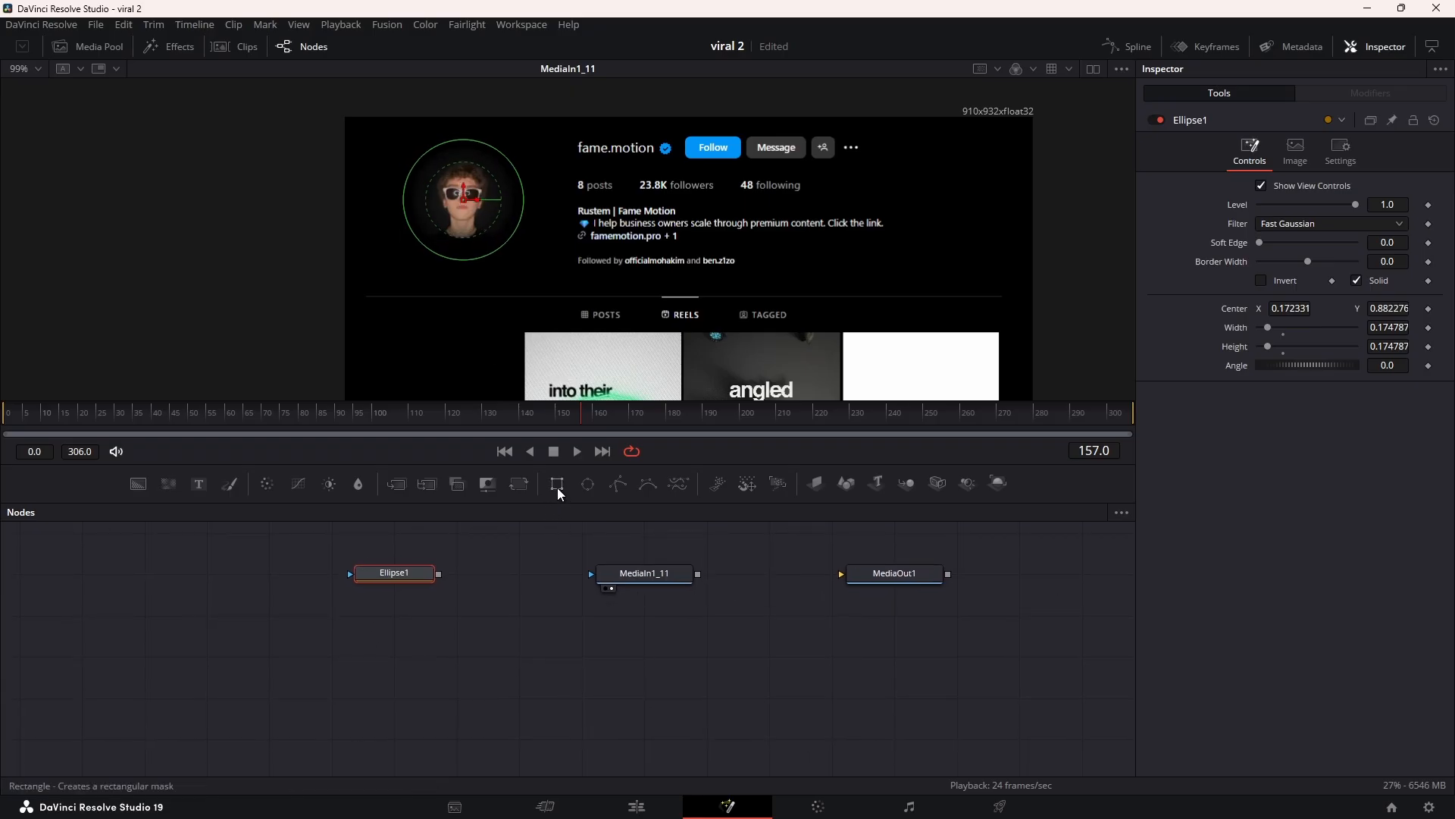
{"action": "left_click_drag", "start_coordinate": [416, 644], "coordinate": [415, 629]}
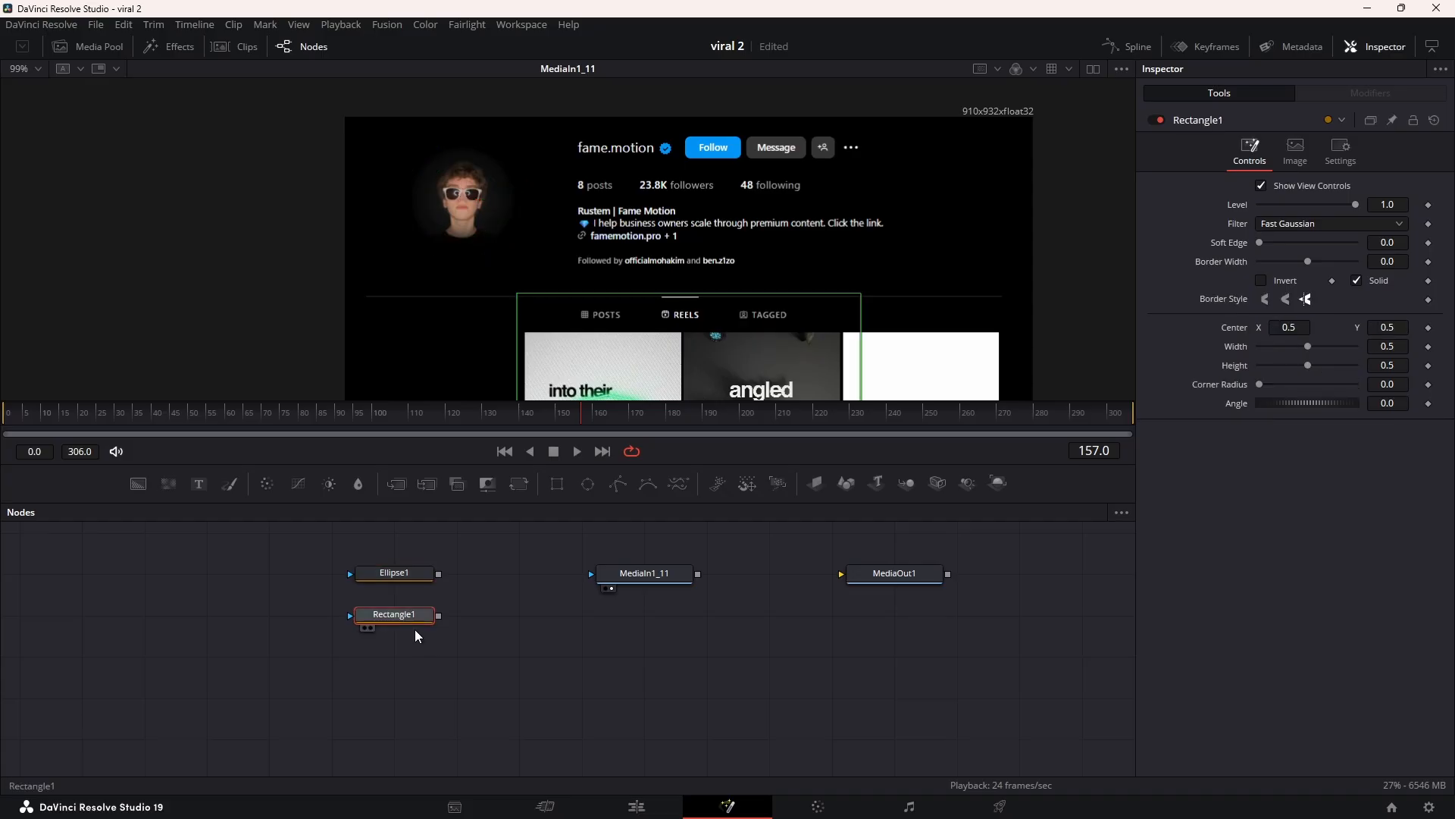
{"action": "left_click_drag", "start_coordinate": [699, 290], "coordinate": [697, 205]}
{"action": "left_click_drag", "start_coordinate": [870, 381], "coordinate": [924, 285]}
{"action": "left_click_drag", "start_coordinate": [698, 205], "coordinate": [755, 204]}
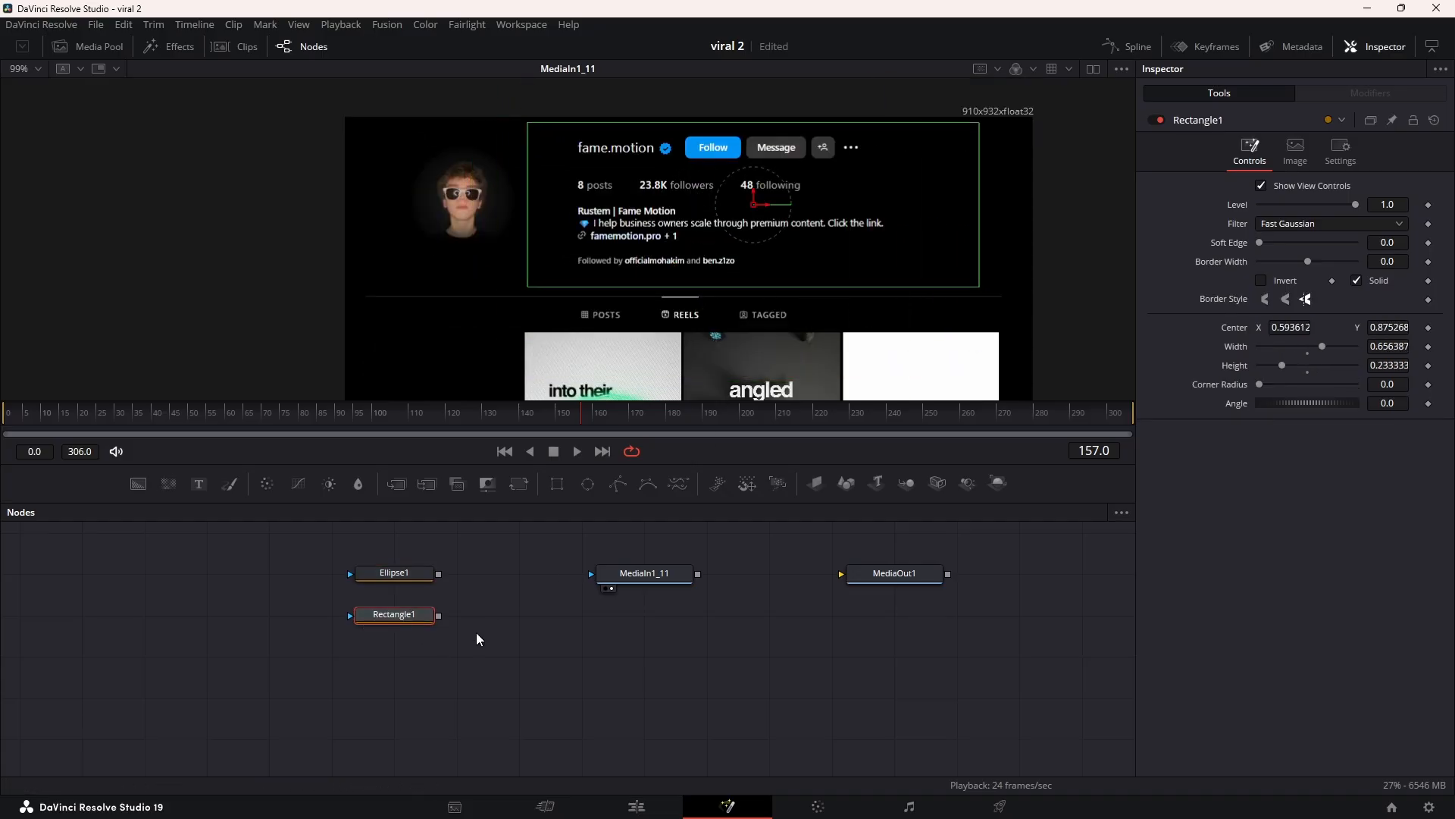
Step: Add a second Rectangle mask over the Posts/Reels/Tagged strip, about 1.03 wide and 0.046 high
{"action": "left_click", "coordinate": [557, 482]}
{"action": "left_click_drag", "start_coordinate": [713, 157], "coordinate": [712, 290]}
{"action": "left_click_drag", "start_coordinate": [688, 332], "coordinate": [680, 164]}
{"action": "left_click_drag", "start_coordinate": [687, 123], "coordinate": [679, 172]}
{"action": "left_click_drag", "start_coordinate": [712, 148], "coordinate": [714, 157]}
Step: Add a third Rectangle mask and fit it to the brain reel thumbnail, about 0.228 wide and 0.342 high
{"action": "left_click_drag", "start_coordinate": [517, 645], "coordinate": [630, 646]}
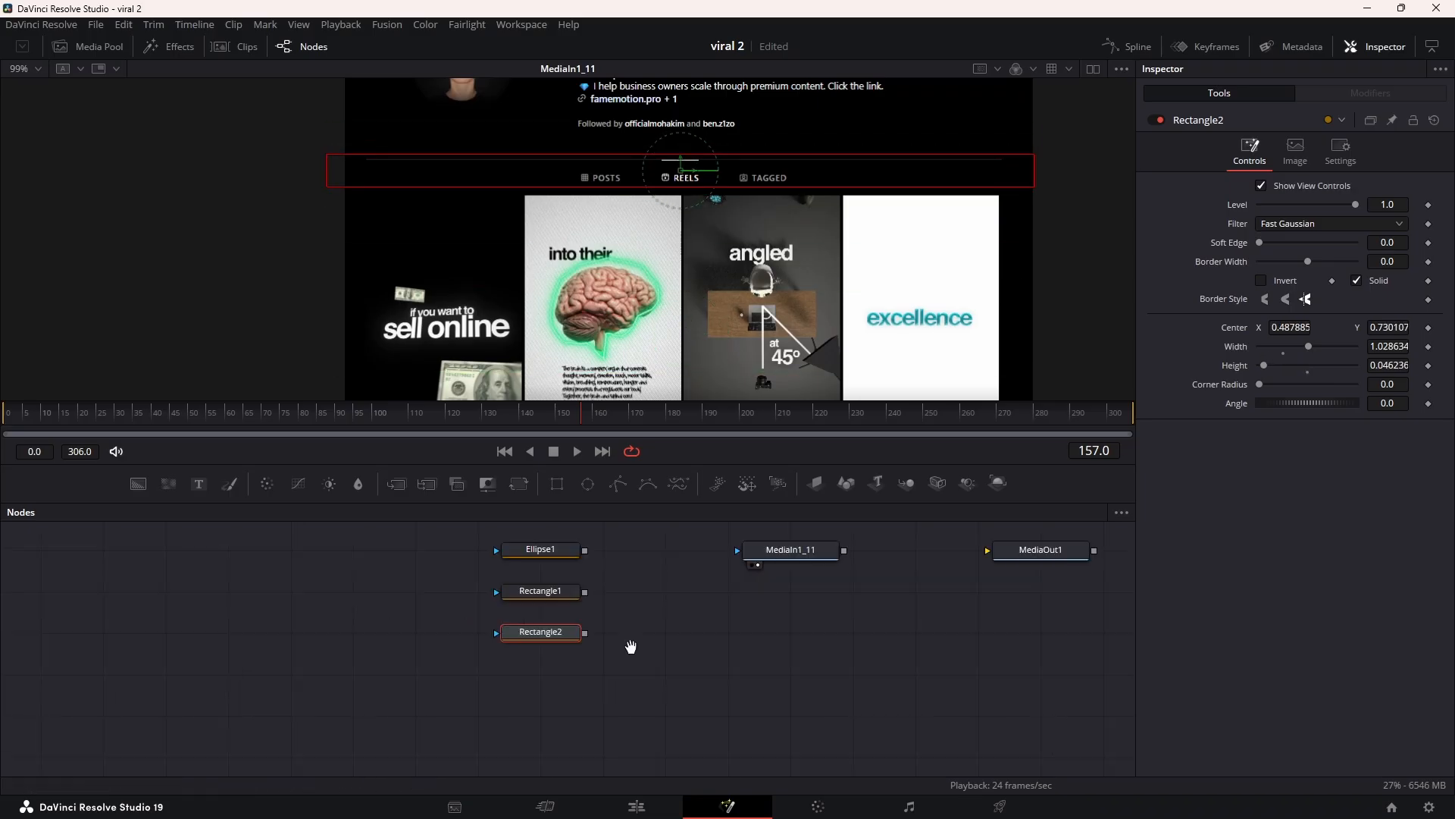
{"action": "left_click", "coordinate": [557, 483]}
{"action": "mouse_move", "coordinate": [621, 377]}
{"action": "left_mouse_down"}
{"action": "mouse_move", "coordinate": [640, 298]}
{"action": "mouse_move", "coordinate": [640, 382]}
{"action": "left_mouse_up"}
{"action": "left_click_drag", "start_coordinate": [879, 165], "coordinate": [789, 280]}
{"action": "left_click_drag", "start_coordinate": [708, 340], "coordinate": [622, 291]}
{"action": "scroll", "coordinate": [622, 219], "scroll_direction": "down", "scroll_amount": 3}
{"action": "scroll", "coordinate": [632, 274], "scroll_direction": "up", "scroll_amount": 2}
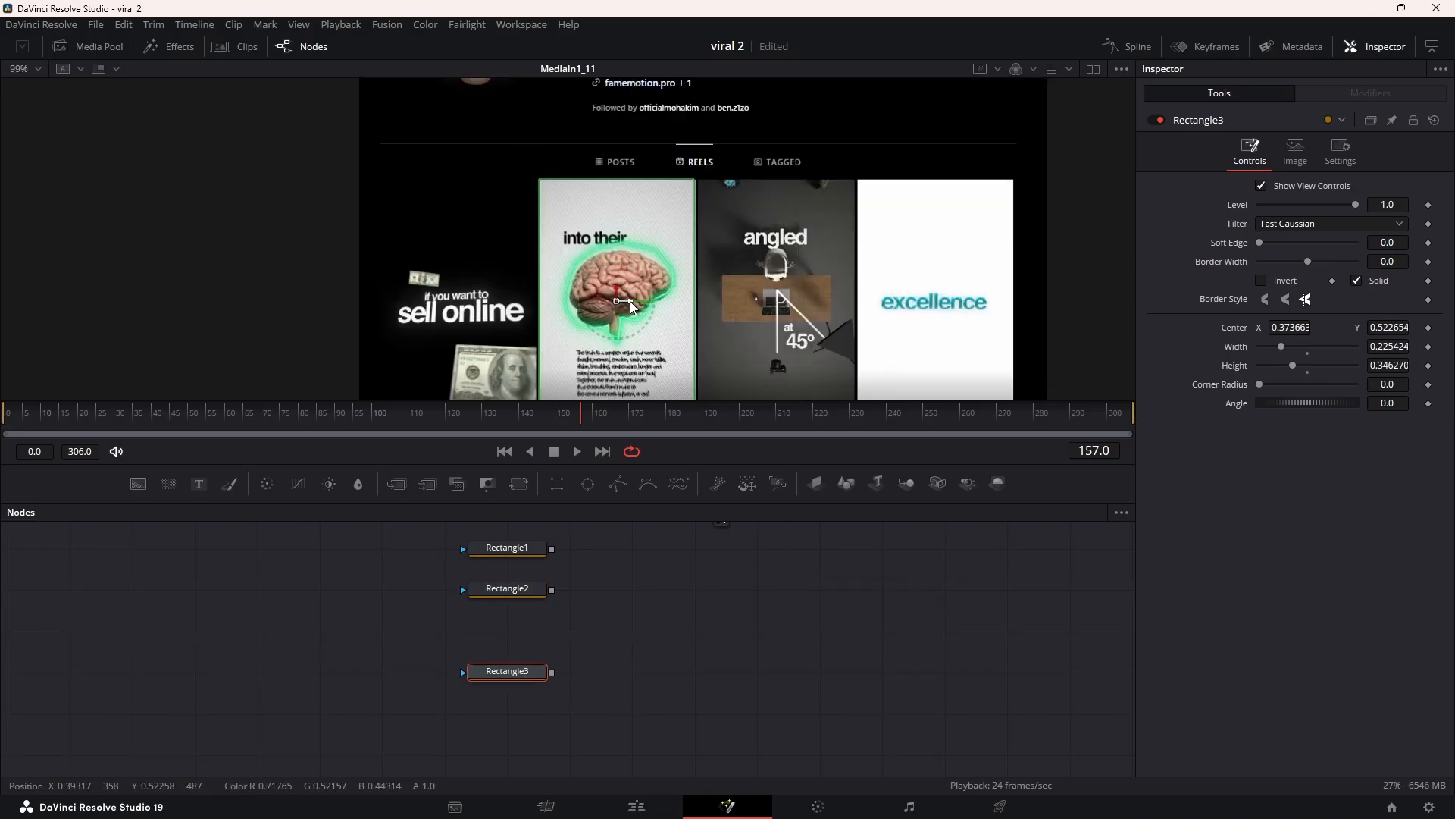
{"action": "left_click_drag", "start_coordinate": [630, 172], "coordinate": [630, 178]}
{"action": "left_click_drag", "start_coordinate": [699, 238], "coordinate": [627, 256]}
{"action": "scroll", "coordinate": [686, 236], "scroll_direction": "down", "scroll_amount": 2}
{"action": "scroll", "coordinate": [627, 255], "scroll_direction": "up", "scroll_amount": 1}
Step: Duplicate the thumbnail mask three times, place one copy over each other reel in the upper row, and delete the surplus copy
{"action": "key", "text": "ctrl+c"}
{"action": "key", "text": "ctrl+v"}
{"action": "left_click", "coordinate": [502, 710]}
{"action": "key", "text": "ctrl+v"}
{"action": "left_click_drag", "start_coordinate": [468, 255], "coordinate": [943, 255]}
{"action": "key", "text": "ctrl+v"}
{"action": "key", "text": "ctrl+v"}
{"action": "key", "text": "Delete"}
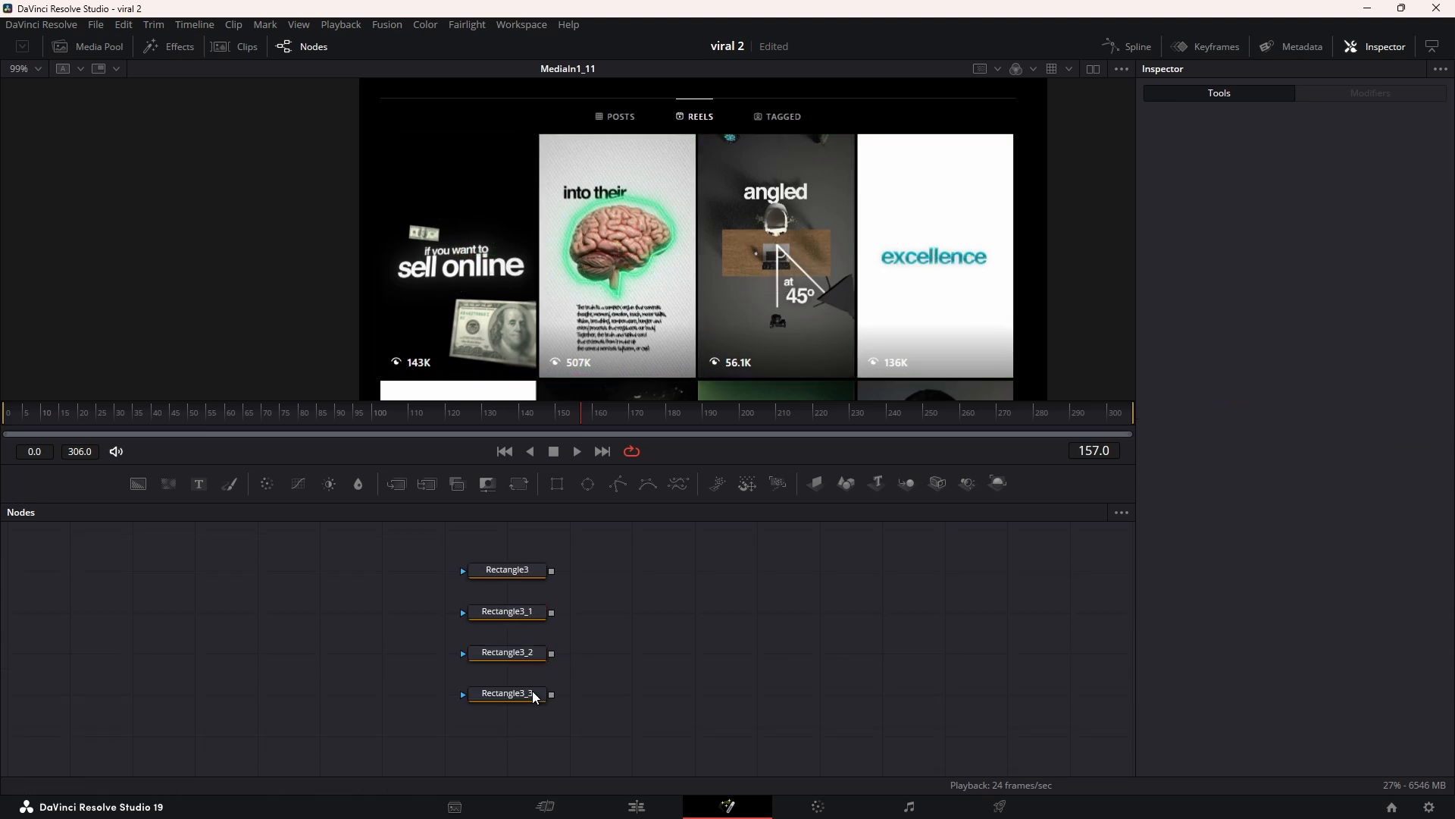
Step: Duplicate the four upper-row thumbnail masks, move the copies onto the lower-row reels, and space their nodes below the originals
{"action": "left_click_drag", "start_coordinate": [561, 716], "coordinate": [447, 549]}
{"action": "key", "text": "ctrl+c"}
{"action": "key", "text": "ctrl+v"}
{"action": "scroll", "coordinate": [685, 227], "scroll_direction": "down", "scroll_amount": 2}
{"action": "left_click_drag", "start_coordinate": [686, 227], "coordinate": [662, 167]}
{"action": "left_click_drag", "start_coordinate": [550, 163], "coordinate": [550, 285]}
{"action": "left_click_drag", "start_coordinate": [630, 163], "coordinate": [629, 285]}
{"action": "left_click_drag", "start_coordinate": [708, 164], "coordinate": [708, 285]}
{"action": "left_click_drag", "start_coordinate": [788, 164], "coordinate": [787, 286]}
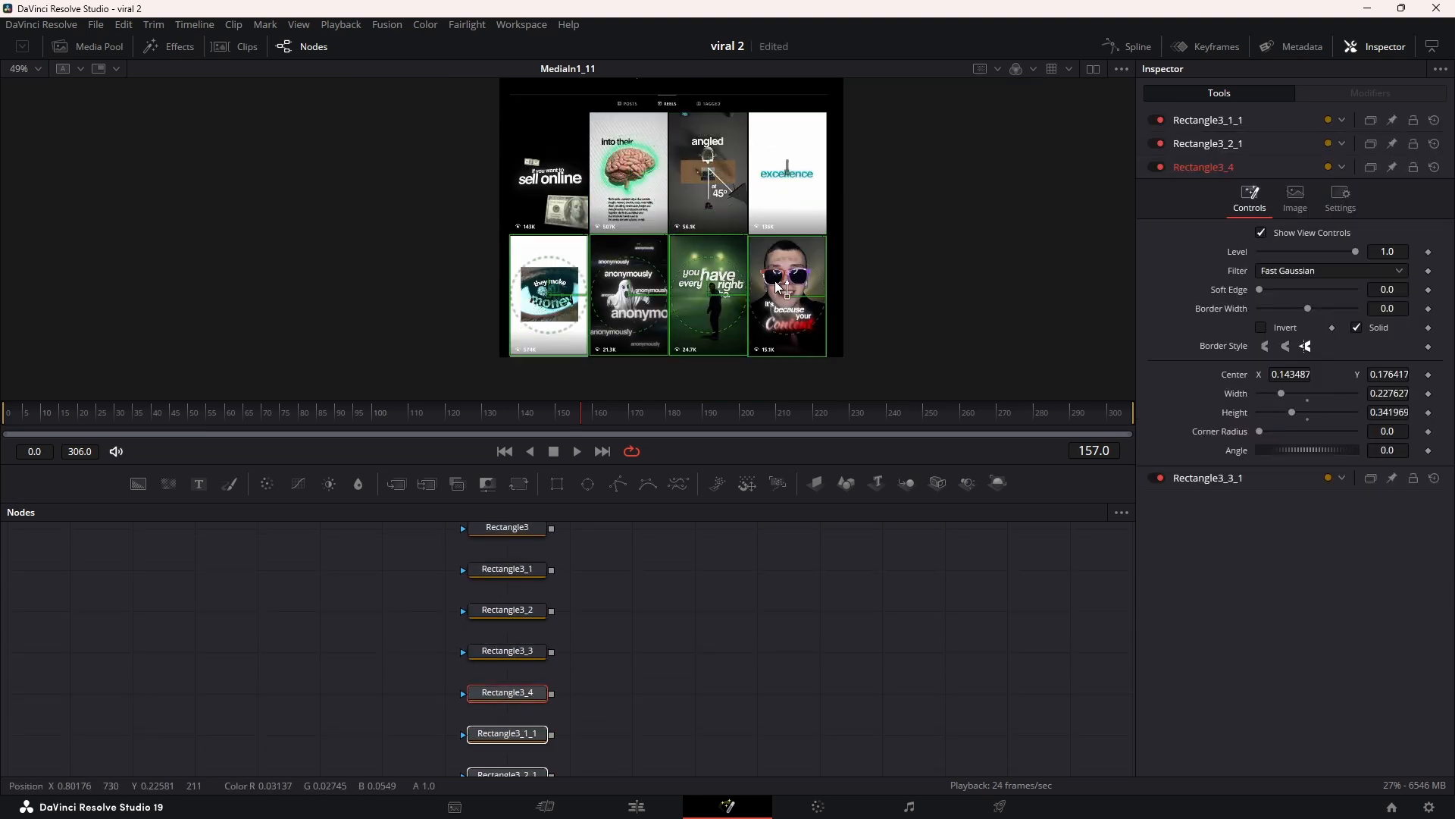
{"action": "left_click_drag", "start_coordinate": [531, 693], "coordinate": [532, 733]}
Step: Duplicate the MediaIn1_11 node so each header mask and each upper-row thumbnail mask has its own copy beside it
{"action": "scroll", "coordinate": [531, 701], "scroll_direction": "down", "scroll_amount": 2}
{"action": "scroll", "coordinate": [679, 181], "scroll_direction": "down", "scroll_amount": 1}
{"action": "left_click_drag", "start_coordinate": [670, 179], "coordinate": [669, 229]}
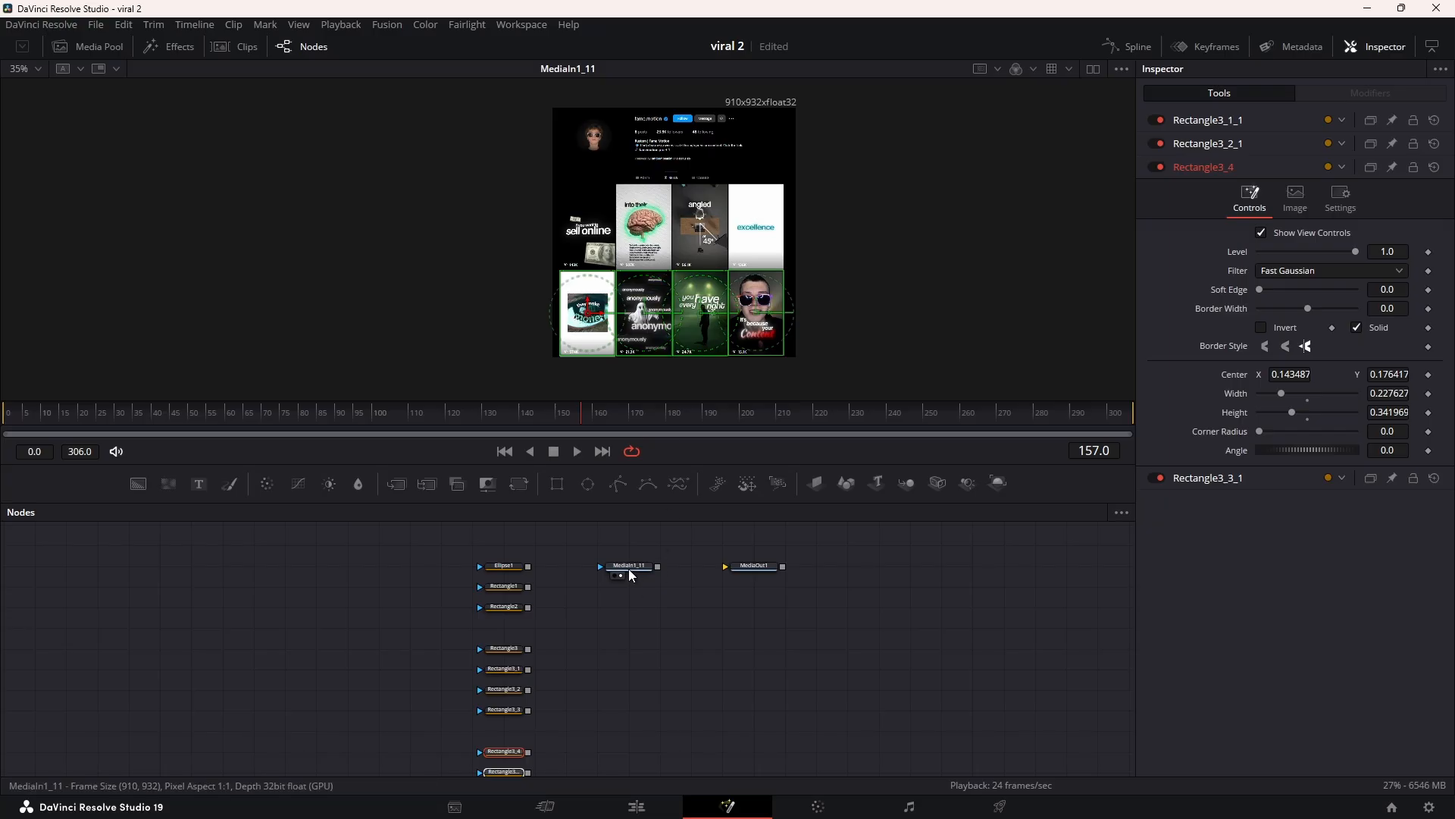
{"action": "left_click", "coordinate": [628, 566]}
{"action": "key", "text": "ctrl+c"}
{"action": "key", "text": "ctrl+v"}
{"action": "key", "text": "ctrl+v"}
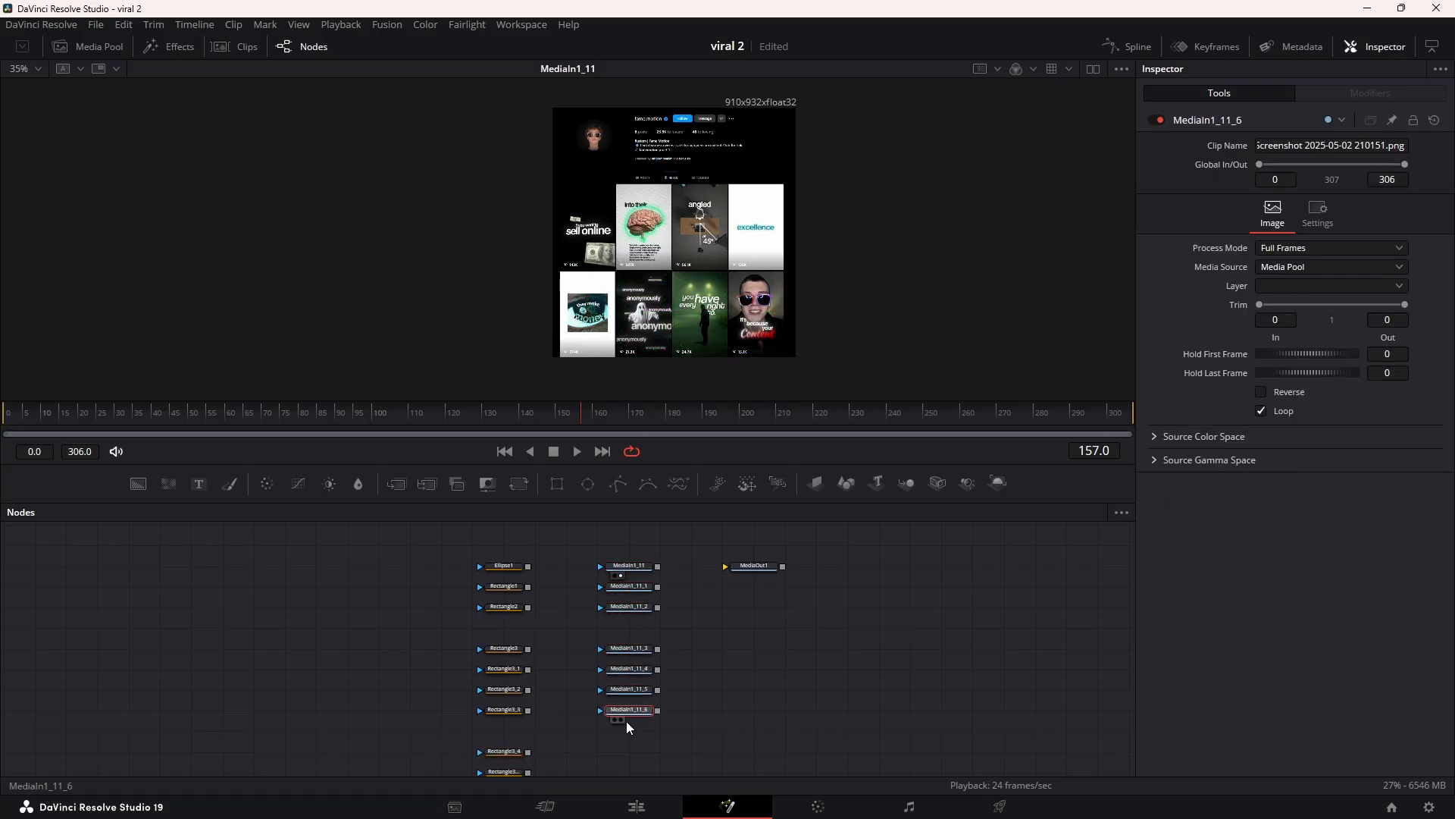
Step: Paste four more copies of the media node beside the lower-row thumbnail masks
{"action": "scroll", "coordinate": [626, 717], "scroll_direction": "down", "scroll_amount": 1}
{"action": "left_click", "coordinate": [624, 703]}
{"action": "key", "text": "ctrl+v"}
{"action": "left_click", "coordinate": [626, 730]}
{"action": "key", "text": "ctrl+v"}
{"action": "scroll", "coordinate": [626, 713], "scroll_direction": "down", "scroll_amount": 3}
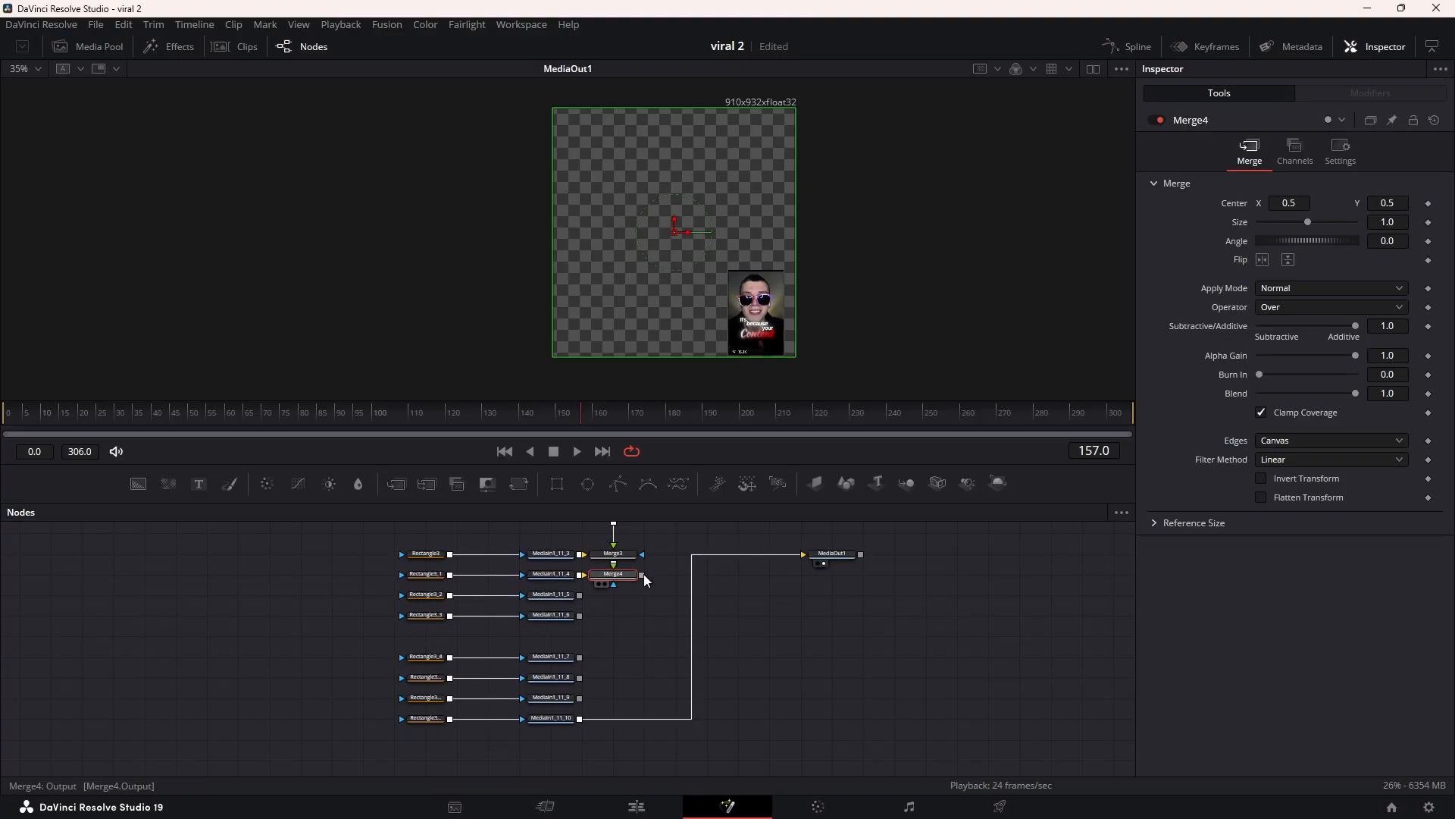
Step: Merge the remaining masked thumbnail layers into the chain through Merge10 and feed the result to MediaOut1
{"action": "left_click_drag", "start_coordinate": [643, 575], "coordinate": [580, 719]}
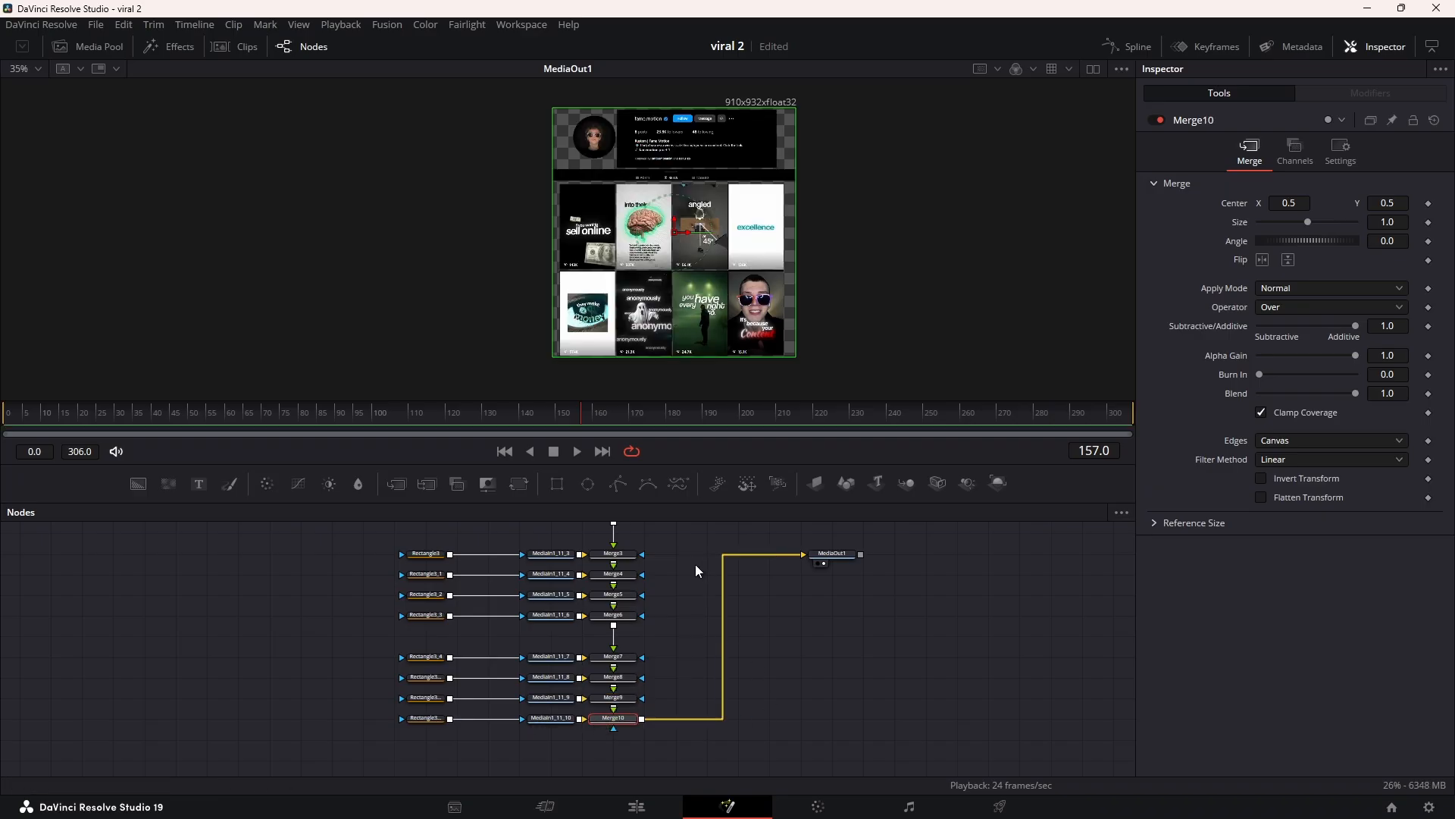
Step: Add a Background node, merge the full composite over it by swapping the merge inputs, and arrange Background1 and MediaOut1 around Merge11
{"action": "left_click_drag", "start_coordinate": [793, 653], "coordinate": [666, 654]}
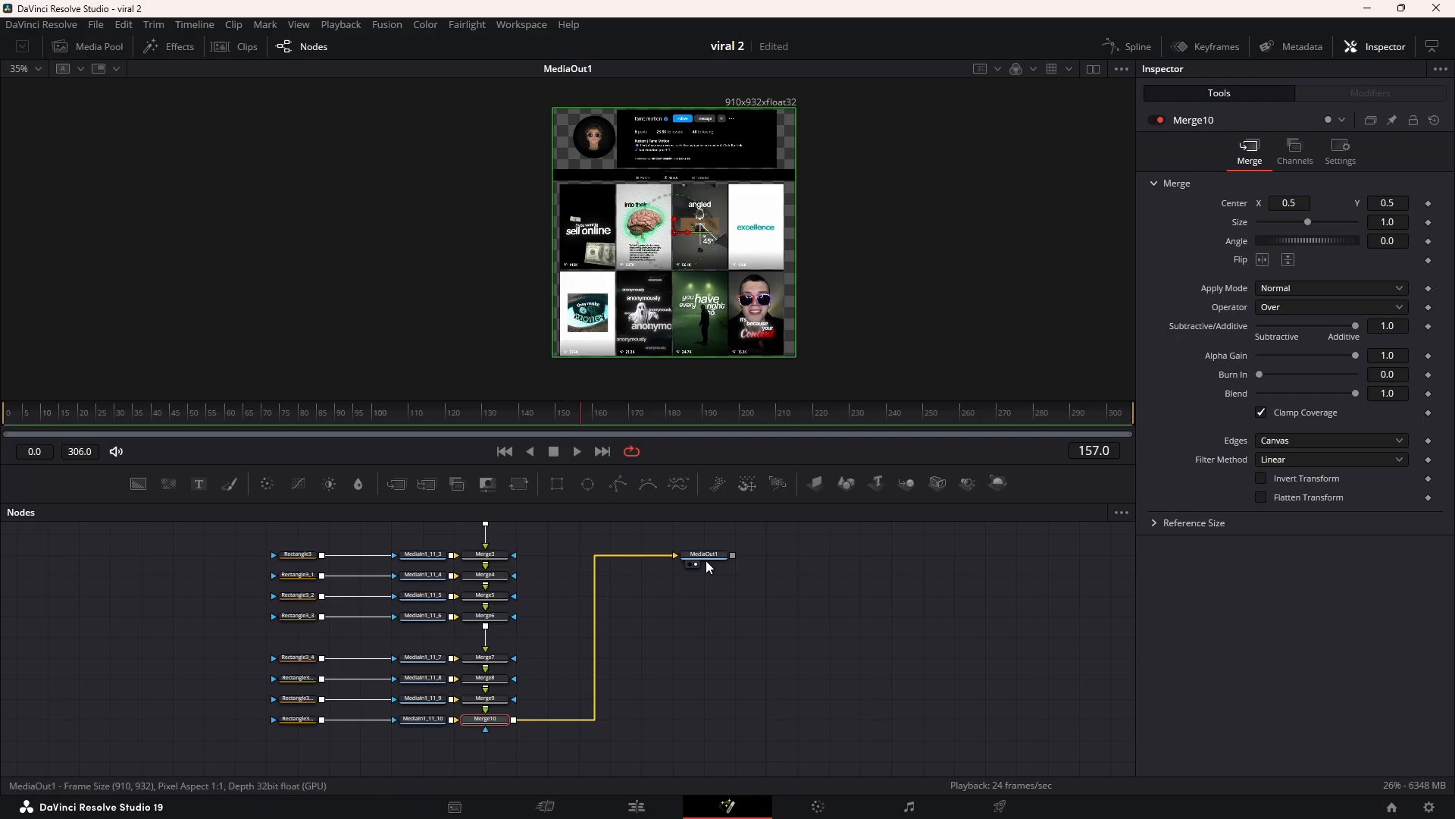
{"action": "left_click_drag", "start_coordinate": [161, 484], "coordinate": [588, 565]}
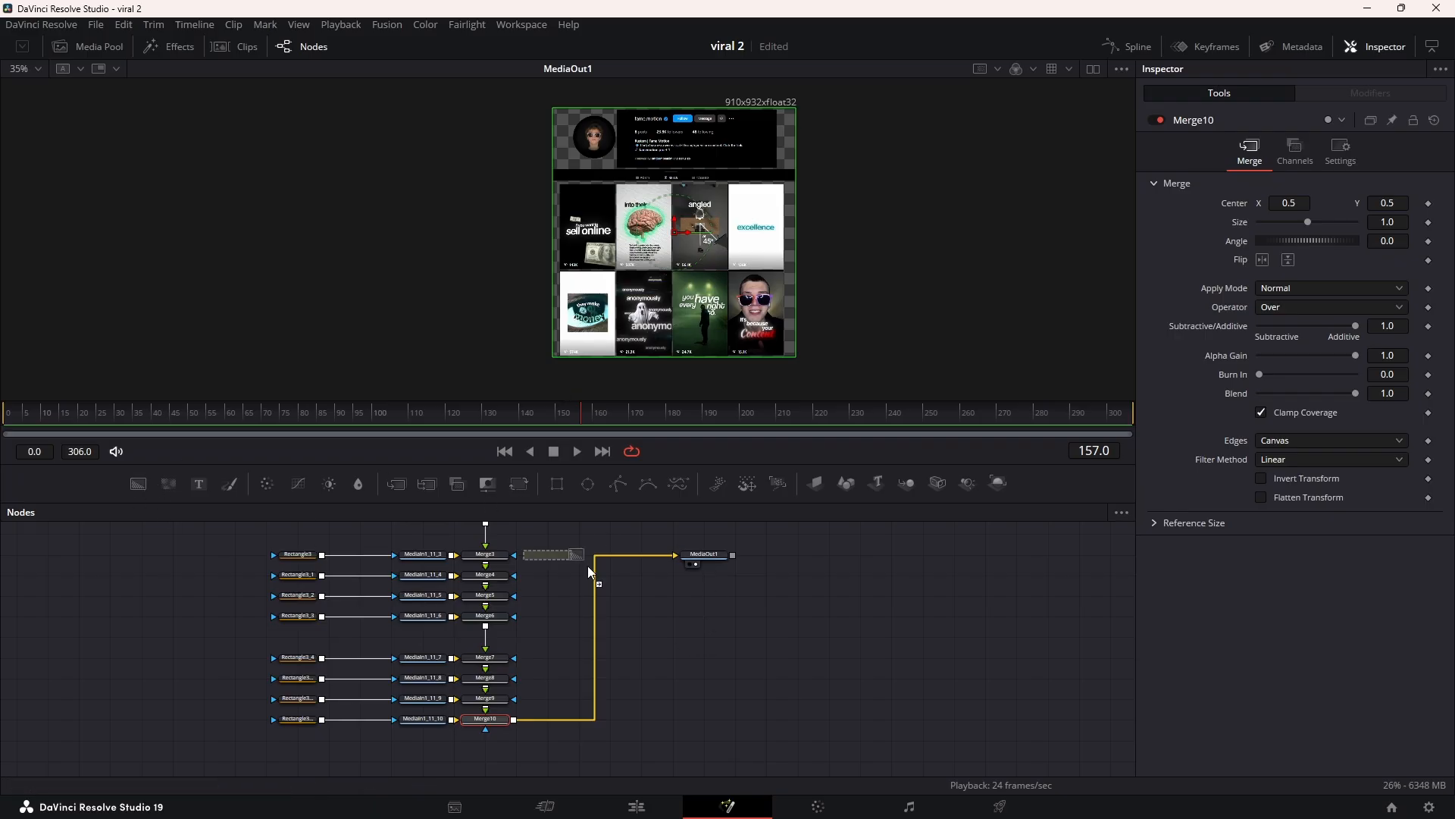
{"action": "left_click_drag", "start_coordinate": [679, 680], "coordinate": [516, 718]}
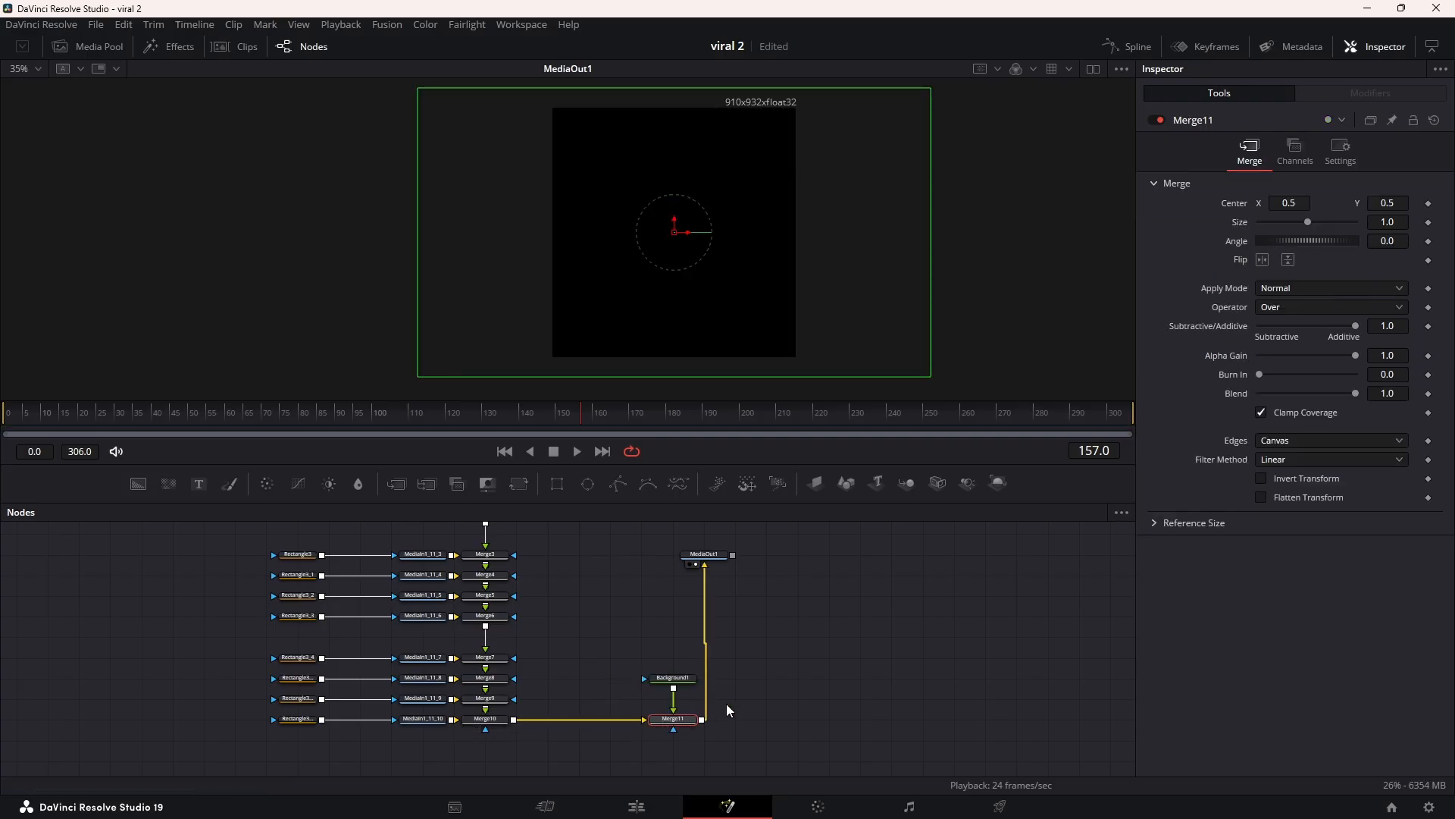
{"action": "key", "text": "ctrl+t"}
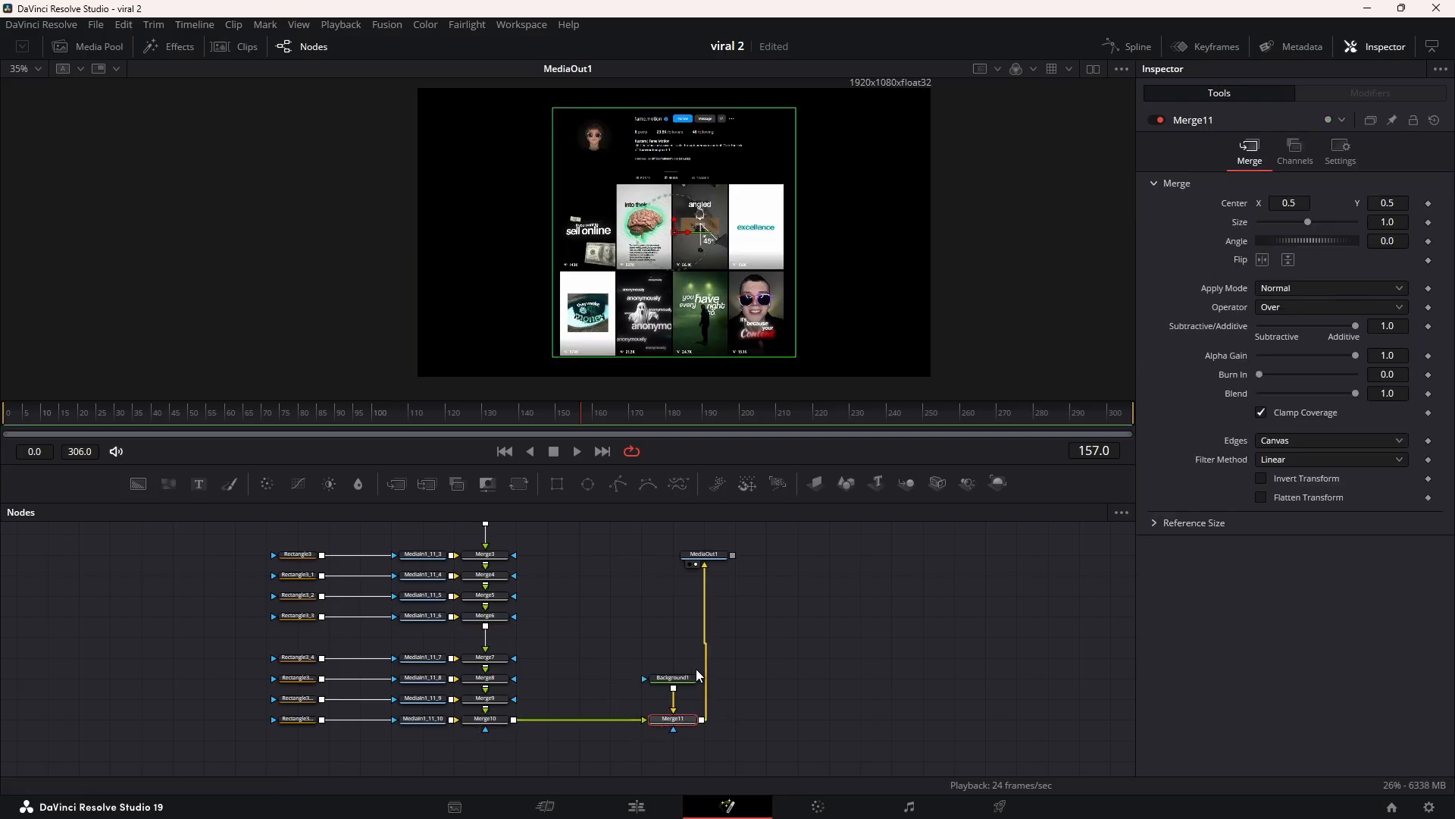
{"action": "left_click_drag", "start_coordinate": [677, 678], "coordinate": [677, 740]}
{"action": "left_click_drag", "start_coordinate": [707, 561], "coordinate": [675, 685]}
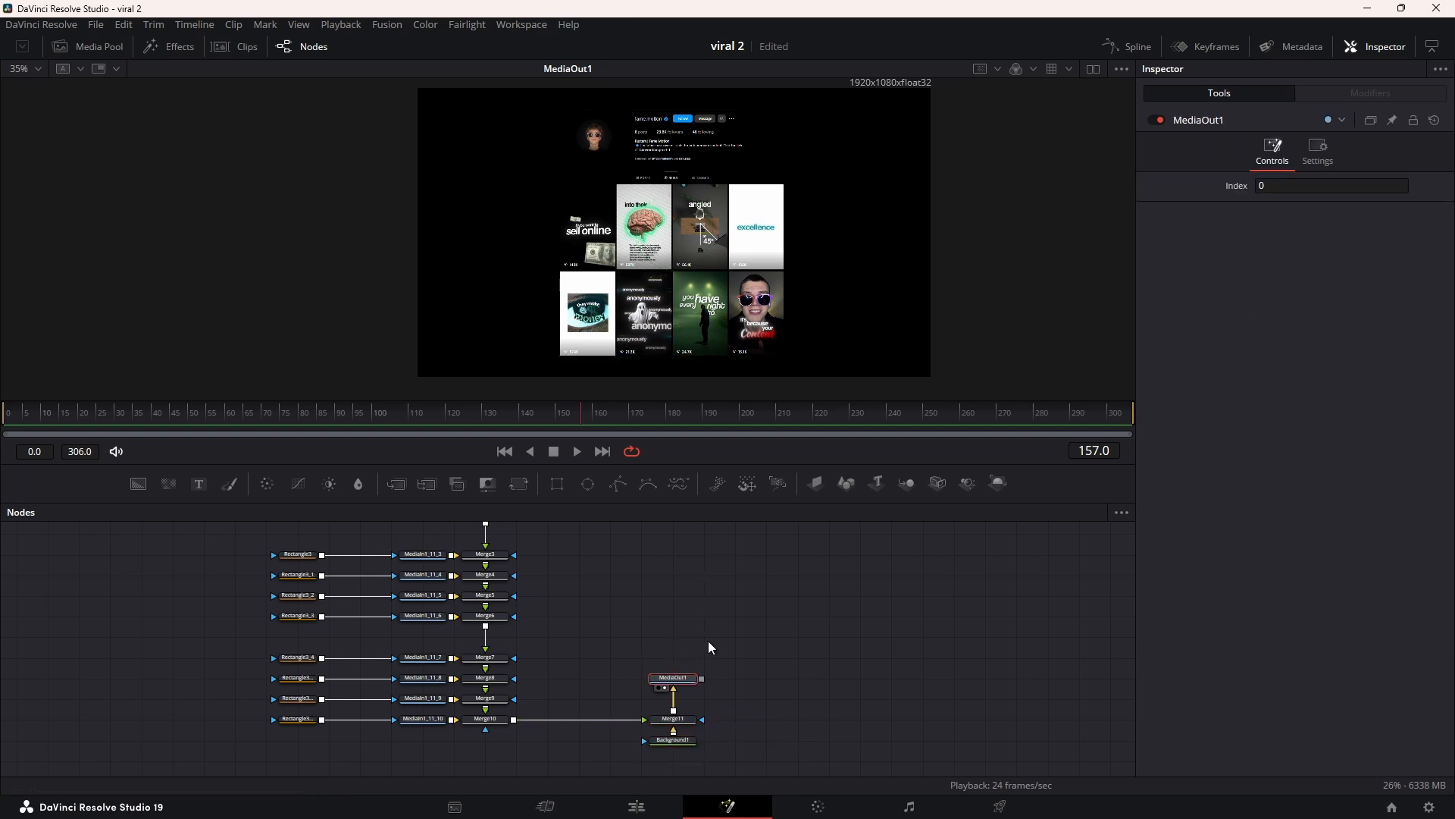
Step: Add a Transform node after the profile picture's MediaIn1_11 and keyframe its Size, Angle and Center at frame 35
{"action": "left_click_drag", "start_coordinate": [583, 644], "coordinate": [809, 690]}
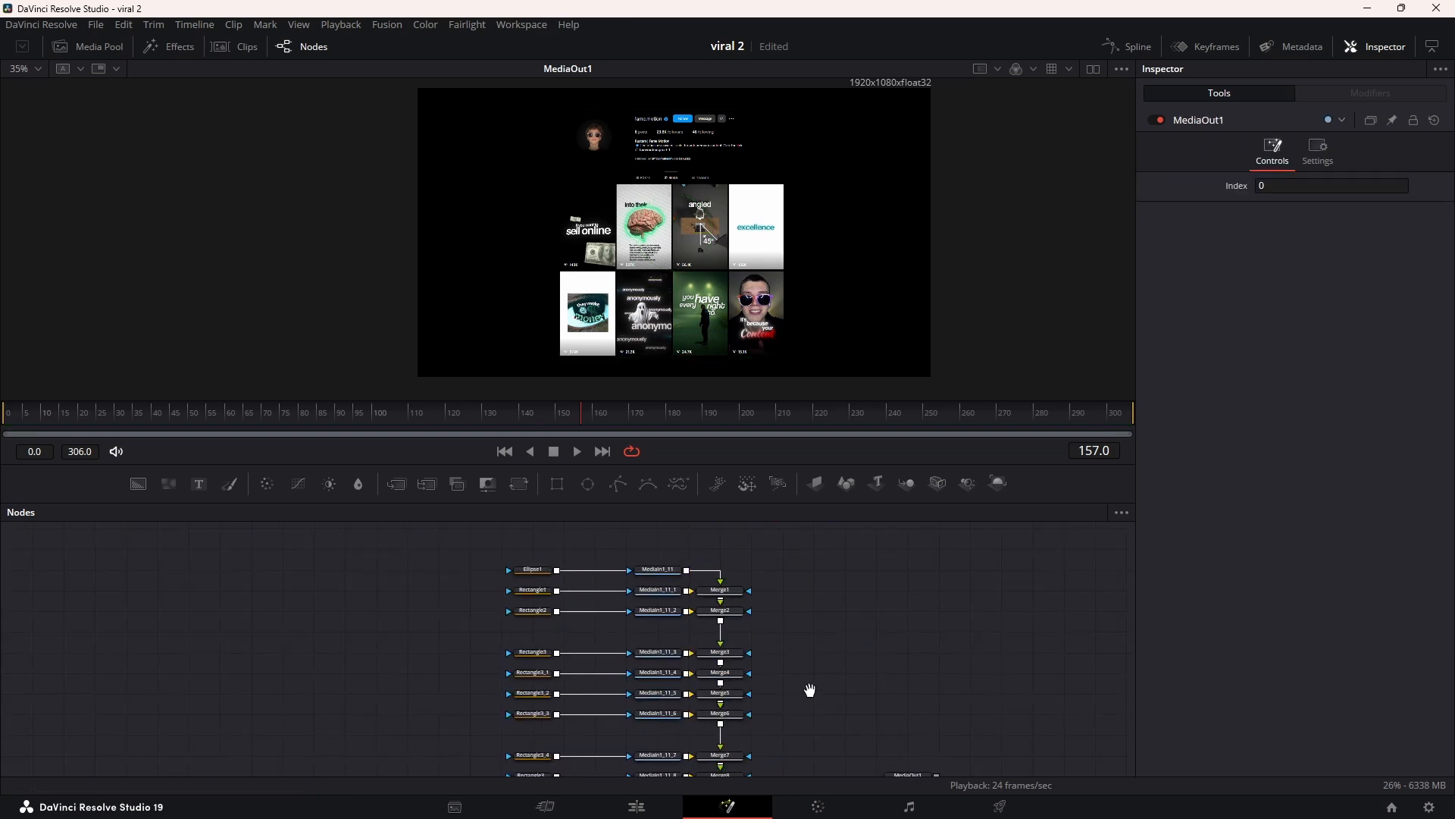
{"action": "left_click", "coordinate": [660, 575]}
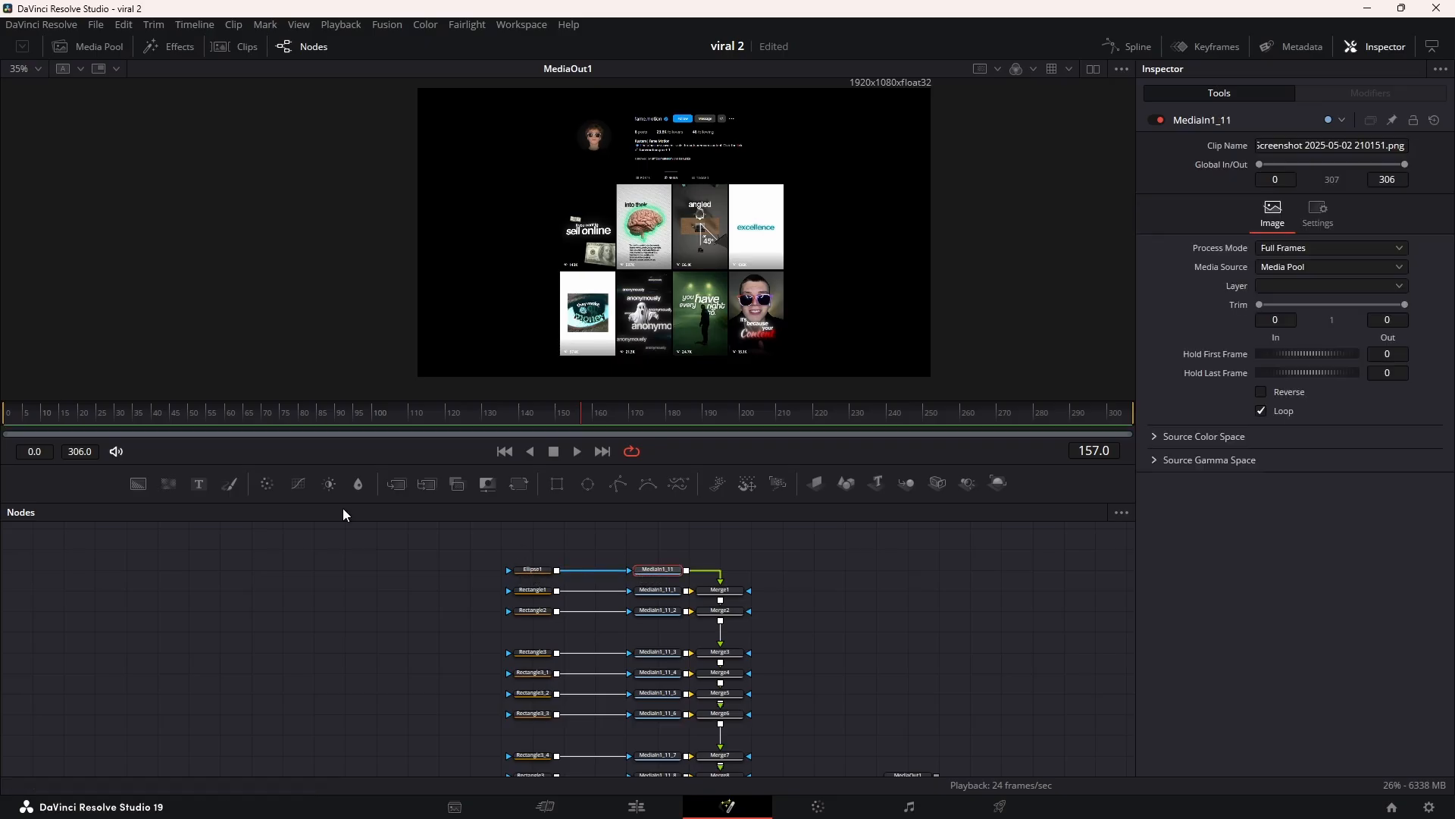
{"action": "left_click", "coordinate": [519, 483]}
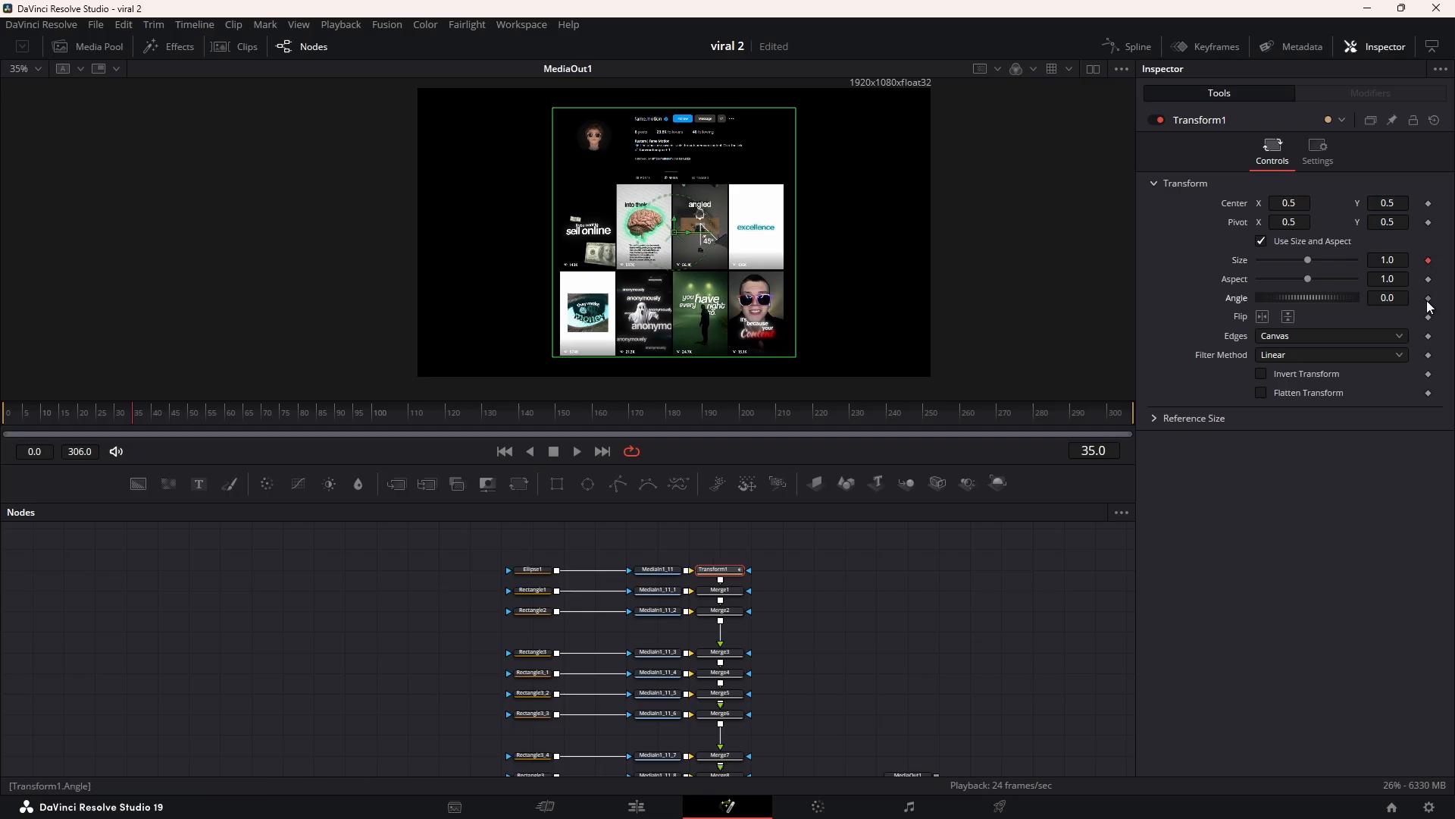
{"action": "left_click", "coordinate": [1427, 205]}
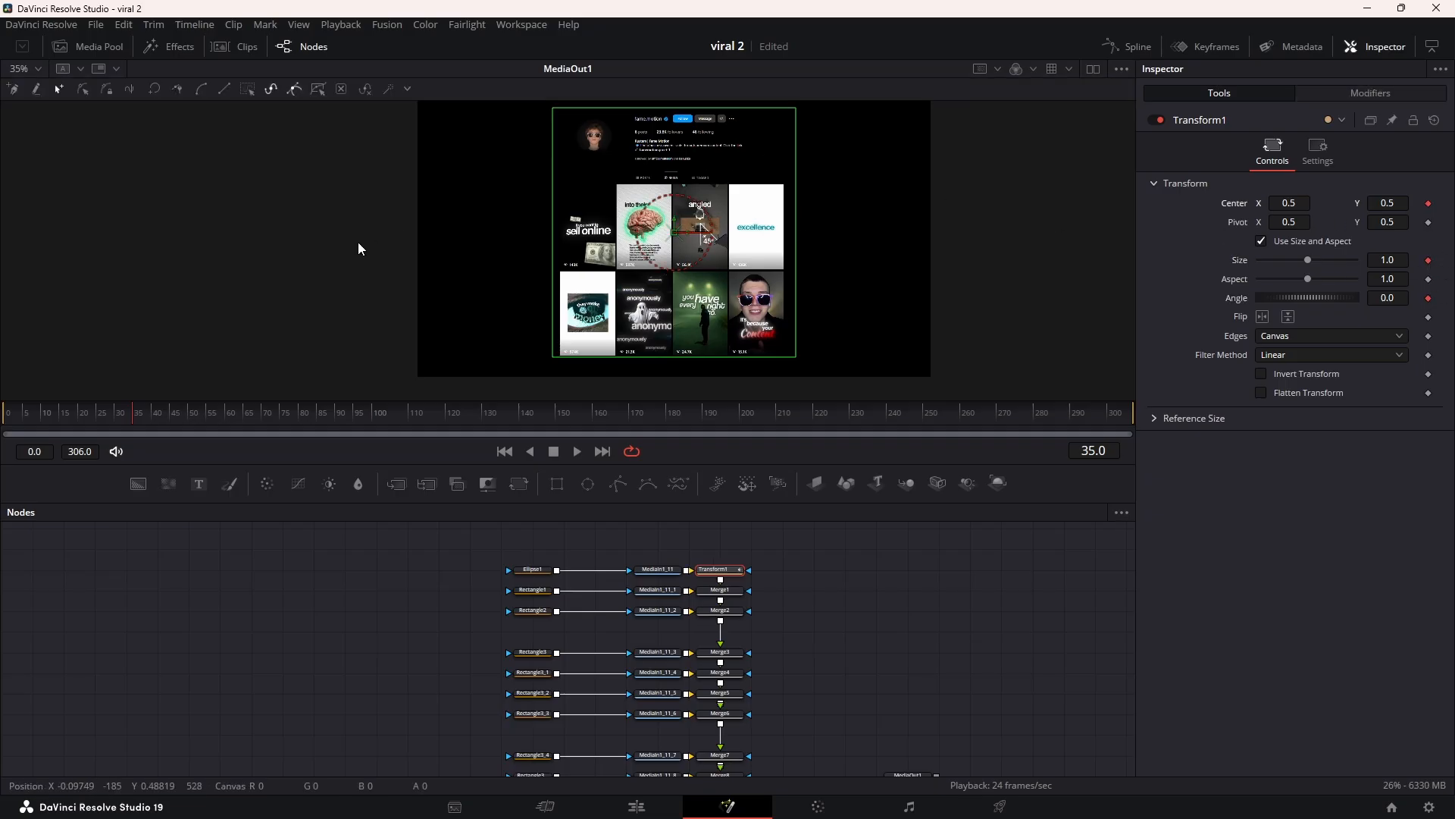
Step: At frame 0, set Transform1's center X to 0.168, size to 1.76 and angle to 99.1, with the pivot on the profile picture
{"action": "left_click", "coordinate": [5, 413]}
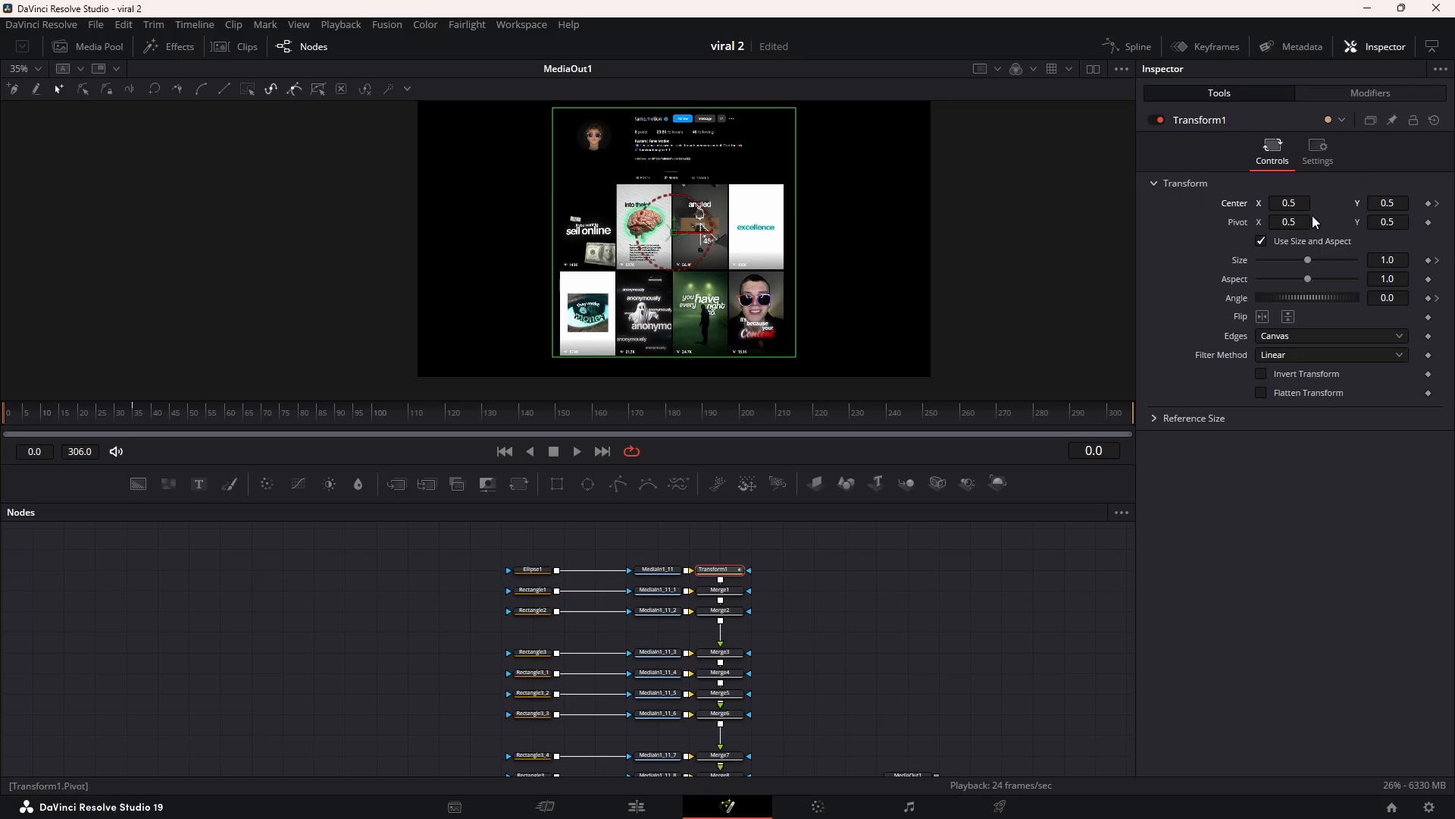
{"action": "left_click_drag", "start_coordinate": [1290, 203], "coordinate": [1038, 203]}
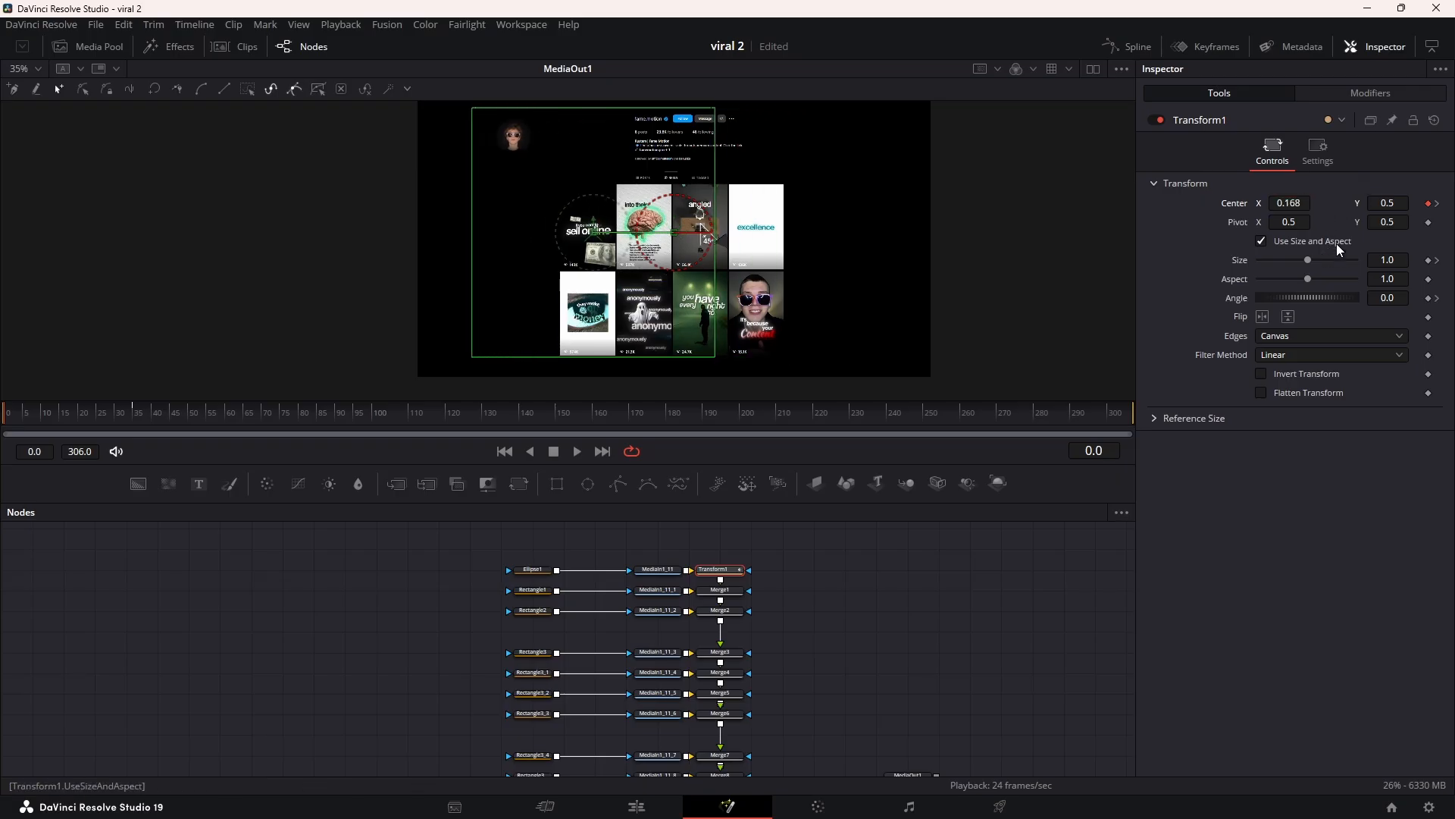
{"action": "left_click_drag", "start_coordinate": [1319, 307], "coordinate": [1331, 305]}
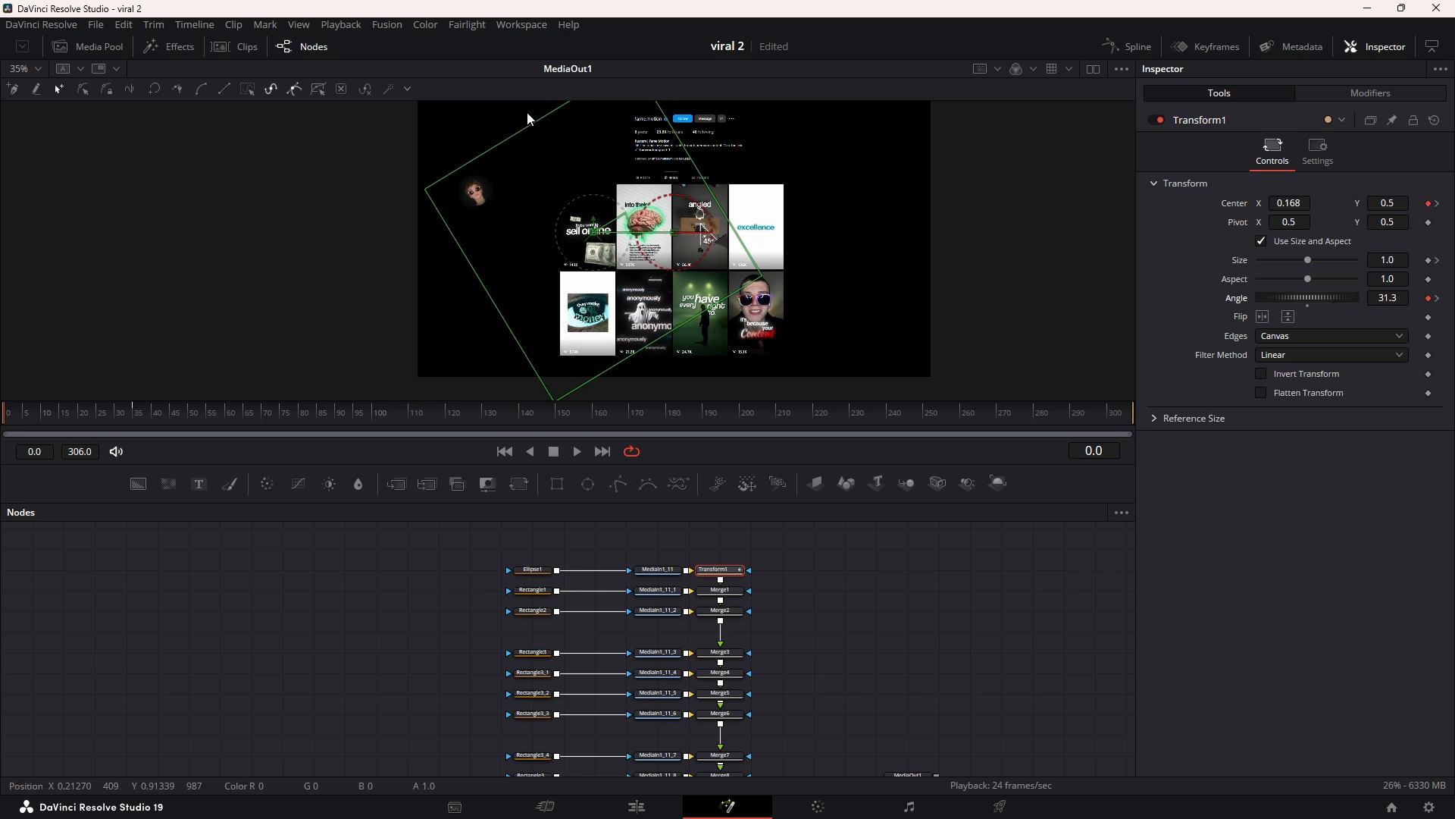
{"action": "left_click_drag", "start_coordinate": [1289, 223], "coordinate": [1025, 222]}
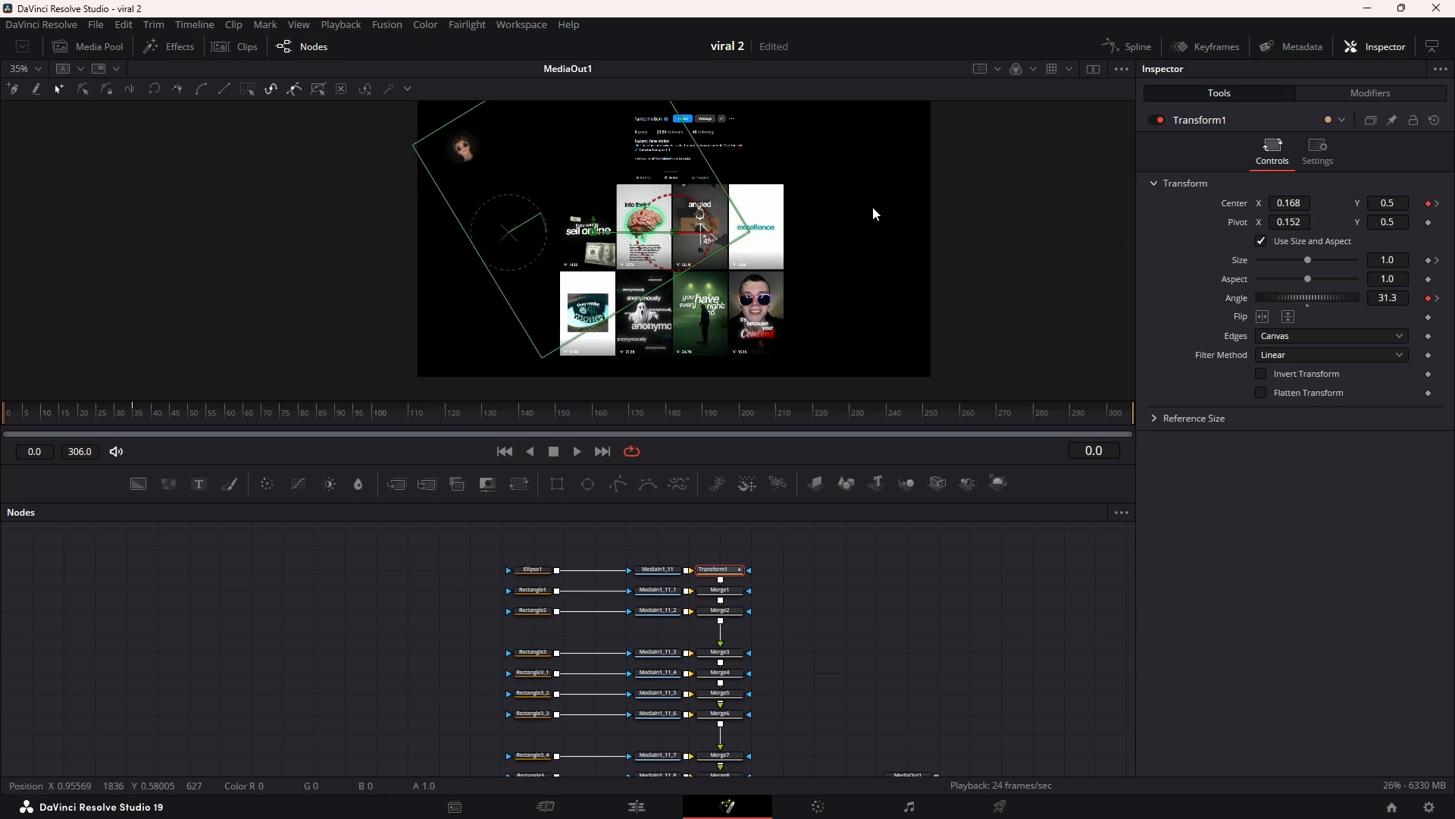
{"action": "left_click_drag", "start_coordinate": [493, 232], "coordinate": [514, 142]}
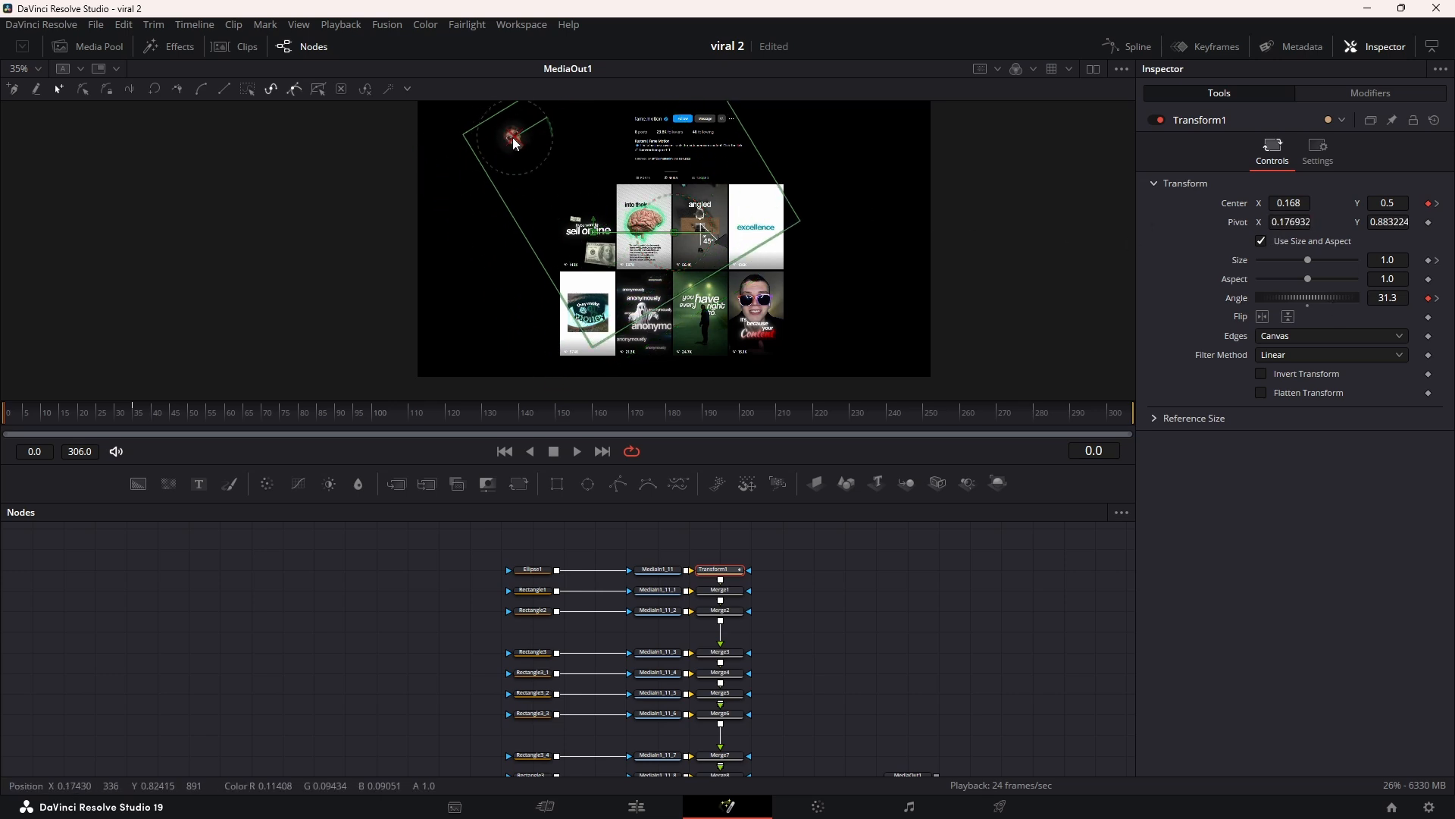
{"action": "left_click_drag", "start_coordinate": [1314, 295], "coordinate": [1320, 261]}
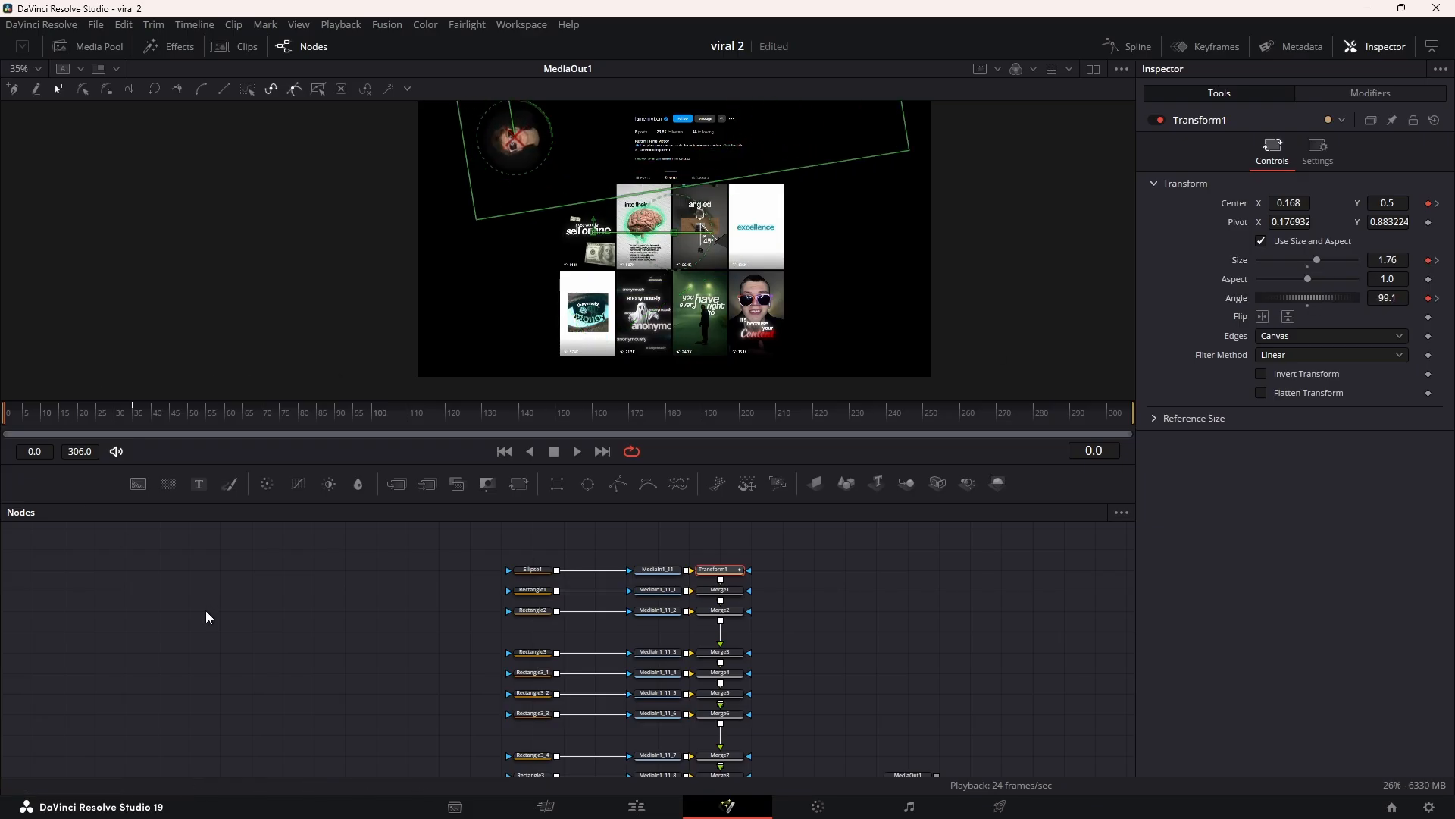
Step: Preview the profile picture animation and show Transform1's Displacement, Size and Angle curves in the Spline editor
{"action": "key", "text": "space"}
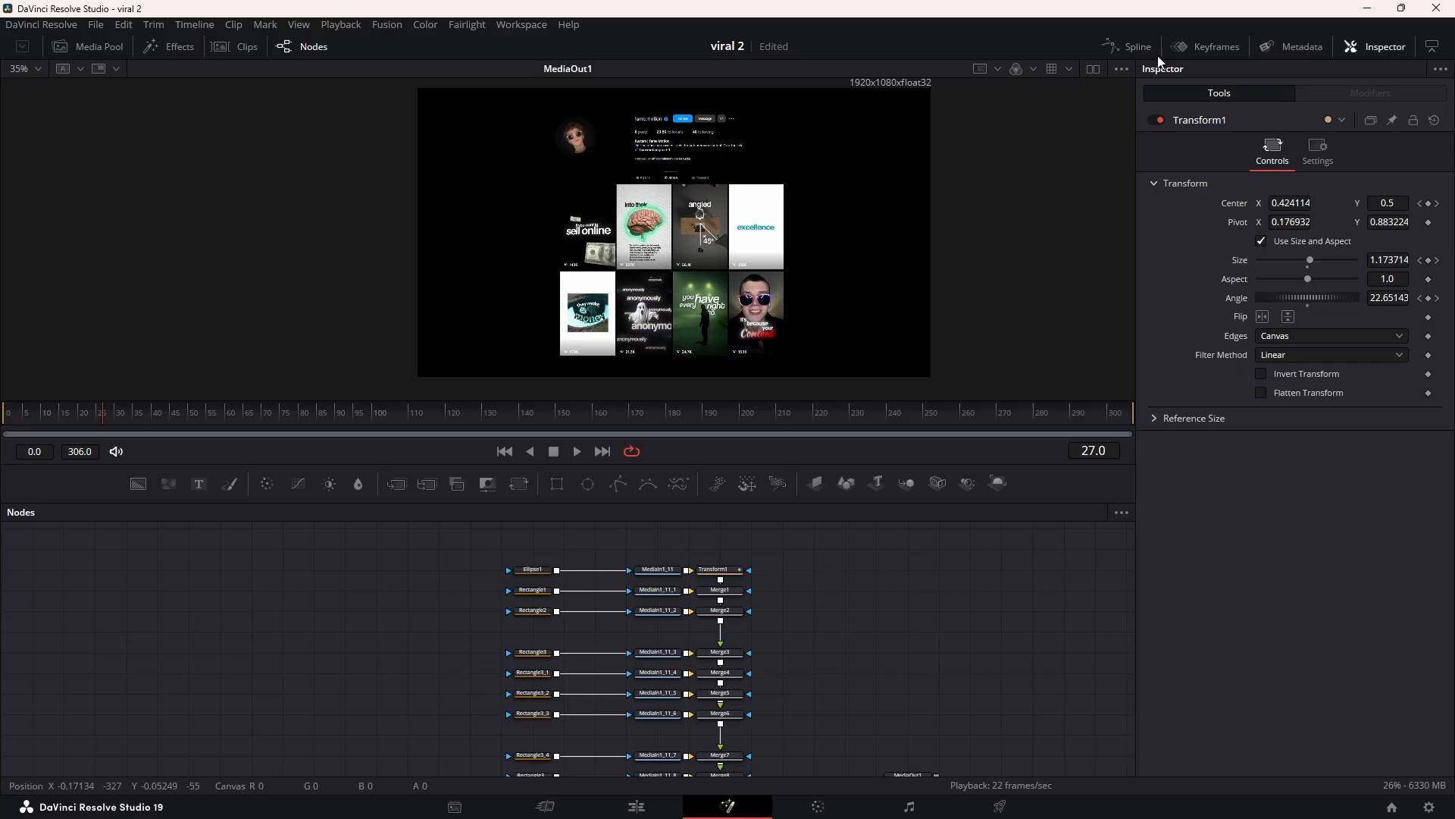
{"action": "left_click", "coordinate": [1137, 47]}
{"action": "left_click_drag", "start_coordinate": [431, 661], "coordinate": [150, 676]}
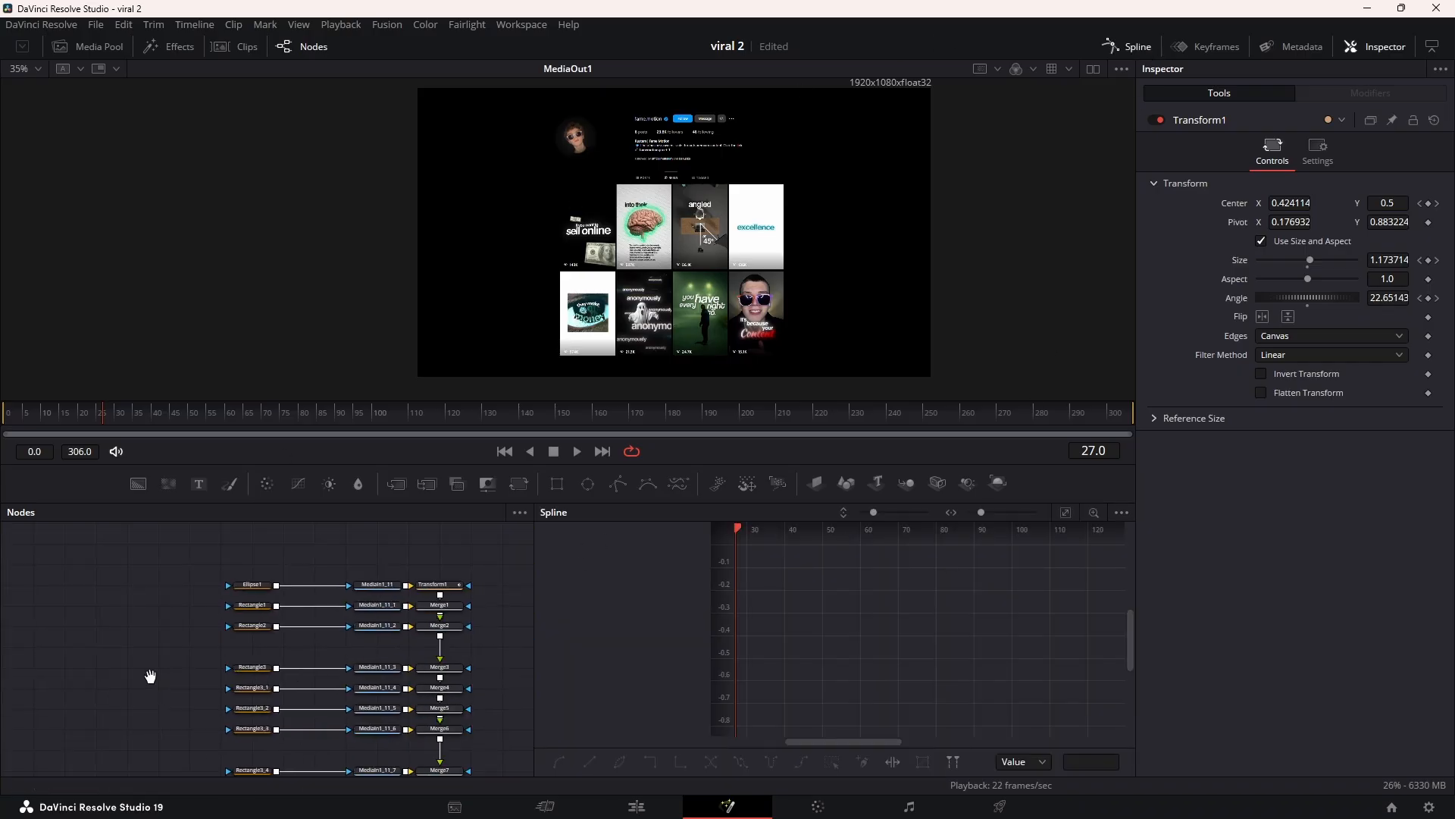
{"action": "left_click", "coordinate": [461, 585]}
{"action": "left_click", "coordinate": [561, 553]}
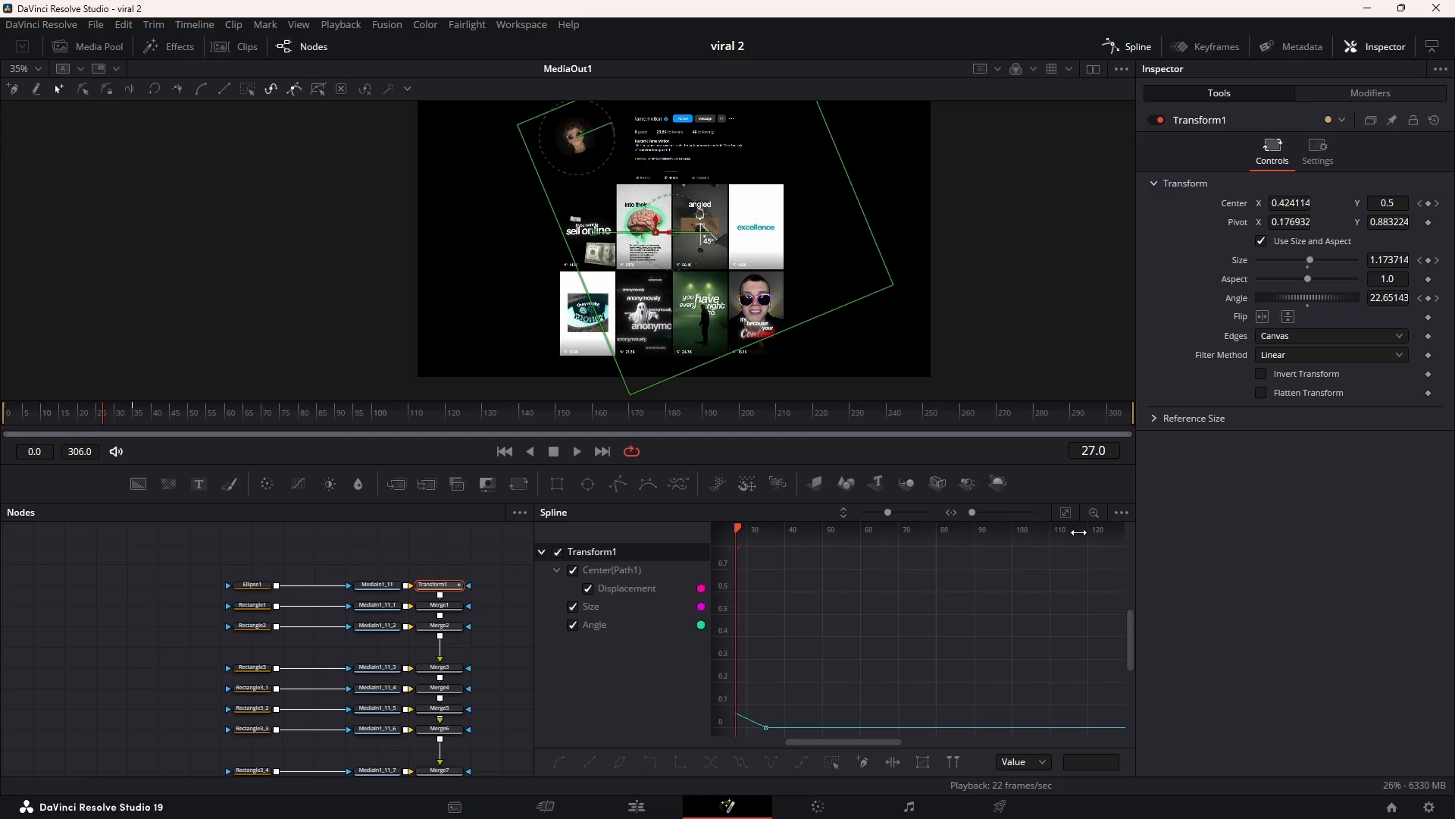
Step: Fit Transform1's curves in the Spline editor, apply an Ease preset to their keyframes, and close the editor
{"action": "left_click", "coordinate": [1065, 512]}
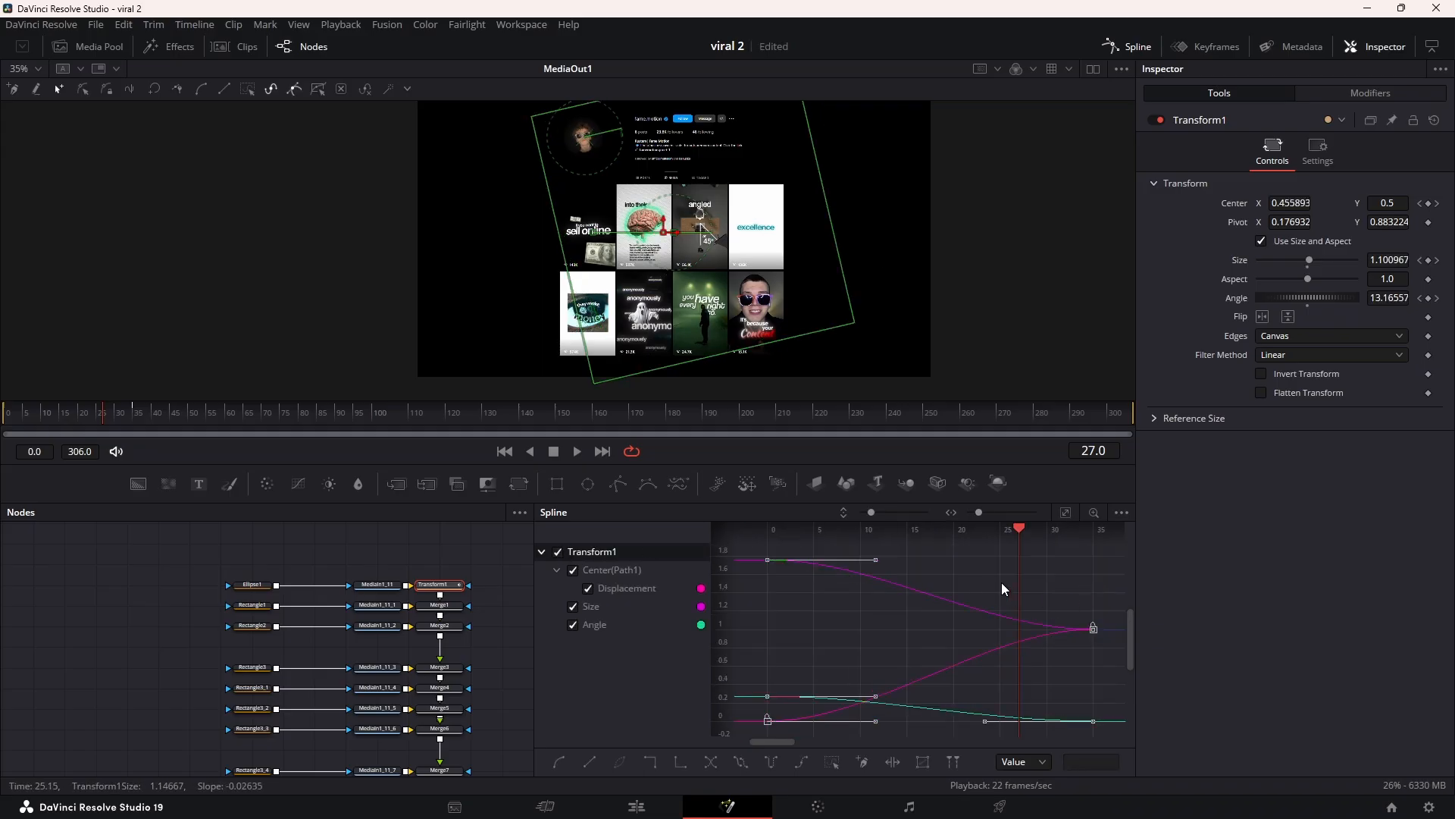
{"action": "right_click", "coordinate": [973, 599]}
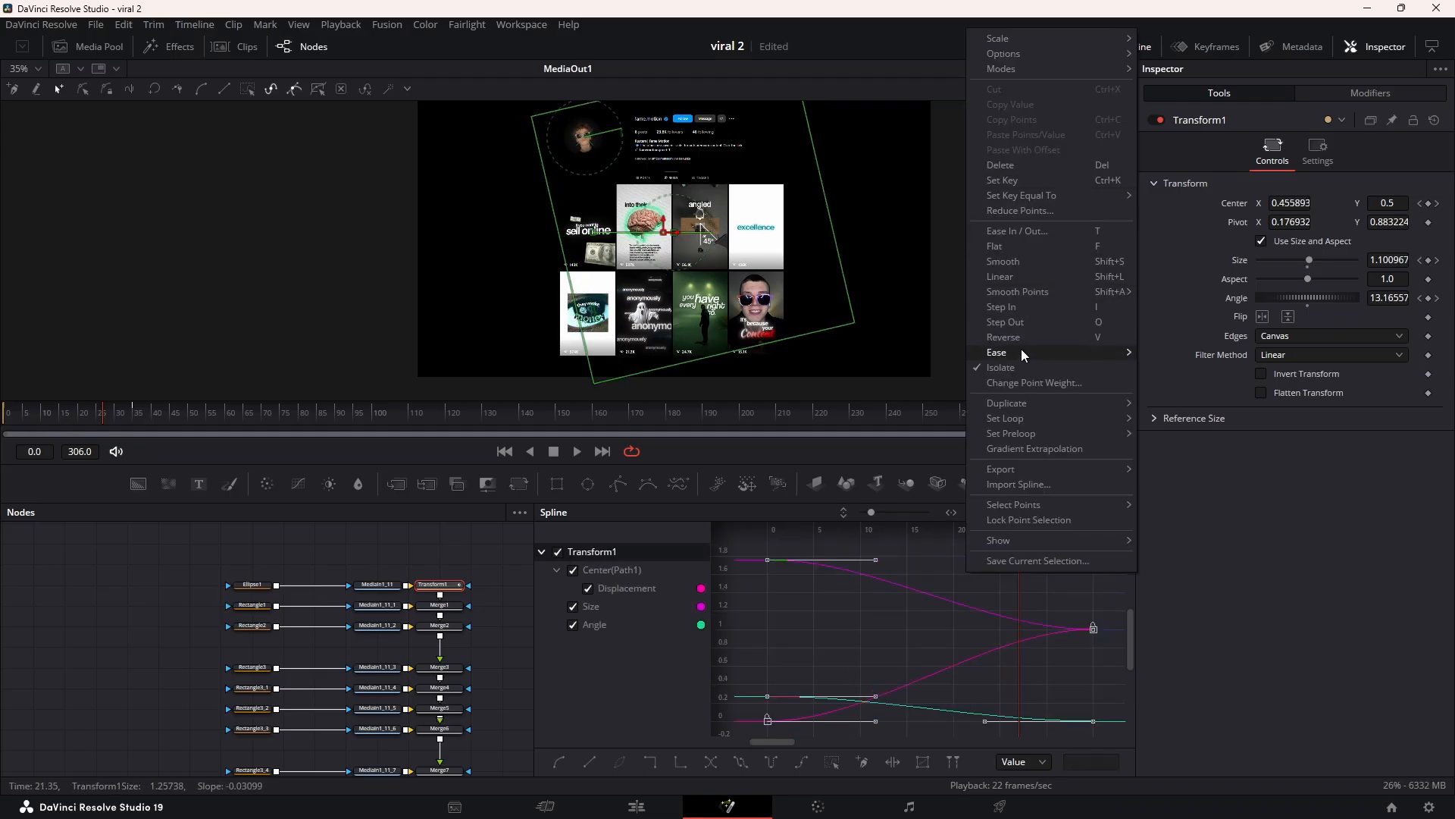
{"action": "mouse_move", "coordinate": [1021, 351]}
{"action": "left_click", "coordinate": [1189, 395]}
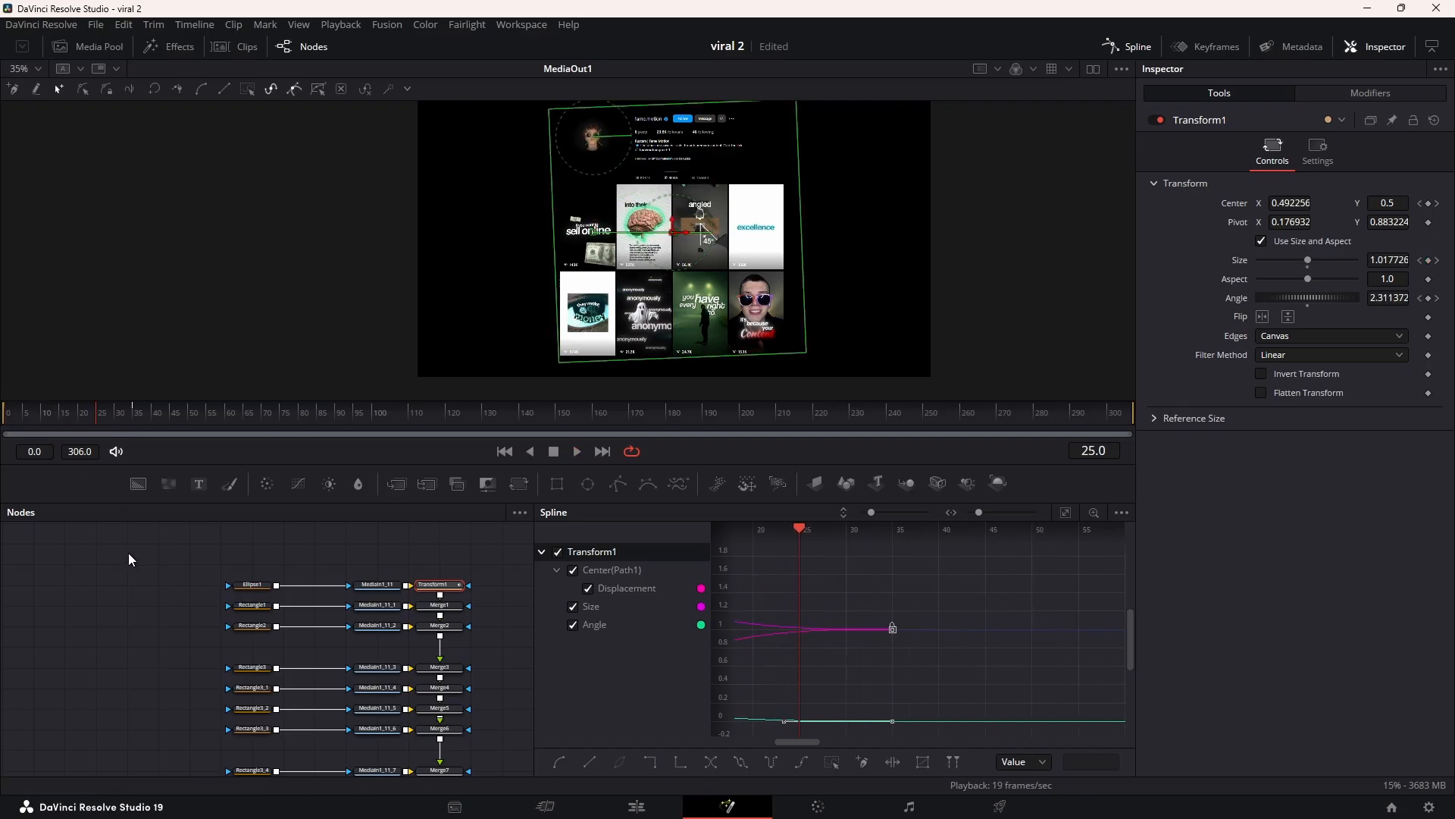
{"action": "left_click", "coordinate": [1115, 52]}
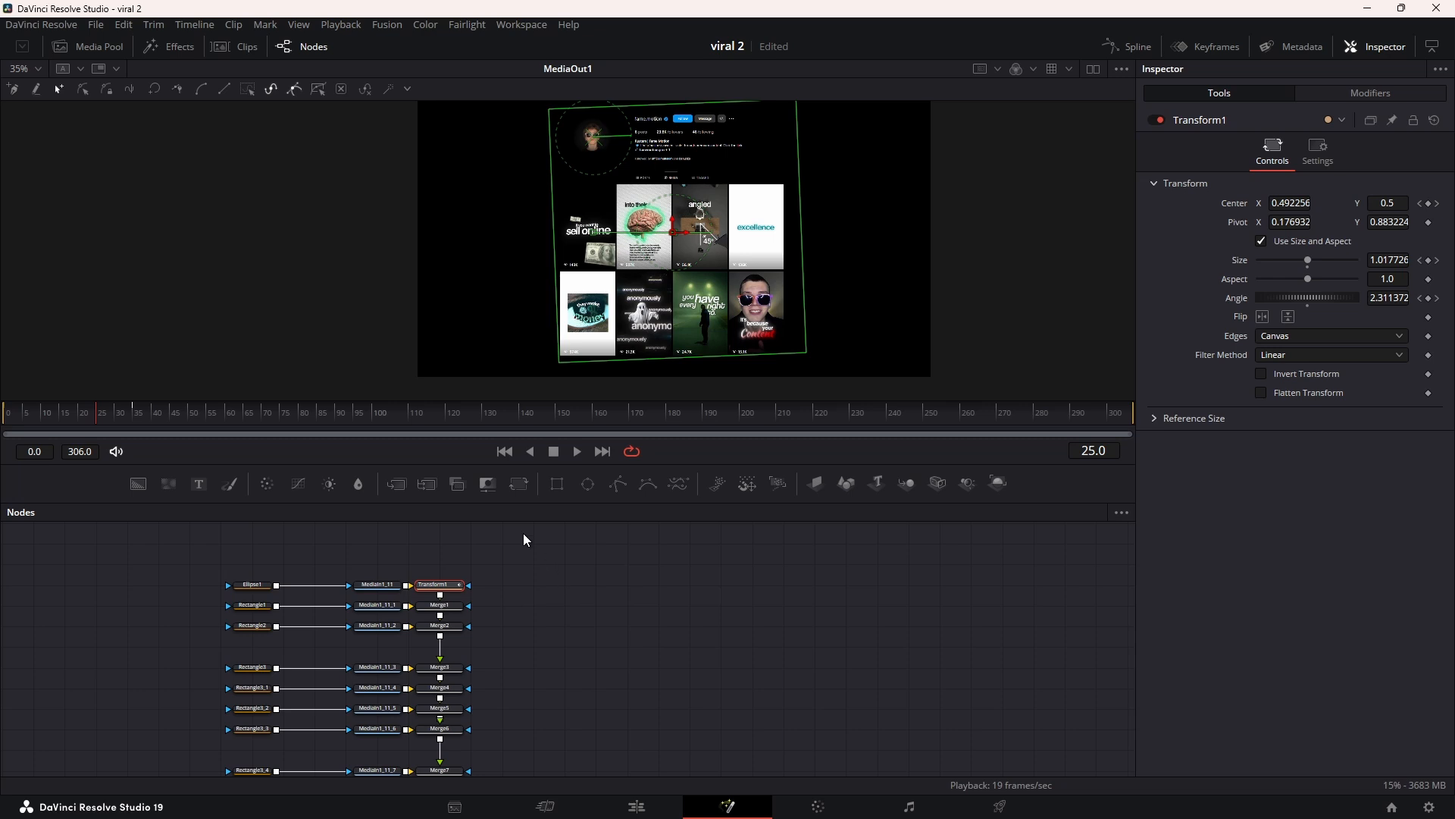
Step: At frame 7, mask Merge1 with a new rectangle beside the profile picture, centred at about X -0.225, Y 0.823
{"action": "left_click_drag", "start_coordinate": [35, 415], "coordinate": [30, 412]}
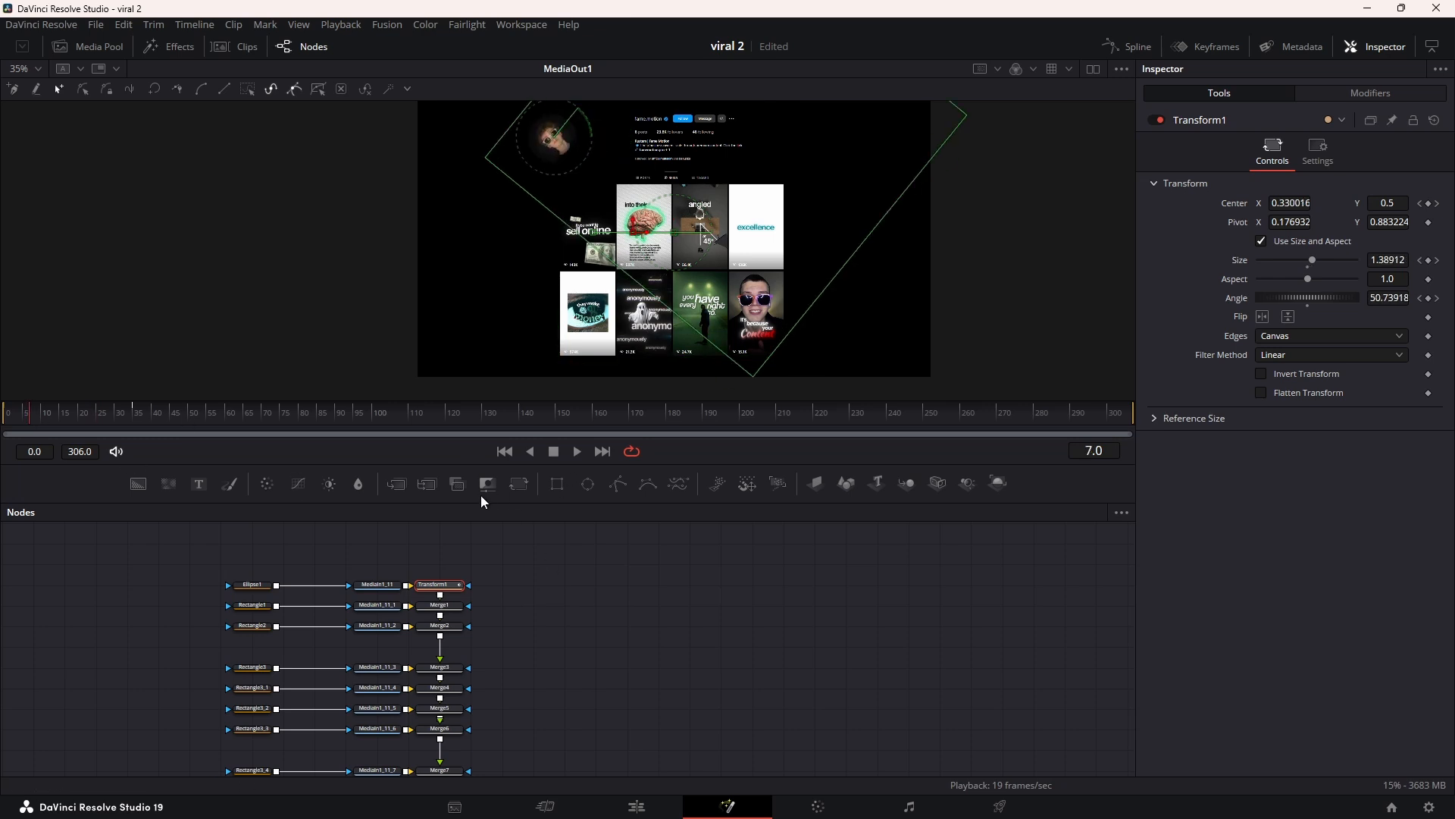
{"action": "left_click_drag", "start_coordinate": [509, 611], "coordinate": [442, 606]}
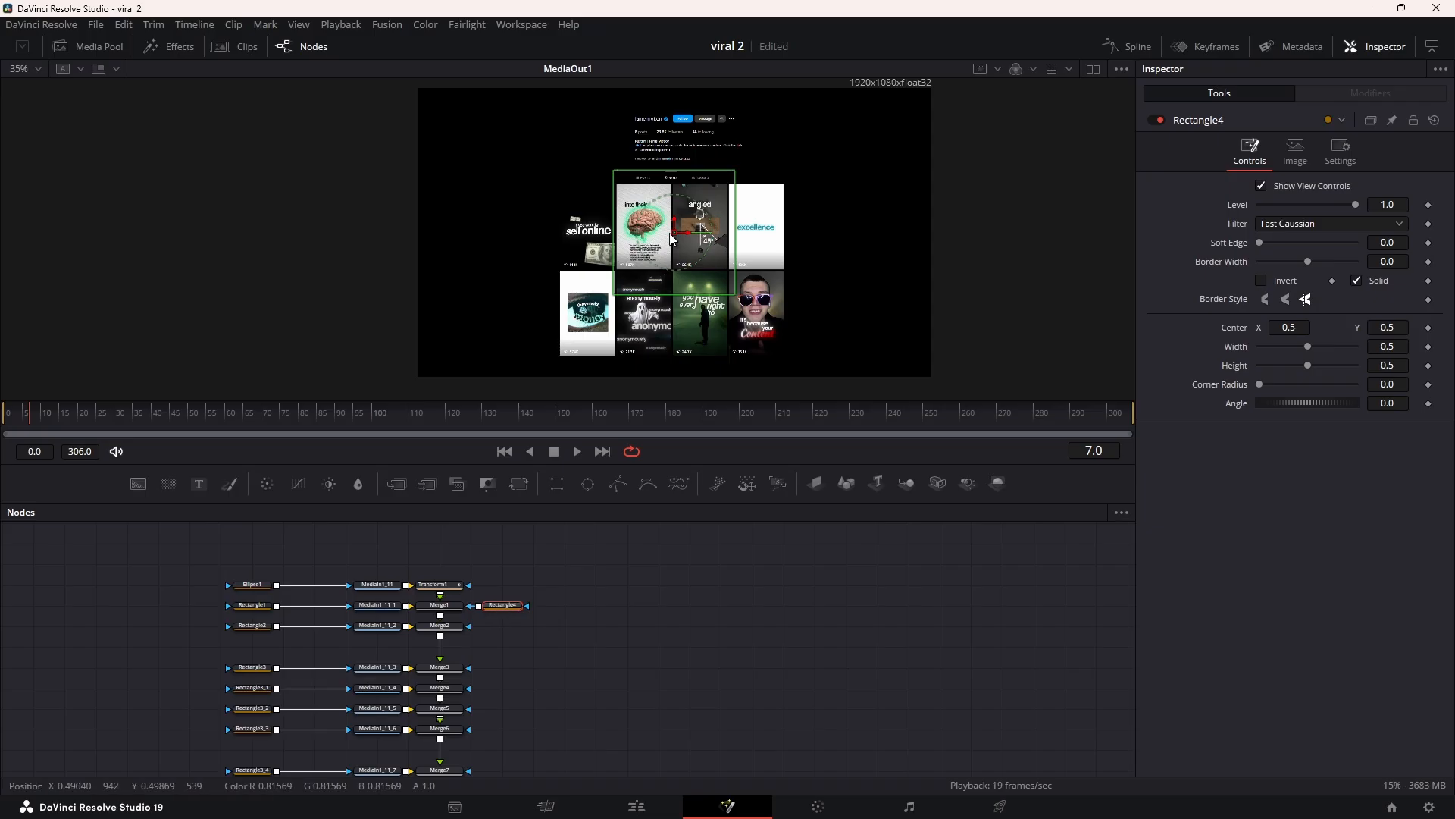
{"action": "left_click_drag", "start_coordinate": [671, 240], "coordinate": [498, 156]}
{"action": "scroll", "coordinate": [626, 212], "scroll_direction": "up", "scroll_amount": 3}
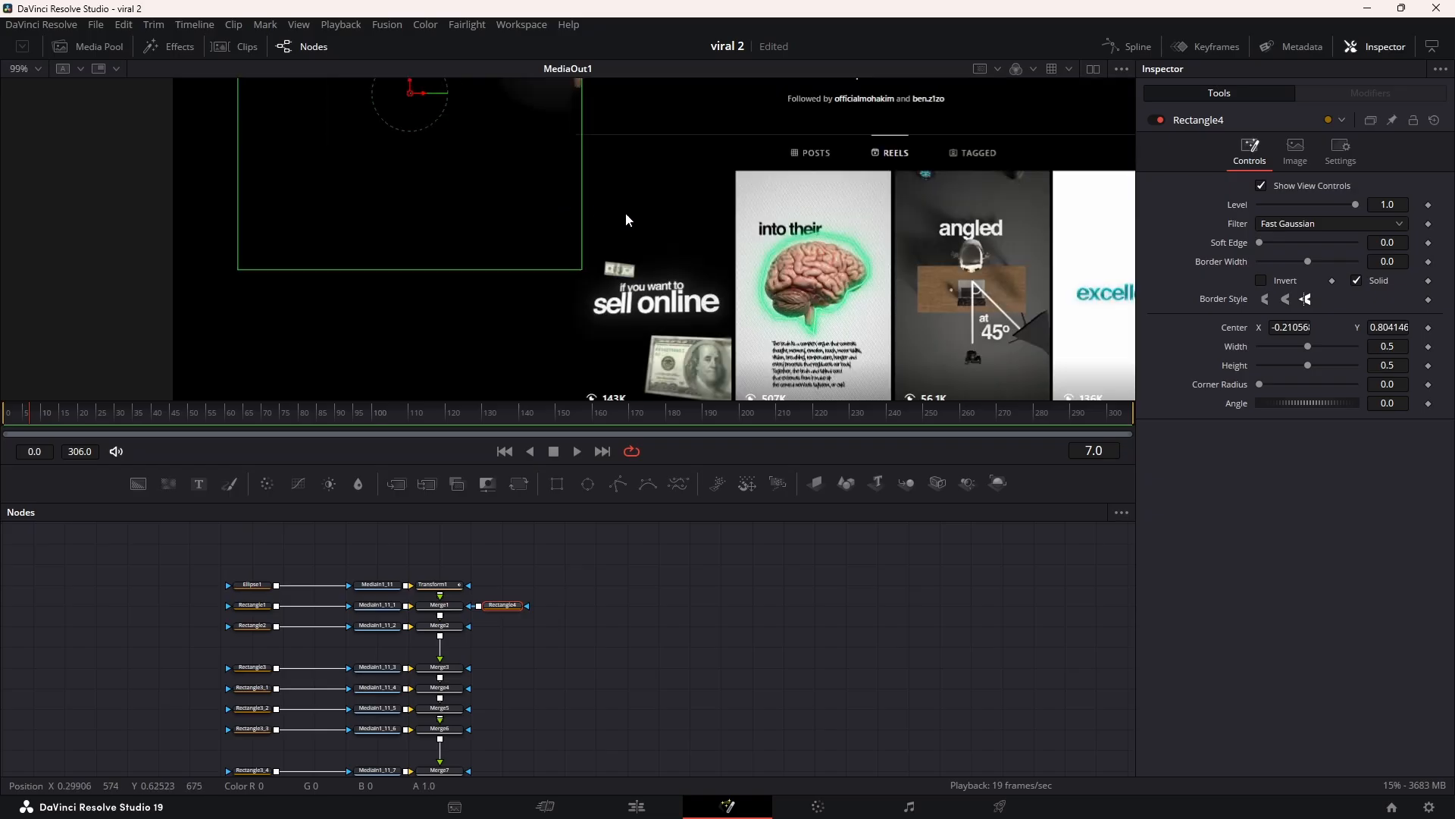
{"action": "left_click_drag", "start_coordinate": [801, 322], "coordinate": [825, 362]}
{"action": "left_click_drag", "start_coordinate": [592, 225], "coordinate": [583, 213]}
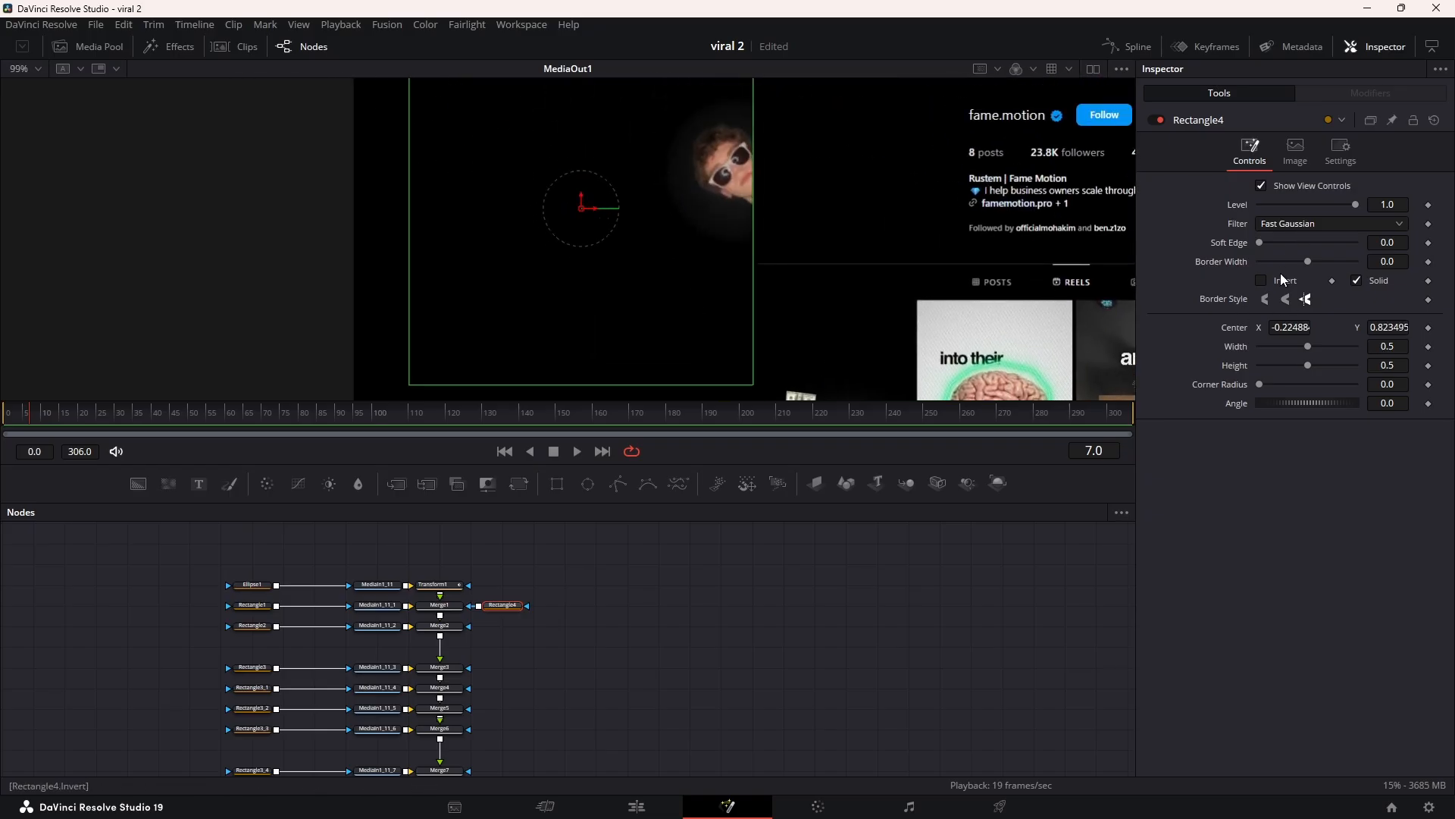
Step: Invert the Rectangle4 mask and set its soft edge to 0.0394
{"action": "left_click", "coordinate": [1261, 280]}
{"action": "scroll", "coordinate": [866, 213], "scroll_direction": "down", "scroll_amount": 5}
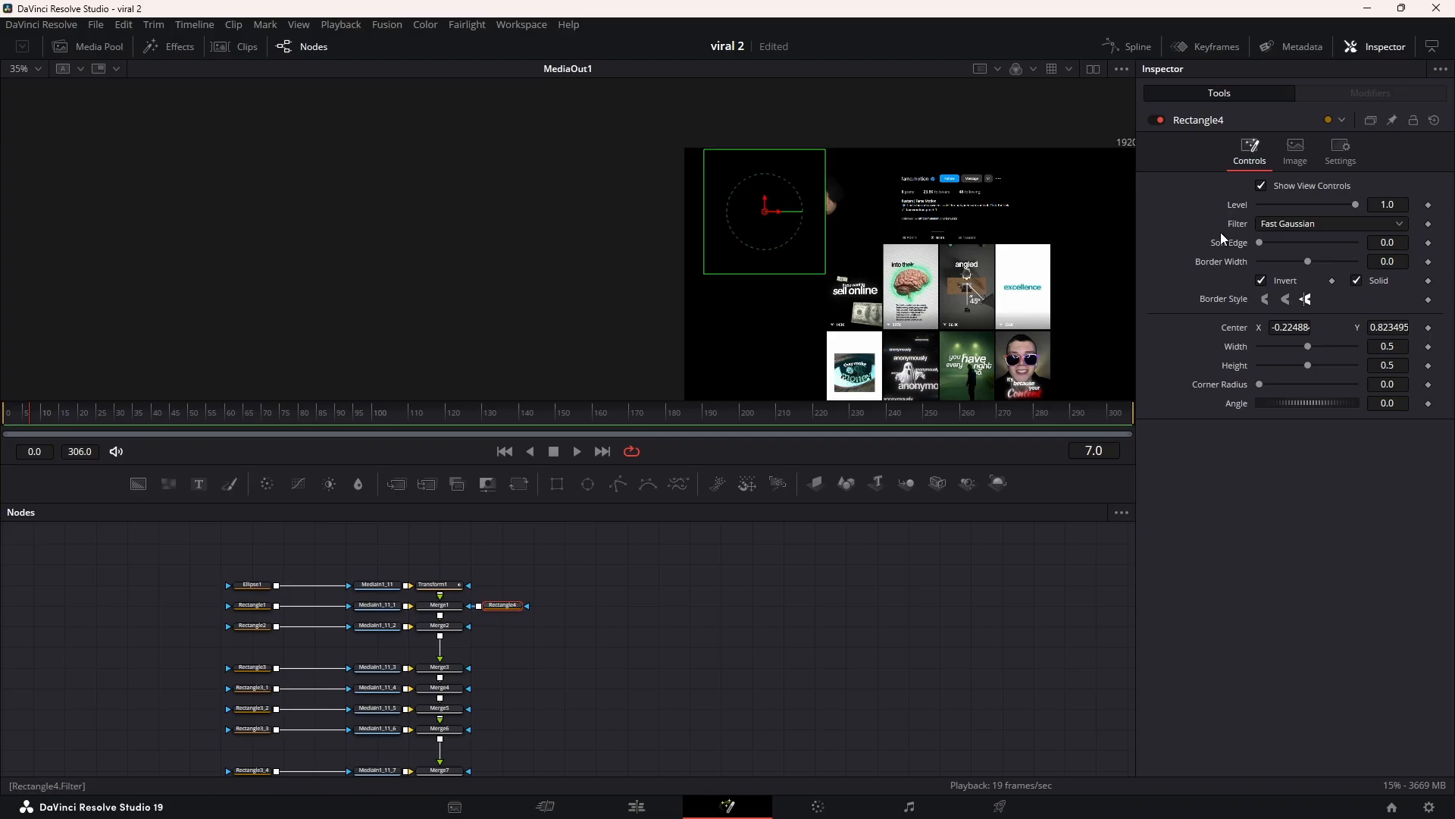
{"action": "left_click_drag", "start_coordinate": [1267, 247], "coordinate": [1279, 246]}
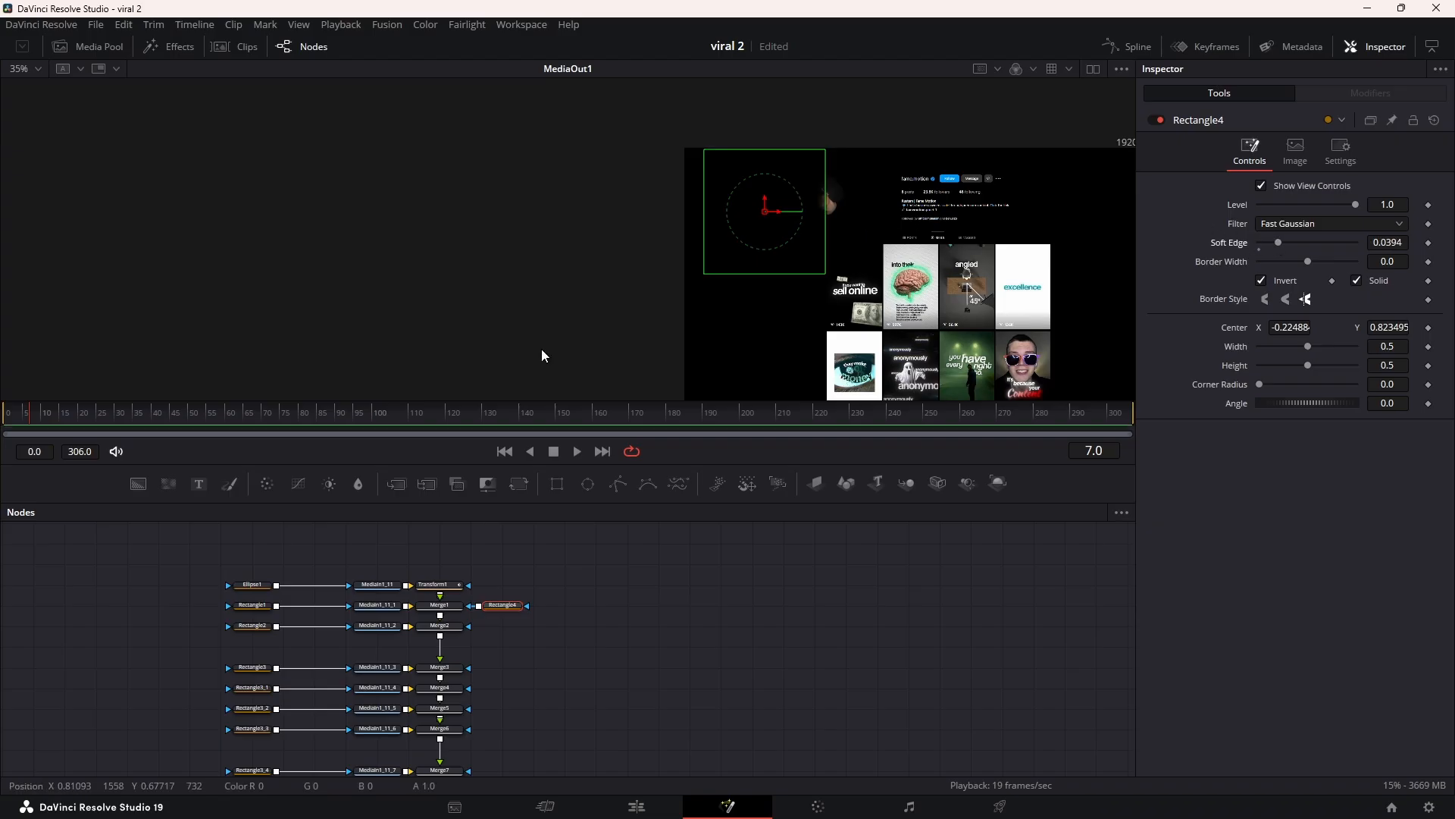
Step: Play back the profile picture's masked entrance from frame 0 and save the project
{"action": "key", "text": "space"}
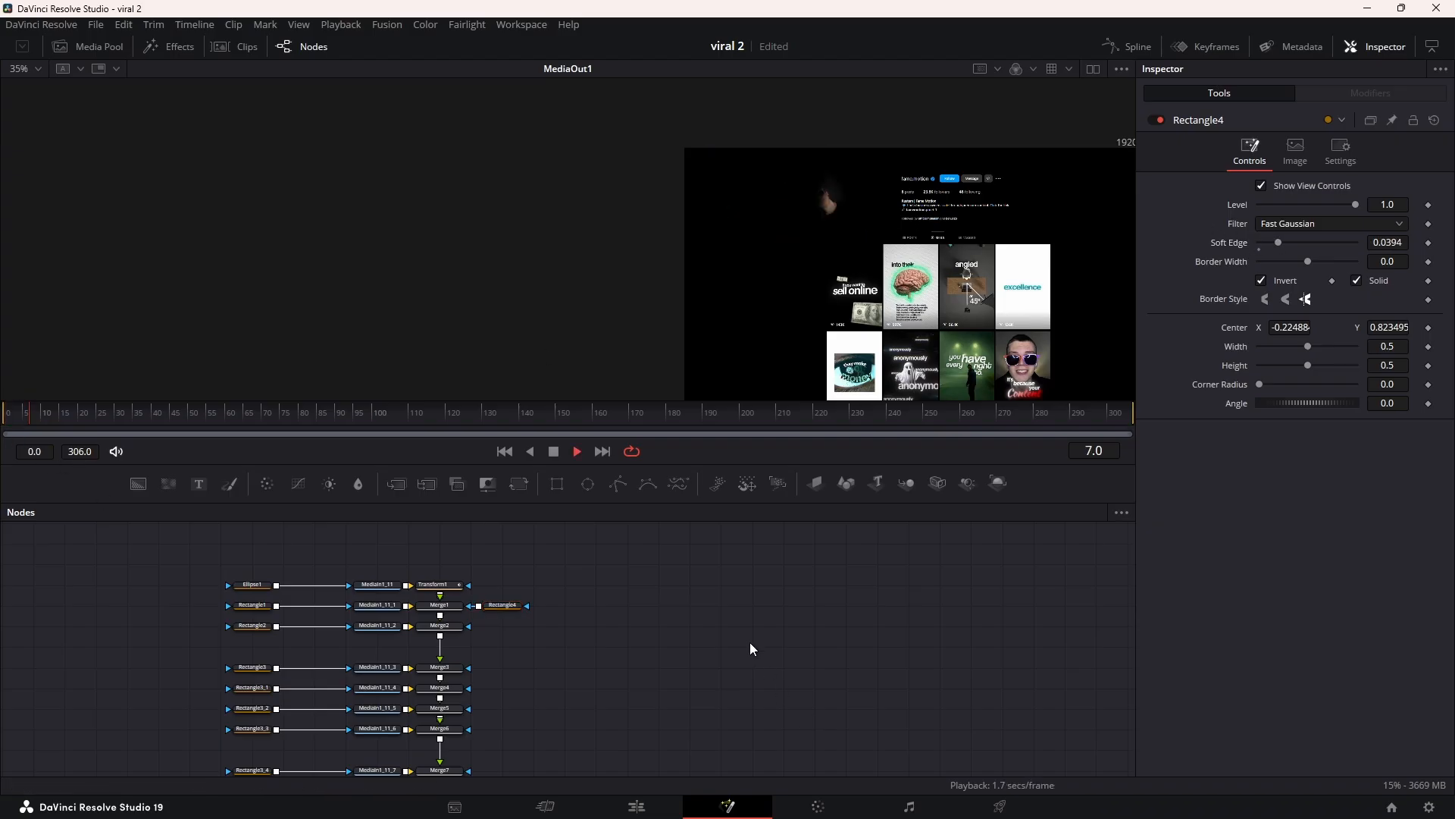
{"action": "left_click", "coordinate": [4, 419]}
{"action": "key", "text": "space"}
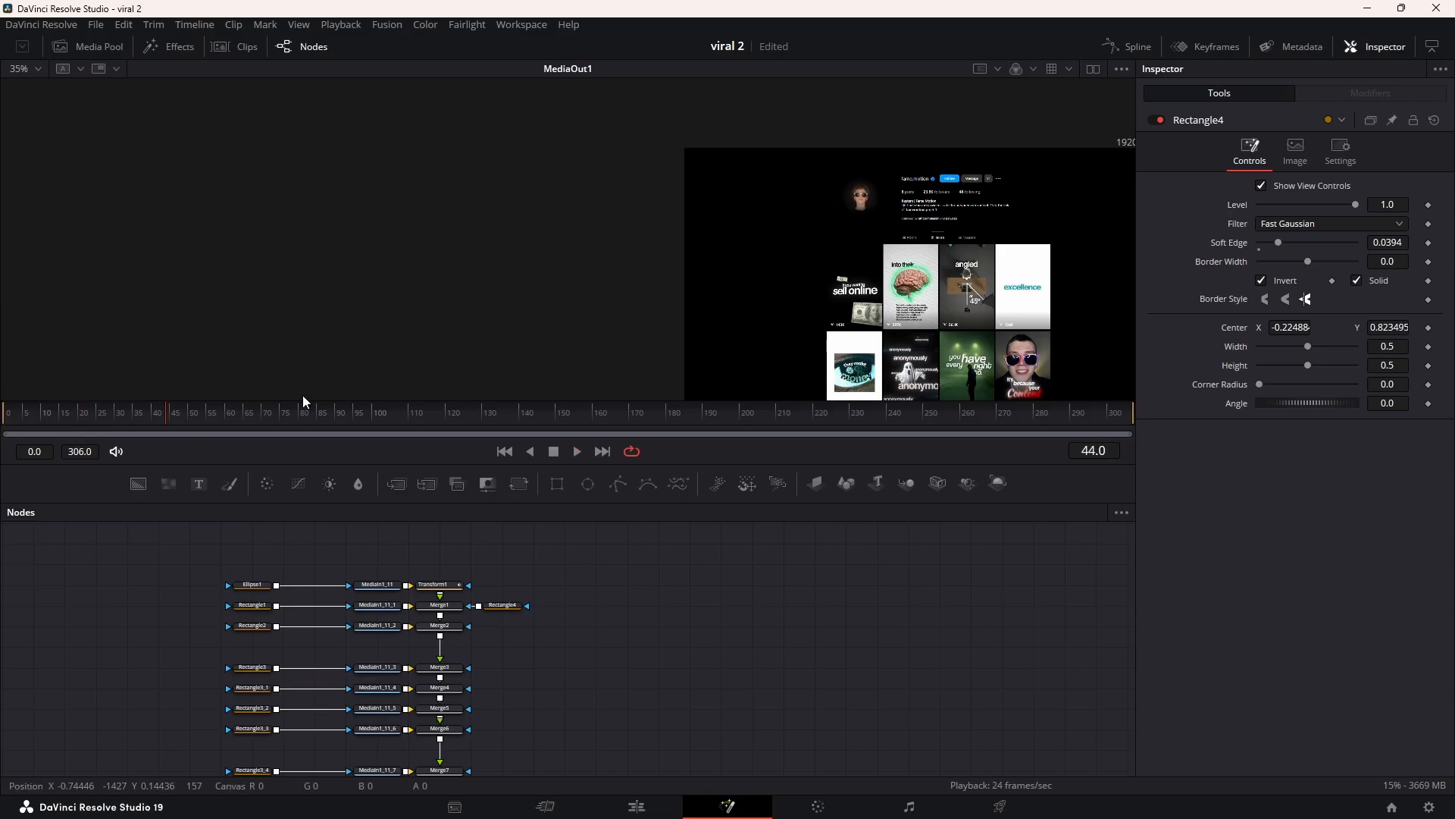
{"action": "left_click", "coordinate": [4, 420]}
{"action": "key", "text": "space"}
{"action": "key", "text": "space"}
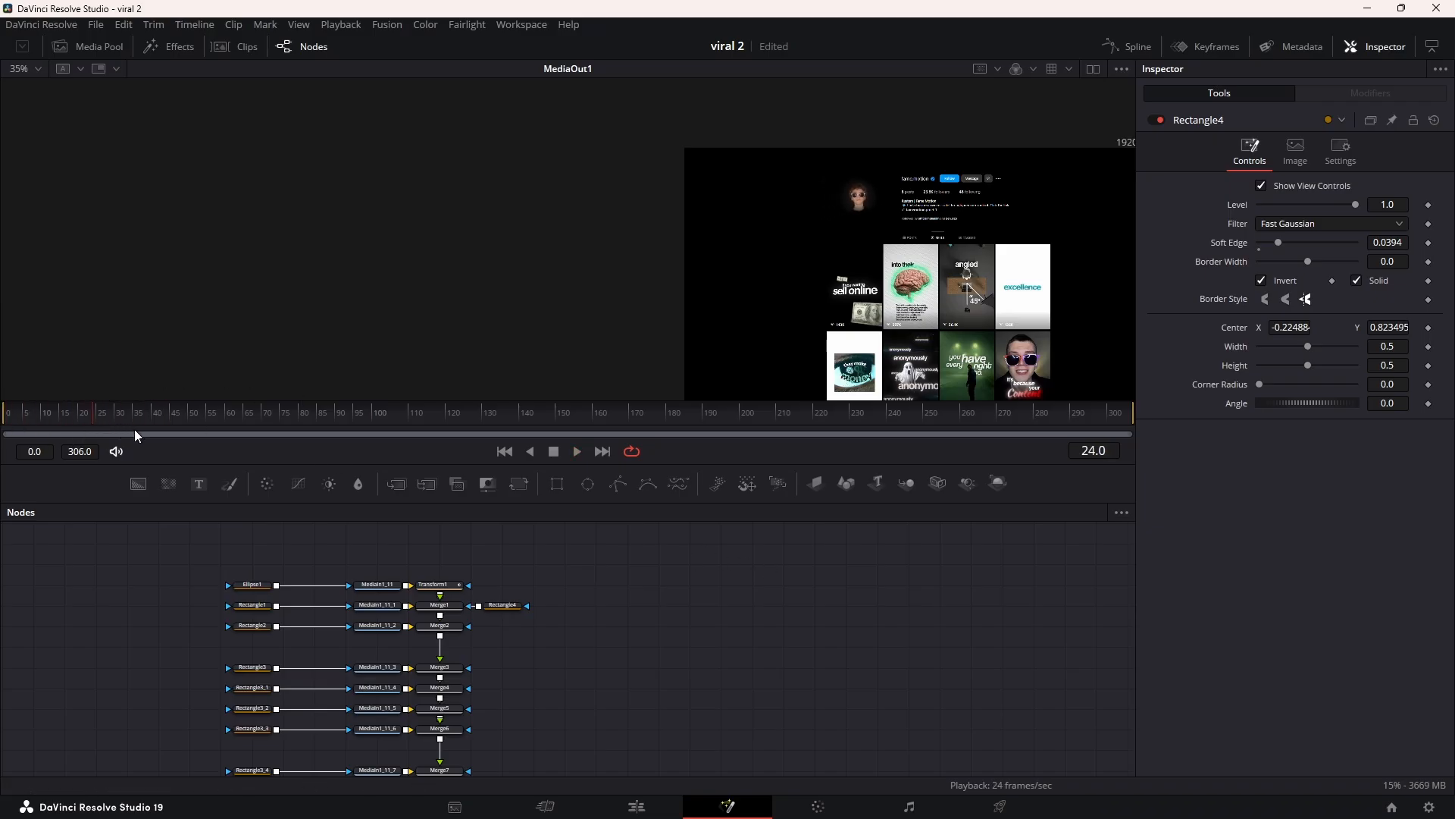
{"action": "key", "text": "ctrl+s"}
Step: Feed a new rectangle mask into Rectangle1, the profile details' mask, and set Rectangle1's paint mode to Minimum
{"action": "left_click_drag", "start_coordinate": [593, 643], "coordinate": [713, 648]}
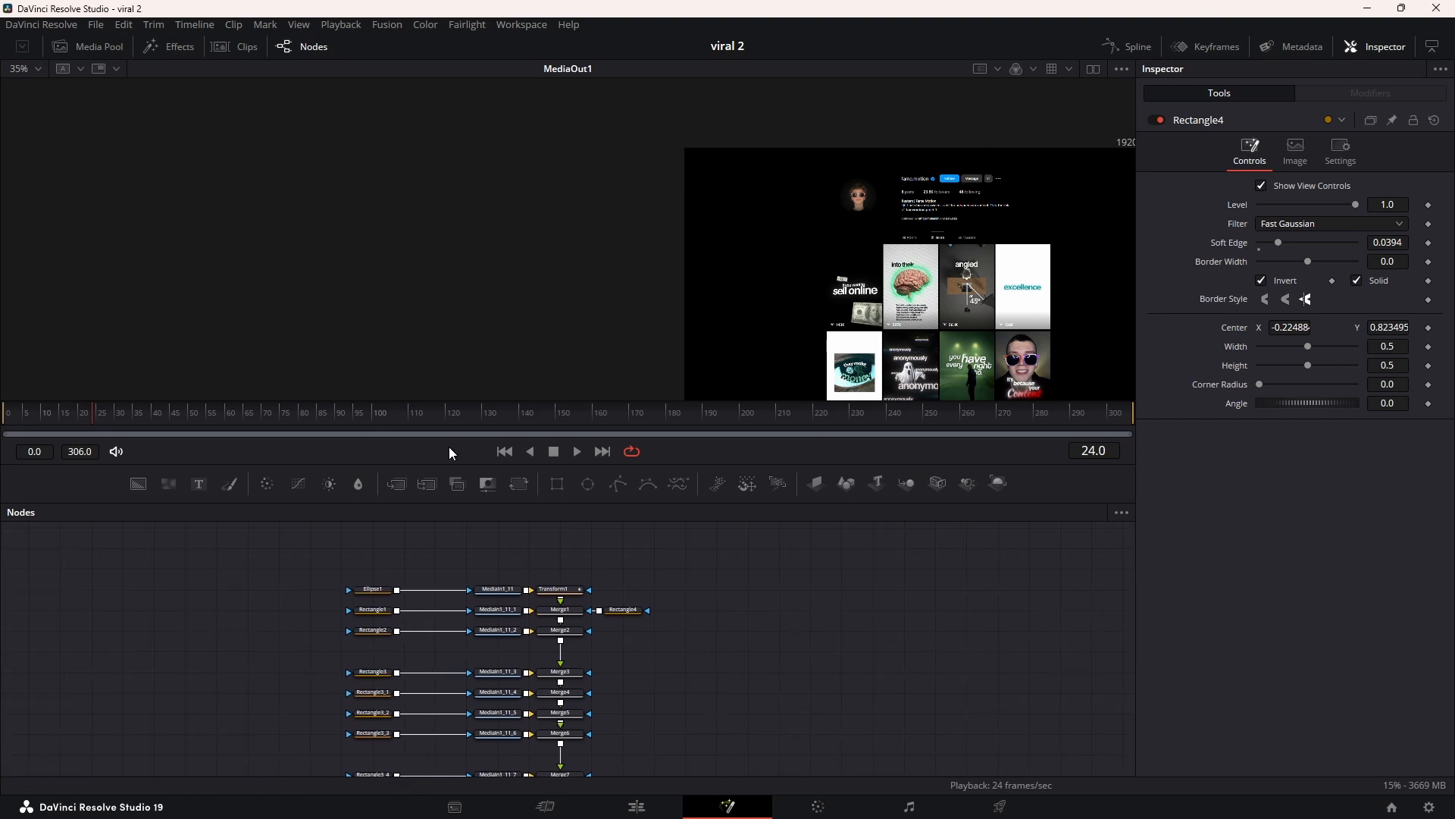
{"action": "scroll", "coordinate": [919, 211], "scroll_direction": "up", "scroll_amount": 3}
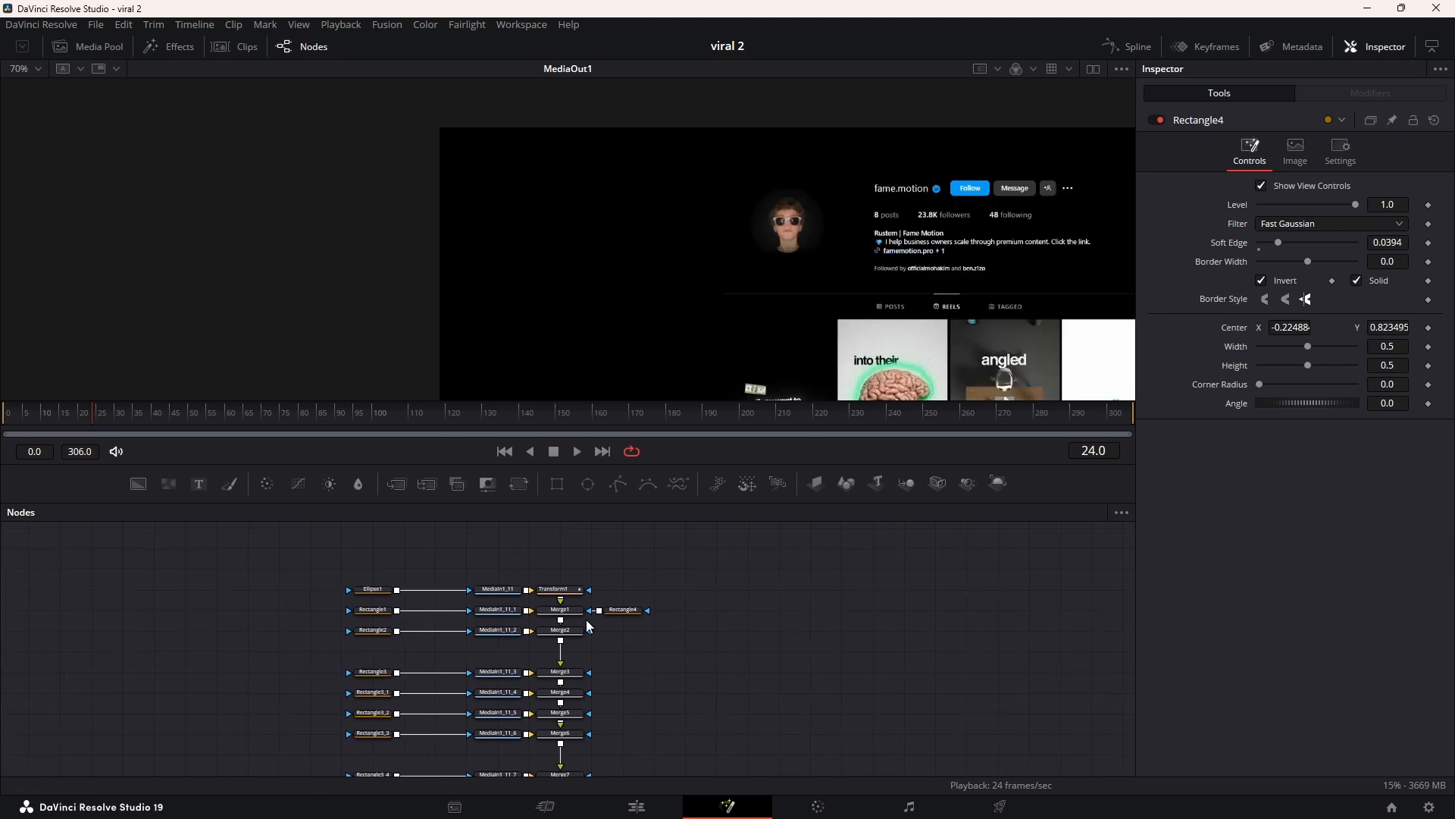
{"action": "left_click_drag", "start_coordinate": [372, 609], "coordinate": [435, 609]}
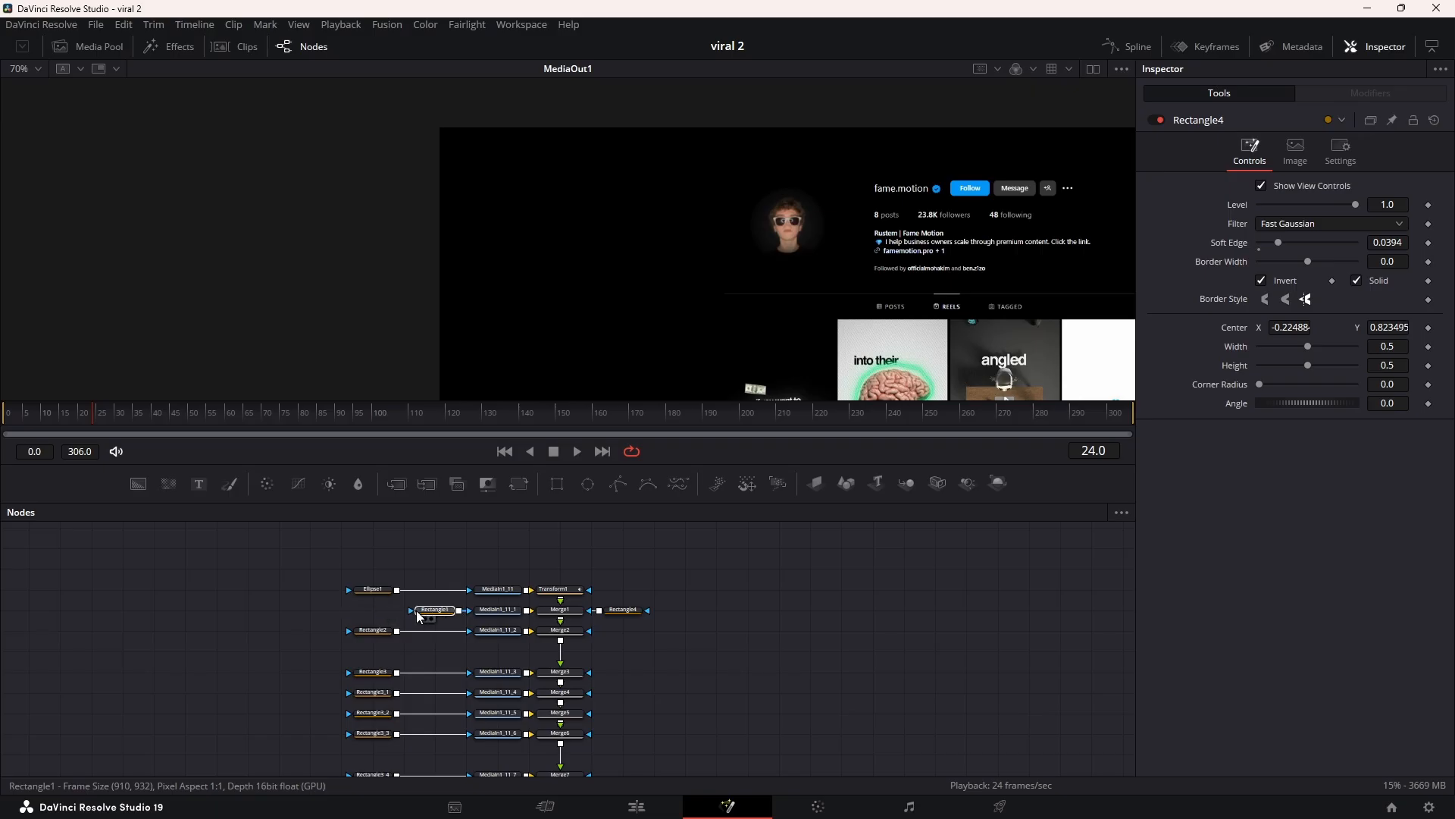
{"action": "left_click", "coordinate": [555, 485]}
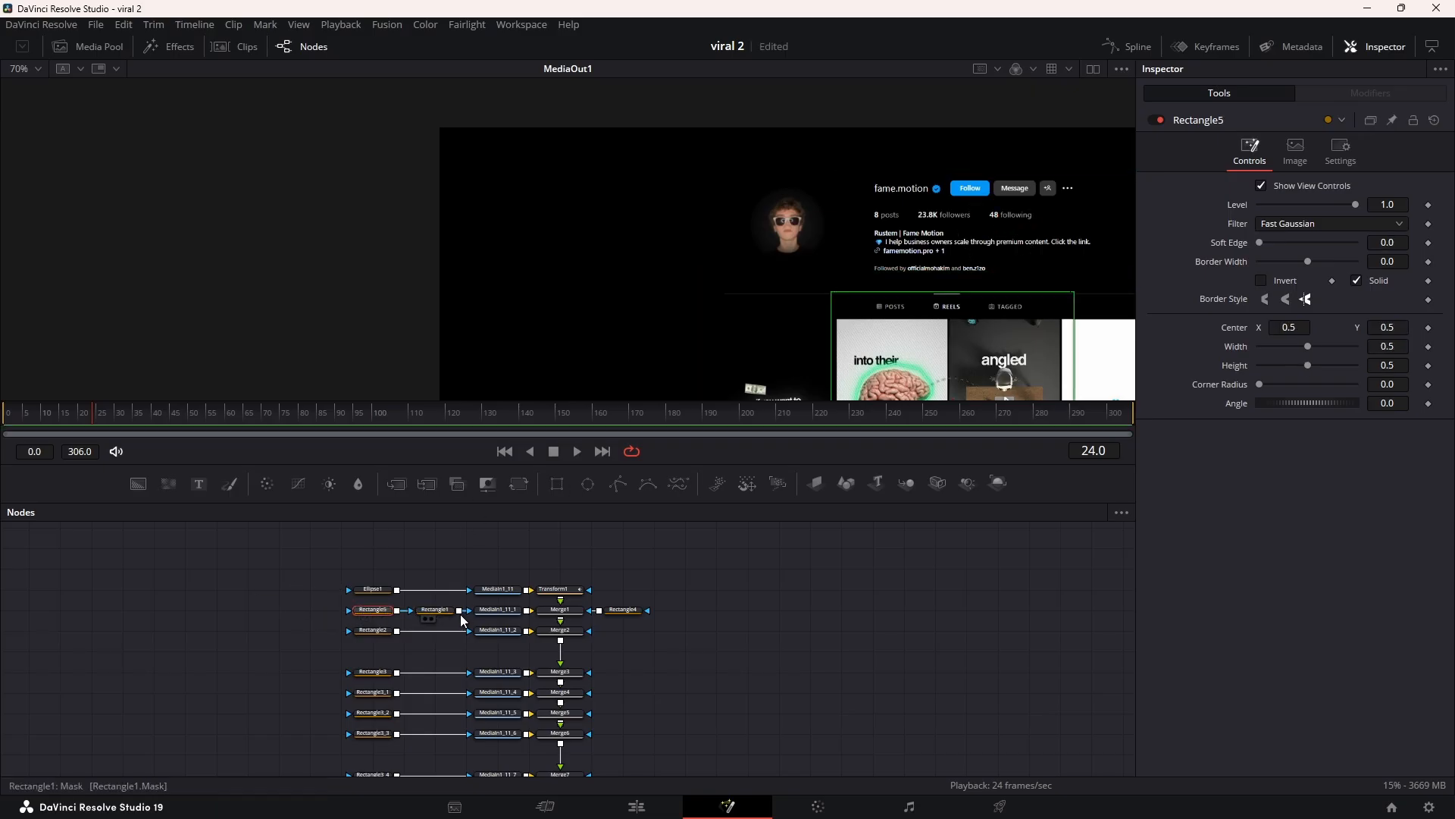
{"action": "left_click", "coordinate": [438, 611]}
{"action": "left_click", "coordinate": [1281, 279]}
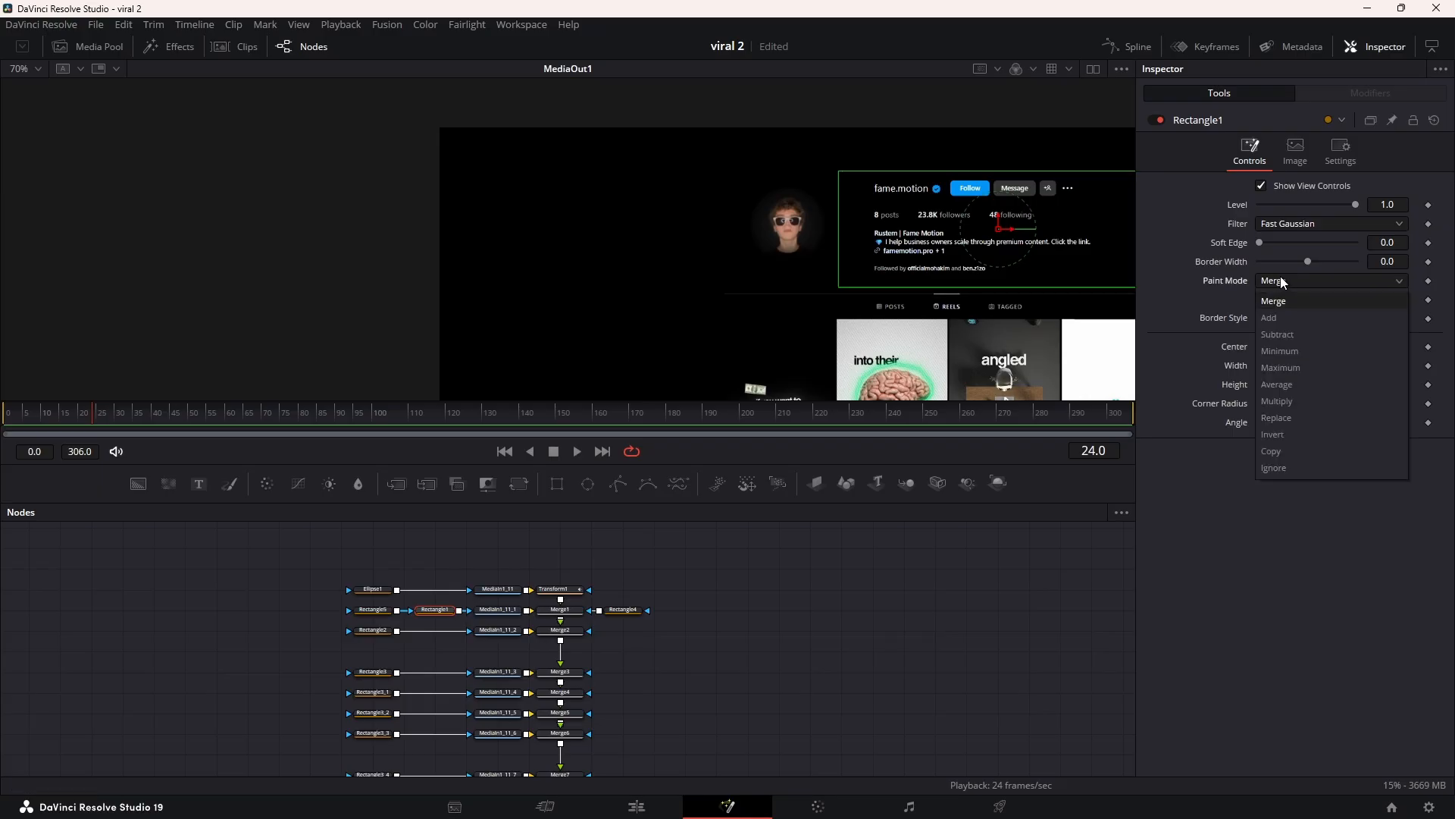
{"action": "left_click", "coordinate": [1294, 348]}
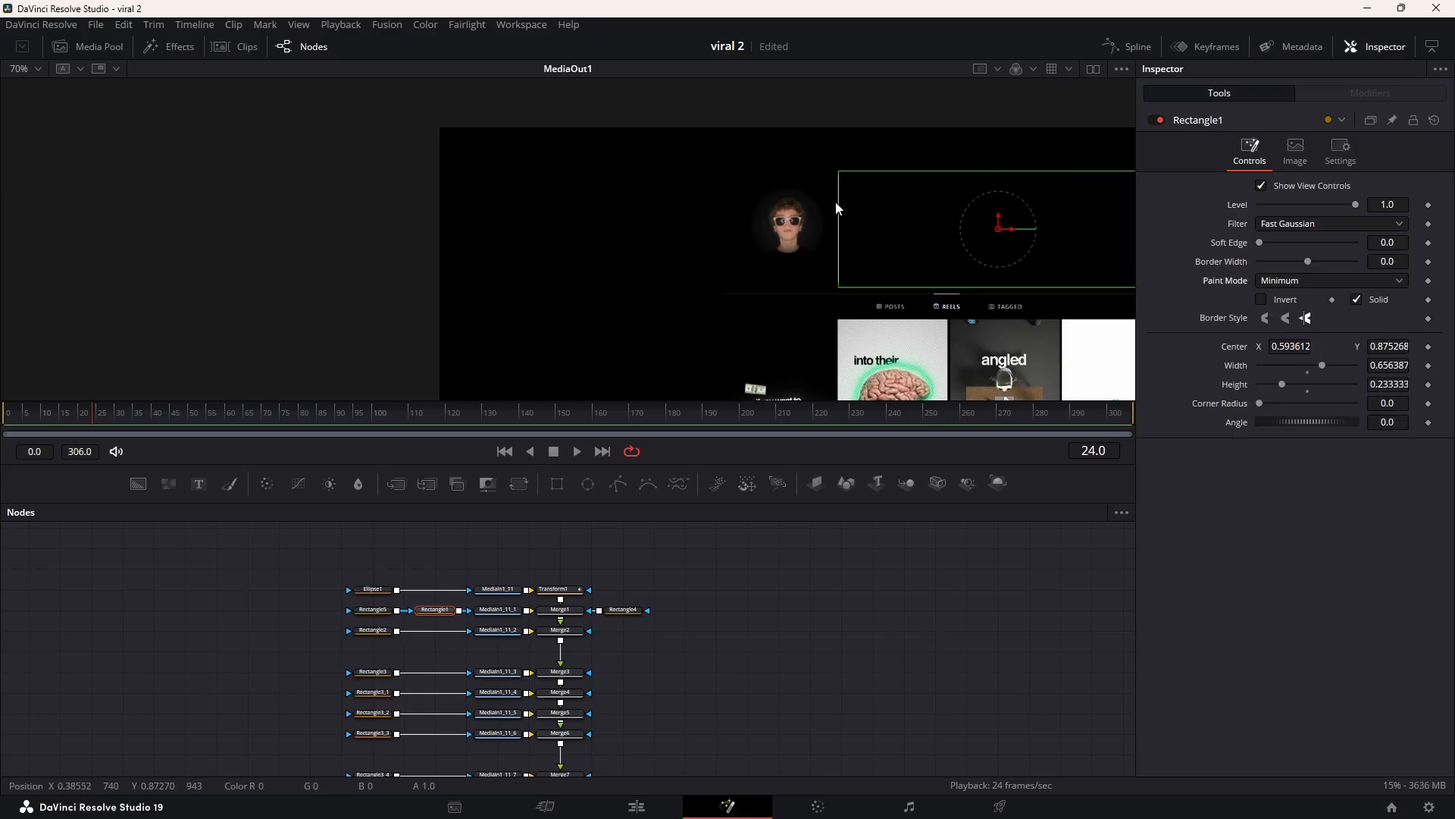
Step: Resize Rectangle5 to about 1.072 wide by 0.308 high and place its centre at about X -0.214, Y 0.909
{"action": "left_click", "coordinate": [380, 612]}
{"action": "left_click_drag", "start_coordinate": [826, 344], "coordinate": [594, 220]}
{"action": "left_click_drag", "start_coordinate": [848, 169], "coordinate": [986, 217]}
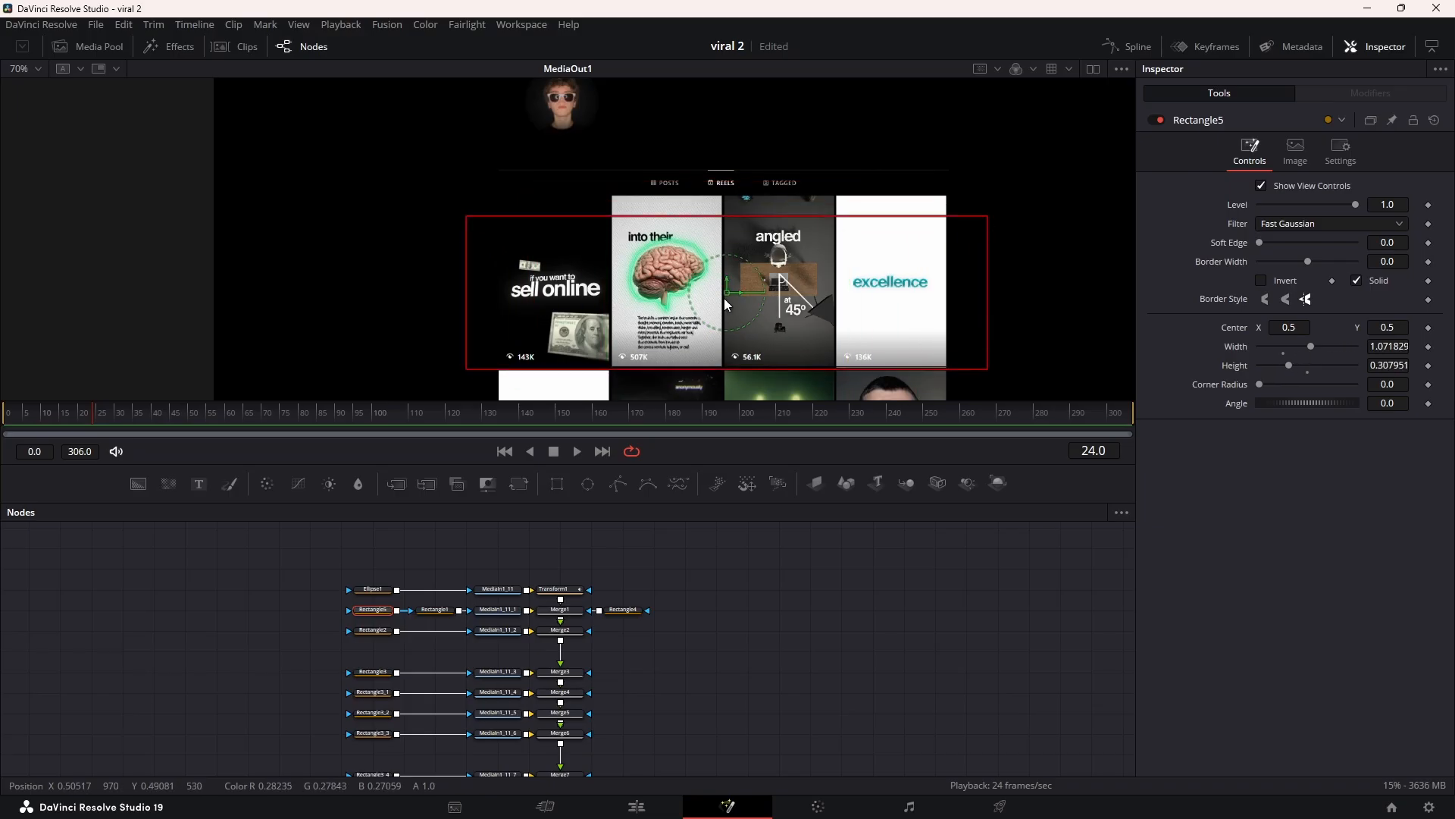
{"action": "left_click_drag", "start_coordinate": [727, 294], "coordinate": [698, 151]}
{"action": "scroll", "coordinate": [705, 182], "scroll_direction": "up", "scroll_amount": 2}
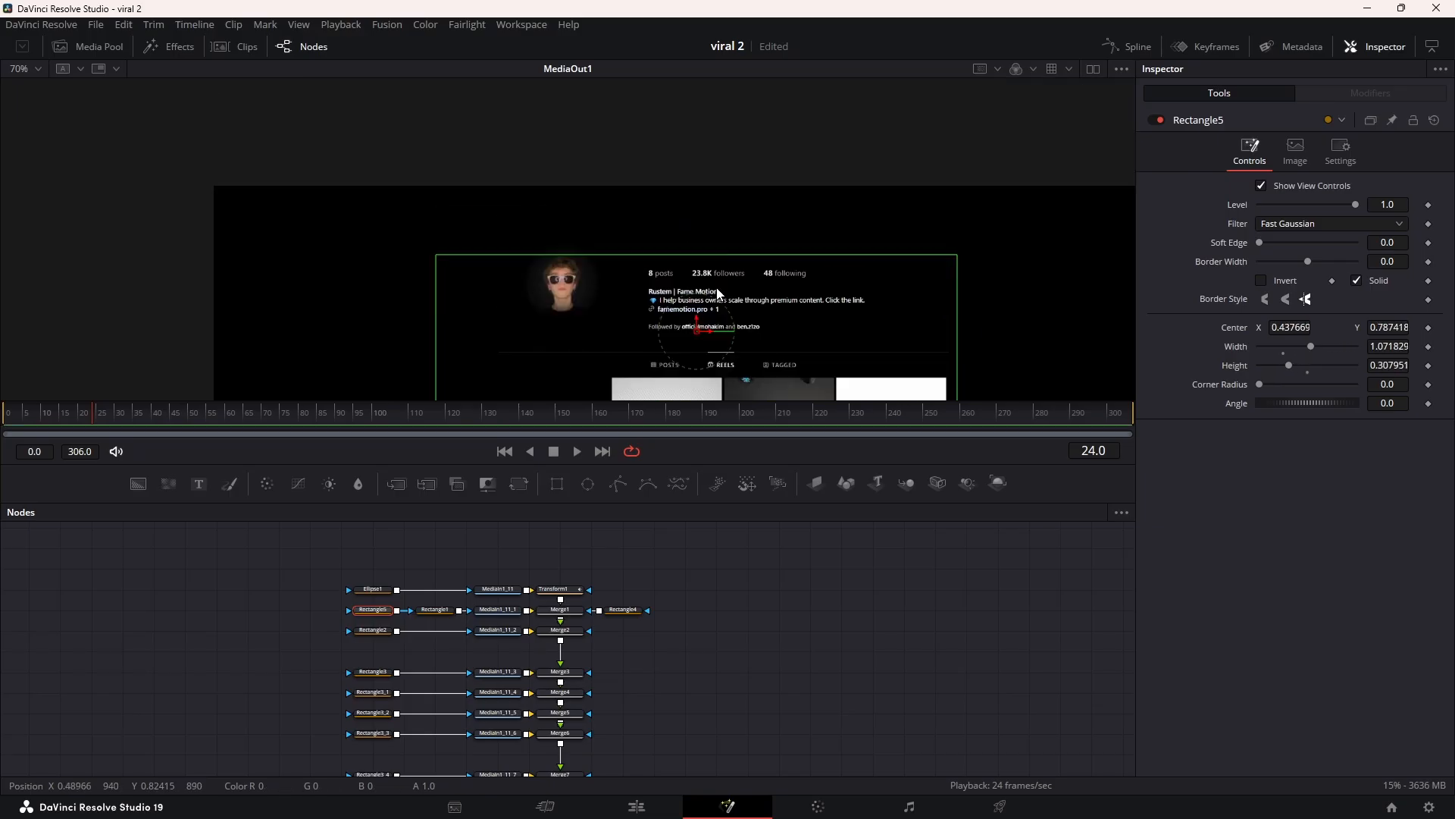
{"action": "left_click_drag", "start_coordinate": [705, 328], "coordinate": [382, 280]}
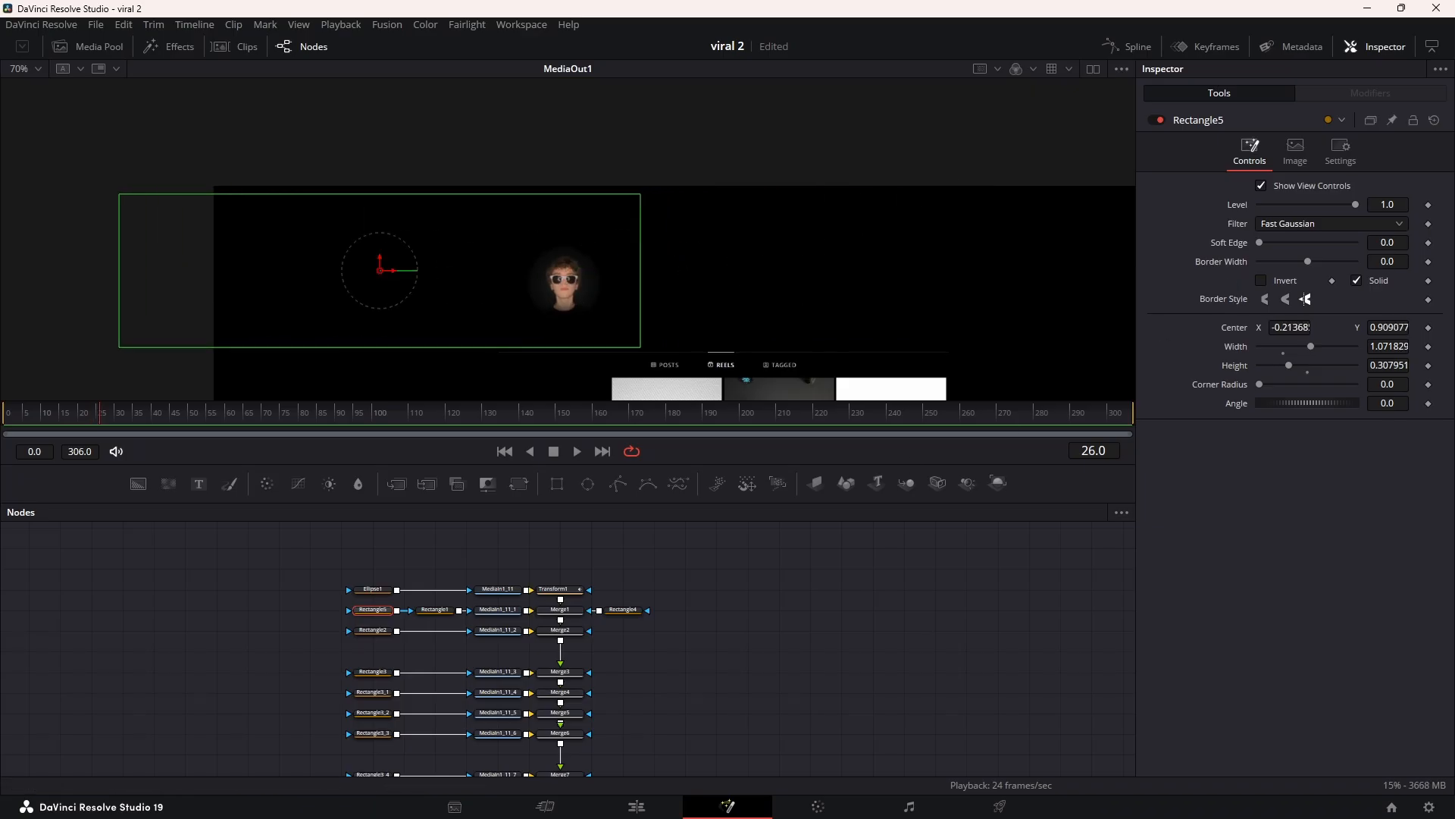
Step: Keyframe Rectangle5's Center at frame 26, set it to X 0.791 at frame 45, and set the soft edge to 0.0105
{"action": "left_click", "coordinate": [1428, 326]}
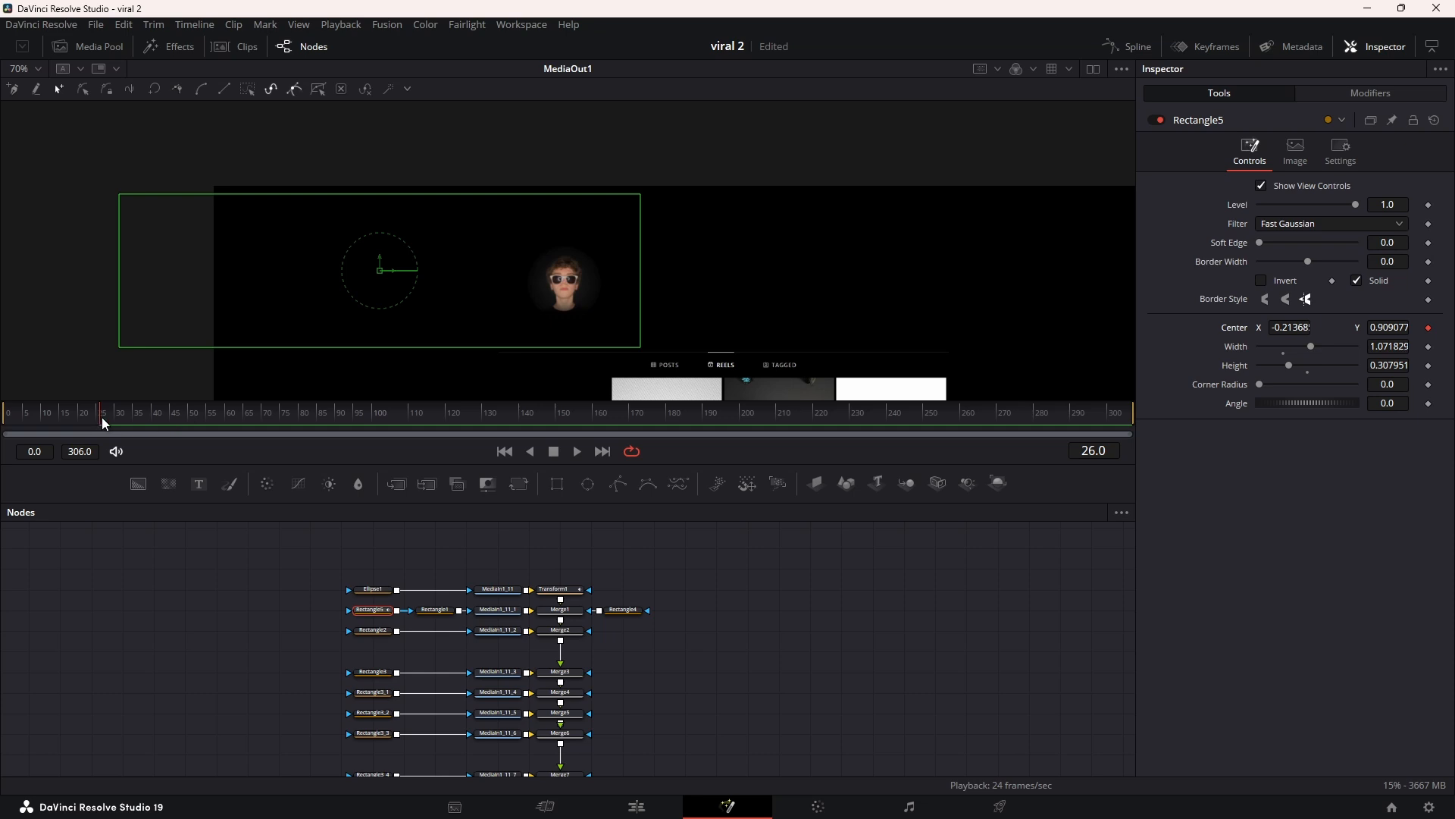
{"action": "left_click_drag", "start_coordinate": [101, 417], "coordinate": [141, 415]}
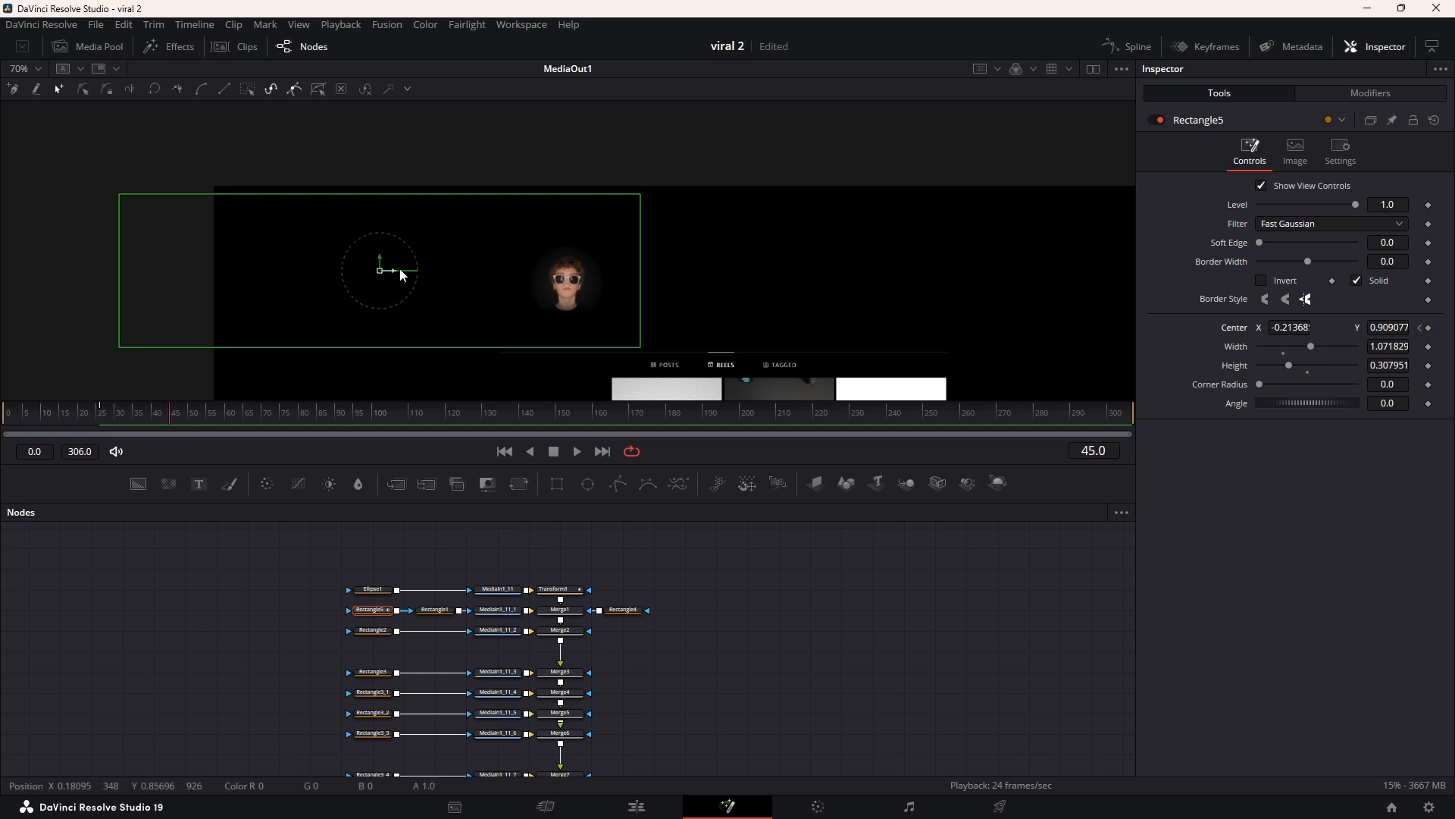
{"action": "left_click_drag", "start_coordinate": [399, 266], "coordinate": [880, 274]}
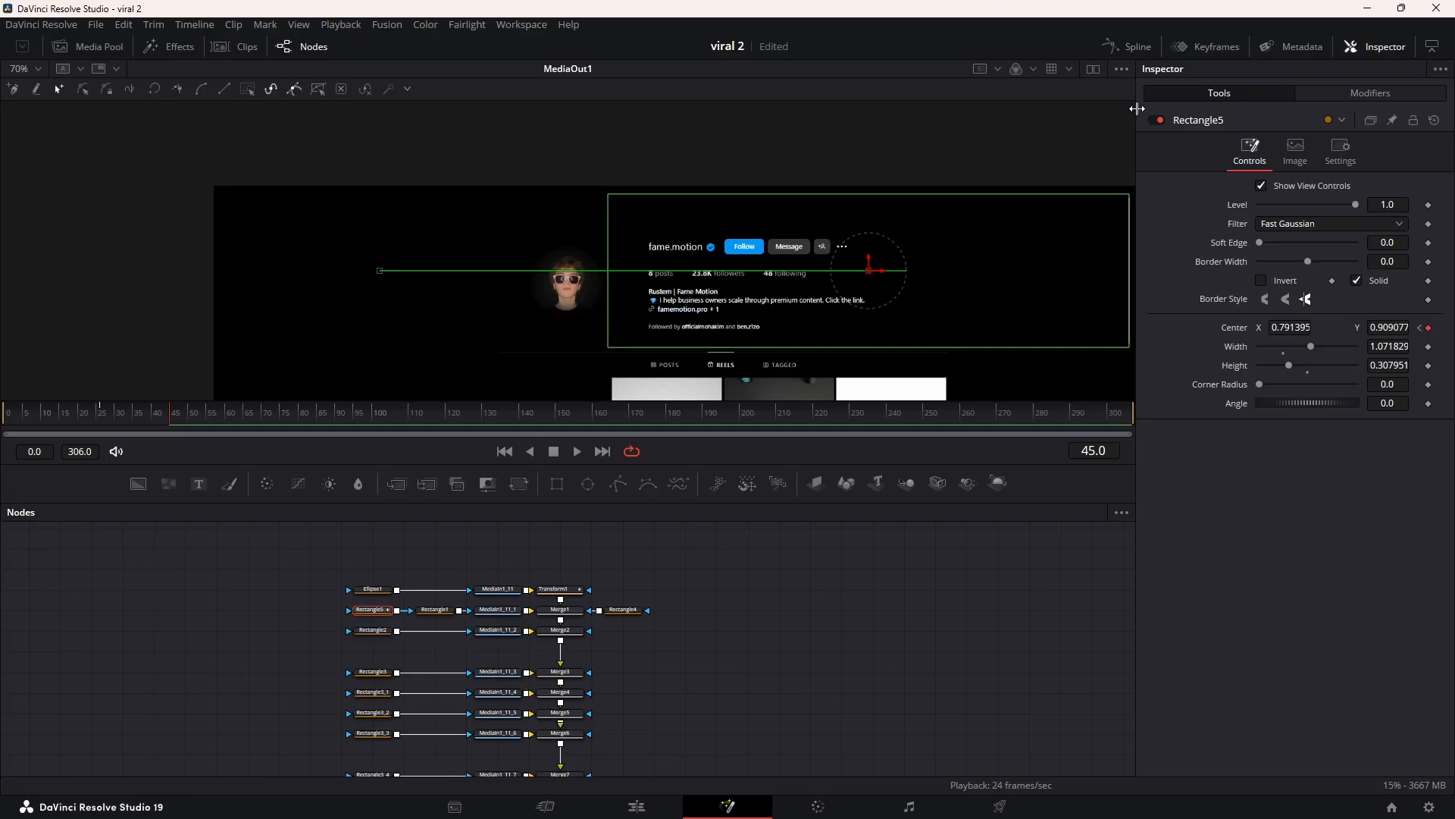
{"action": "left_click_drag", "start_coordinate": [1379, 242], "coordinate": [1396, 241]}
Step: Smooth Rectangle5's Displacement curve, lock Ease In and Ease Out together at 77.2, and preview the profile details' reveal from frame 0
{"action": "left_click", "coordinate": [1127, 44]}
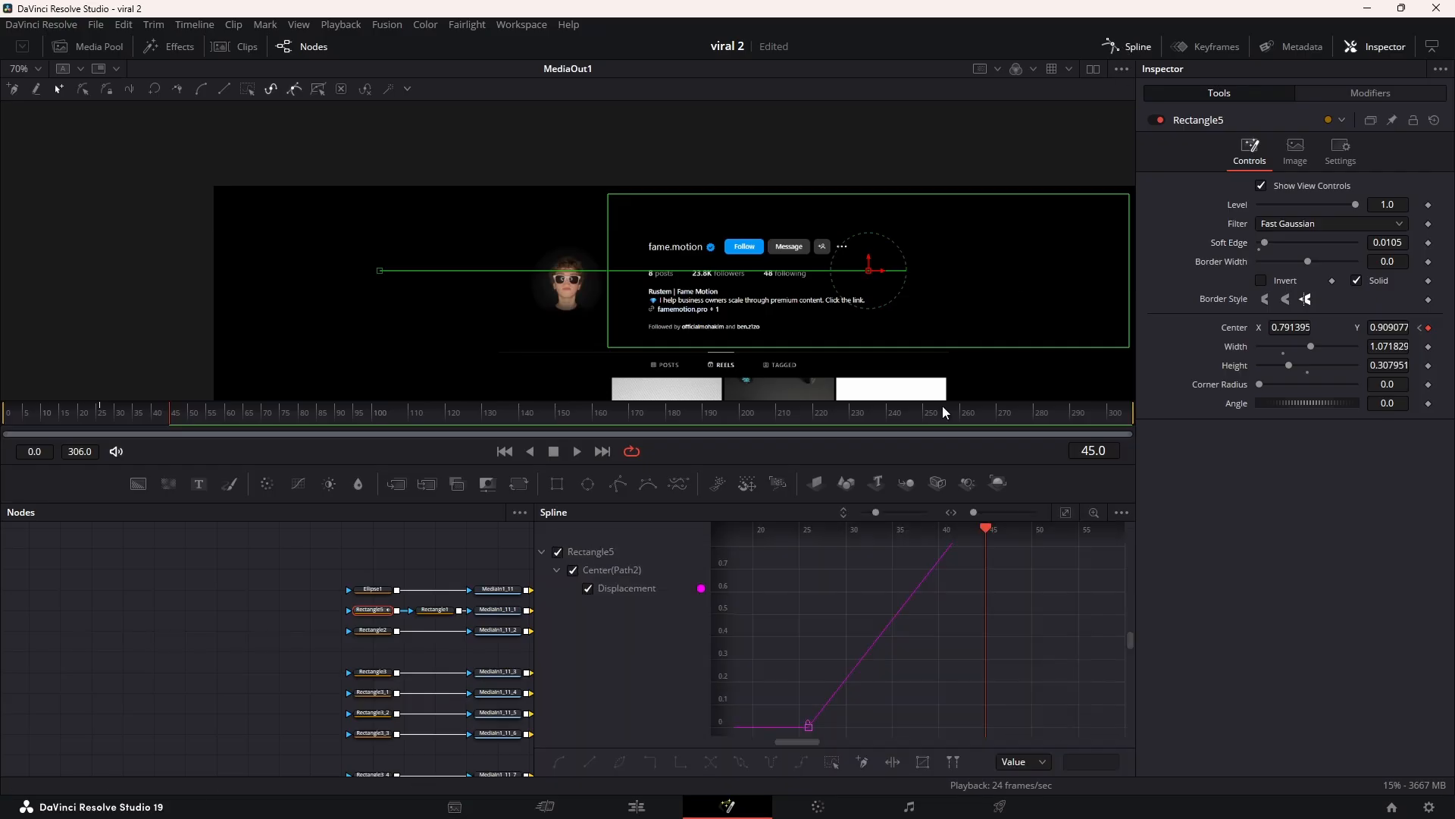
{"action": "key", "text": "ctrl+a"}
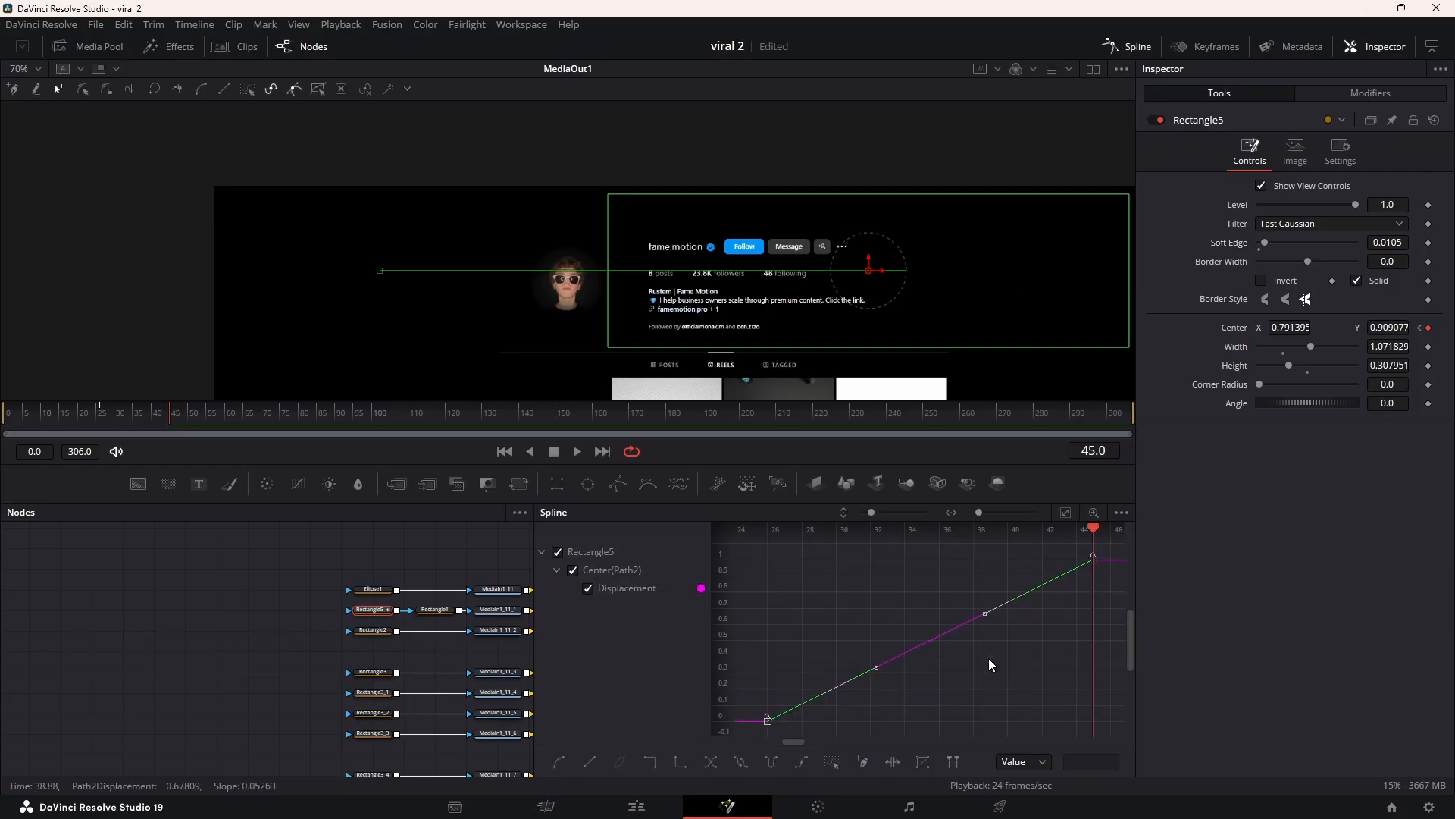
{"action": "key", "text": "shift+s"}
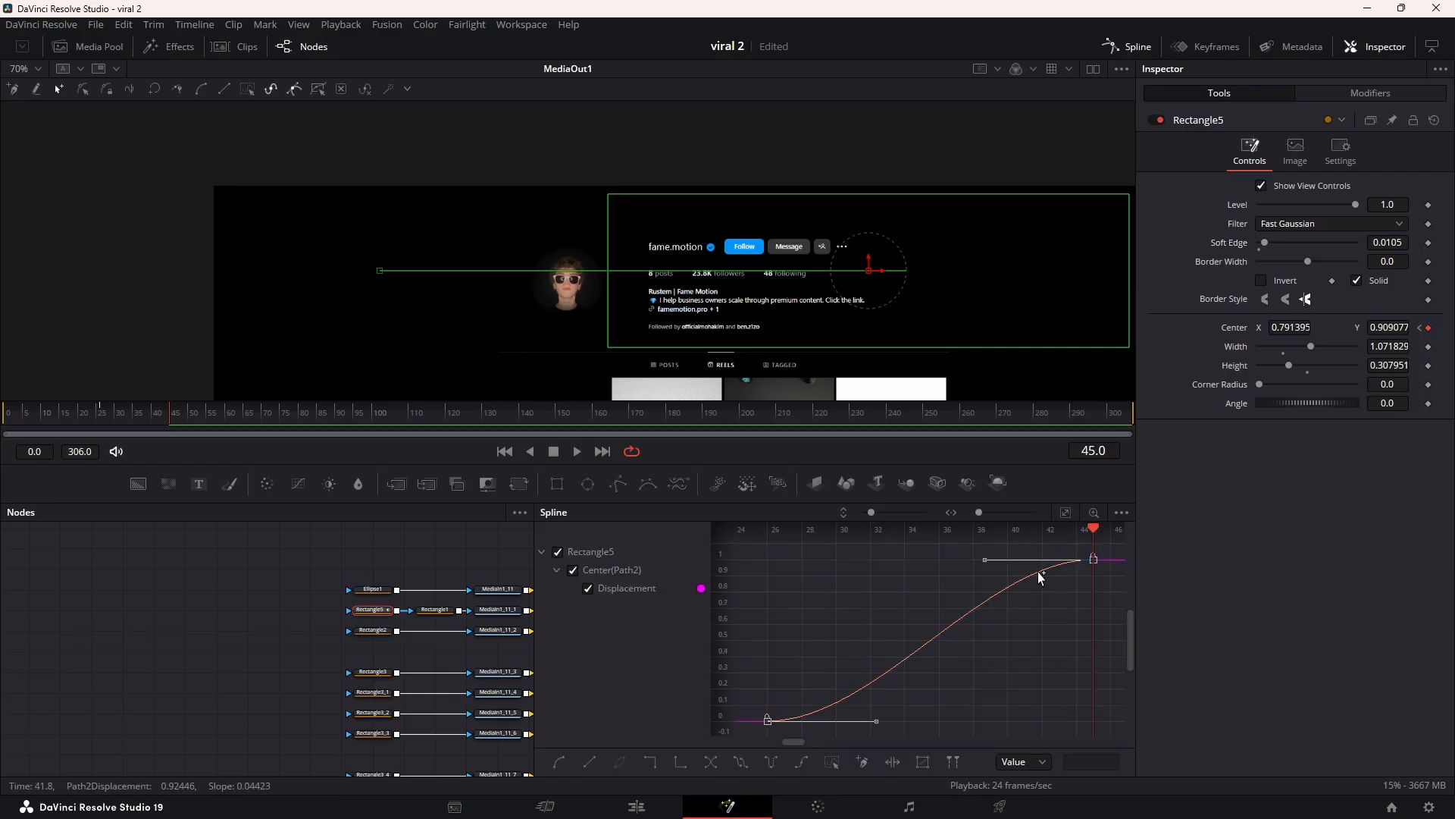
{"action": "key", "text": "t"}
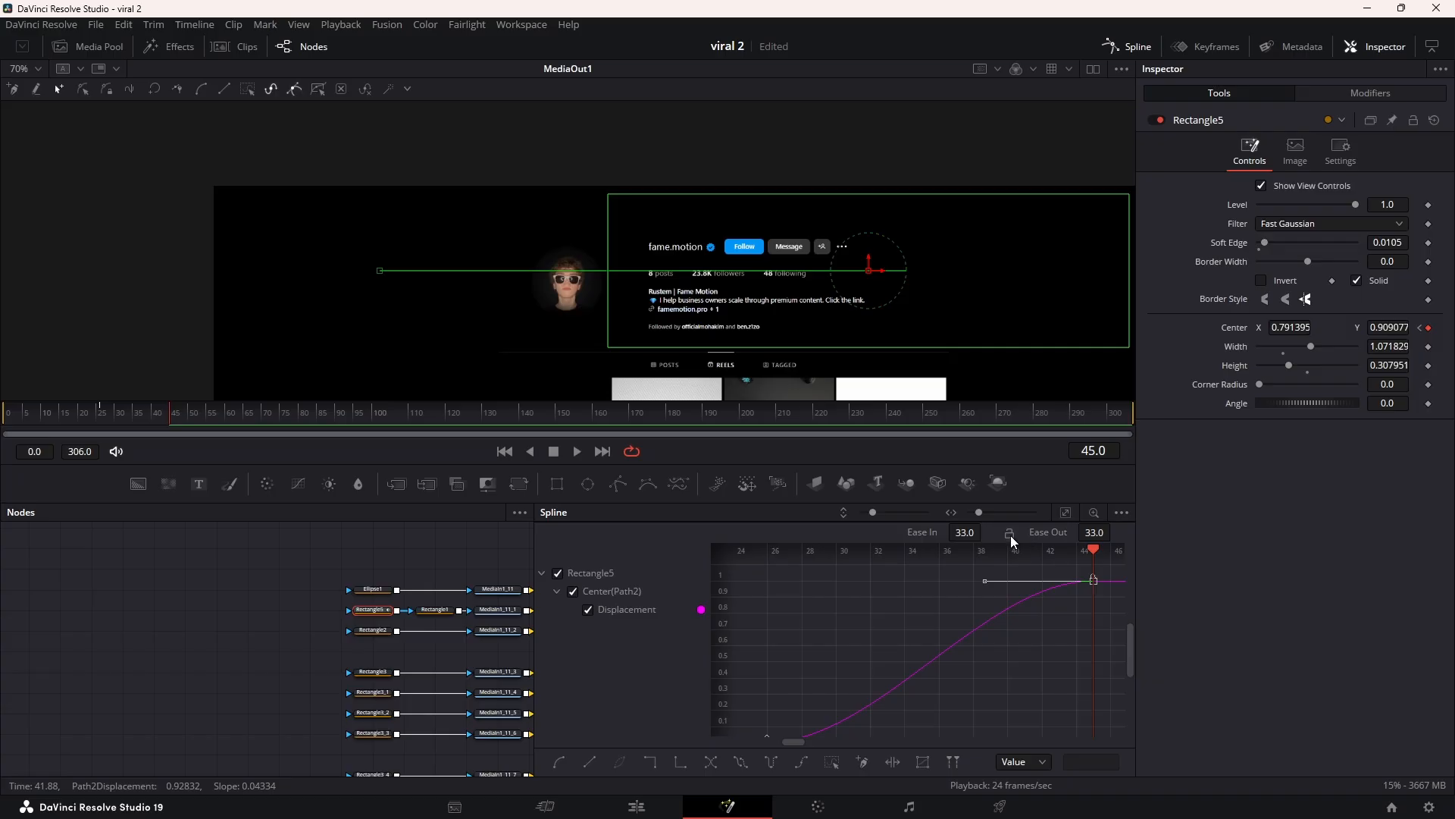
{"action": "left_click_drag", "start_coordinate": [964, 532], "coordinate": [984, 532]}
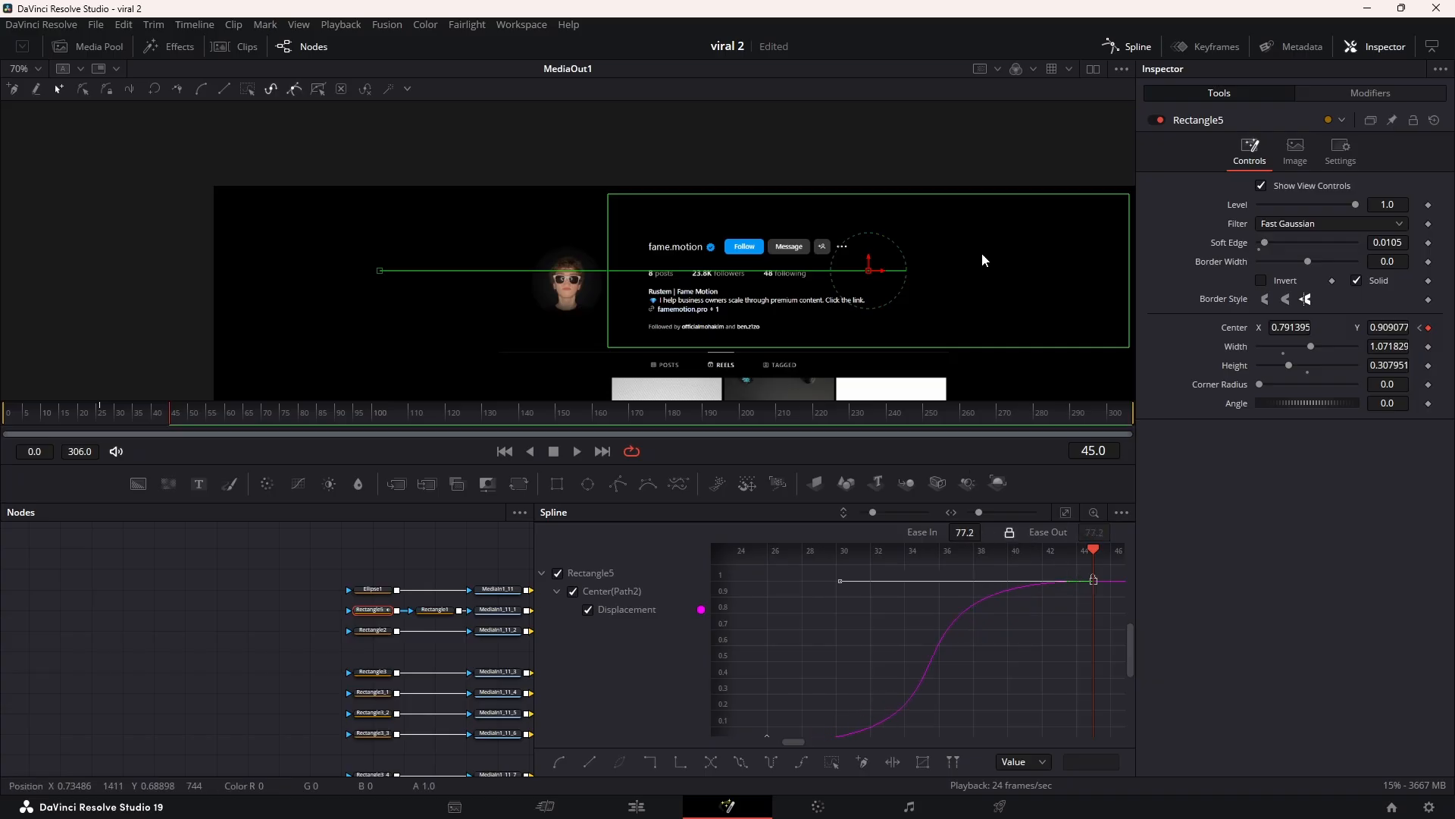
{"action": "left_click", "coordinate": [1125, 47]}
{"action": "left_click", "coordinate": [11, 416]}
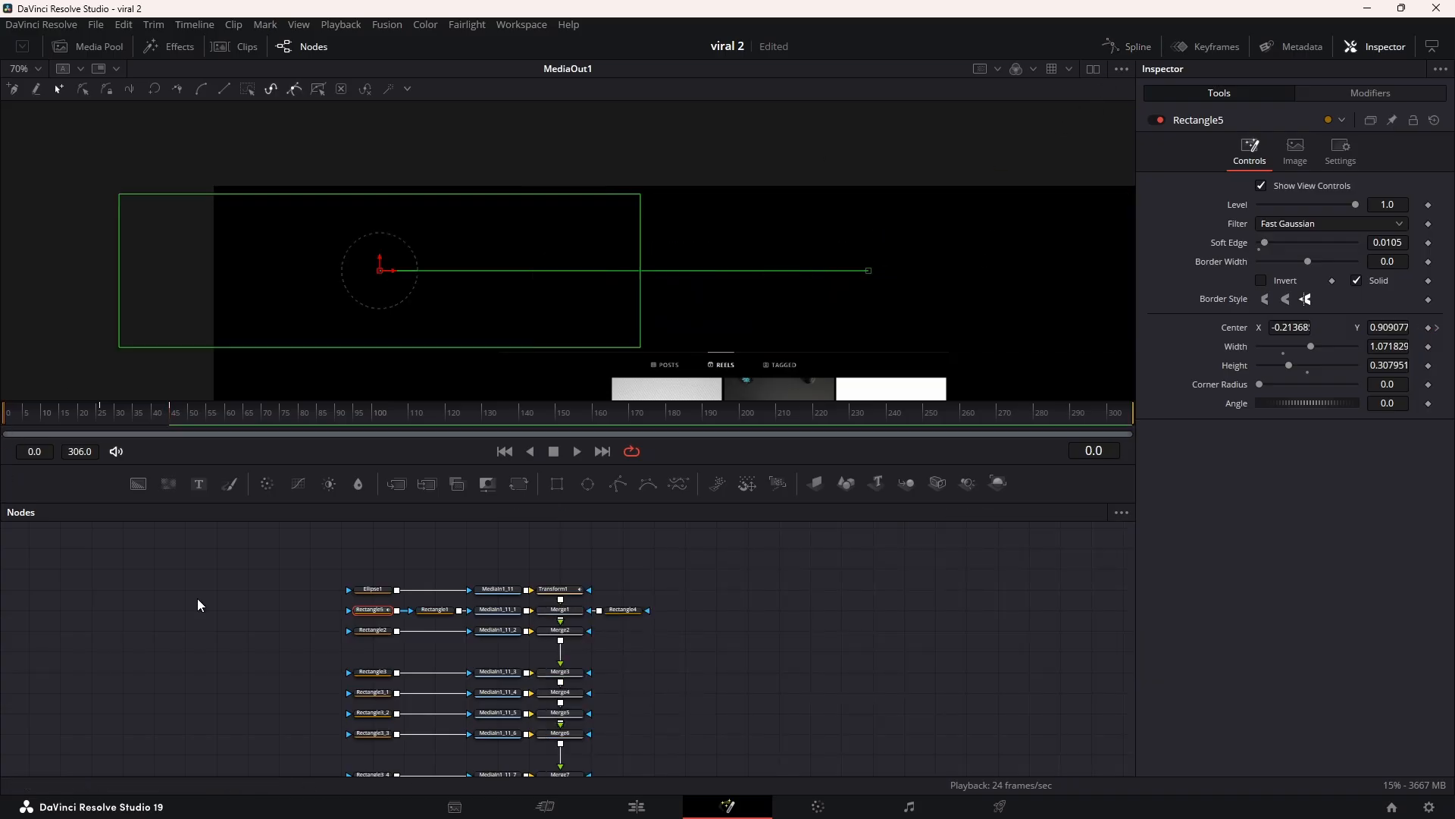
{"action": "key", "text": "space"}
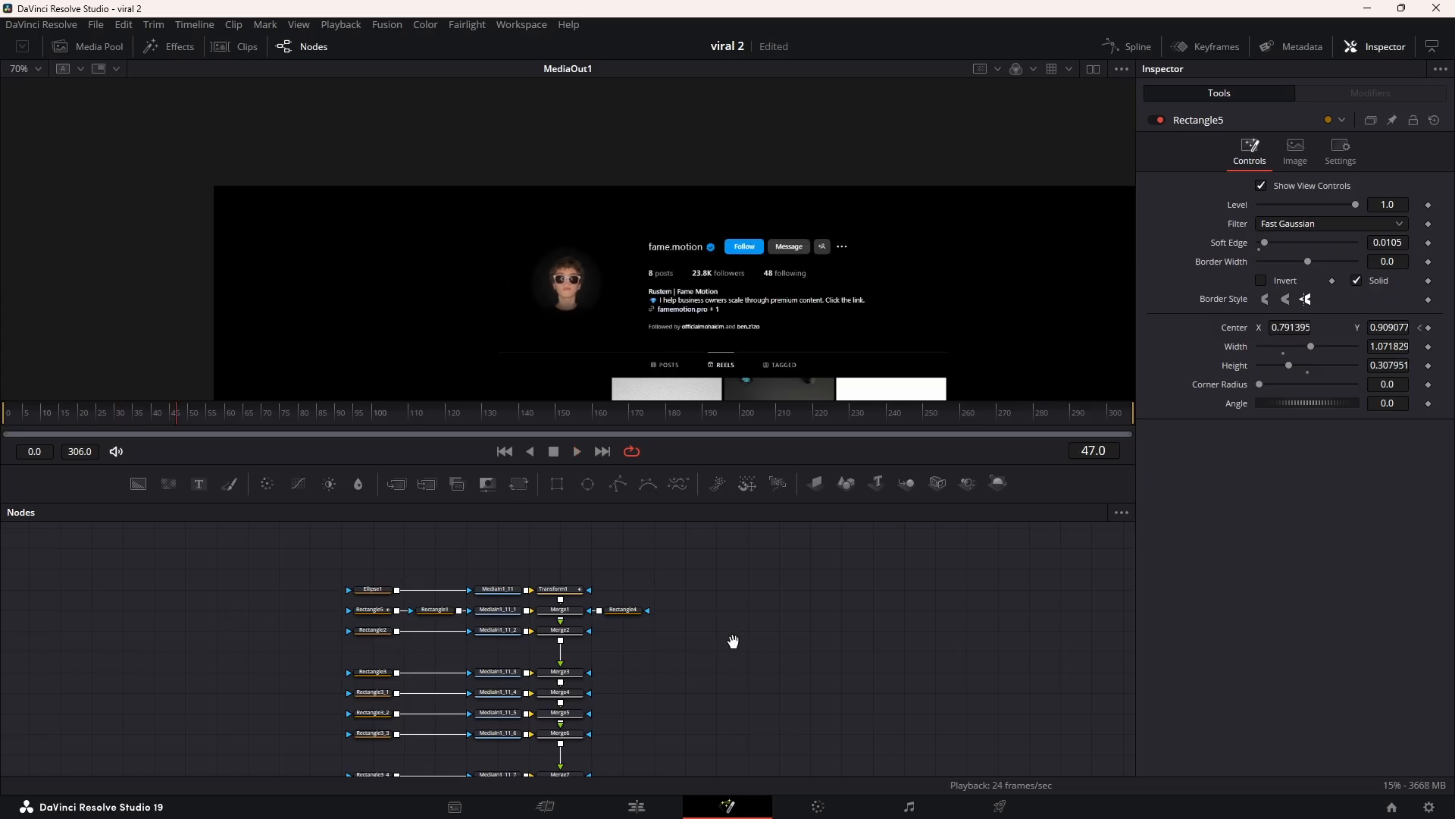
Step: Move MediaIn1_11_1 together with its Rectangle1 and Rectangle5 masks away from Merge1 to open a gap before the merge
{"action": "left_click_drag", "start_coordinate": [734, 640], "coordinate": [715, 595]}
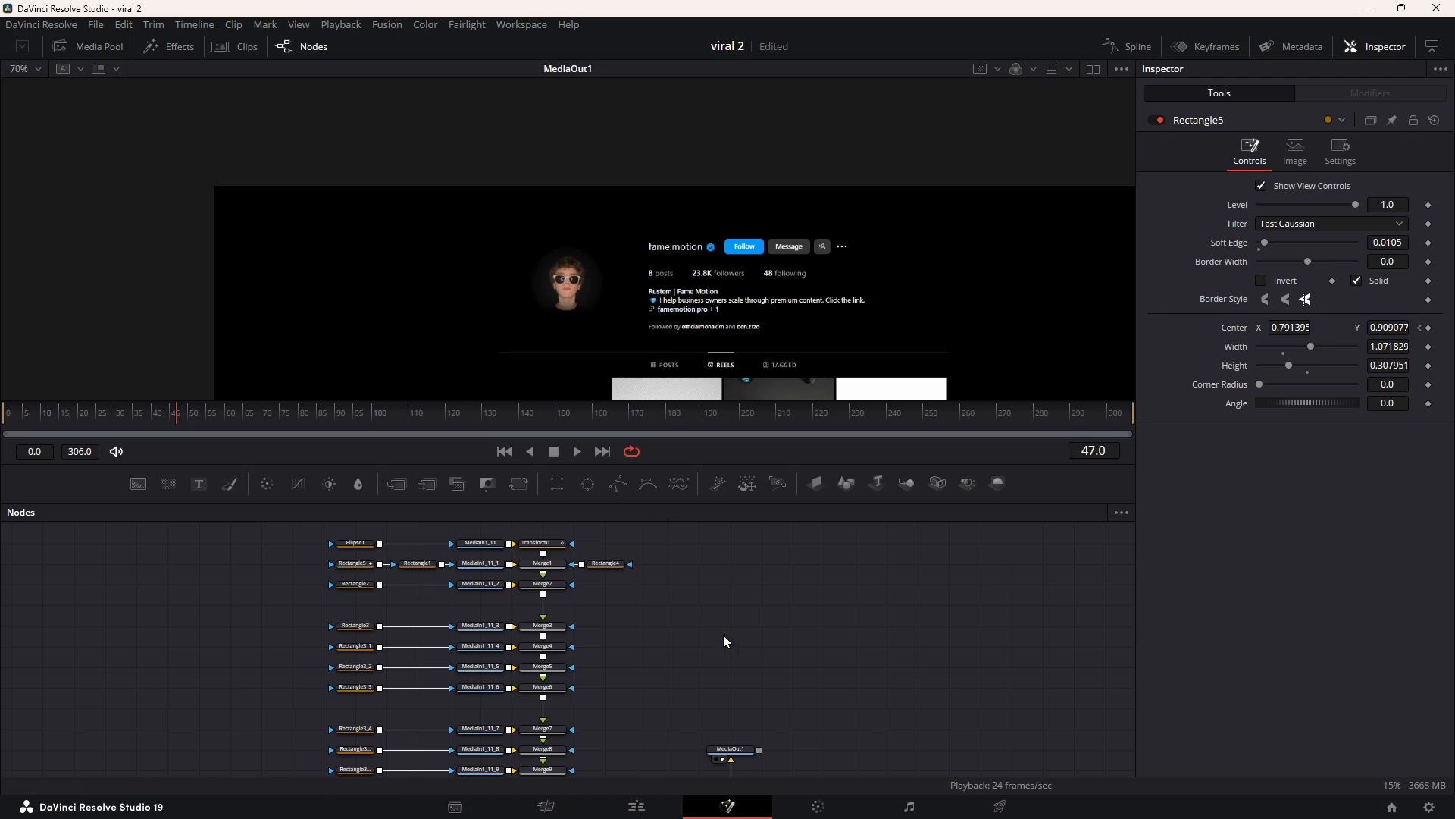
{"action": "left_click_drag", "start_coordinate": [721, 640], "coordinate": [847, 655]}
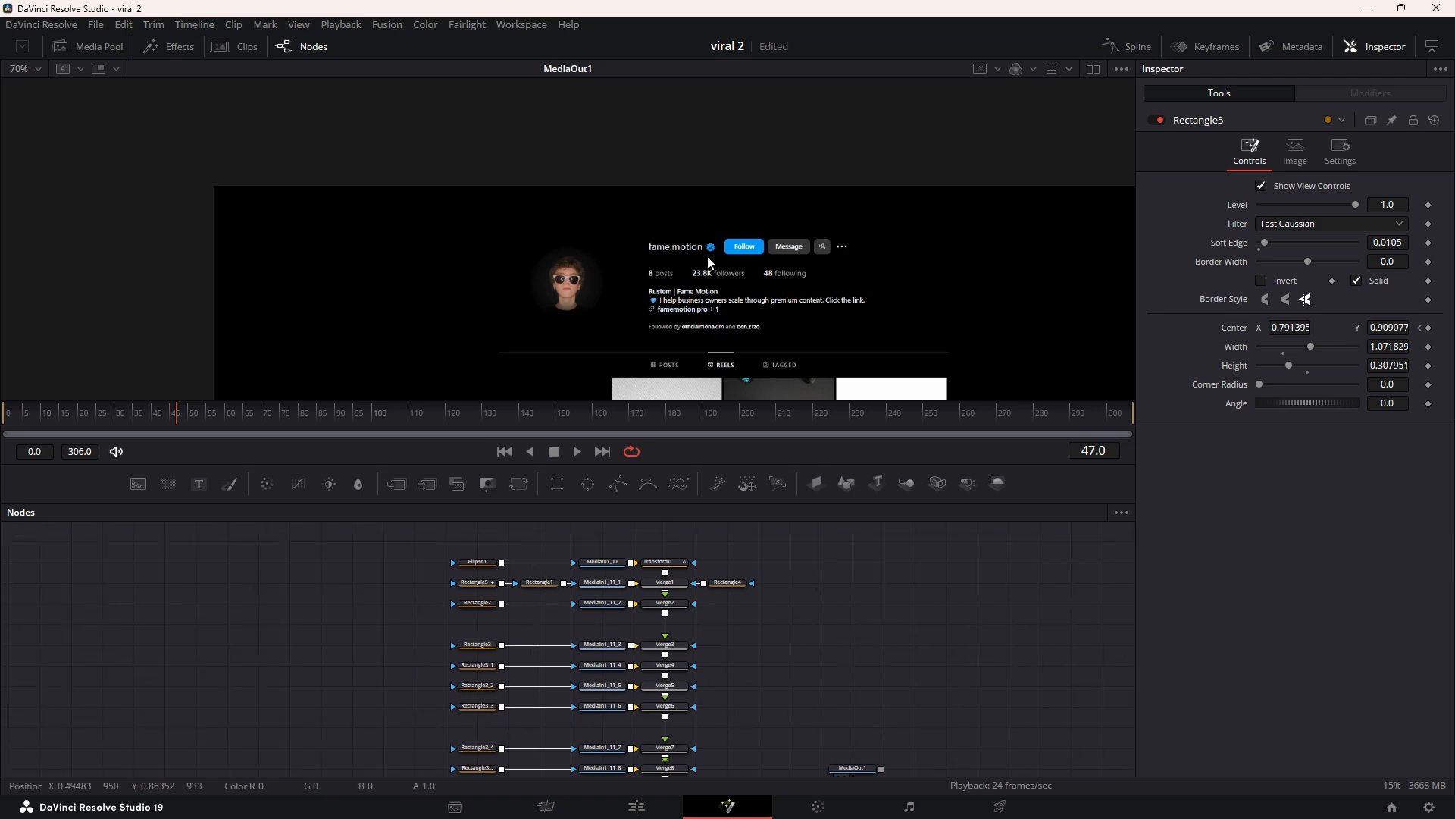
{"action": "left_click", "coordinate": [603, 583]}
{"action": "left_click_drag", "start_coordinate": [441, 581], "coordinate": [314, 596]}
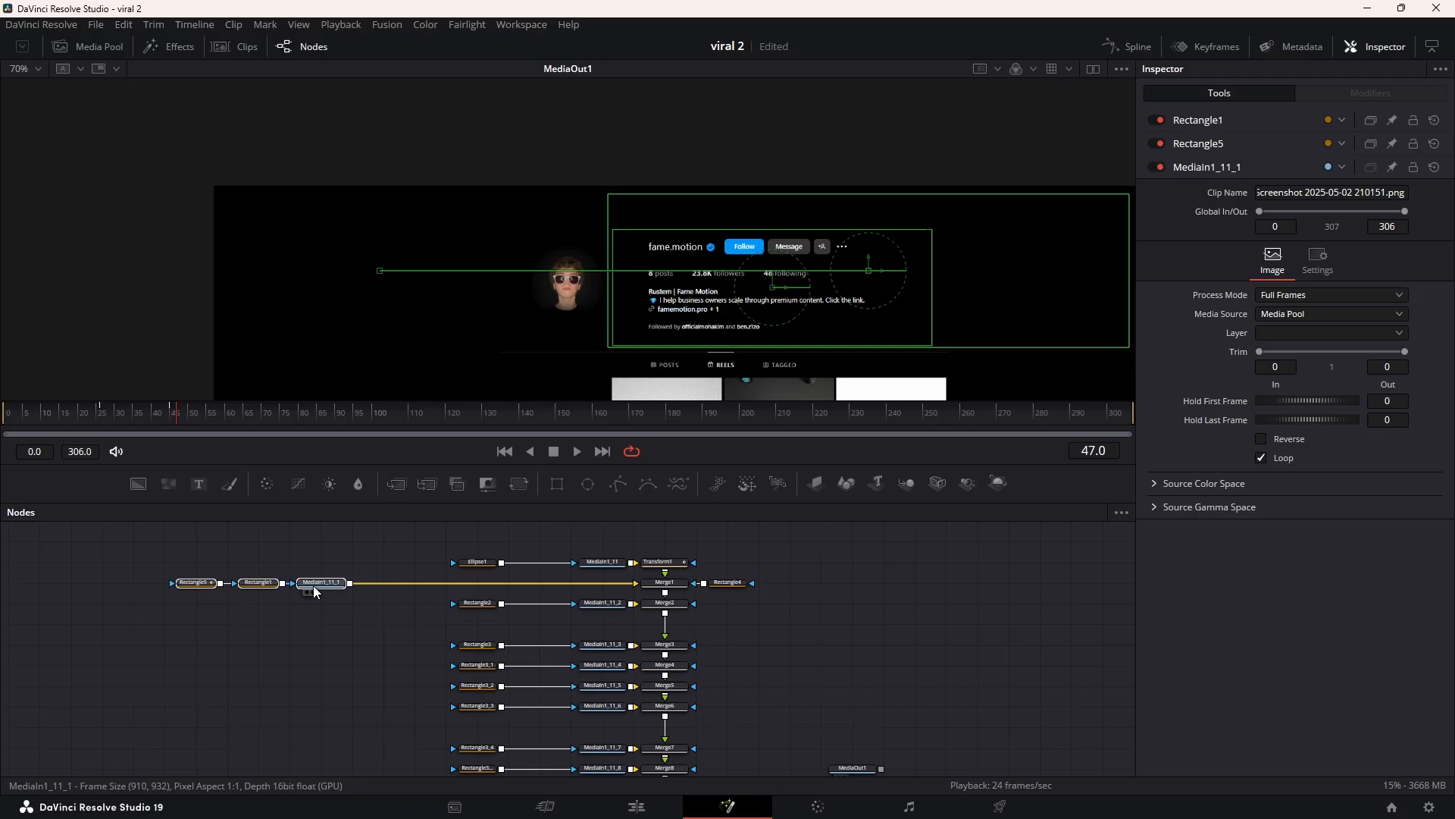
Step: Merge a new Background over MediaIn1_11_1 and line up the new merge node between it and Merge1
{"action": "left_click", "coordinate": [326, 596]}
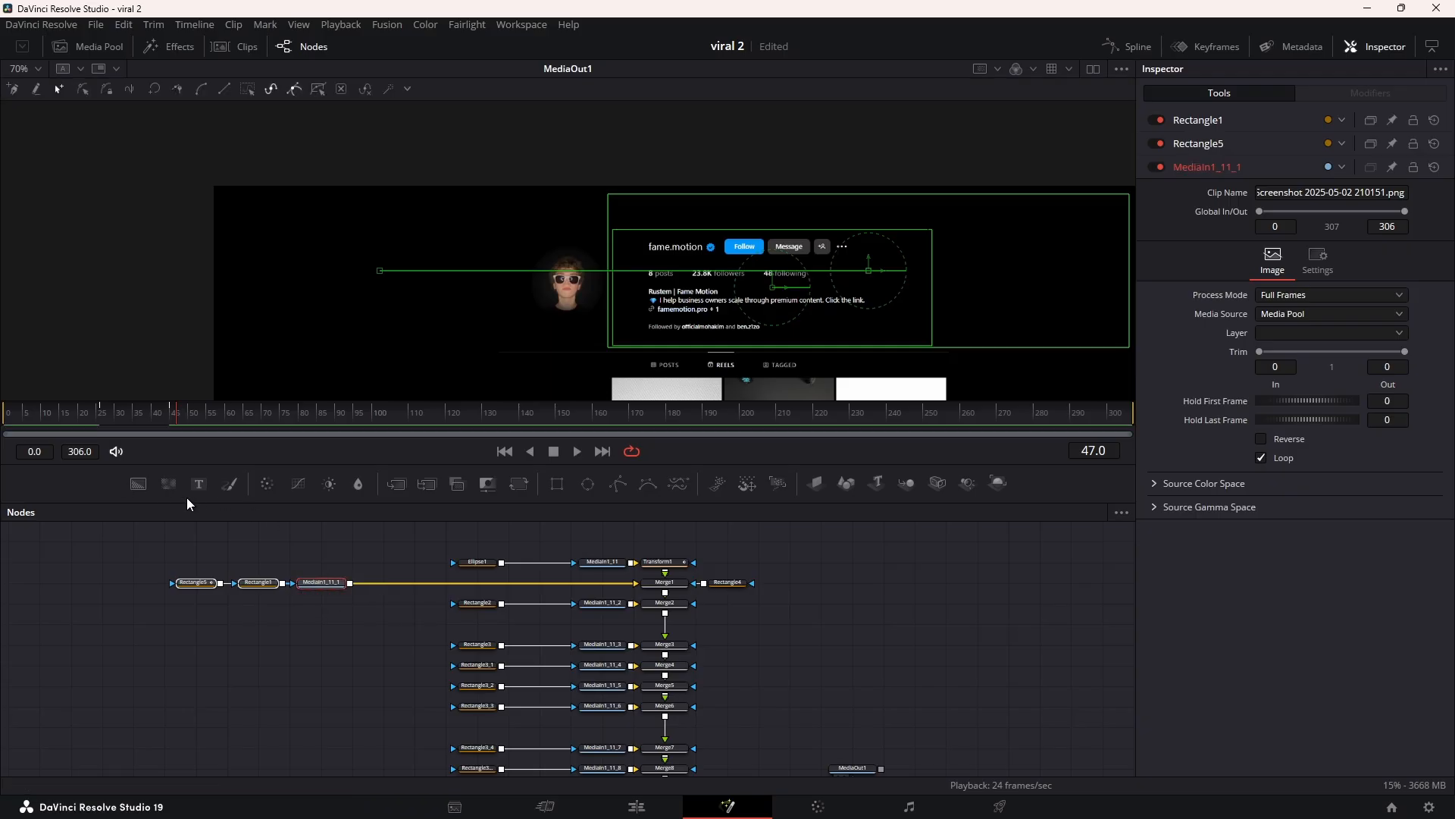
{"action": "left_click_drag", "start_coordinate": [138, 484], "coordinate": [352, 584]}
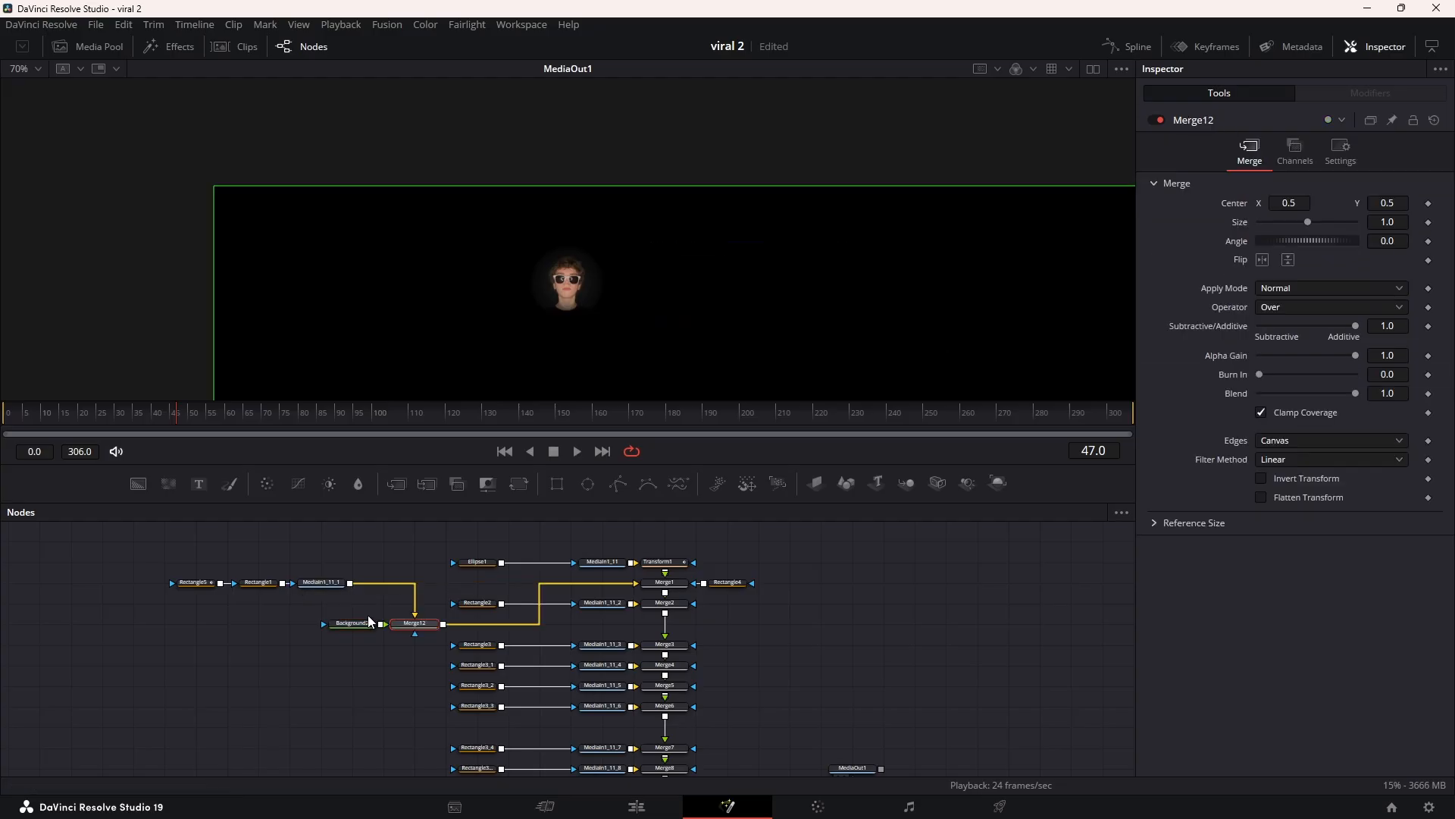
{"action": "left_click_drag", "start_coordinate": [415, 624], "coordinate": [392, 586]}
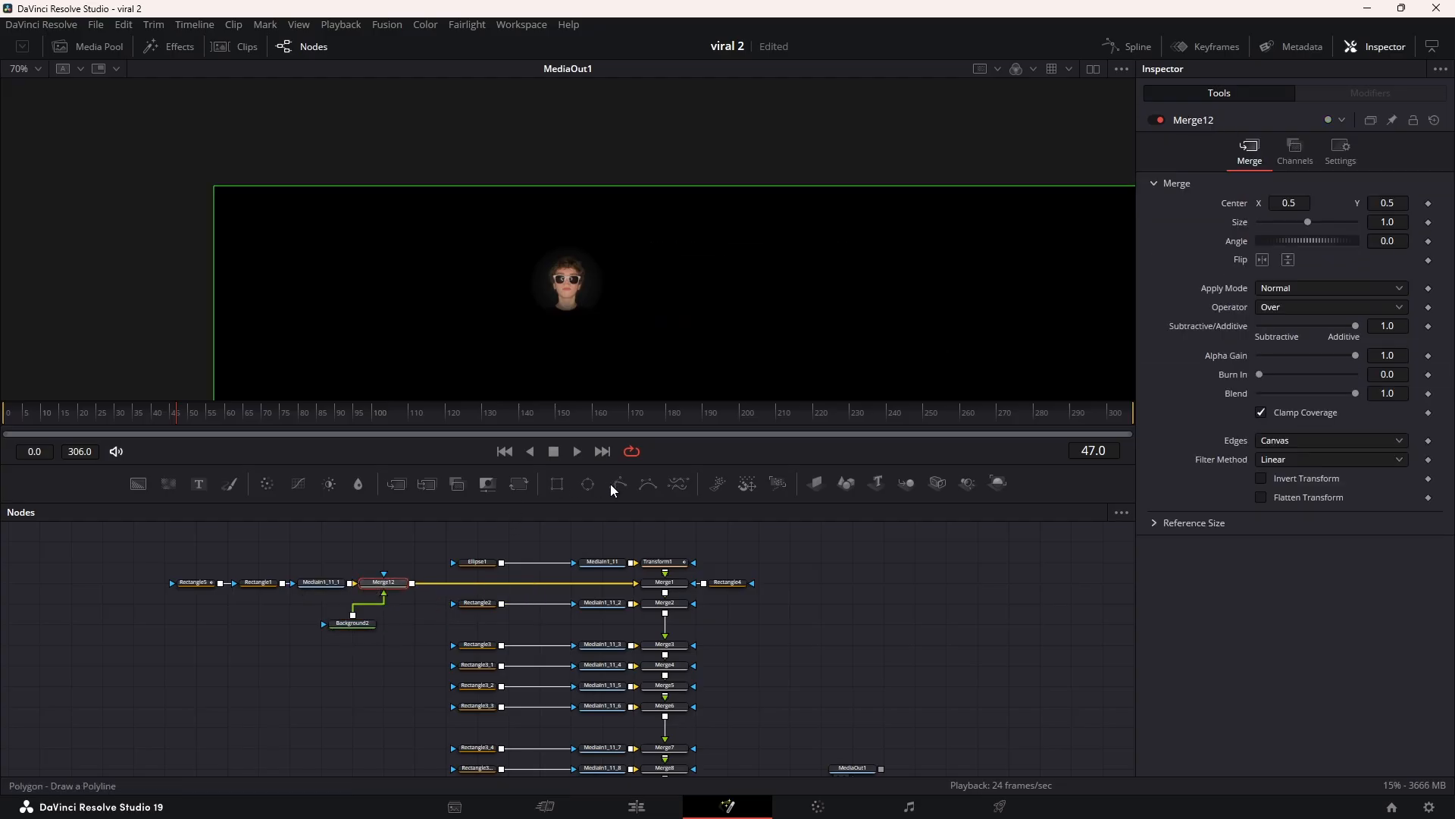
Step: Mask Background2 with a closed polygon drawn around the profile username and the follower number
{"action": "left_click_drag", "start_coordinate": [618, 484], "coordinate": [353, 625]}
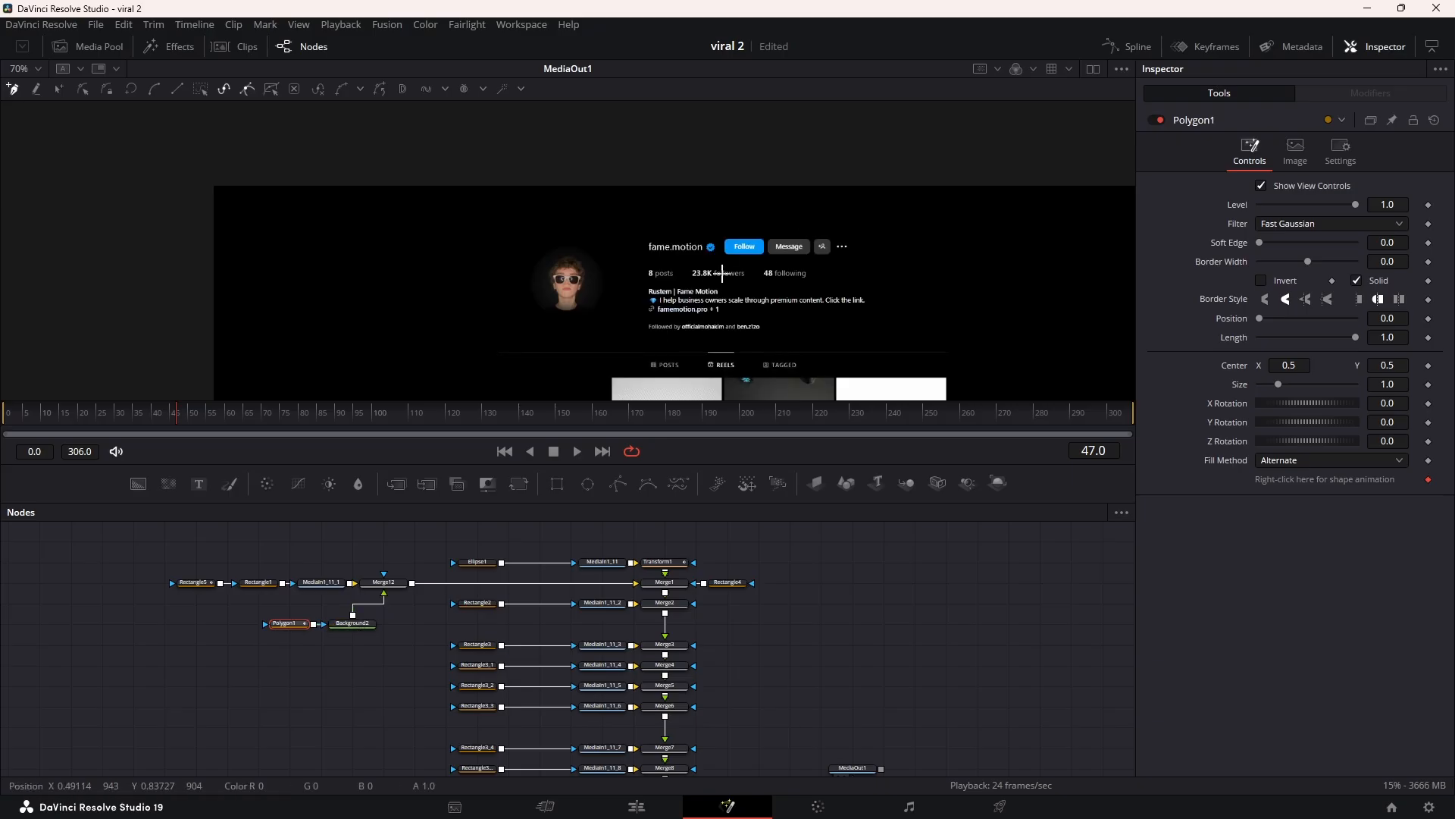
{"action": "scroll", "coordinate": [722, 272], "scroll_direction": "up", "scroll_amount": 5}
{"action": "left_click", "coordinate": [688, 287]}
{"action": "left_click", "coordinate": [579, 286]}
{"action": "left_click", "coordinate": [584, 250]}
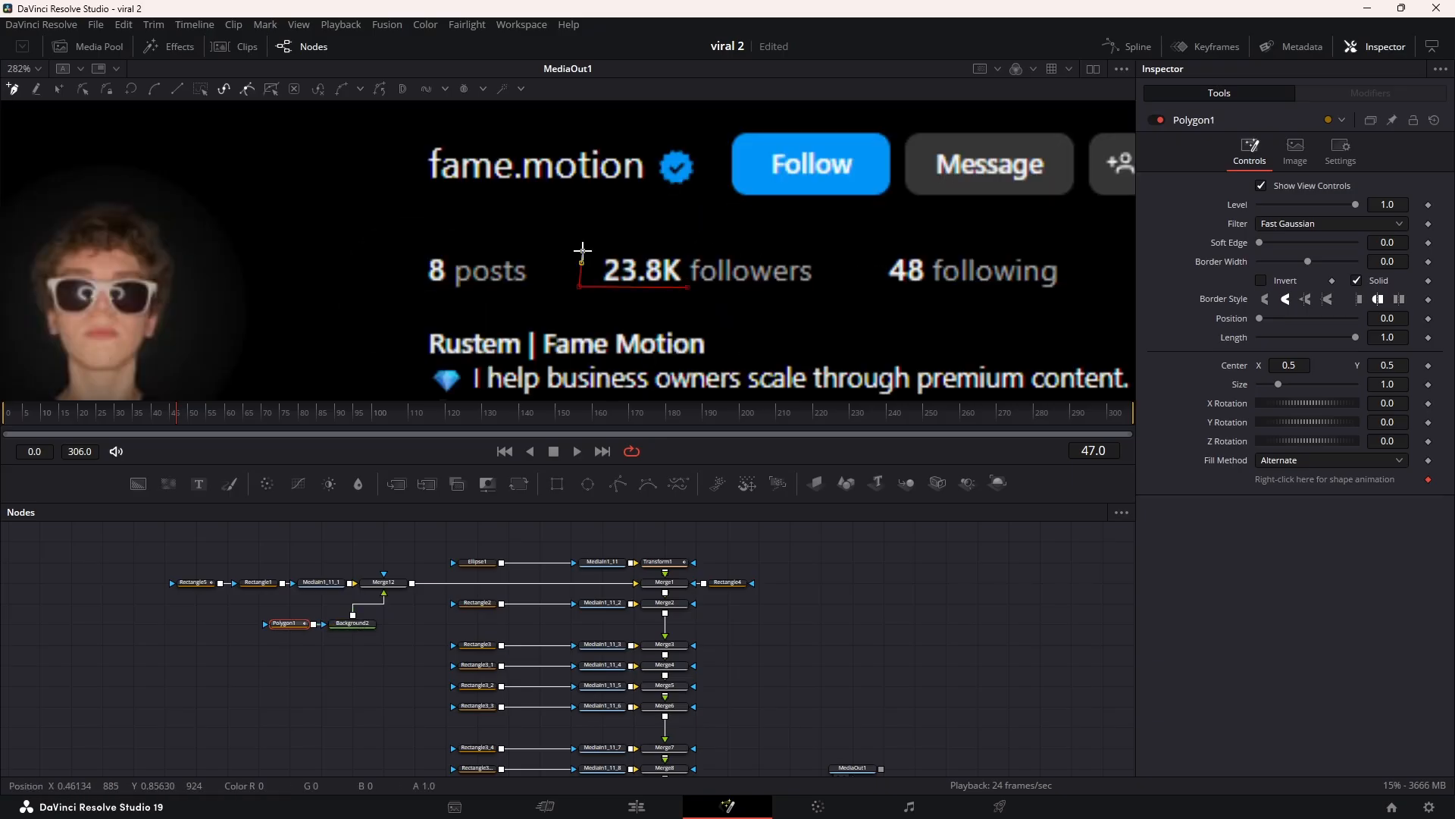
{"action": "left_click", "coordinate": [505, 217]}
{"action": "left_click", "coordinate": [464, 200]}
{"action": "left_click", "coordinate": [649, 139]}
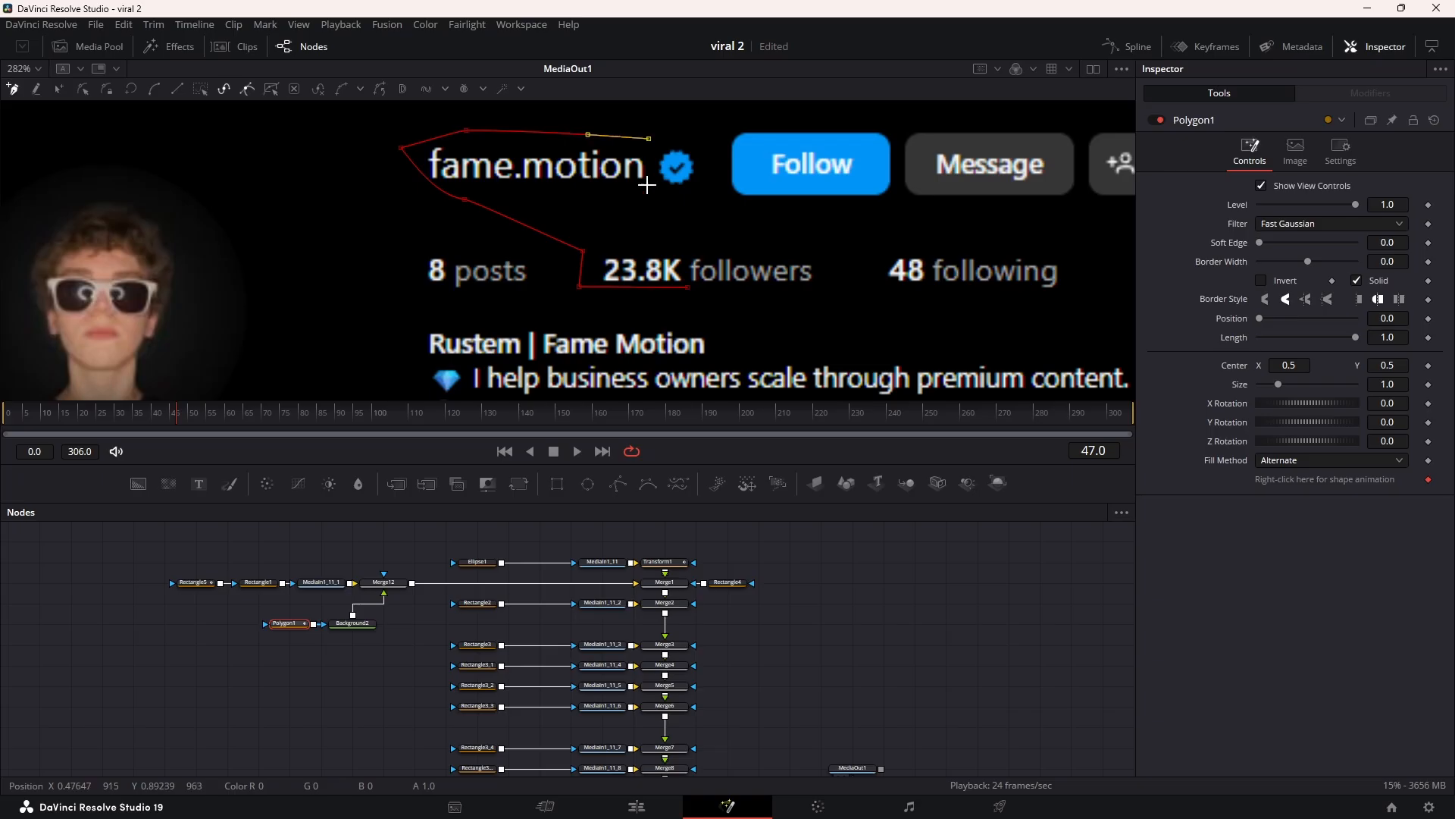
{"action": "left_click", "coordinate": [687, 287]}
{"action": "left_click", "coordinate": [916, 638]}
{"action": "scroll", "coordinate": [640, 179], "scroll_direction": "down", "scroll_amount": 5}
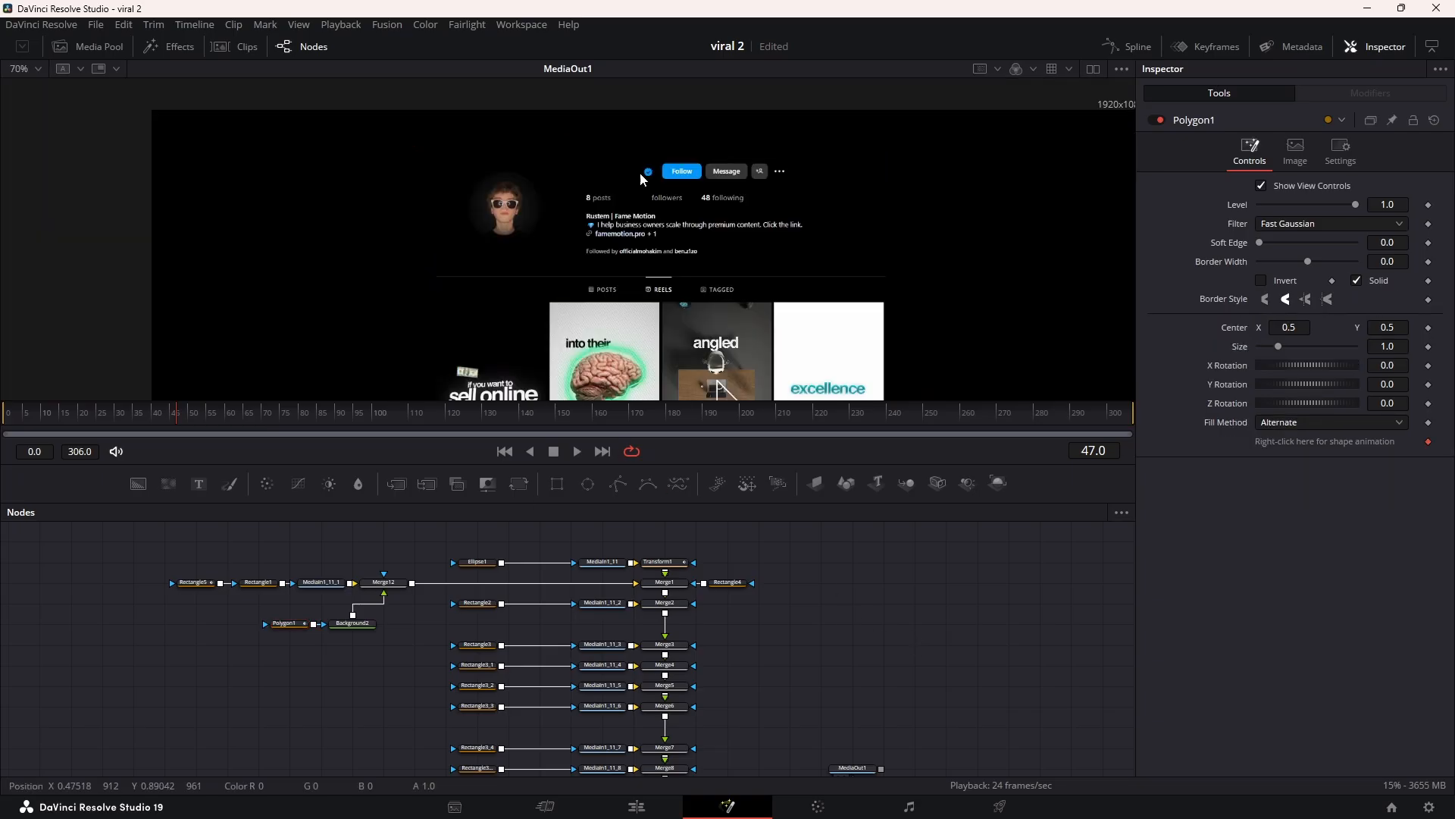
Step: Go to frame 45 and stack Background2 and Polygon1 beneath Merge12 in the node graph
{"action": "left_click", "coordinate": [353, 417]}
{"action": "left_click_drag", "start_coordinate": [369, 626], "coordinate": [400, 607]}
{"action": "left_click_drag", "start_coordinate": [287, 624], "coordinate": [381, 623]}
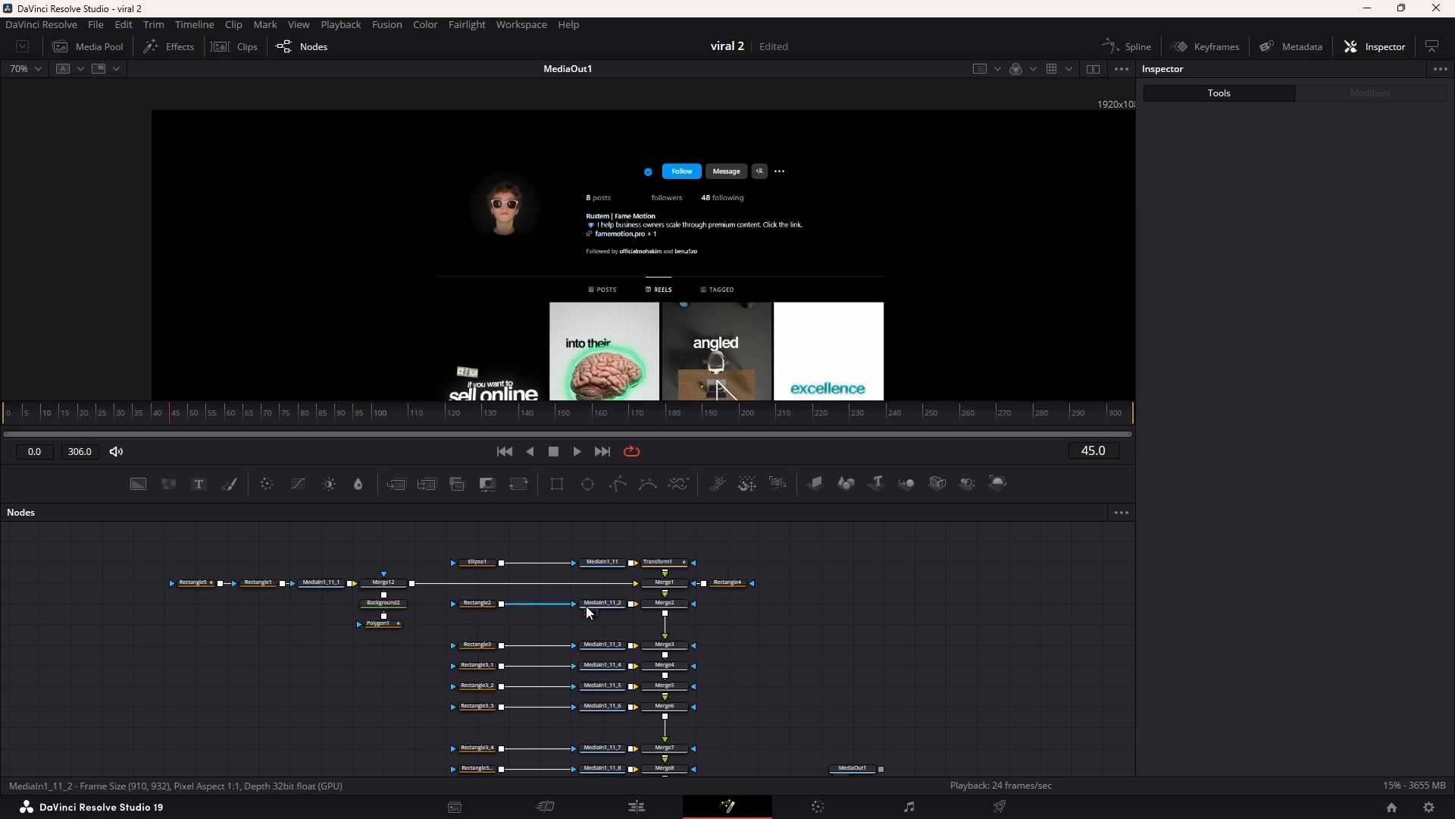
Step: Move MediaIn1_11_2 towards its mask, merge a new Background over it, and mask that Background with a rectangle
{"action": "left_click_drag", "start_coordinate": [588, 611], "coordinate": [526, 611]}
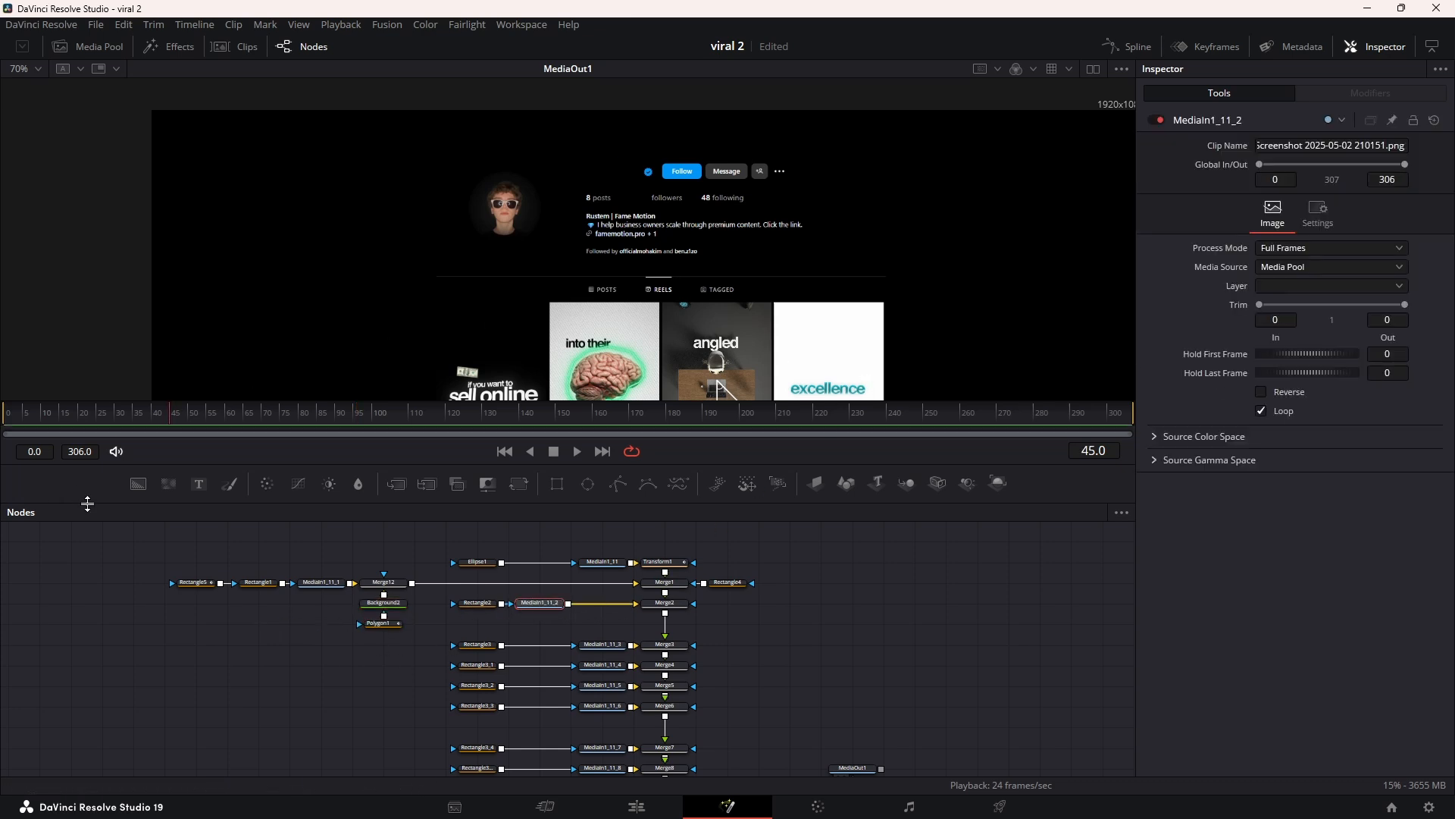
{"action": "mouse_move", "coordinate": [569, 598]}
{"action": "left_mouse_down"}
{"action": "mouse_move", "coordinate": [592, 623]}
{"action": "mouse_move", "coordinate": [570, 607]}
{"action": "left_mouse_up"}
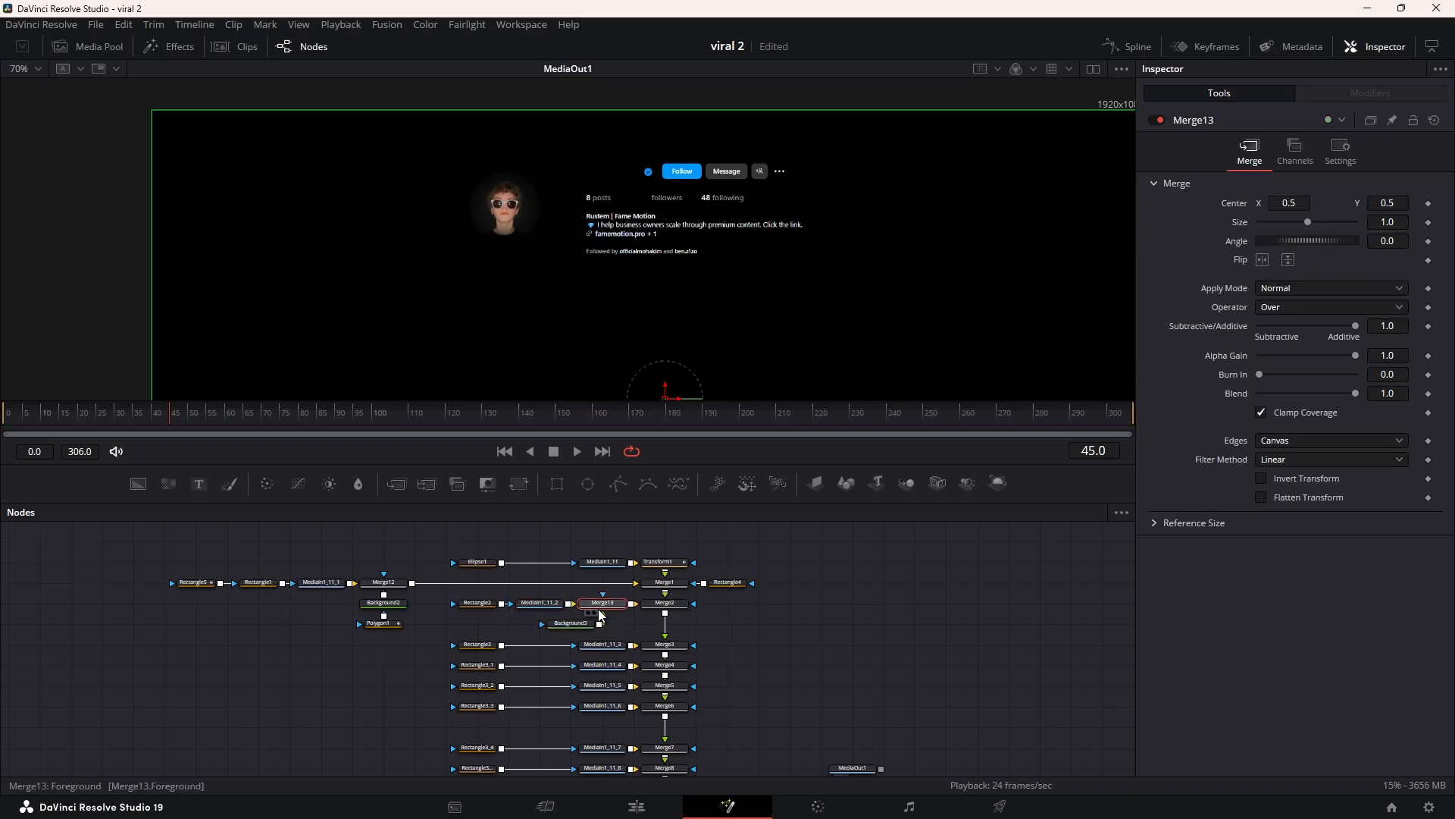
{"action": "left_click", "coordinate": [566, 624]}
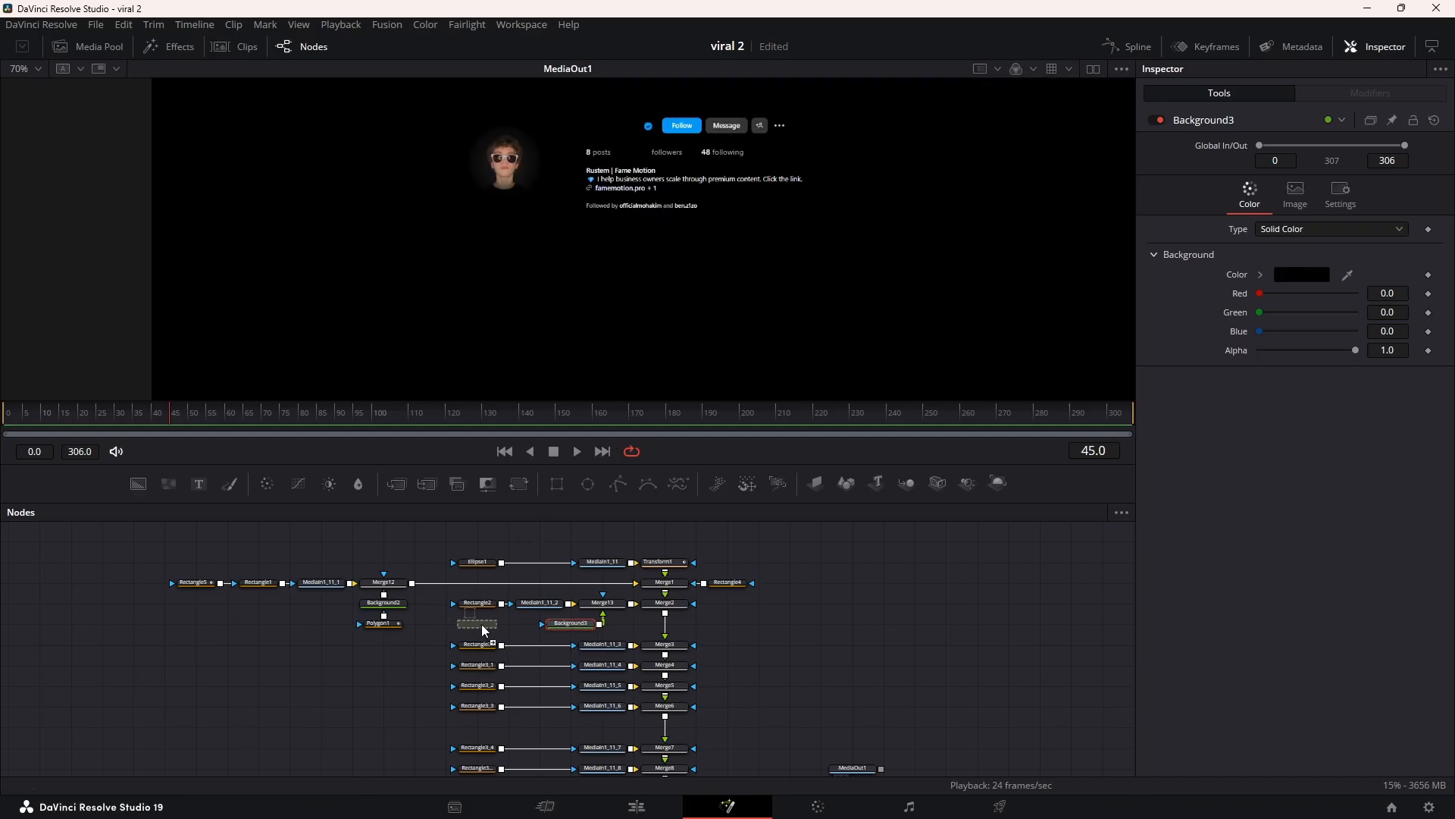
{"action": "left_click_drag", "start_coordinate": [483, 628], "coordinate": [485, 629]}
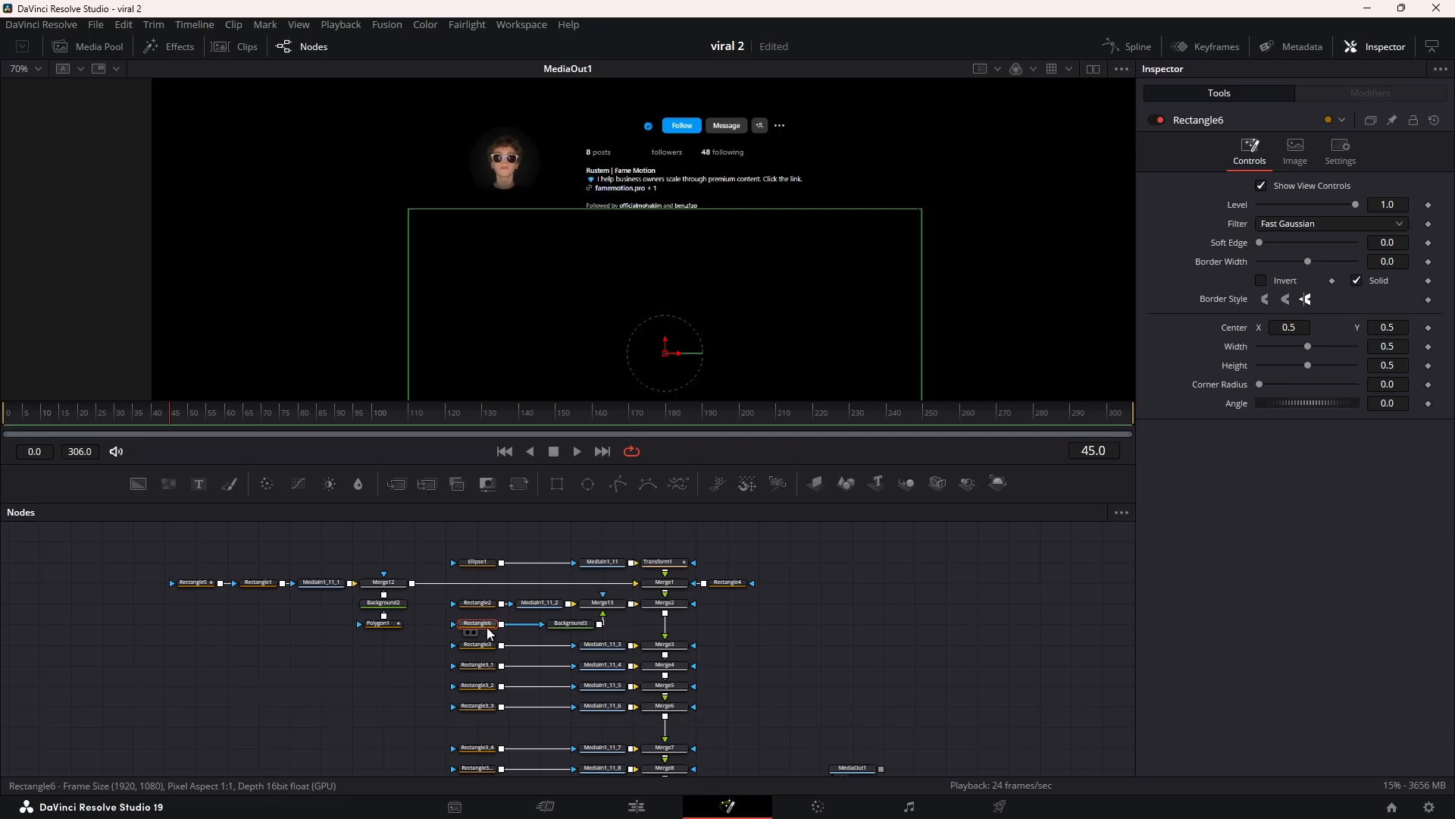
Step: Resize Rectangle6 to about 0.837 wide by 0.043 high, centred at about Y 0.701 over the Posts/Reels/Tagged row
{"action": "scroll", "coordinate": [673, 301], "scroll_direction": "down", "scroll_amount": 2}
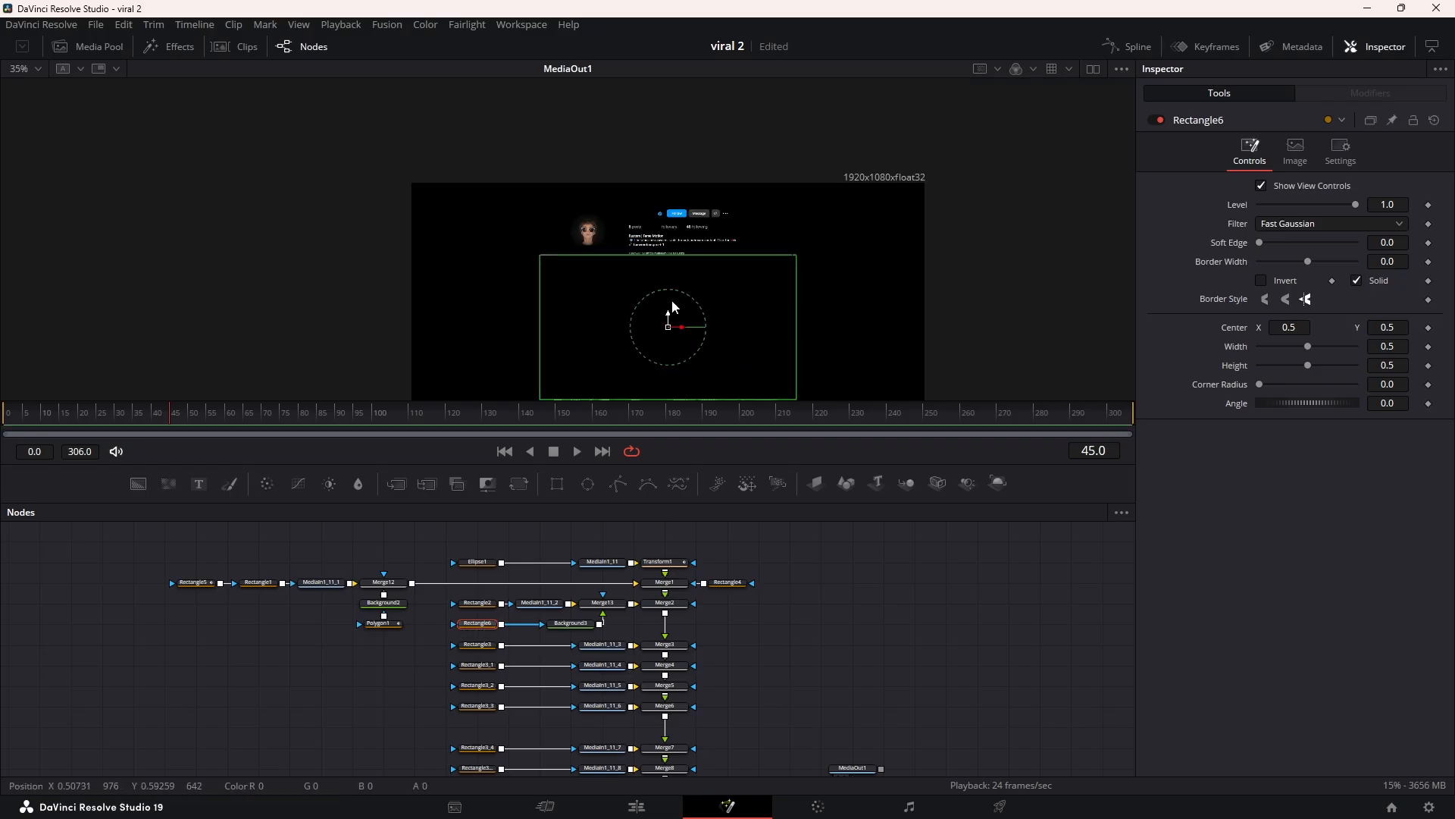
{"action": "left_click_drag", "start_coordinate": [794, 331], "coordinate": [884, 331]}
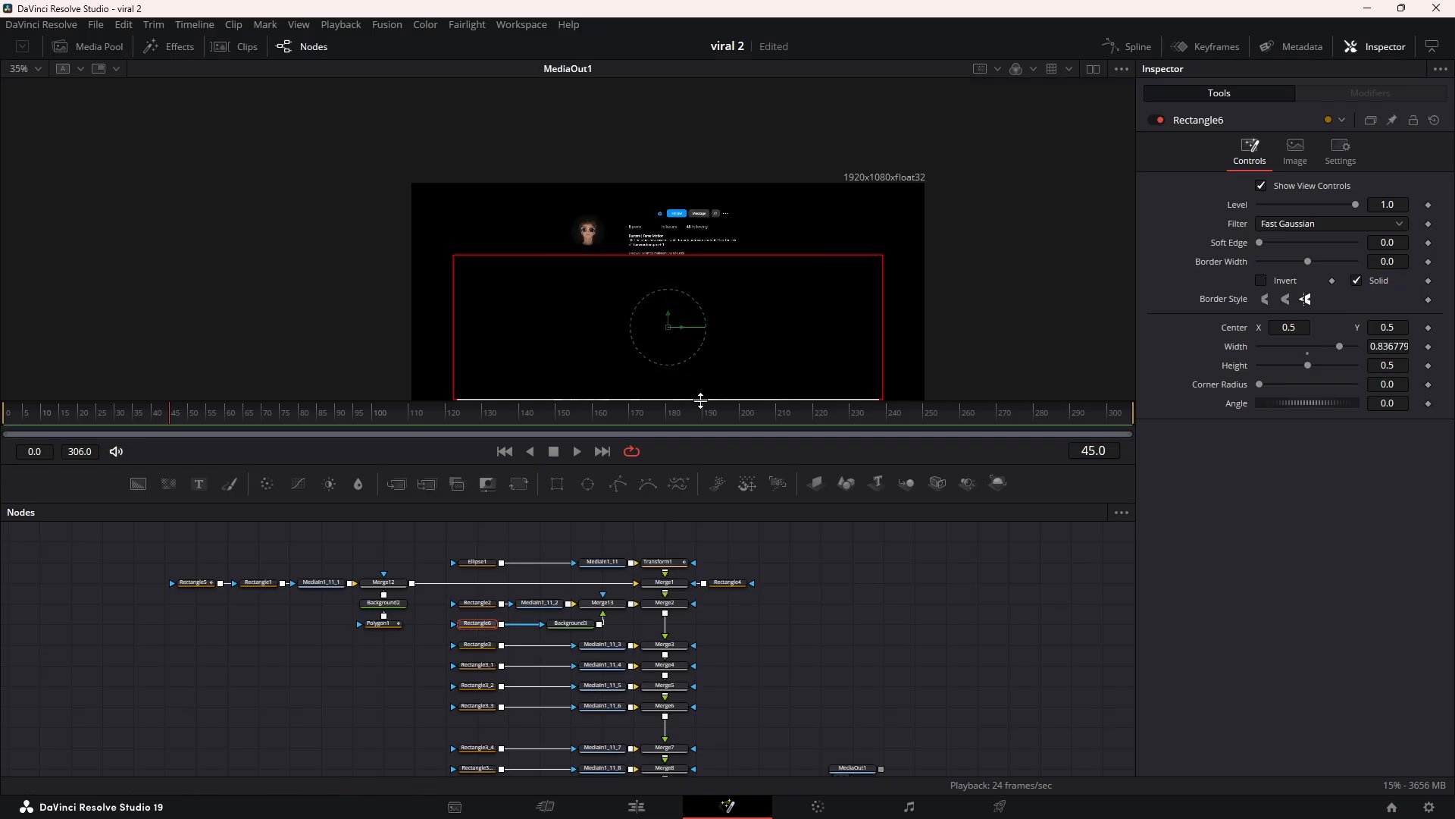
{"action": "mouse_move", "coordinate": [698, 398]}
{"action": "left_mouse_down"}
{"action": "mouse_move", "coordinate": [697, 332]}
{"action": "mouse_move", "coordinate": [697, 424]}
{"action": "left_mouse_up"}
{"action": "left_click_drag", "start_coordinate": [707, 268], "coordinate": [661, 273]}
{"action": "scroll", "coordinate": [675, 279], "scroll_direction": "up", "scroll_amount": 1}
{"action": "scroll", "coordinate": [675, 279], "scroll_direction": "up", "scroll_amount": 2}
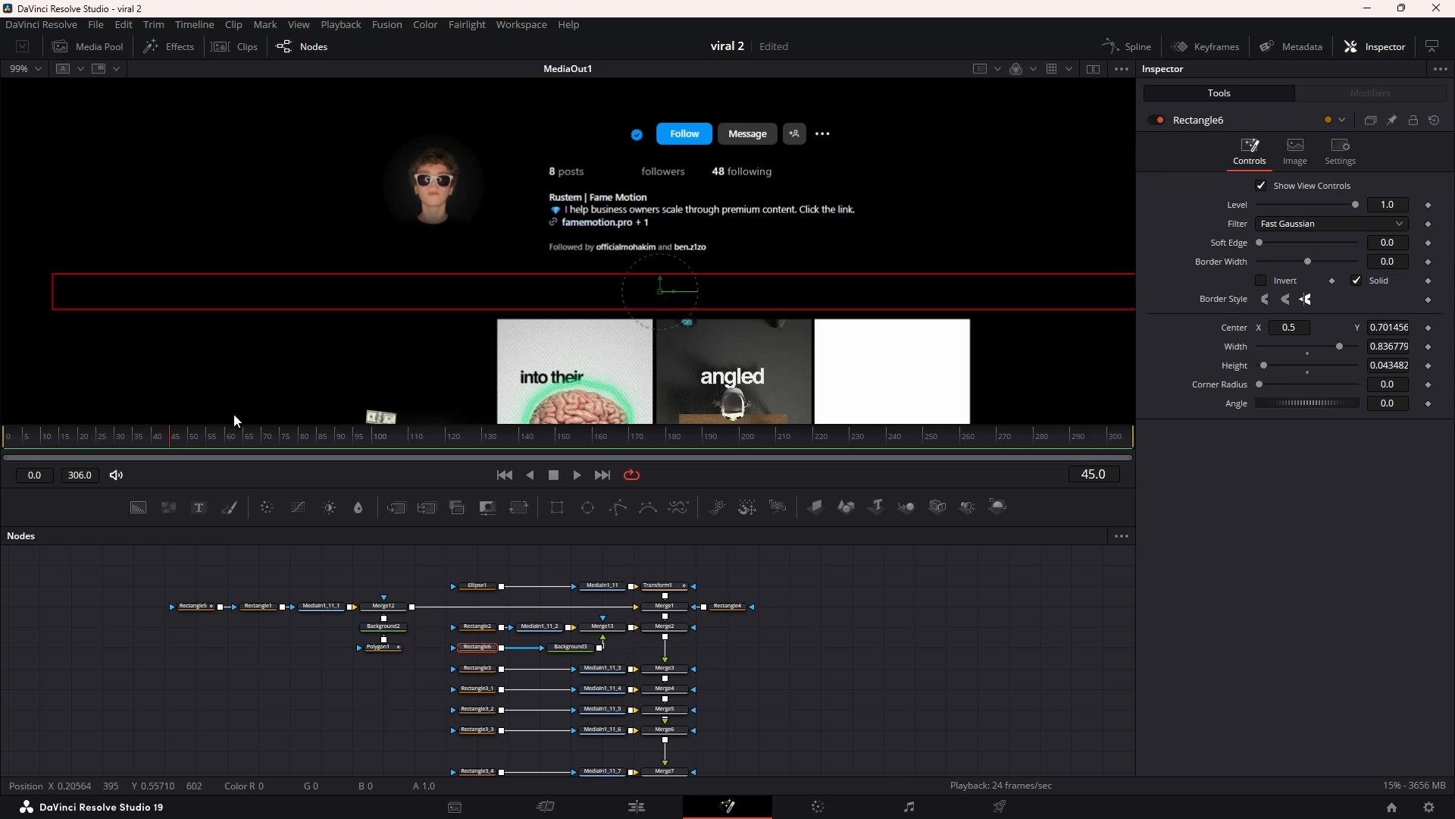
Step: Keyframe Rectangle6's Center at frame 35 and raise it to about Y 0.751 at frame 45
{"action": "left_click", "coordinate": [160, 436]}
{"action": "left_click_drag", "start_coordinate": [162, 435], "coordinate": [116, 435]}
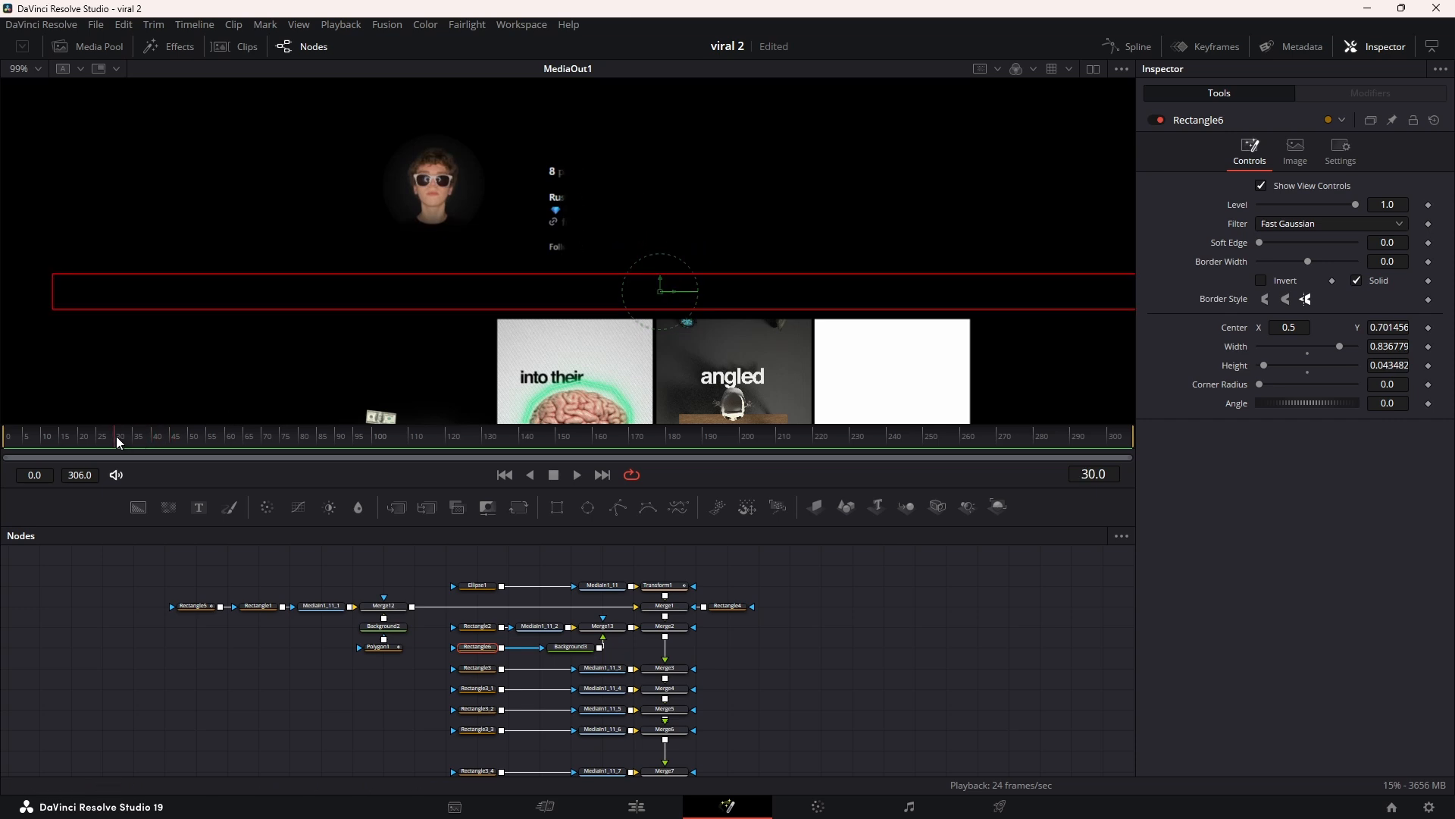
{"action": "left_click", "coordinate": [135, 435]}
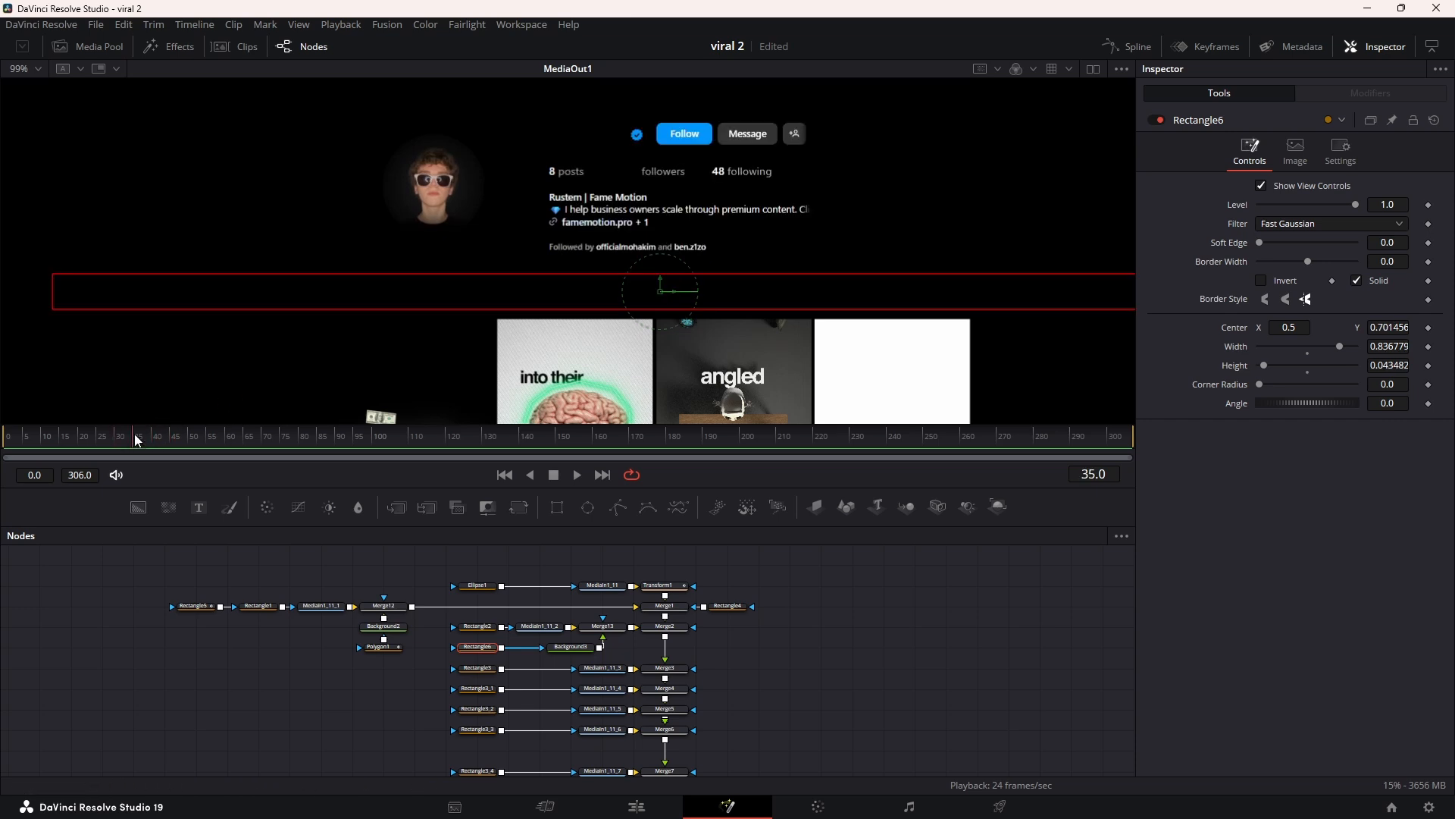
{"action": "left_click", "coordinate": [1428, 328]}
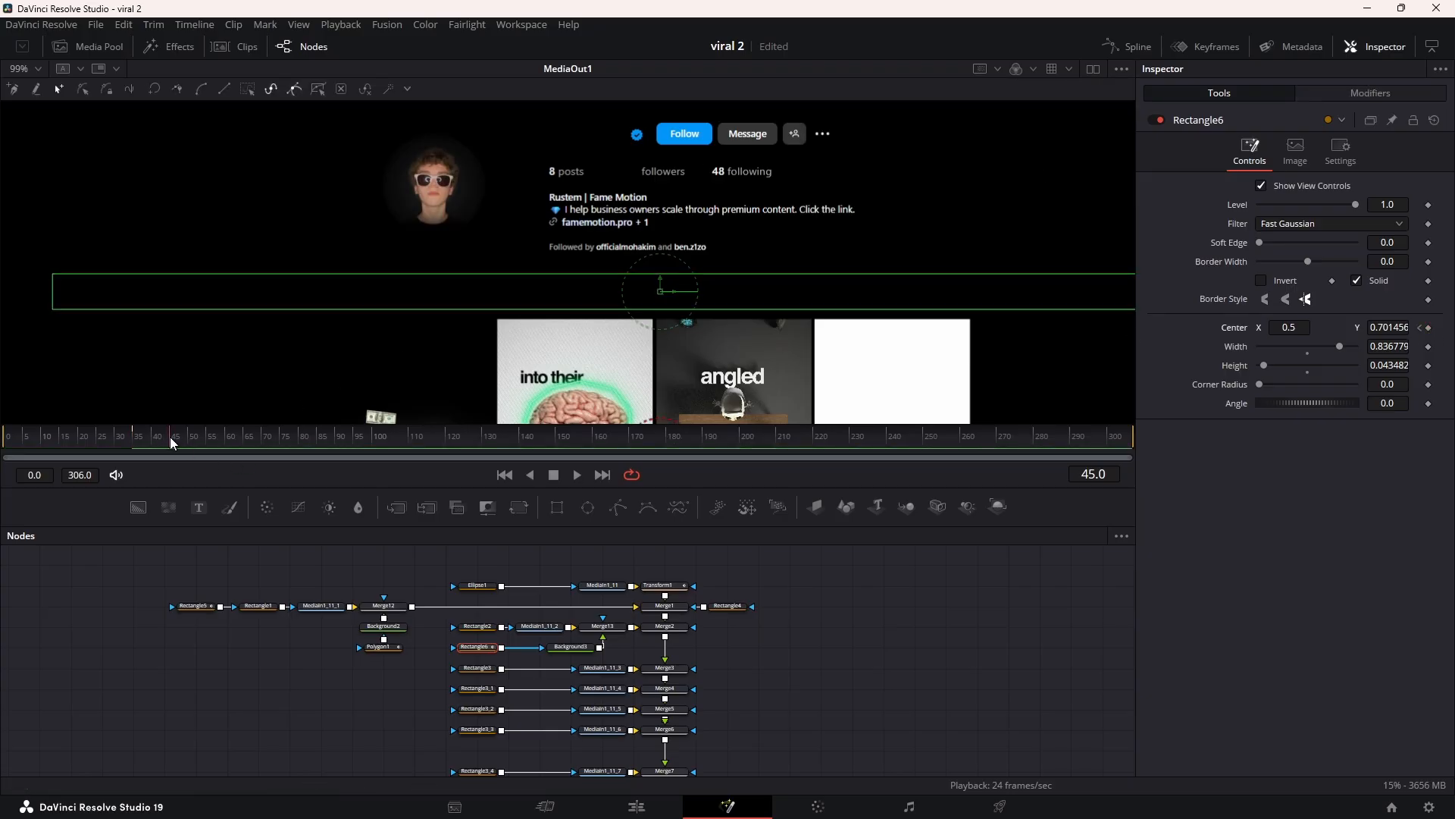
{"action": "left_click_drag", "start_coordinate": [663, 274], "coordinate": [670, 243]}
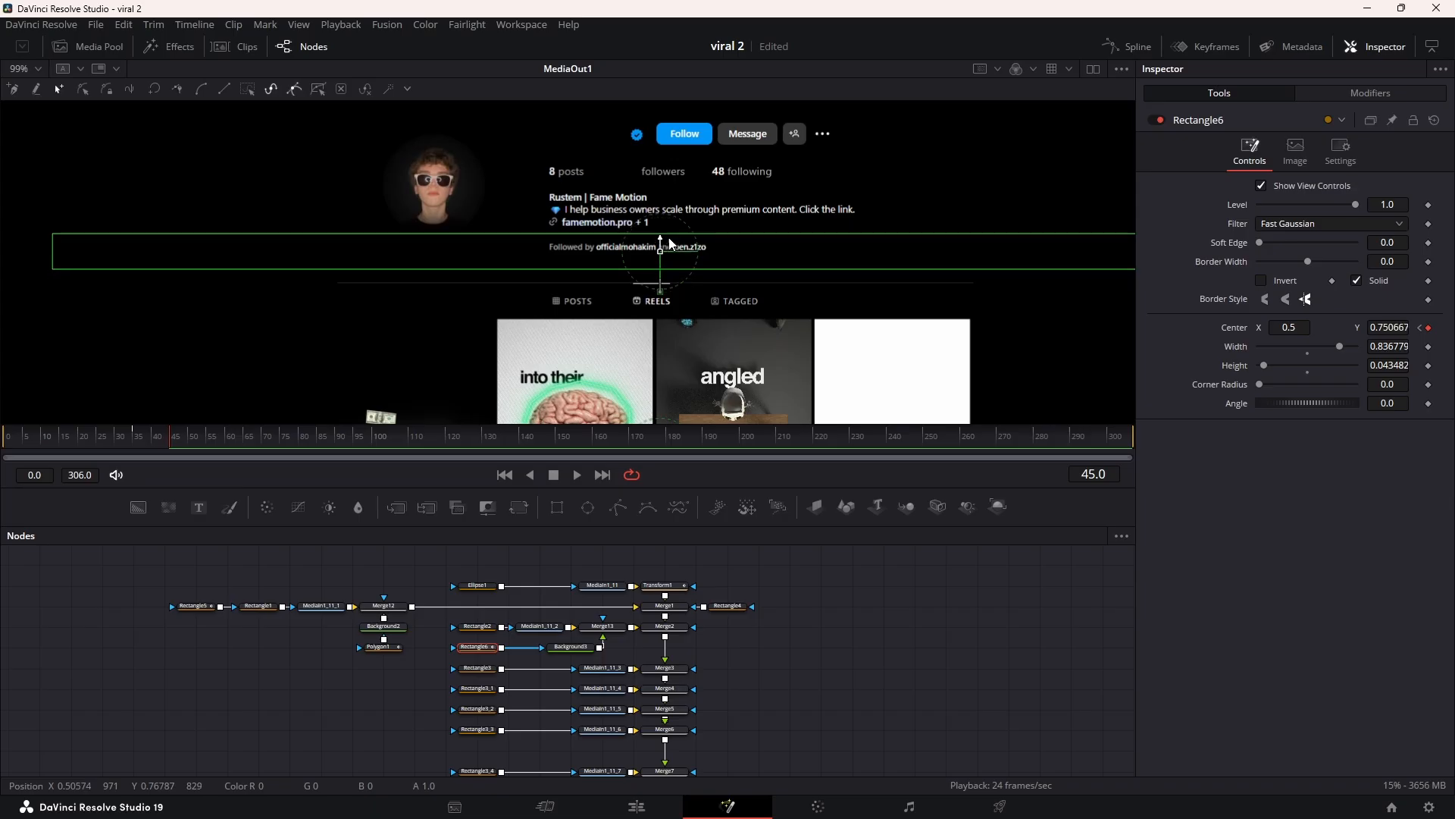
Step: Smooth both keyframes of Rectangle6's Displacement curve
{"action": "left_click", "coordinate": [1108, 48]}
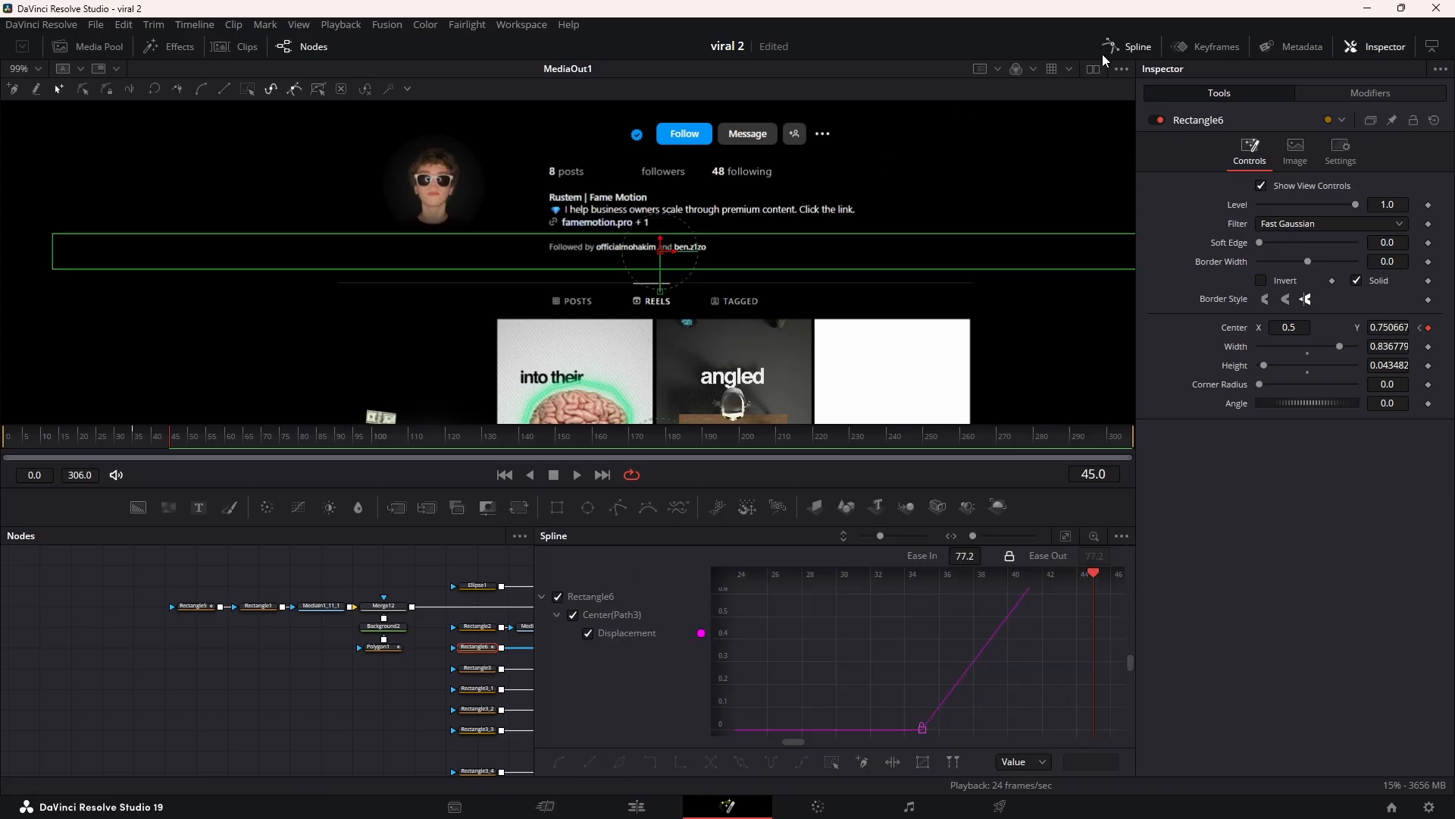
{"action": "left_click", "coordinate": [1064, 536]}
{"action": "key", "text": "ctrl+a"}
{"action": "key", "text": "shift+s"}
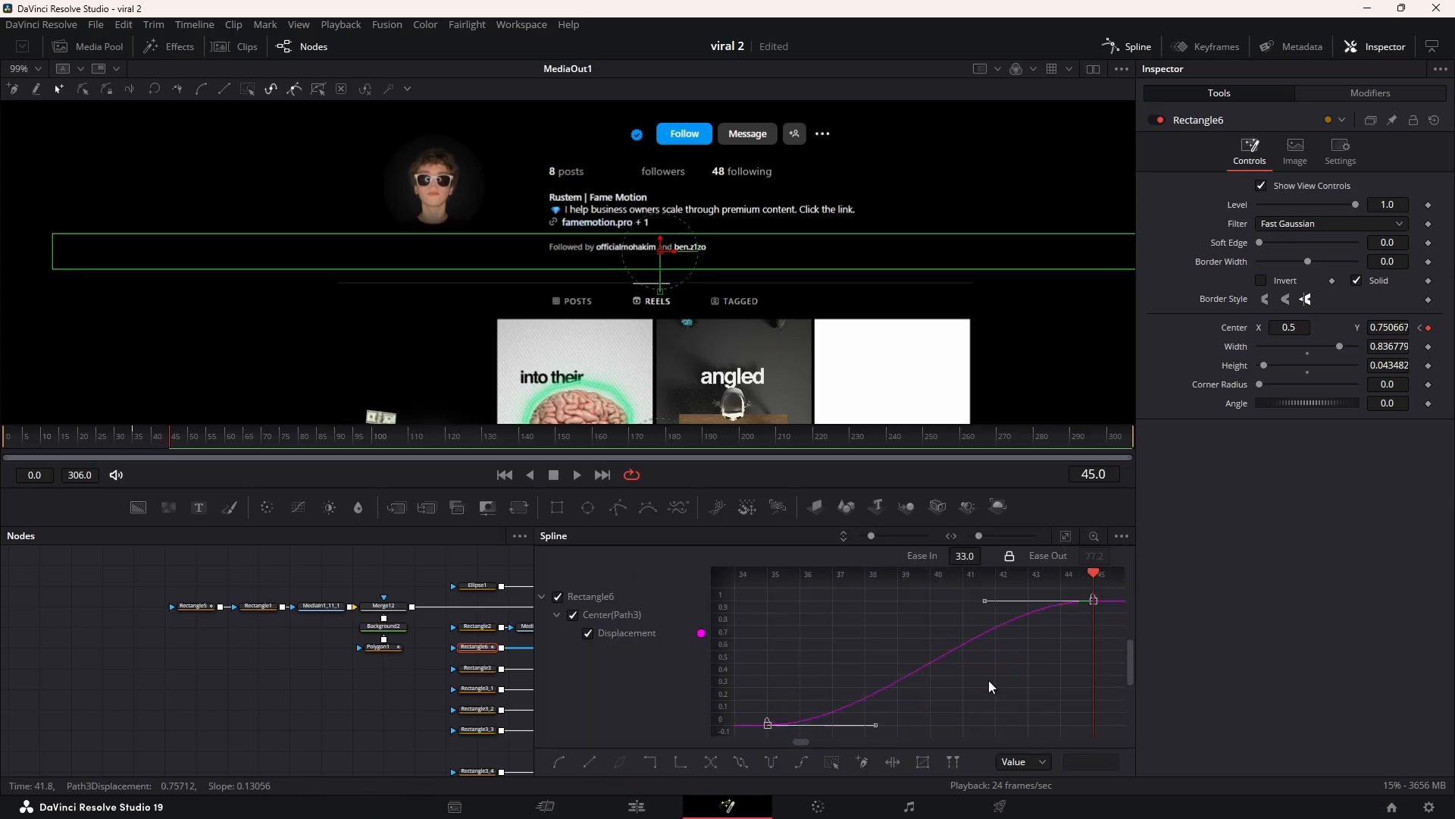
{"action": "left_click", "coordinate": [1122, 46]}
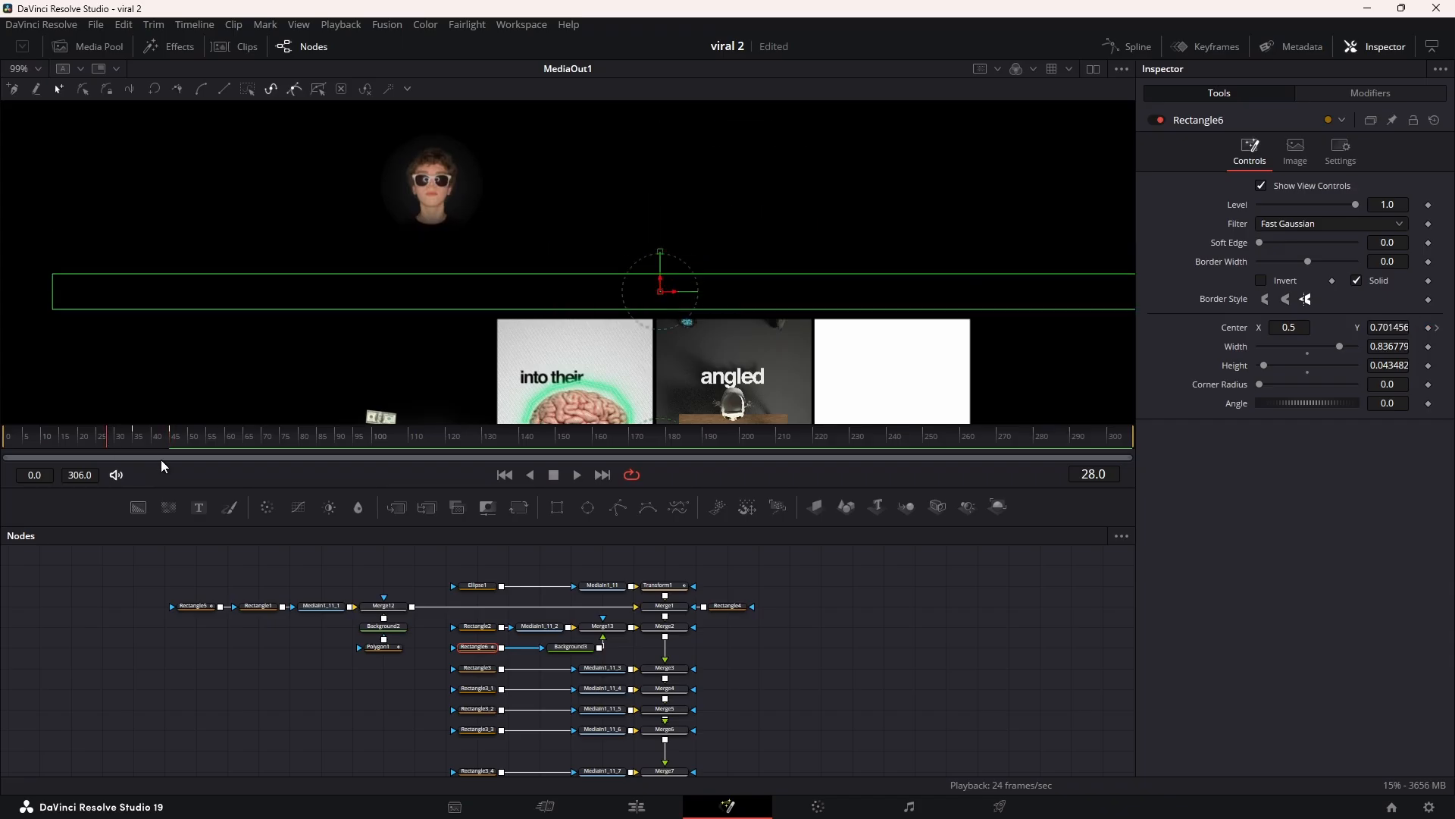
Step: Preview the reveal of the Posts/Reels/Tagged row and set Rectangle6's soft edge to 0.0236
{"action": "key", "text": "space"}
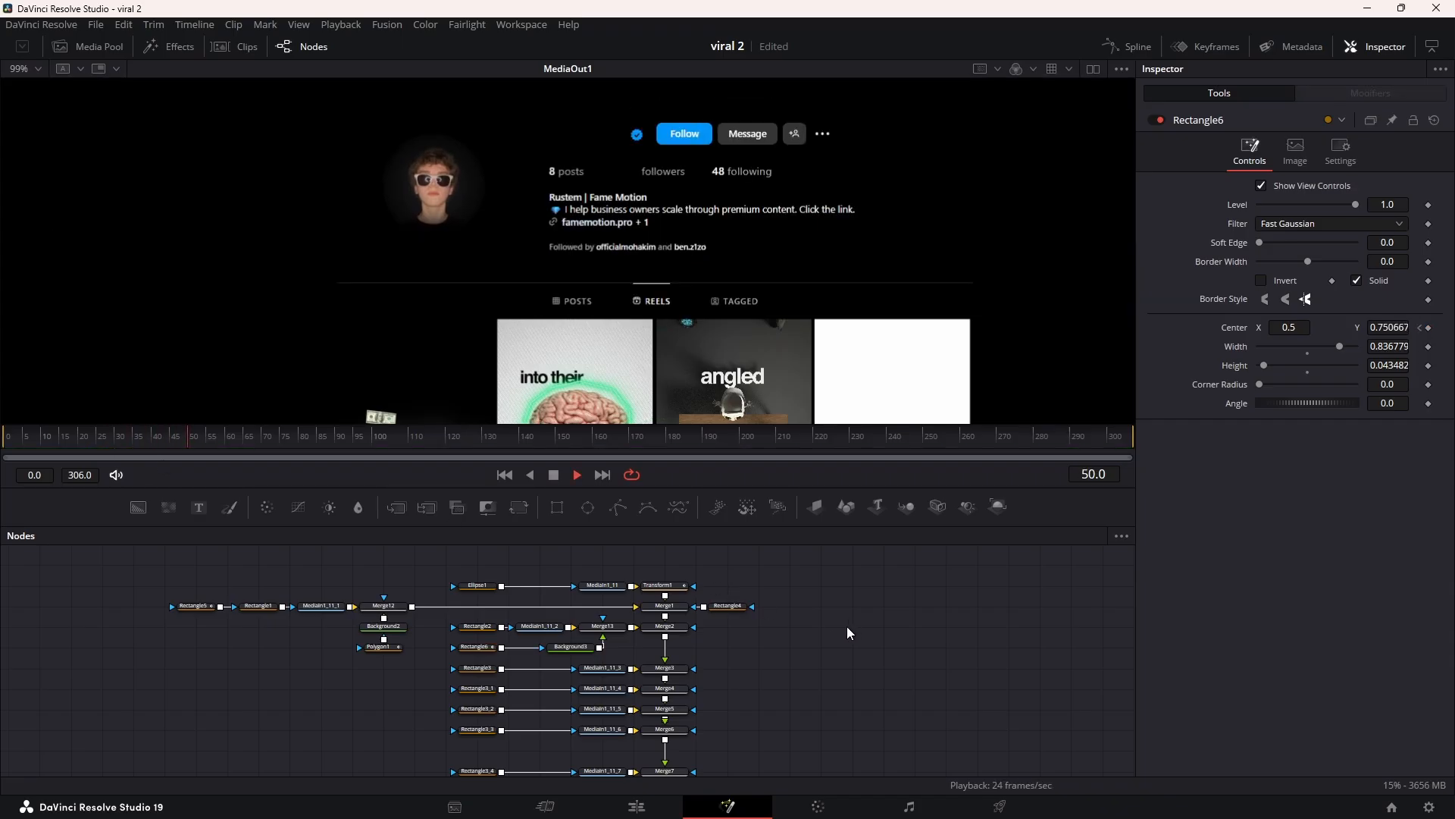
{"action": "left_click_drag", "start_coordinate": [134, 434], "coordinate": [99, 434]}
{"action": "key", "text": "space"}
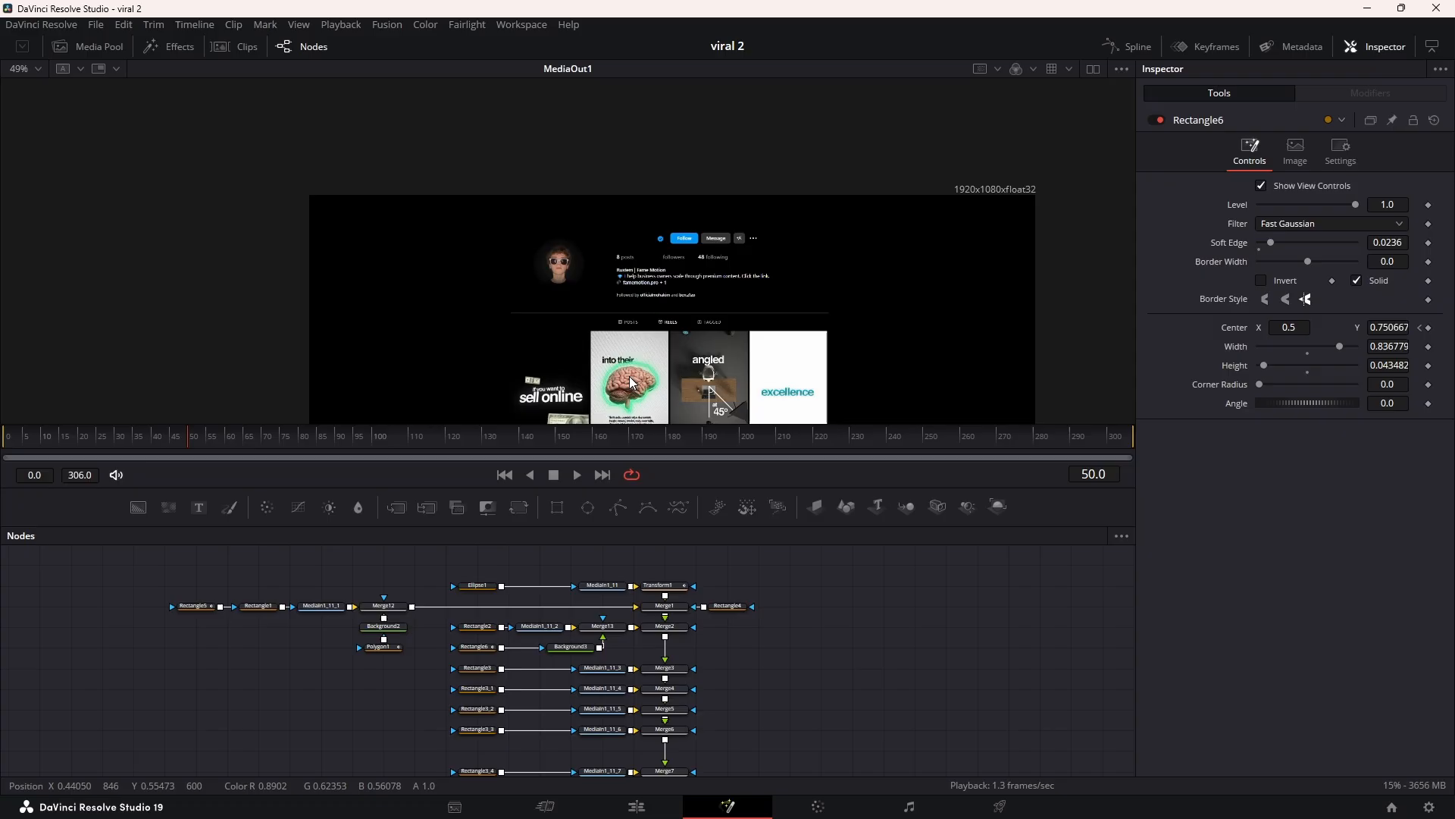
Step: Move MediaIn1_11_3 through MediaIn1_11_10 next to their rectangle masks to open a gap before the merges
{"action": "left_click_drag", "start_coordinate": [630, 378], "coordinate": [652, 222]}
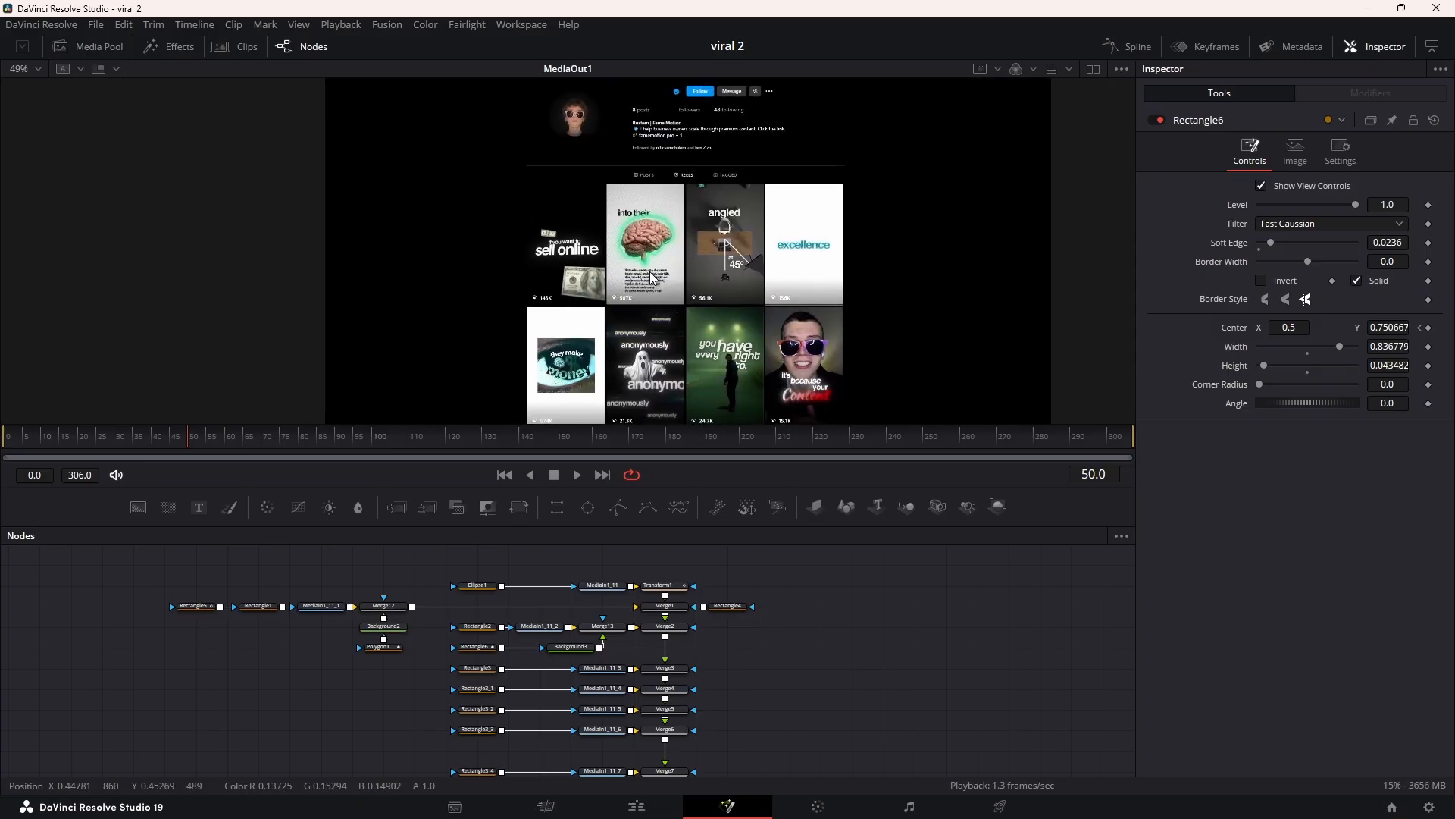
{"action": "left_click", "coordinate": [211, 440]}
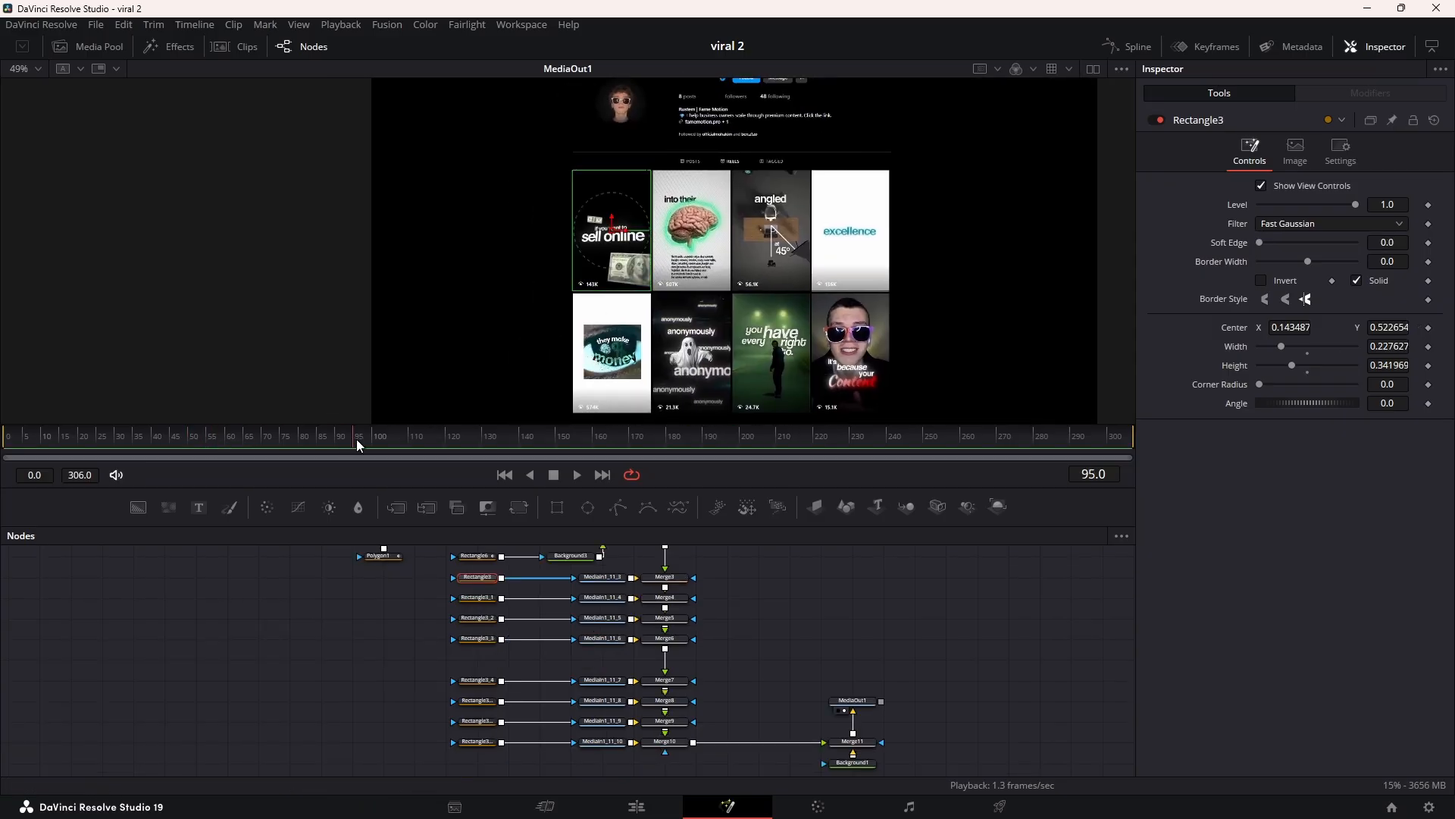
{"action": "left_click_drag", "start_coordinate": [616, 563], "coordinate": [540, 580]}
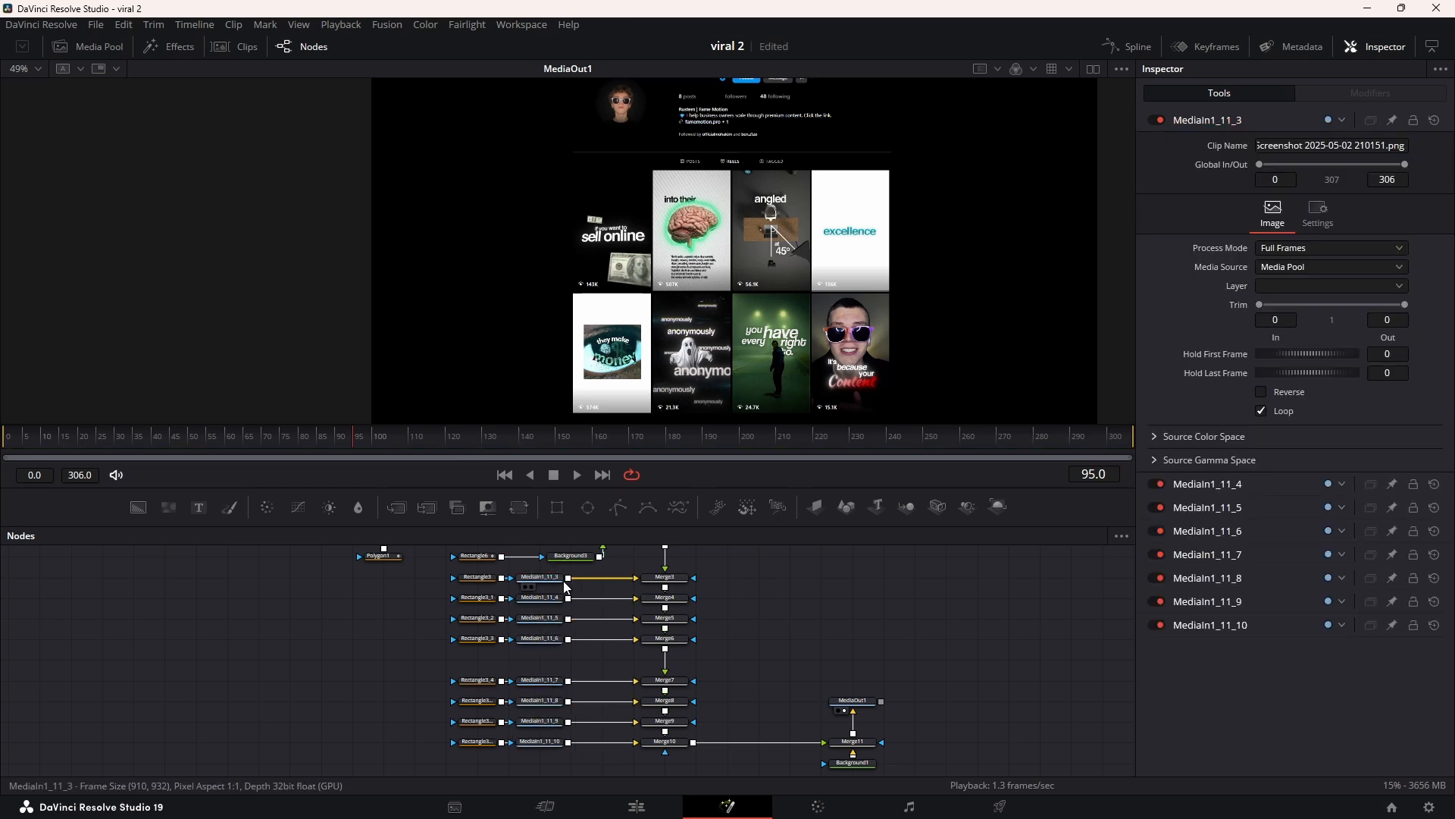
Step: Add a Transform after MediaIn1_11_3 and keyframe its Center, Size and Angle at frame 95
{"action": "left_click", "coordinate": [520, 506]}
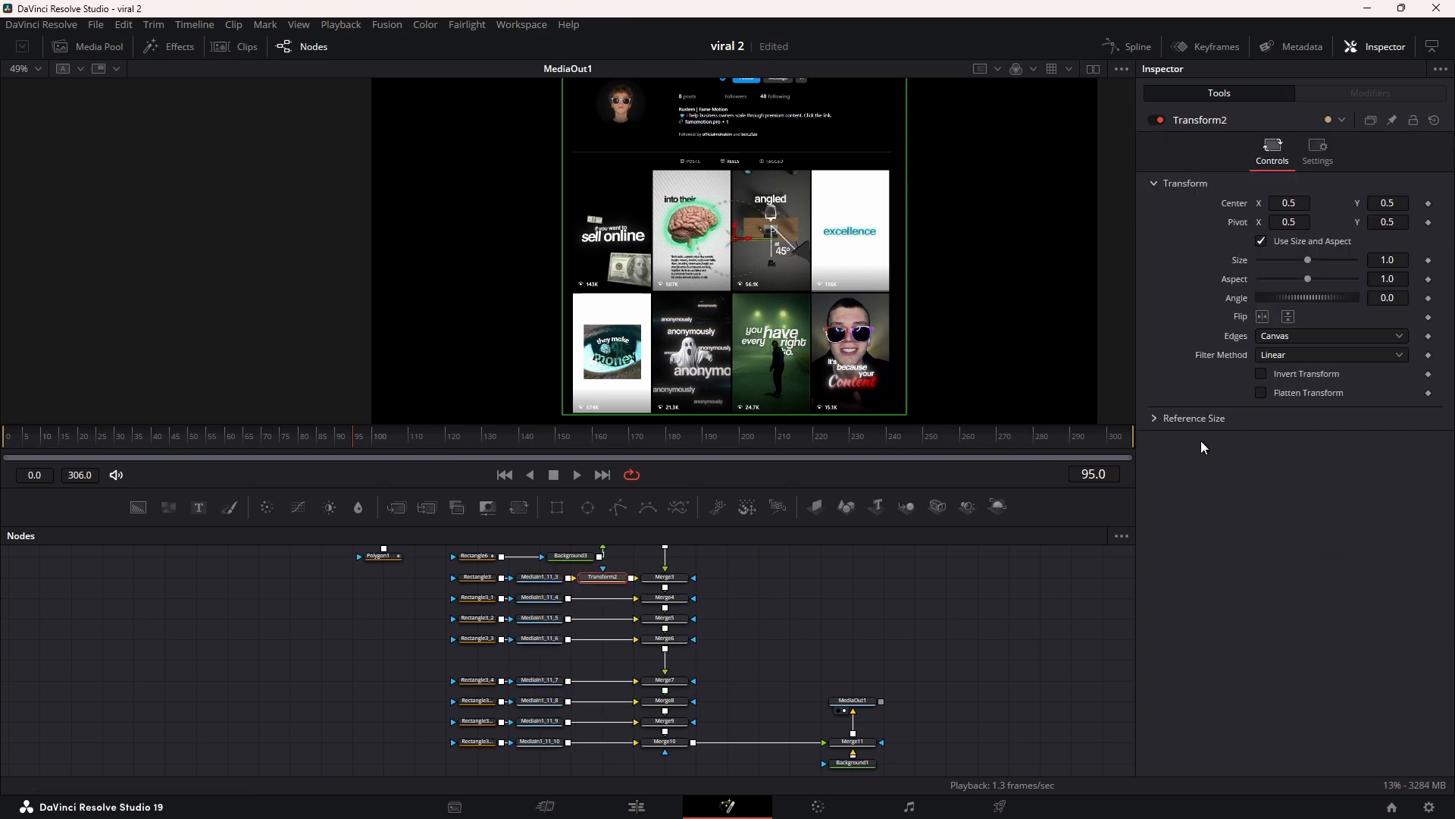
{"action": "left_click", "coordinate": [1429, 261]}
{"action": "left_click", "coordinate": [1429, 203]}
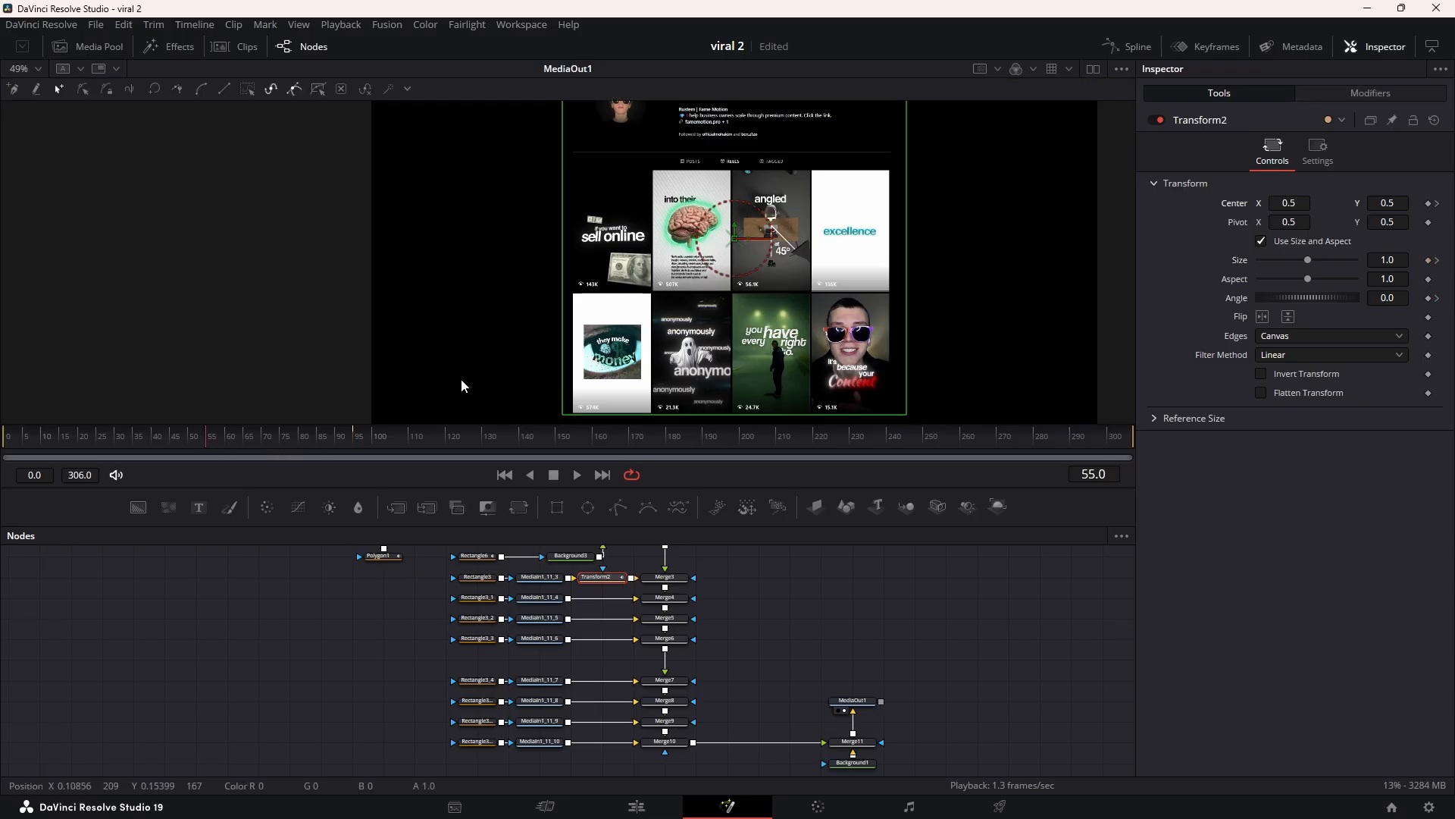
Step: At frame 55, set Transform2's Center Y to -0.622, Size to 1.281 and Angle to 19.0
{"action": "left_click_drag", "start_coordinate": [1399, 203], "coordinate": [1249, 202]}
{"action": "scroll", "coordinate": [797, 299], "scroll_direction": "down", "scroll_amount": 3}
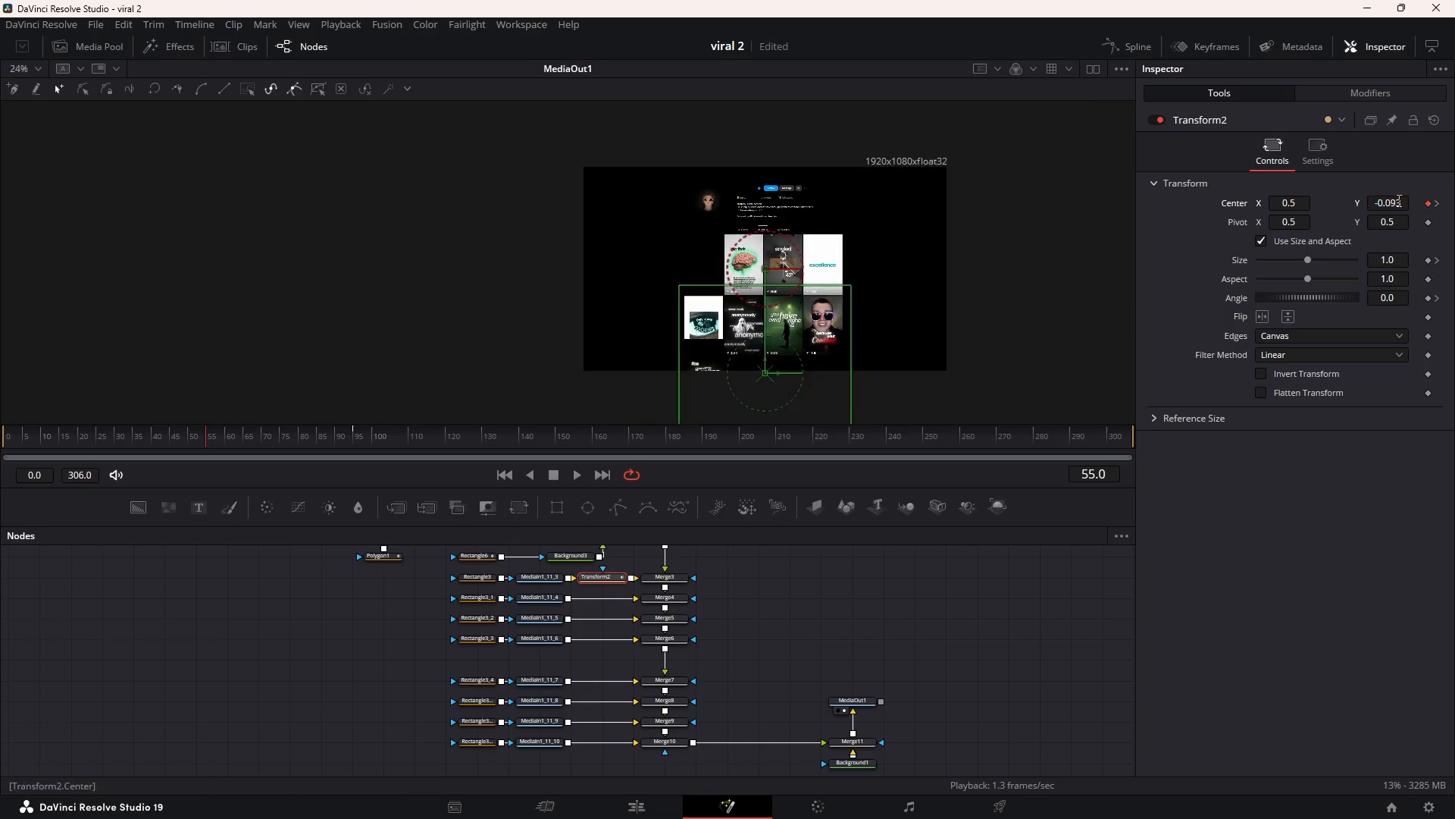
{"action": "left_click_drag", "start_coordinate": [1397, 203], "coordinate": [1263, 203]}
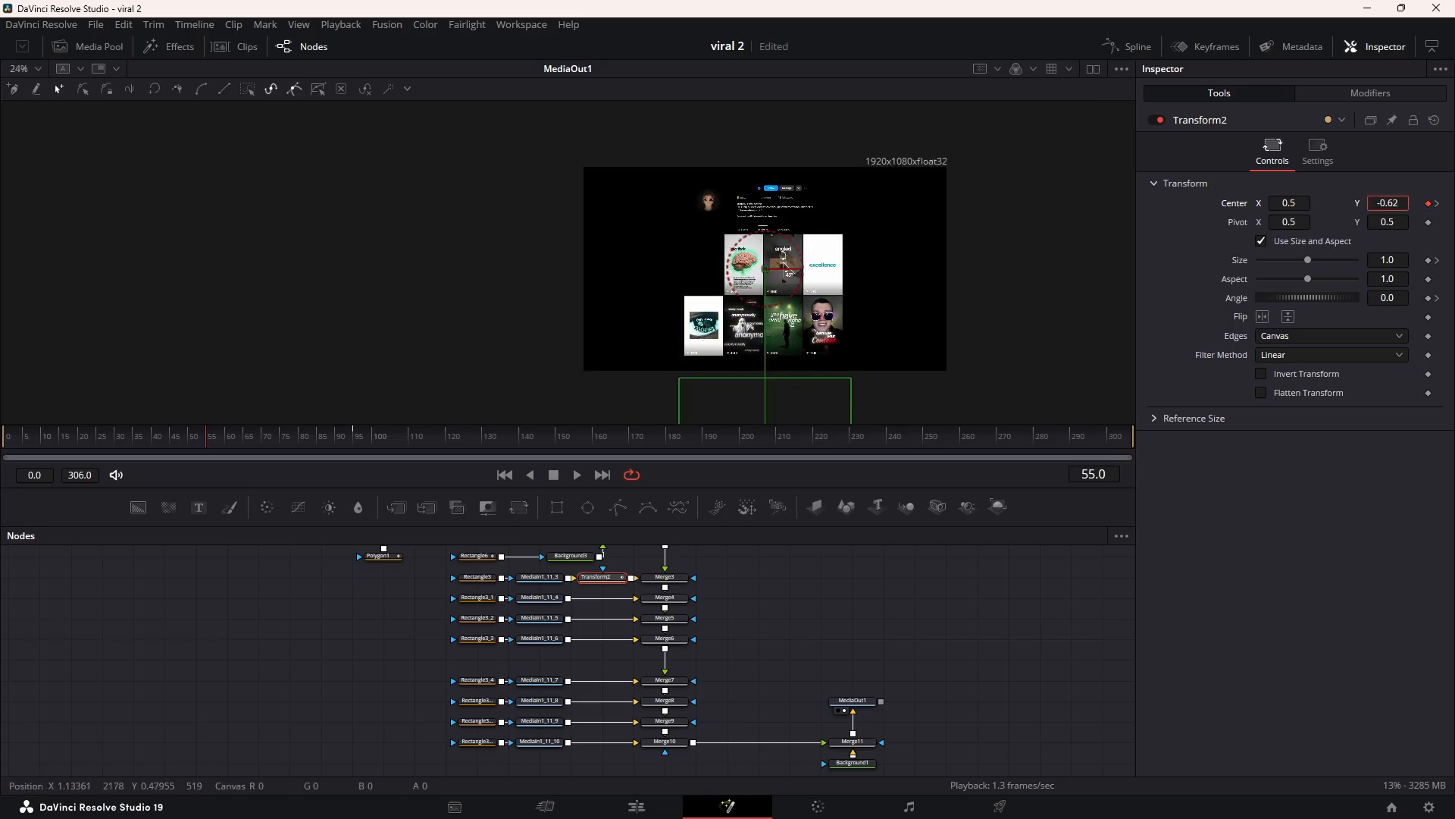
{"action": "left_click_drag", "start_coordinate": [1387, 260], "coordinate": [1406, 298]}
Step: Smooth Transform2's Displacement, Size and Angle curves with locked Ease In and Ease Out of 76.5
{"action": "left_click", "coordinate": [1111, 46]}
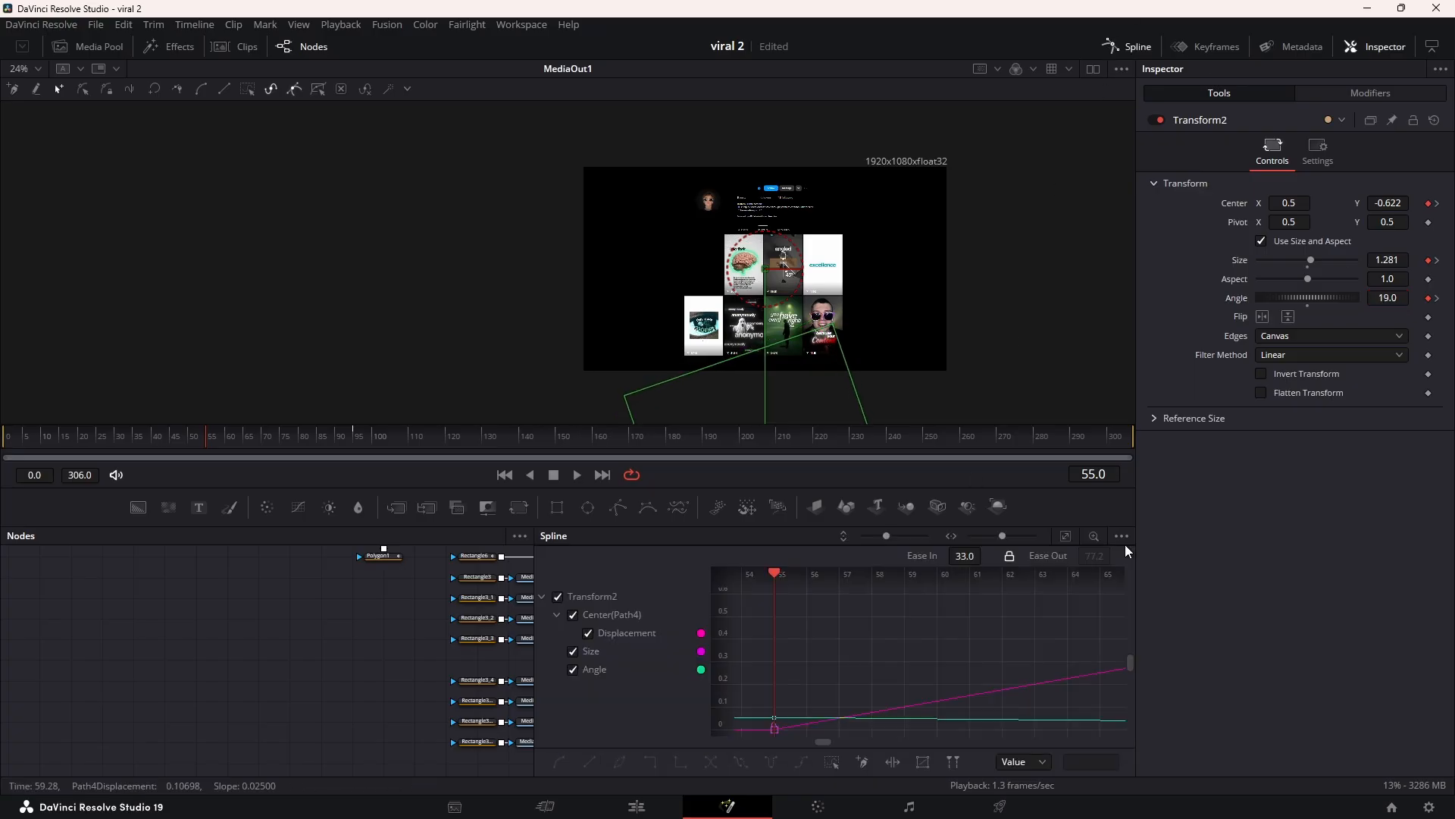
{"action": "left_click", "coordinate": [1064, 536]}
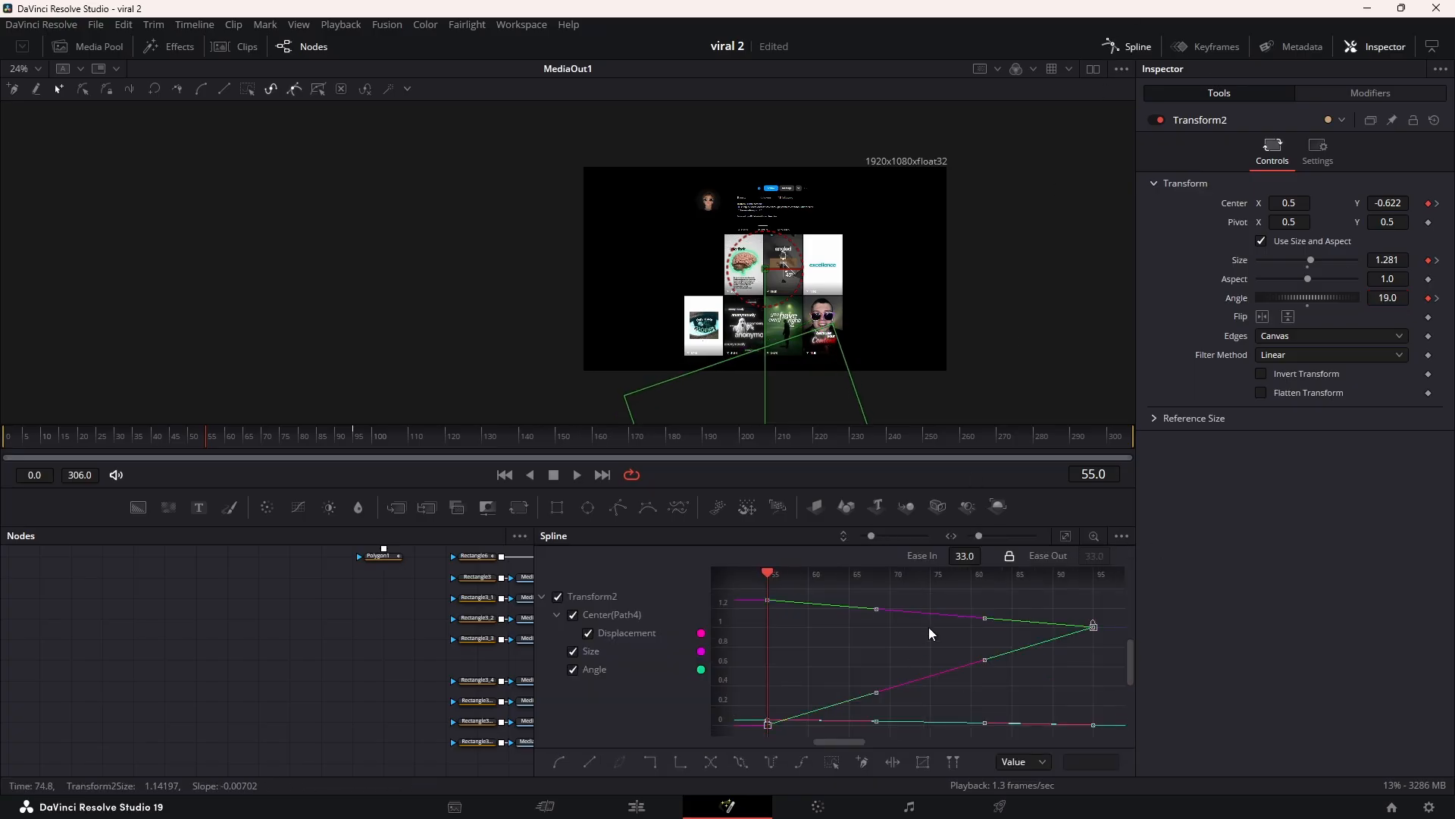
{"action": "left_click_drag", "start_coordinate": [962, 555], "coordinate": [1053, 555]}
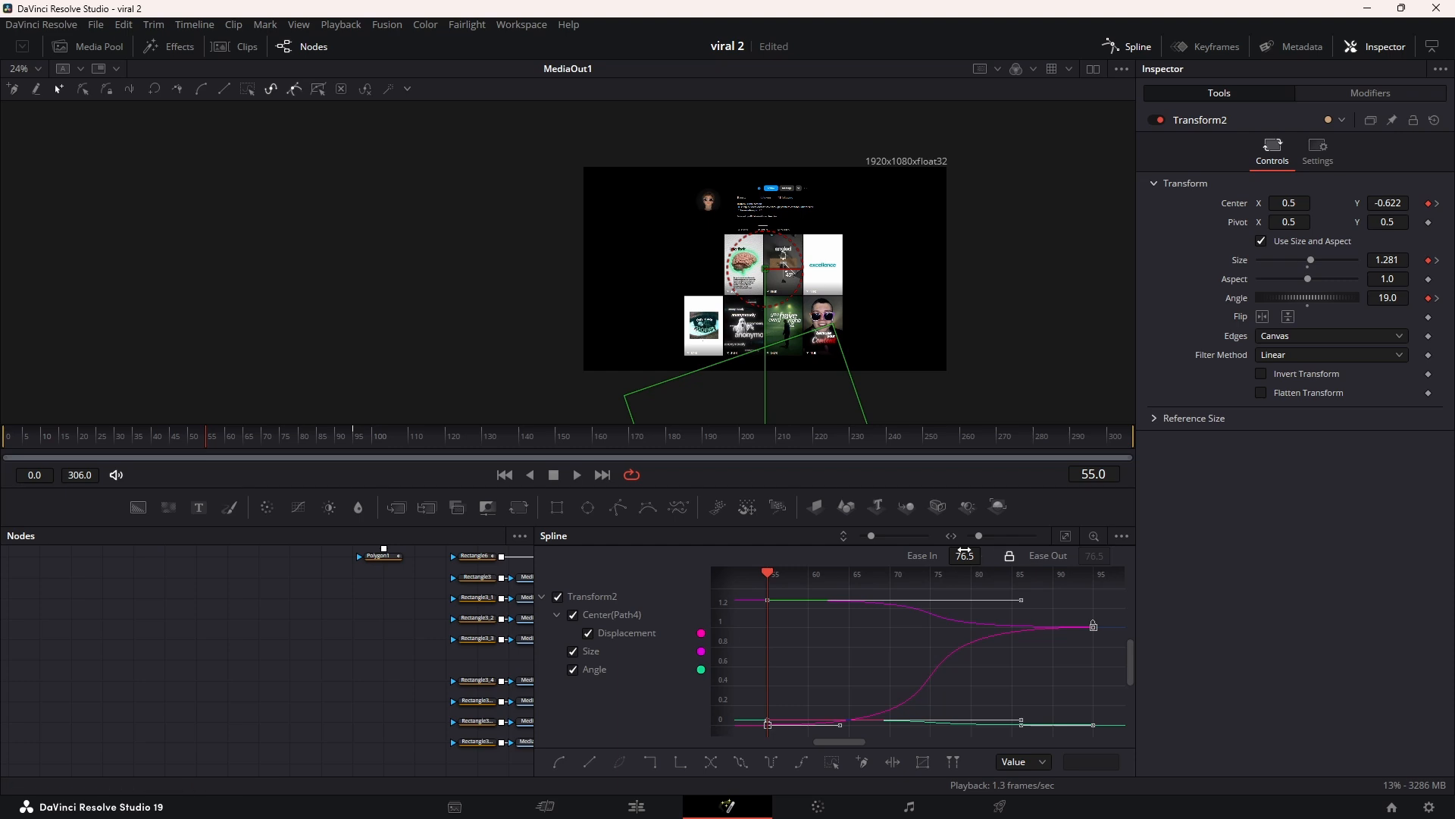
{"action": "left_click", "coordinate": [1129, 47]}
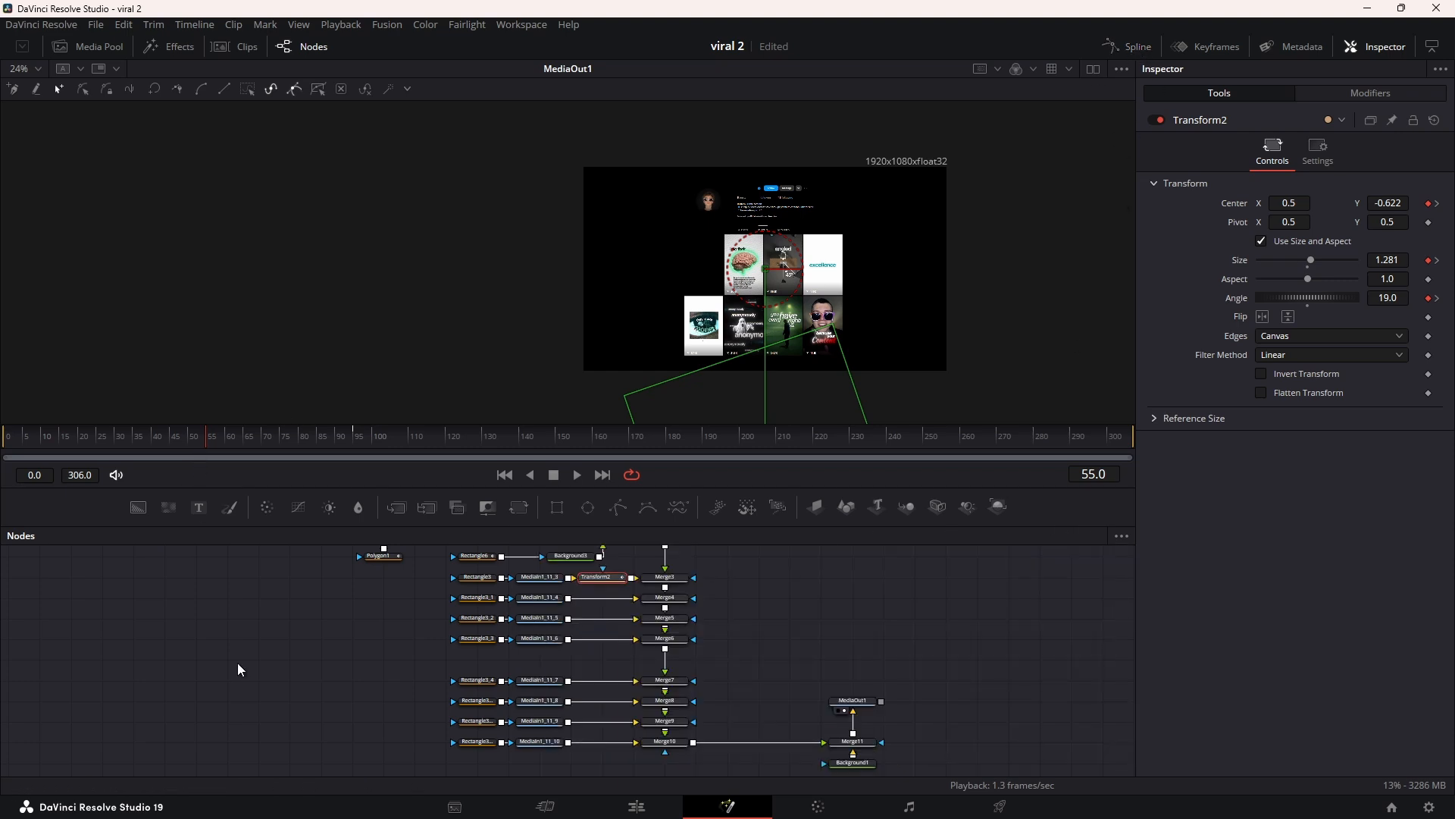
Step: Play back Transform2's animation from frame 55 to check the easing
{"action": "key", "text": "space"}
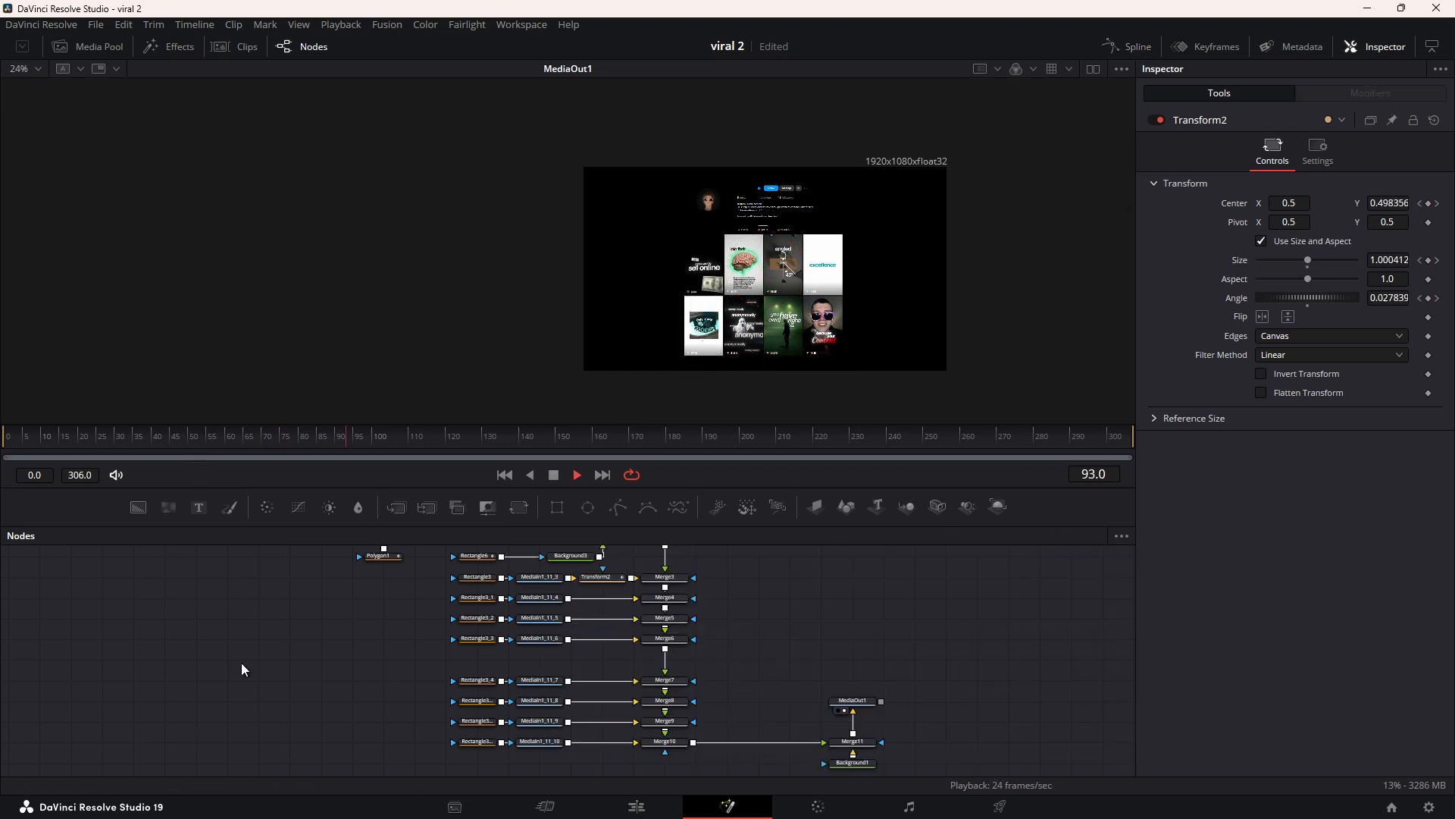
{"action": "key", "text": "space"}
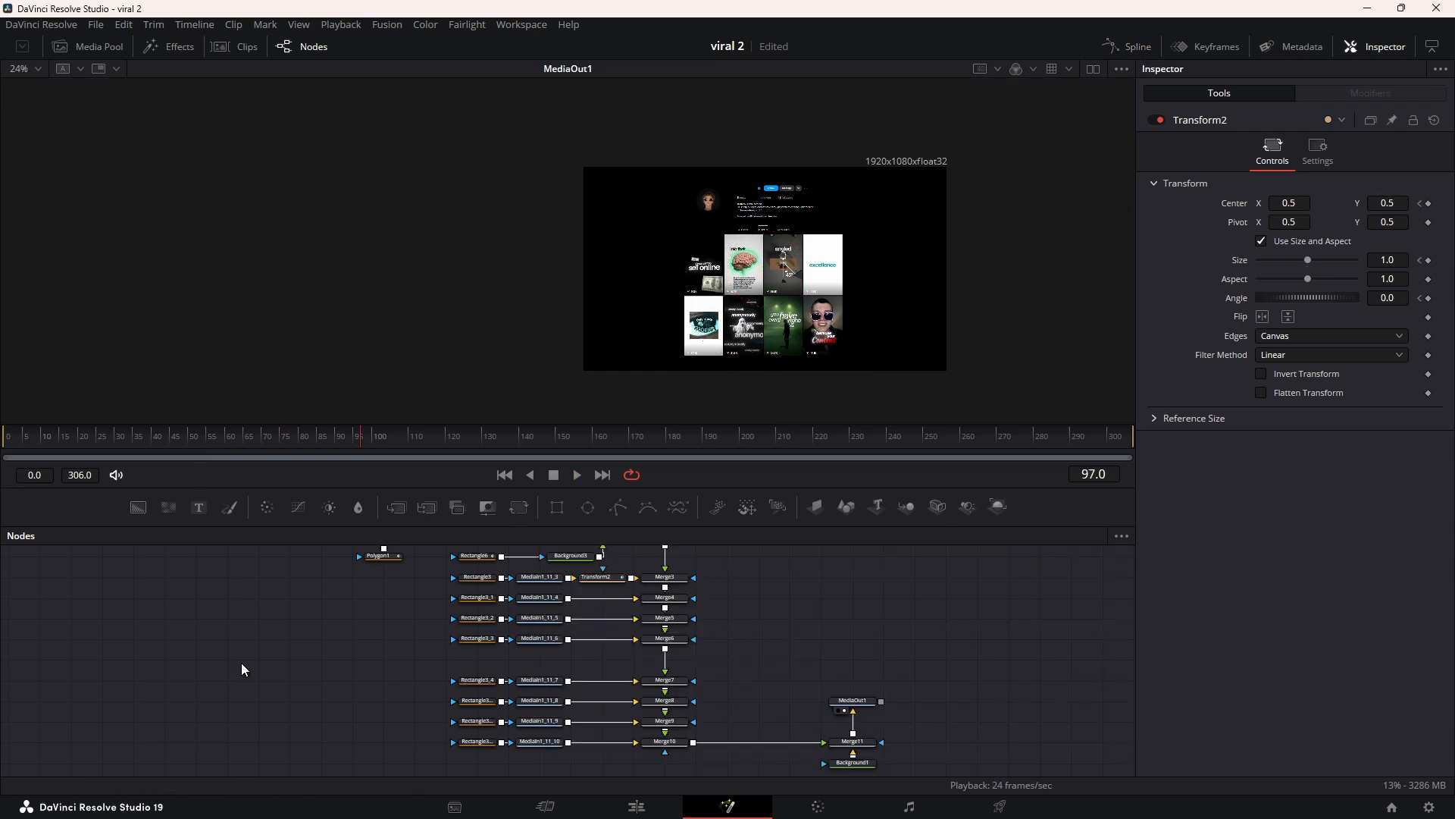
Step: Copy Transform2 and paste it after MediaIn1_11_4, MediaIn1_11_5 and MediaIn1_11_6
{"action": "left_click", "coordinate": [590, 579]}
{"action": "key", "text": "ctrl+c"}
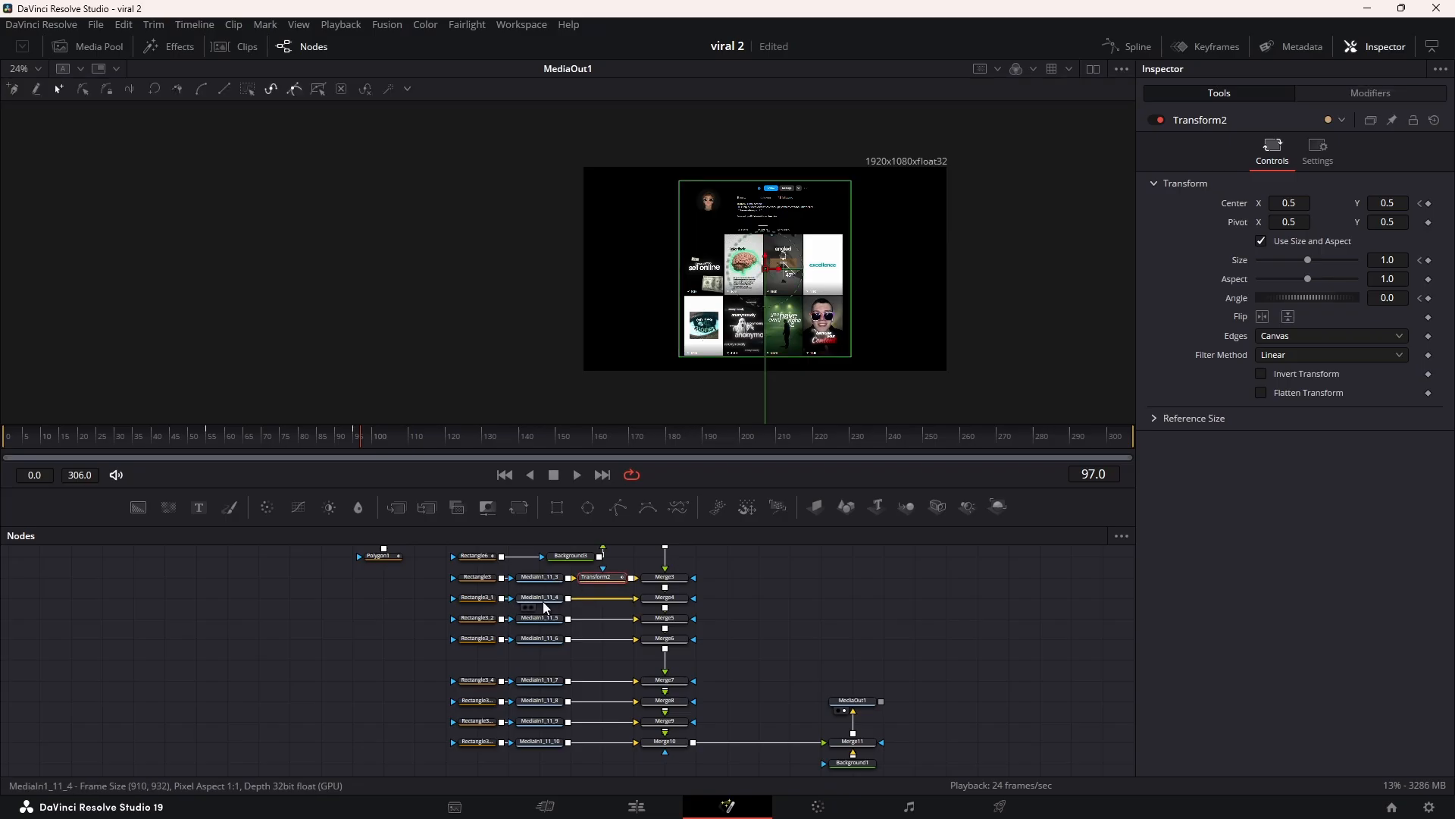
{"action": "left_click", "coordinate": [542, 599]}
{"action": "key", "text": "ctrl+v"}
{"action": "left_click", "coordinate": [551, 623]}
{"action": "key", "text": "ctrl+v"}
{"action": "left_click", "coordinate": [548, 639]}
{"action": "key", "text": "ctrl+v"}
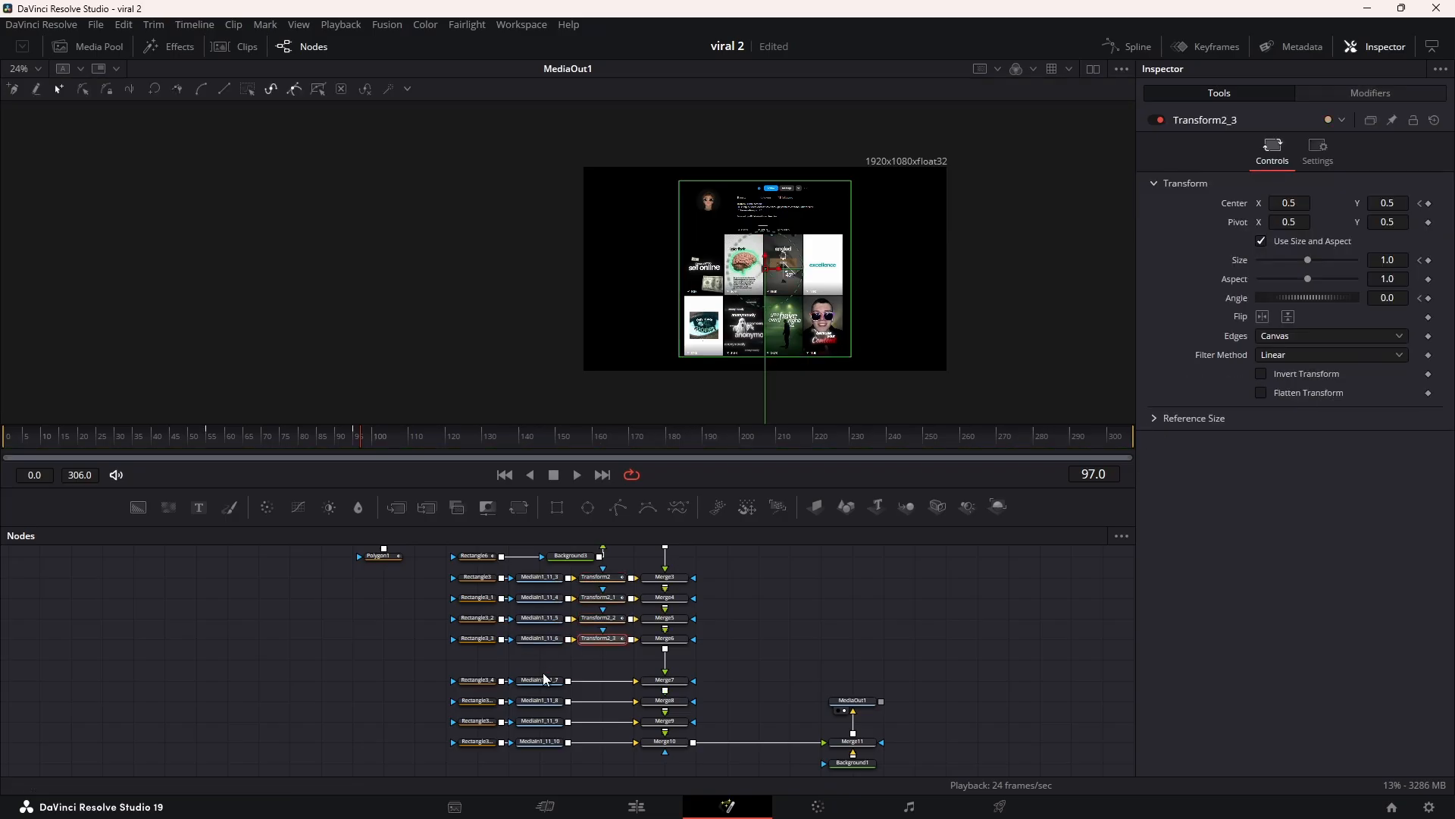
Step: Paste the copied Transform2 after MediaIn1_11_7, MediaIn1_11_8, MediaIn1_11_9 and MediaIn1_11_10
{"action": "left_click", "coordinate": [540, 680]}
{"action": "key", "text": "ctrl+v"}
{"action": "left_click", "coordinate": [546, 702]}
{"action": "key", "text": "ctrl+v"}
{"action": "left_click", "coordinate": [551, 722]}
{"action": "key", "text": "ctrl+v"}
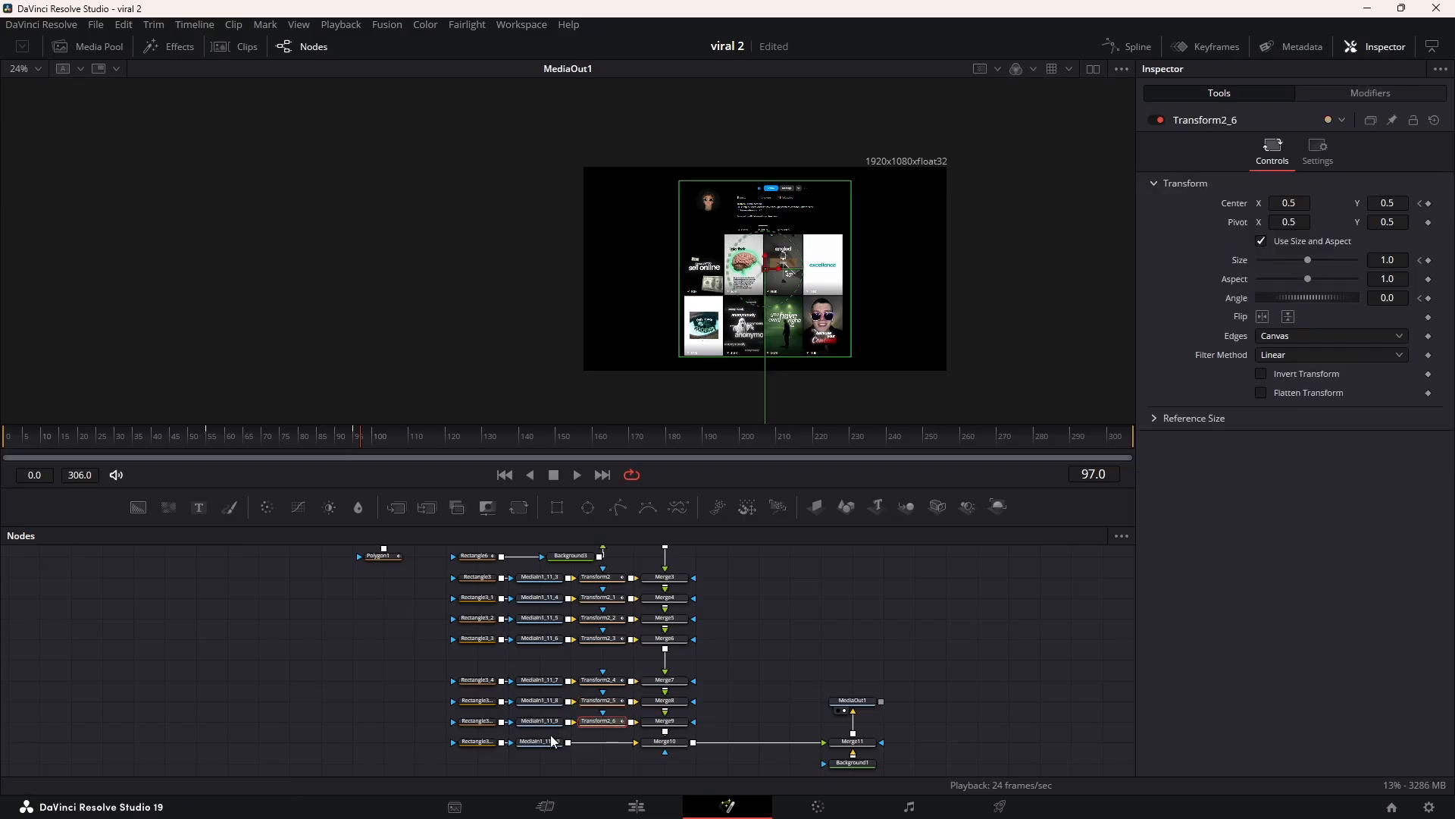
{"action": "left_click", "coordinate": [556, 741]}
{"action": "key", "text": "ctrl+v"}
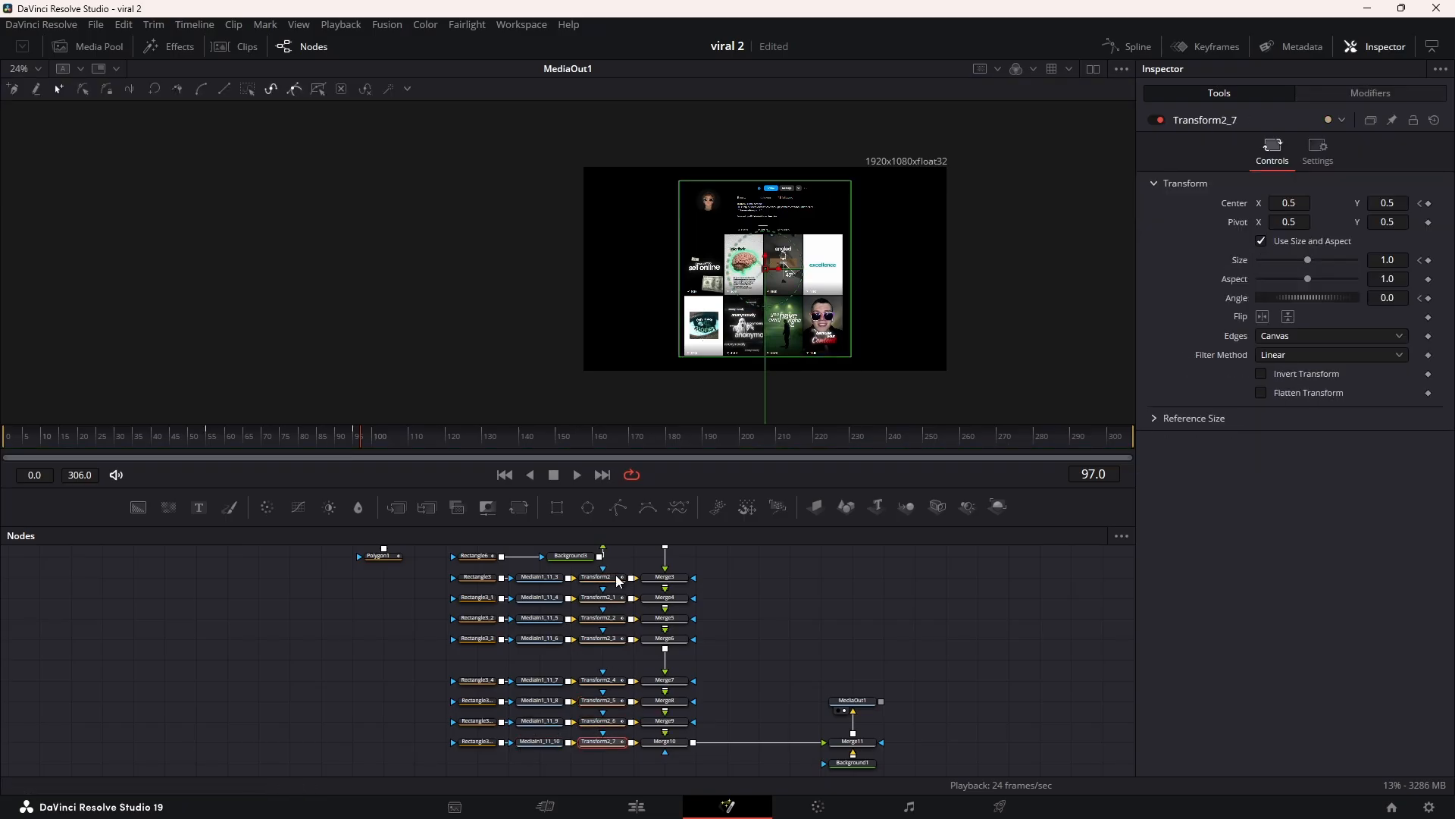
Step: Select Transform2 through Transform2_7 and show their expanded keyframe tracks, fitted to the full frame range
{"action": "left_click_drag", "start_coordinate": [616, 563], "coordinate": [598, 755]}
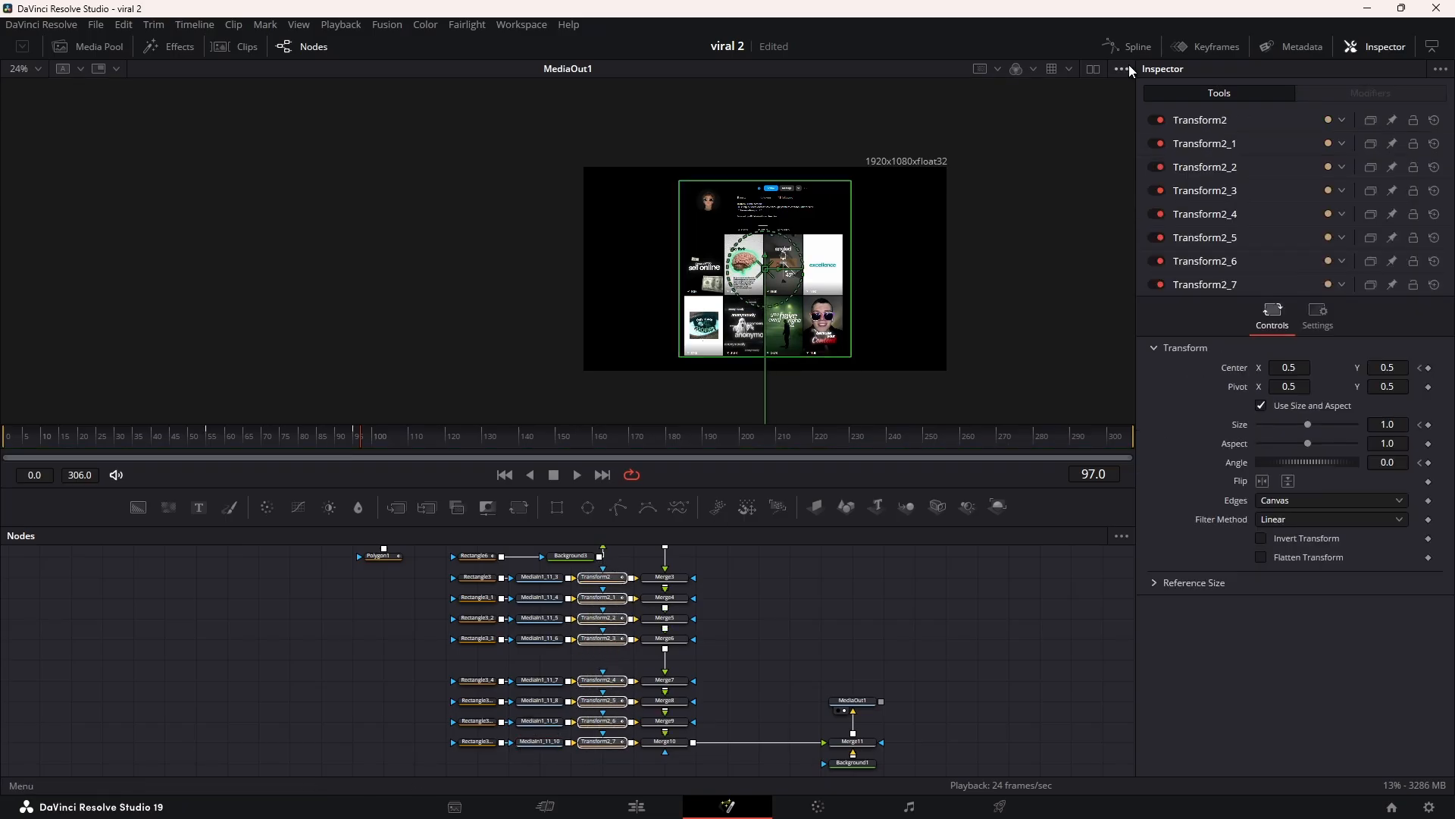
{"action": "left_click", "coordinate": [1185, 45]}
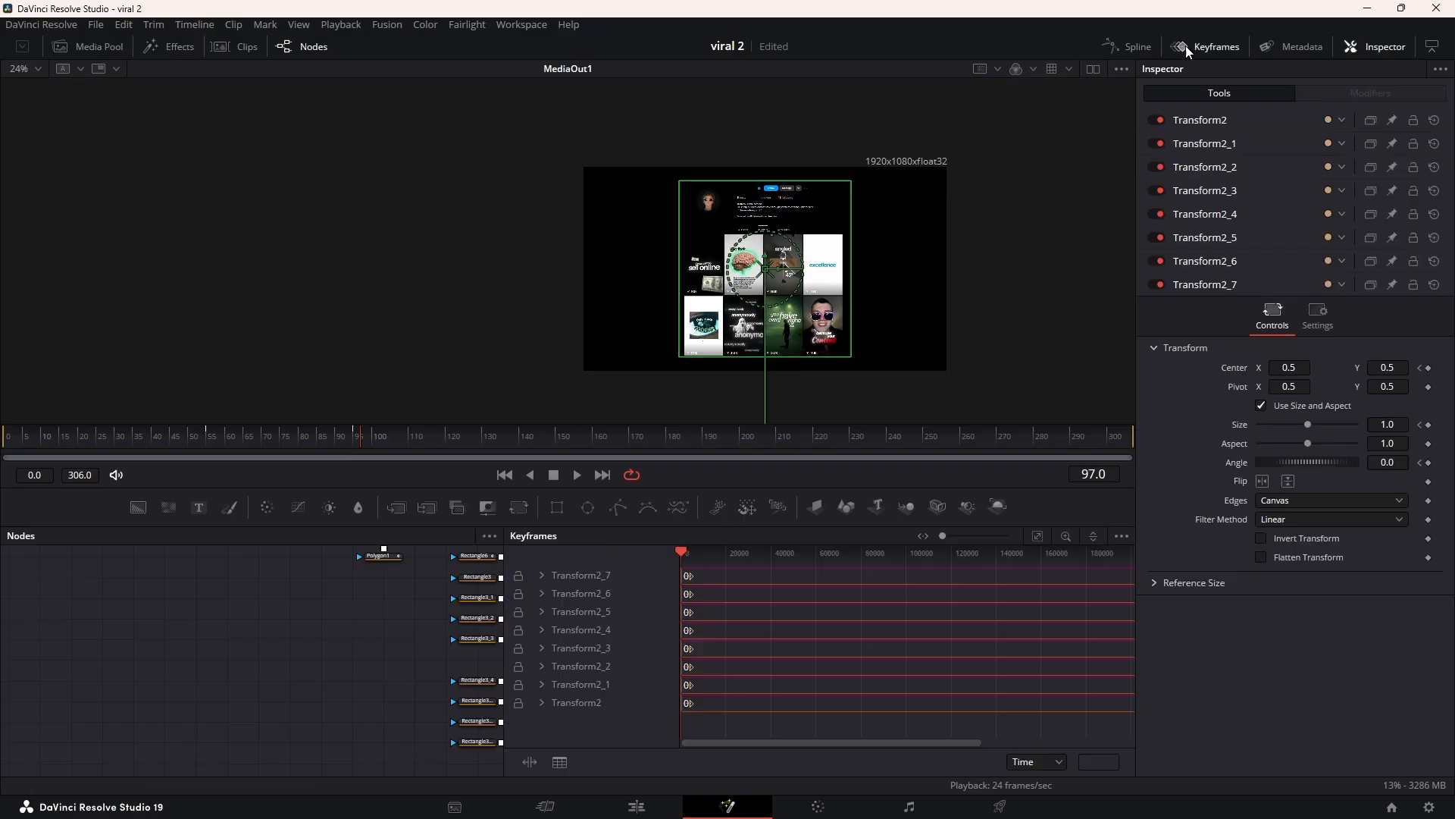
{"action": "left_click", "coordinate": [543, 589]}
{"action": "left_click", "coordinate": [542, 652]}
{"action": "scroll", "coordinate": [547, 657], "scroll_direction": "down", "scroll_amount": 1}
{"action": "left_click", "coordinate": [543, 668]}
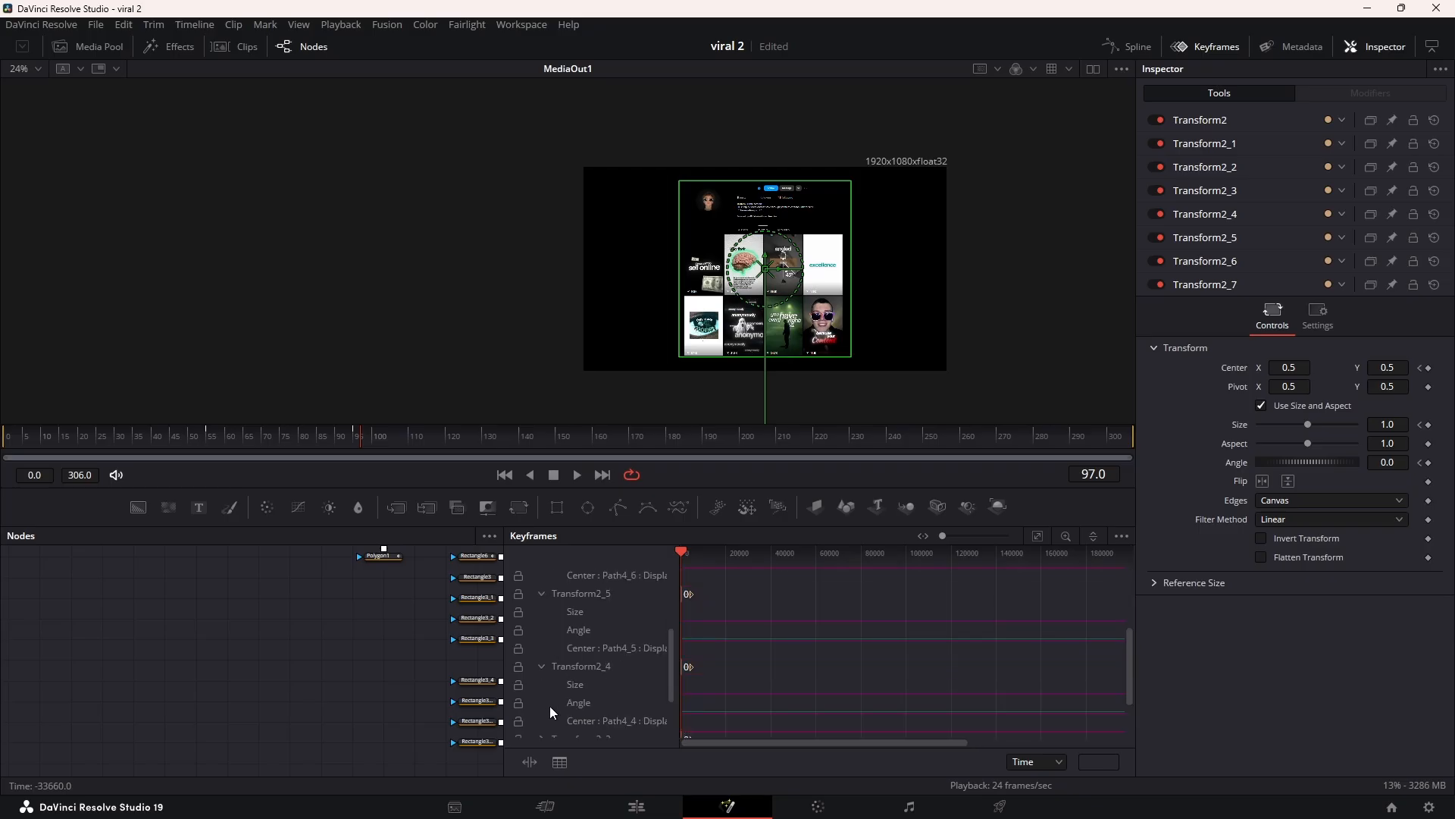
{"action": "scroll", "coordinate": [549, 705], "scroll_direction": "down", "scroll_amount": 2}
{"action": "left_click", "coordinate": [543, 632]}
{"action": "scroll", "coordinate": [552, 667], "scroll_direction": "down", "scroll_amount": 1}
{"action": "left_click", "coordinate": [543, 651]}
{"action": "left_click_drag", "start_coordinate": [468, 476], "coordinate": [468, 437]}
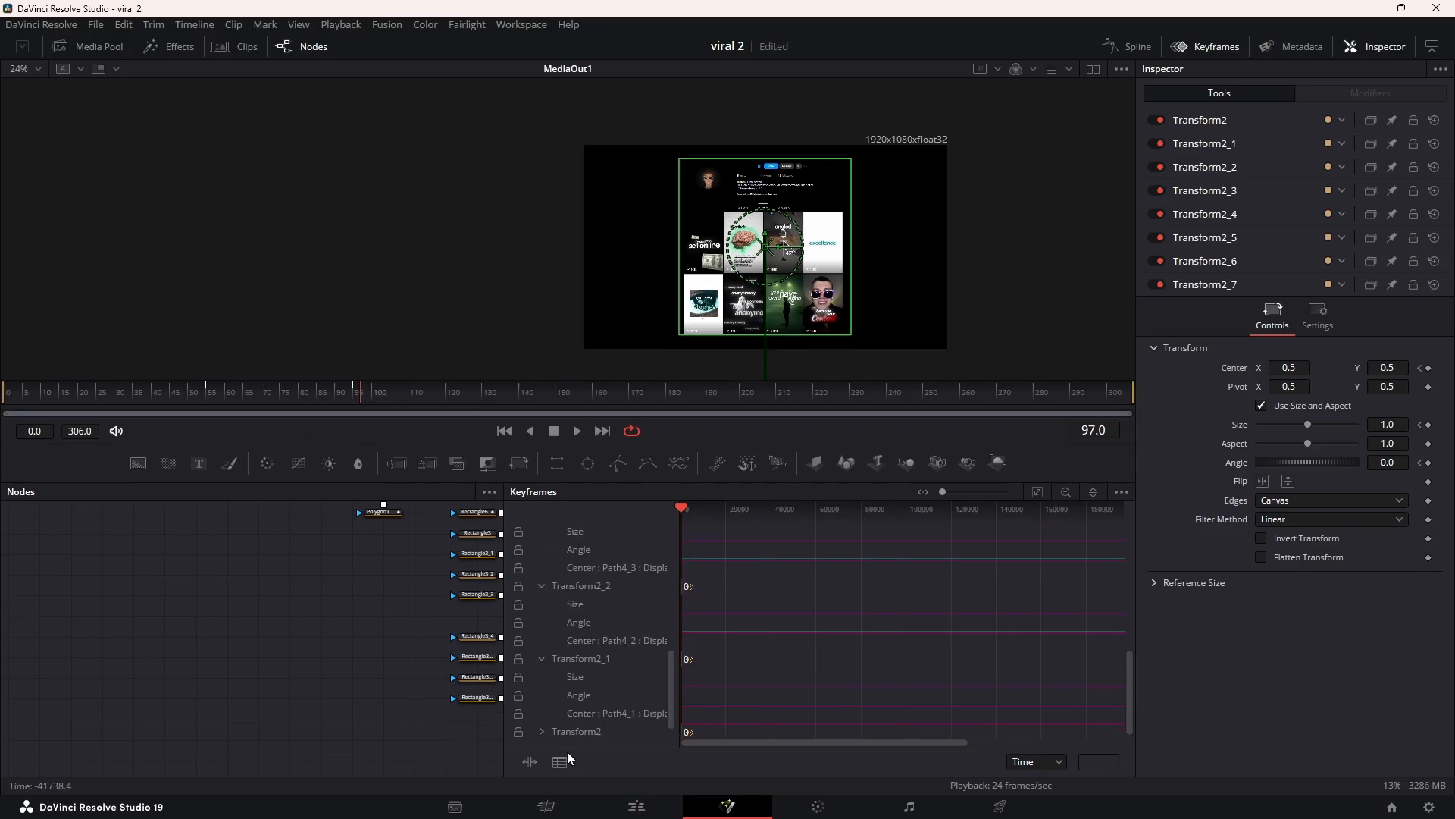
{"action": "scroll", "coordinate": [561, 739], "scroll_direction": "down", "scroll_amount": 2}
{"action": "left_click", "coordinate": [542, 732]}
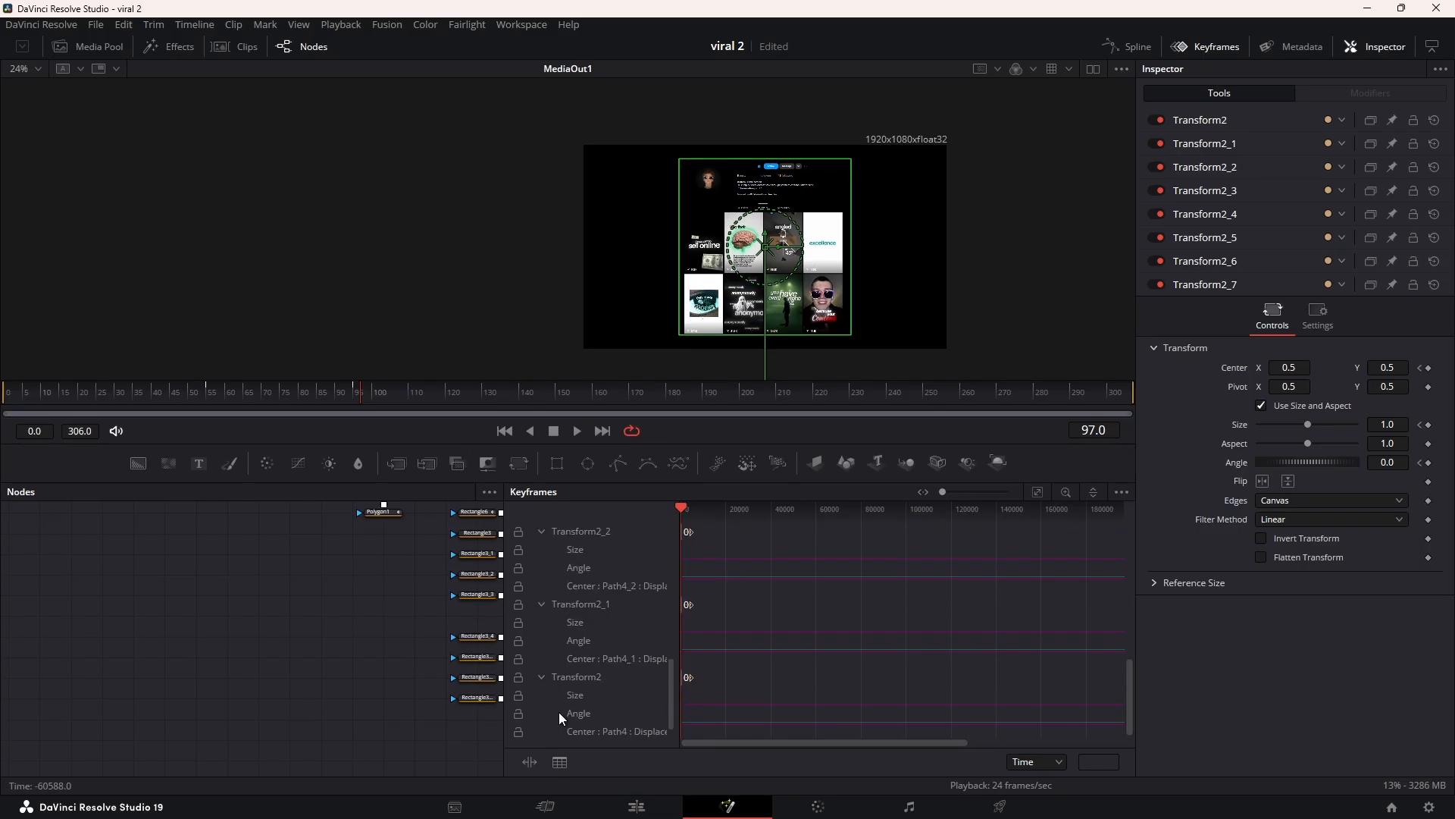
{"action": "left_click", "coordinate": [1038, 495]}
Step: Shift the keyframes of Transform2_1 to start at frame 58 and those of Transform2_2 to start at frame 61
{"action": "left_click_drag", "start_coordinate": [387, 630], "coordinate": [242, 621]}
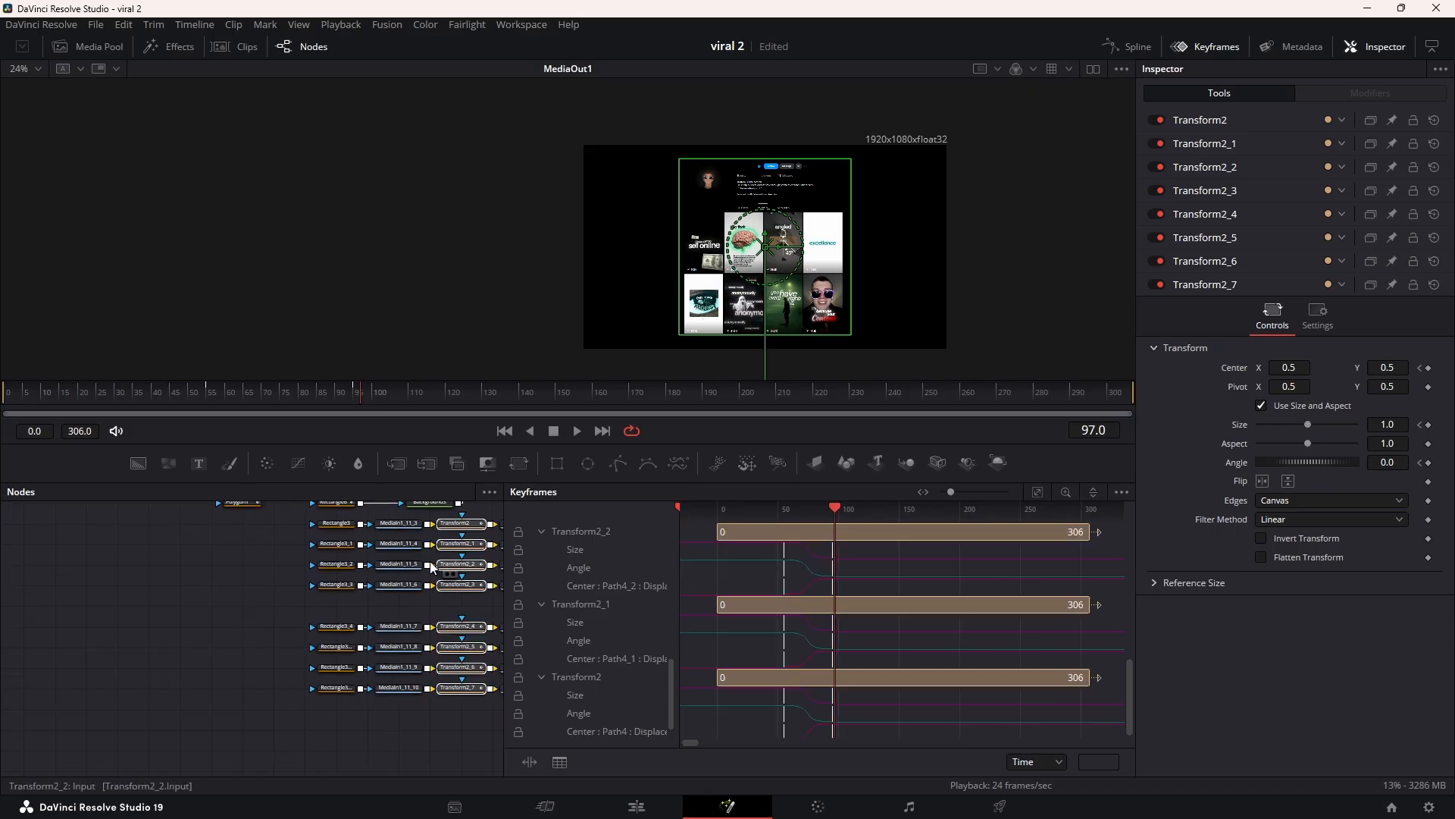
{"action": "scroll", "coordinate": [471, 531], "scroll_direction": "up", "scroll_amount": 2}
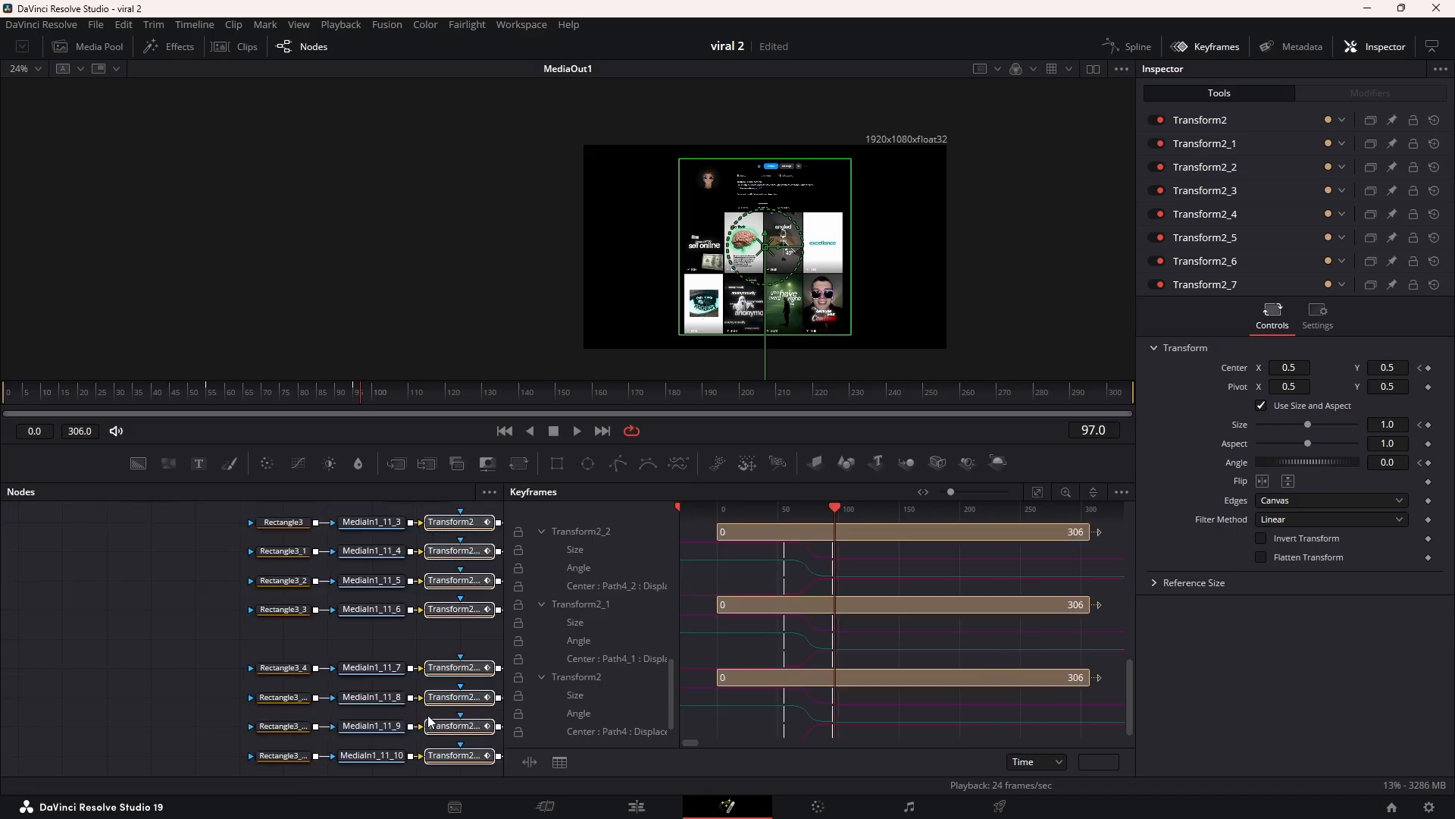
{"action": "left_click_drag", "start_coordinate": [415, 651], "coordinate": [290, 668]}
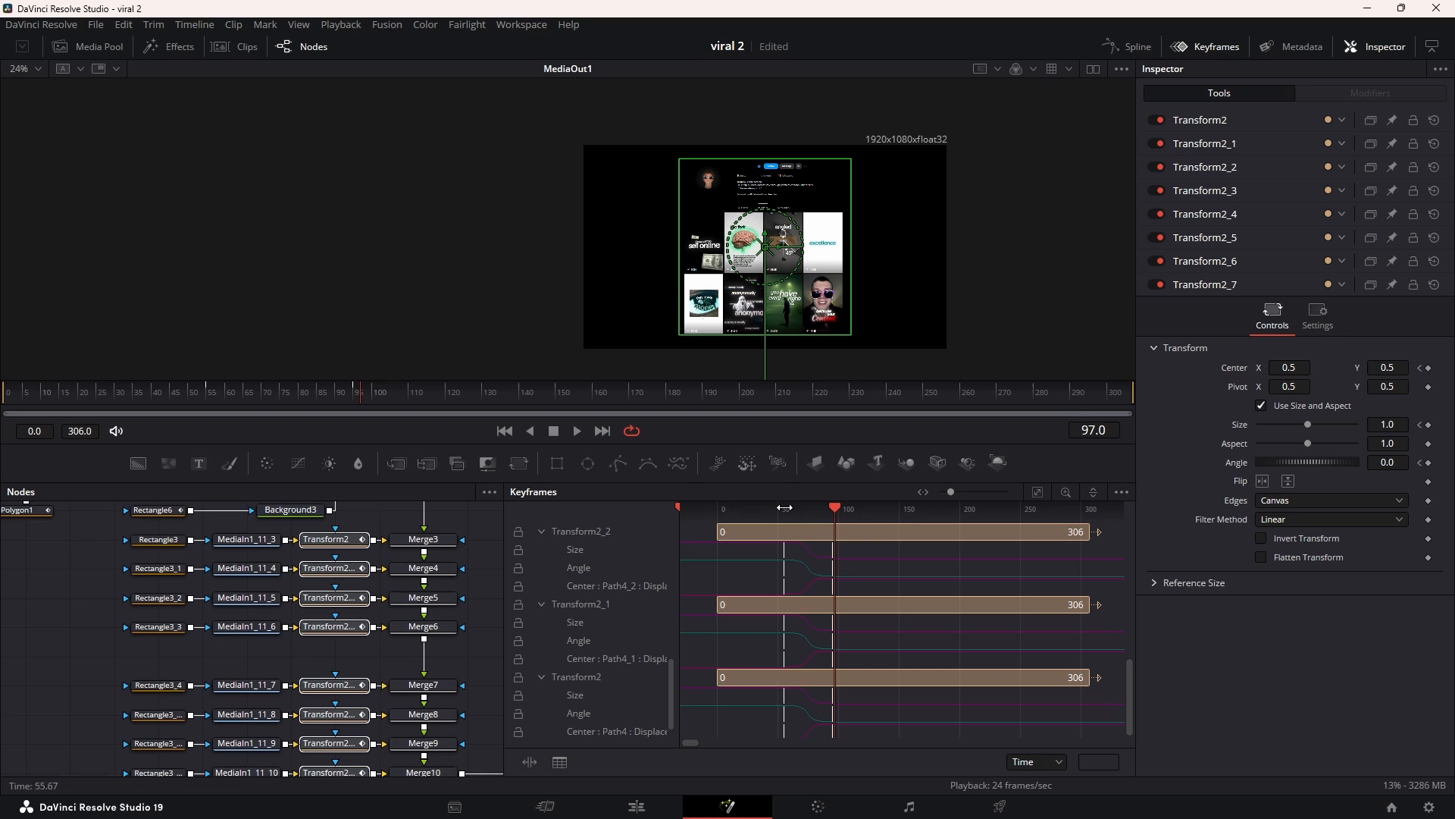
{"action": "left_click", "coordinate": [210, 388]}
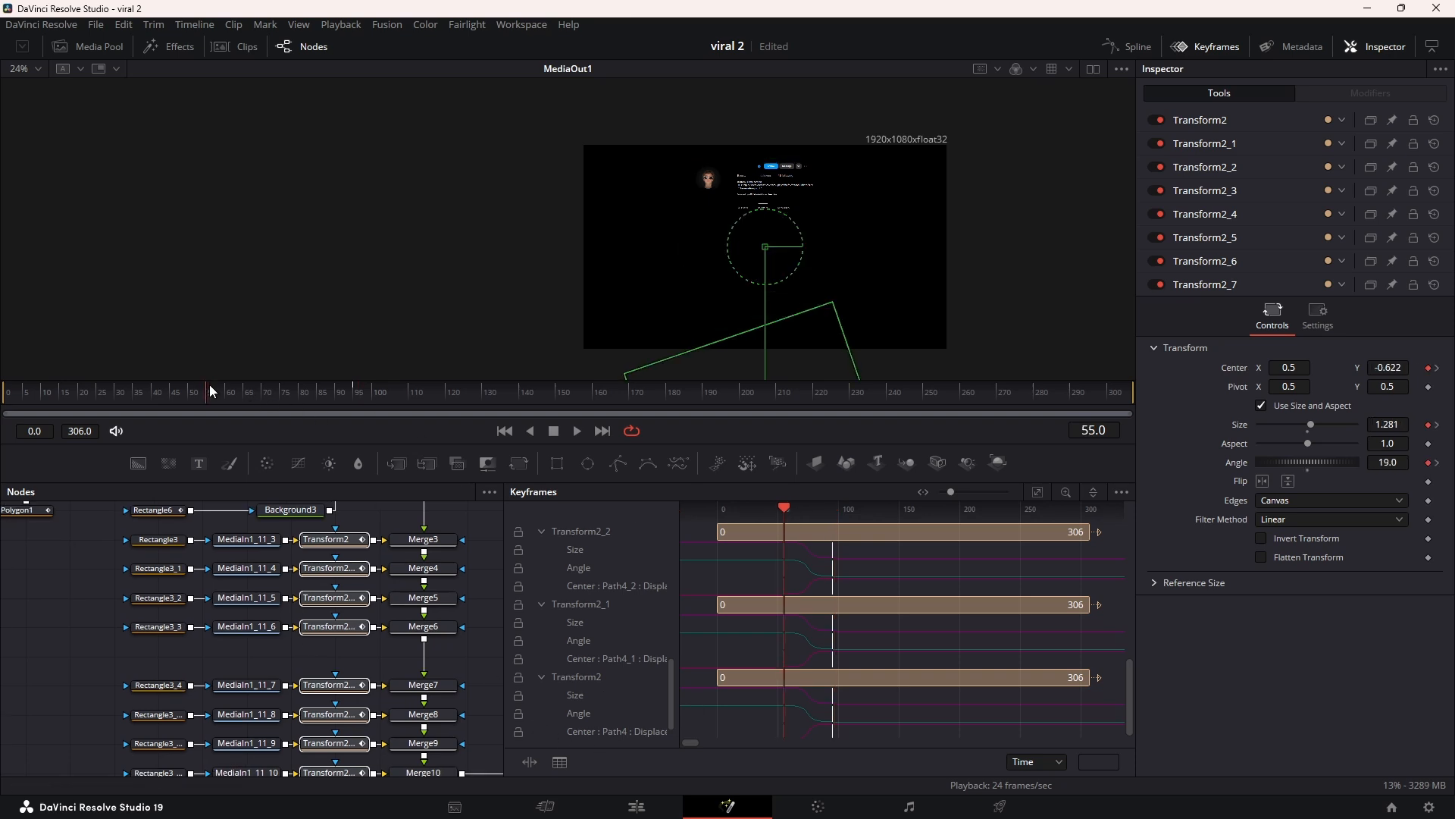
{"action": "key", "text": "Right"}
{"action": "key", "text": "Right"}
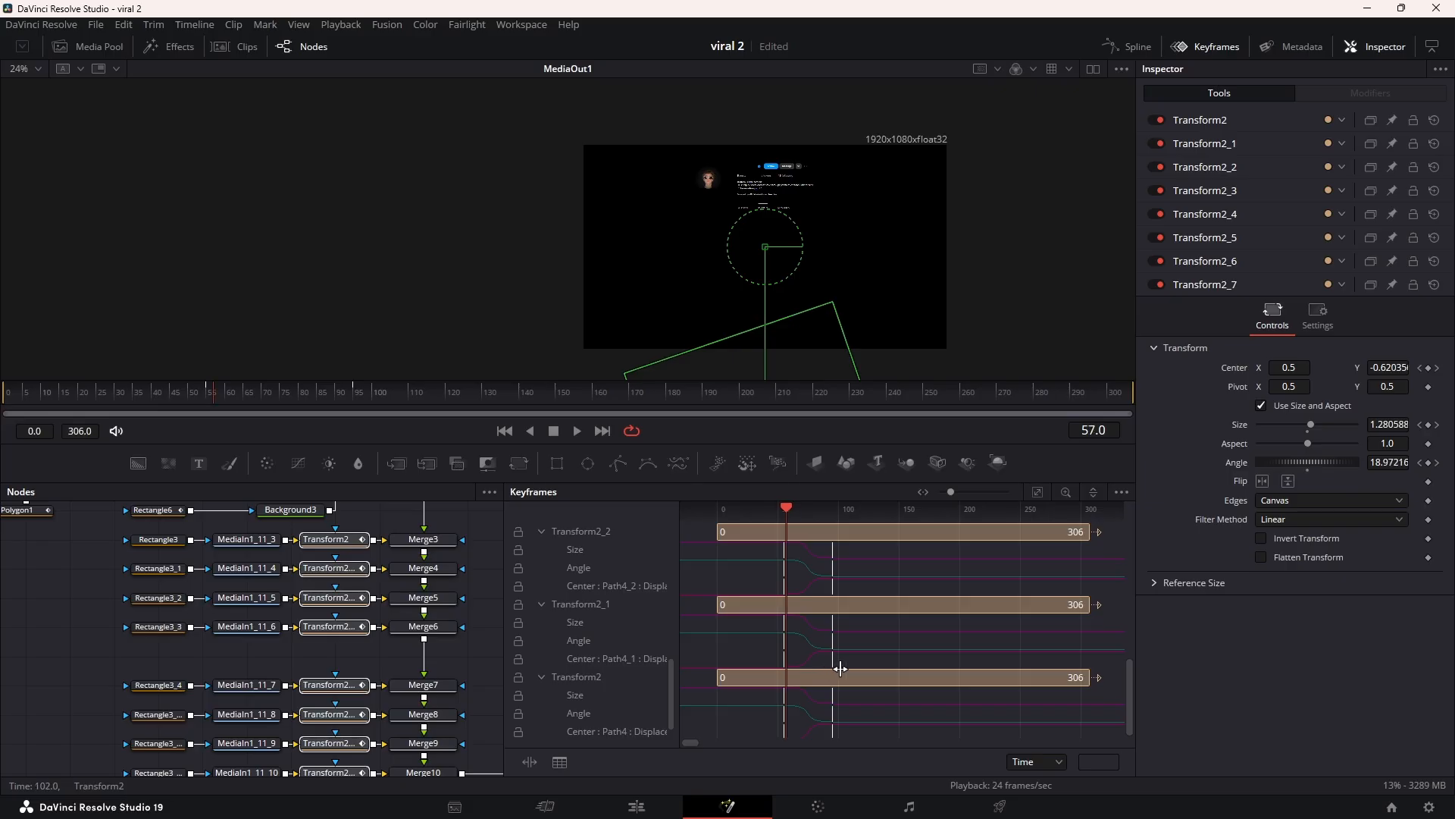
{"action": "key", "text": "Right"}
{"action": "left_click_drag", "start_coordinate": [758, 657], "coordinate": [788, 626]}
{"action": "key", "text": "Right"}
{"action": "key", "text": "Right"}
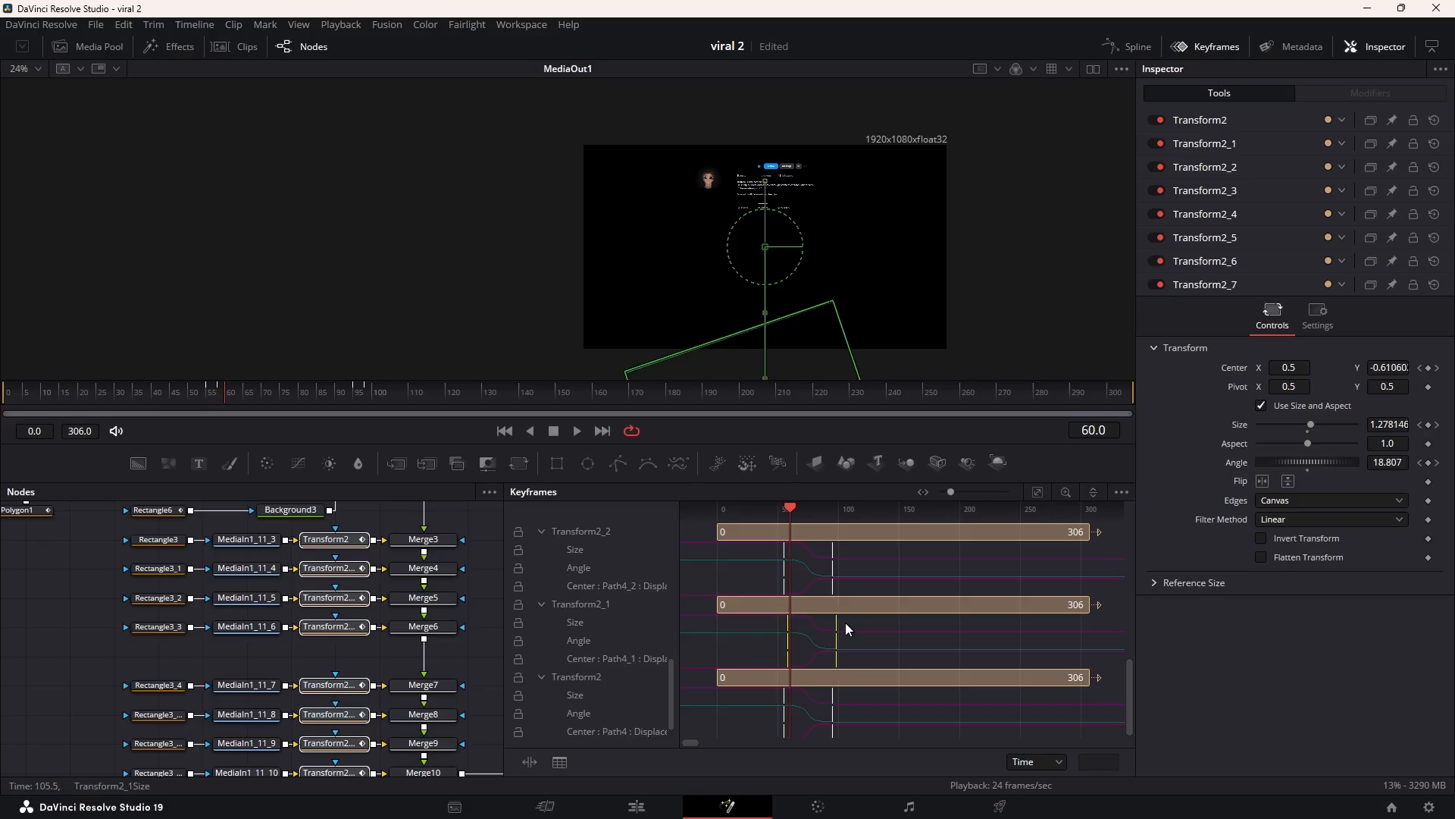
{"action": "key", "text": "Right"}
{"action": "left_click_drag", "start_coordinate": [779, 584], "coordinate": [779, 583]}
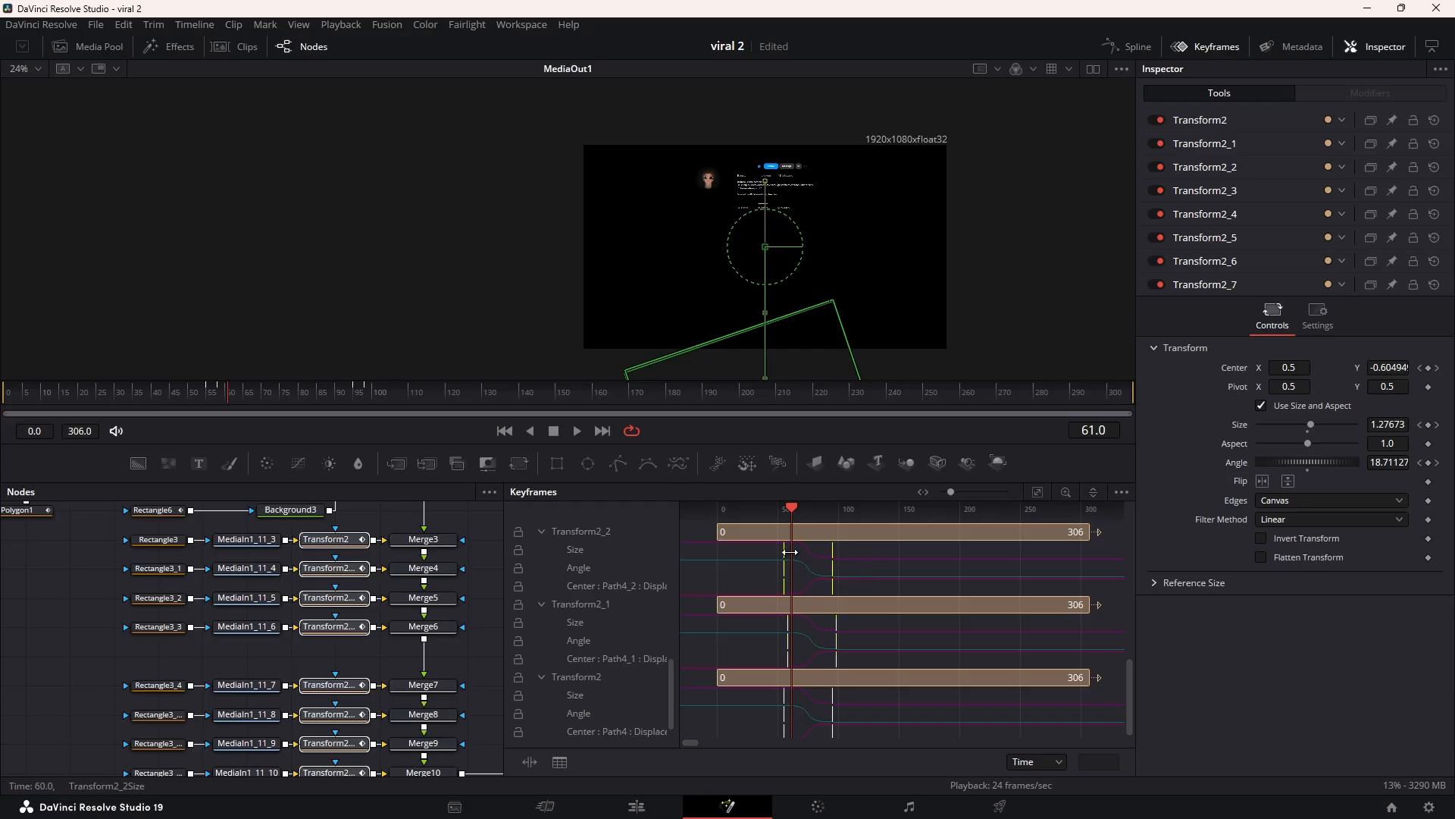
{"action": "key", "text": "Right"}
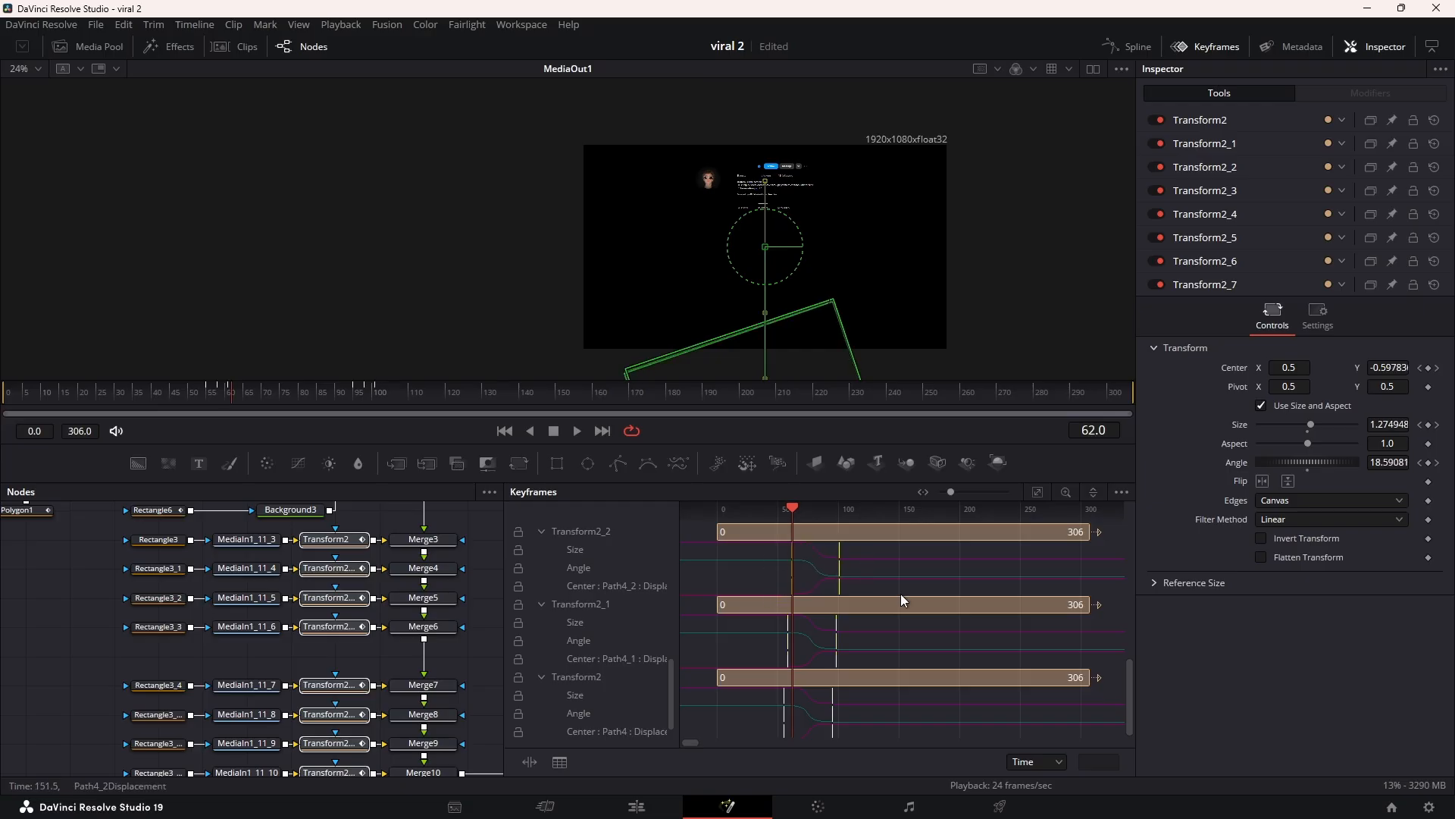
Step: Shift both of Transform2_3's keyframe sets so its animation starts at frame 64
{"action": "key", "text": "Right"}
{"action": "key", "text": "Right"}
{"action": "scroll", "coordinate": [898, 596], "scroll_direction": "up", "scroll_amount": 3}
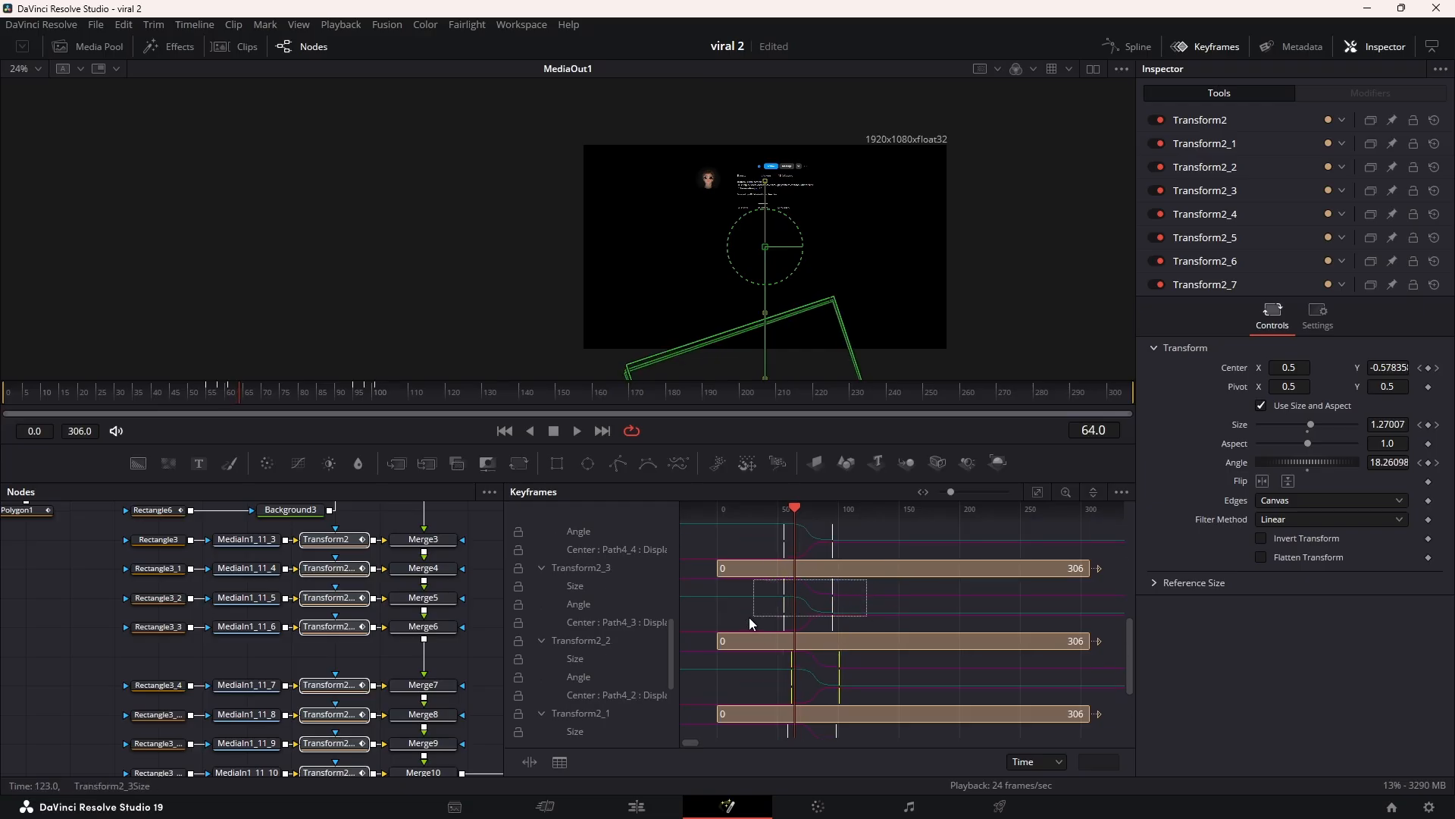
{"action": "left_click_drag", "start_coordinate": [749, 617], "coordinate": [794, 589]}
Step: Shift Transform2_4's keyframes to start at frame 67 and Transform2_5's to start at frame 70
{"action": "key", "text": "Right"}
{"action": "key", "text": "Right"}
{"action": "key", "text": "Right"}
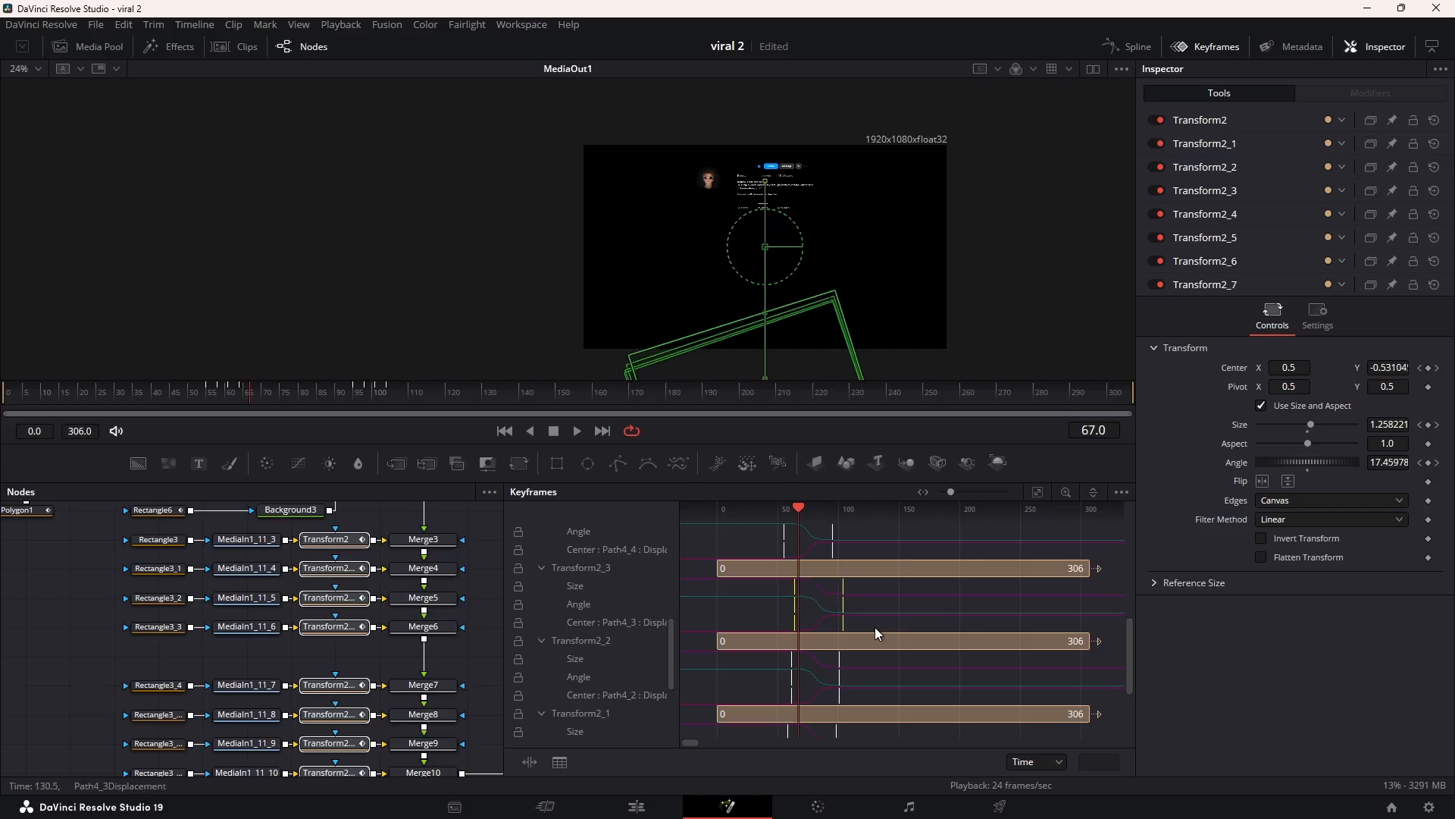
{"action": "scroll", "coordinate": [872, 622], "scroll_direction": "up", "scroll_amount": 1}
{"action": "key", "text": "Right"}
{"action": "key", "text": "Right"}
{"action": "key", "text": "Right"}
{"action": "key", "text": "Right"}
{"action": "key", "text": "Right"}
{"action": "scroll", "coordinate": [858, 607], "scroll_direction": "up", "scroll_amount": 3}
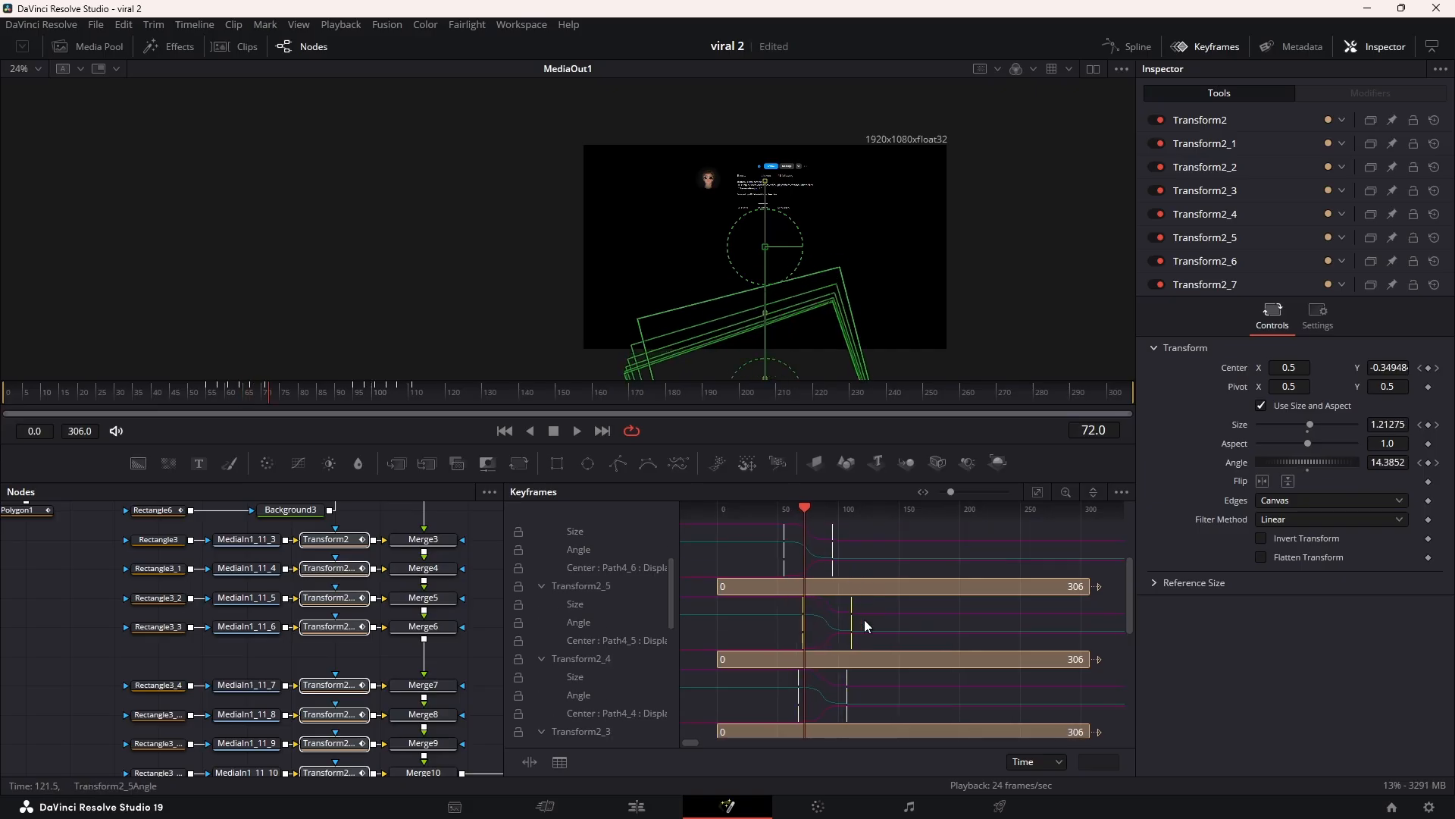
Step: Shift Transform2_6's keyframes to start at frame 73 and Transform2_7's to start at frame 76, and close the keyframe editor
{"action": "key", "text": "Right"}
{"action": "key", "text": "Right"}
{"action": "key", "text": "Right"}
{"action": "key", "text": "Right"}
{"action": "scroll", "coordinate": [841, 580], "scroll_direction": "up", "scroll_amount": 2}
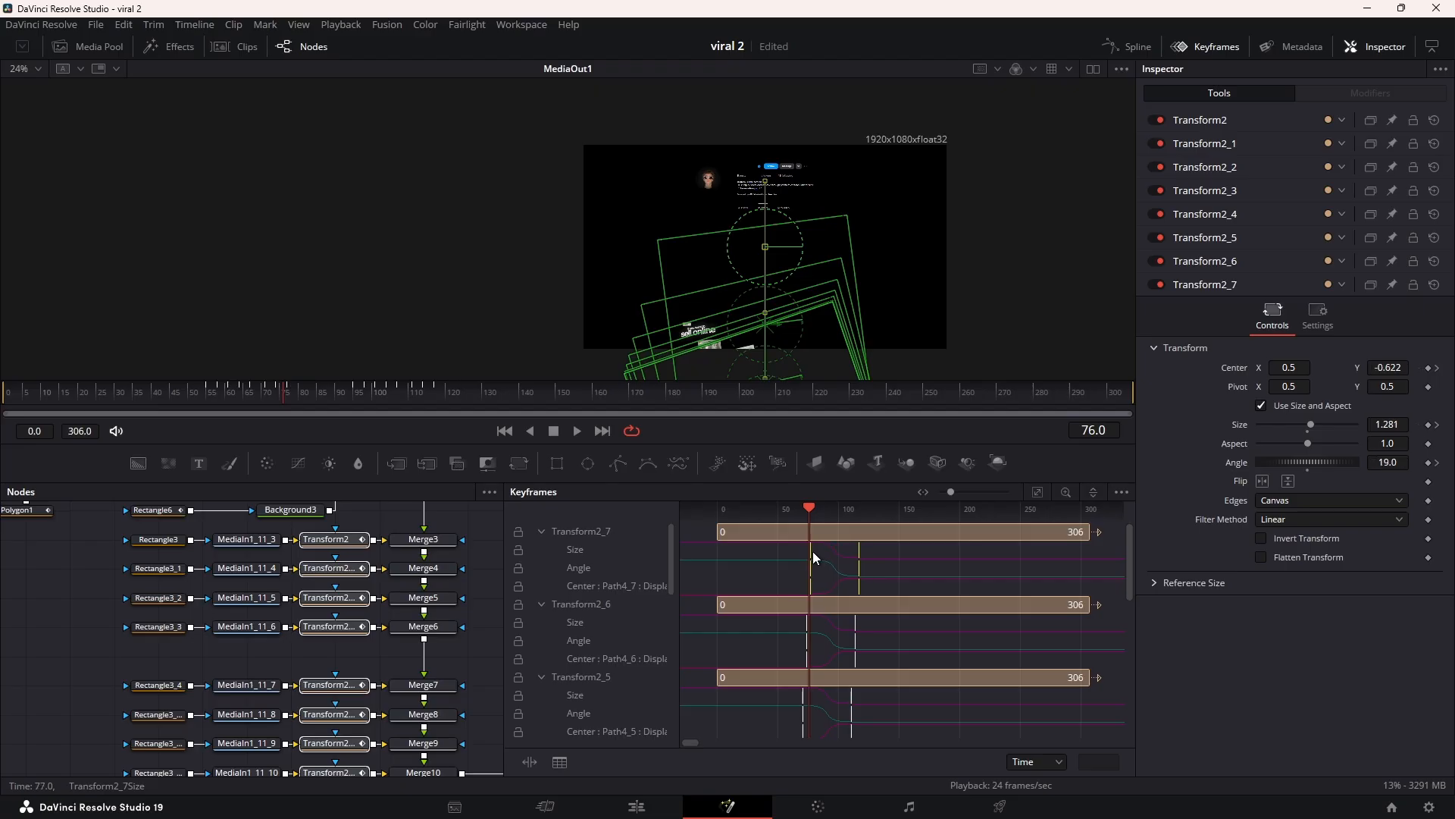
{"action": "key", "text": "Right"}
{"action": "key", "text": "Right"}
{"action": "key", "text": "Right"}
{"action": "left_click", "coordinate": [1205, 47]}
{"action": "left_click", "coordinate": [897, 609]}
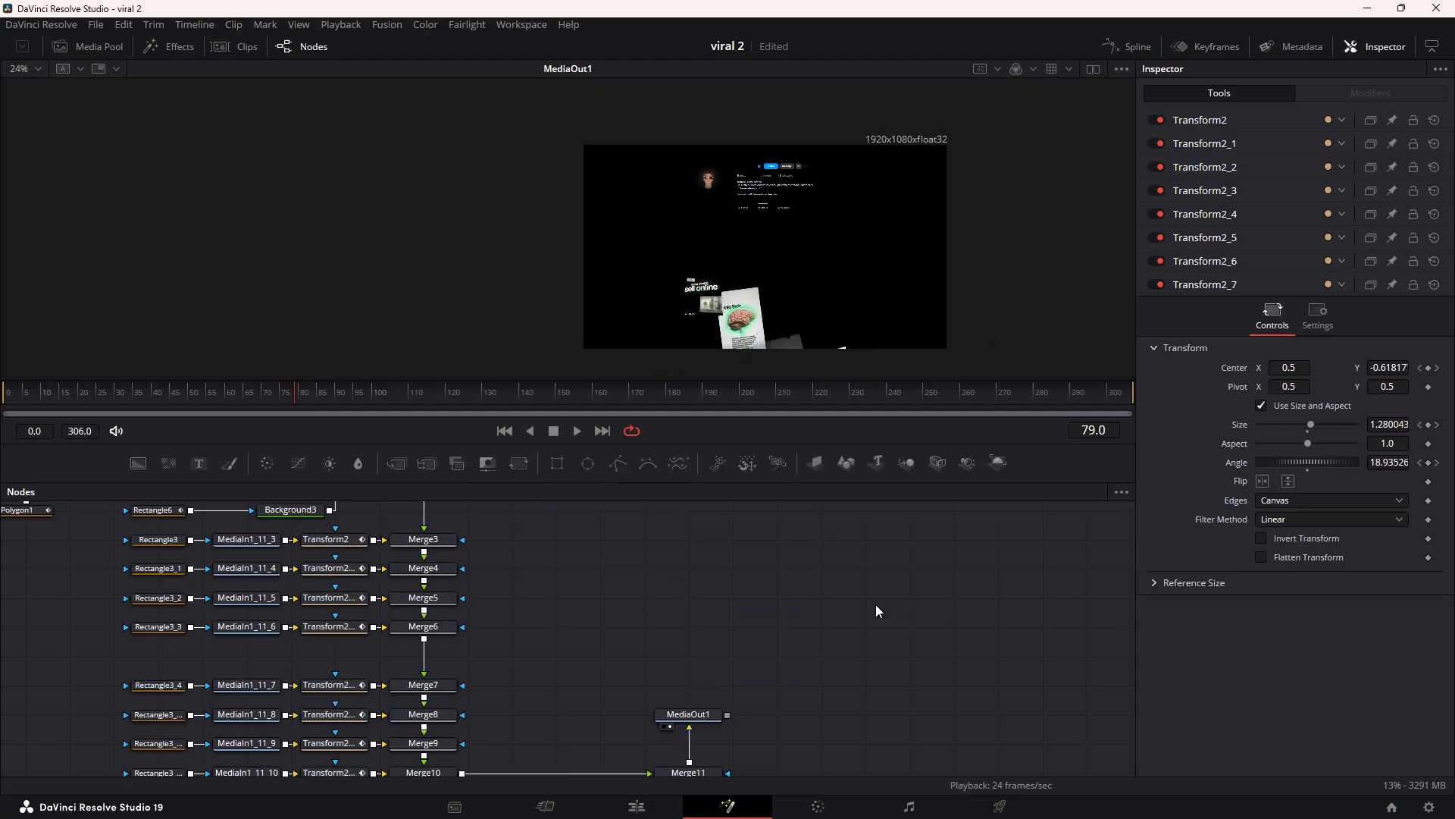
Step: Play back the staggered entrance of all eight tiles, replaying it from about frame 60
{"action": "left_click_drag", "start_coordinate": [206, 391], "coordinate": [51, 391]}
{"action": "key", "text": "space"}
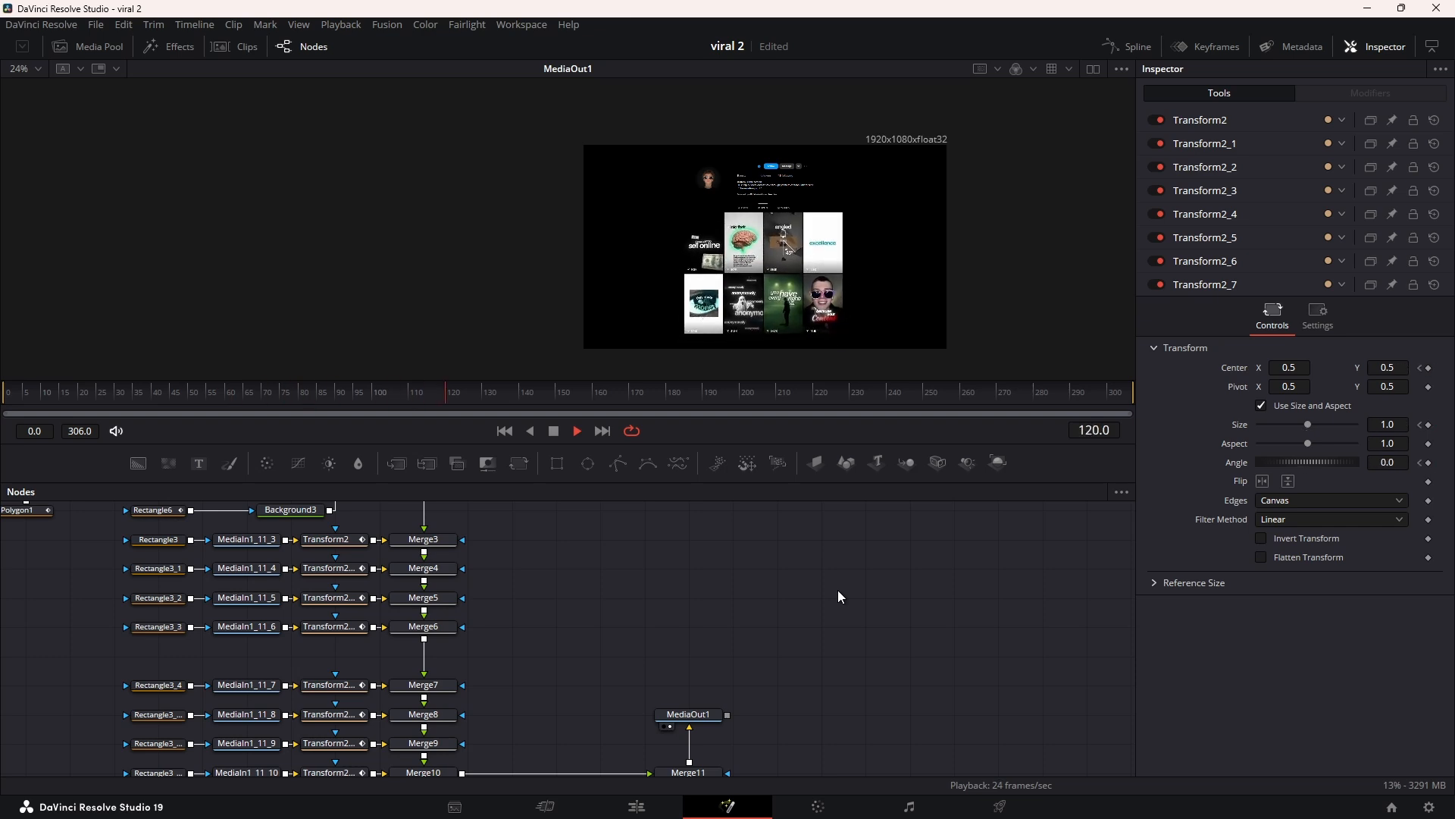
{"action": "left_click", "coordinate": [225, 394]}
{"action": "key", "text": "space"}
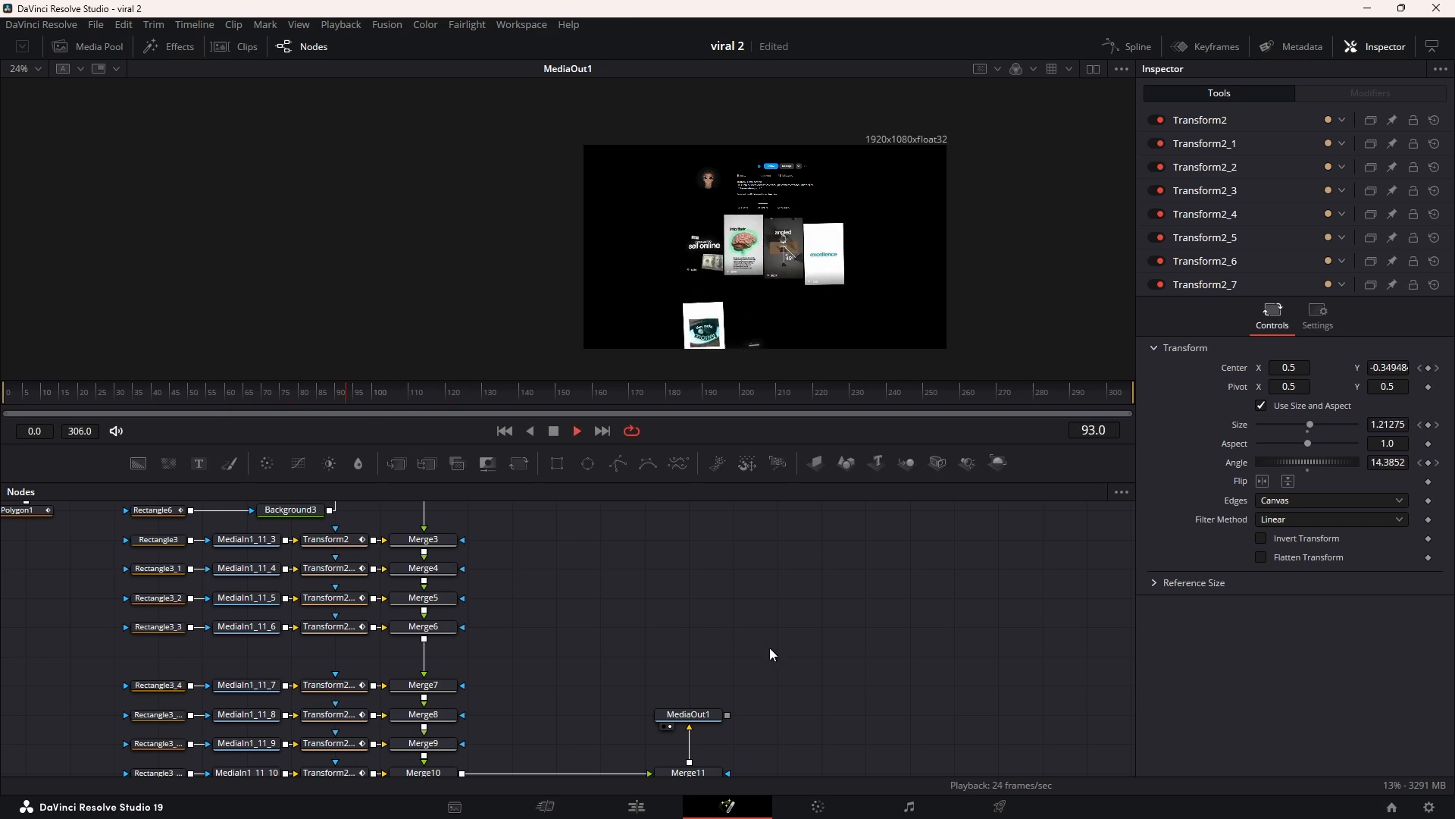
{"action": "key", "text": "space"}
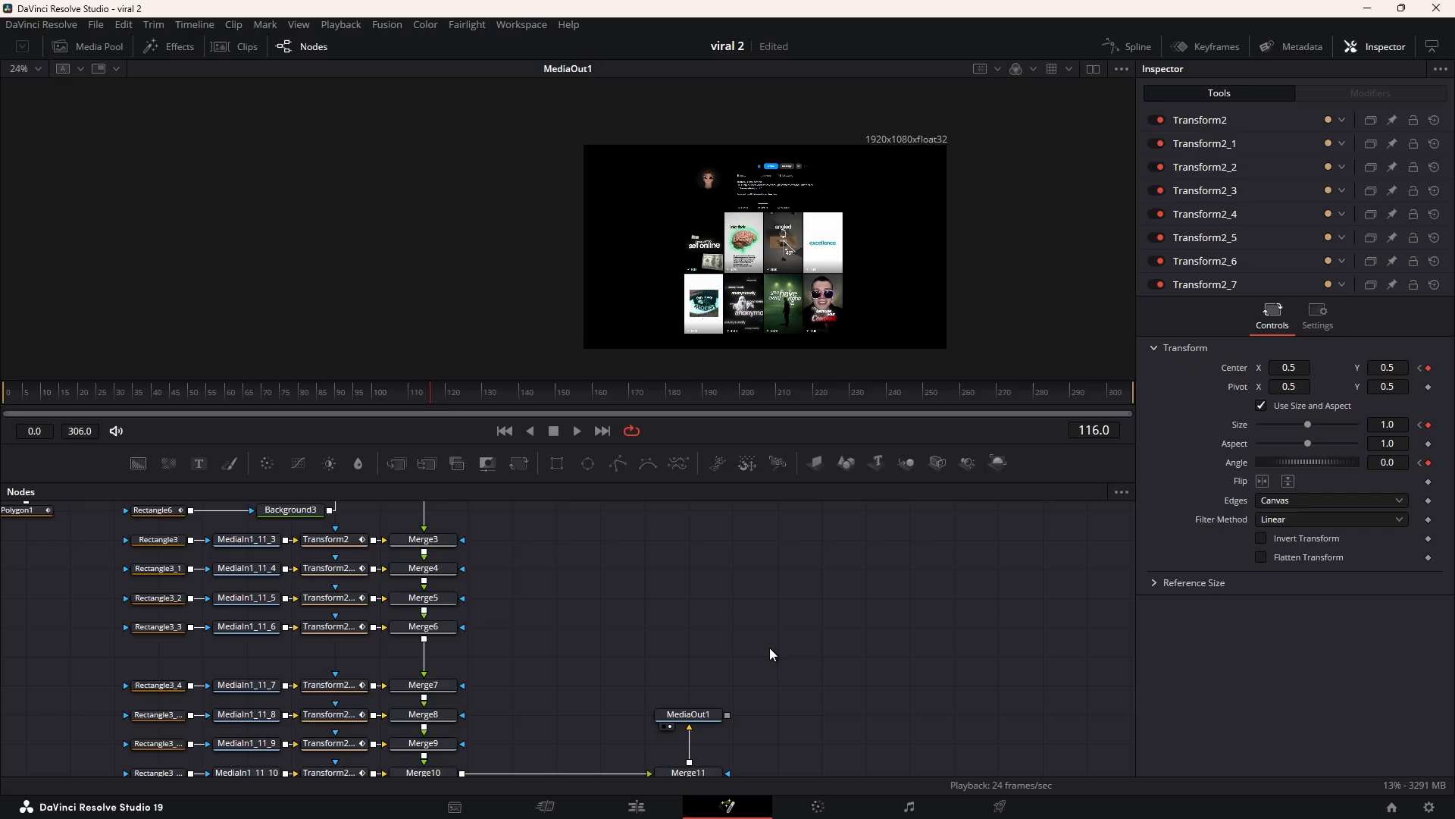
Step: Insert a DVE node between Merge10 and Merge11
{"action": "left_click_drag", "start_coordinate": [764, 629], "coordinate": [802, 529]}
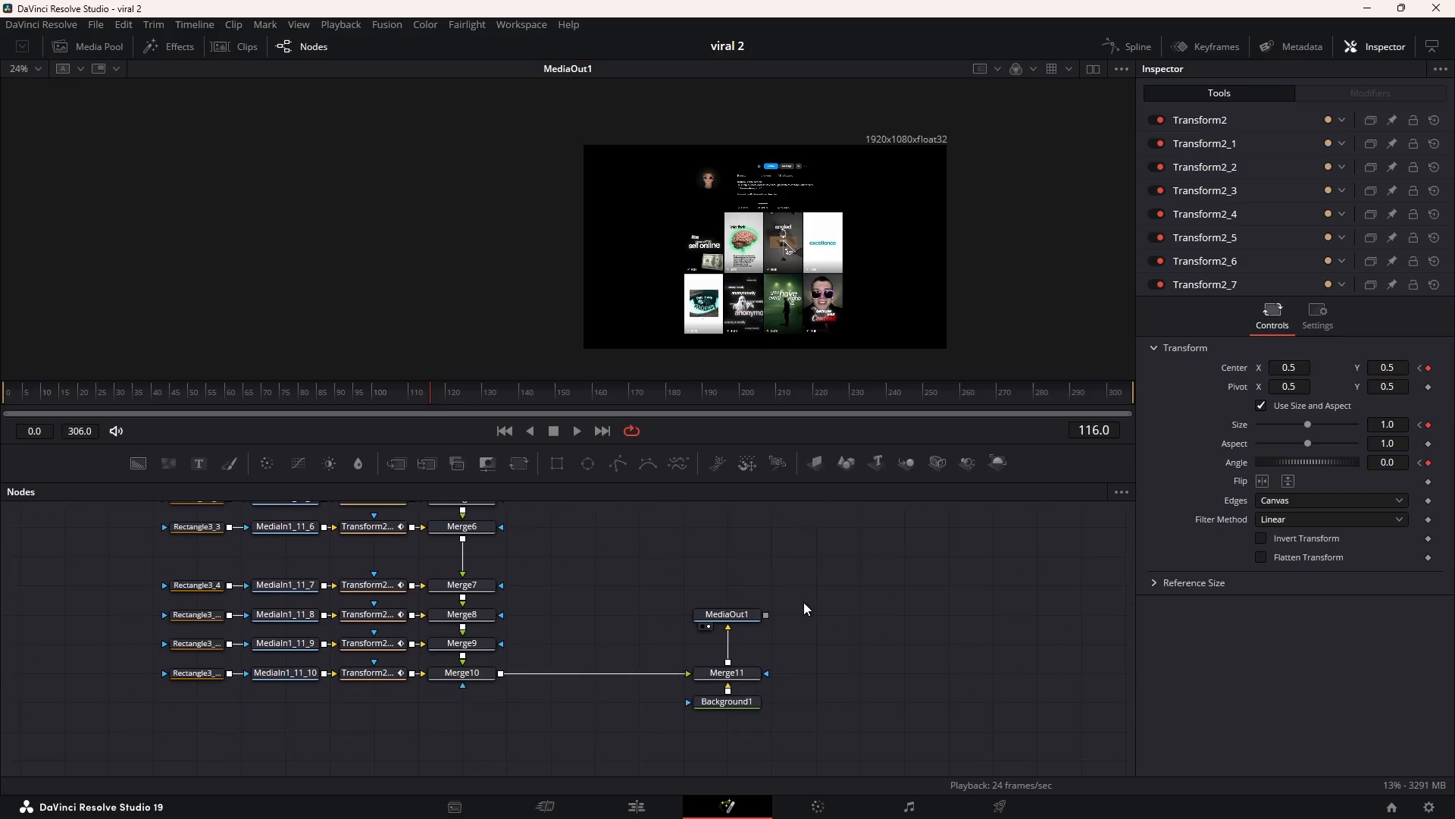
{"action": "left_click", "coordinate": [470, 674]}
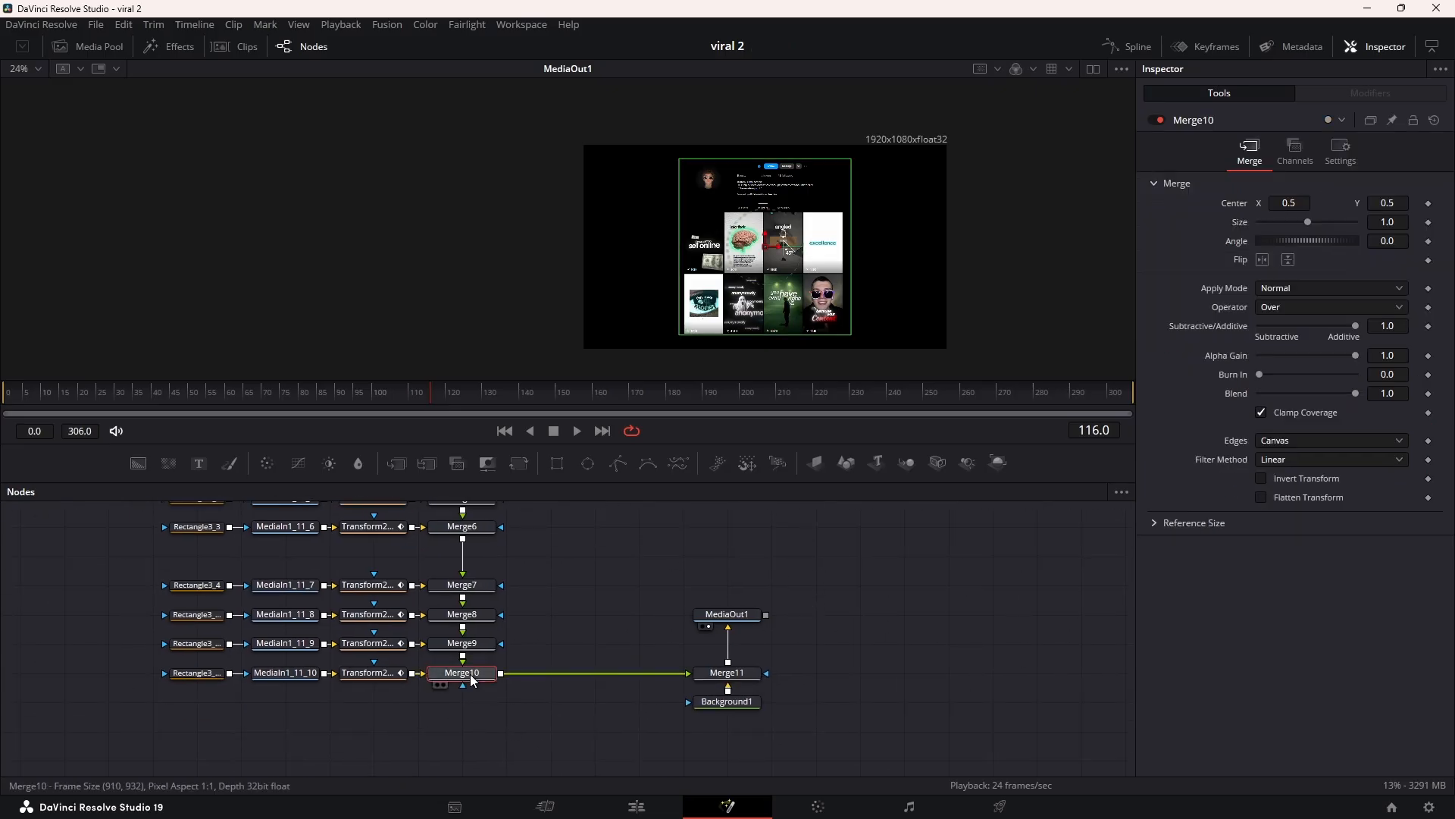
{"action": "key", "text": "shift+space"}
{"action": "type", "text": "dve"}
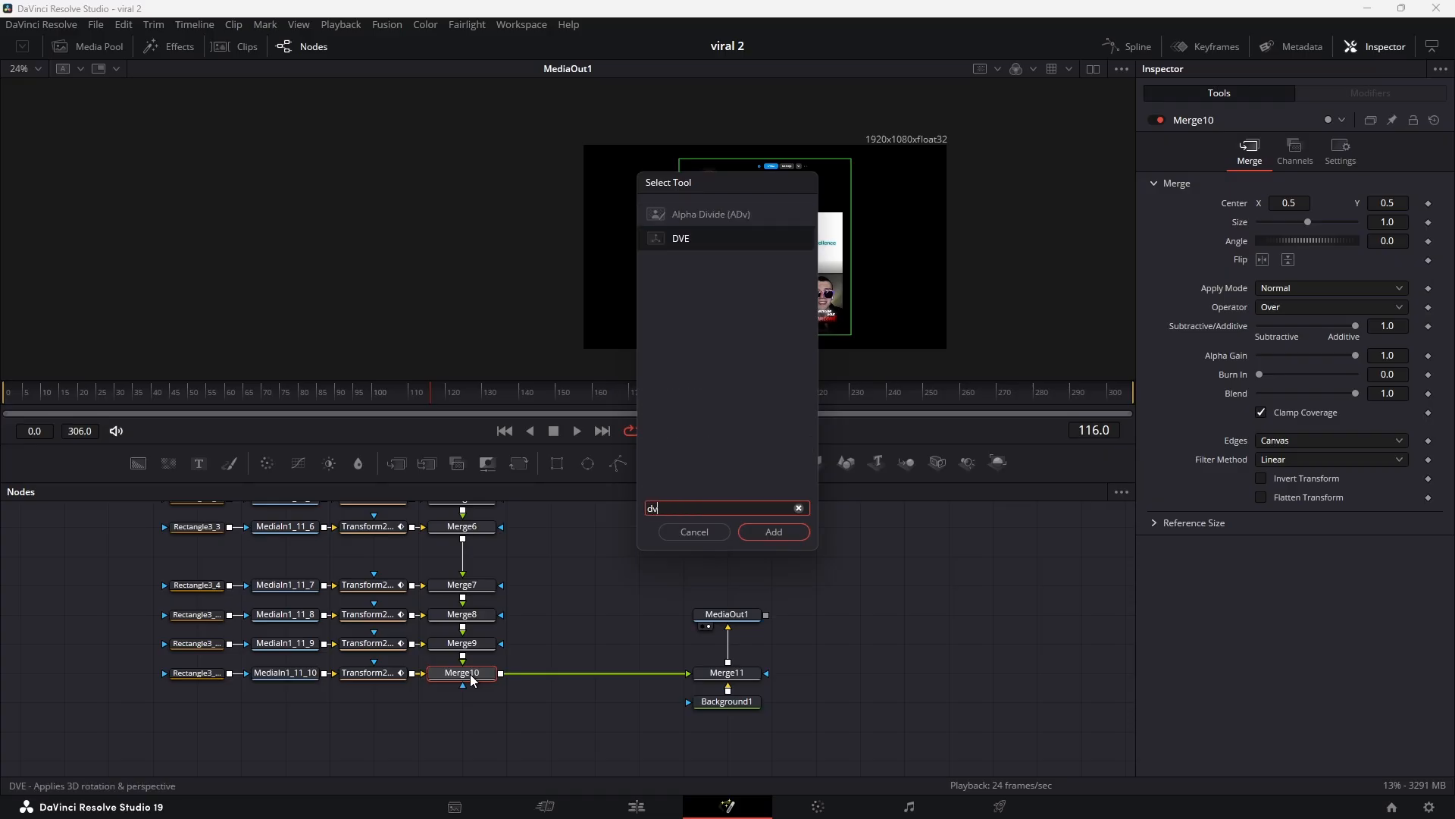
{"action": "left_click", "coordinate": [795, 531]}
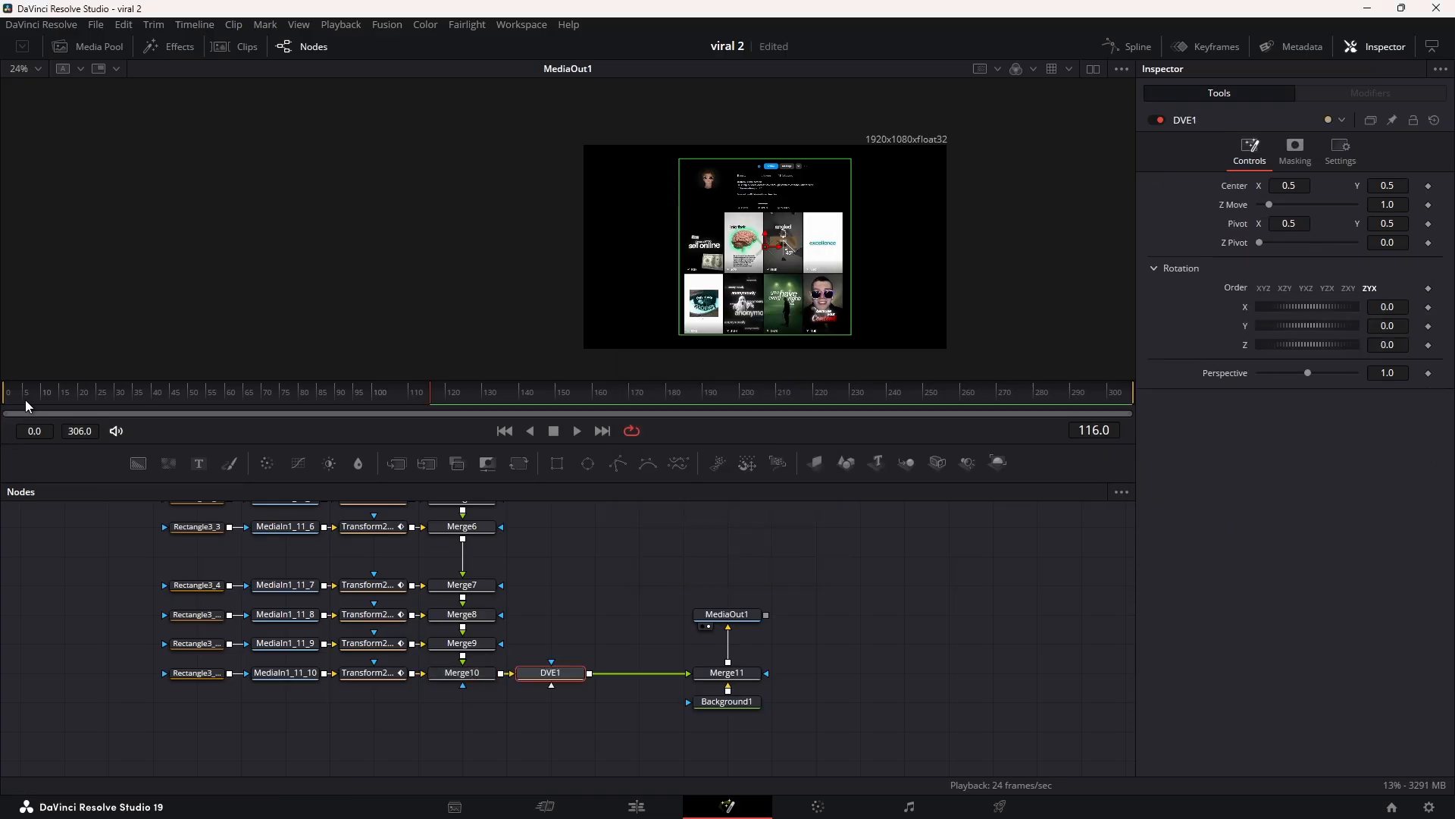
Step: At frame 0, keyframe DVE1's X rotation, Z Move and Pivot, and move the playhead to frame 35
{"action": "left_click_drag", "start_coordinate": [30, 407], "coordinate": [9, 410]}
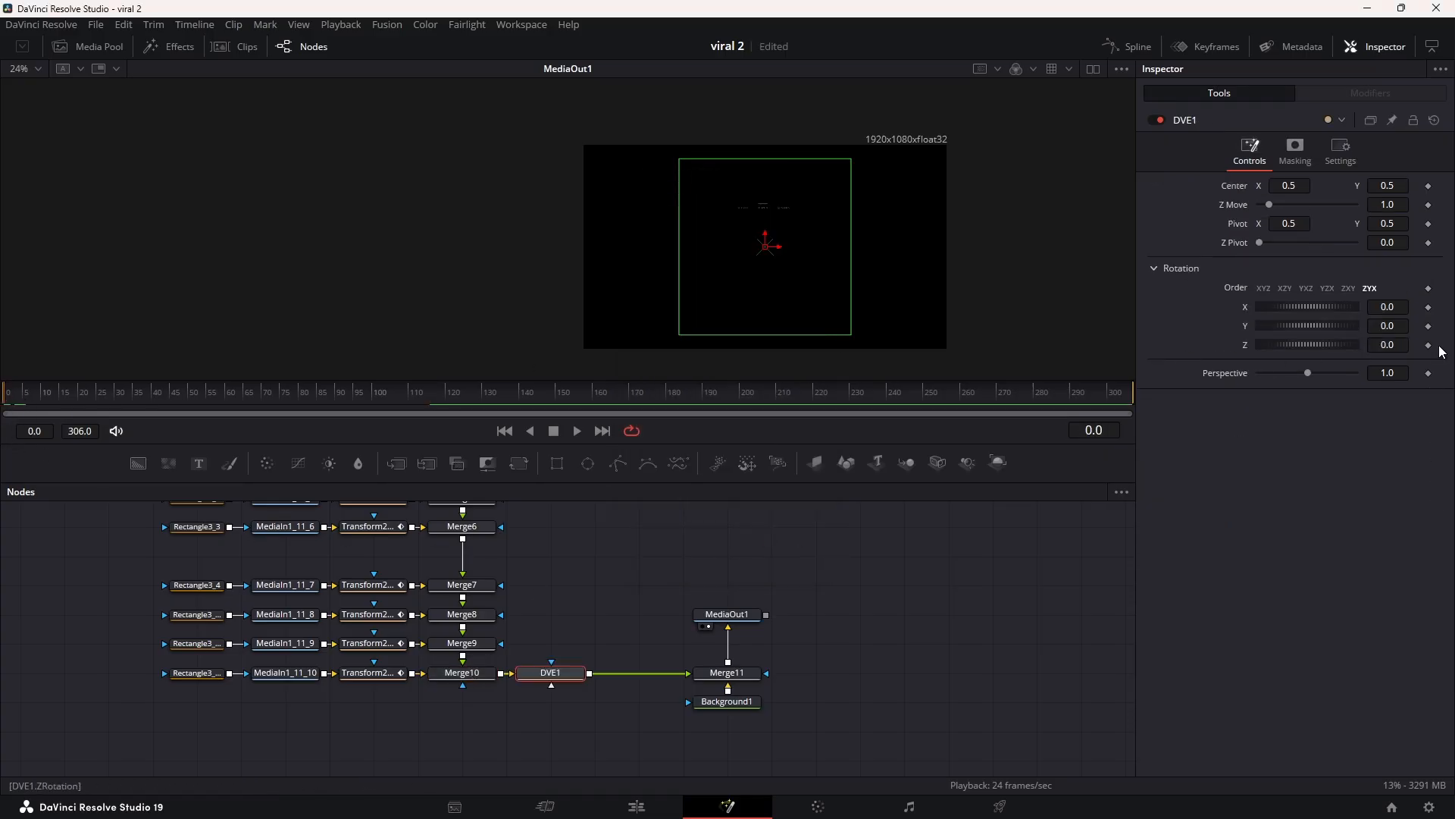
{"action": "left_click", "coordinate": [1428, 307]}
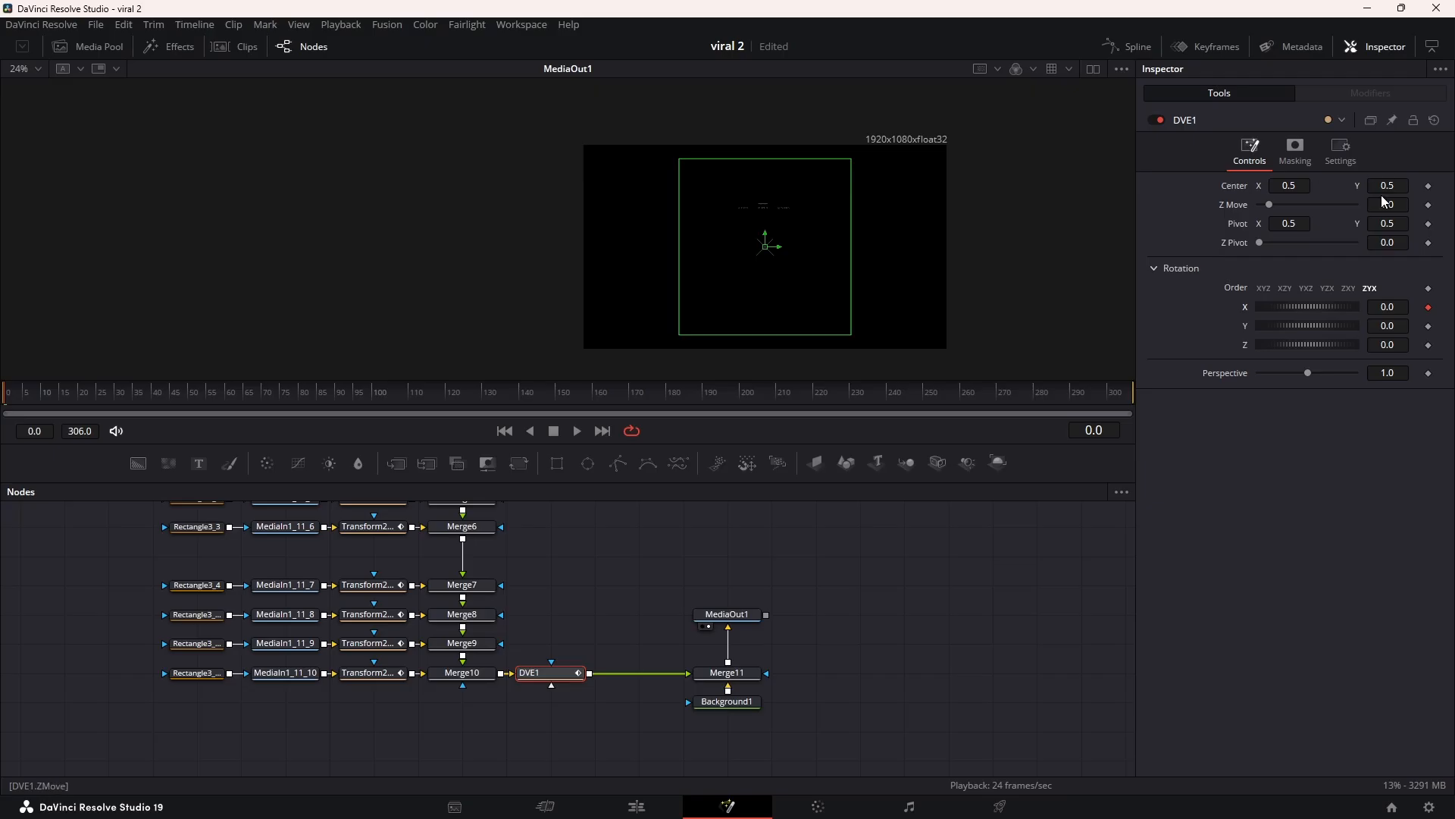
{"action": "left_click", "coordinate": [1428, 224]}
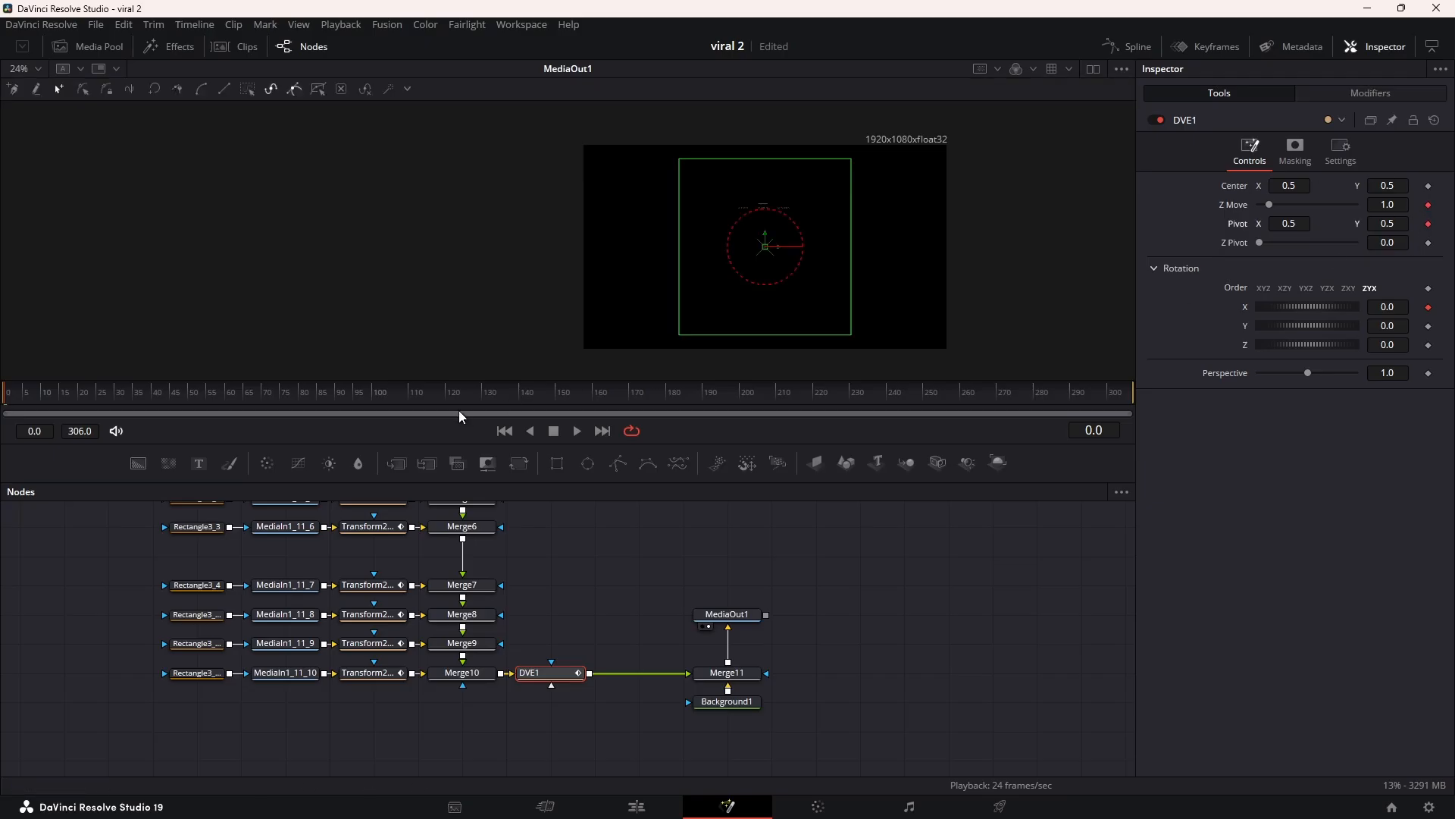
{"action": "left_click_drag", "start_coordinate": [25, 400], "coordinate": [137, 398]}
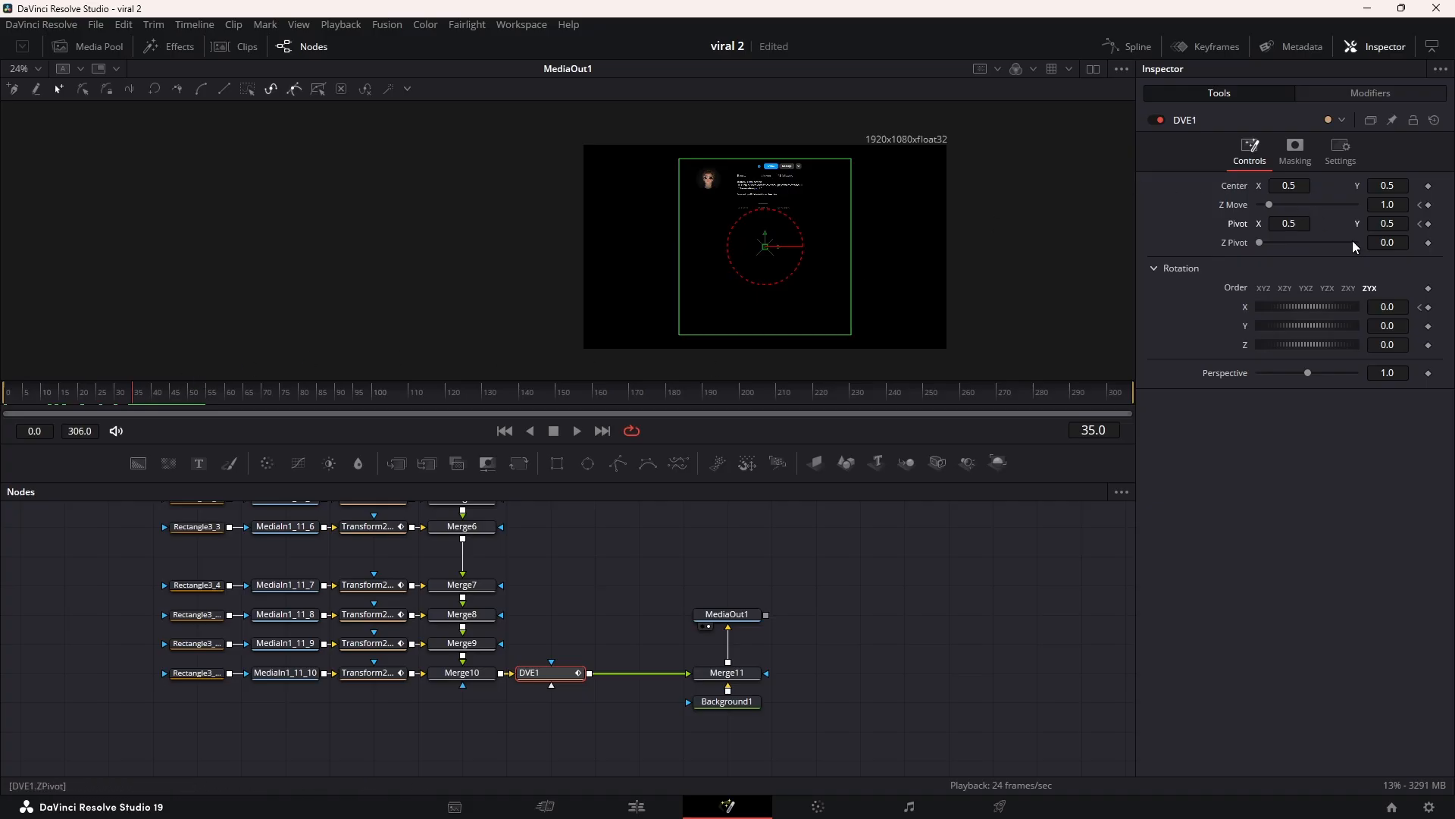
Step: At frame 35, keyframe DVE1's Z Move, Pivot and X rotation, and return to the keyframe at frame 0
{"action": "left_click", "coordinate": [1428, 204]}
{"action": "left_click", "coordinate": [1428, 224]}
{"action": "left_click", "coordinate": [1420, 224]}
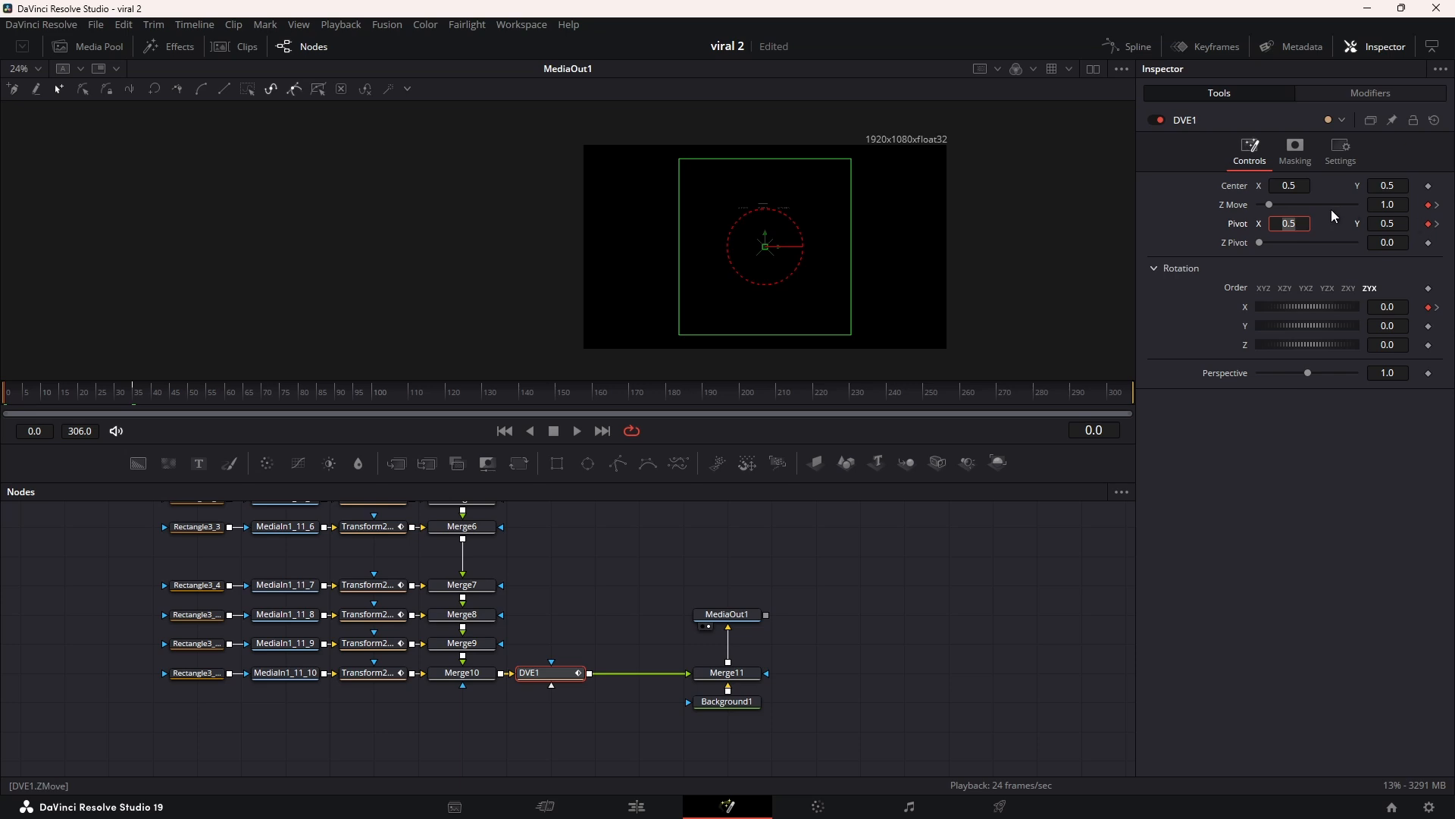
Step: At frame 0, set DVE1's Z Move to 0.5, tilt it with a negative X rotation and raise its Pivot Y
{"action": "scroll", "coordinate": [1392, 205], "scroll_direction": "down", "scroll_amount": 6}
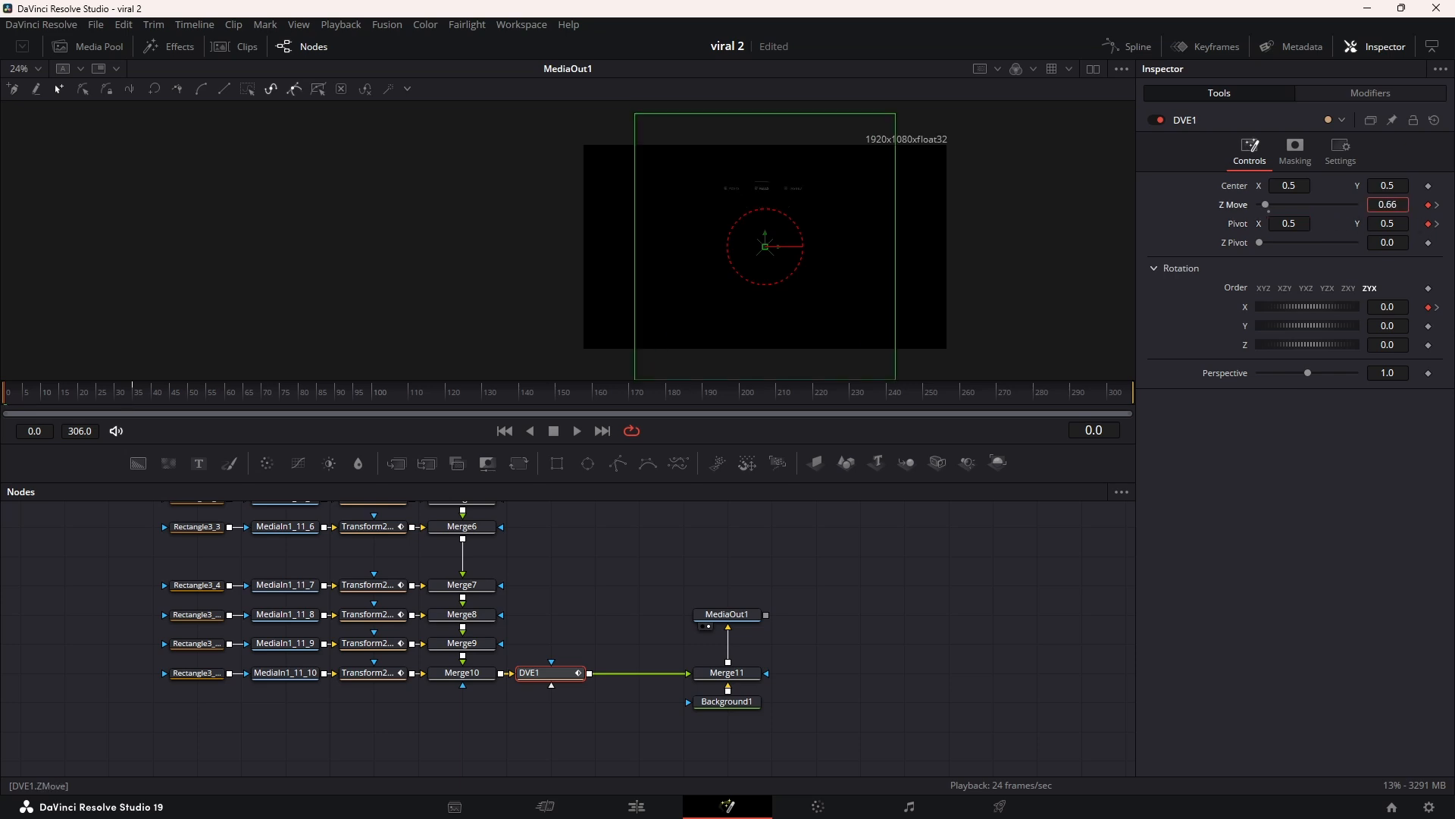
{"action": "scroll", "coordinate": [1384, 306], "scroll_direction": "down", "scroll_amount": 10}
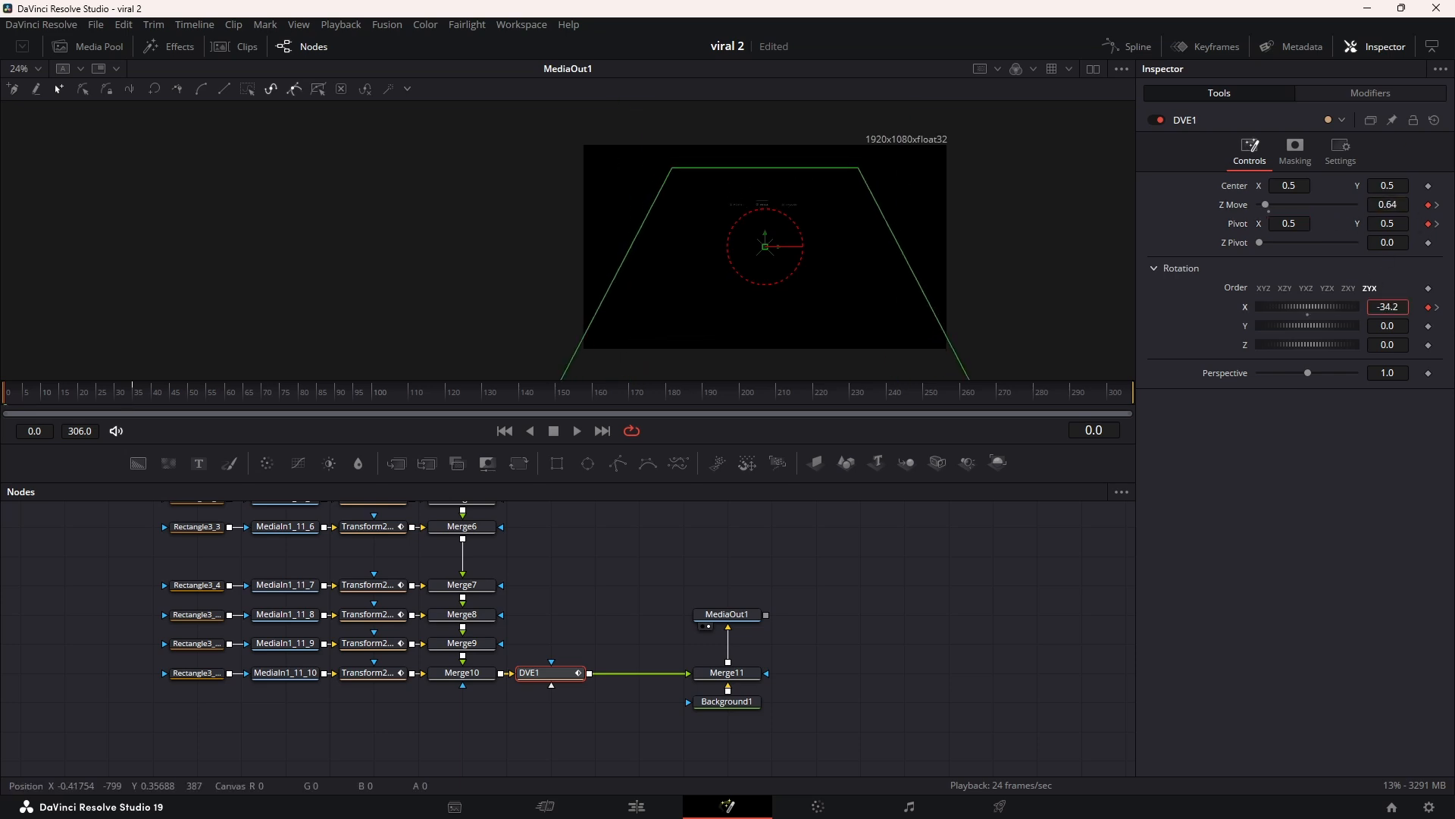
{"action": "scroll", "coordinate": [1393, 206], "scroll_direction": "down", "scroll_amount": 4}
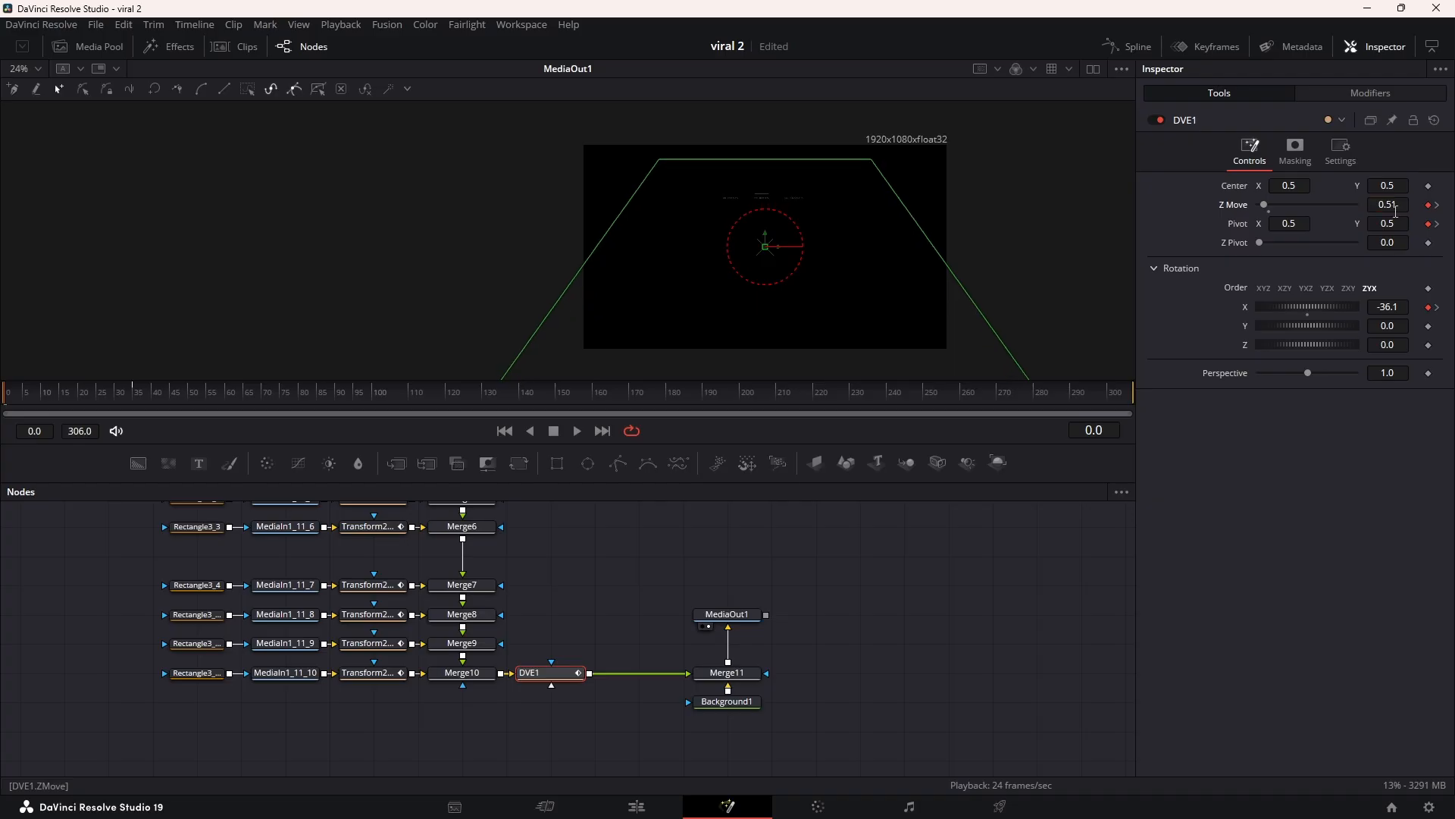
{"action": "scroll", "coordinate": [1397, 223], "scroll_direction": "up", "scroll_amount": 10}
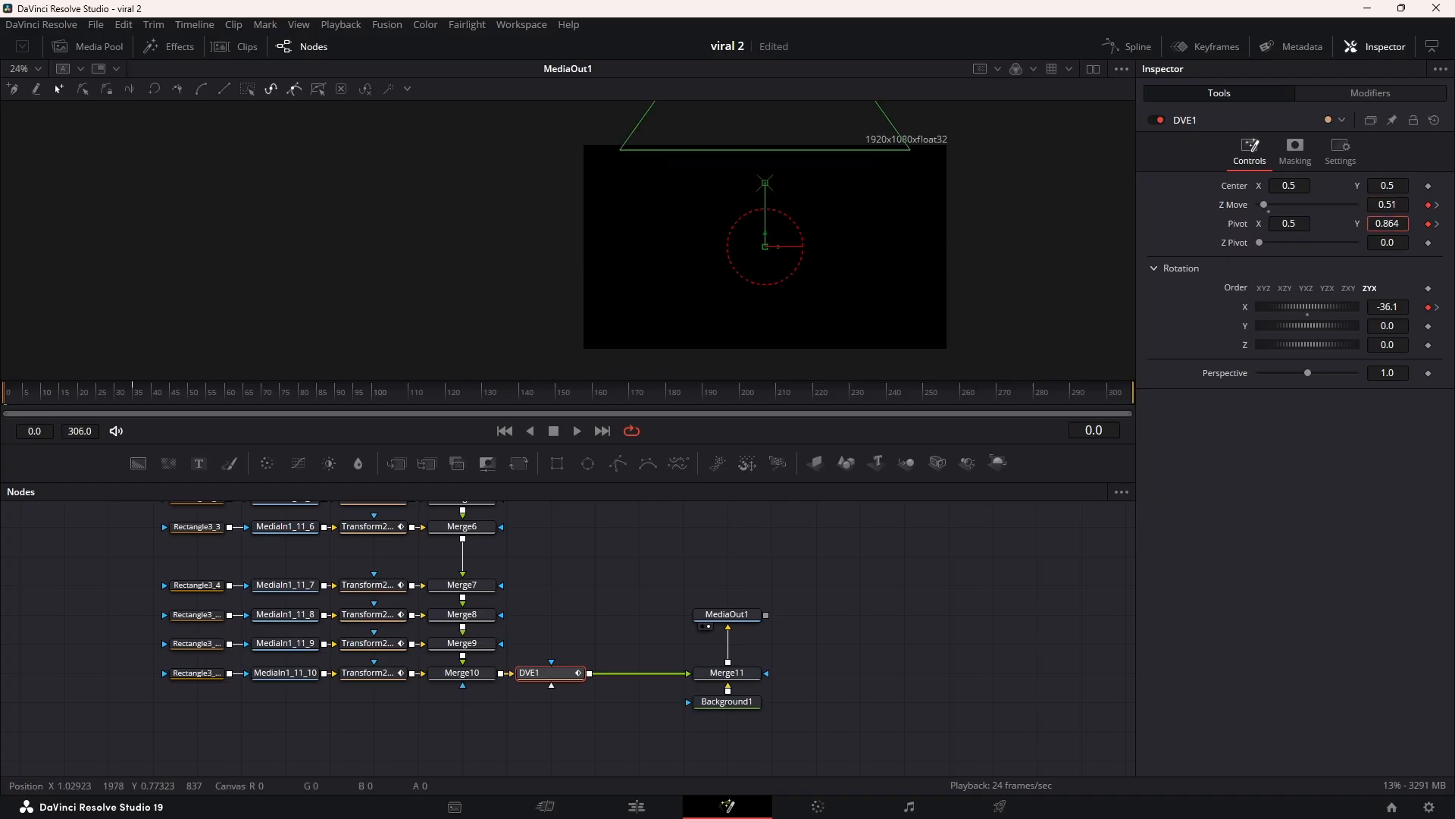
{"action": "scroll", "coordinate": [1387, 223], "scroll_direction": "down", "scroll_amount": 5}
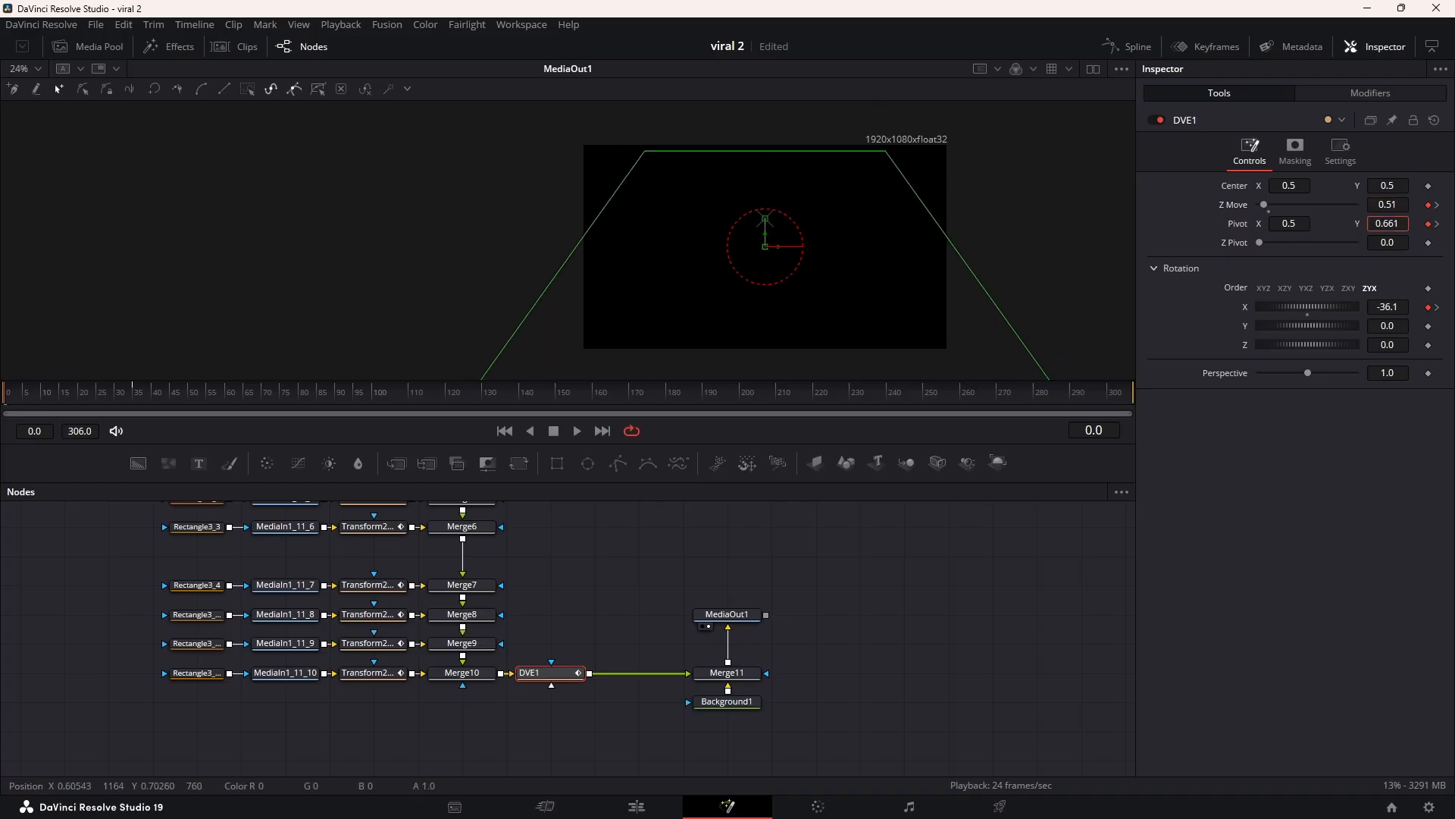
{"action": "scroll", "coordinate": [1387, 223], "scroll_direction": "down", "scroll_amount": 10}
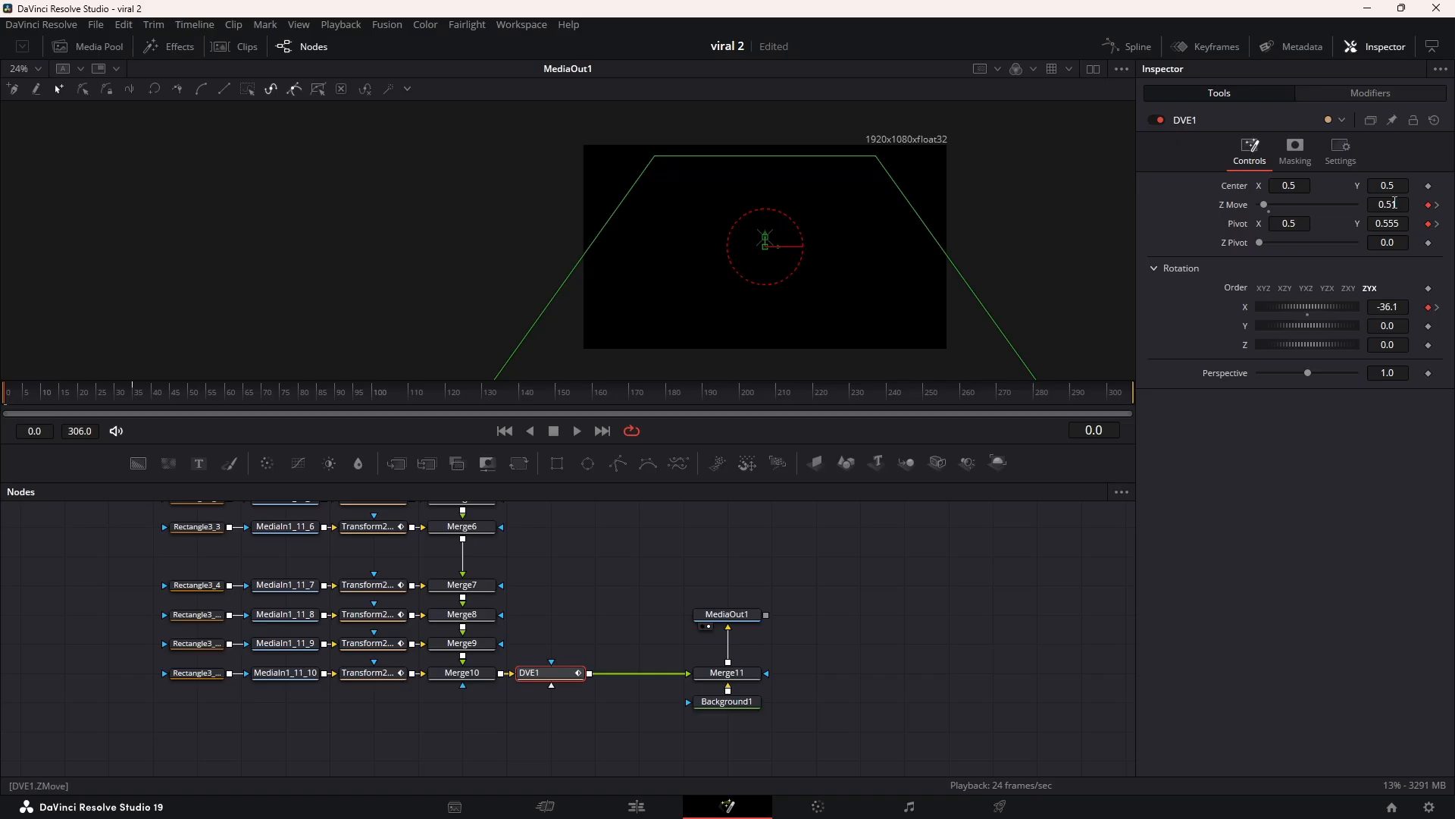
{"action": "scroll", "coordinate": [1387, 204], "scroll_direction": "up", "scroll_amount": 5}
{"action": "scroll", "coordinate": [1387, 204], "scroll_direction": "down", "scroll_amount": 5}
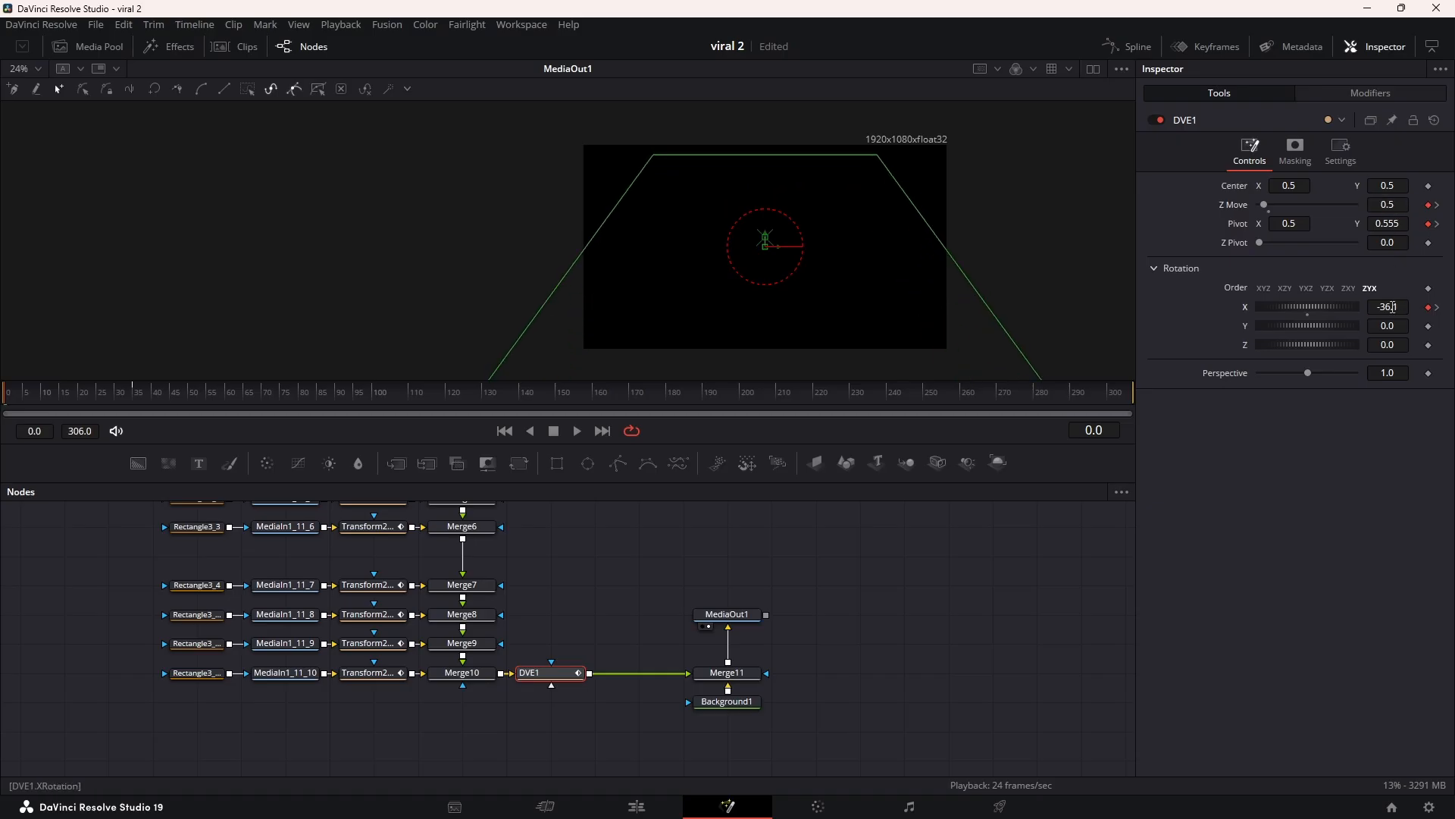
{"action": "scroll", "coordinate": [1392, 307], "scroll_direction": "down", "scroll_amount": 3}
Step: At frame 35, set DVE1's Z Move to 0.62 and Pivot Y to 0.891, and play back the move
{"action": "left_click_drag", "start_coordinate": [16, 395], "coordinate": [133, 410]}
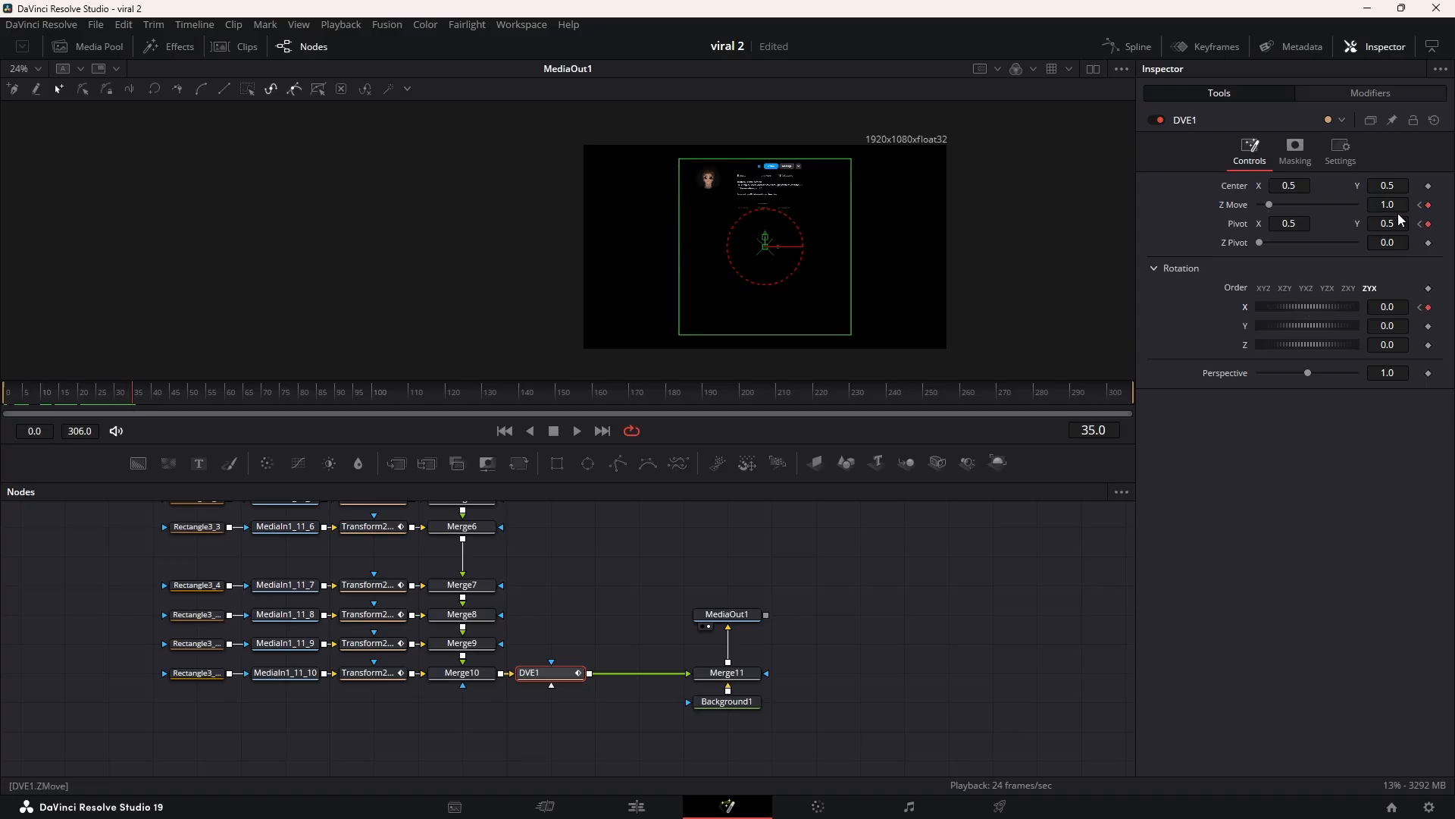
{"action": "scroll", "coordinate": [1389, 208], "scroll_direction": "down", "scroll_amount": 3}
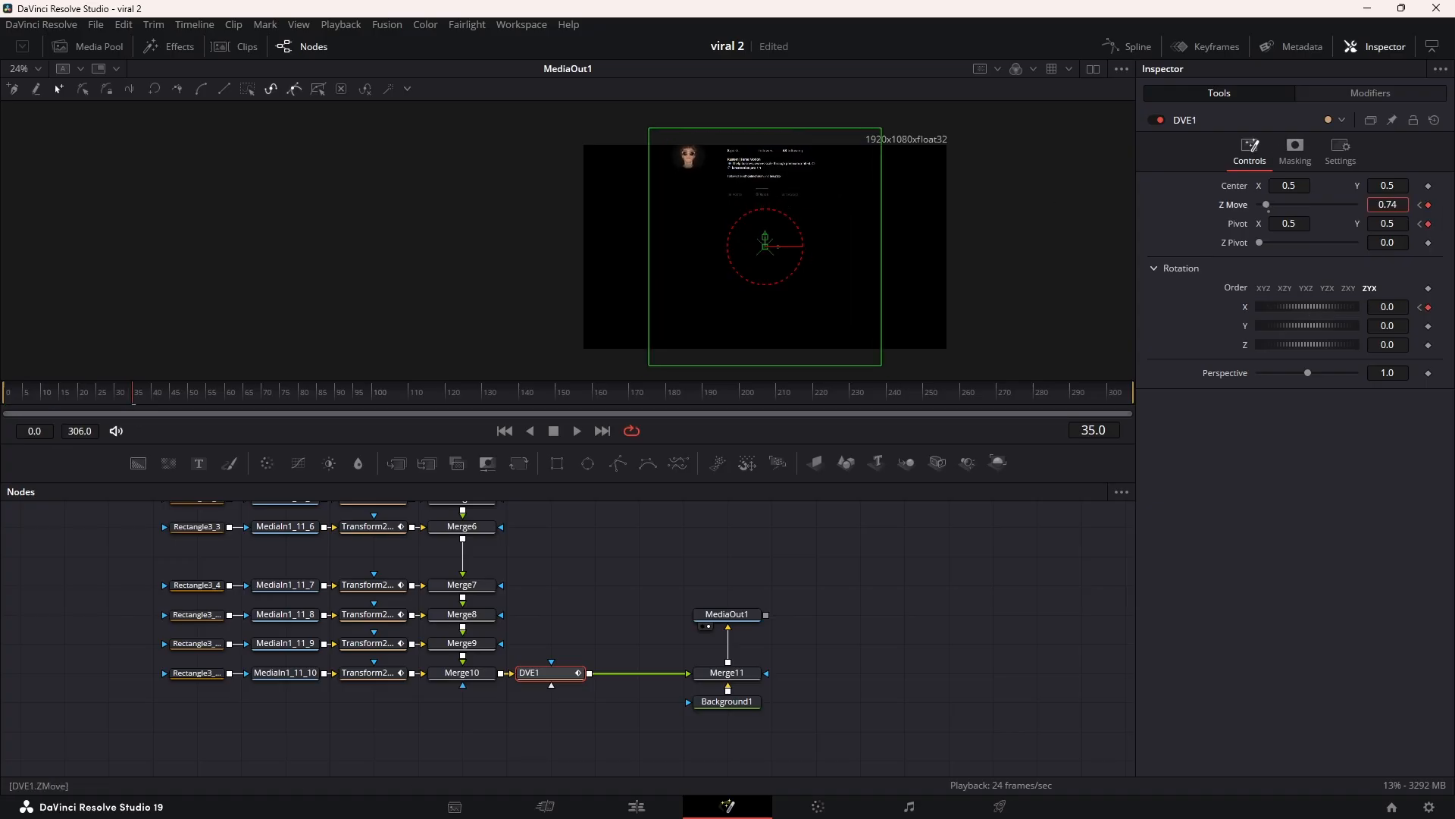
{"action": "mouse_move", "coordinate": [1395, 225]}
{"action": "left_mouse_down"}
{"action": "mouse_move", "coordinate": [1450, 225]}
{"action": "mouse_move", "coordinate": [1374, 205]}
{"action": "left_mouse_up"}
{"action": "key", "text": "space"}
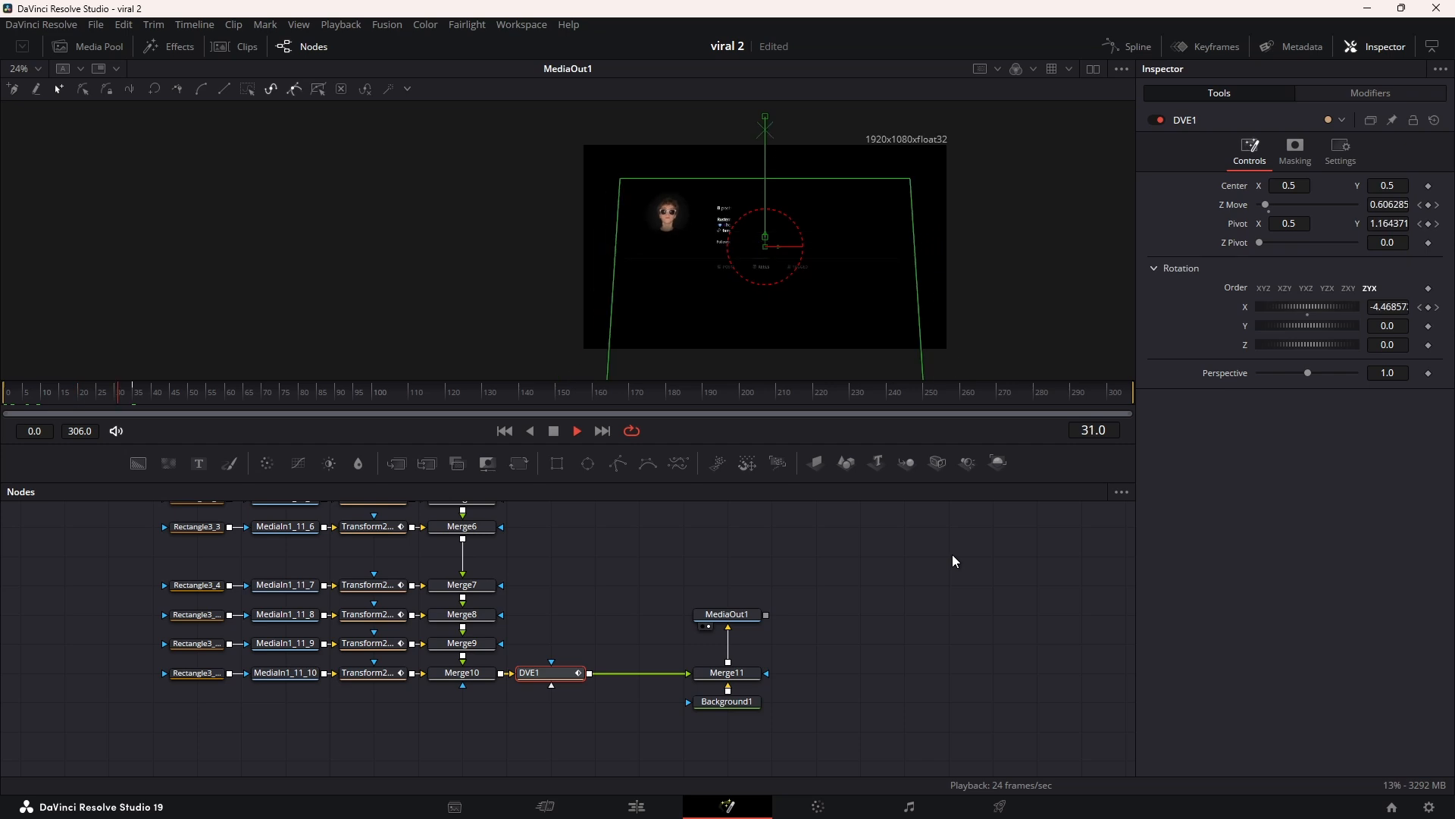
{"action": "key", "text": "space"}
Step: Smooth DVE1's Z Move, Pivot and X Rotation keyframes in the spline editor with an ease of about 53, and close the editor
{"action": "left_click", "coordinate": [1122, 46]}
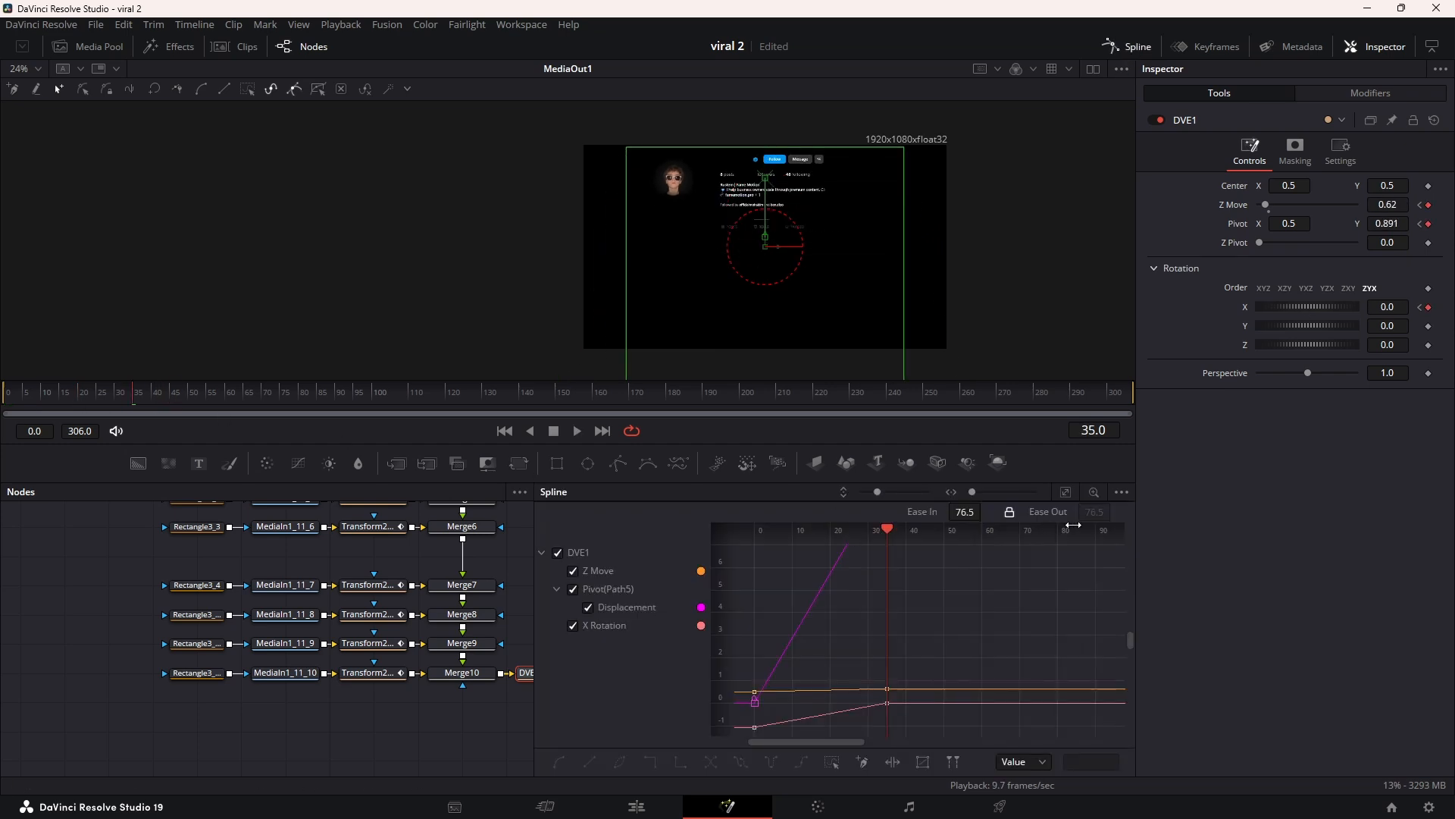
{"action": "left_click", "coordinate": [1066, 491]}
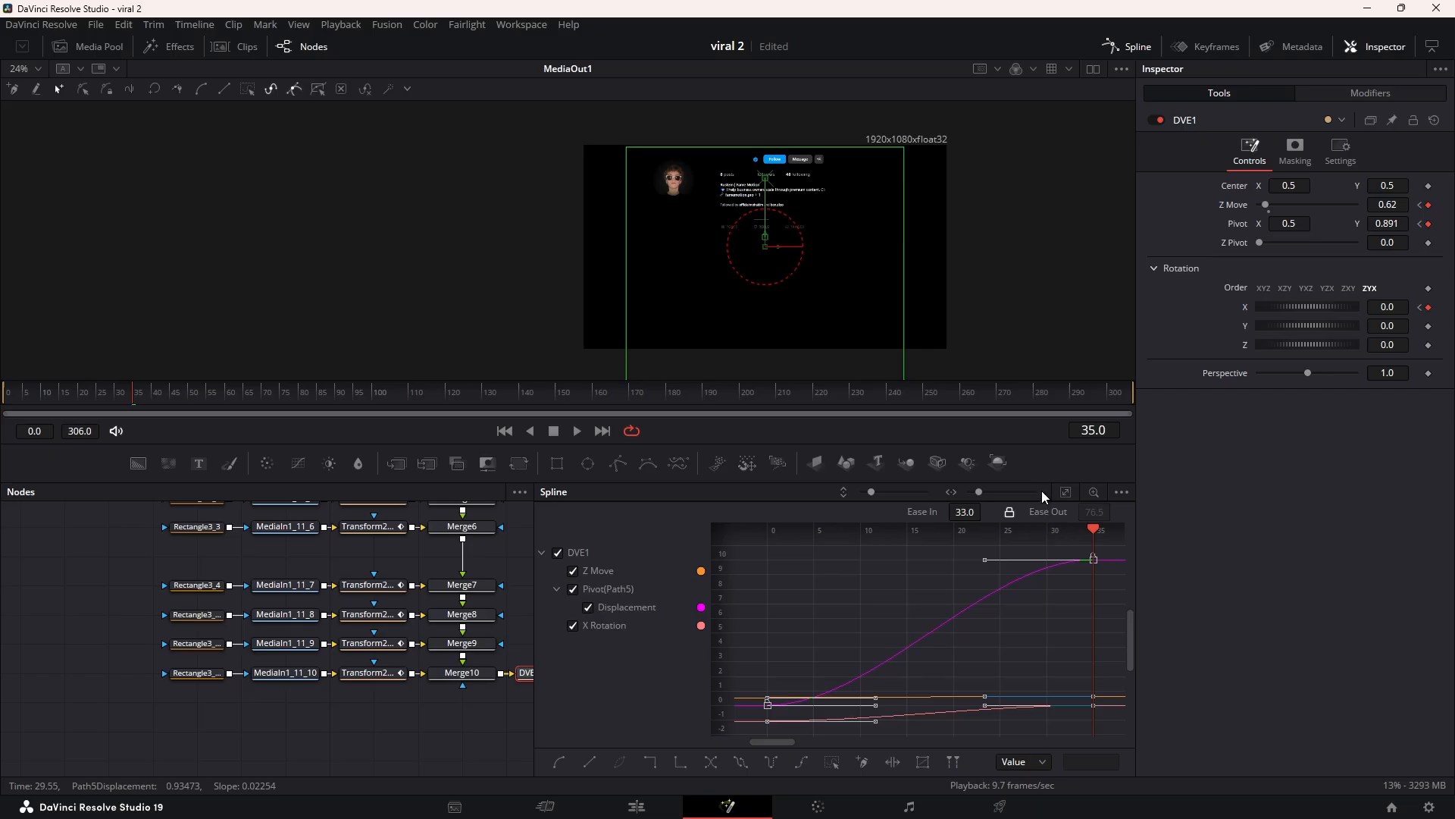
{"action": "left_click_drag", "start_coordinate": [970, 512], "coordinate": [985, 509]}
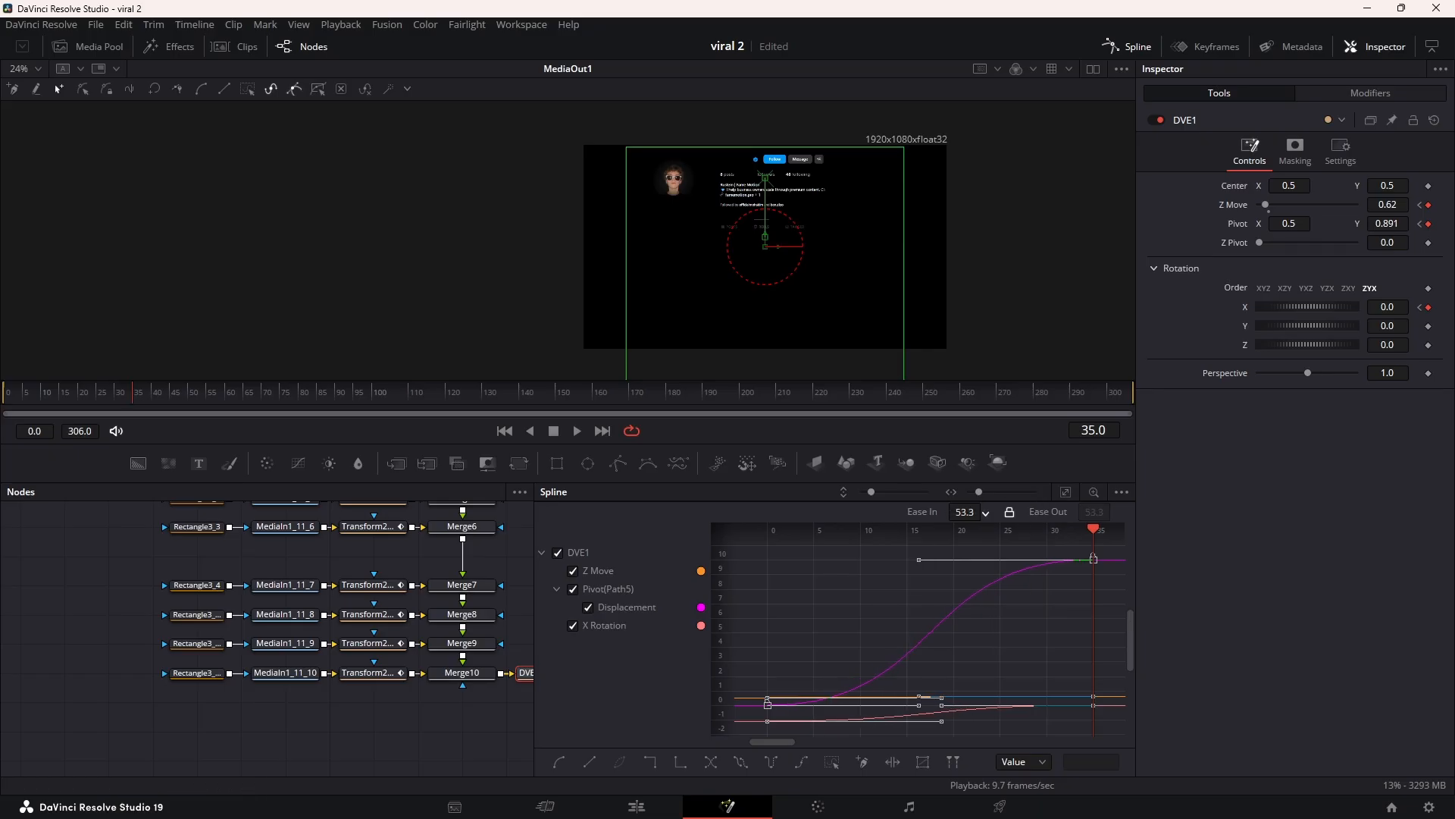
{"action": "left_click", "coordinate": [1129, 50]}
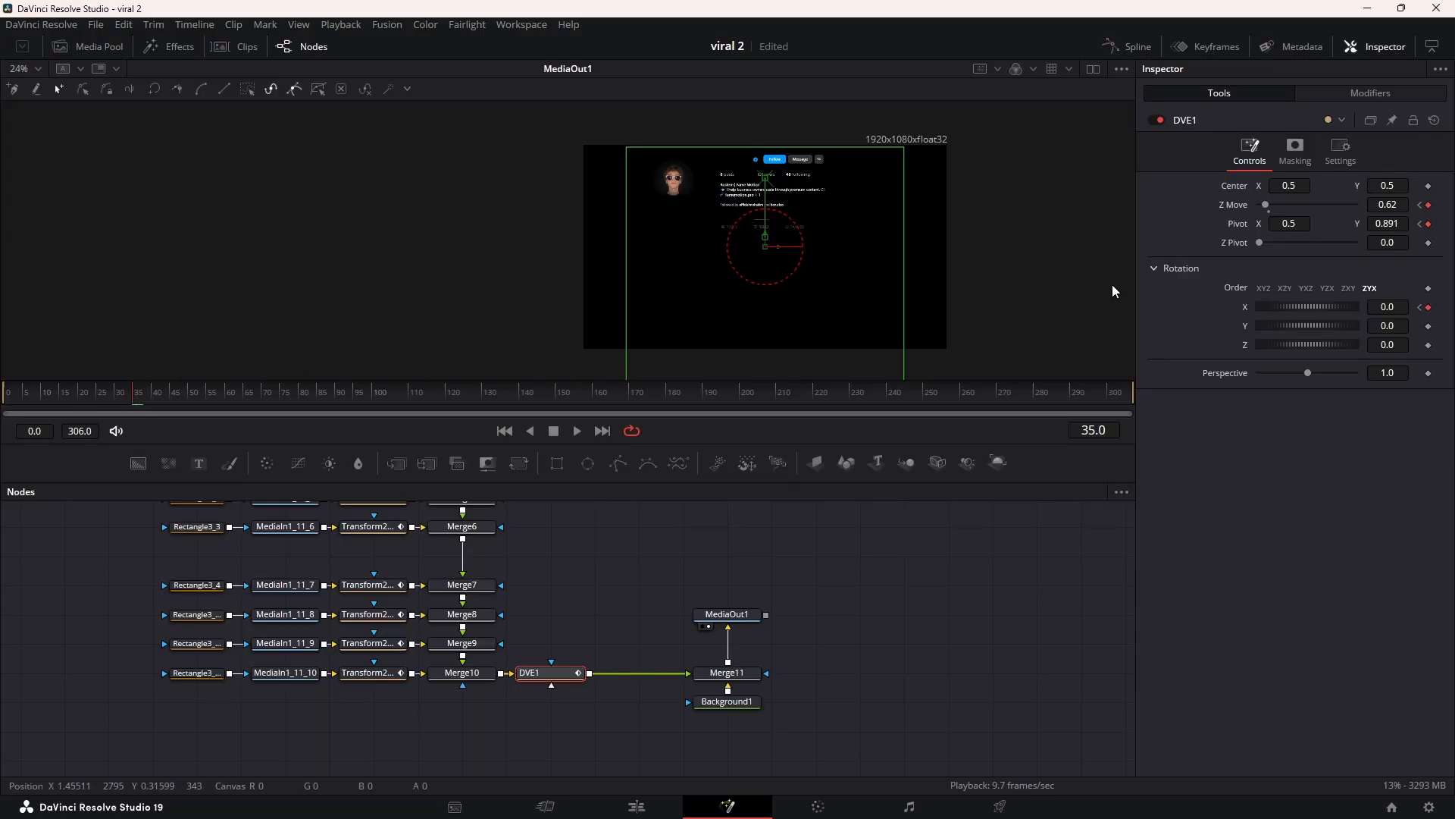
Step: At frame 36, set DVE1's Z Move to 0.22 and its Pivot to X 0.341, Y 1.084
{"action": "key", "text": "Right"}
{"action": "double_click", "coordinate": [1392, 205]}
{"action": "type", "text": "0.22"}
{"action": "key", "text": "Return"}
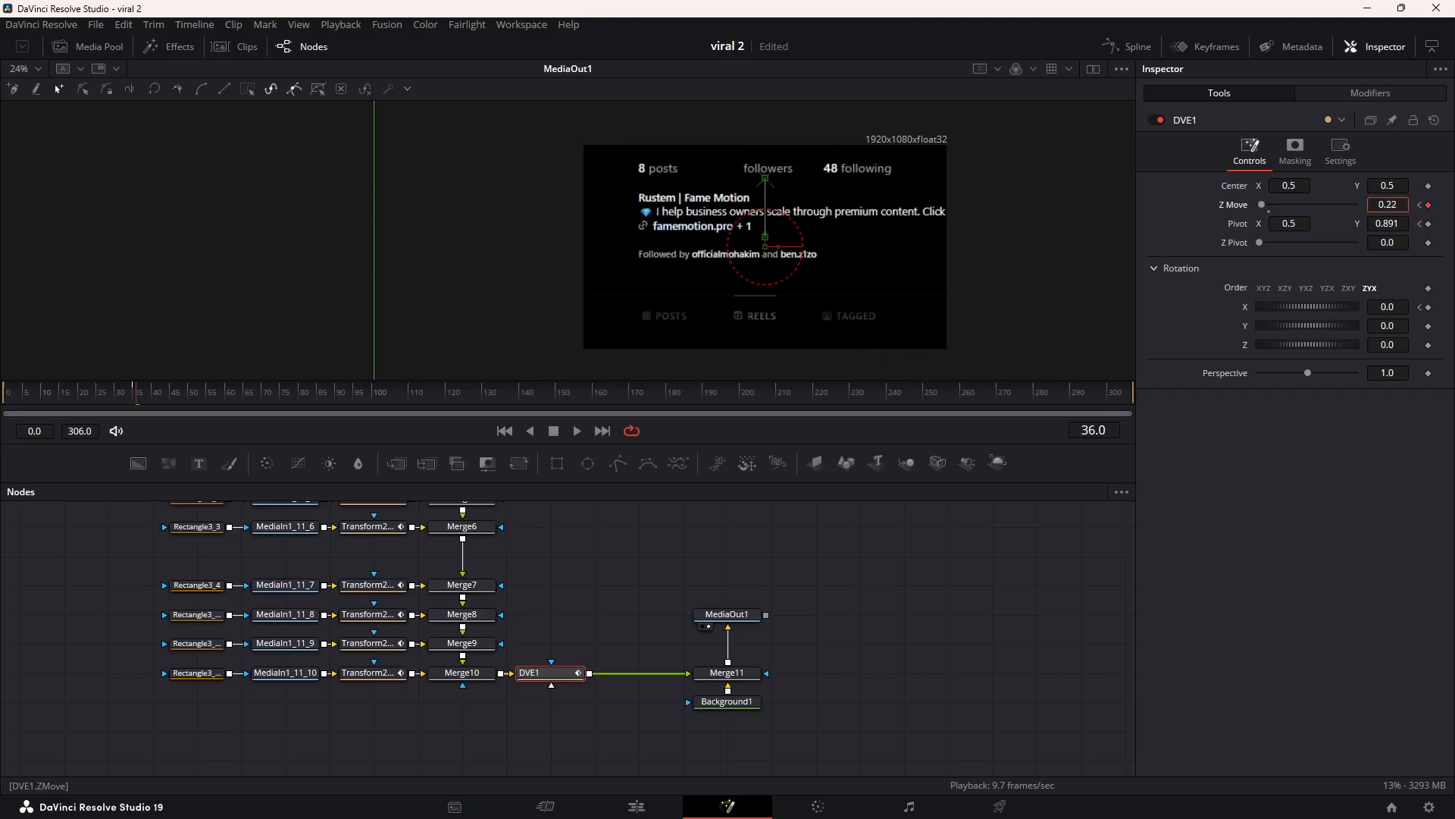
{"action": "left_click_drag", "start_coordinate": [1387, 224], "coordinate": [1444, 223]}
{"action": "left_click_drag", "start_coordinate": [1289, 224], "coordinate": [1229, 223]}
{"action": "left_click_drag", "start_coordinate": [1386, 223], "coordinate": [1415, 224]}
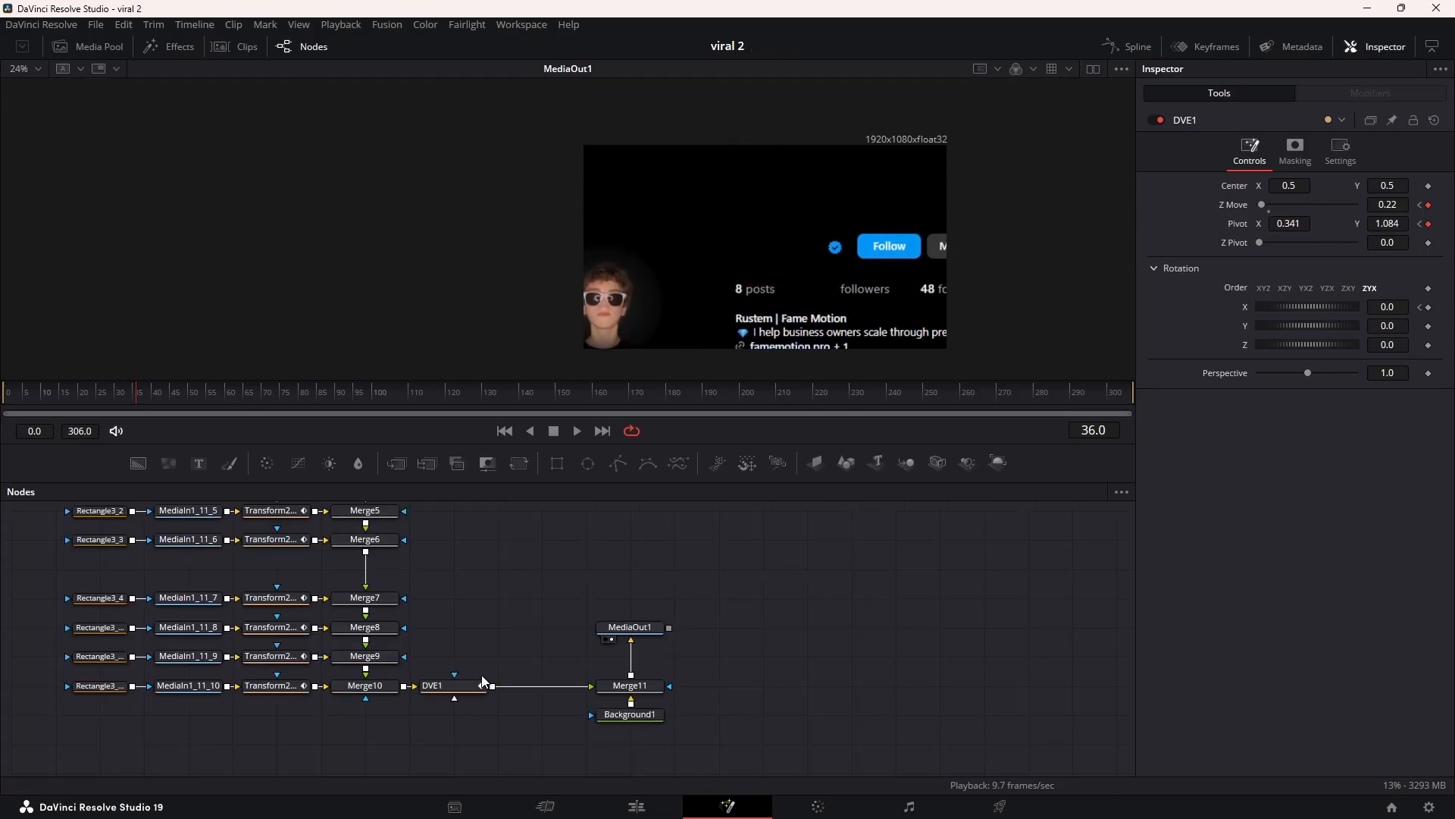
Step: Move DVE1, Merge11, Background1 and MediaOut1 farther from Merge10 to make room in the node tree
{"action": "left_click_drag", "start_coordinate": [463, 686], "coordinate": [551, 687]}
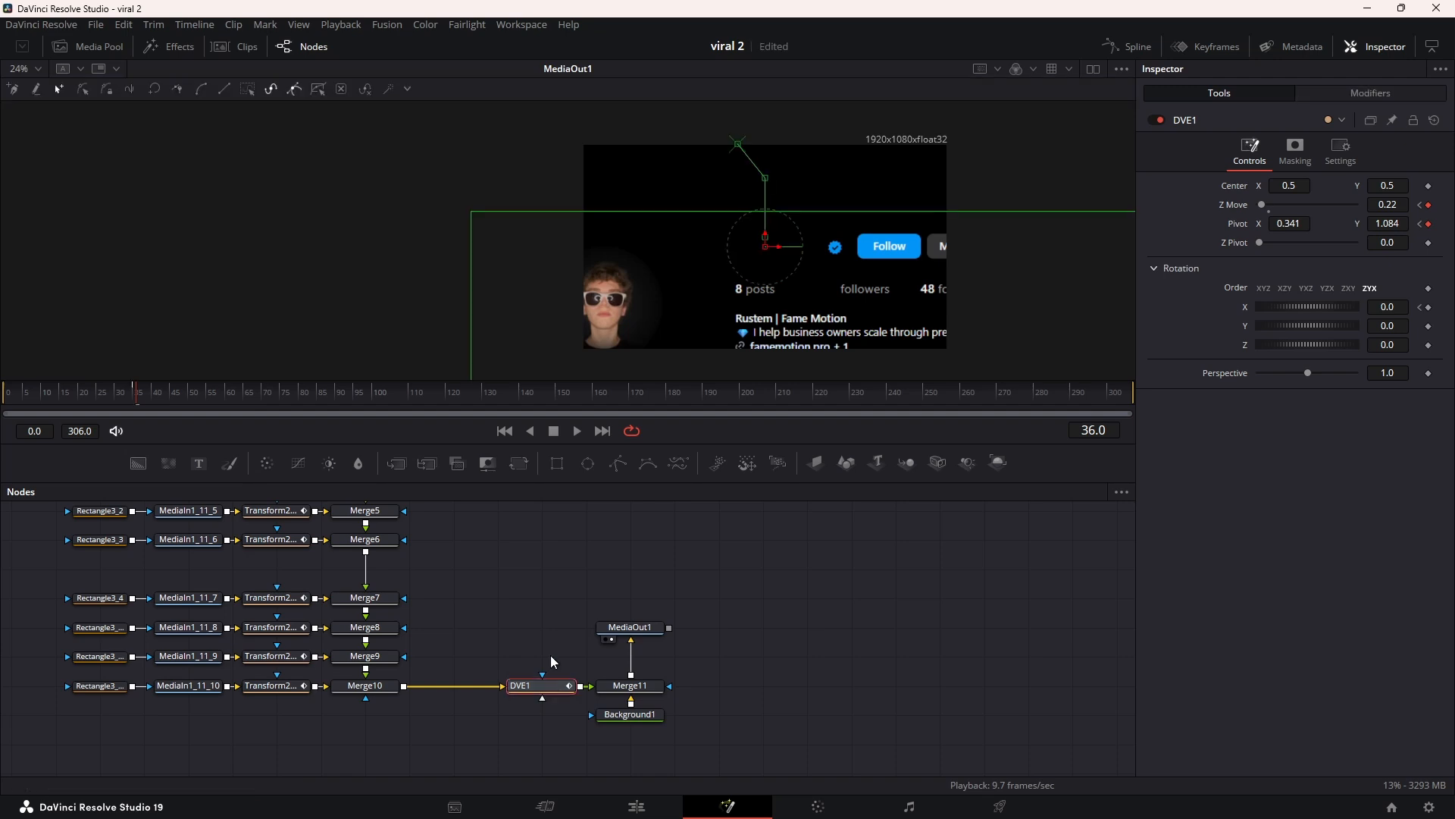
{"action": "left_click_drag", "start_coordinate": [528, 582], "coordinate": [682, 729]}
{"action": "left_click_drag", "start_coordinate": [539, 690], "coordinate": [689, 692]}
{"action": "left_click", "coordinate": [528, 699]}
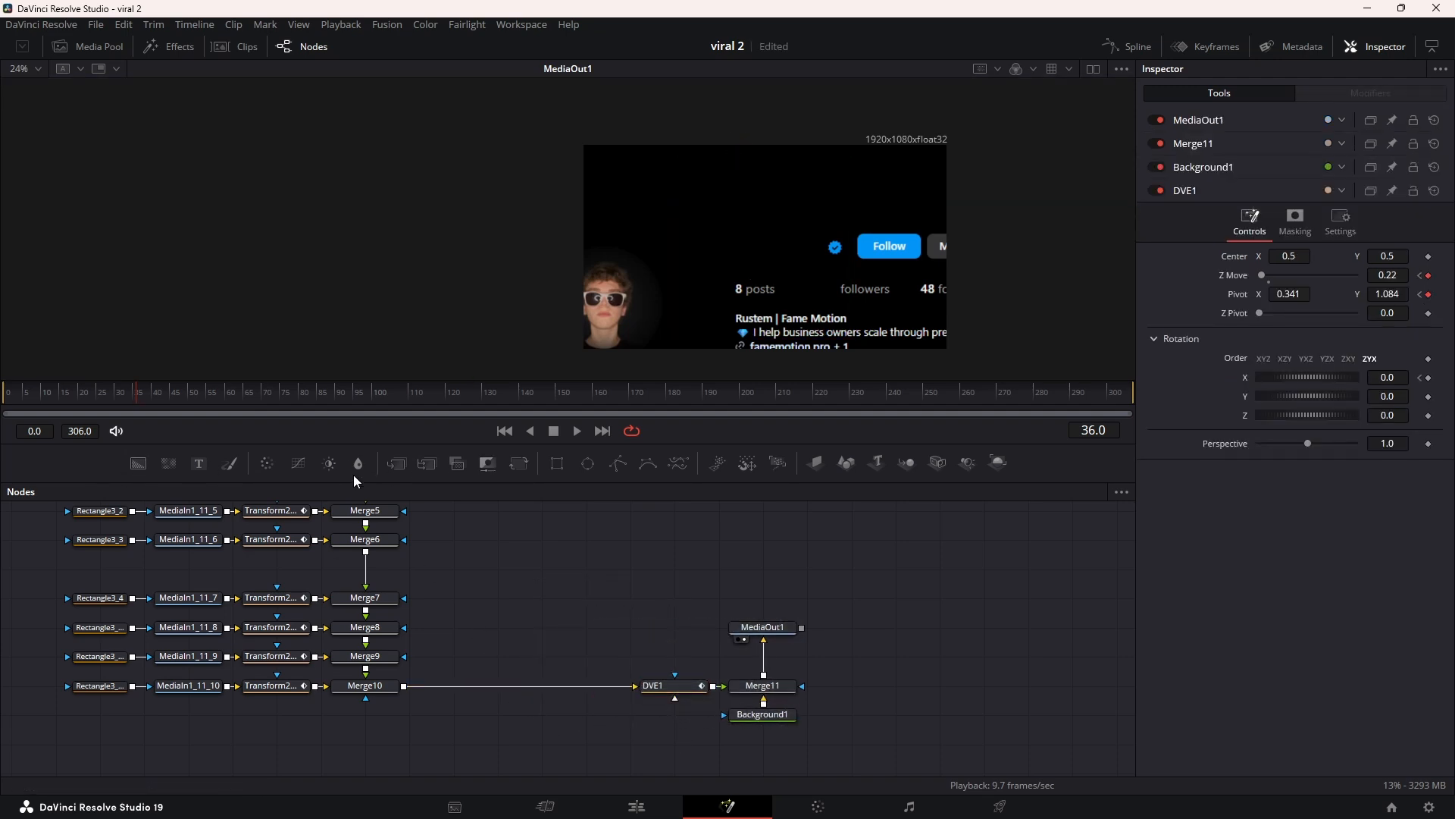
Step: Merge a Text node after Merge10, enter "Fame.Motion" as its text and move the title up over the profile header
{"action": "left_click_drag", "start_coordinate": [201, 464], "coordinate": [403, 687]}
{"action": "mouse_move", "coordinate": [491, 711]}
{"action": "left_mouse_down"}
{"action": "mouse_move", "coordinate": [462, 693]}
{"action": "mouse_move", "coordinate": [467, 720]}
{"action": "left_mouse_up"}
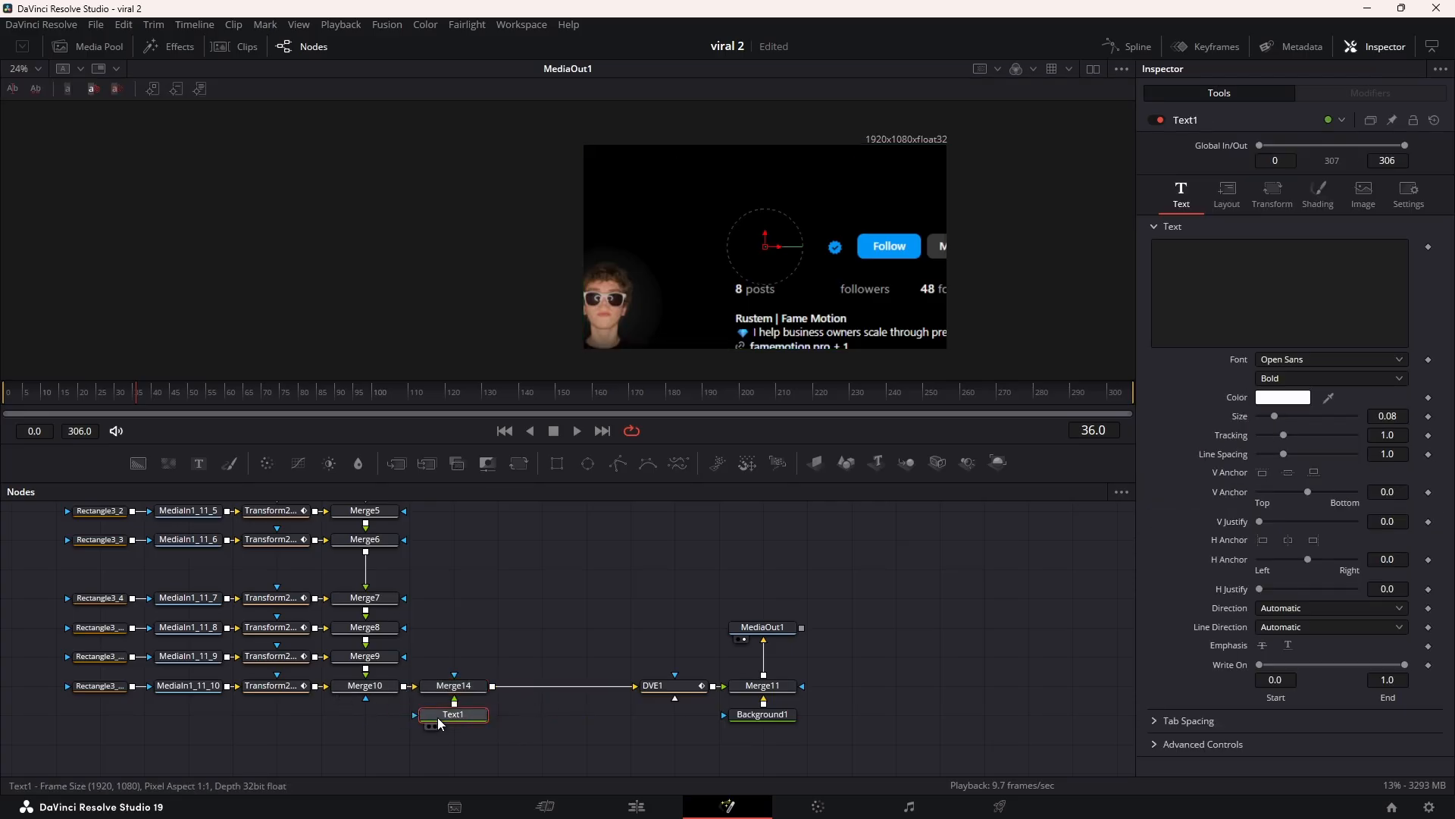
{"action": "left_click", "coordinate": [1197, 312]}
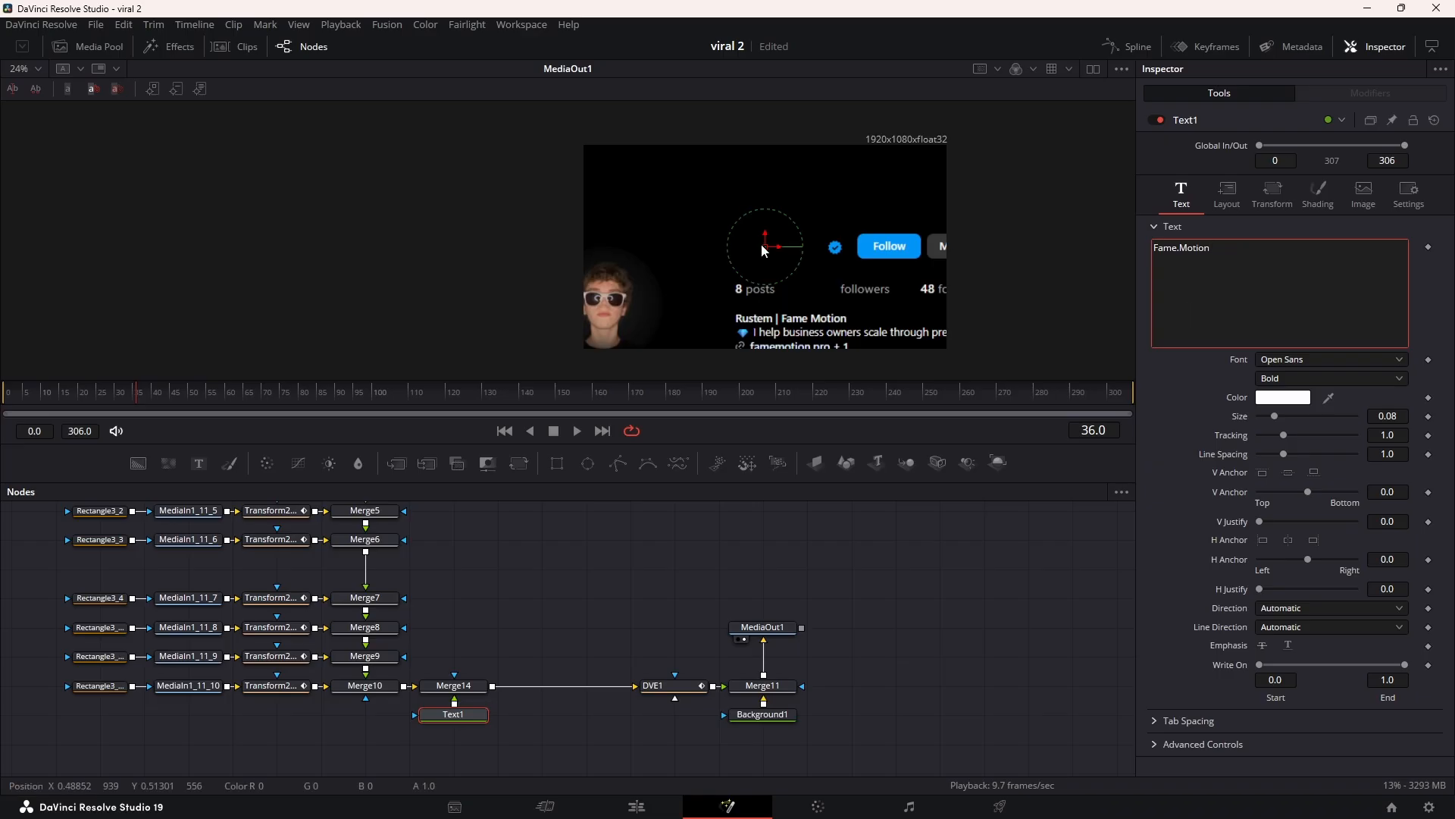
{"action": "left_click_drag", "start_coordinate": [765, 247], "coordinate": [739, 166]}
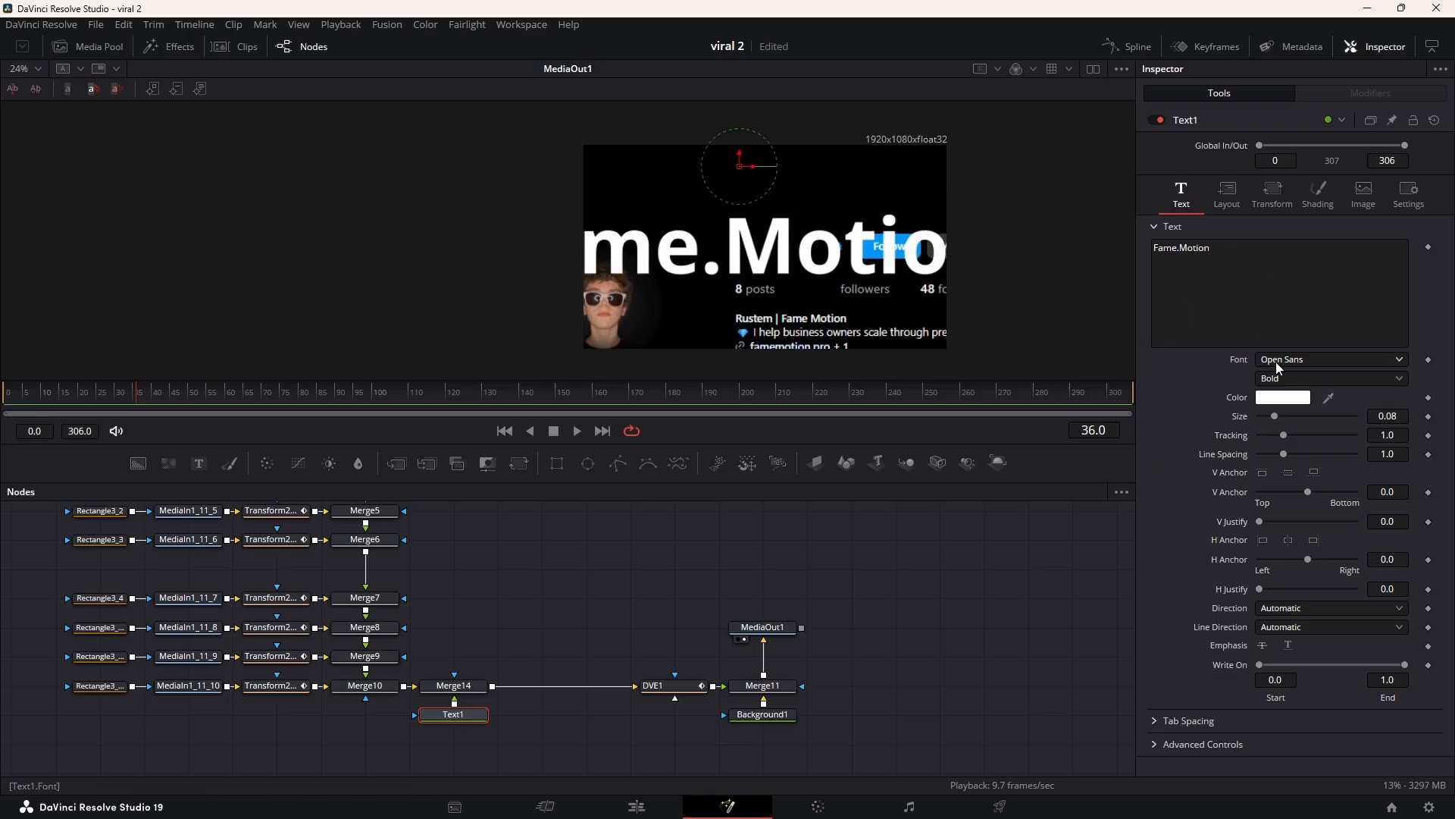
Step: Set Text1's font to Helvetica with the Bold Narrow Oblique style
{"action": "left_click", "coordinate": [1280, 361]}
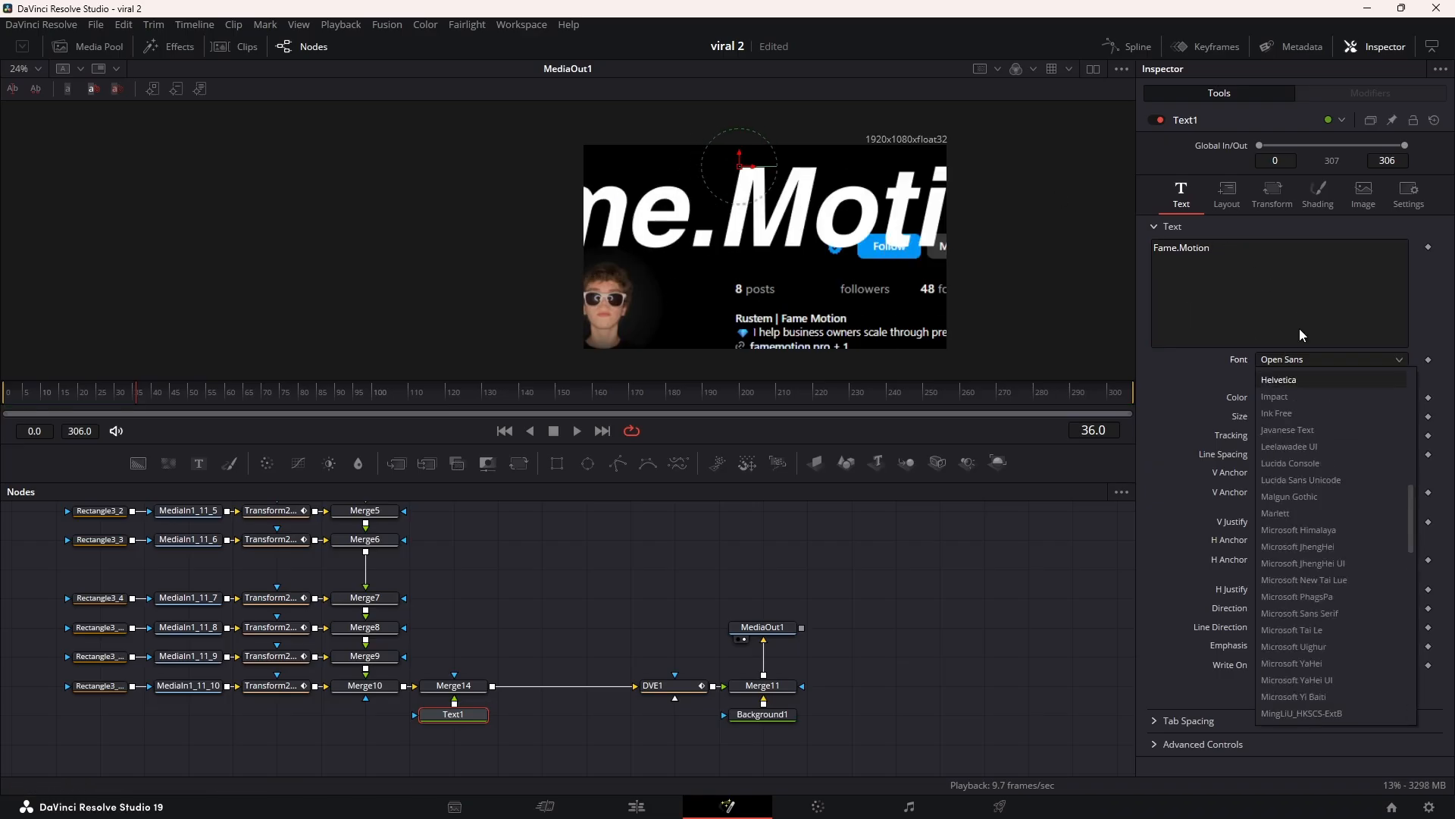
{"action": "scroll", "coordinate": [1311, 504], "scroll_direction": "up", "scroll_amount": 4}
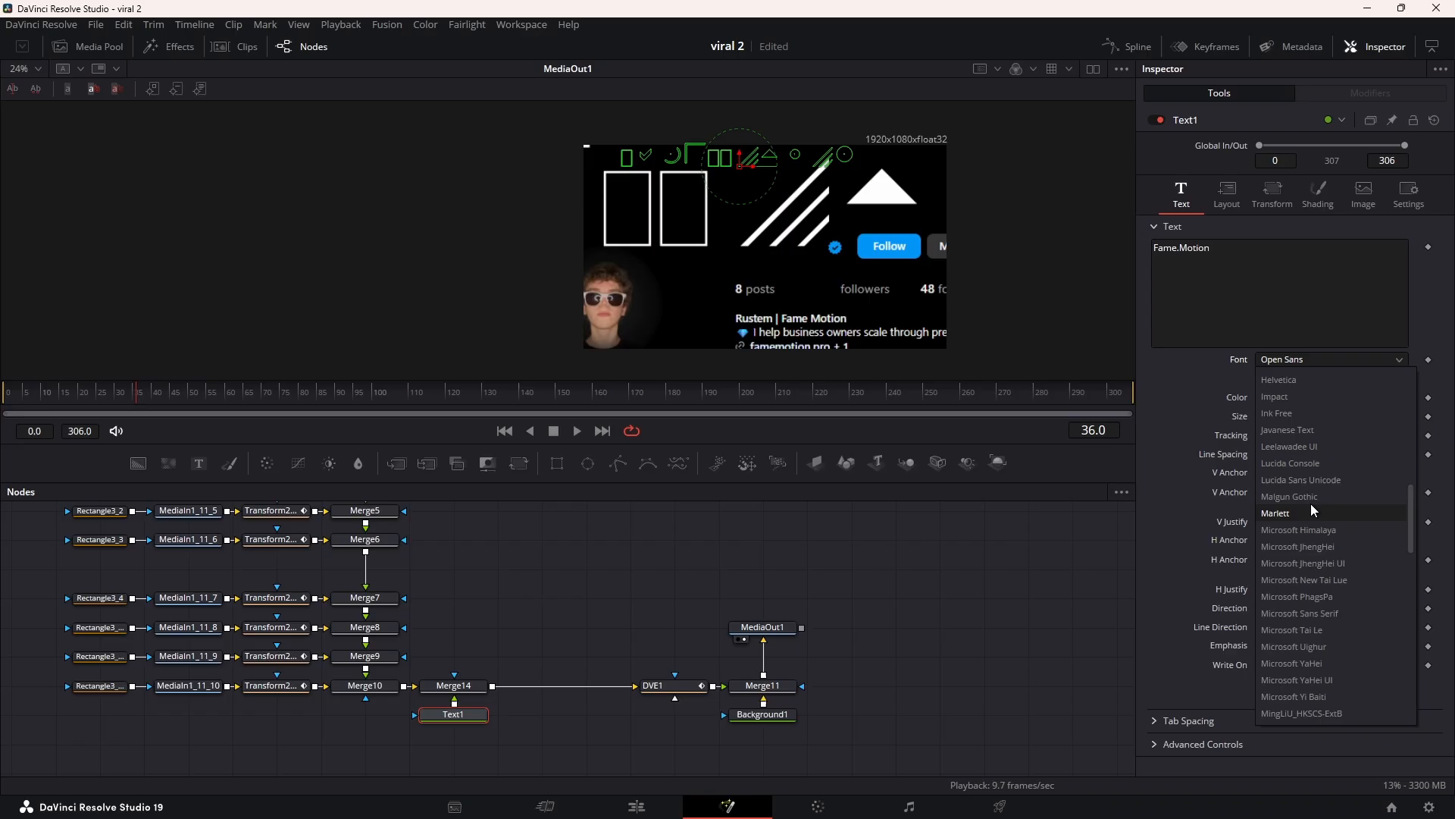
{"action": "left_click", "coordinate": [1300, 385]}
{"action": "left_click", "coordinate": [1320, 376]}
{"action": "left_click", "coordinate": [1286, 404]}
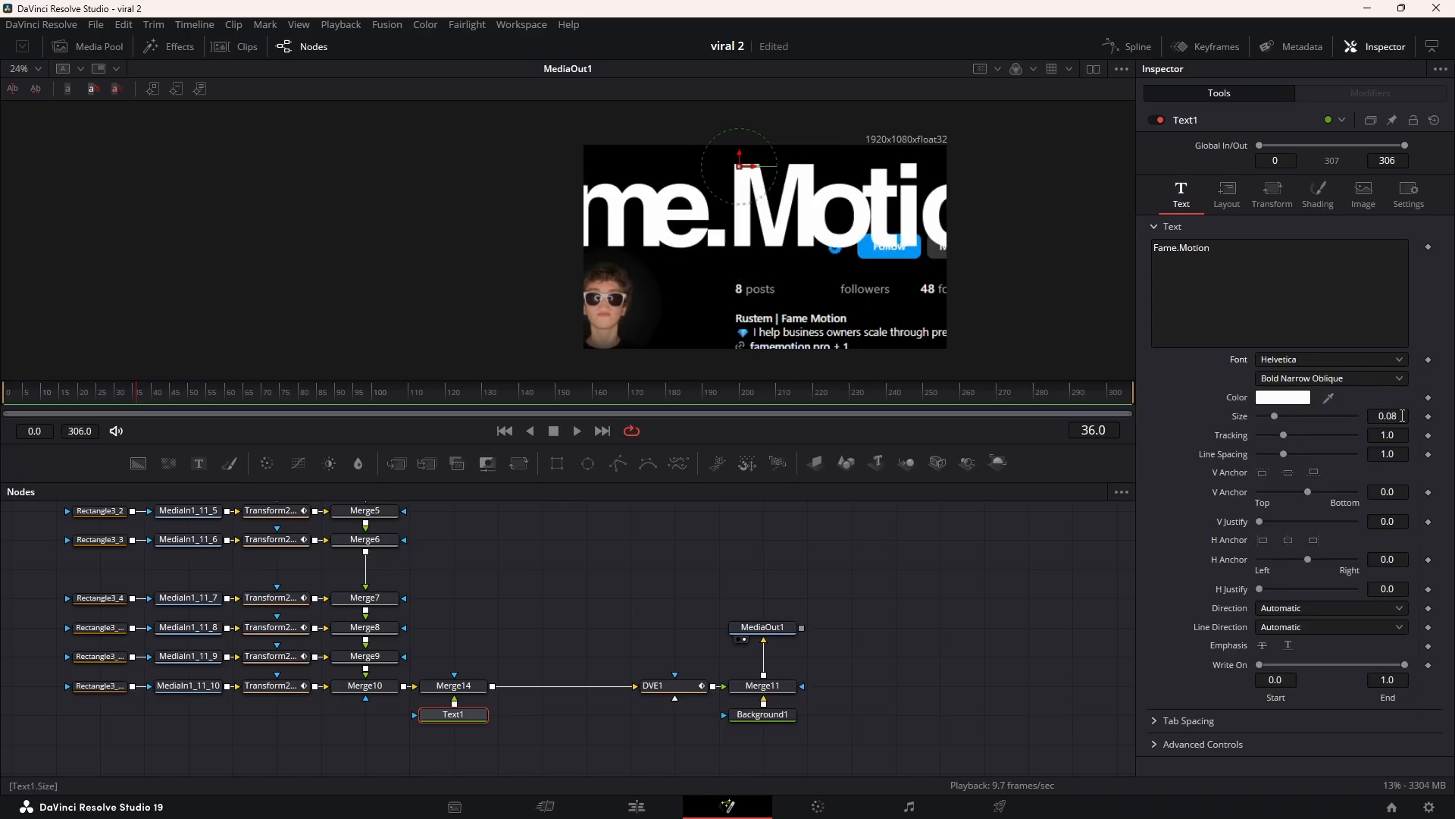
Step: Reduce Text1's size to 0.0124 and align the title just before the blue verified badge
{"action": "left_click_drag", "start_coordinate": [1391, 416], "coordinate": [941, 364]}
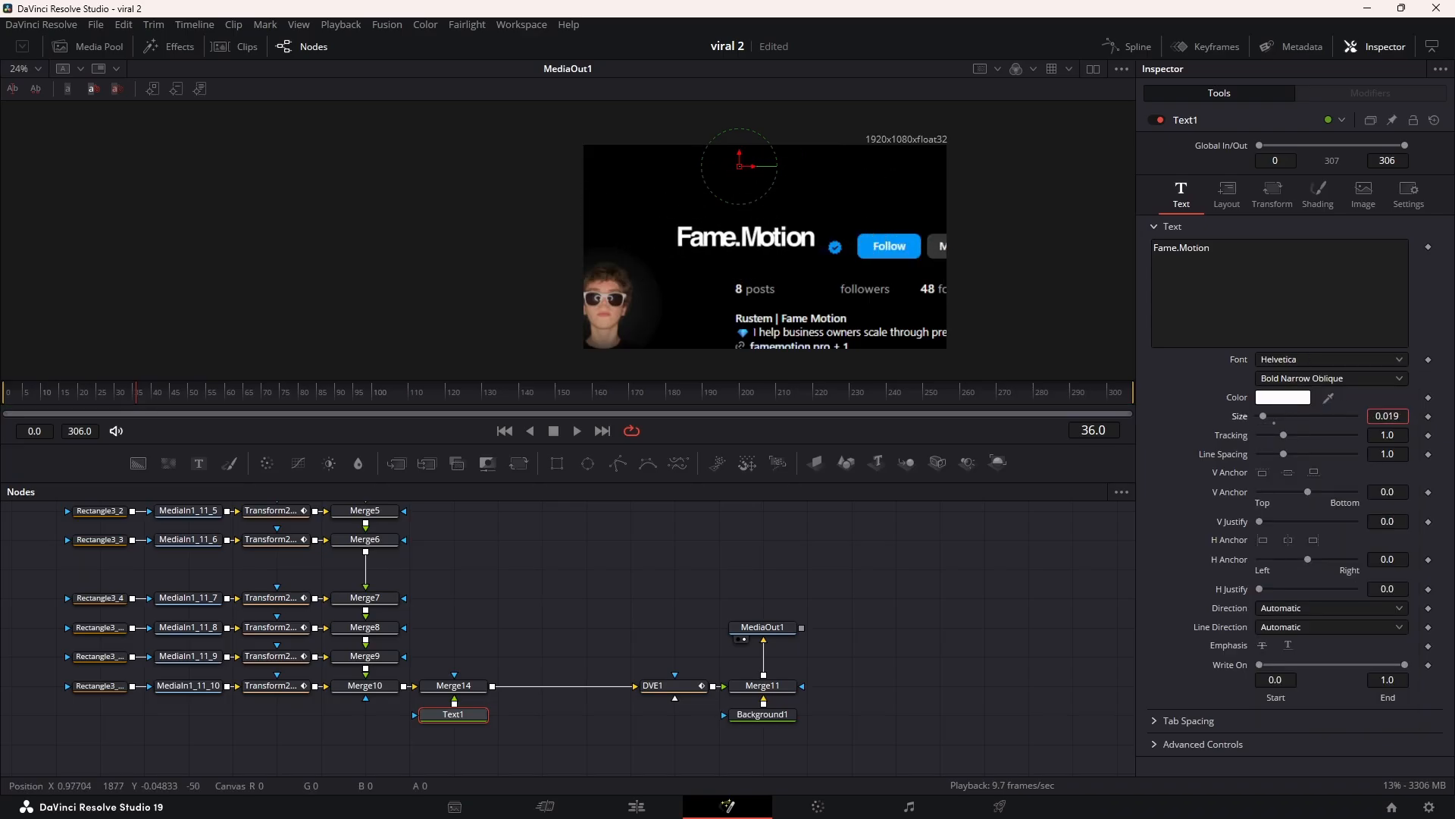
{"action": "left_click_drag", "start_coordinate": [739, 166], "coordinate": [741, 166]}
{"action": "left_click_drag", "start_coordinate": [1390, 416], "coordinate": [1356, 416]}
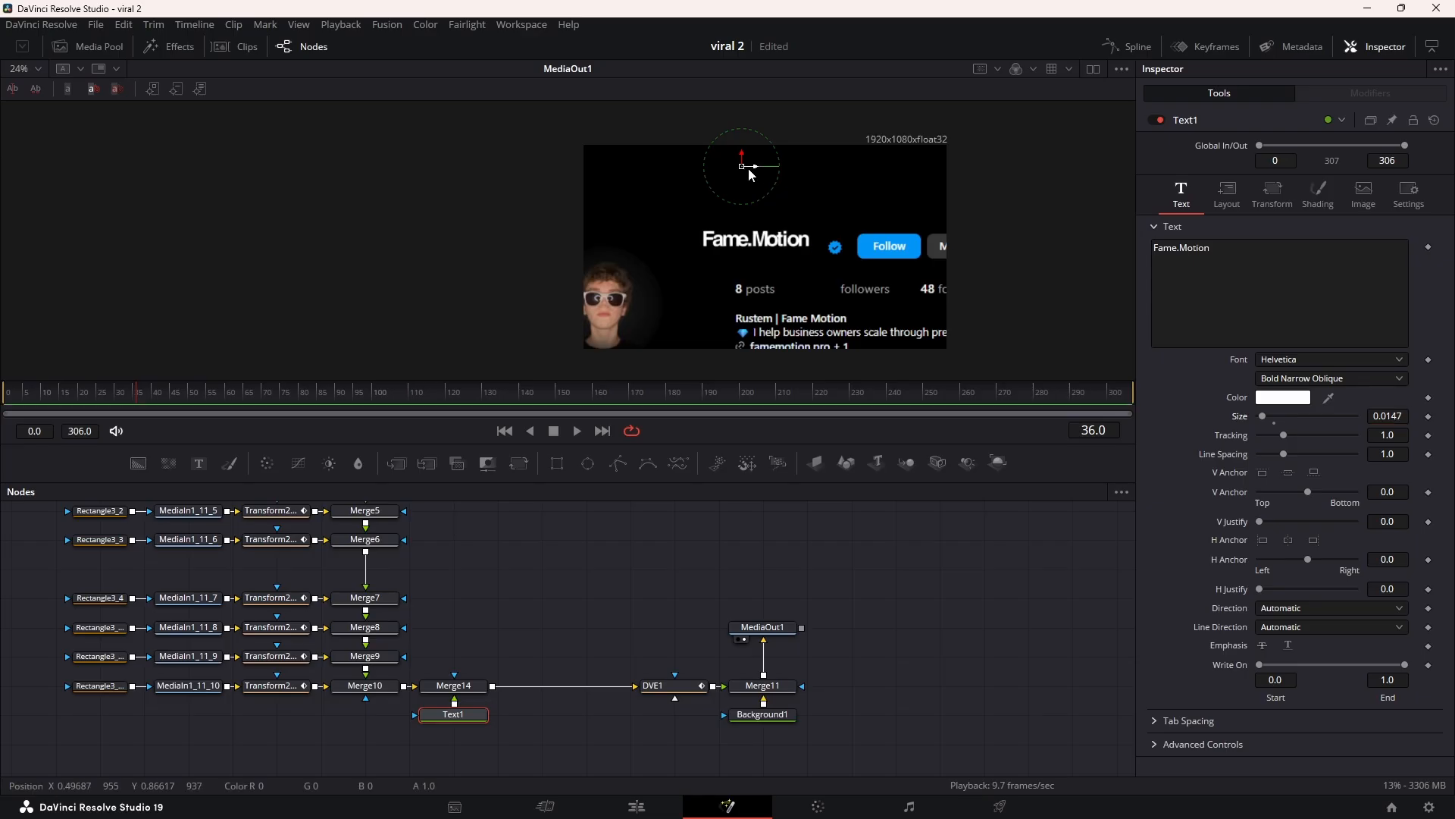
{"action": "left_click_drag", "start_coordinate": [742, 165], "coordinate": [746, 166]}
{"action": "left_click_drag", "start_coordinate": [1389, 416], "coordinate": [1368, 417]}
{"action": "left_click_drag", "start_coordinate": [756, 168], "coordinate": [756, 173]}
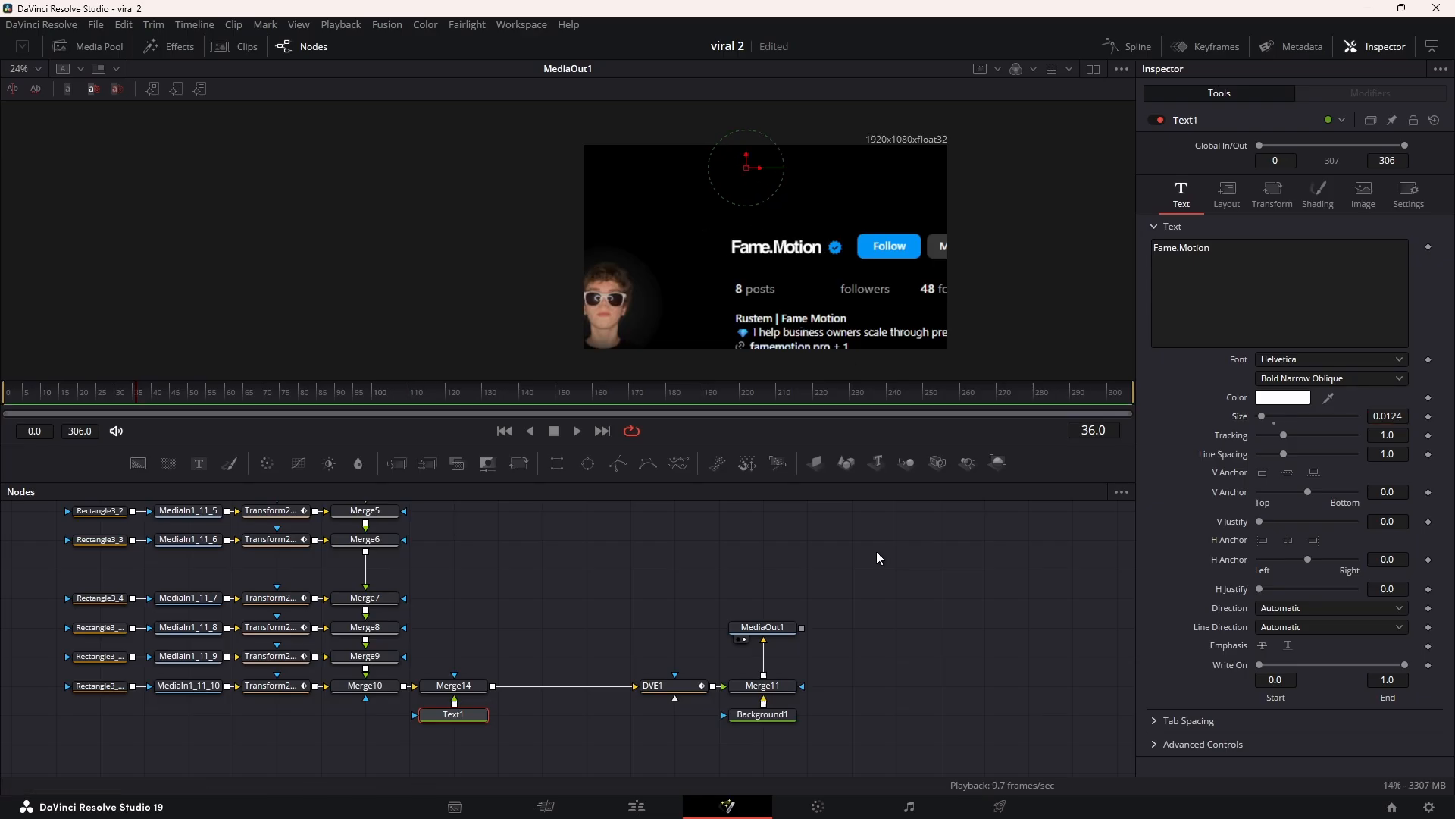
{"action": "left_click", "coordinate": [958, 625]}
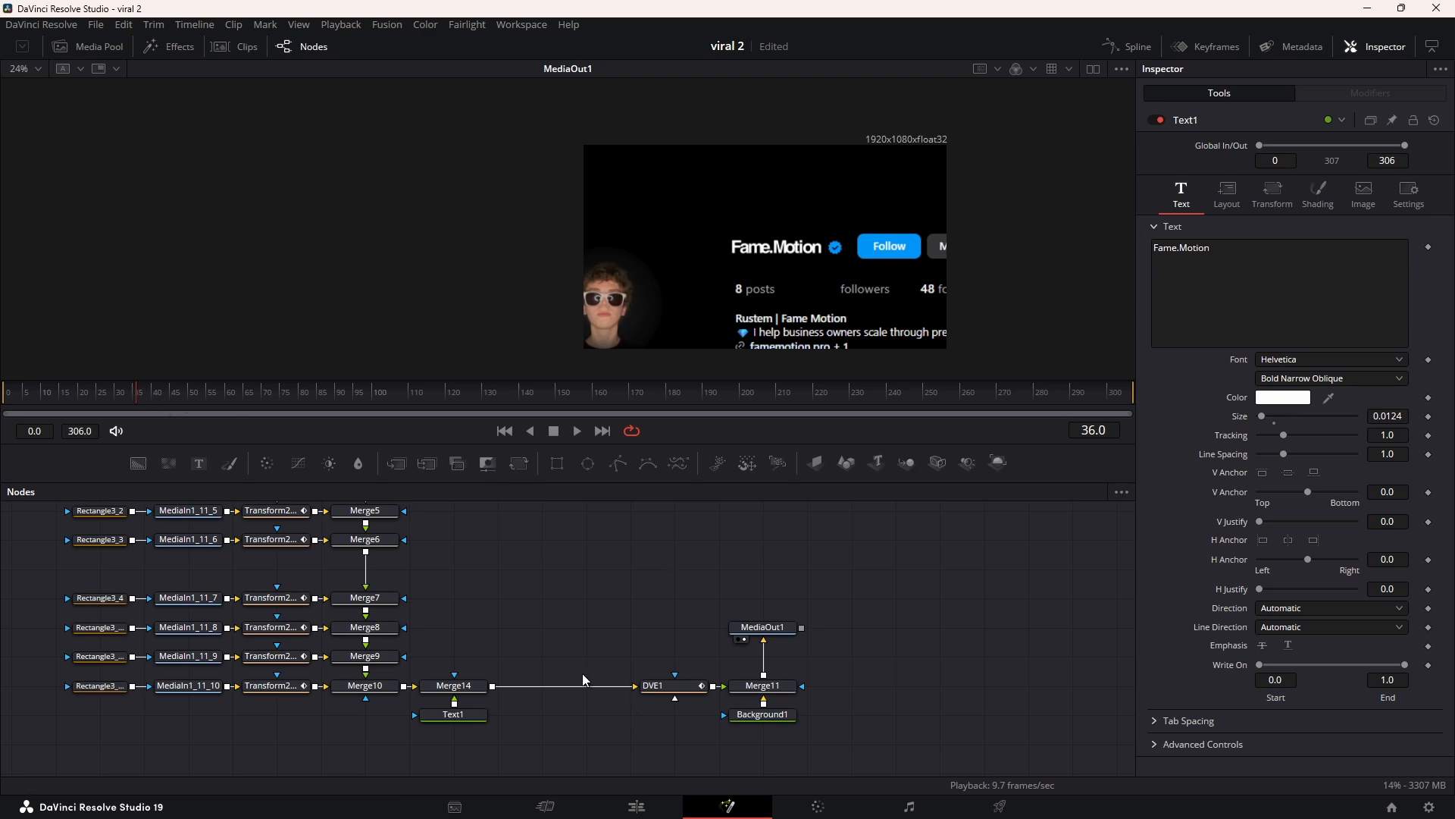
Step: Attach a rectangle mask to Text1 and move the mask left to a Center X of about 0.17
{"action": "left_click", "coordinate": [459, 714]}
{"action": "left_click_drag", "start_coordinate": [605, 638], "coordinate": [828, 558]}
{"action": "left_click_drag", "start_coordinate": [556, 464], "coordinate": [679, 635]}
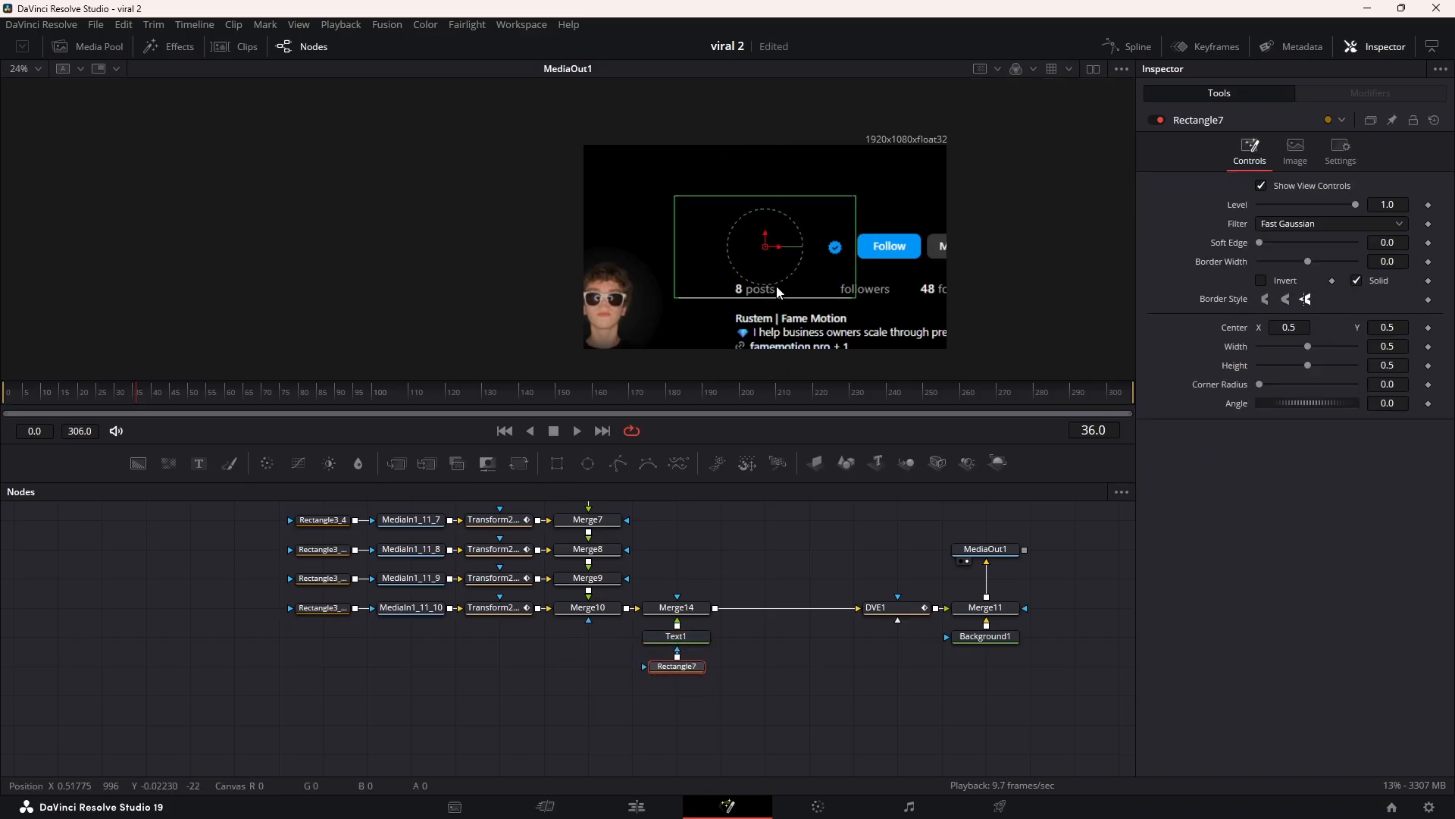
{"action": "left_click_drag", "start_coordinate": [779, 248], "coordinate": [659, 247]}
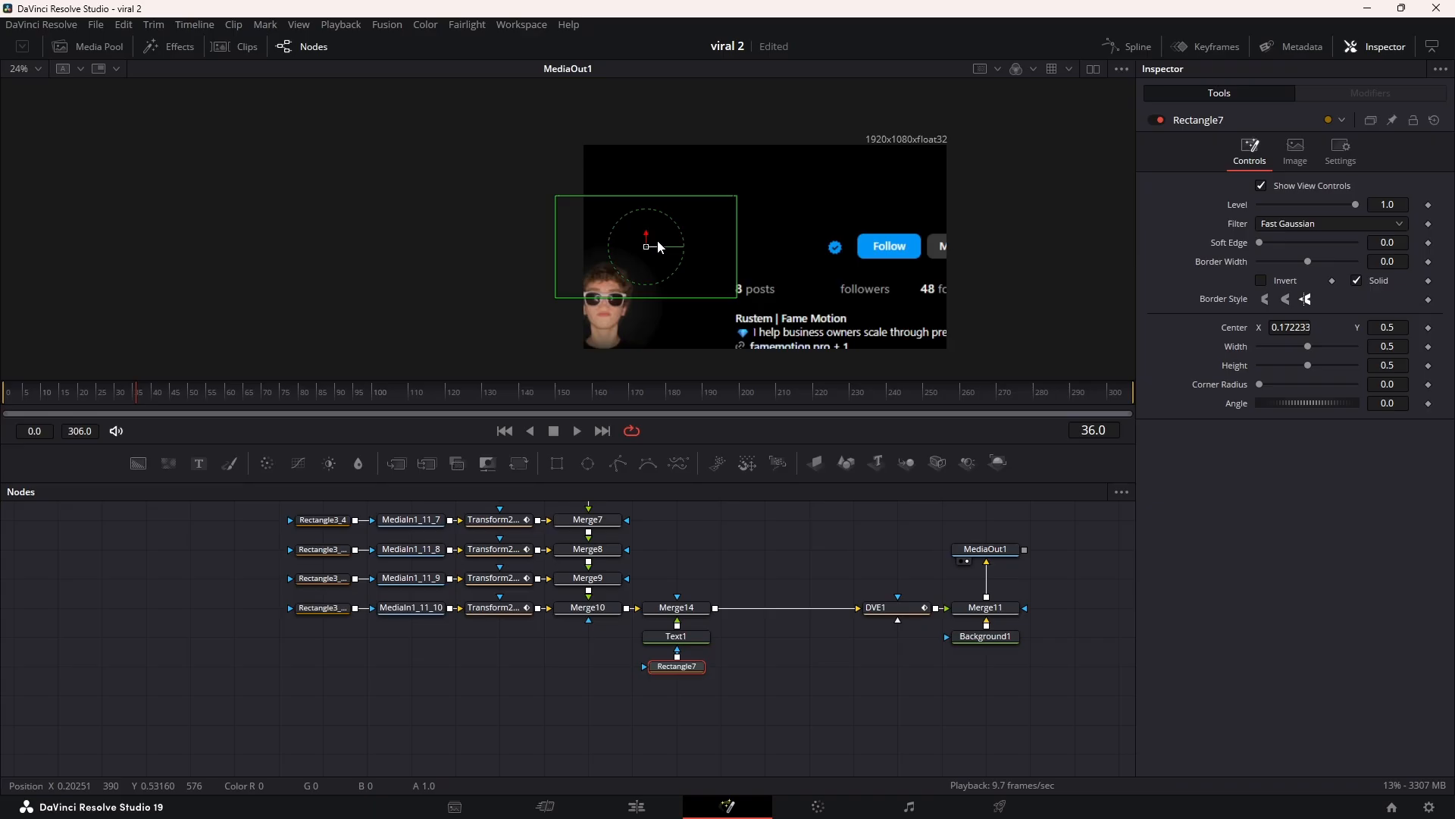
Step: Show Text1 and Merge14 in the viewer, and move the rectangle mask to a center of about X 0.19, Y 0.78
{"action": "left_click_drag", "start_coordinate": [677, 638], "coordinate": [692, 188]}
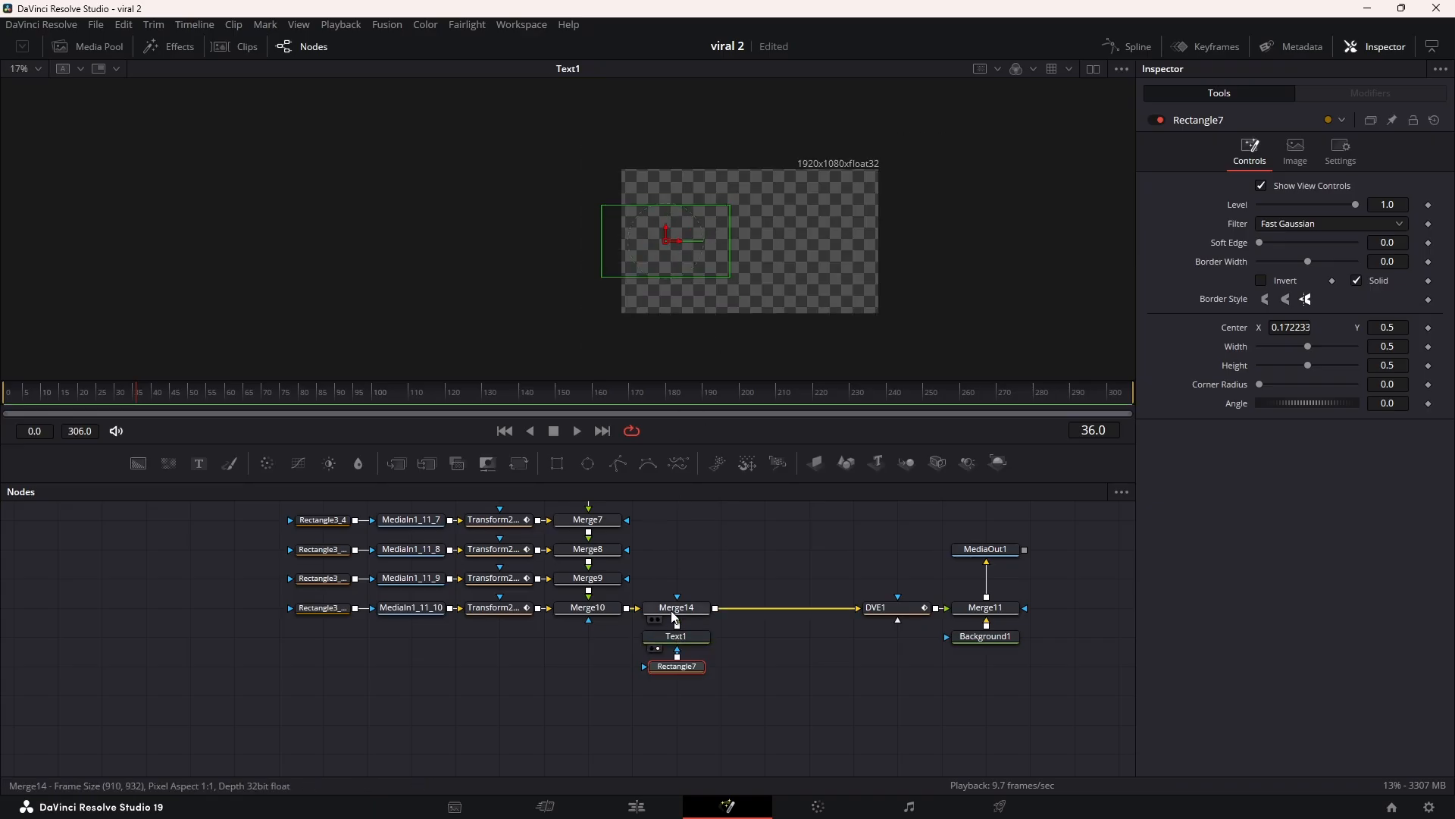
{"action": "left_click_drag", "start_coordinate": [676, 607], "coordinate": [752, 157]}
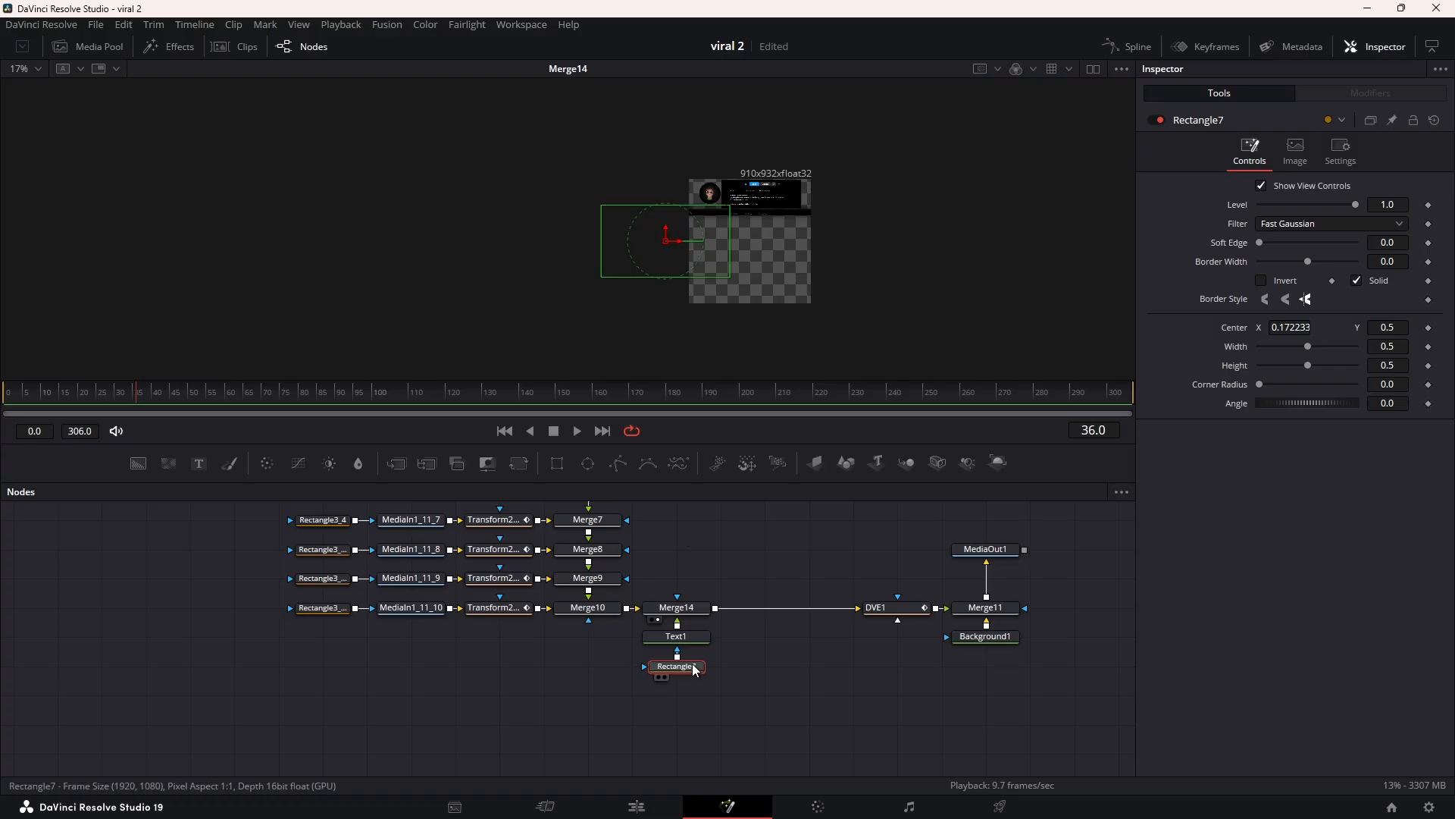
{"action": "scroll", "coordinate": [695, 669], "scroll_direction": "down", "scroll_amount": 2}
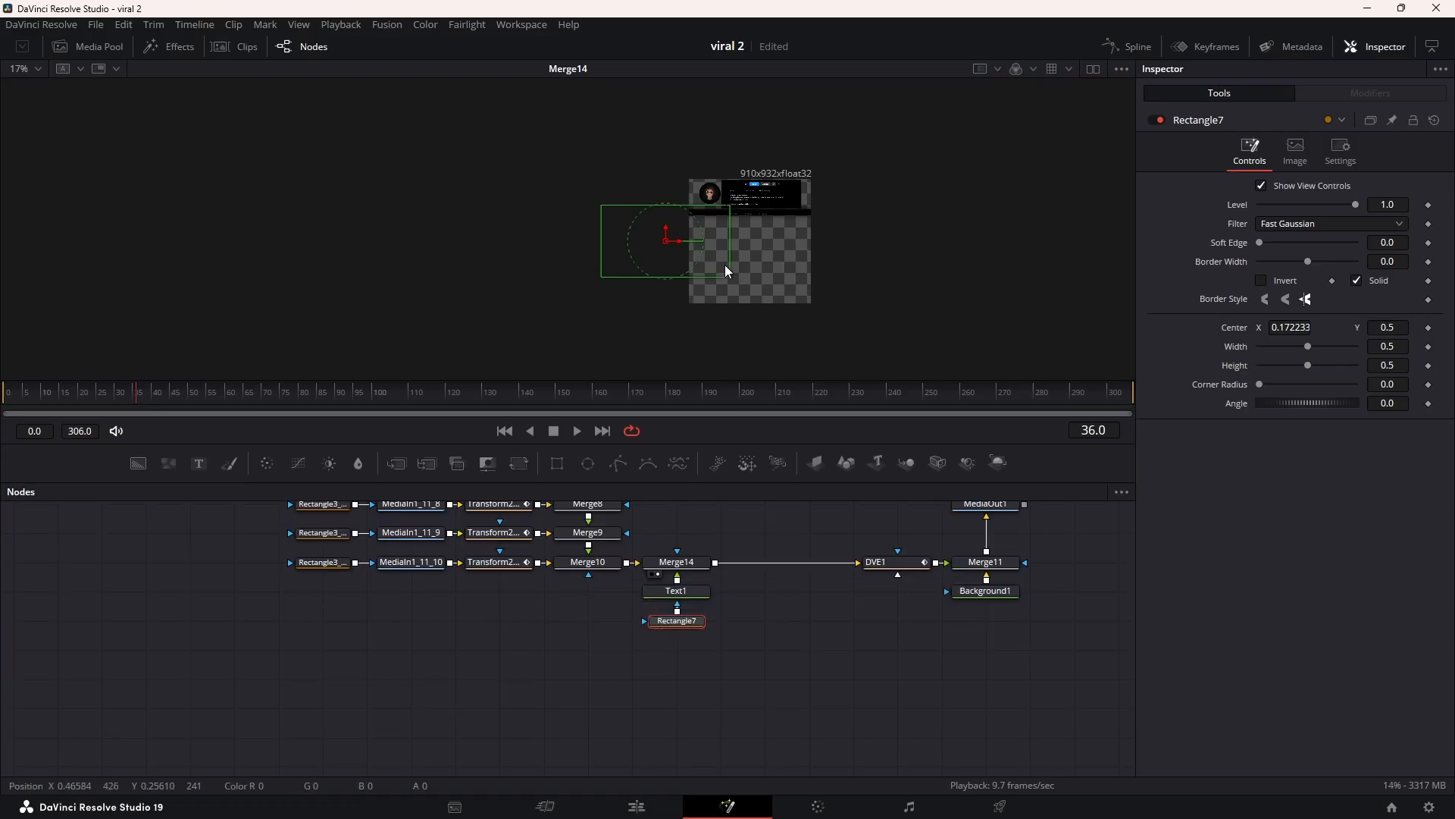
{"action": "left_click_drag", "start_coordinate": [667, 232], "coordinate": [679, 203]}
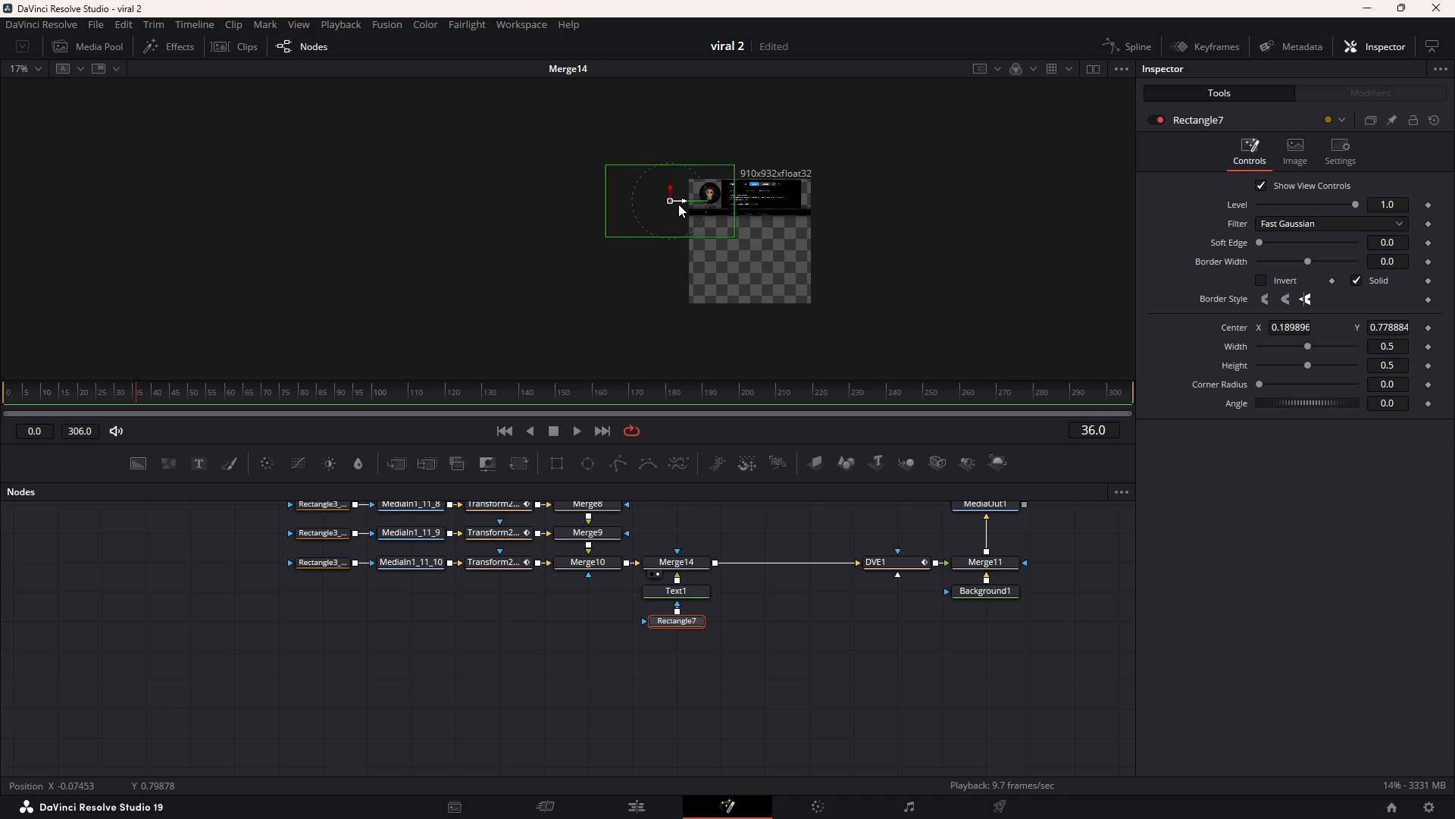
Step: Keyframe Rectangle7's center from X about 0.155 at frame 36 to X about 0.23 at frame 42, wiping on the title
{"action": "scroll", "coordinate": [731, 171], "scroll_direction": "up", "scroll_amount": 5}
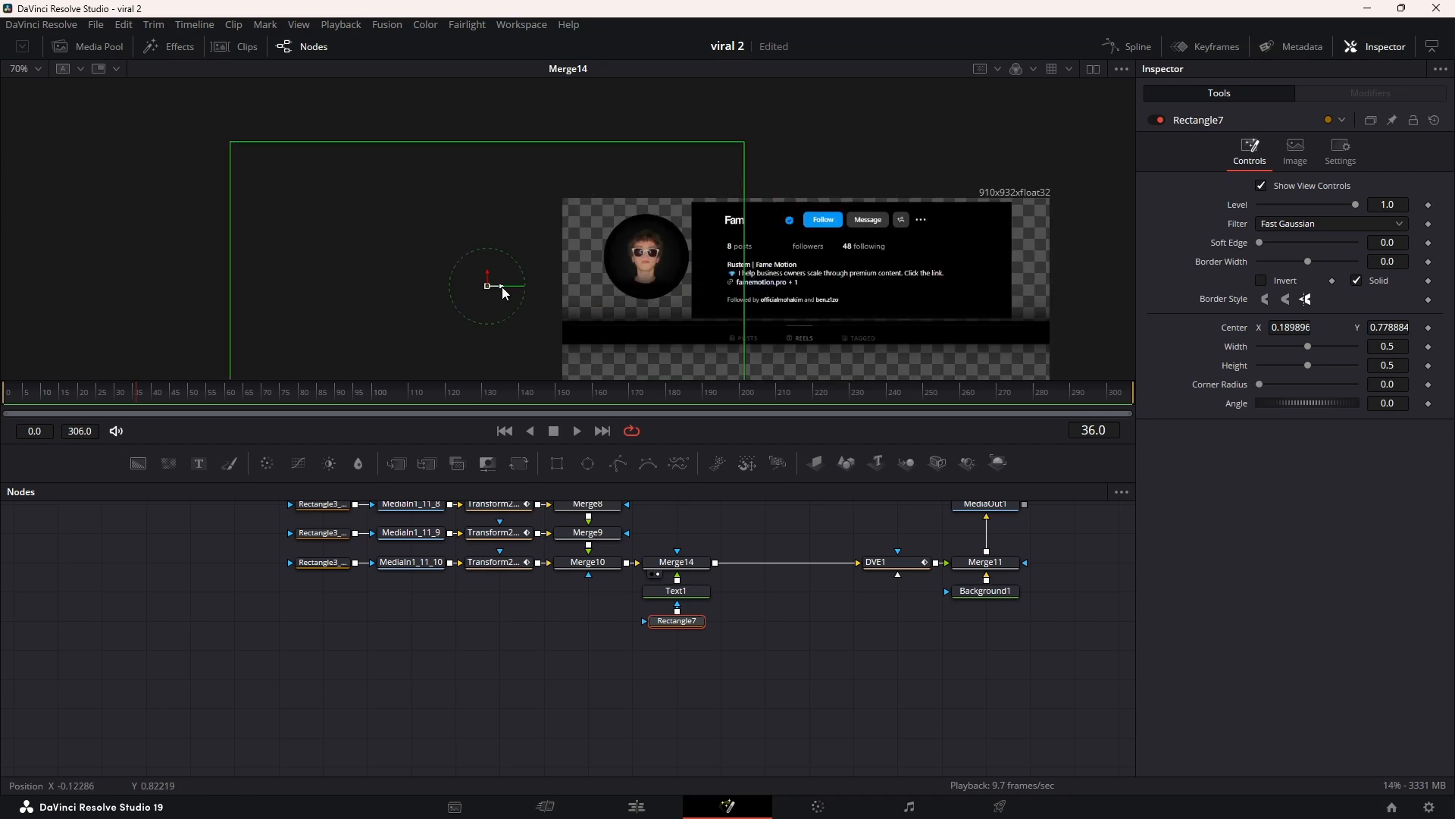
{"action": "left_click_drag", "start_coordinate": [500, 287], "coordinate": [477, 286]}
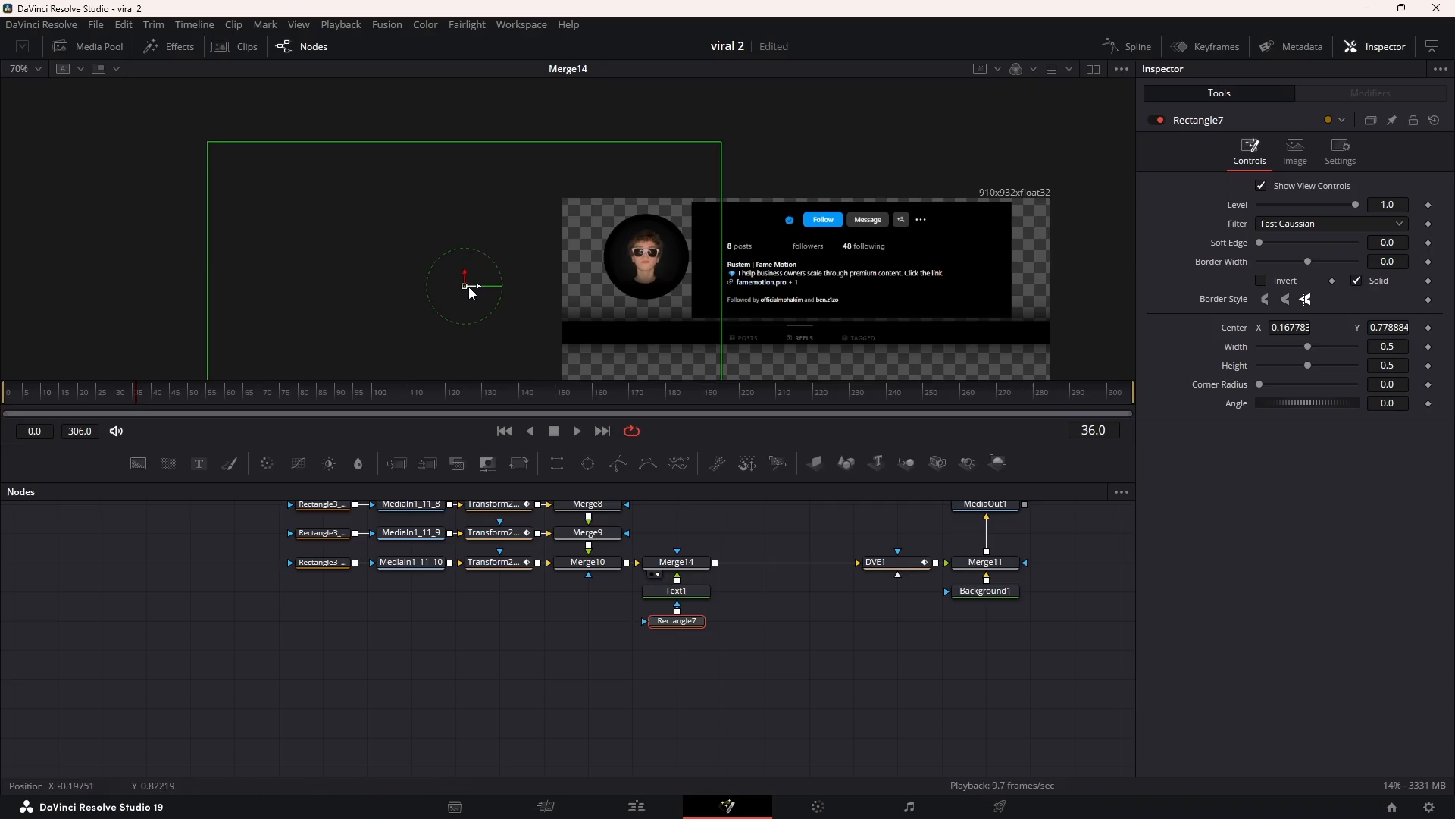
{"action": "left_click_drag", "start_coordinate": [476, 287], "coordinate": [462, 286]}
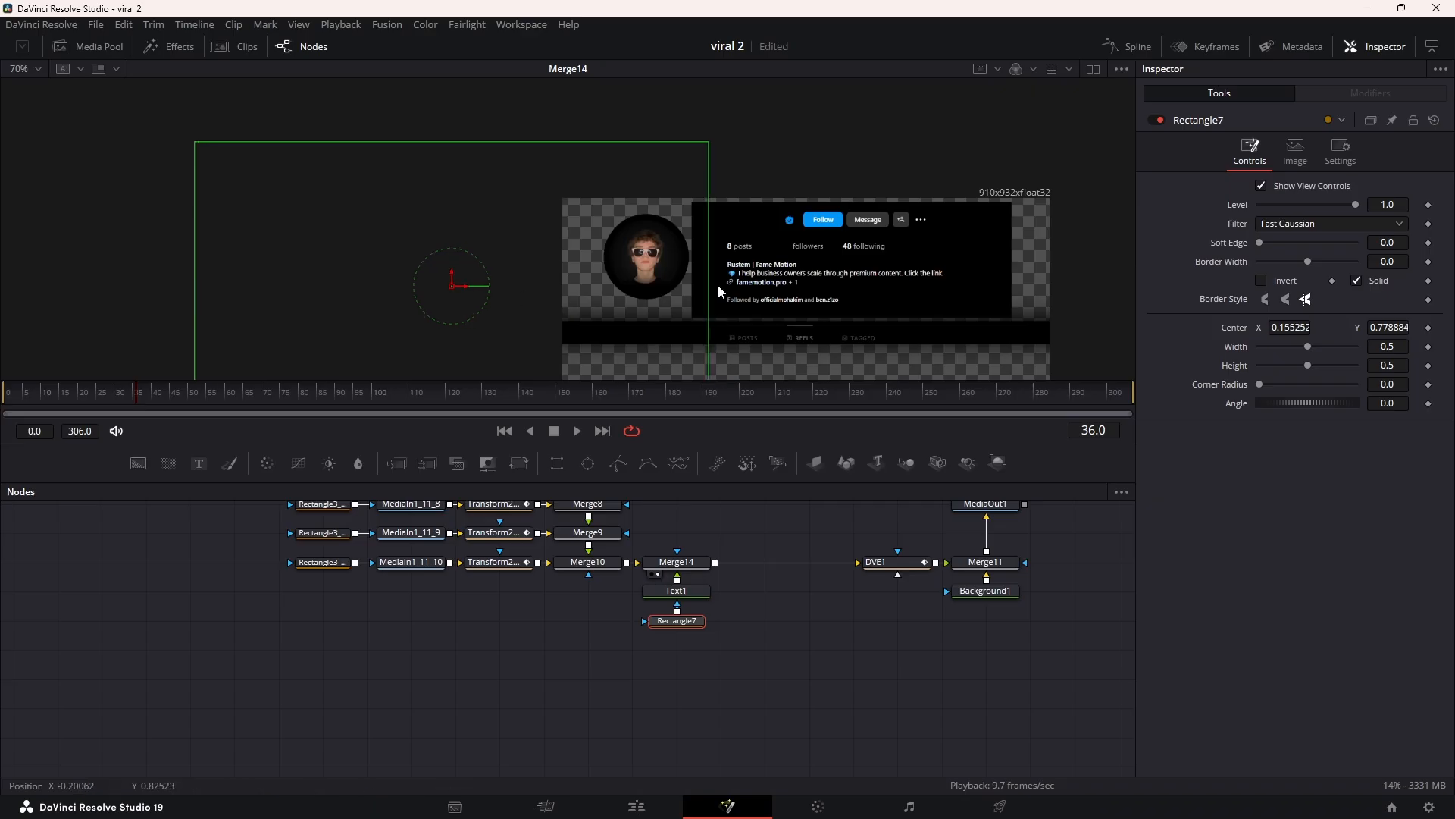
{"action": "left_click", "coordinate": [1429, 328]}
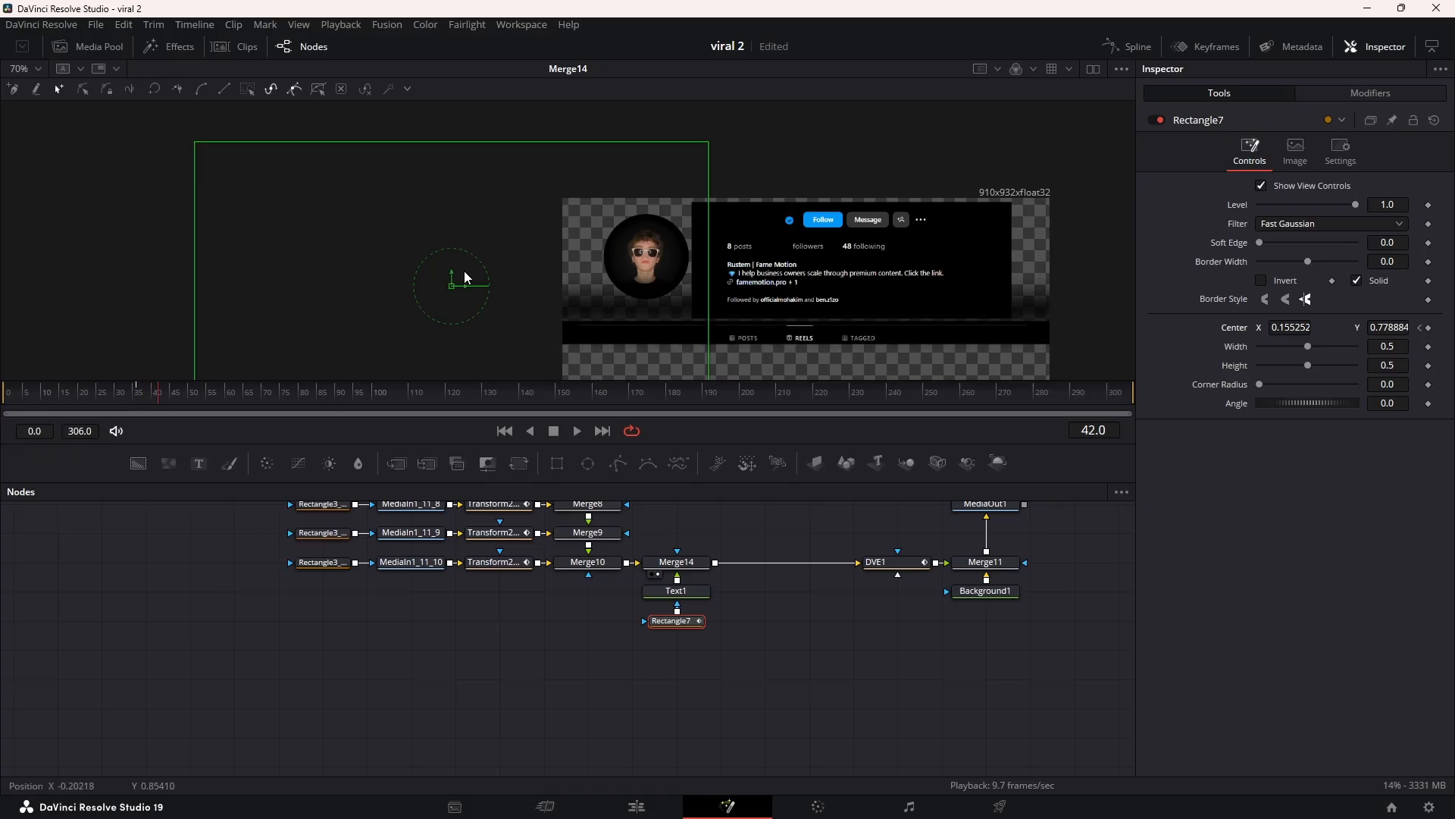
{"action": "left_click_drag", "start_coordinate": [465, 287], "coordinate": [543, 286]}
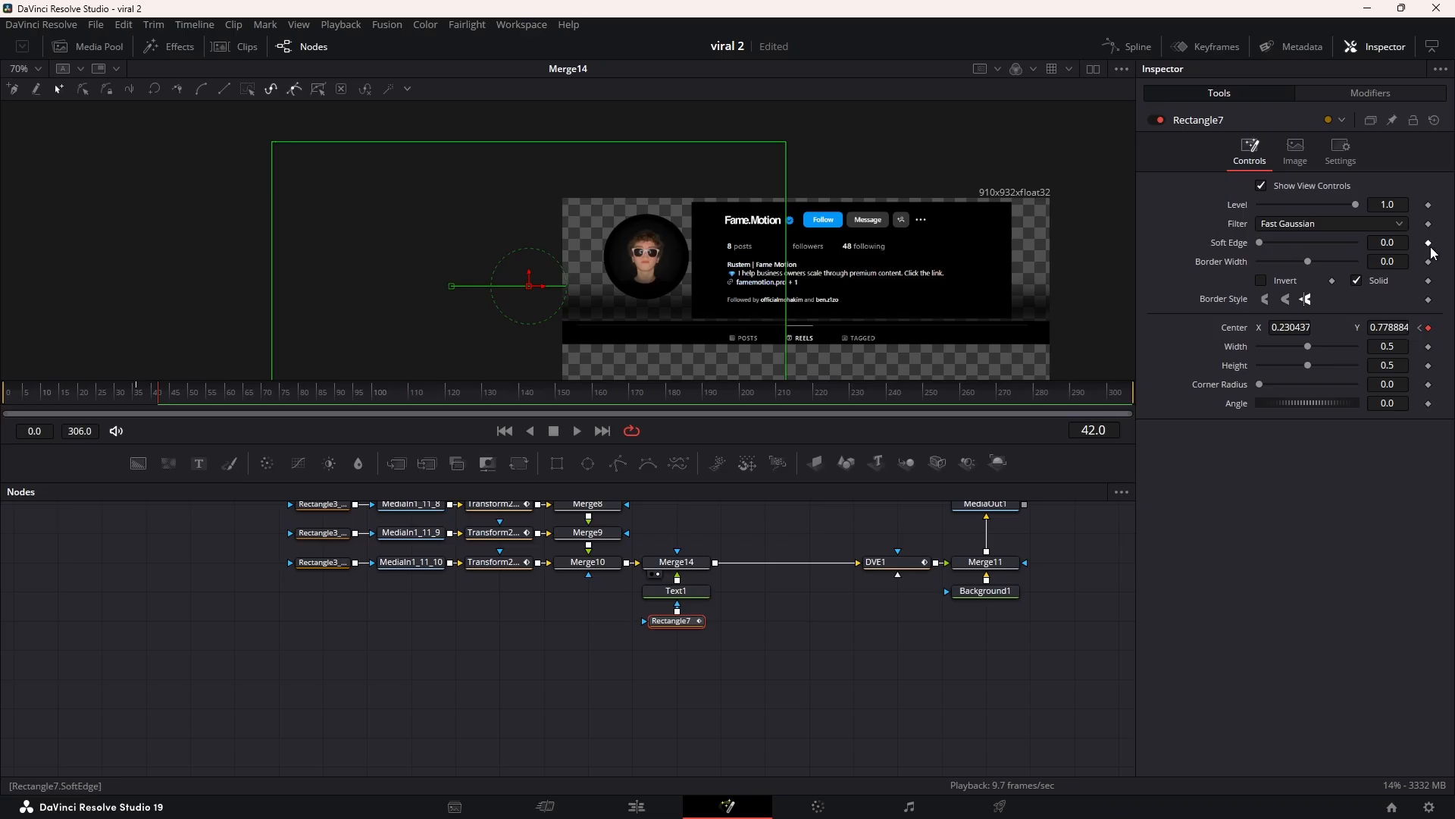
Step: Set Rectangle7's soft edge to 0.0087 and smooth its center displacement keyframes in the spline curve
{"action": "left_click_drag", "start_coordinate": [1389, 243], "coordinate": [1402, 244]}
{"action": "left_click", "coordinate": [1128, 46]}
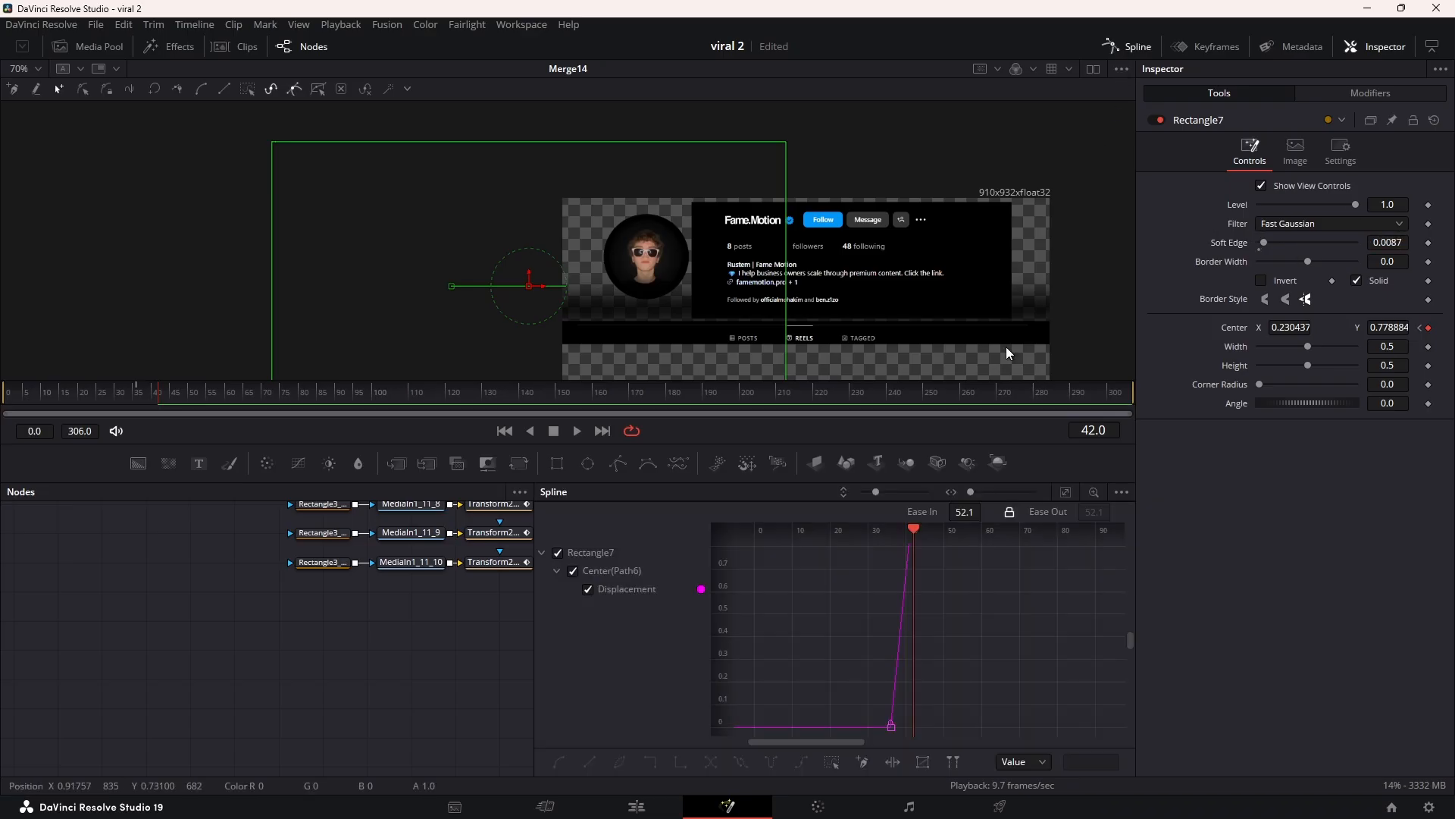
{"action": "left_click", "coordinate": [1065, 492]}
{"action": "key", "text": "shift+s"}
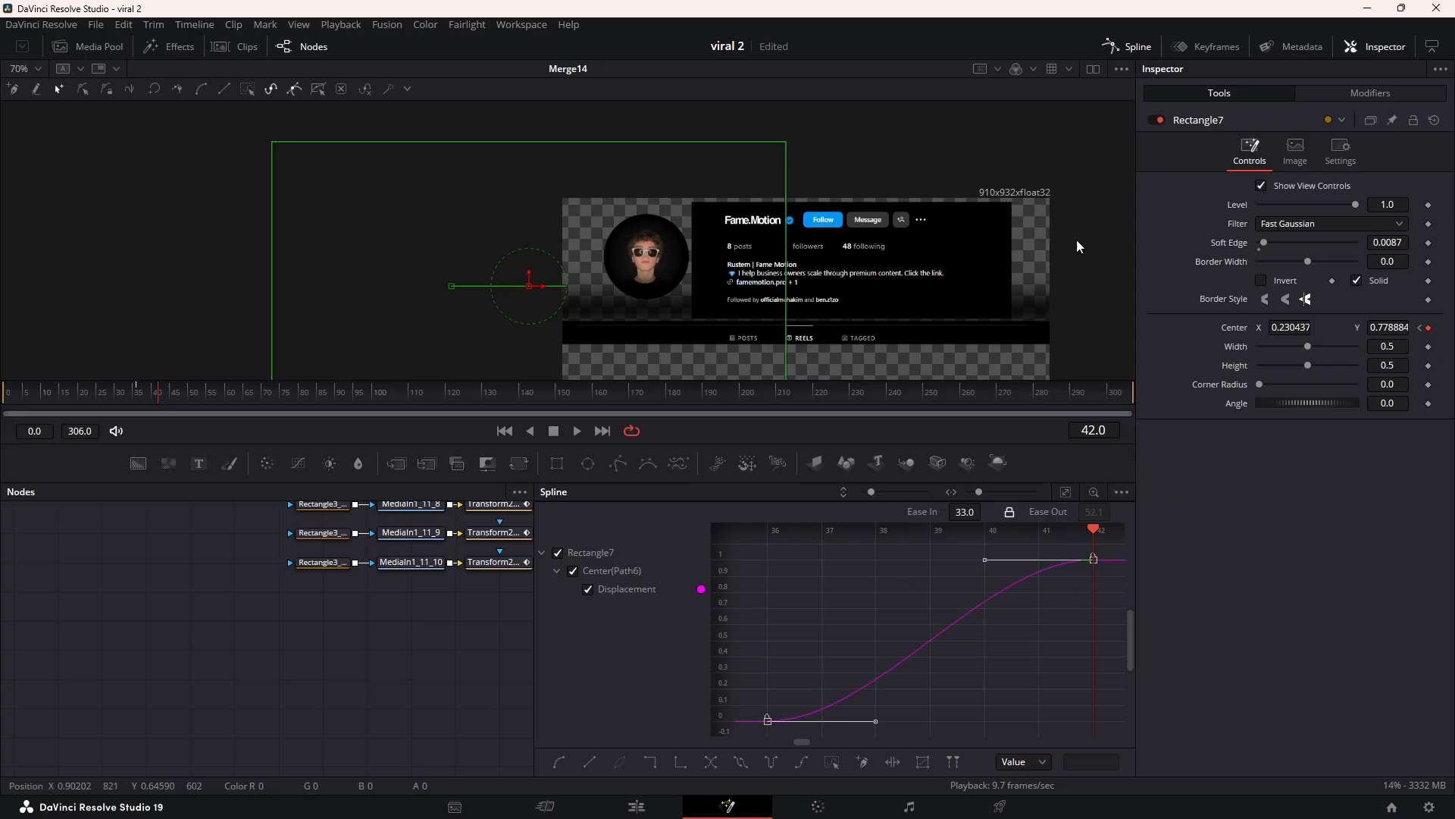
{"action": "left_click", "coordinate": [1109, 47]}
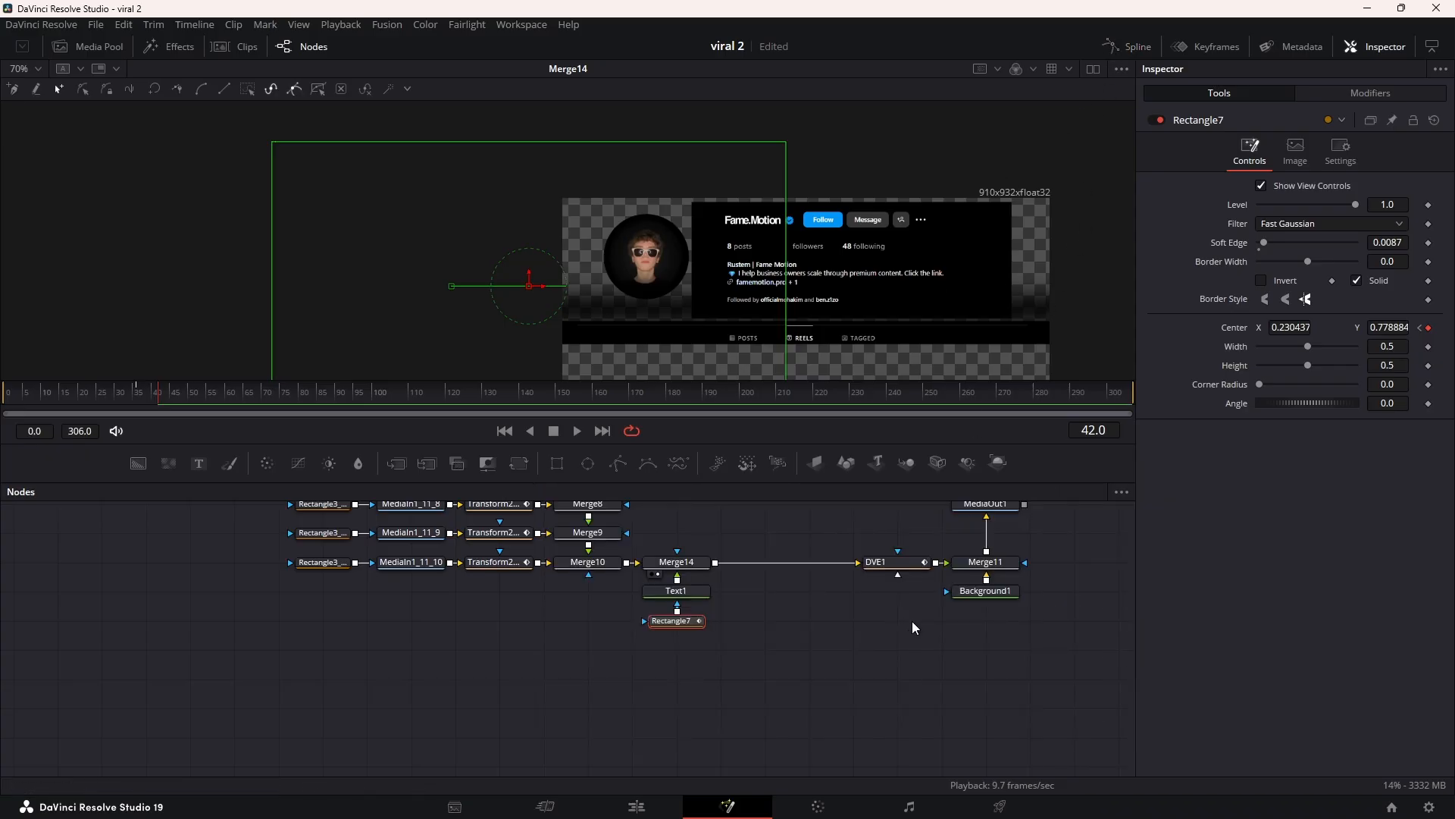
Step: Show MediaOut1 in the viewer, centre it on the title and scrub back to frame 36
{"action": "left_click", "coordinate": [926, 545]}
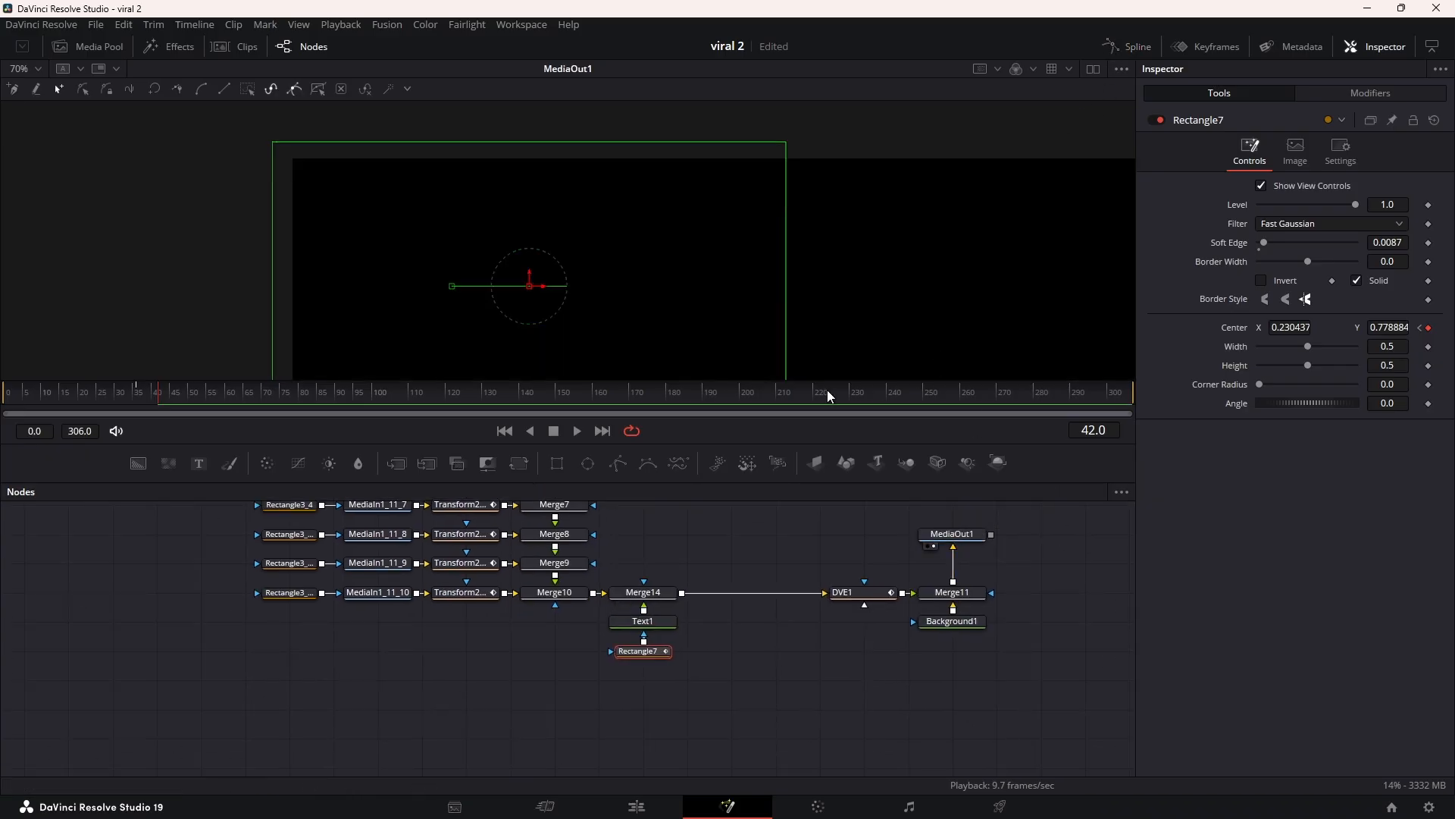
{"action": "scroll", "coordinate": [775, 220], "scroll_direction": "down", "scroll_amount": 2}
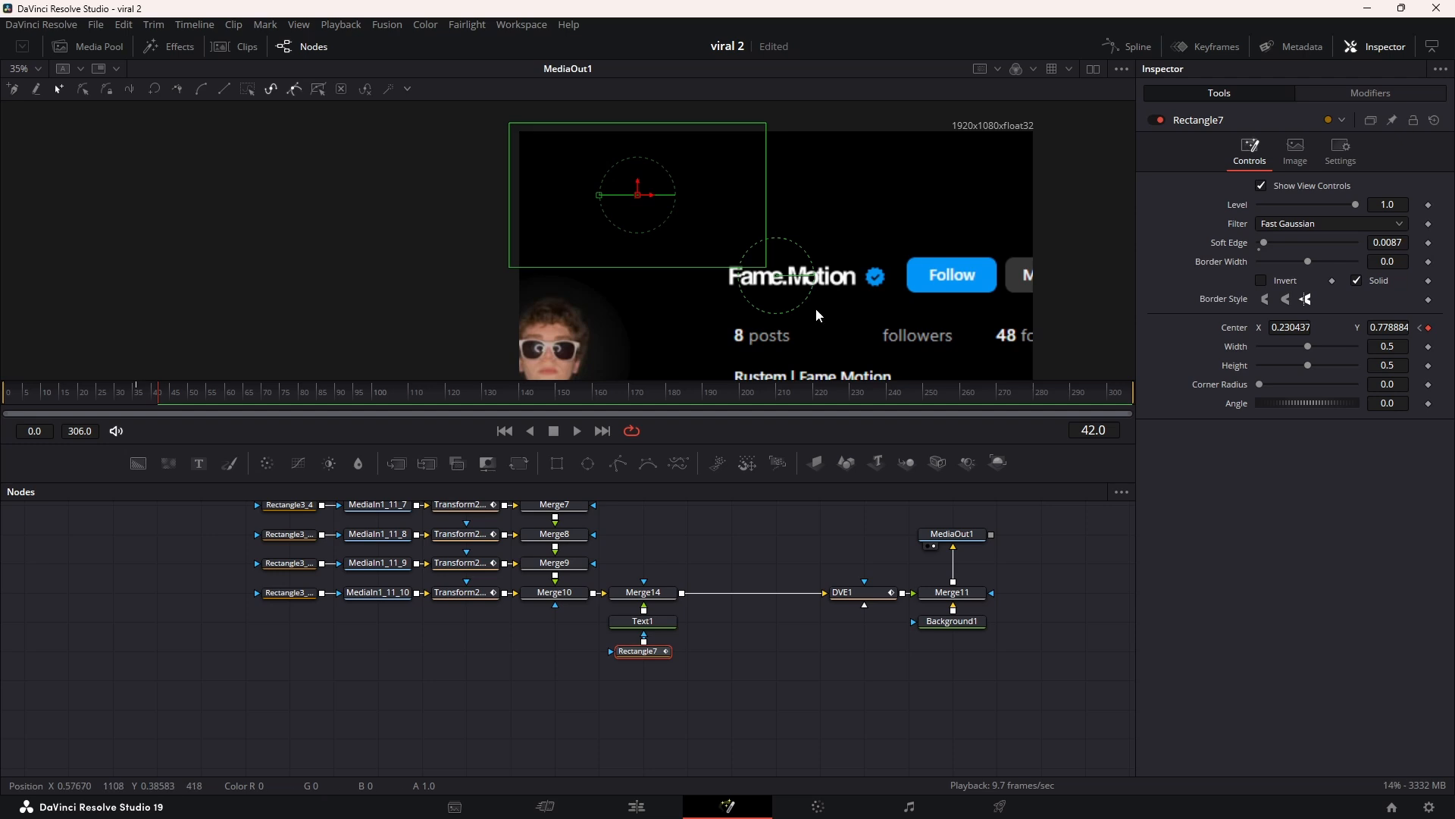
{"action": "left_click_drag", "start_coordinate": [815, 308], "coordinate": [790, 263]}
{"action": "left_click_drag", "start_coordinate": [157, 391], "coordinate": [140, 391]}
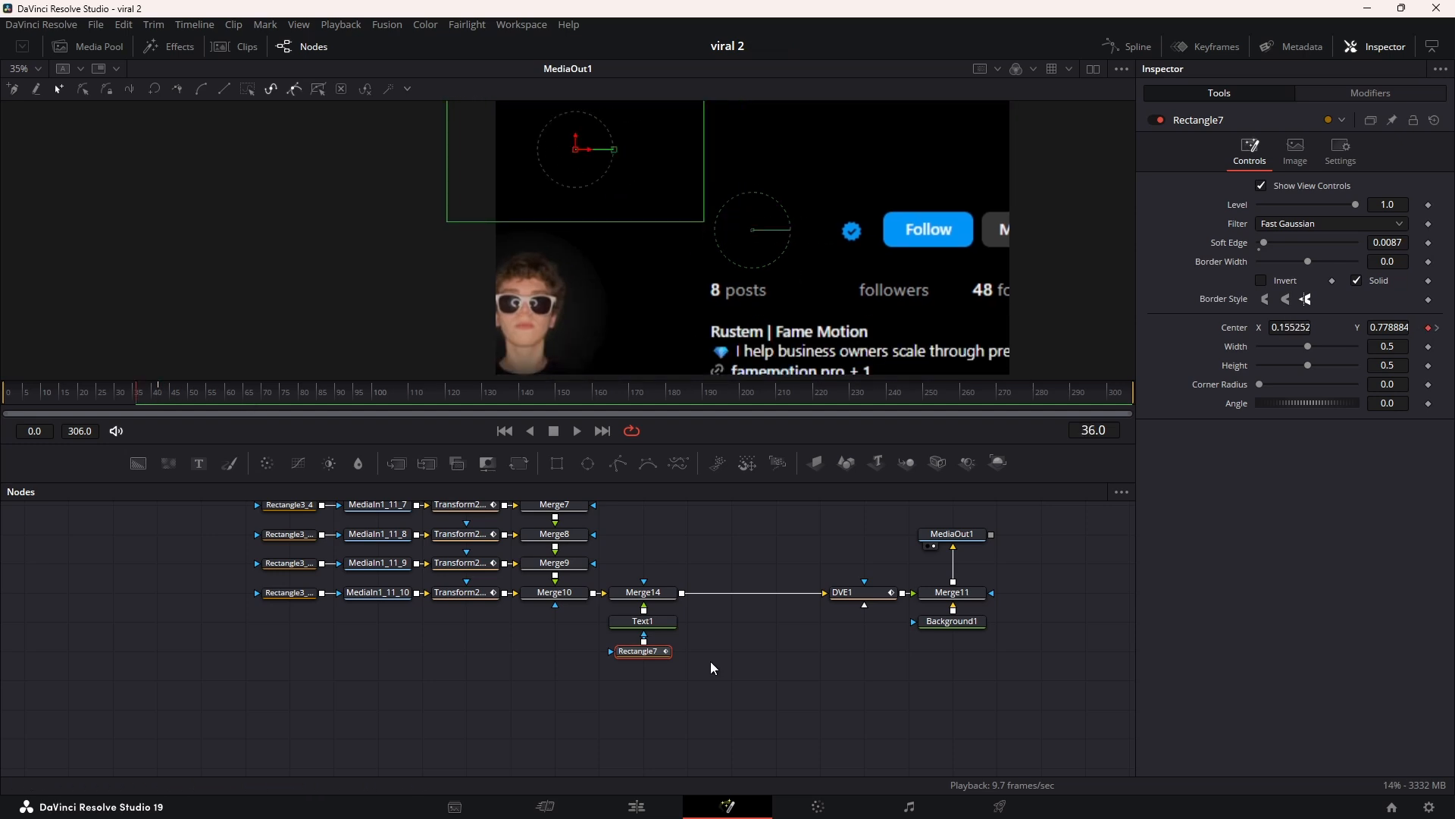
Step: Duplicate Rectangle7, merge a new Background over the chain between Merge14 and DVE1, and mask that Background with the duplicate
{"action": "key", "text": "ctrl+c"}
{"action": "key", "text": "ctrl+v"}
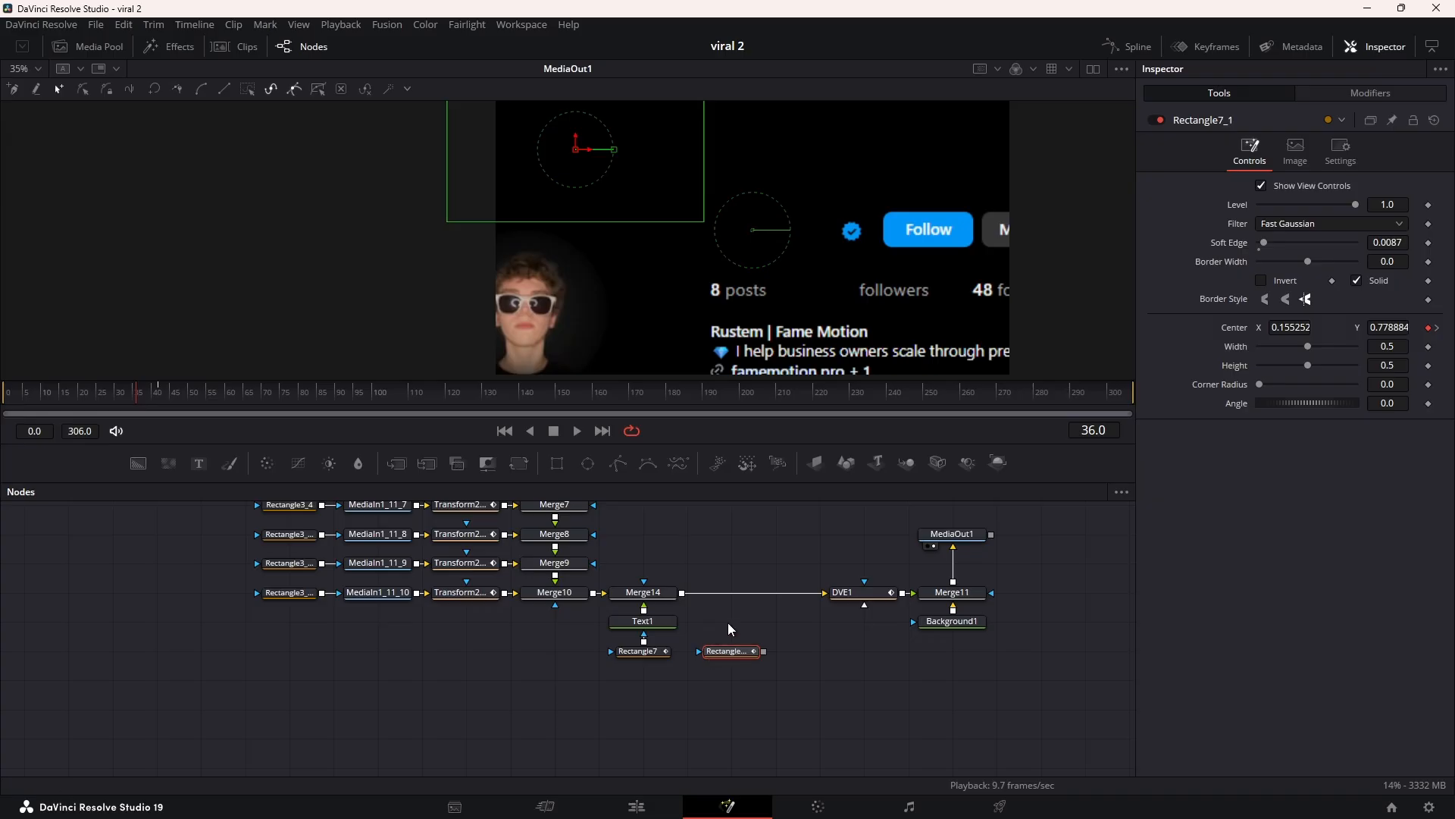
{"action": "left_click", "coordinate": [730, 629]}
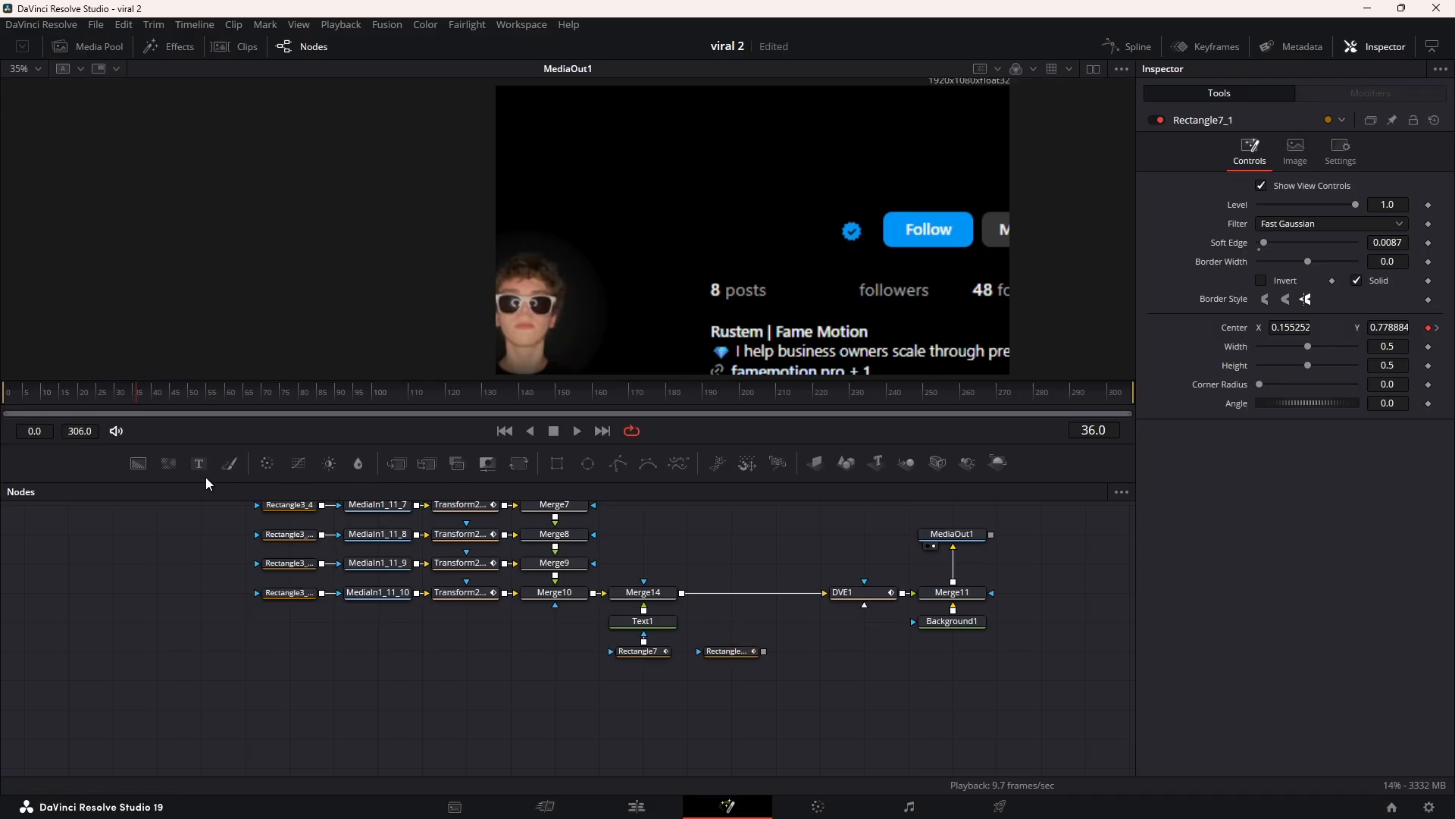
{"action": "left_click_drag", "start_coordinate": [138, 463], "coordinate": [765, 628]}
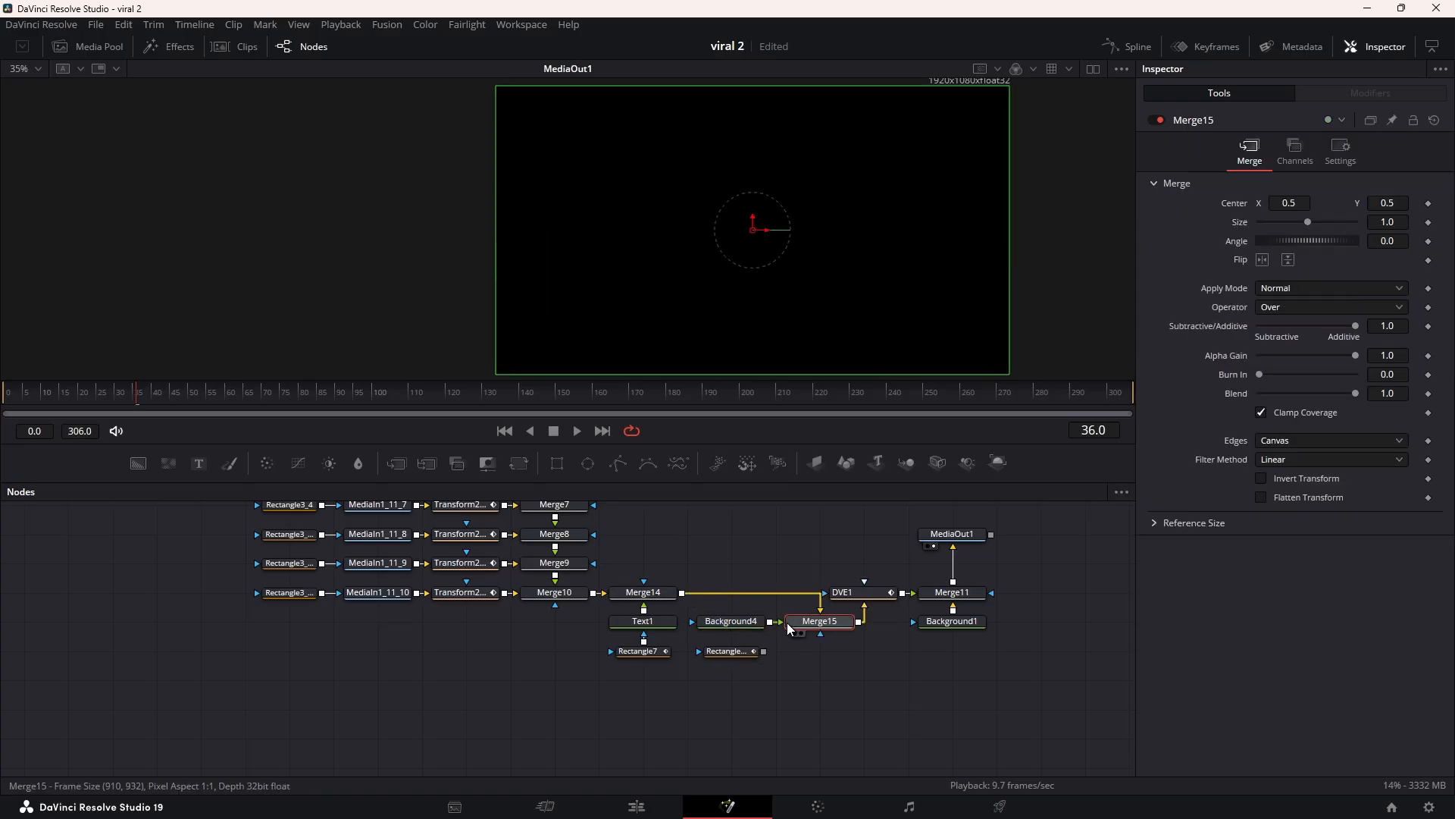
{"action": "left_click_drag", "start_coordinate": [787, 622], "coordinate": [698, 592]}
{"action": "left_click_drag", "start_coordinate": [764, 651], "coordinate": [748, 626]}
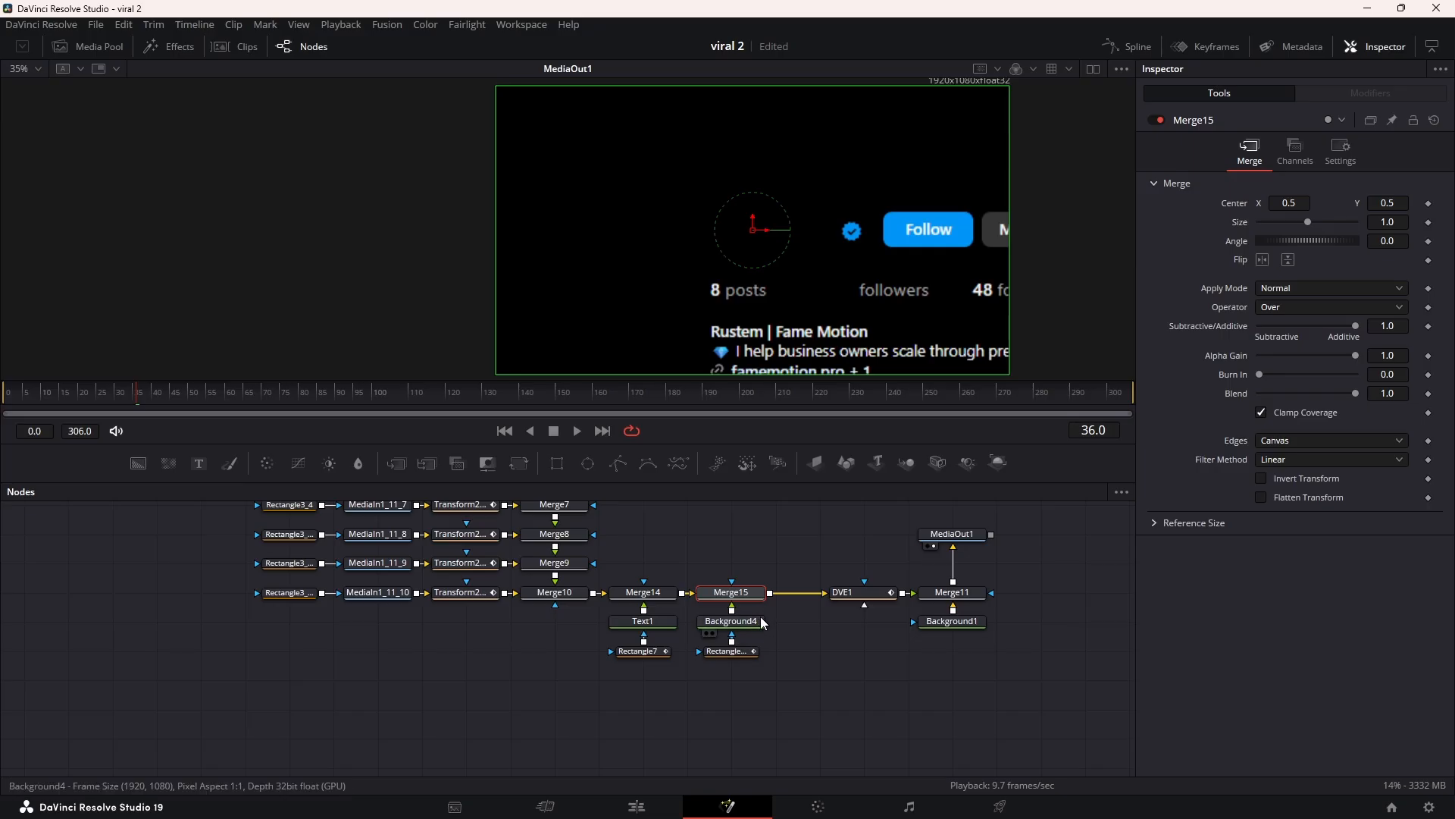
{"action": "scroll", "coordinate": [778, 332], "scroll_direction": "down", "scroll_amount": 3}
{"action": "scroll", "coordinate": [782, 330], "scroll_direction": "up", "scroll_amount": 3}
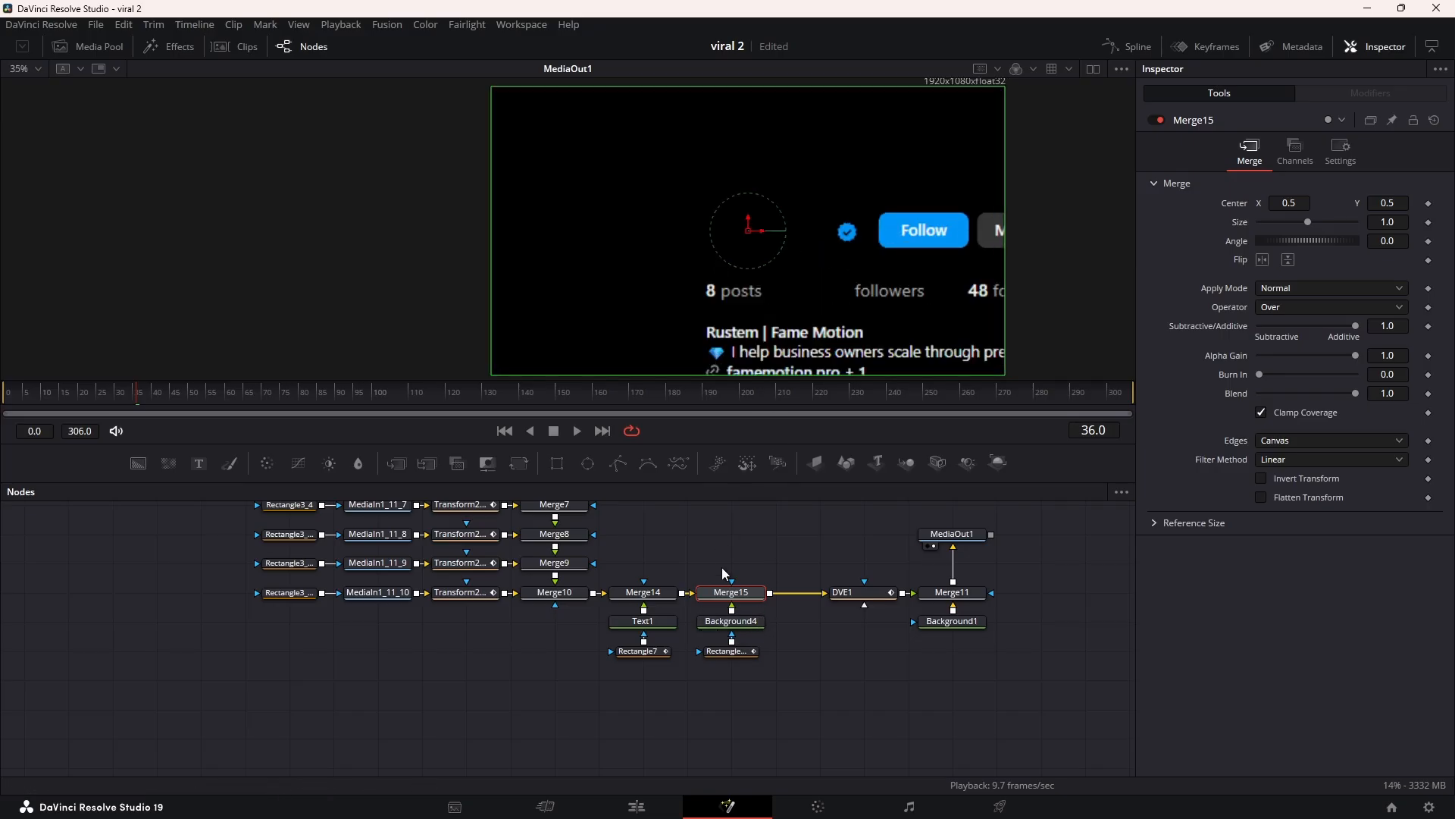
Step: Set Background4's color to orange #ffaa00
{"action": "left_click", "coordinate": [731, 620]}
{"action": "left_click", "coordinate": [1301, 274]}
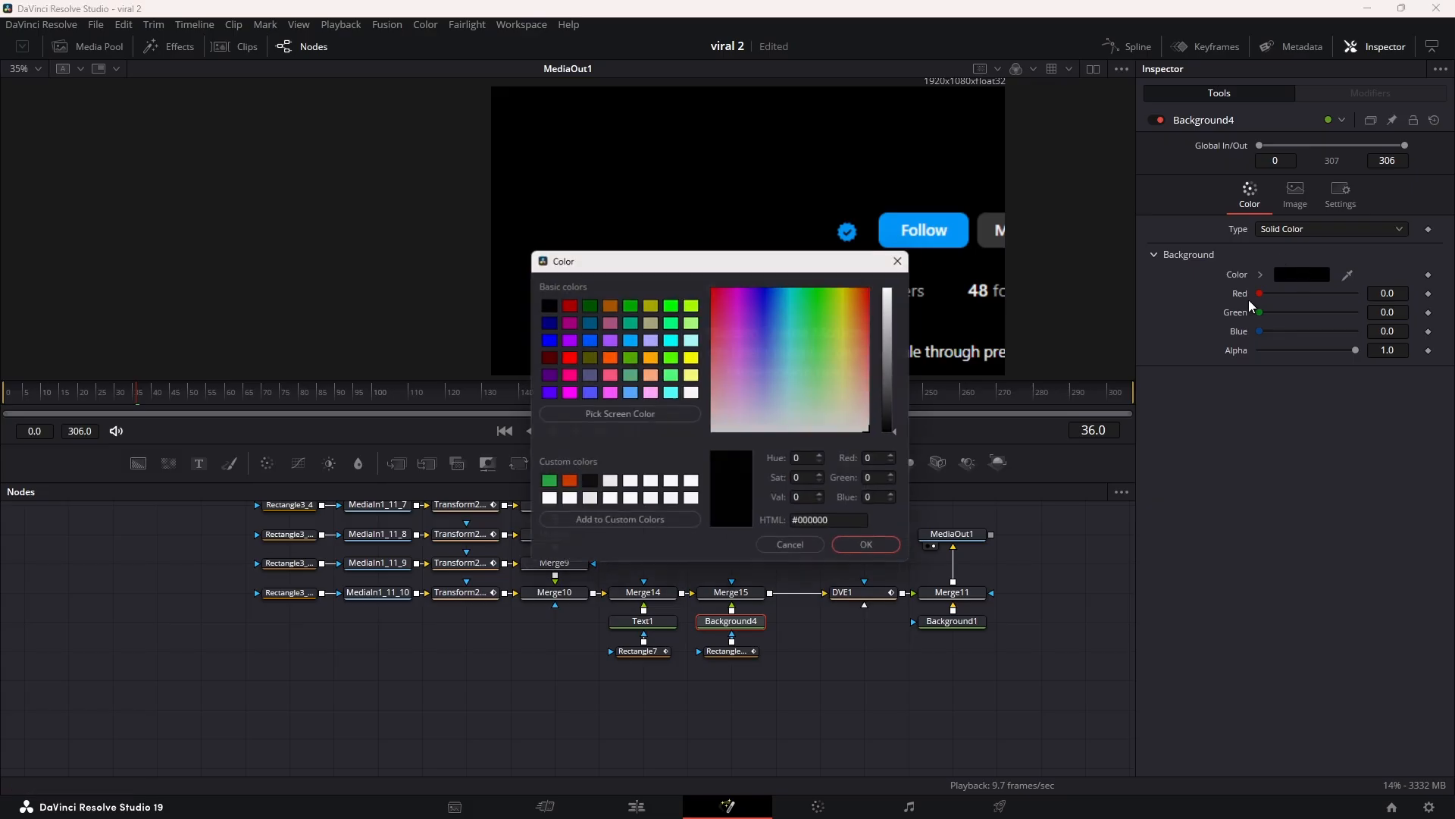
{"action": "left_click", "coordinate": [657, 359]}
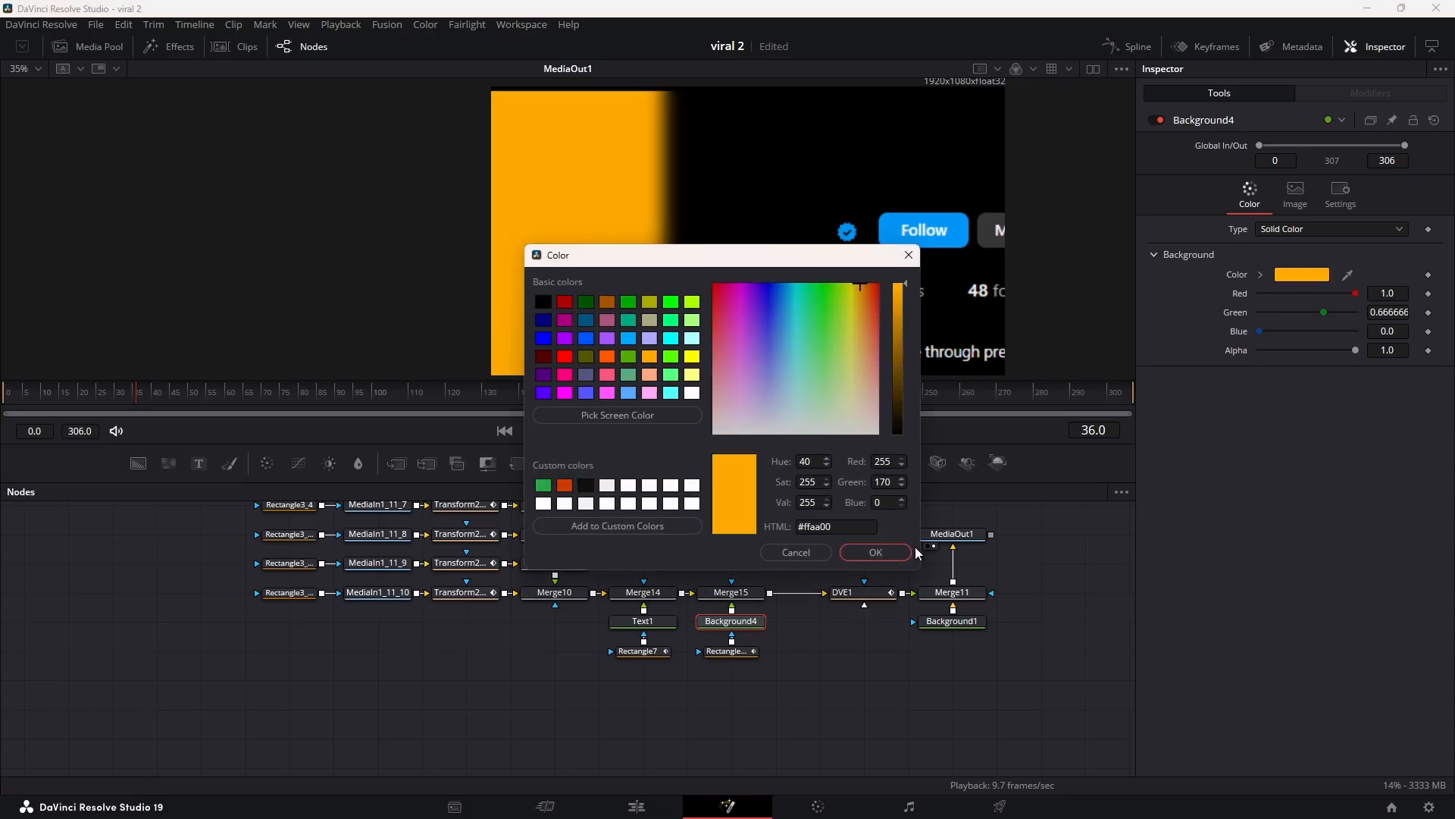
{"action": "left_click", "coordinate": [875, 553]}
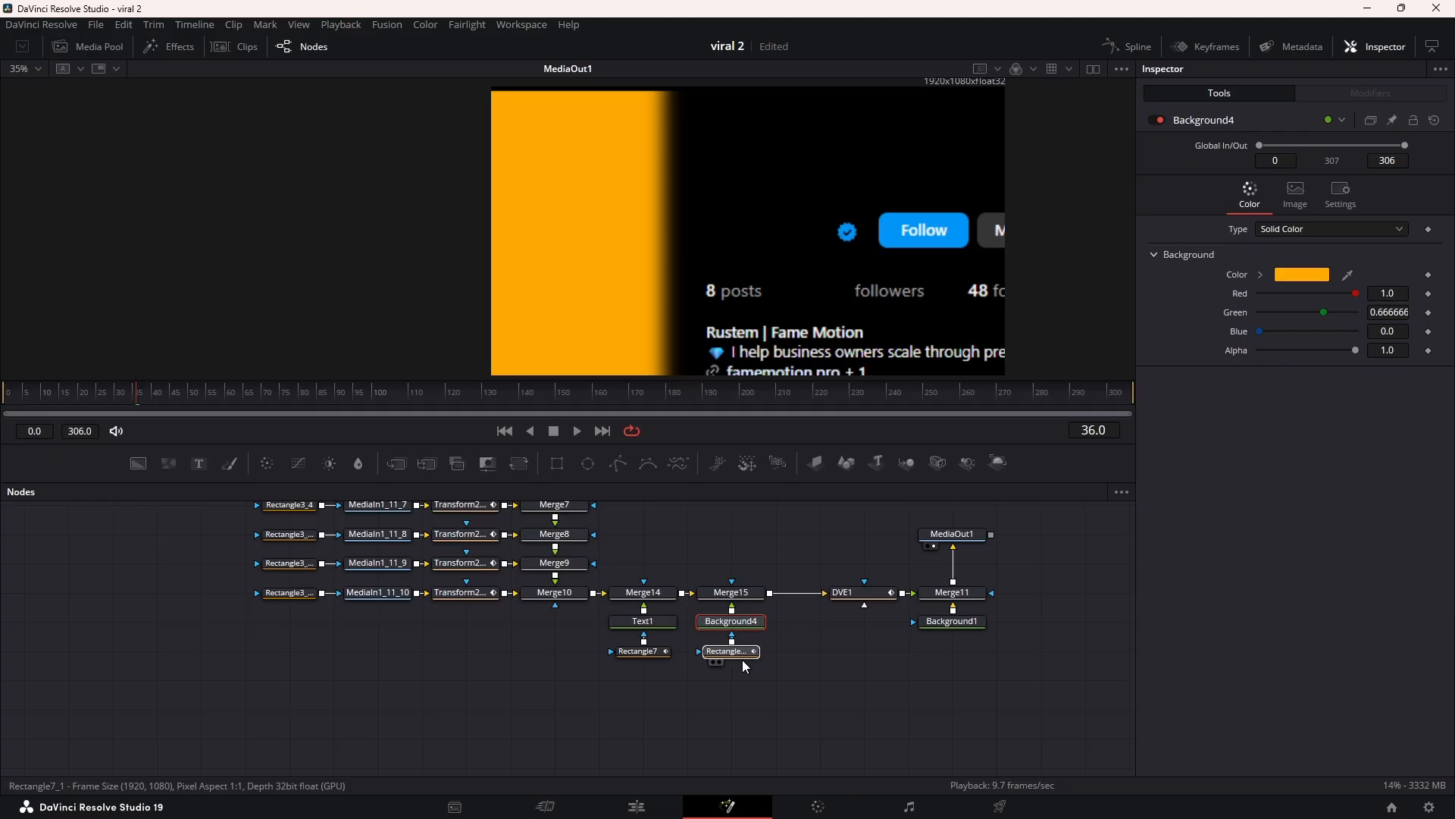
Step: Disconnect the duplicated mask from Background4 and attach a new rectangle mask in its place
{"action": "left_click_drag", "start_coordinate": [745, 666], "coordinate": [741, 724]}
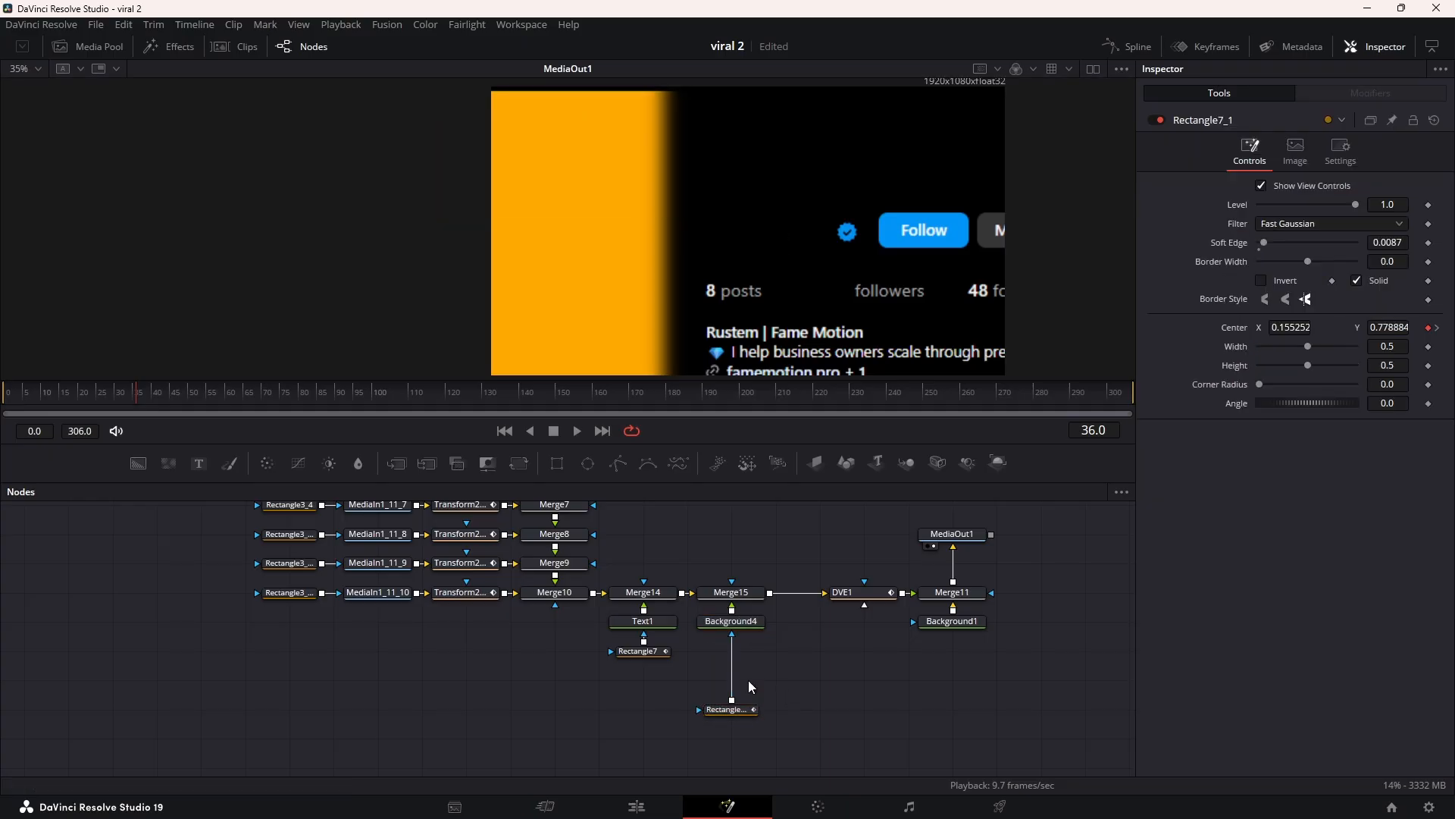
{"action": "left_click_drag", "start_coordinate": [732, 653], "coordinate": [768, 656]}
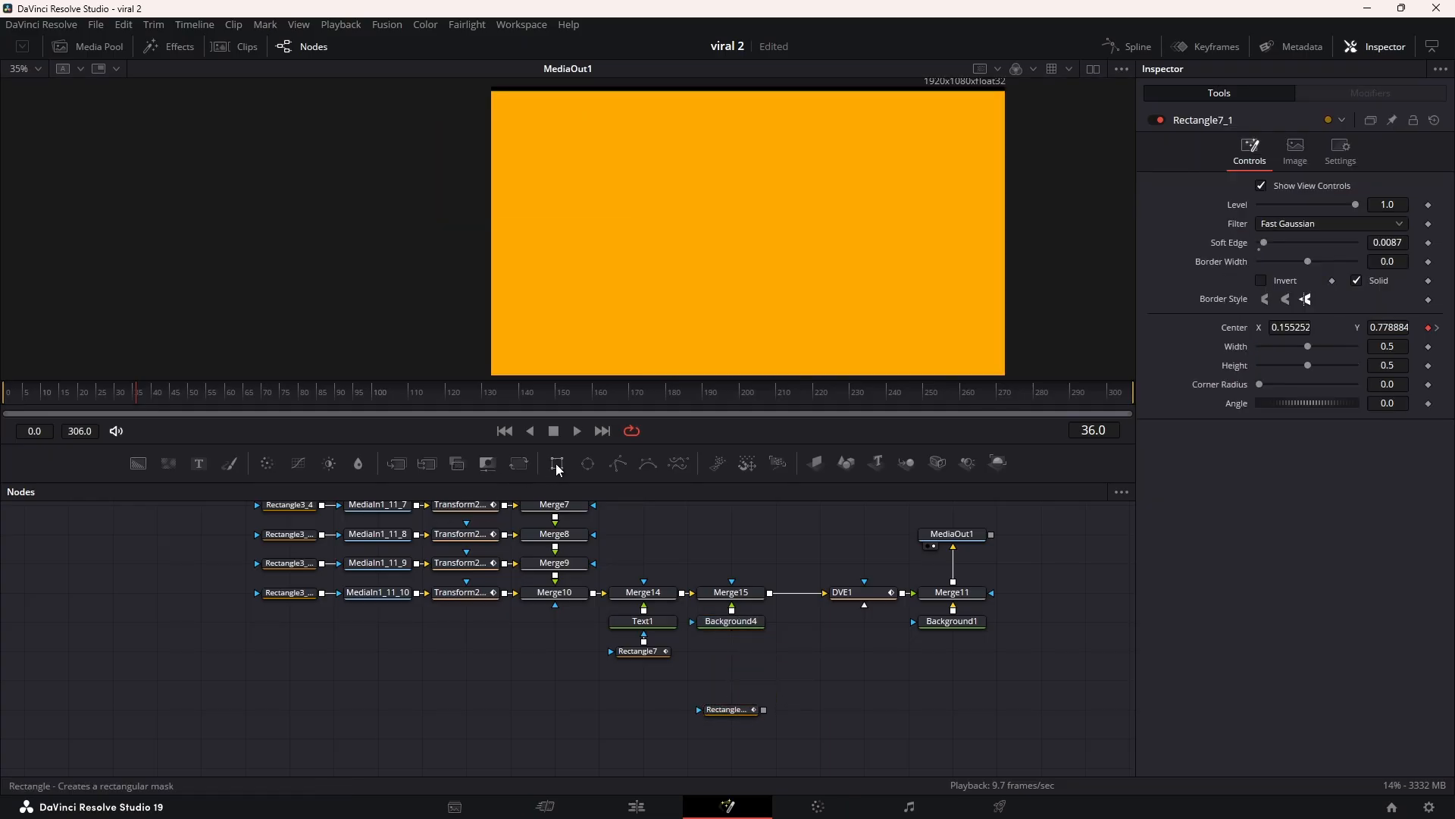
{"action": "left_click_drag", "start_coordinate": [558, 464], "coordinate": [746, 621]}
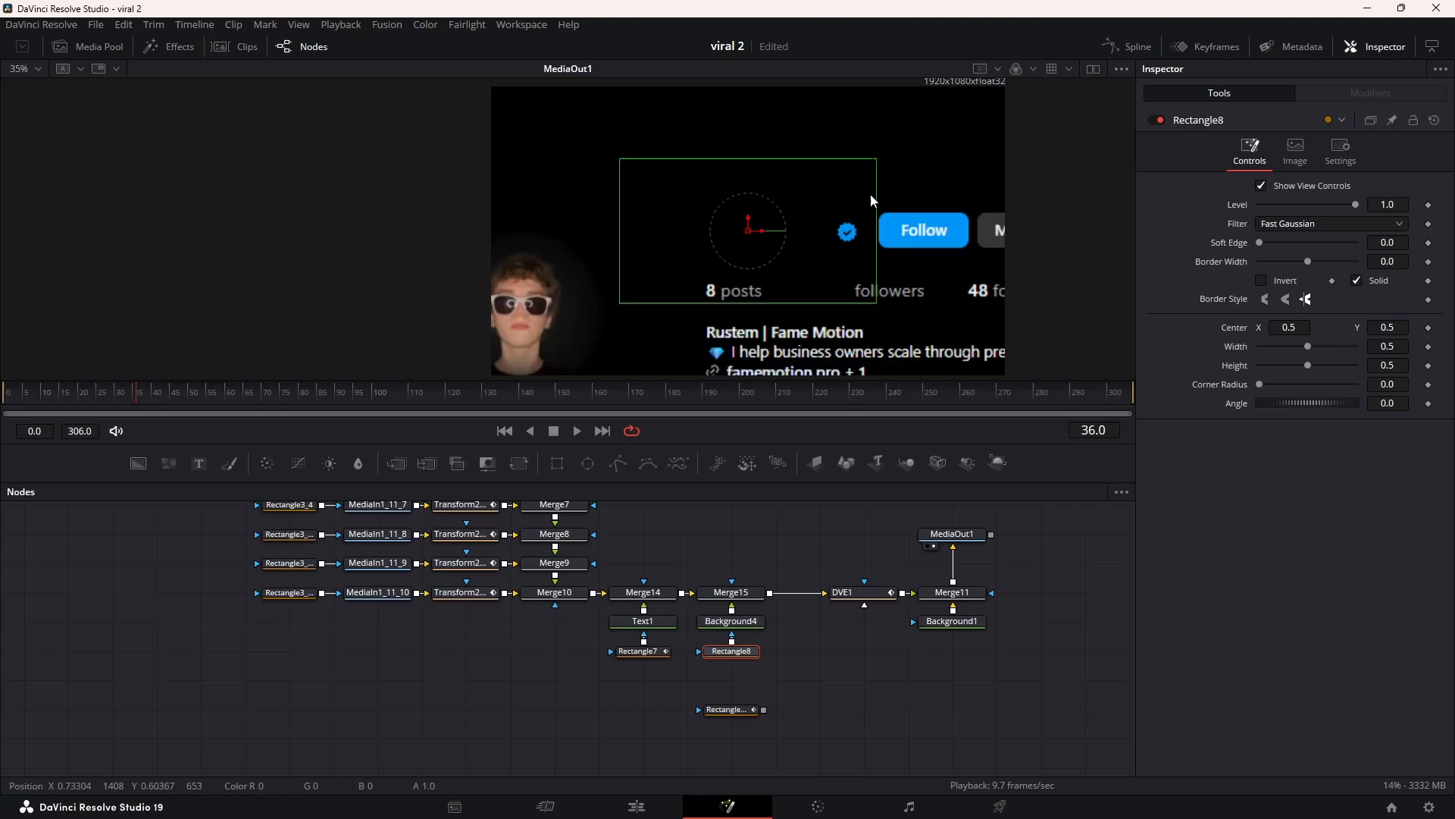
Step: Fit Rectangle8 over the Fame.Motion title at frame 43: width about 0.057, height about 0.019, center about X 0.448, Y 0.893
{"action": "left_click_drag", "start_coordinate": [874, 161], "coordinate": [807, 197]}
{"action": "left_click_drag", "start_coordinate": [748, 231], "coordinate": [691, 130]}
{"action": "left_click_drag", "start_coordinate": [748, 94], "coordinate": [712, 126]}
{"action": "left_click_drag", "start_coordinate": [688, 129], "coordinate": [716, 115]}
{"action": "left_click", "coordinate": [162, 393]}
{"action": "mouse_move", "coordinate": [1388, 346]}
{"action": "left_mouse_down"}
{"action": "mouse_move", "coordinate": [1372, 346]}
{"action": "mouse_move", "coordinate": [1391, 327]}
{"action": "left_mouse_up"}
{"action": "left_click_drag", "start_coordinate": [1290, 328], "coordinate": [1301, 327]}
{"action": "mouse_move", "coordinate": [1388, 365]}
{"action": "left_mouse_down"}
{"action": "mouse_move", "coordinate": [1403, 366]}
{"action": "mouse_move", "coordinate": [1393, 346]}
{"action": "left_mouse_up"}
{"action": "left_click_drag", "start_coordinate": [1293, 329], "coordinate": [1297, 329]}
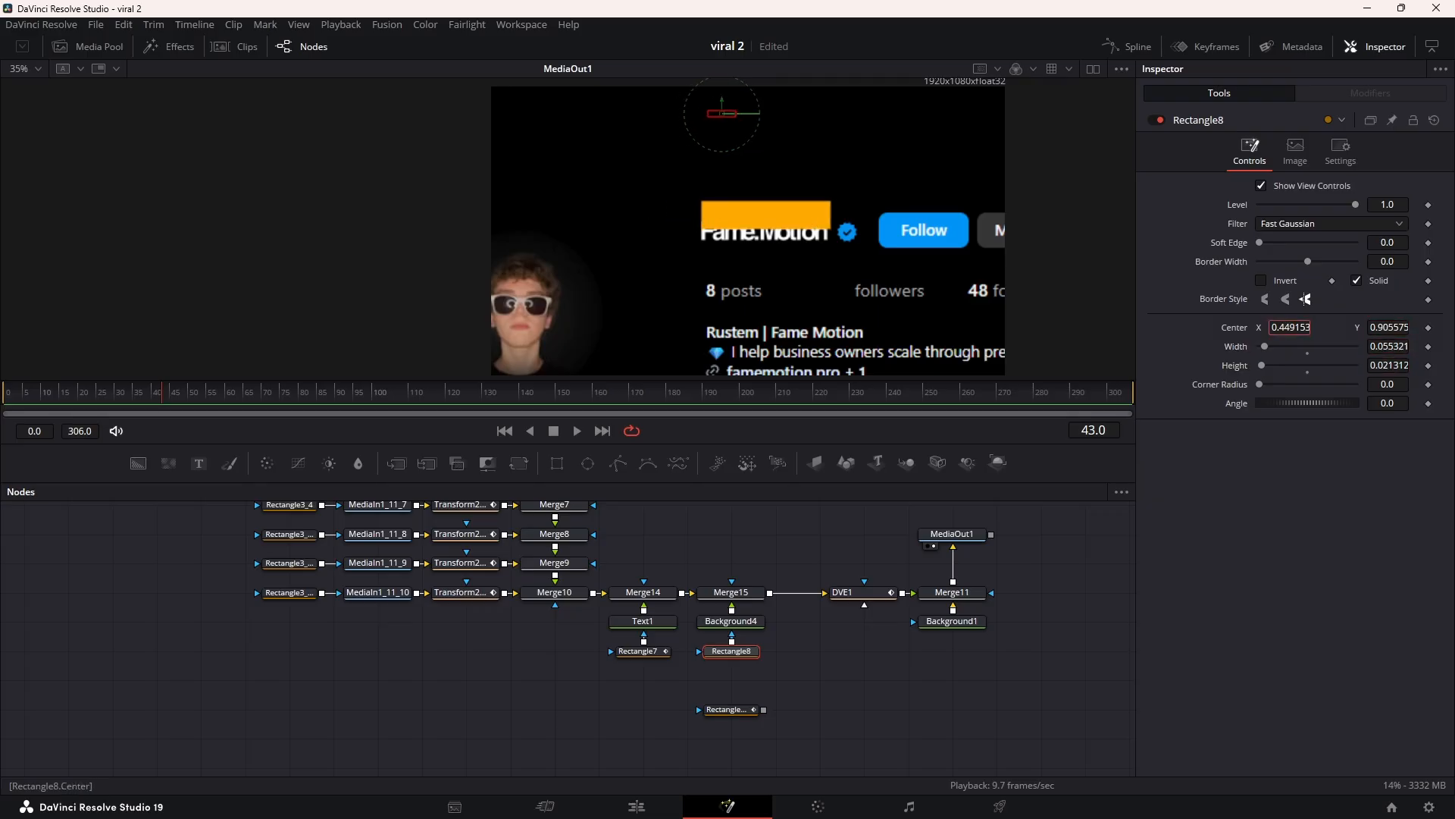
{"action": "left_click_drag", "start_coordinate": [1382, 364], "coordinate": [1389, 346]}
{"action": "left_click_drag", "start_coordinate": [1293, 327], "coordinate": [1292, 327]}
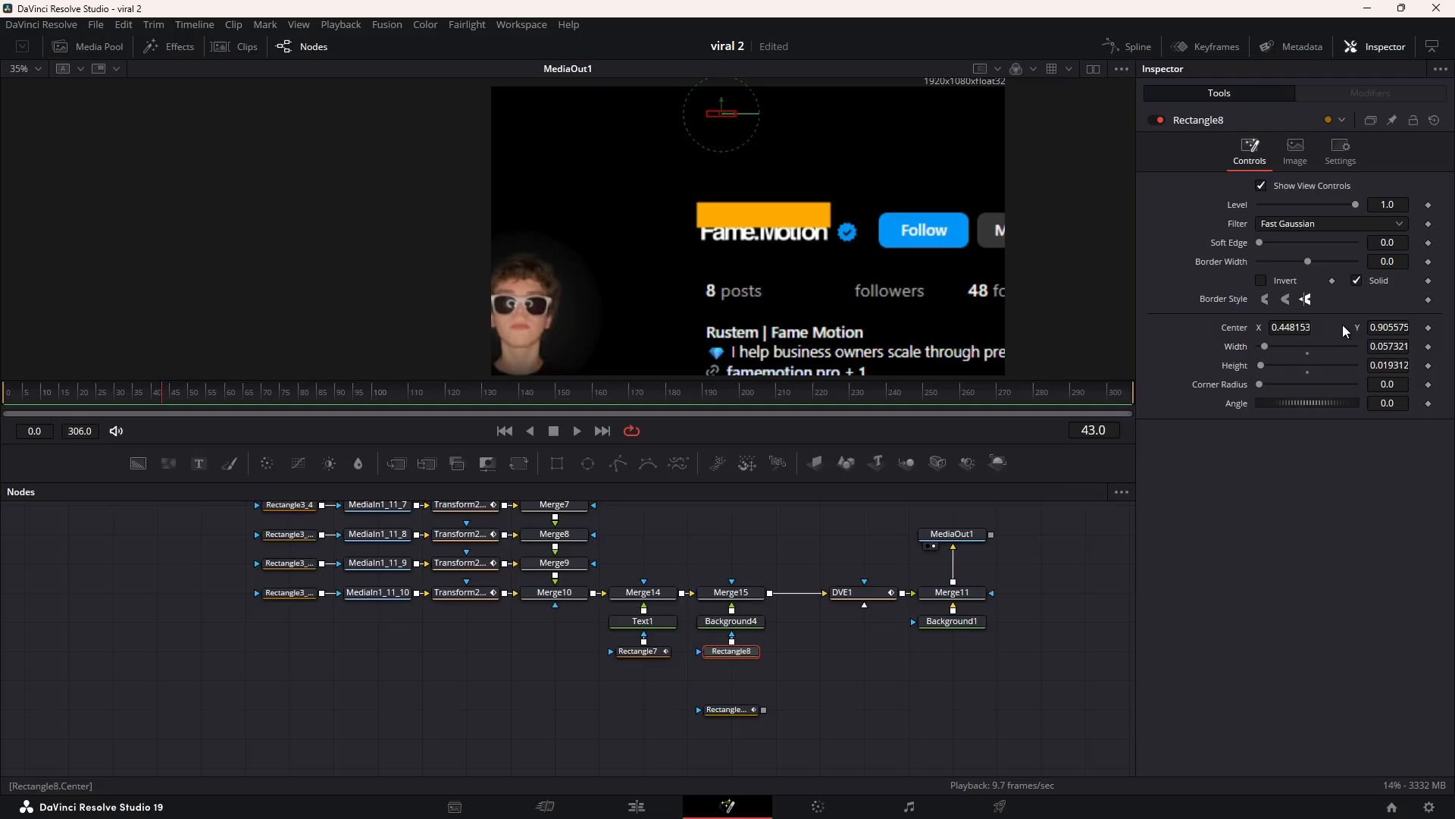
{"action": "left_click_drag", "start_coordinate": [1388, 328], "coordinate": [1378, 327]}
Step: Set Merge15's apply mode to Screen
{"action": "left_click", "coordinate": [731, 592]}
{"action": "left_click", "coordinate": [1295, 288]}
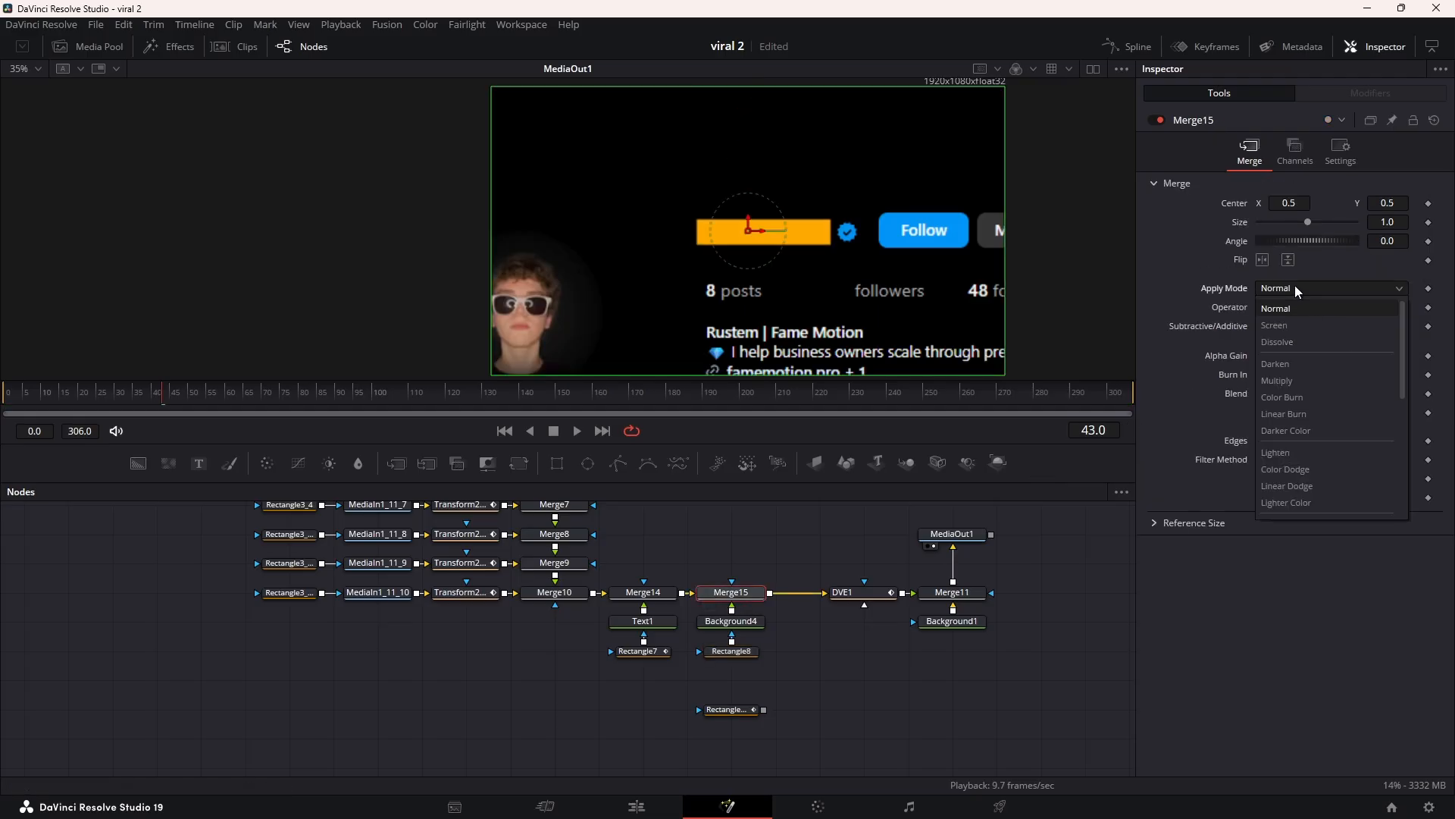
{"action": "left_click", "coordinate": [1278, 324]}
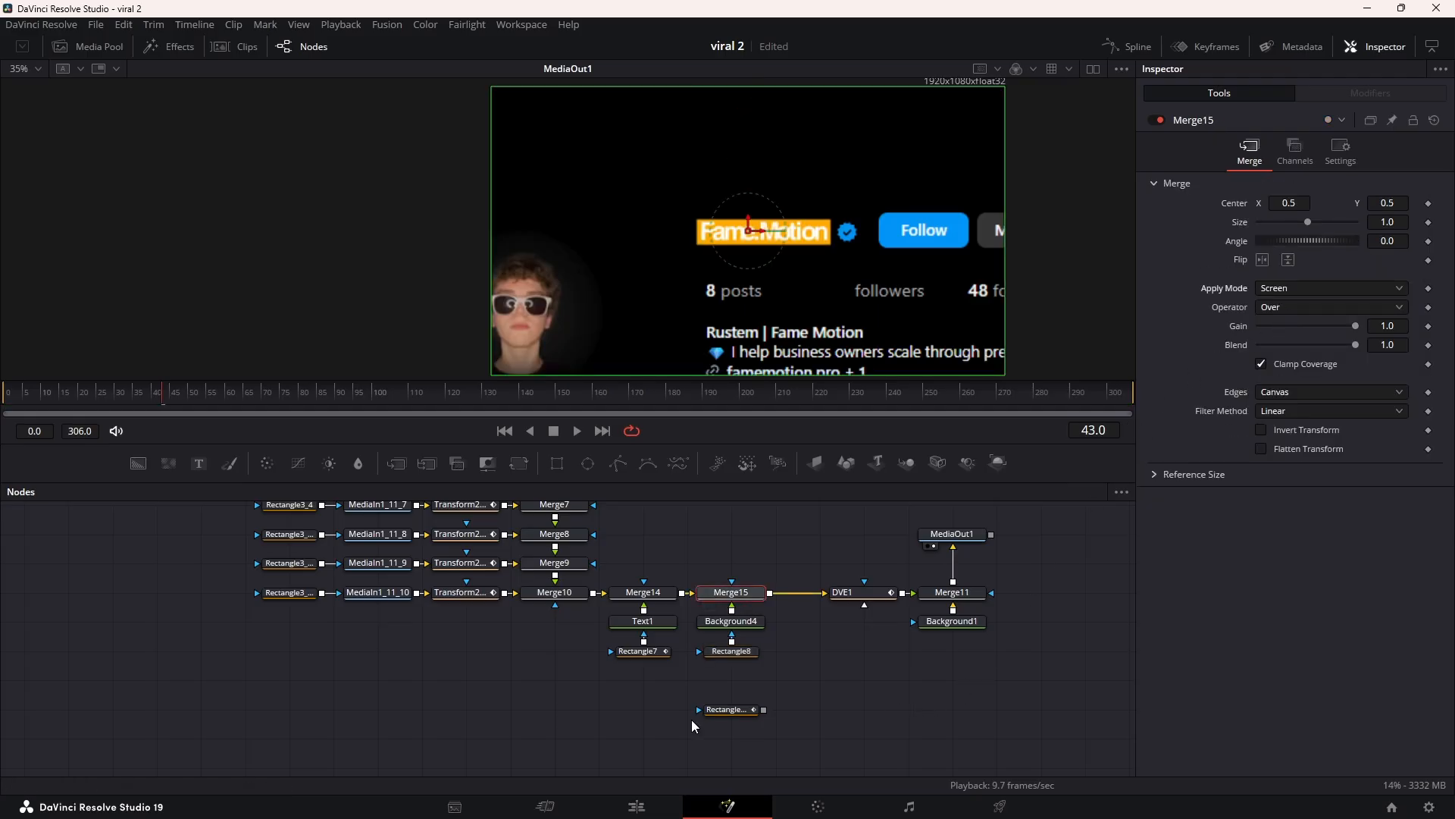
Step: Connect the duplicated mask Rectangle7_1 into Rectangle8, set Rectangle8's paint mode to Minimum and scrub back to frame 40
{"action": "left_click_drag", "start_coordinate": [765, 709], "coordinate": [745, 657]}
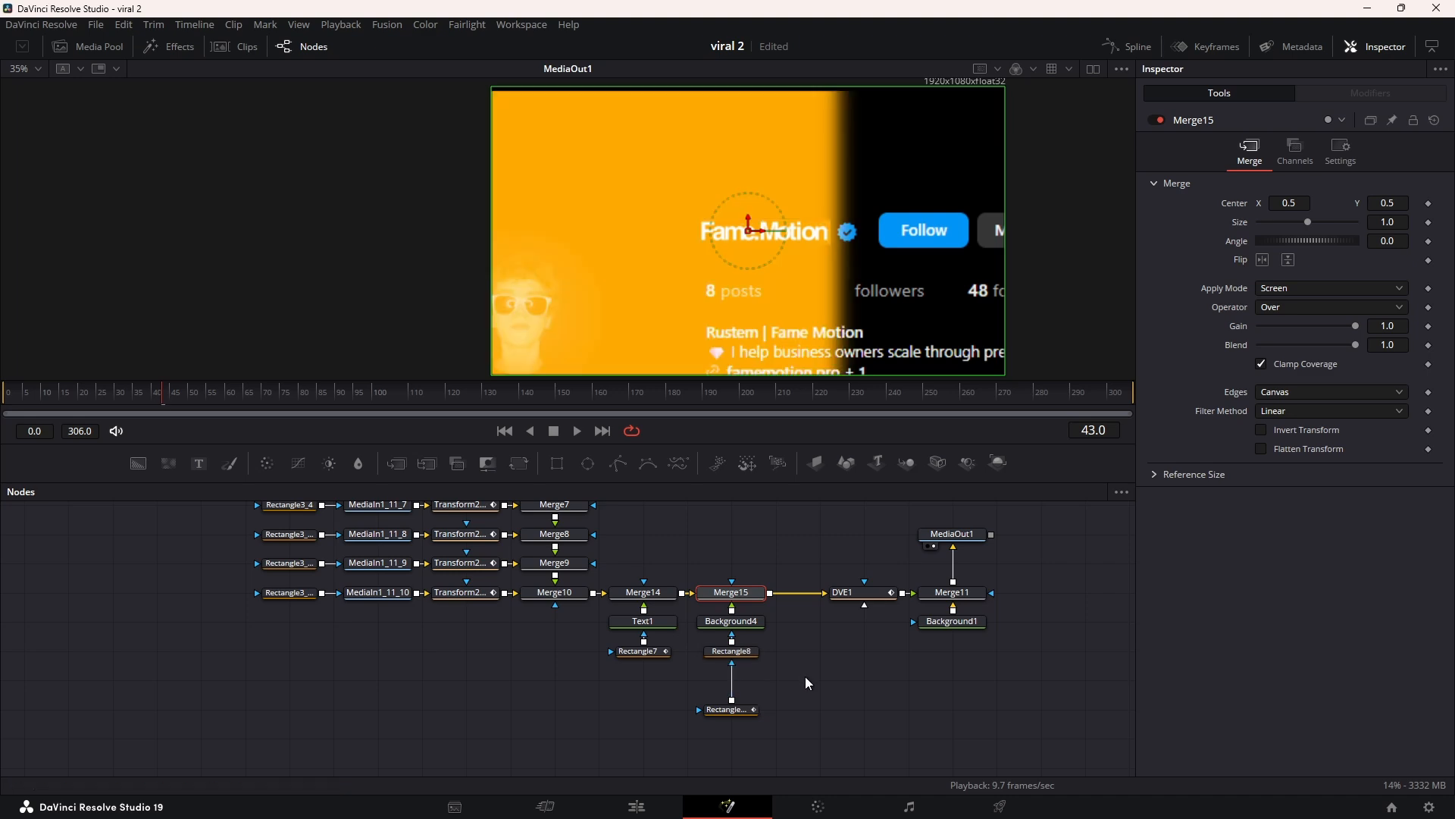
{"action": "left_click", "coordinate": [734, 653]}
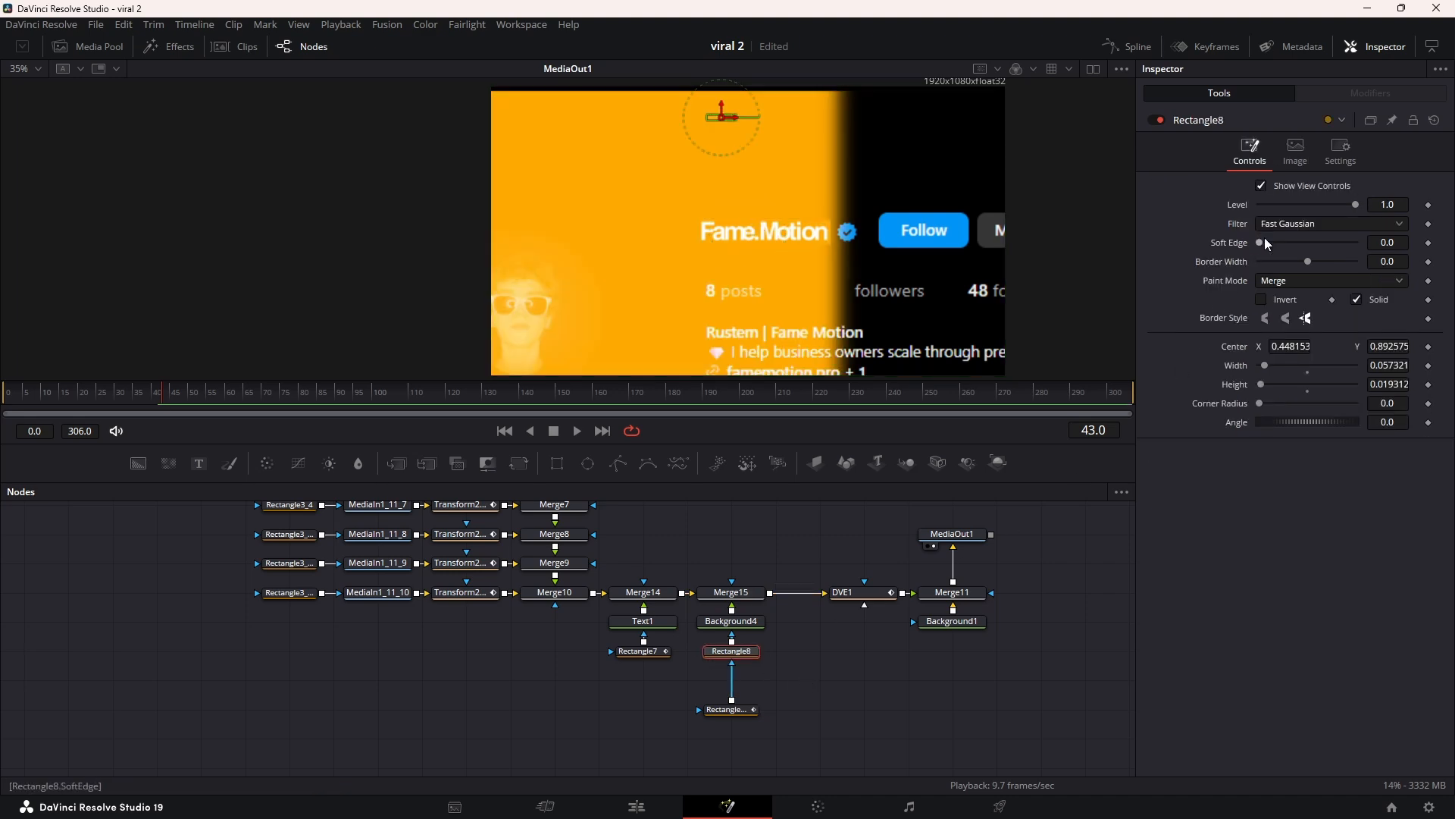
{"action": "left_click", "coordinate": [1284, 287]}
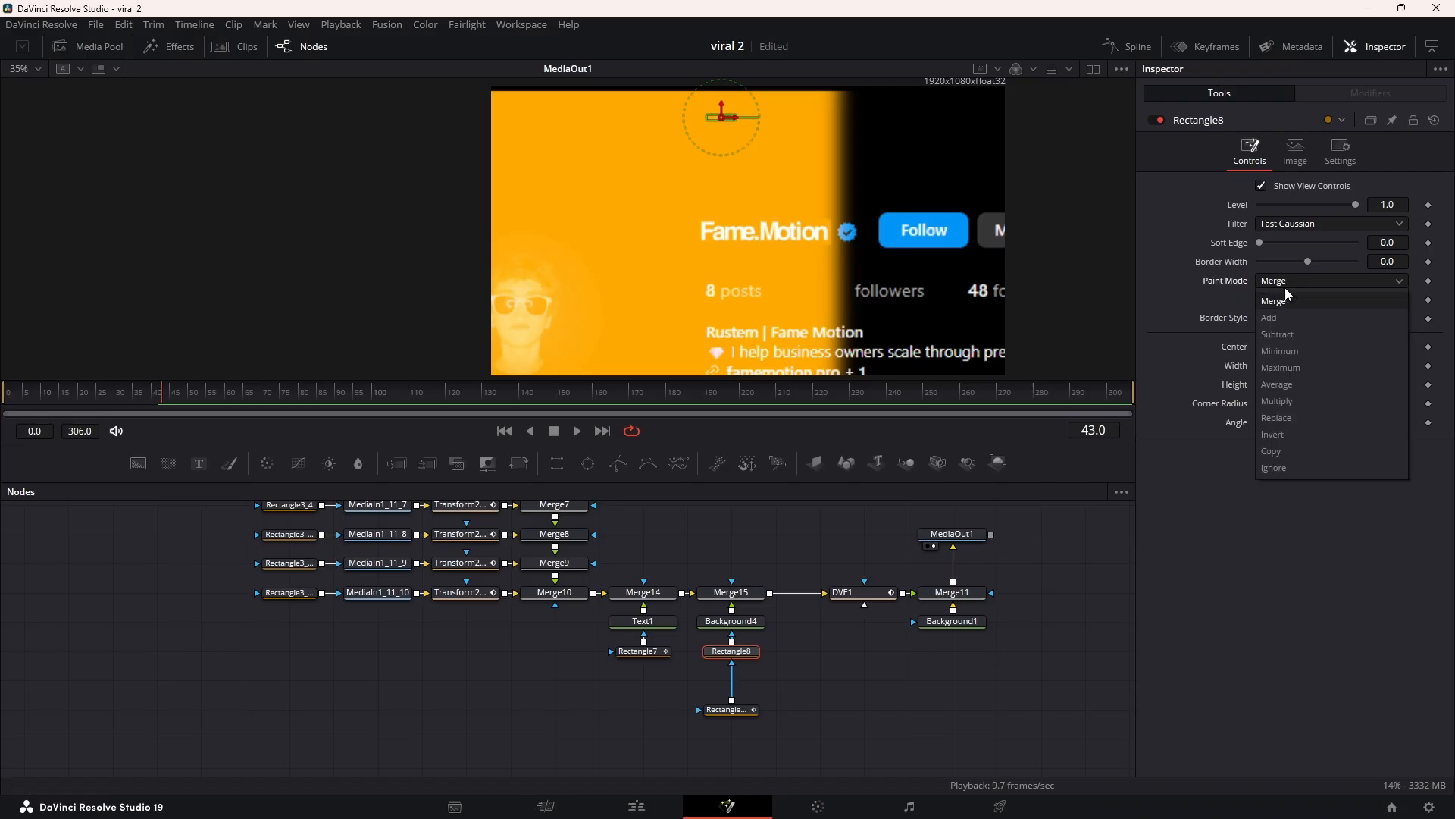
{"action": "left_click", "coordinate": [1285, 287]}
{"action": "left_click", "coordinate": [1285, 286]}
{"action": "left_click", "coordinate": [1292, 351]}
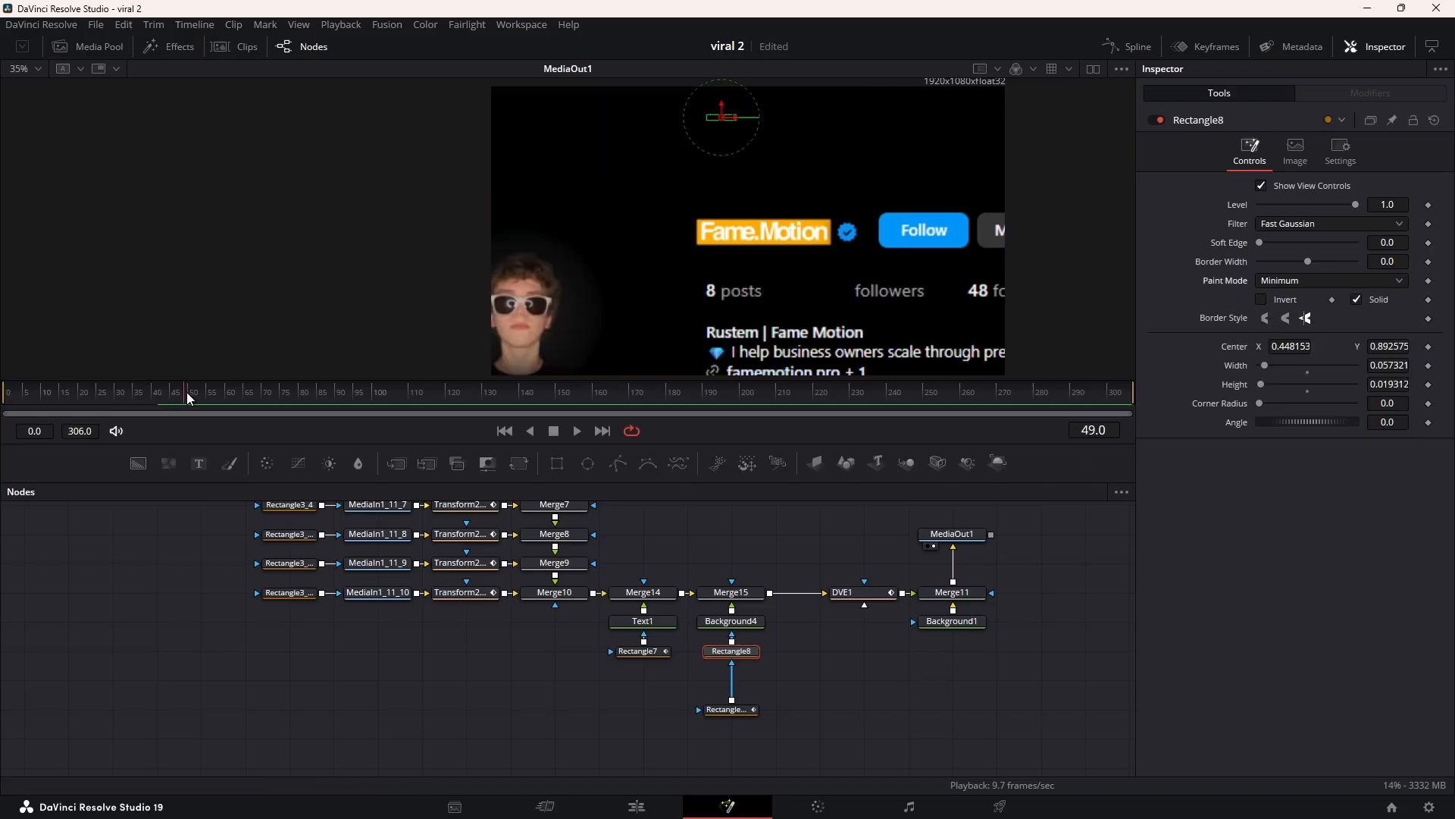
{"action": "left_click_drag", "start_coordinate": [187, 392], "coordinate": [153, 396]}
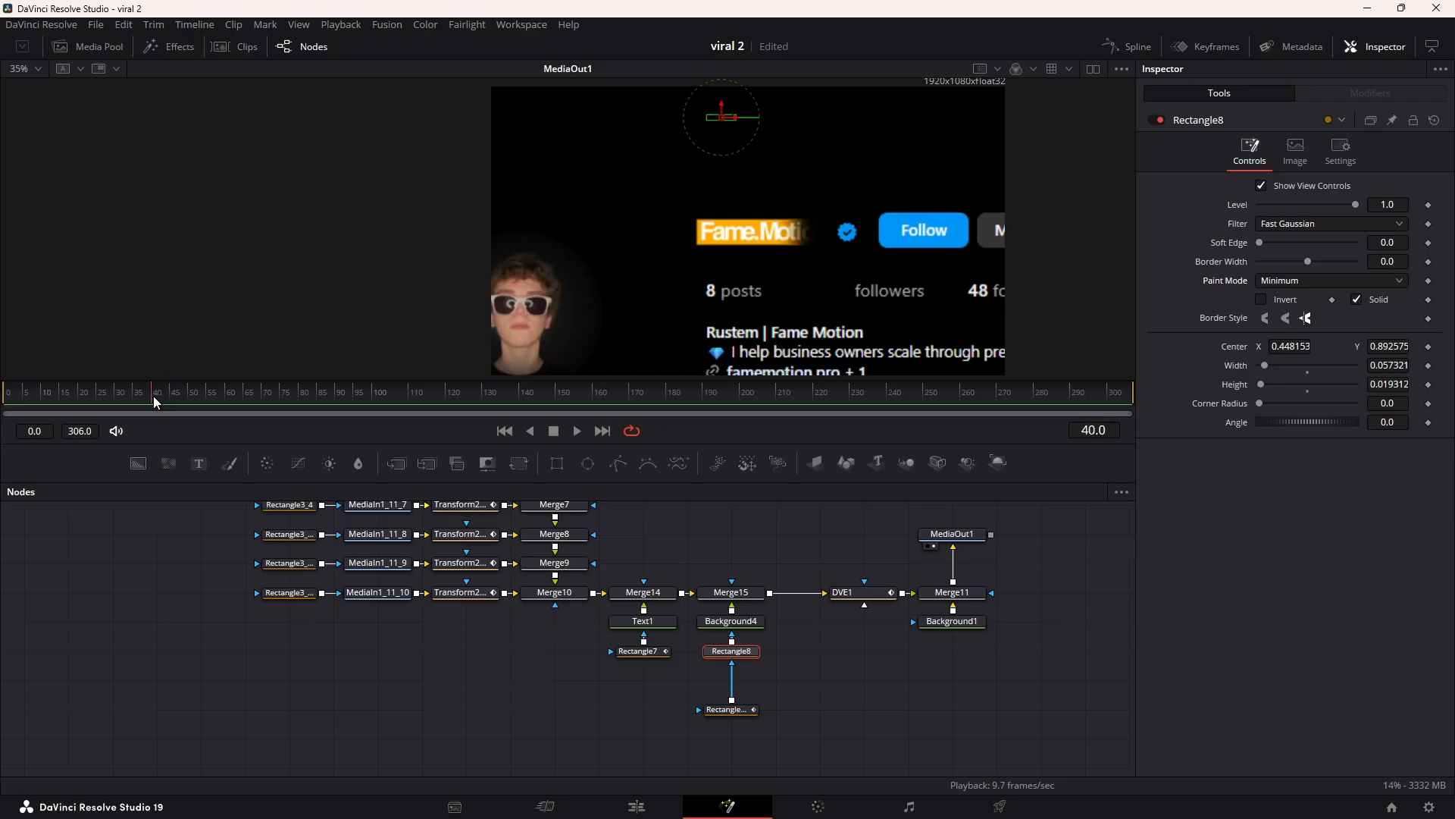
Step: Place Rectangle7_1 directly below Rectangle8 and shift its center displacement keyframes two frames later, starting at frame 38
{"action": "left_click_drag", "start_coordinate": [741, 713], "coordinate": [741, 684]}
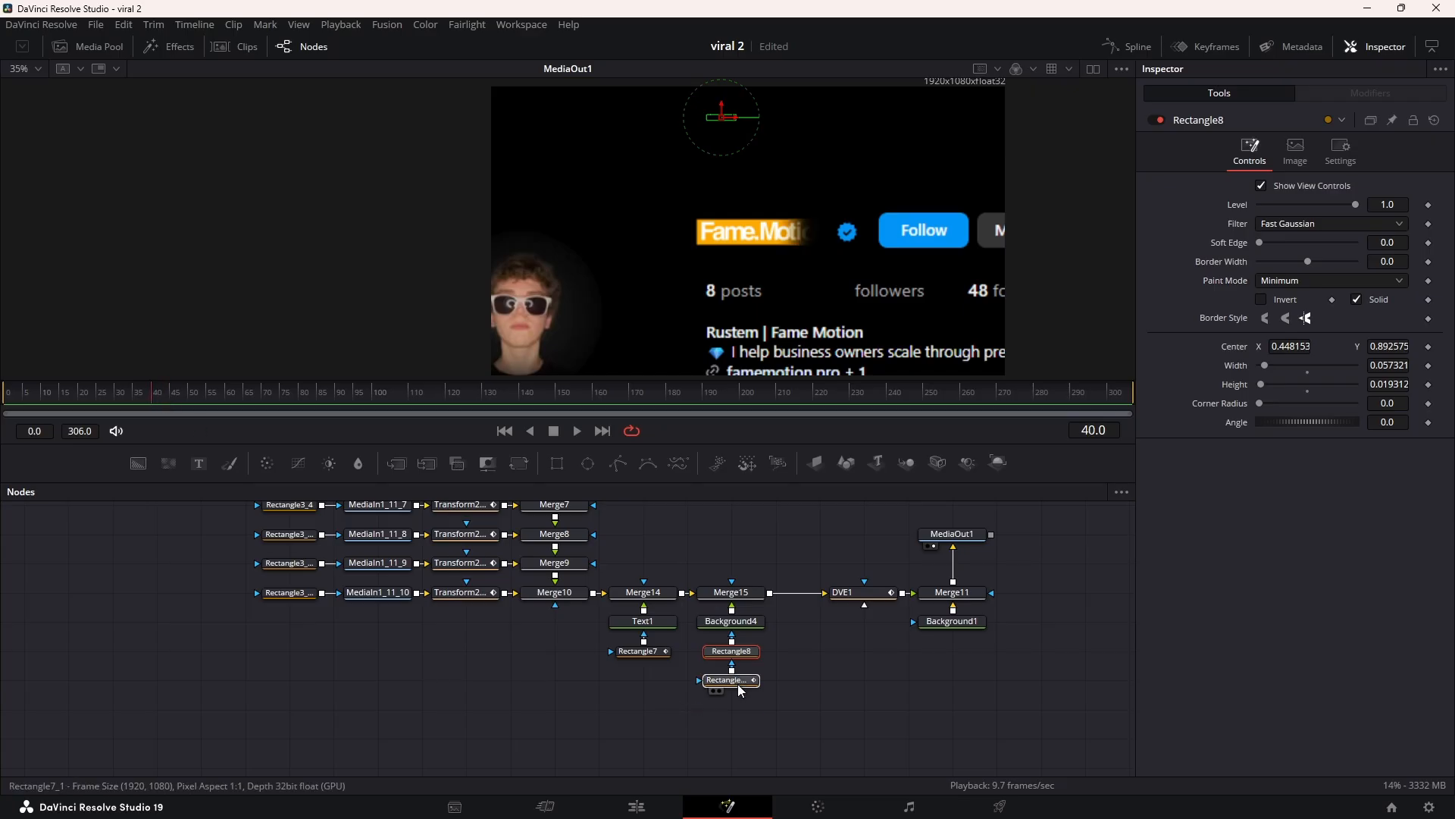
{"action": "left_click", "coordinate": [1207, 47]}
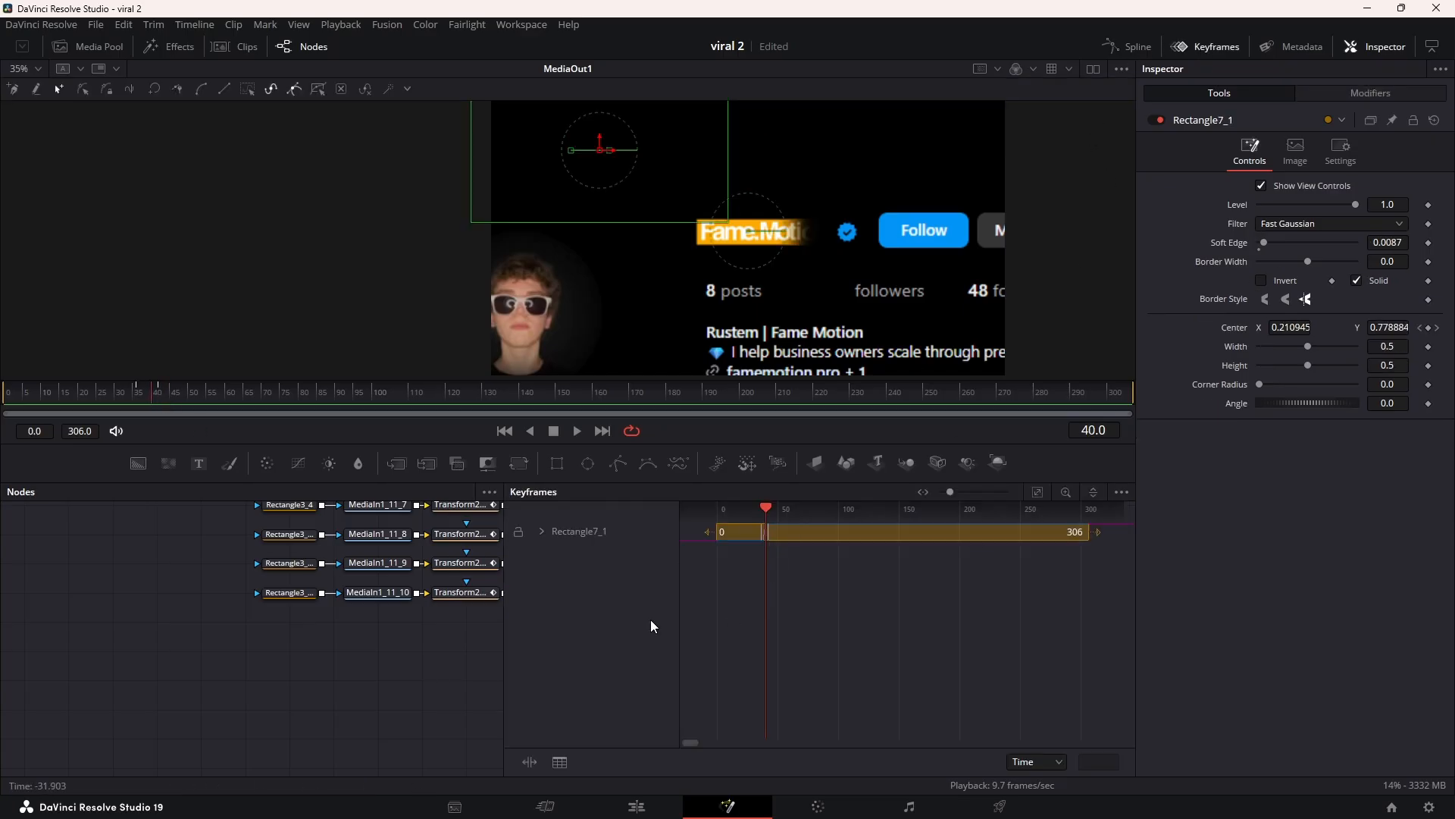
{"action": "left_click", "coordinate": [541, 531]}
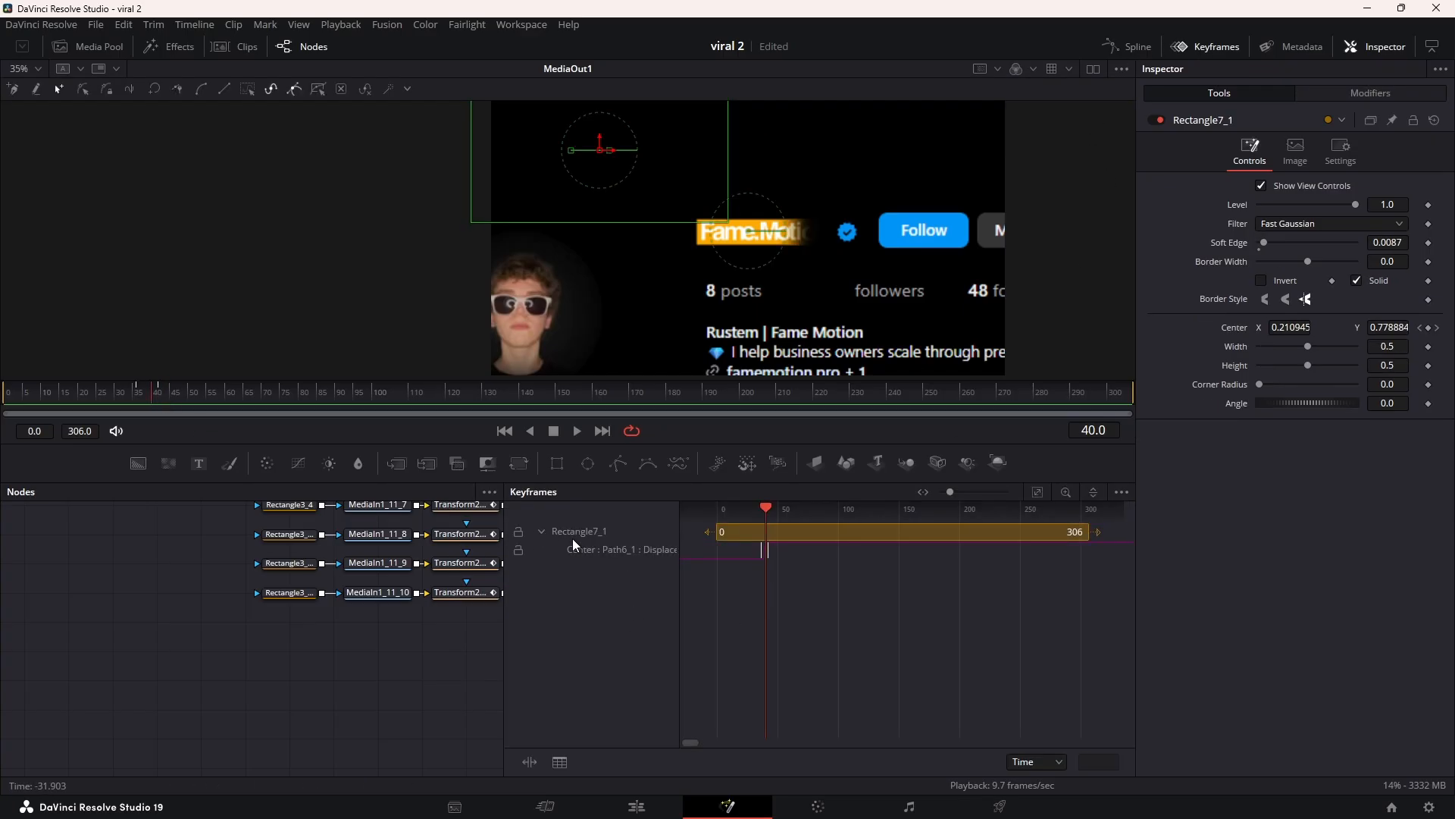
{"action": "left_click", "coordinate": [1040, 492]}
{"action": "scroll", "coordinate": [771, 551], "scroll_direction": "left", "scroll_amount": 3}
{"action": "scroll", "coordinate": [1007, 561], "scroll_direction": "up", "scroll_amount": 8}
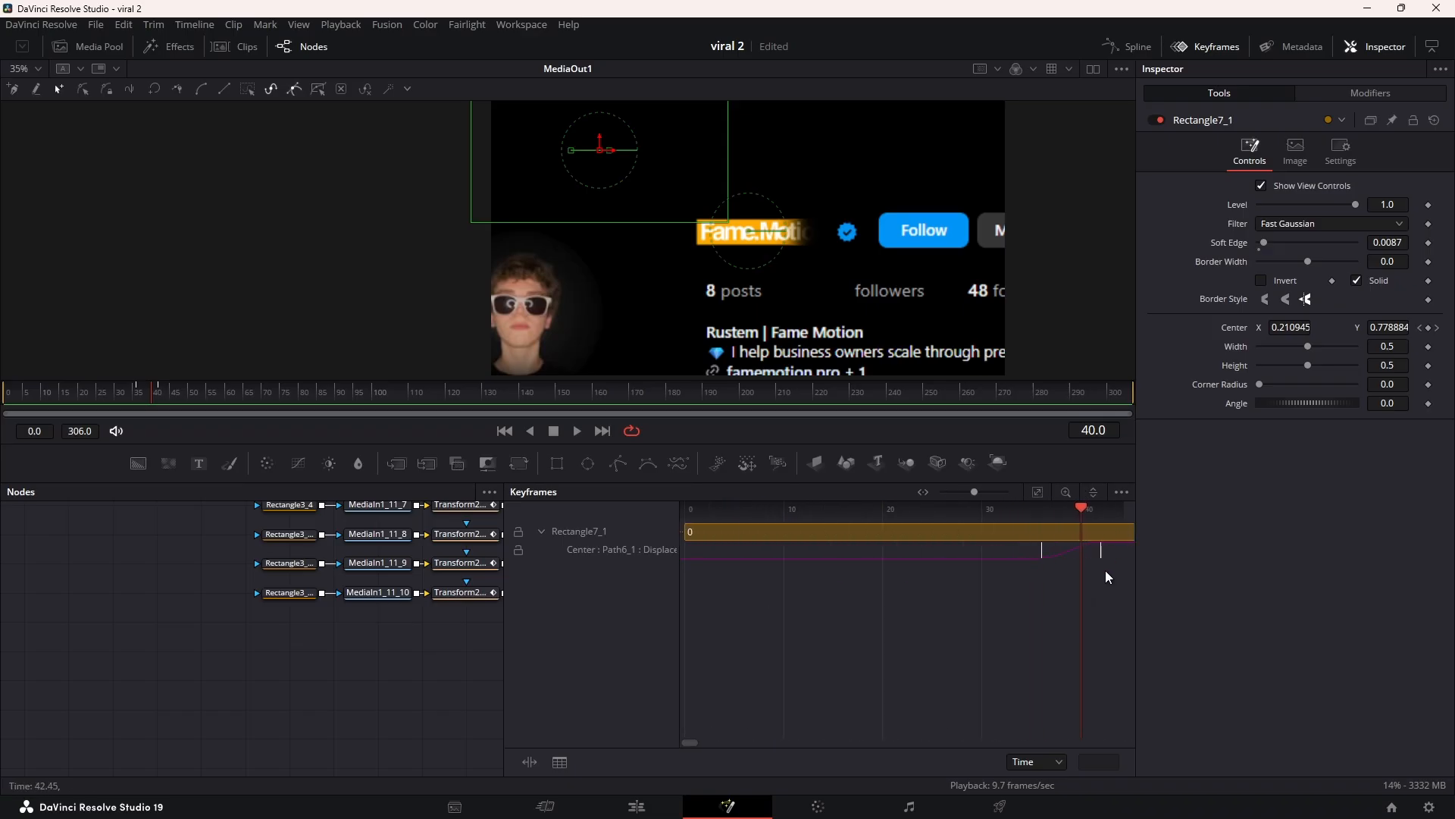
{"action": "left_click_drag", "start_coordinate": [1090, 583], "coordinate": [878, 619]}
{"action": "left_click_drag", "start_coordinate": [903, 548], "coordinate": [847, 560]}
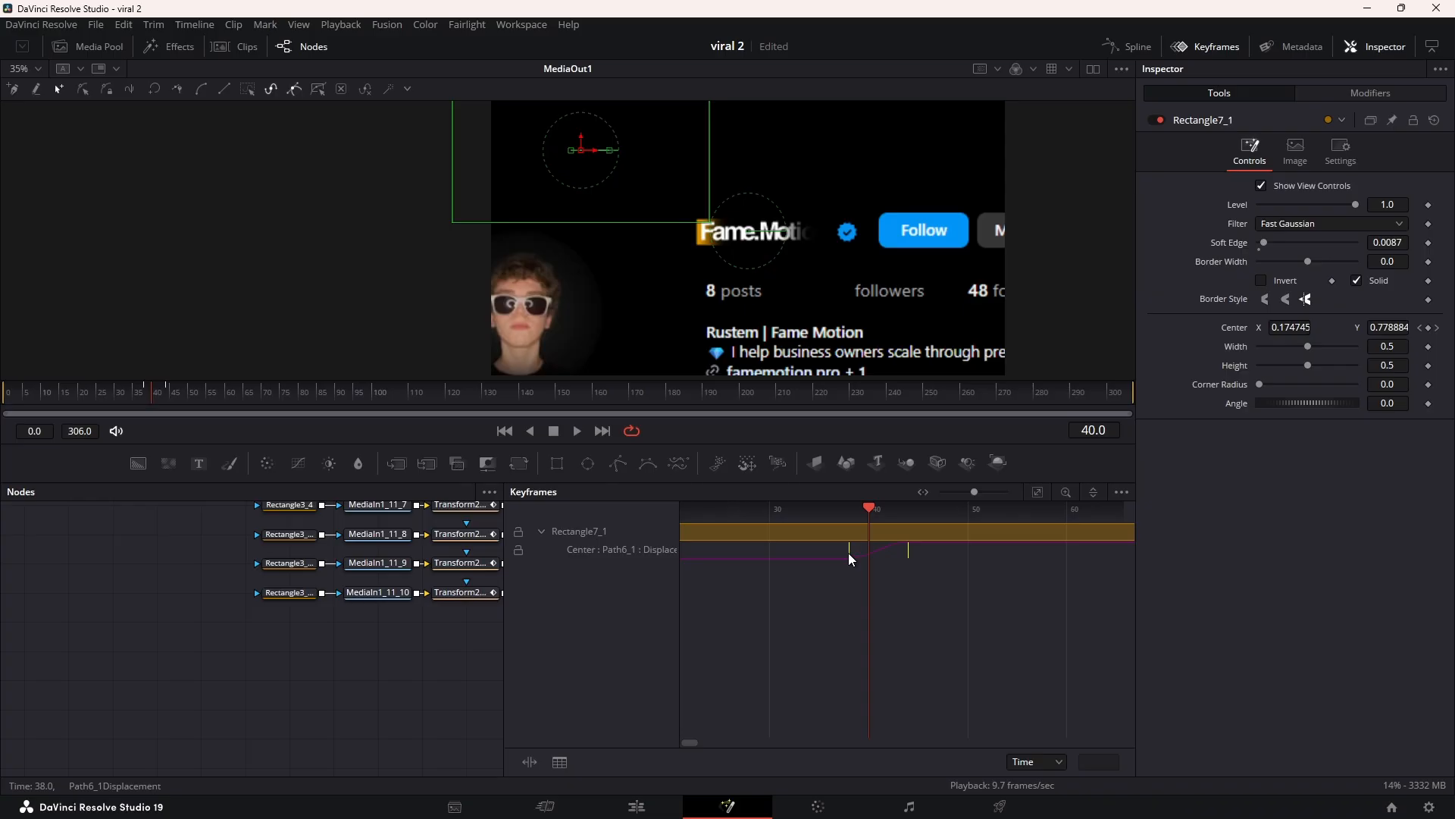
Step: Set the Corner Radius of the Rectangle8 mask to 0.394
{"action": "left_click", "coordinate": [1207, 46]}
{"action": "key", "text": "space"}
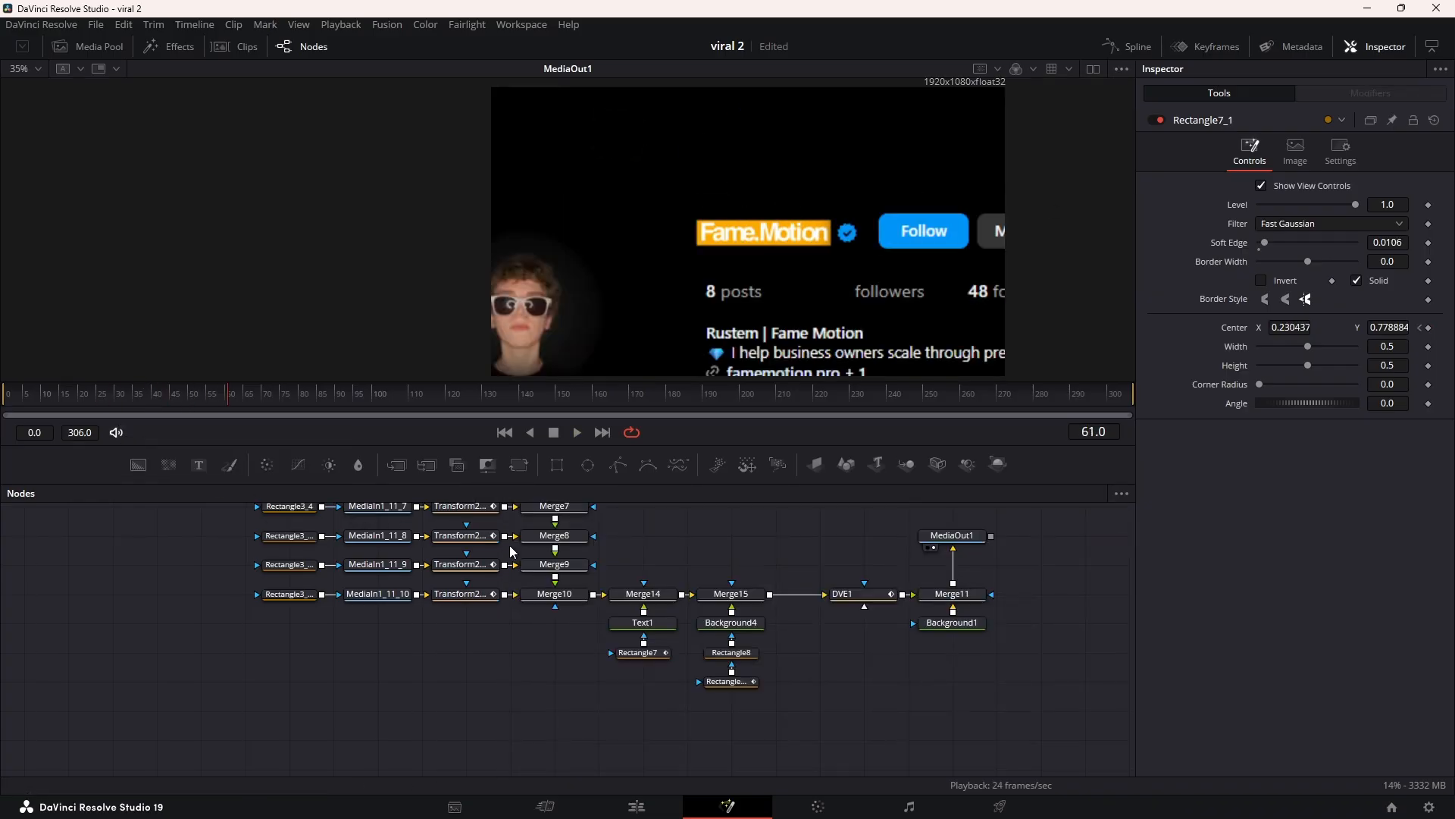
{"action": "left_click", "coordinate": [738, 656]}
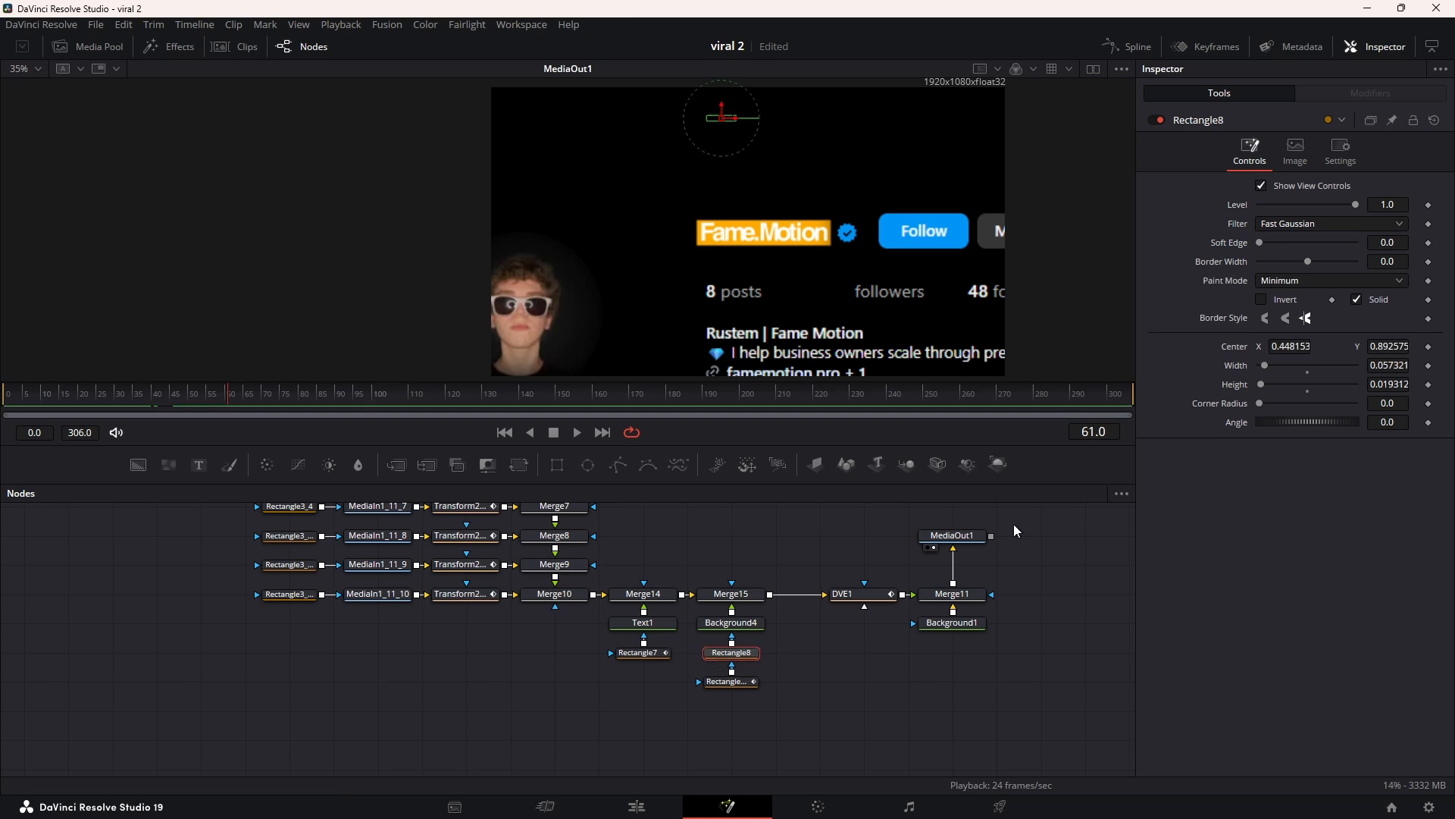
{"action": "left_click_drag", "start_coordinate": [809, 678], "coordinate": [685, 679]}
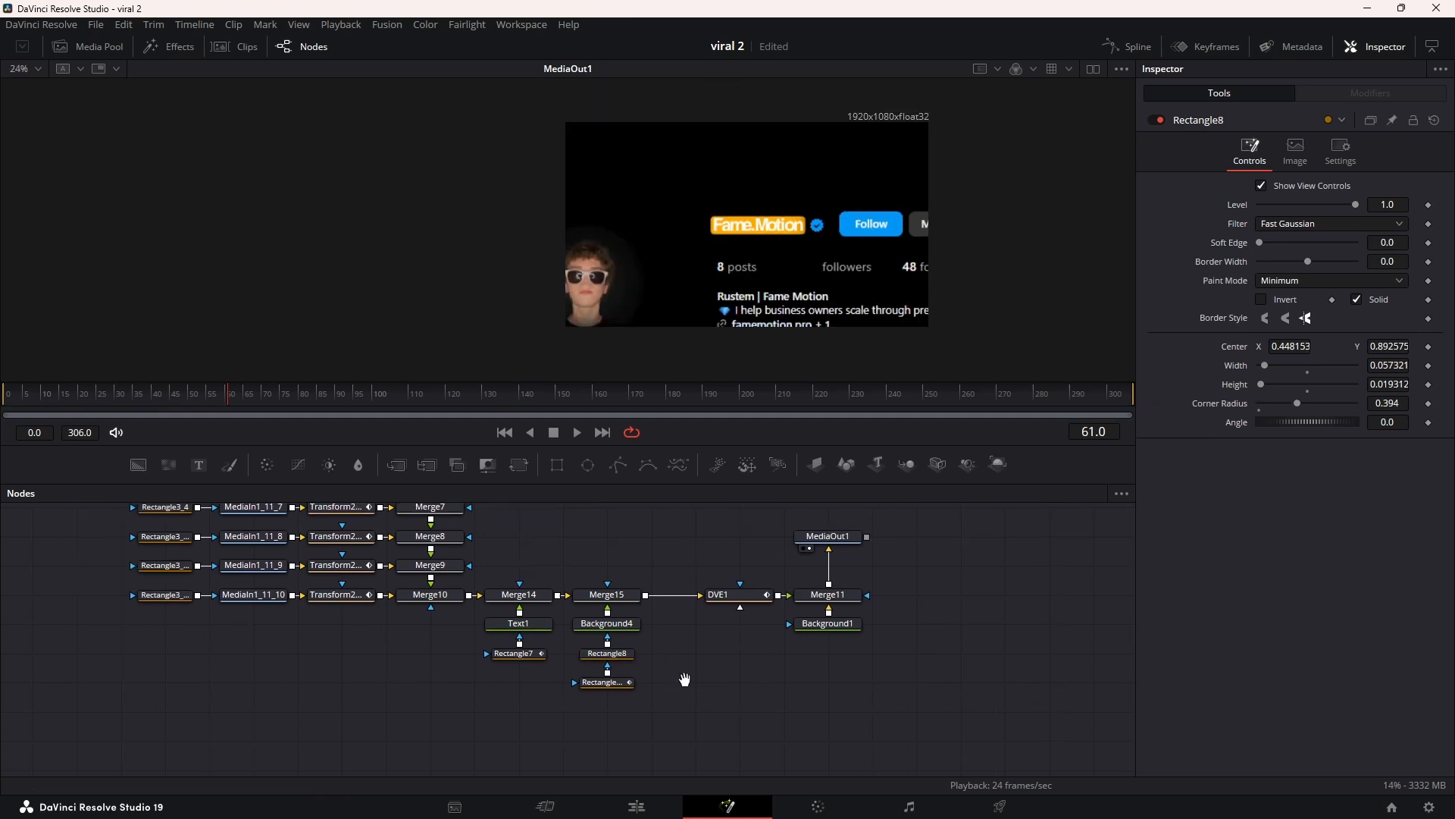
Step: Move DVE1 closer to Merge15 and shift MediaOut1, Merge11 and Background1 farther away to make room in the node chain
{"action": "left_click_drag", "start_coordinate": [724, 595], "coordinate": [680, 596]}
{"action": "left_click", "coordinate": [717, 709]}
{"action": "left_click_drag", "start_coordinate": [791, 515], "coordinate": [908, 710]}
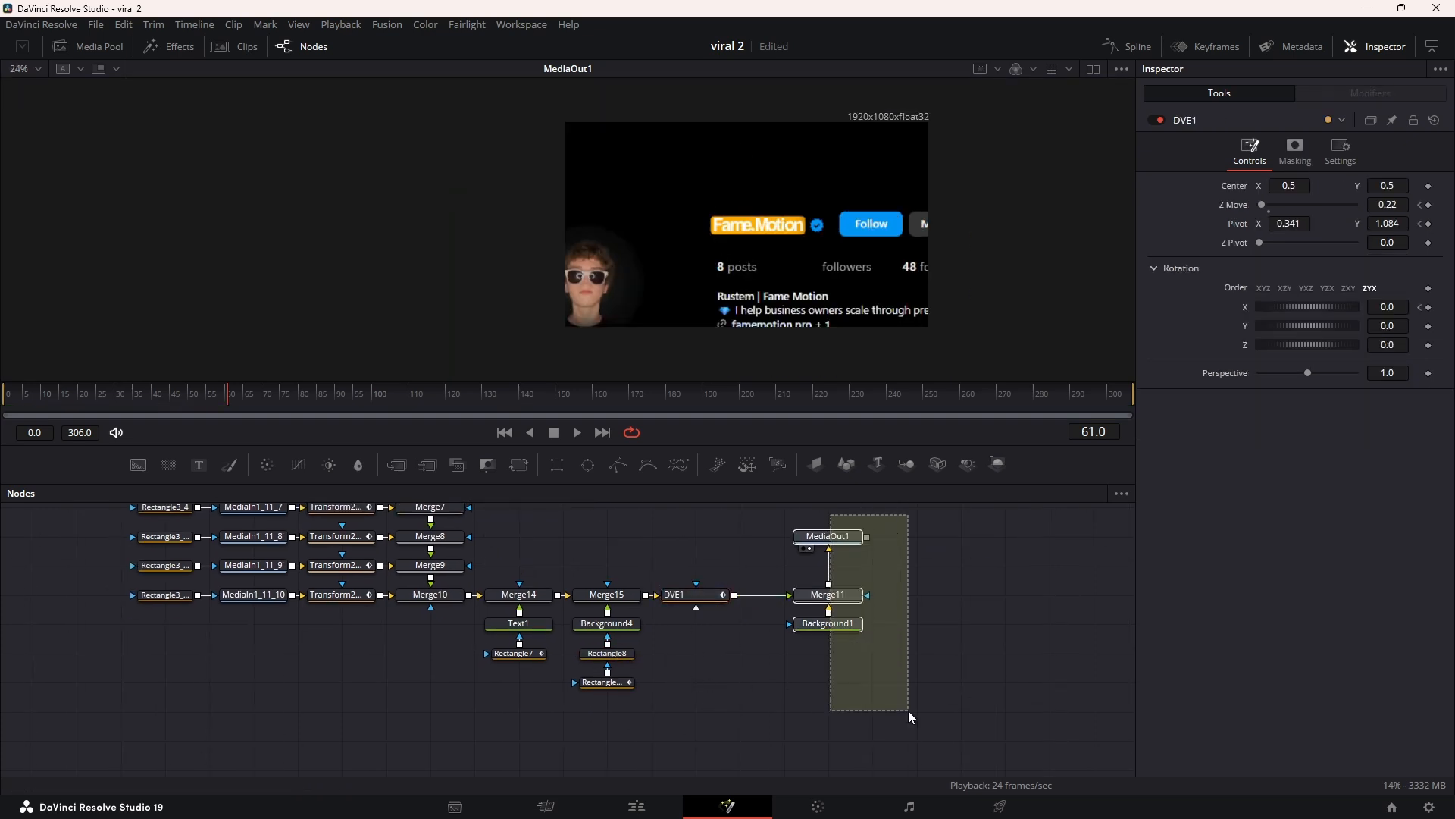
{"action": "left_click_drag", "start_coordinate": [828, 595], "coordinate": [1004, 594]}
Step: Add a second DVE node after DVE1 and keyframe its Z Move, Pivot and X Rotation at frame 55
{"action": "left_click", "coordinate": [696, 594]}
{"action": "key", "text": "shift+space"}
{"action": "type", "text": "dve"}
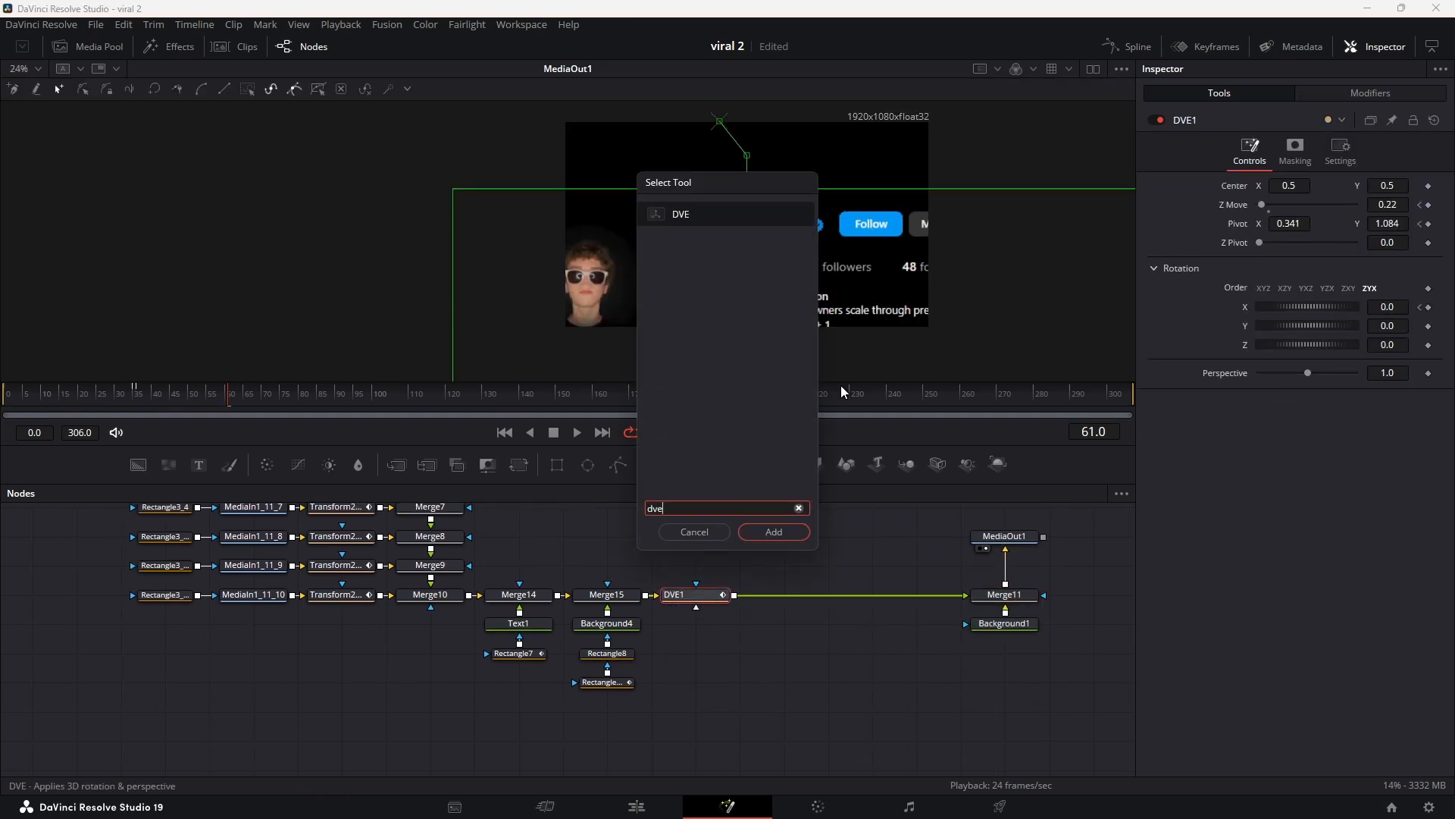
{"action": "left_click", "coordinate": [774, 531]}
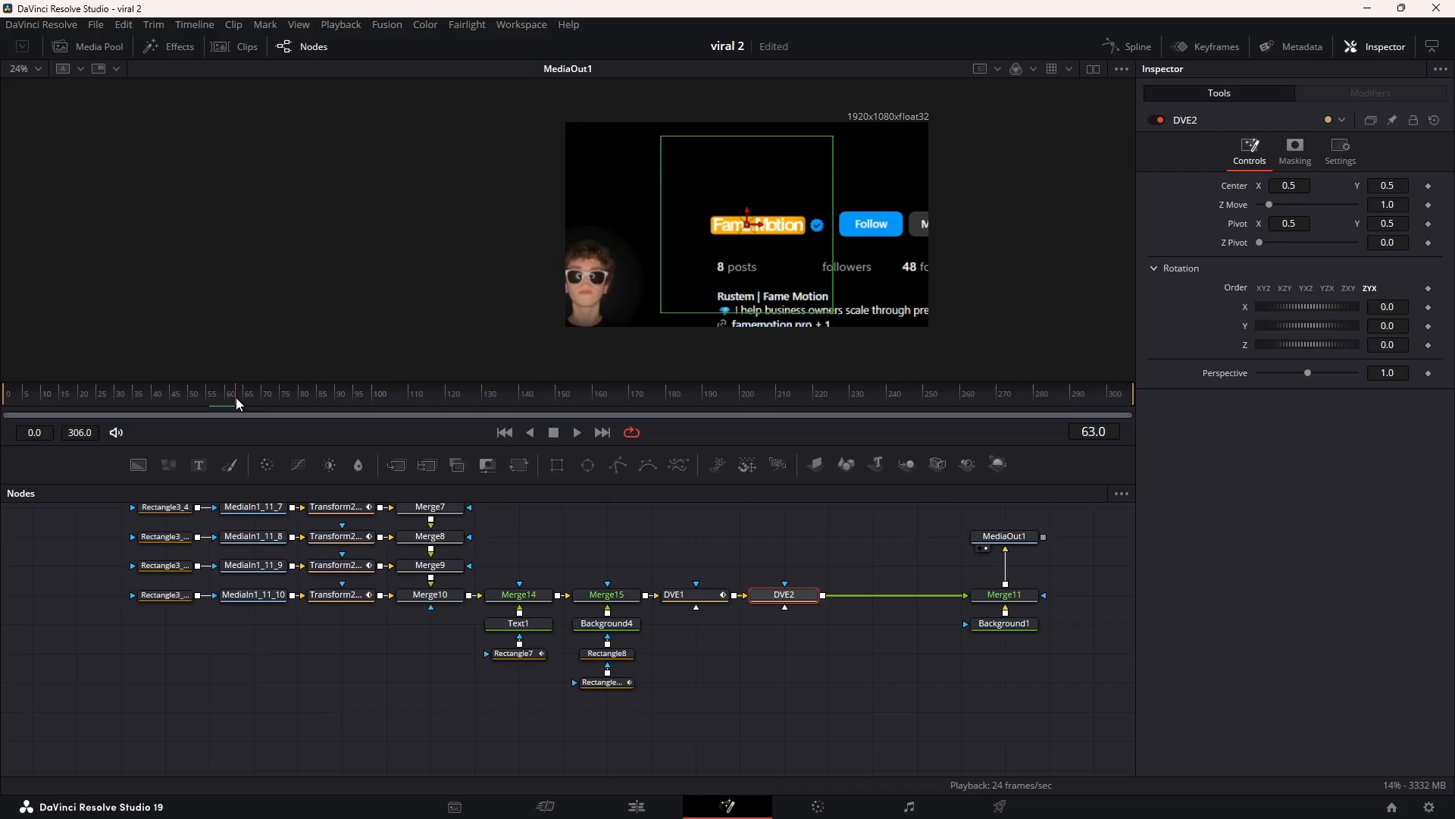
{"action": "left_click", "coordinate": [207, 400]}
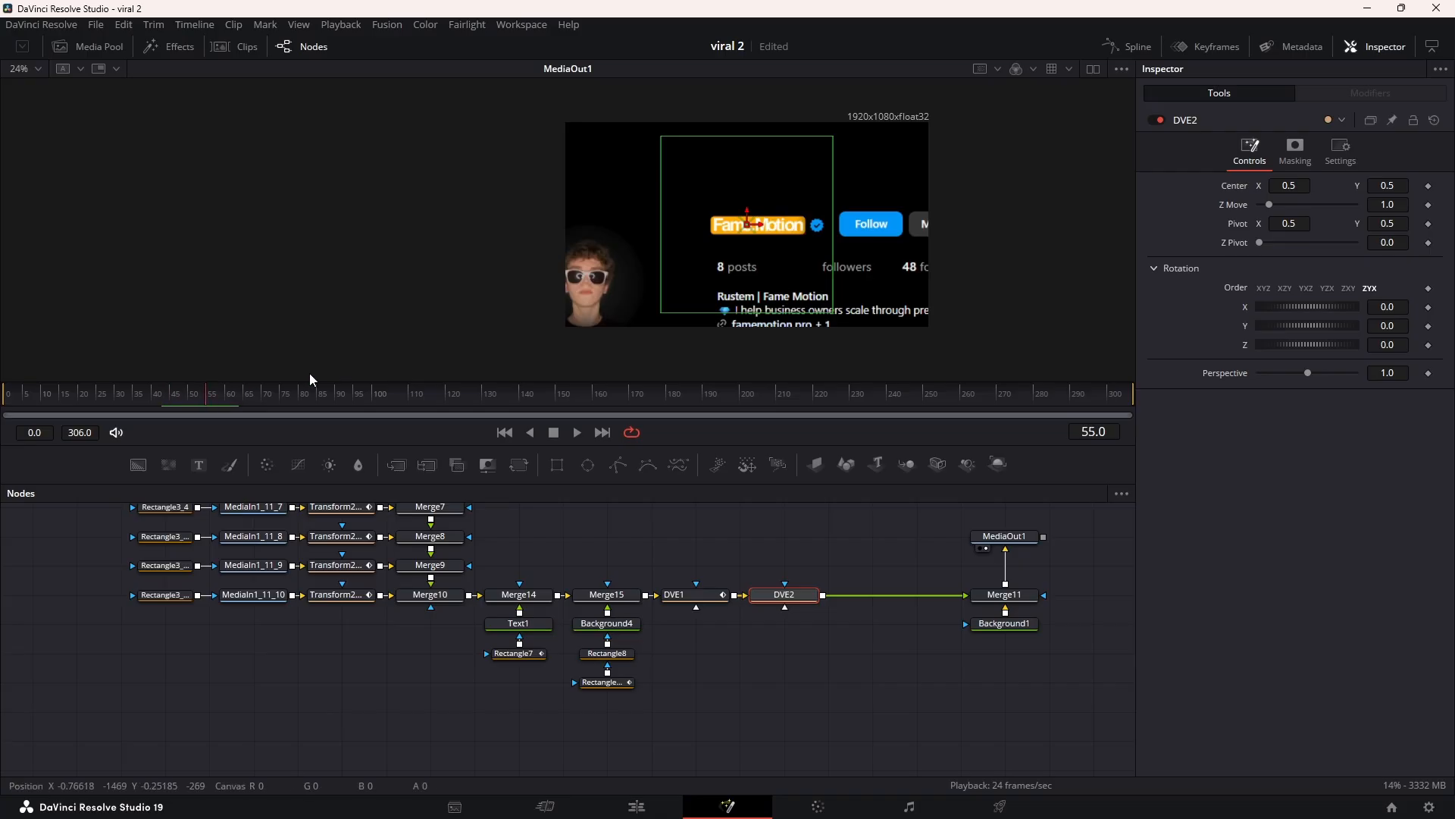
{"action": "left_click", "coordinate": [1428, 205]}
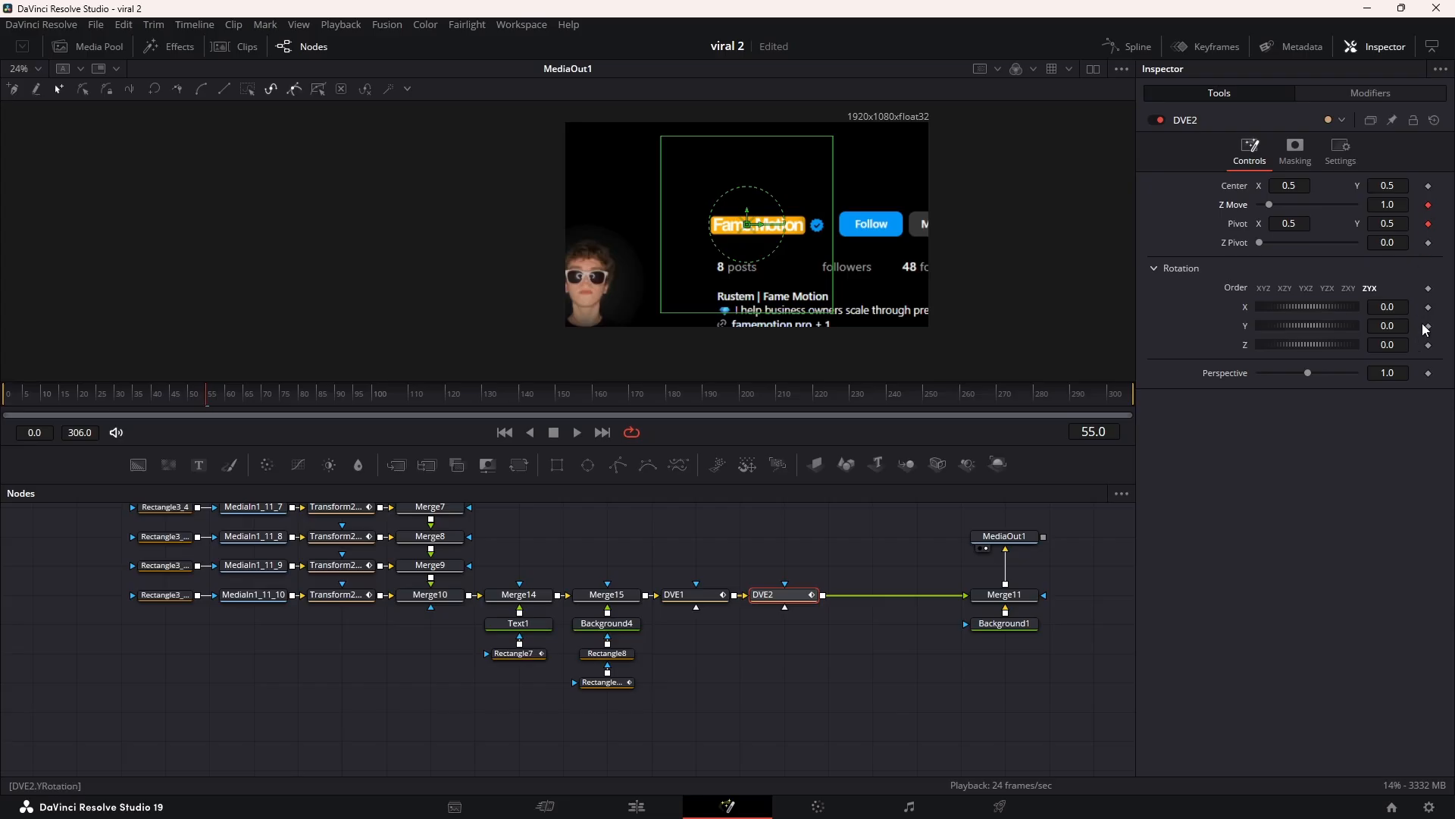
Step: At frame 100, set DVE2's Z Move to 2.88, X Rotation to -10.1 and Pivot to X 0.301, Y 1.242
{"action": "left_click_drag", "start_coordinate": [243, 399], "coordinate": [380, 400]}
{"action": "left_click_drag", "start_coordinate": [1390, 215], "coordinate": [1440, 215]}
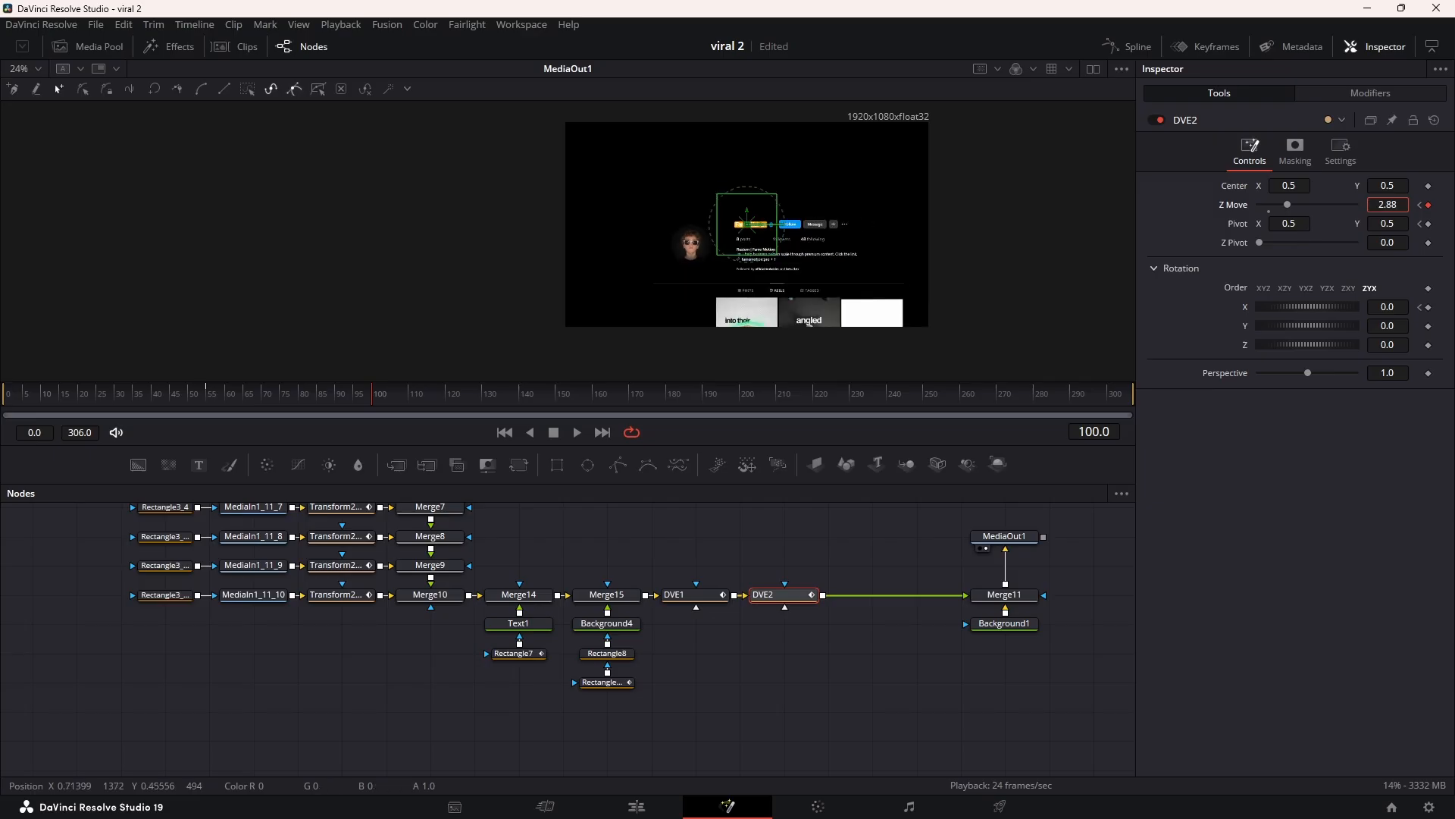
{"action": "left_click_drag", "start_coordinate": [1386, 307], "coordinate": [1358, 307]}
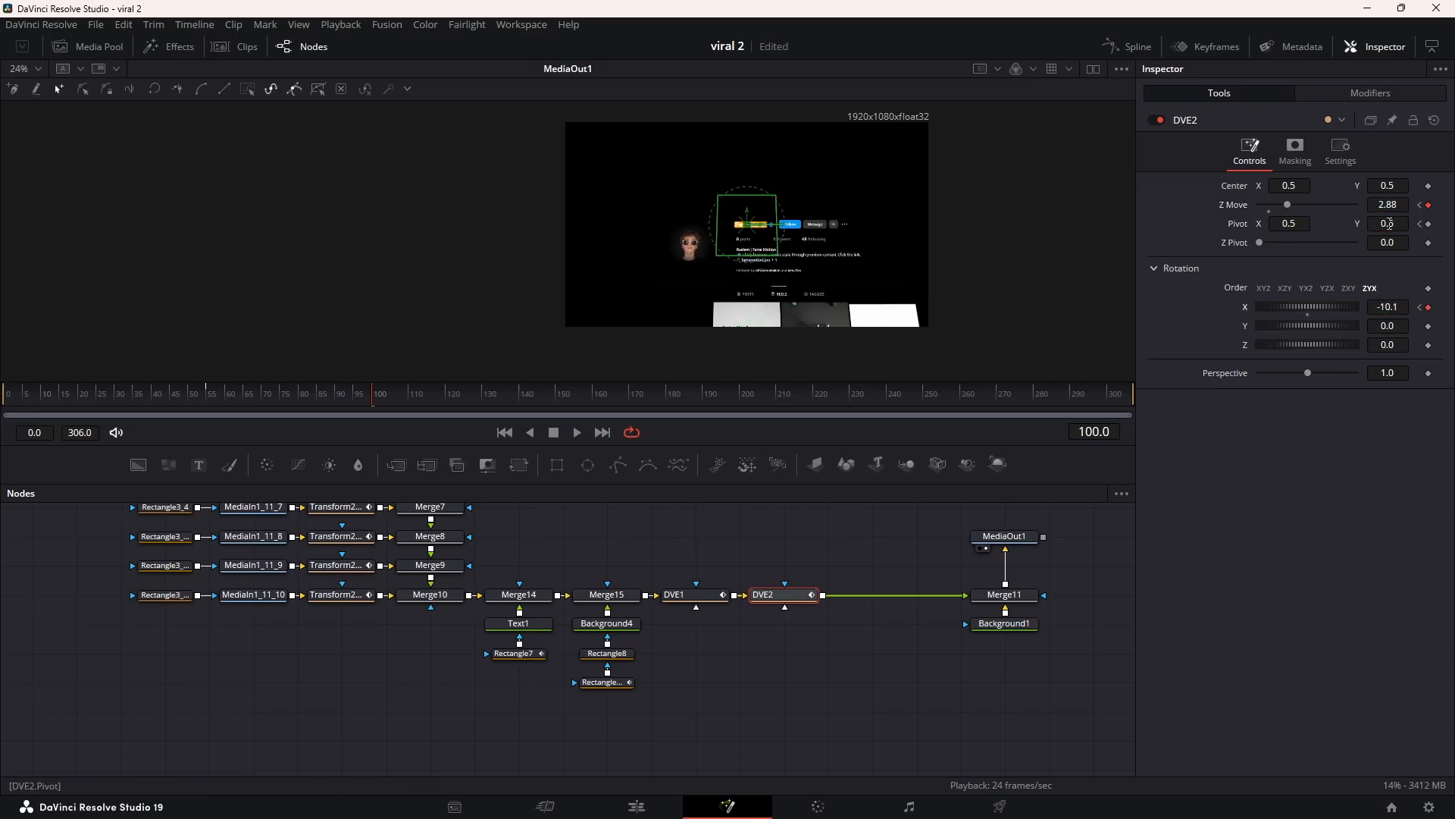
{"action": "left_click_drag", "start_coordinate": [1390, 225], "coordinate": [1444, 225]}
{"action": "left_click_drag", "start_coordinate": [1290, 225], "coordinate": [1275, 224]}
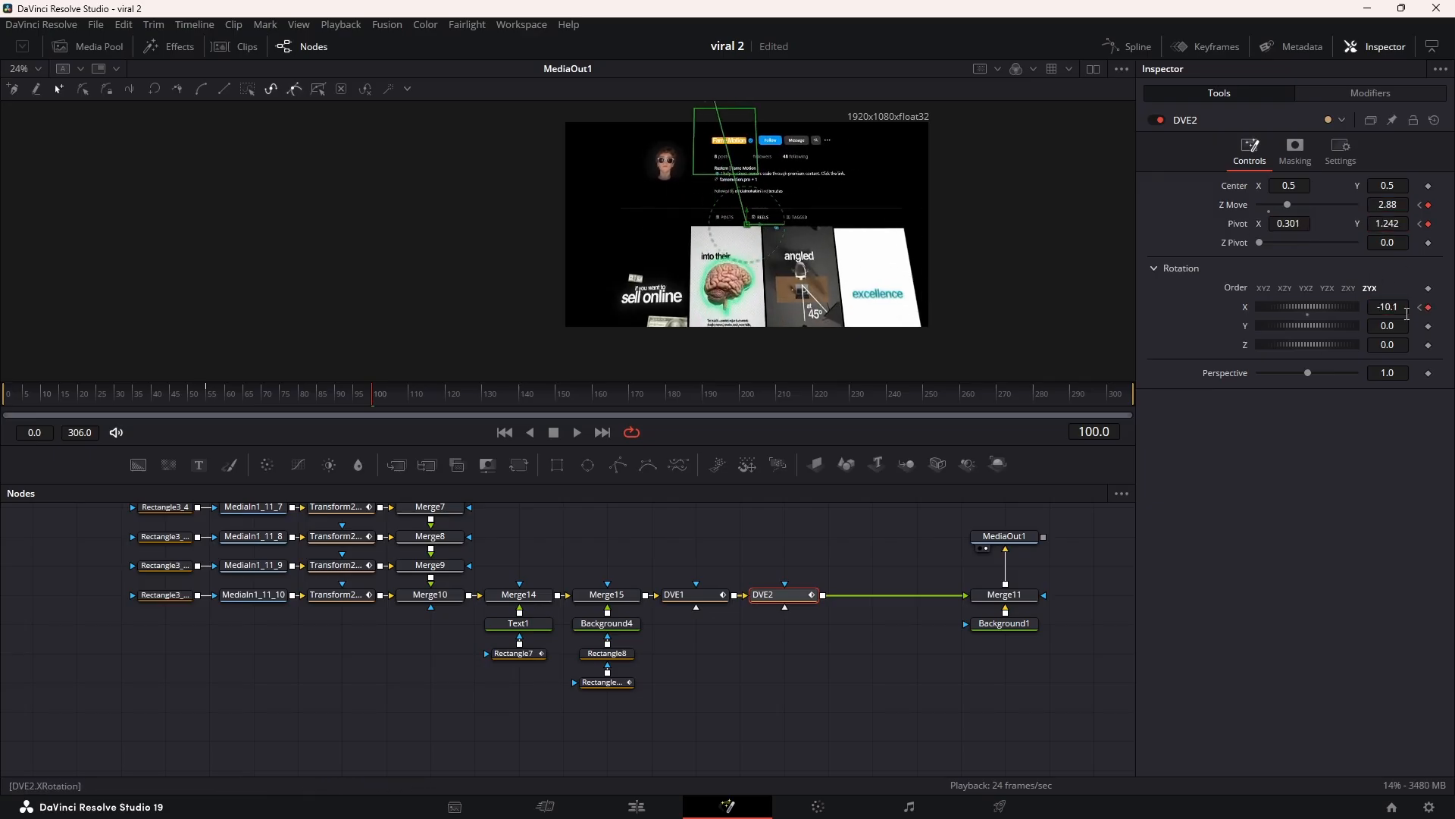
Step: Adjust DVE2 at frame 100 to Z Move 4.32, X Rotation -5.3 and Pivot Y 1.198
{"action": "left_click_drag", "start_coordinate": [1390, 308], "coordinate": [1405, 308]}
{"action": "left_click_drag", "start_coordinate": [1391, 206], "coordinate": [1429, 205]}
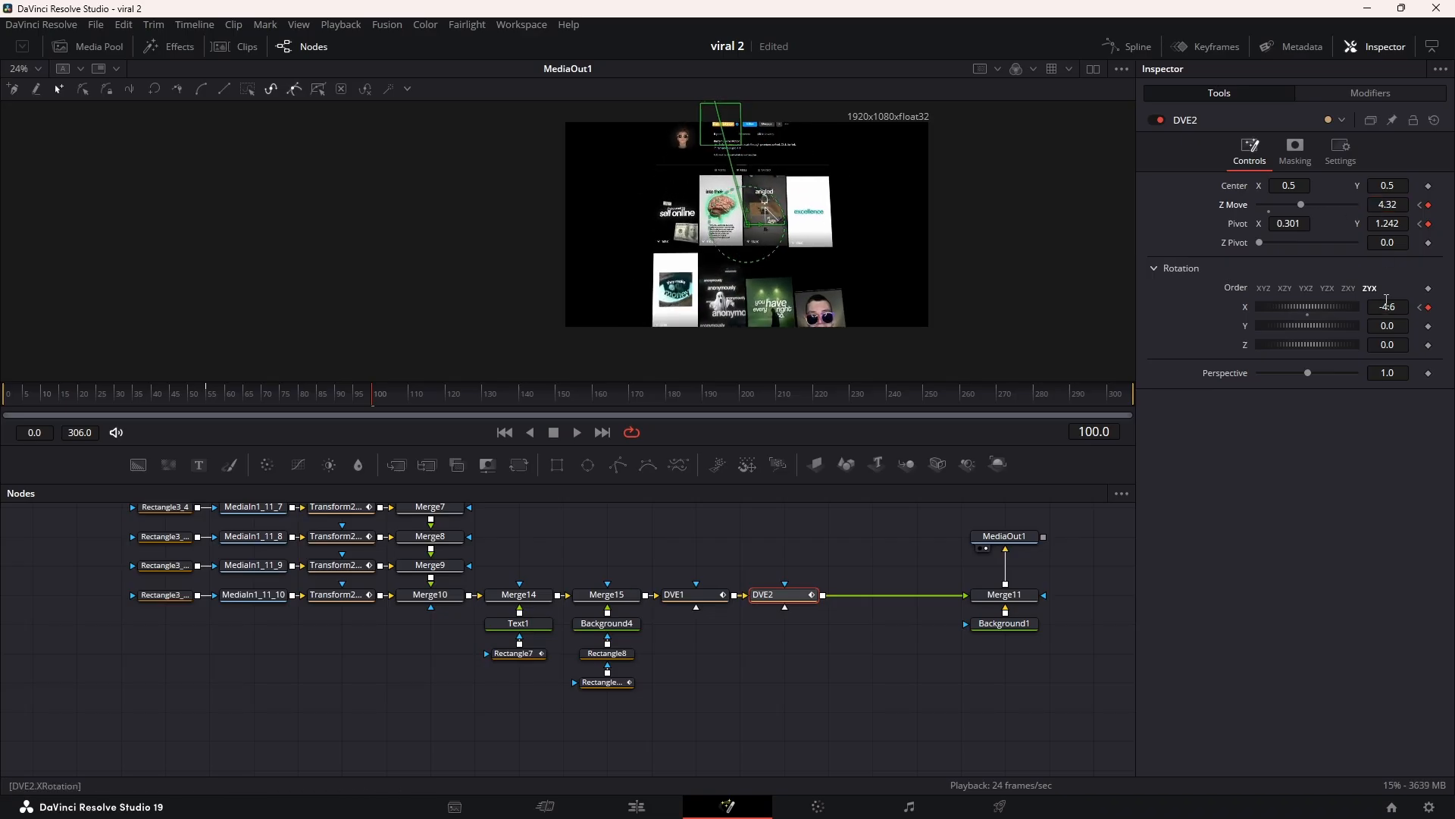
{"action": "mouse_move", "coordinate": [1387, 307]}
{"action": "left_mouse_down"}
{"action": "mouse_move", "coordinate": [1360, 307]}
{"action": "mouse_move", "coordinate": [1384, 307]}
{"action": "left_mouse_up"}
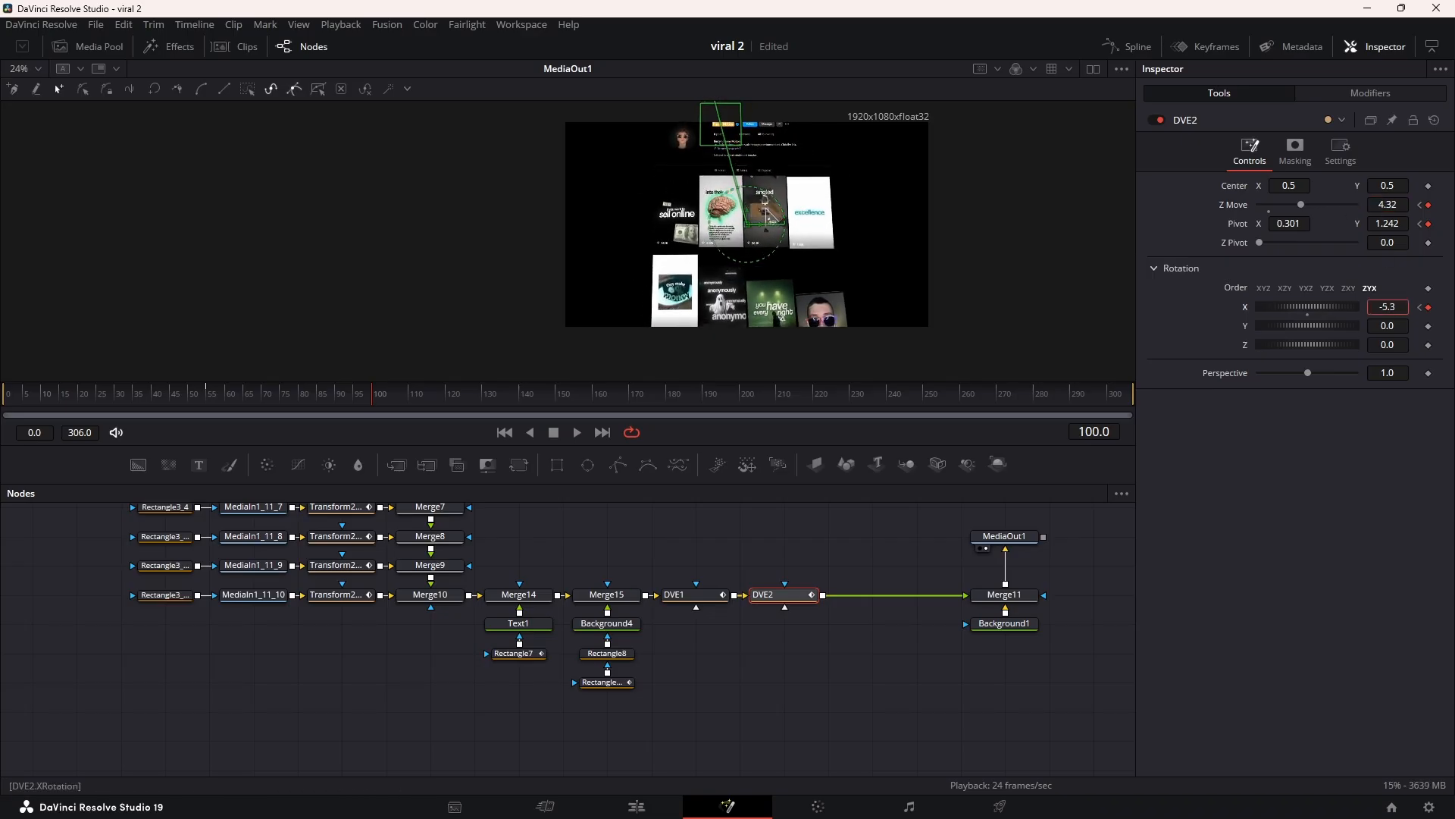
{"action": "left_click_drag", "start_coordinate": [1393, 224], "coordinate": [1382, 224]}
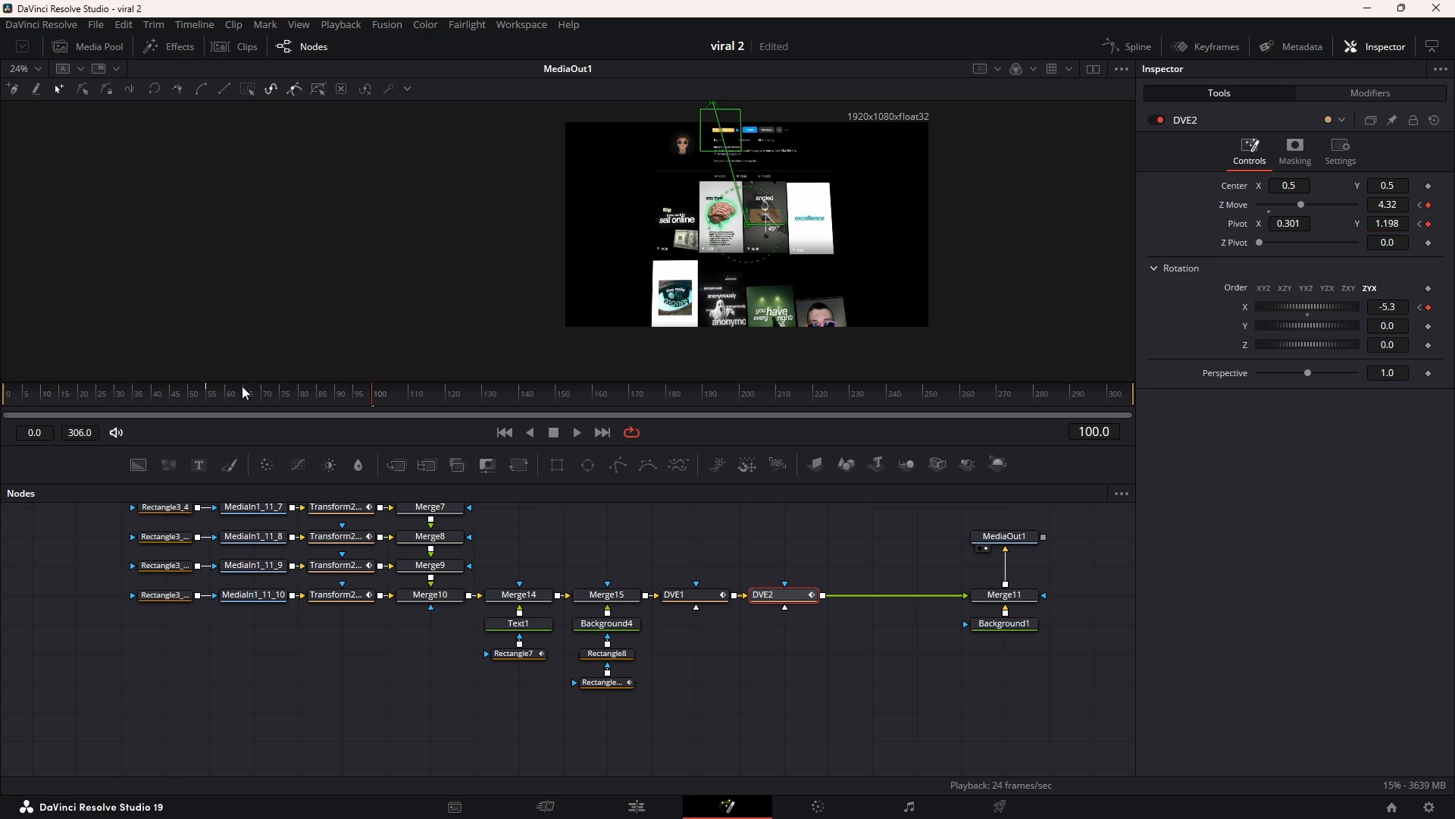
Step: Preview the move, then replace DVE2's frame 100 keyframes with ones at frame 110, using Z Move 5.05 and X Rotation -10.5
{"action": "mouse_move", "coordinate": [221, 390]}
{"action": "left_mouse_down"}
{"action": "mouse_move", "coordinate": [363, 385]}
{"action": "mouse_move", "coordinate": [231, 385]}
{"action": "left_mouse_up"}
{"action": "key", "text": "space"}
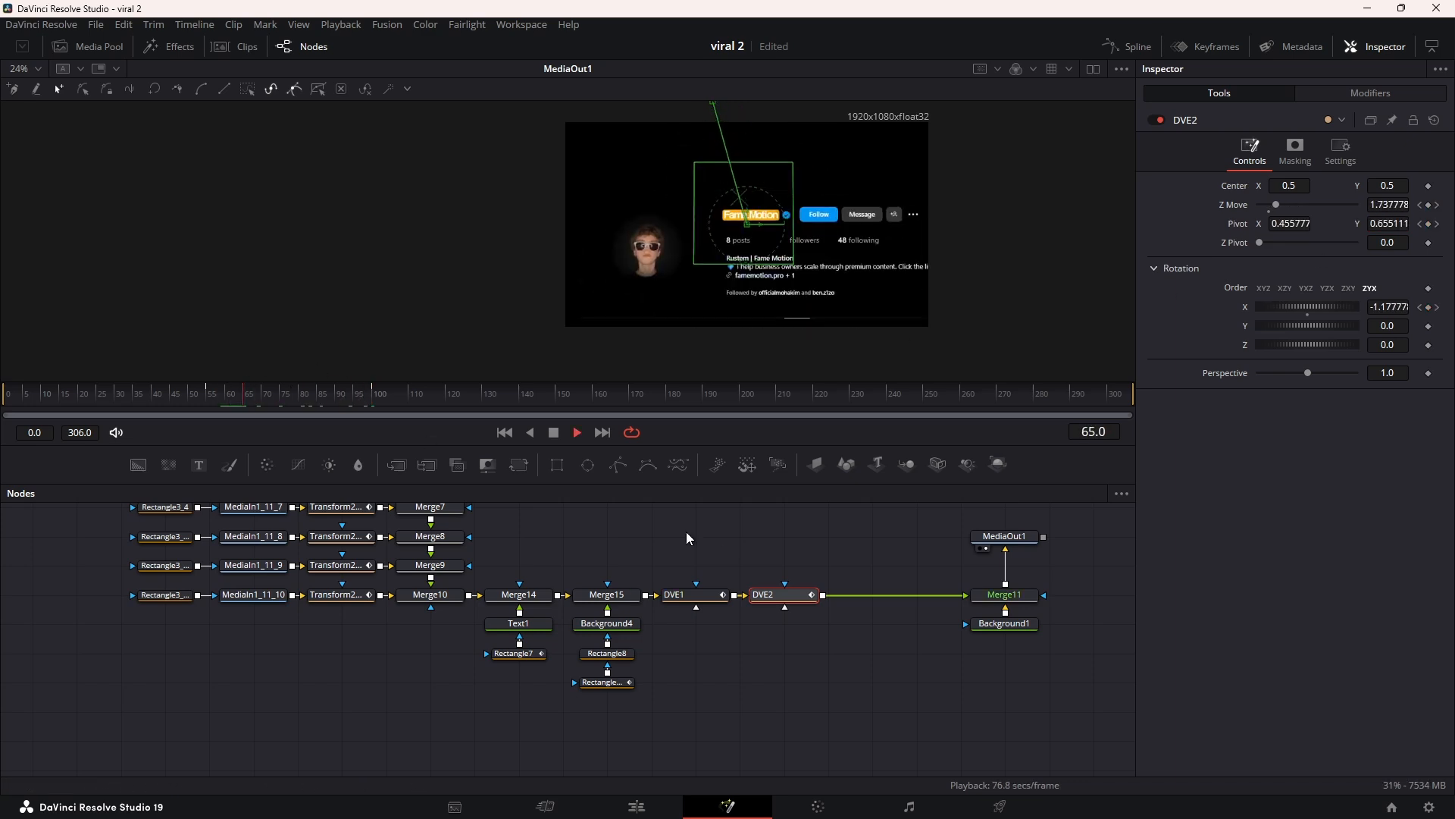
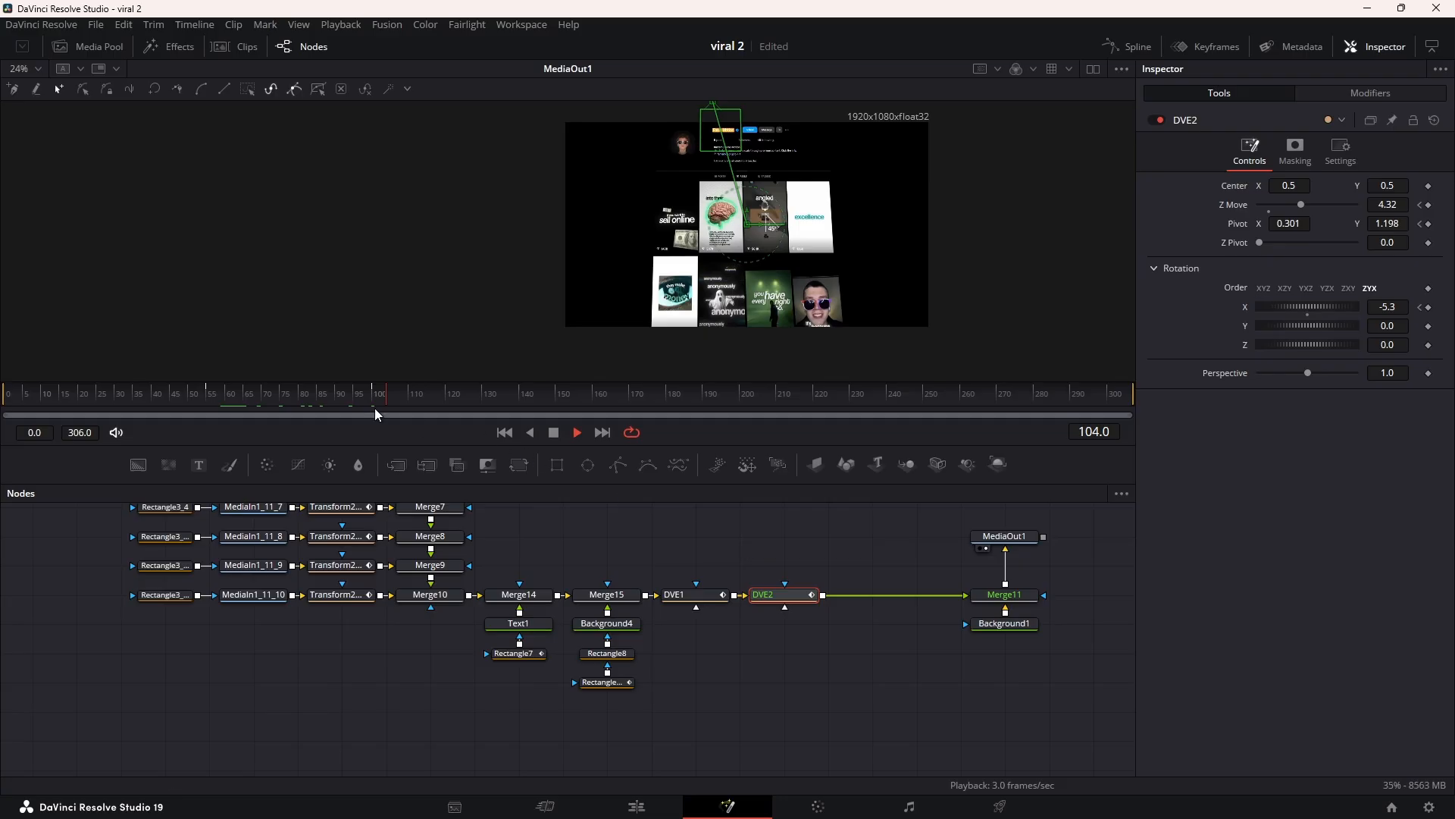
{"action": "left_click", "coordinate": [403, 399]}
{"action": "left_click_drag", "start_coordinate": [403, 399], "coordinate": [407, 399]}
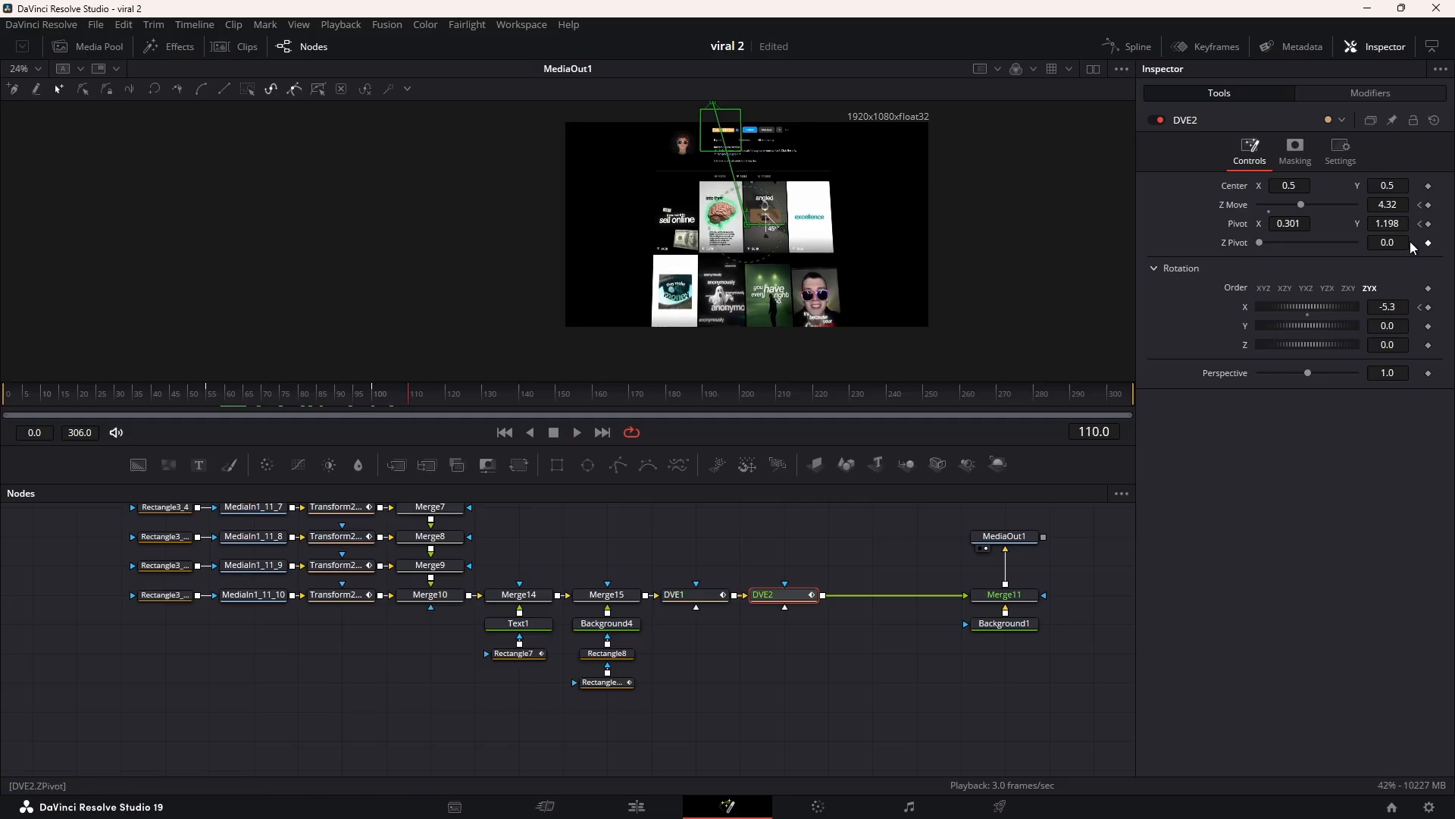
{"action": "left_click", "coordinate": [1428, 307]}
{"action": "left_click", "coordinate": [1428, 224]}
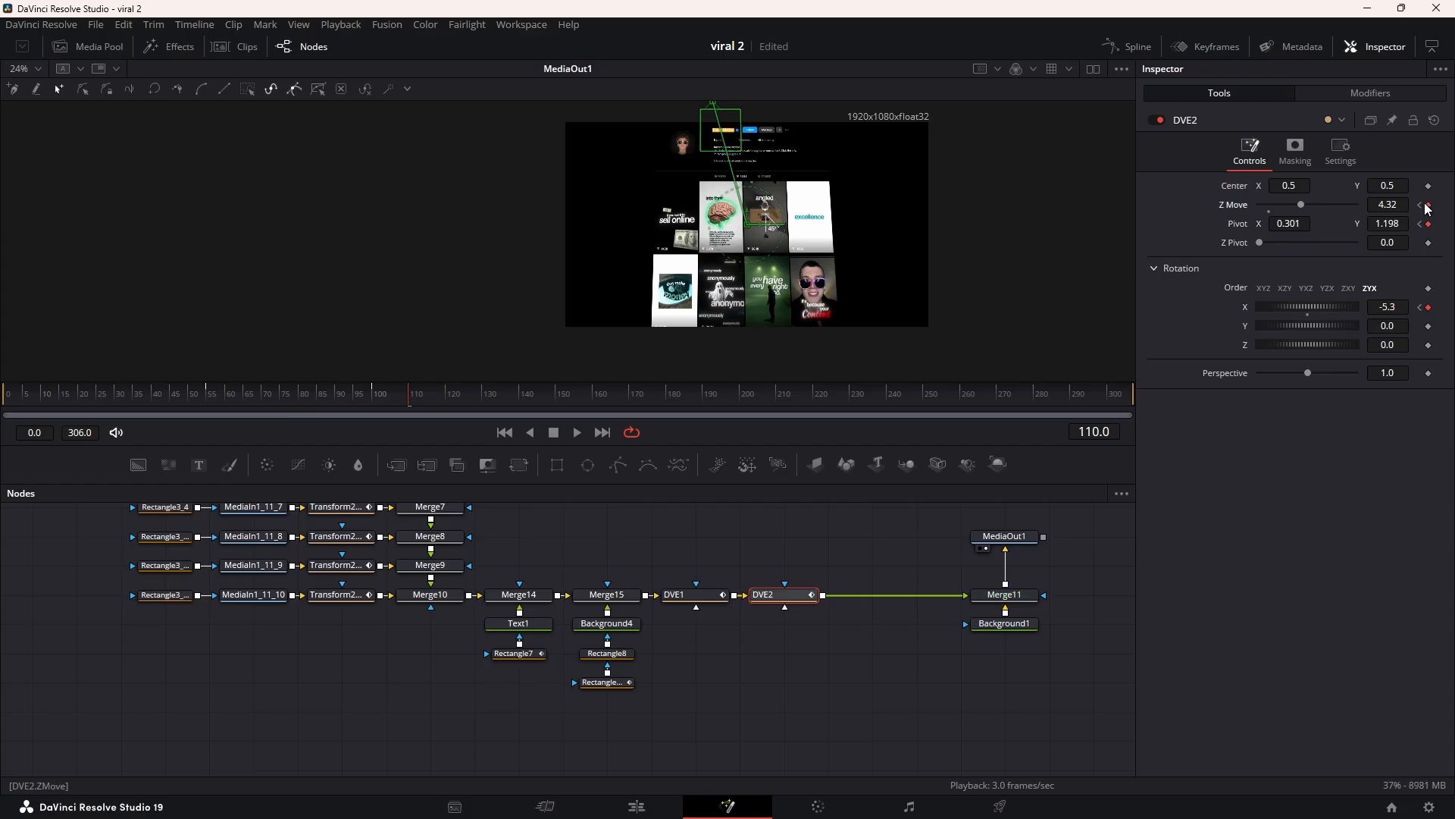
{"action": "left_click", "coordinate": [1420, 206]}
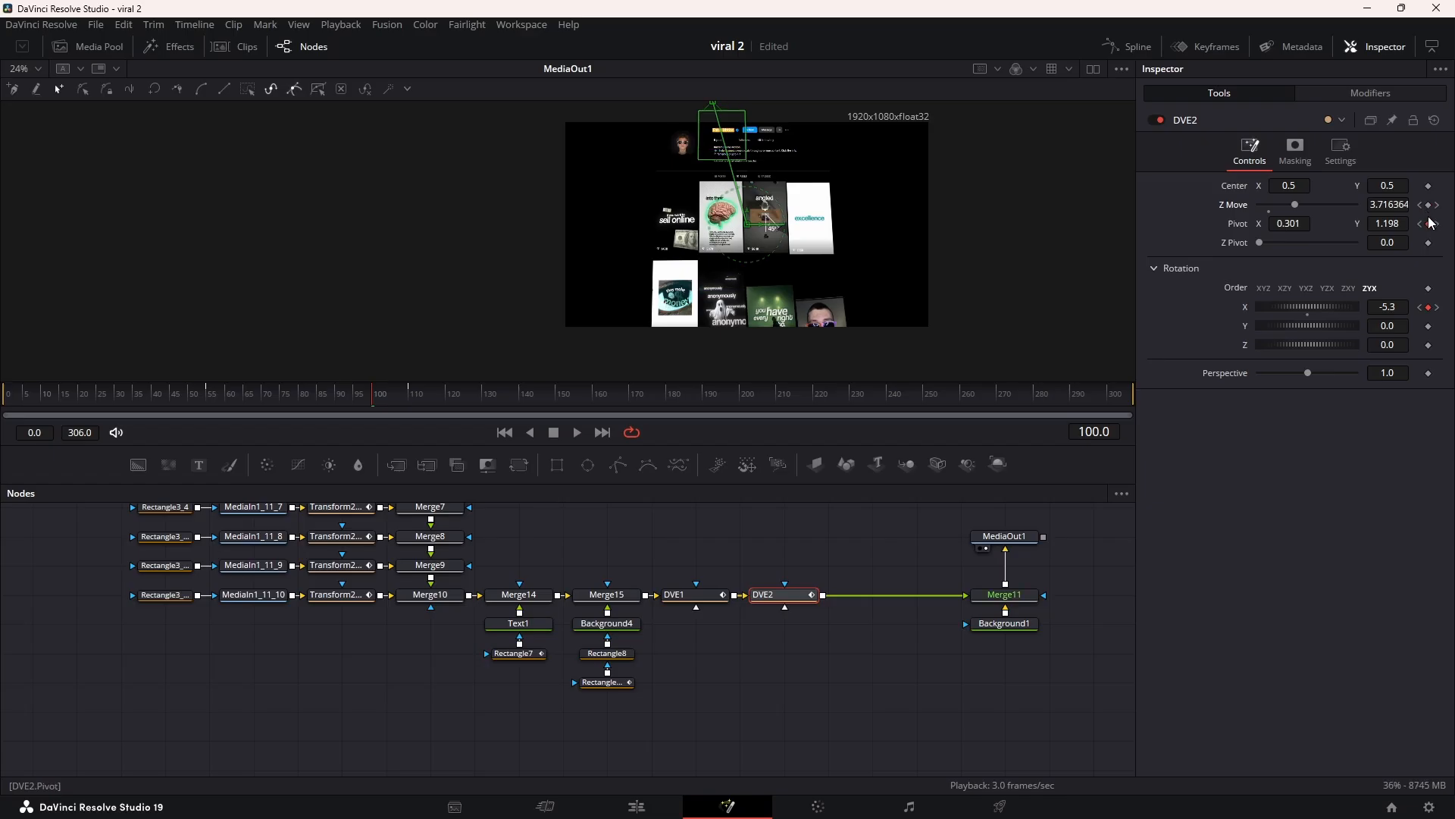
{"action": "left_click", "coordinate": [1429, 224]}
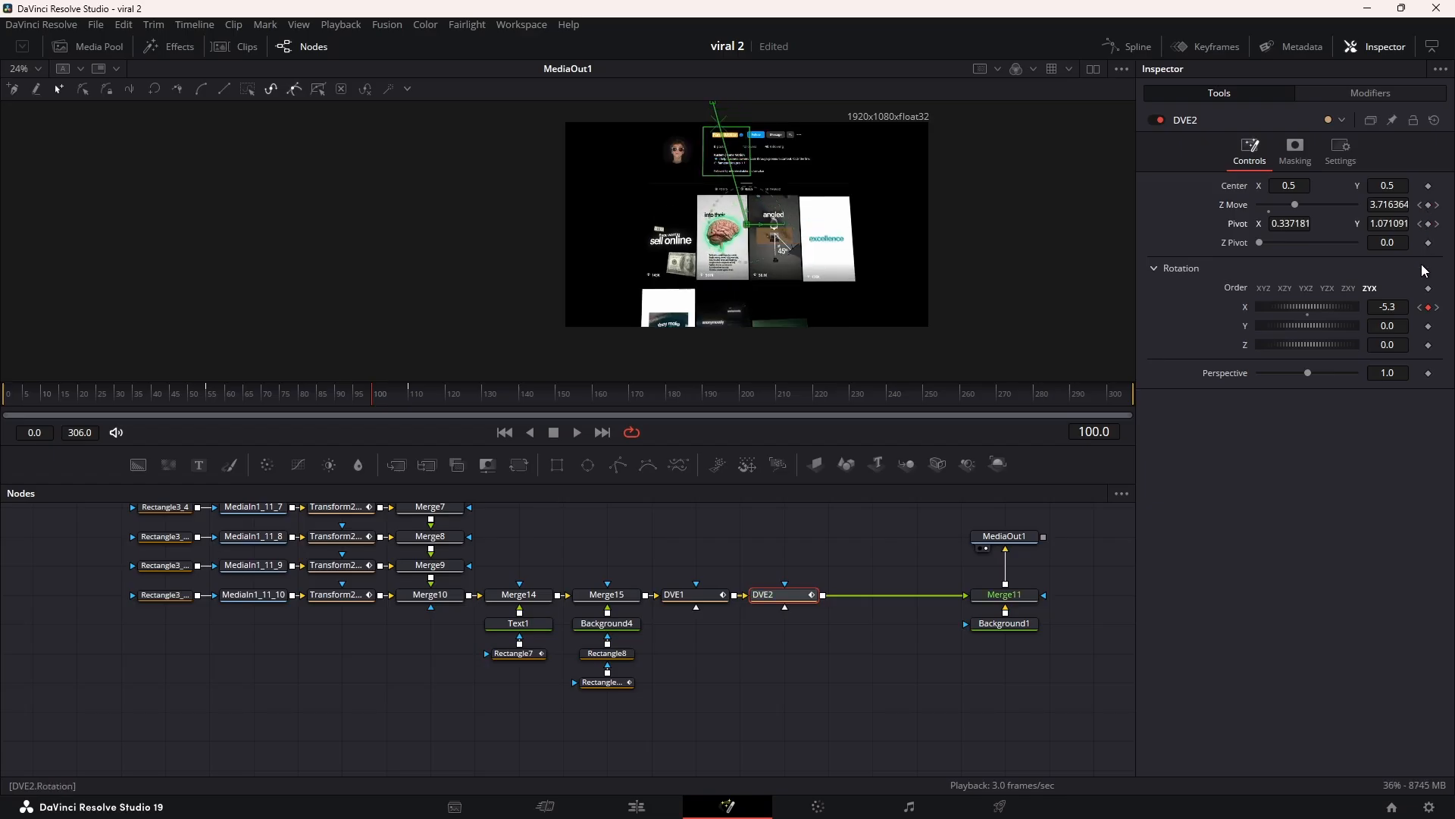
{"action": "left_click", "coordinate": [1428, 307]}
{"action": "left_click", "coordinate": [1439, 307]}
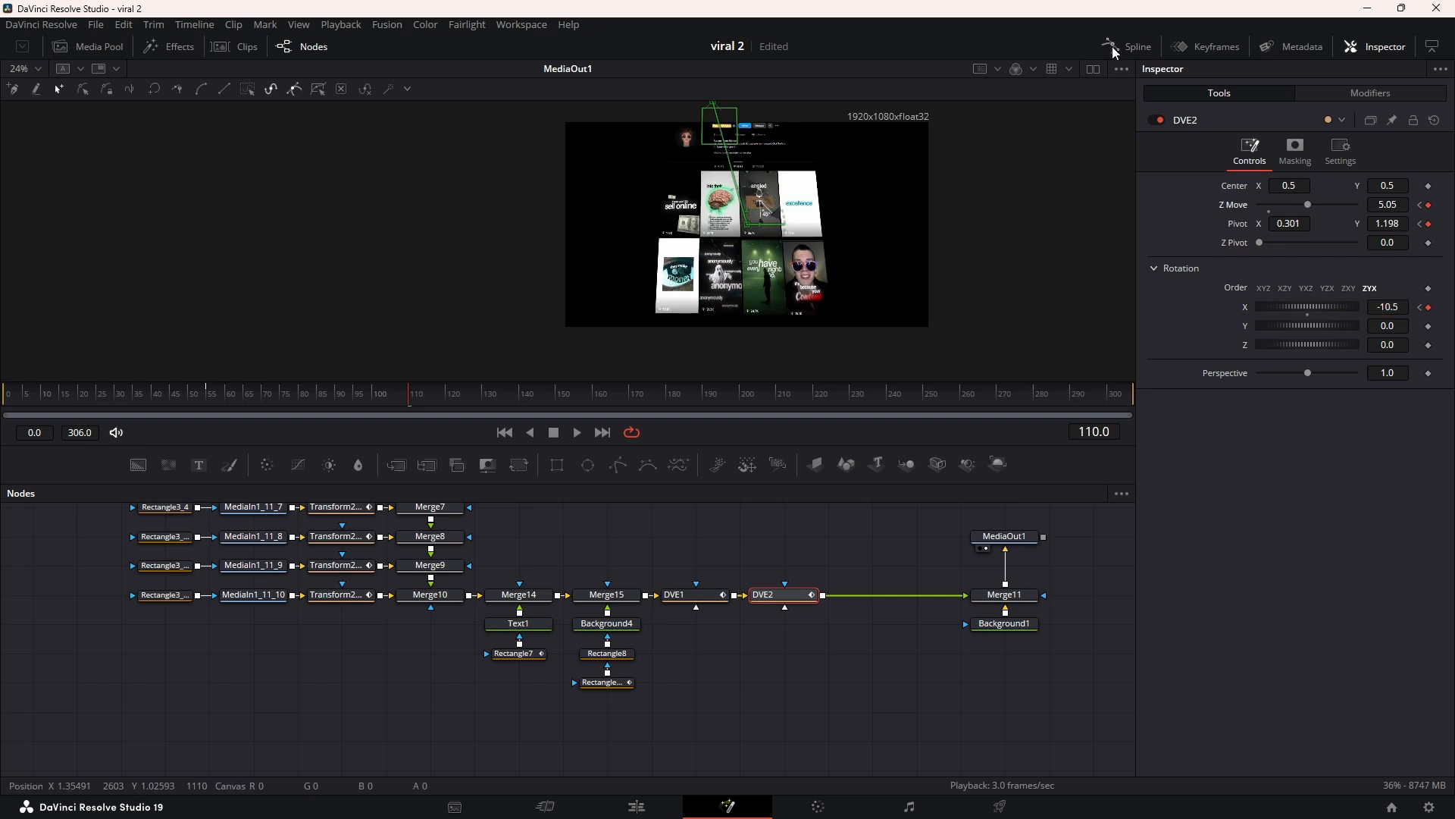
Step: Smooth all of DVE2's keyframe curves in the spline editor and set their easing to 67.5
{"action": "left_click", "coordinate": [1114, 50]}
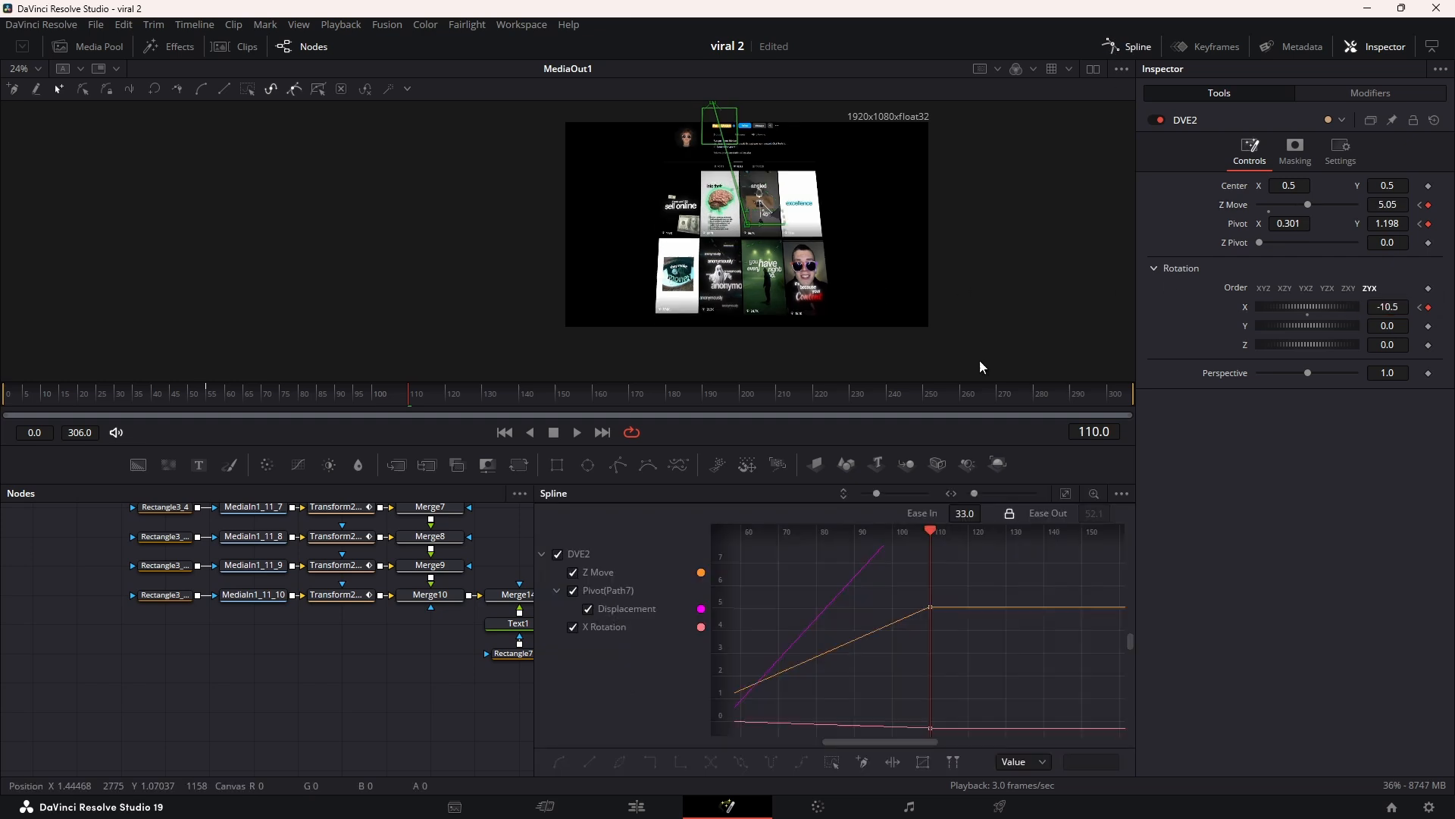
{"action": "left_click", "coordinate": [1072, 491]}
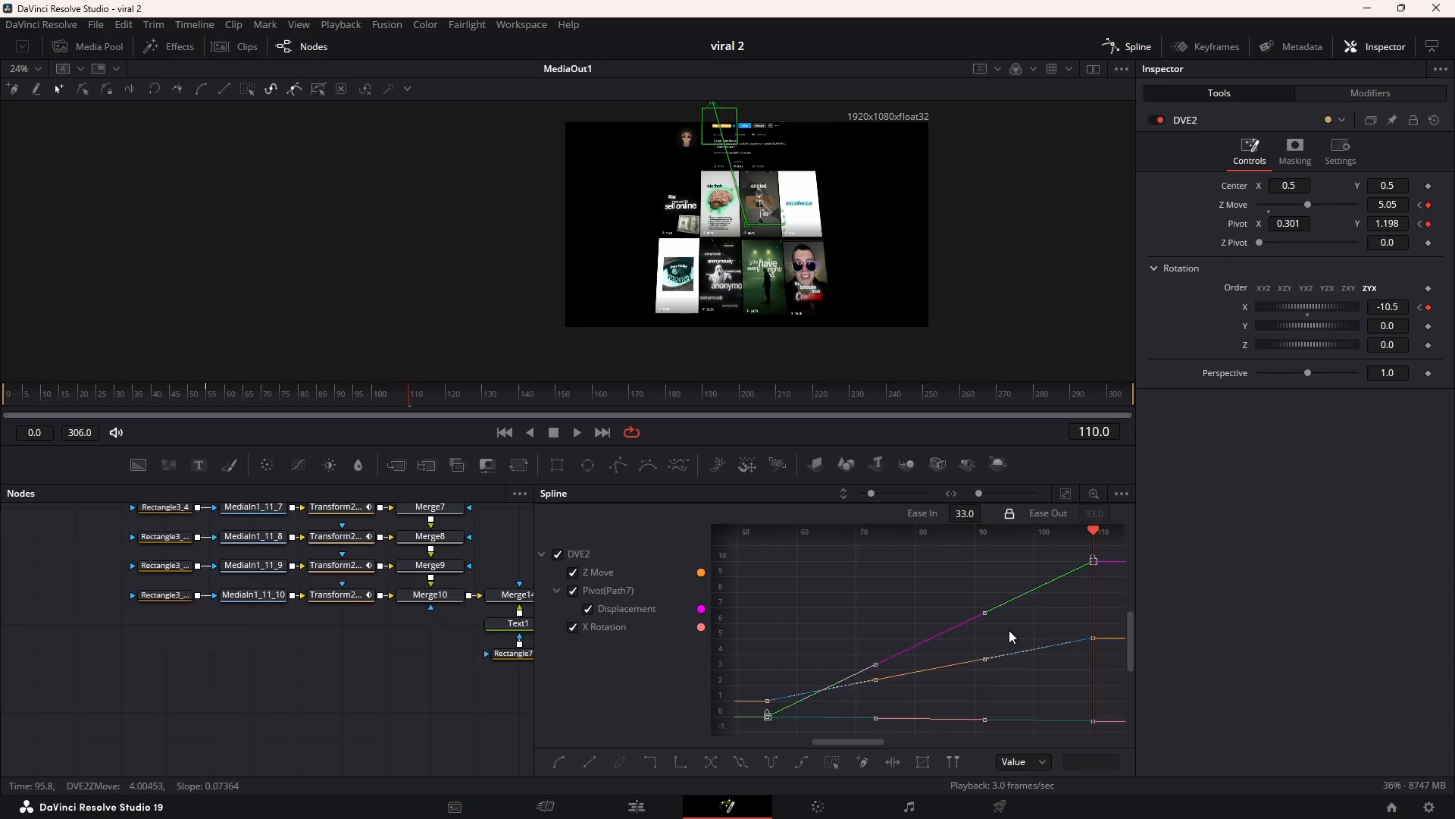
{"action": "key", "text": "s"}
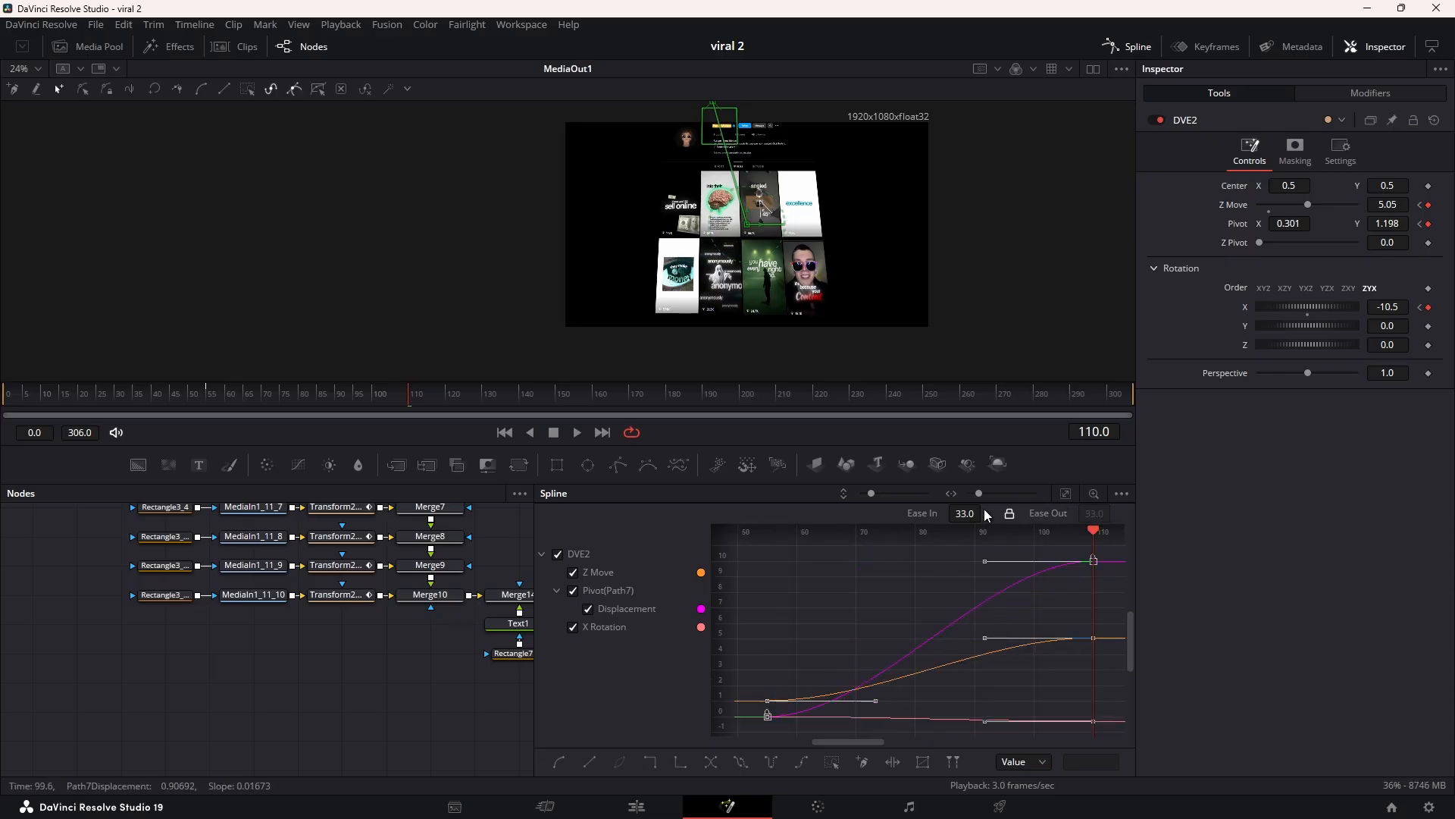
{"action": "left_click_drag", "start_coordinate": [967, 513], "coordinate": [992, 513]}
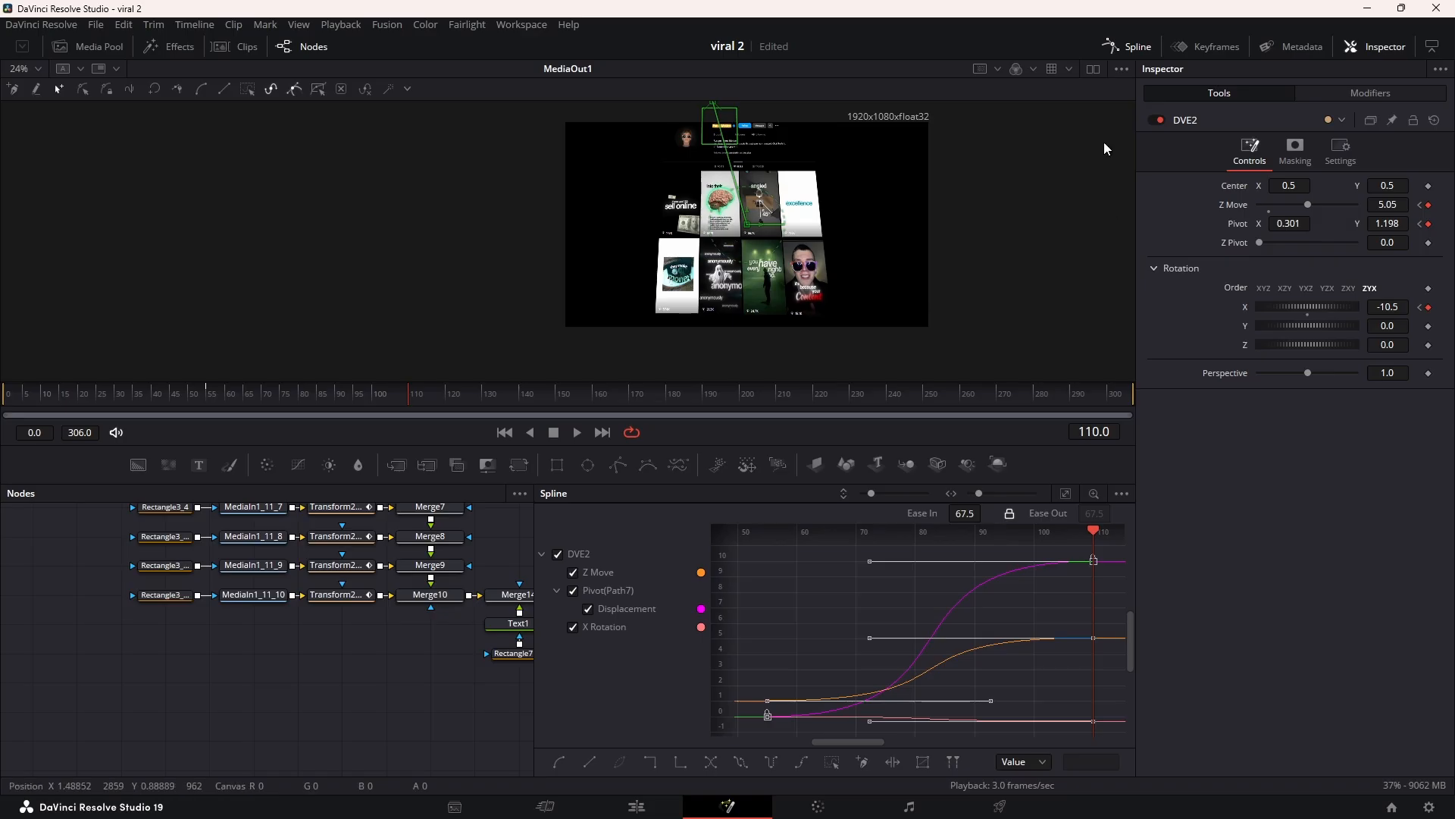
{"action": "left_click", "coordinate": [1122, 47]}
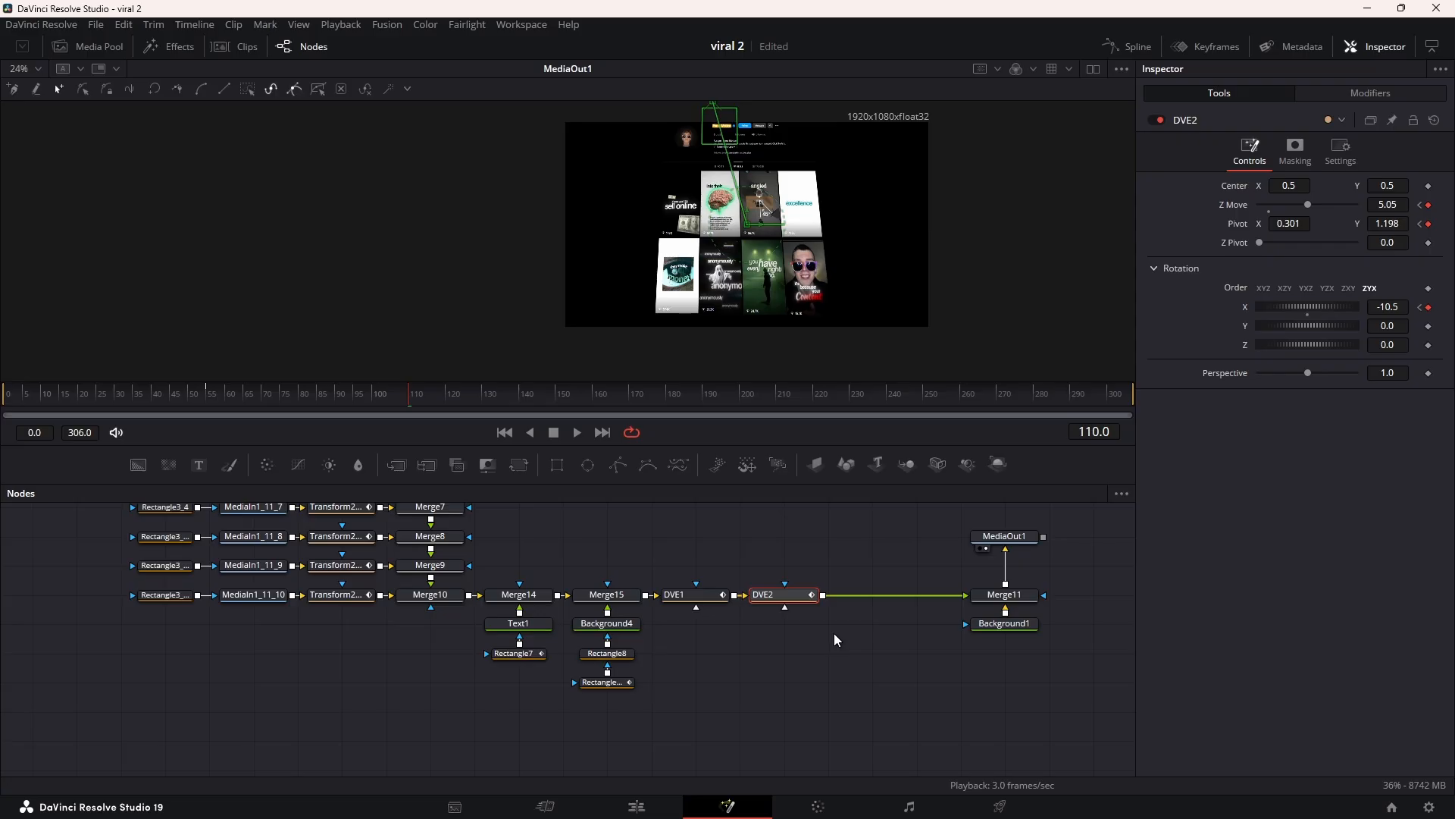
Step: Add a third DVE node after DVE2 and keyframe its Z Move, Pivot and X Rotation at frame 100
{"action": "key", "text": "shift+space"}
{"action": "type", "text": "dve"}
{"action": "left_click", "coordinate": [776, 534]}
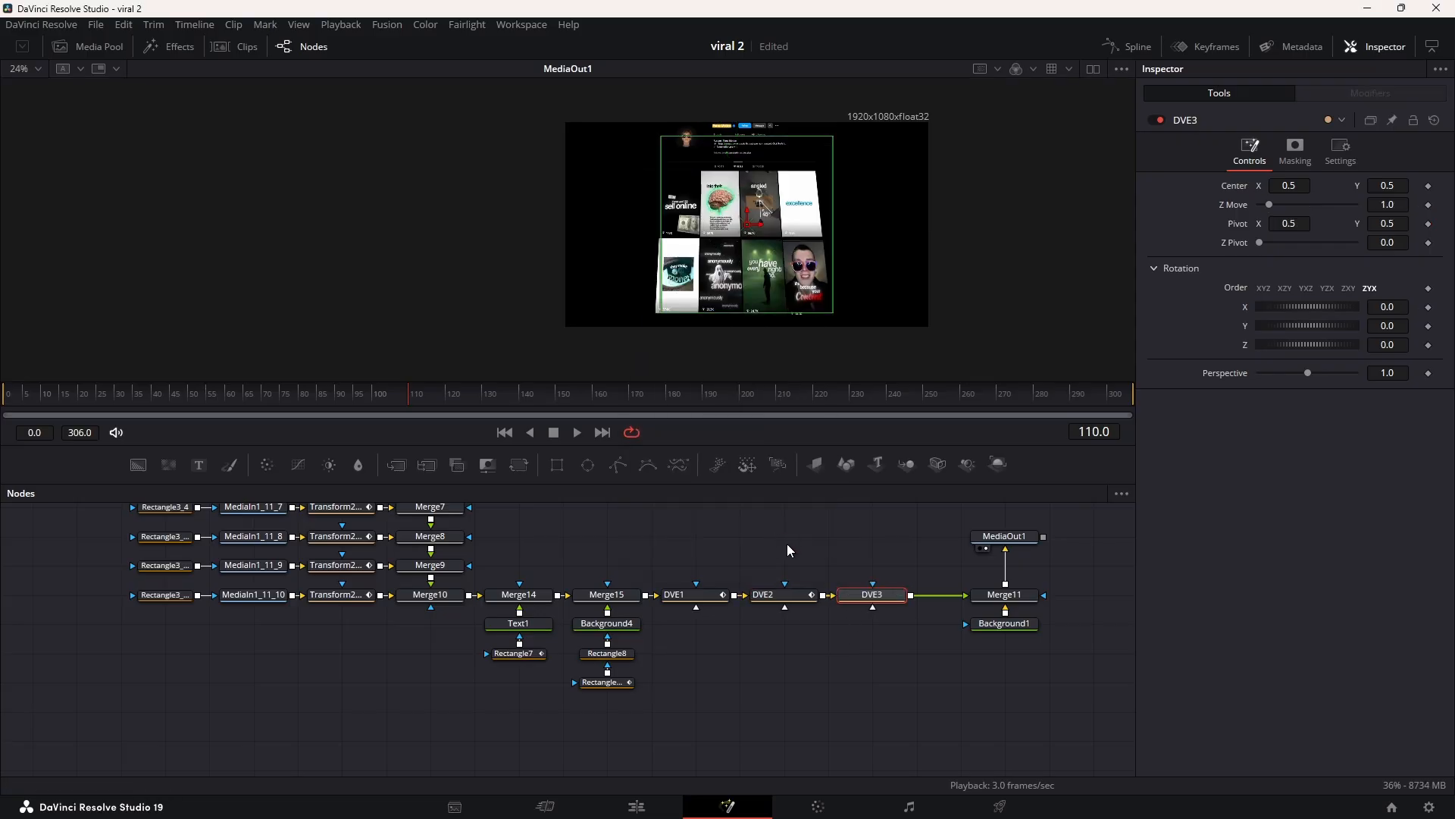
{"action": "left_click", "coordinate": [394, 398]}
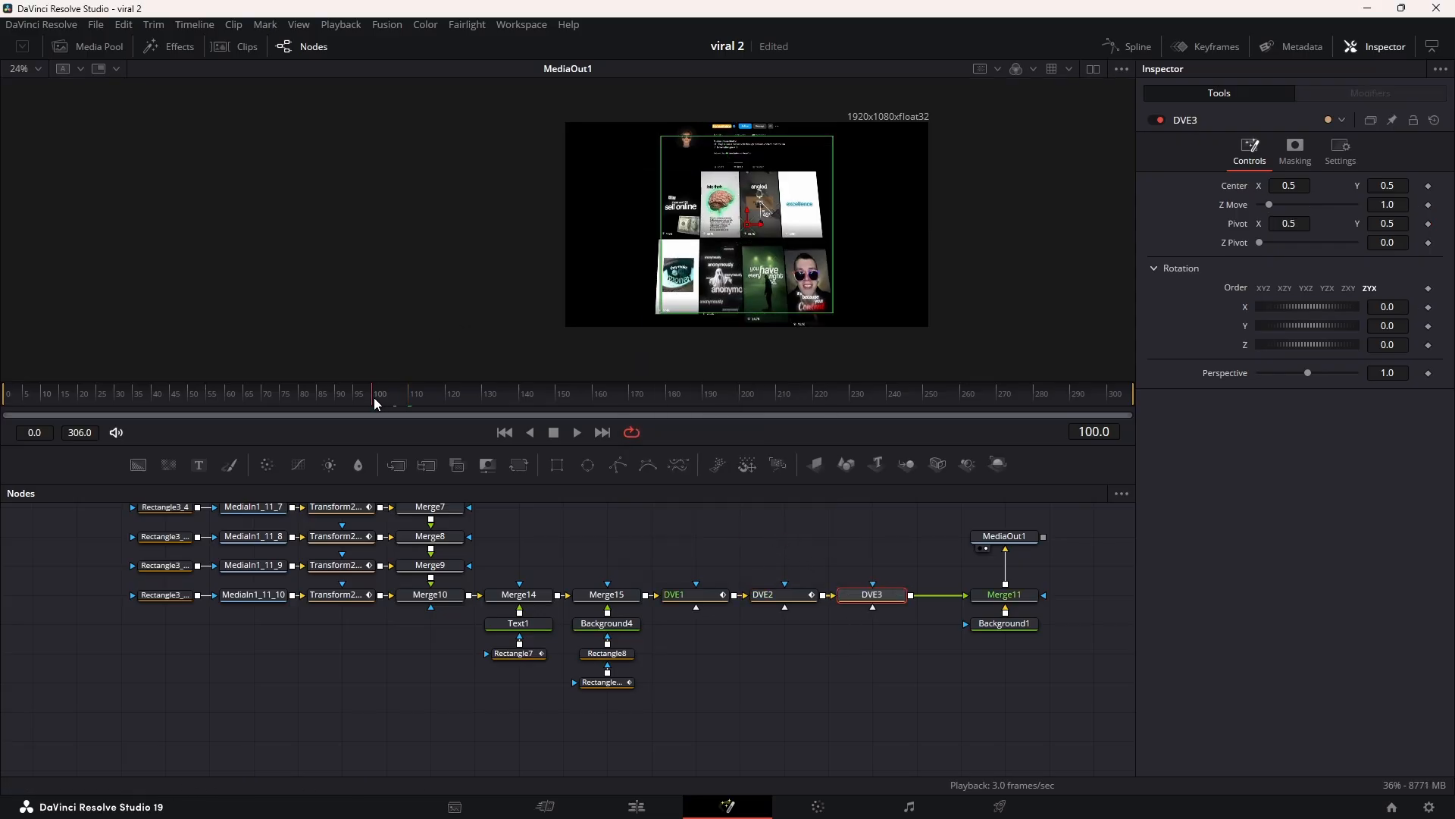
{"action": "left_click", "coordinate": [1429, 307]}
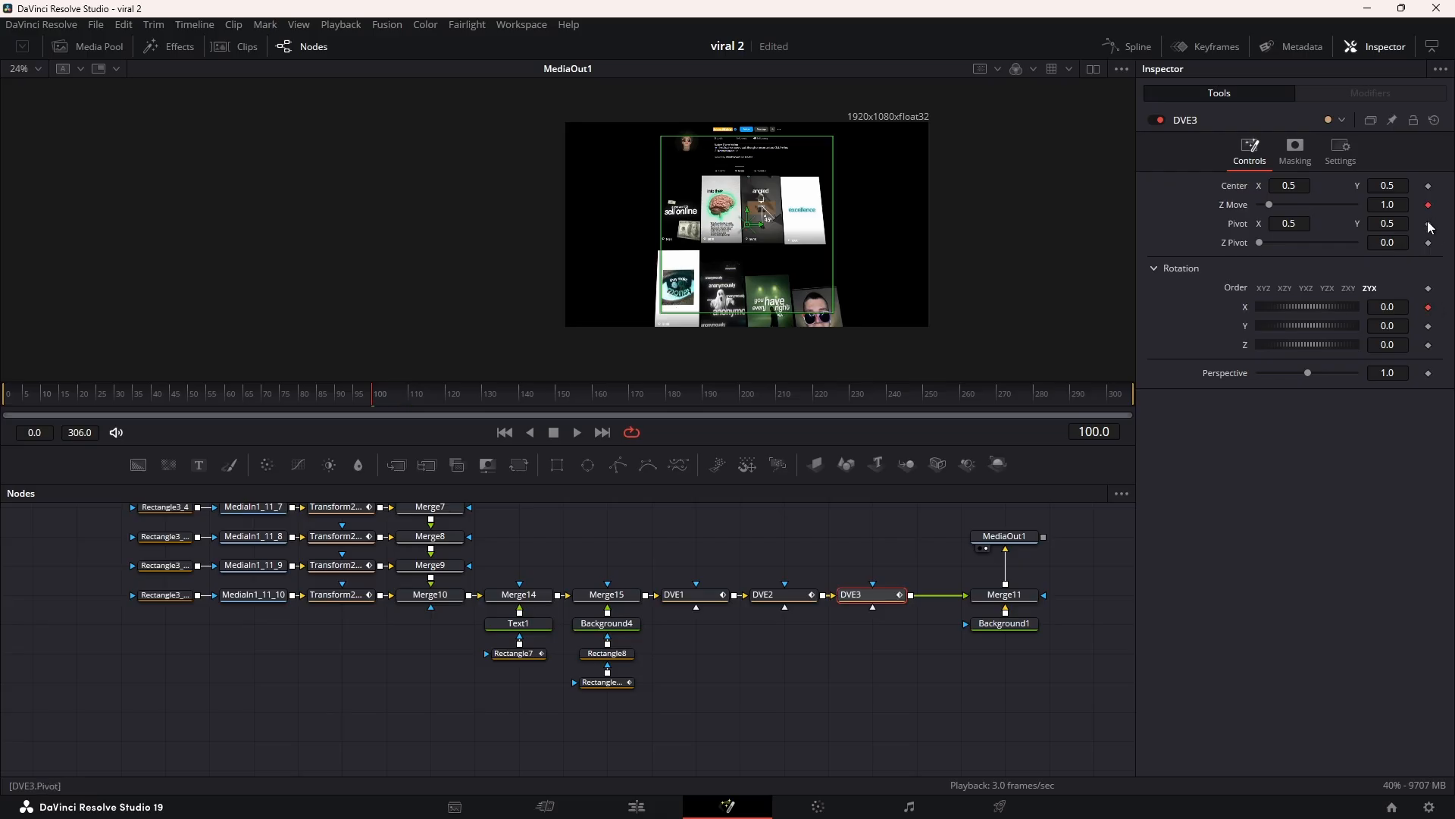
{"action": "left_click", "coordinate": [1429, 224]}
Step: At frame 150, set DVE3's Z Move to 0.26, X Rotation to 3.4 and Pivot to X 0.386, Y 1.226
{"action": "left_click_drag", "start_coordinate": [565, 400], "coordinate": [559, 403]}
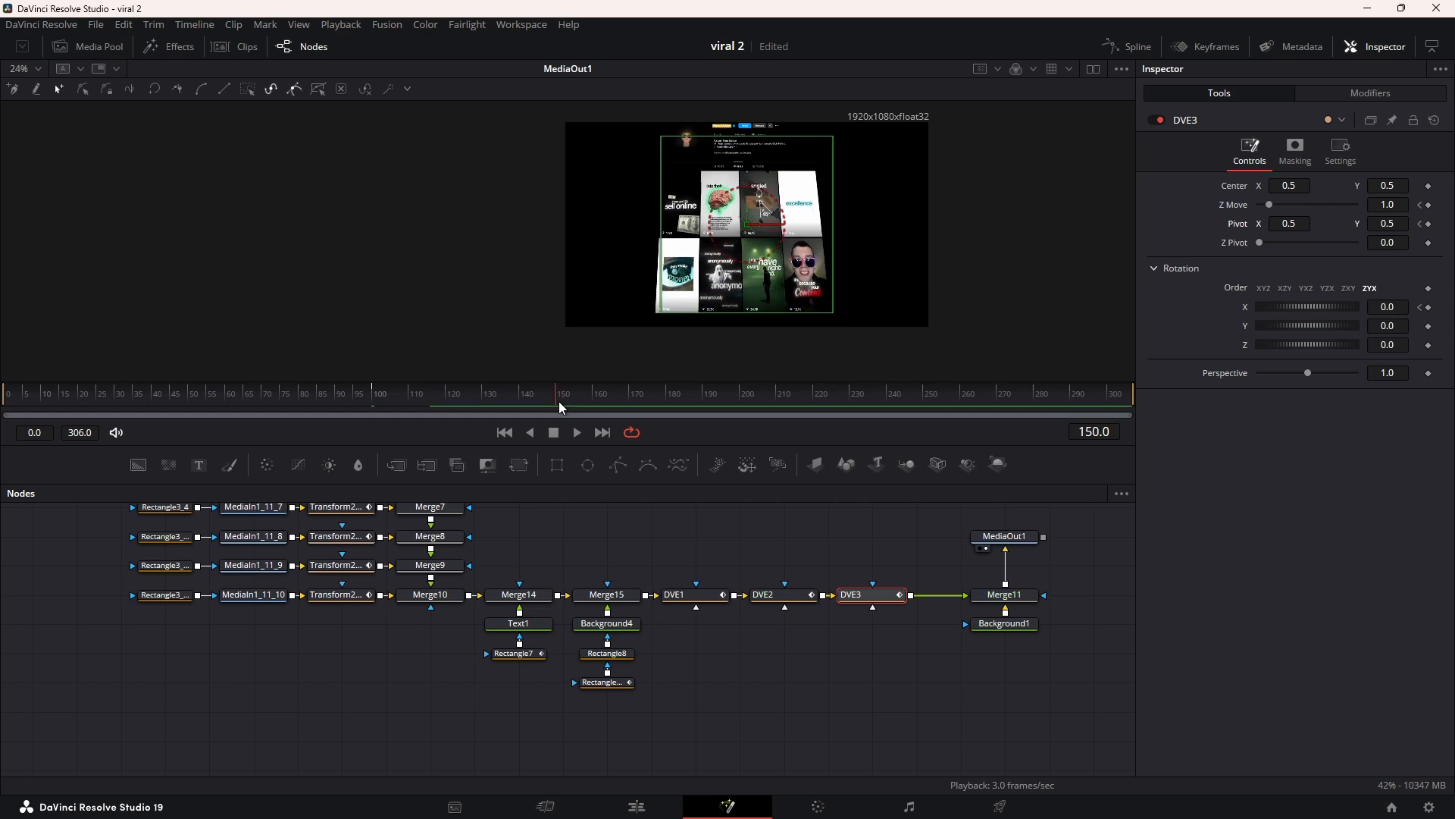
{"action": "left_click_drag", "start_coordinate": [1388, 204], "coordinate": [1355, 204]}
{"action": "mouse_move", "coordinate": [1397, 224]}
{"action": "left_mouse_down"}
{"action": "mouse_move", "coordinate": [1450, 224]}
{"action": "mouse_move", "coordinate": [1384, 207]}
{"action": "left_mouse_up"}
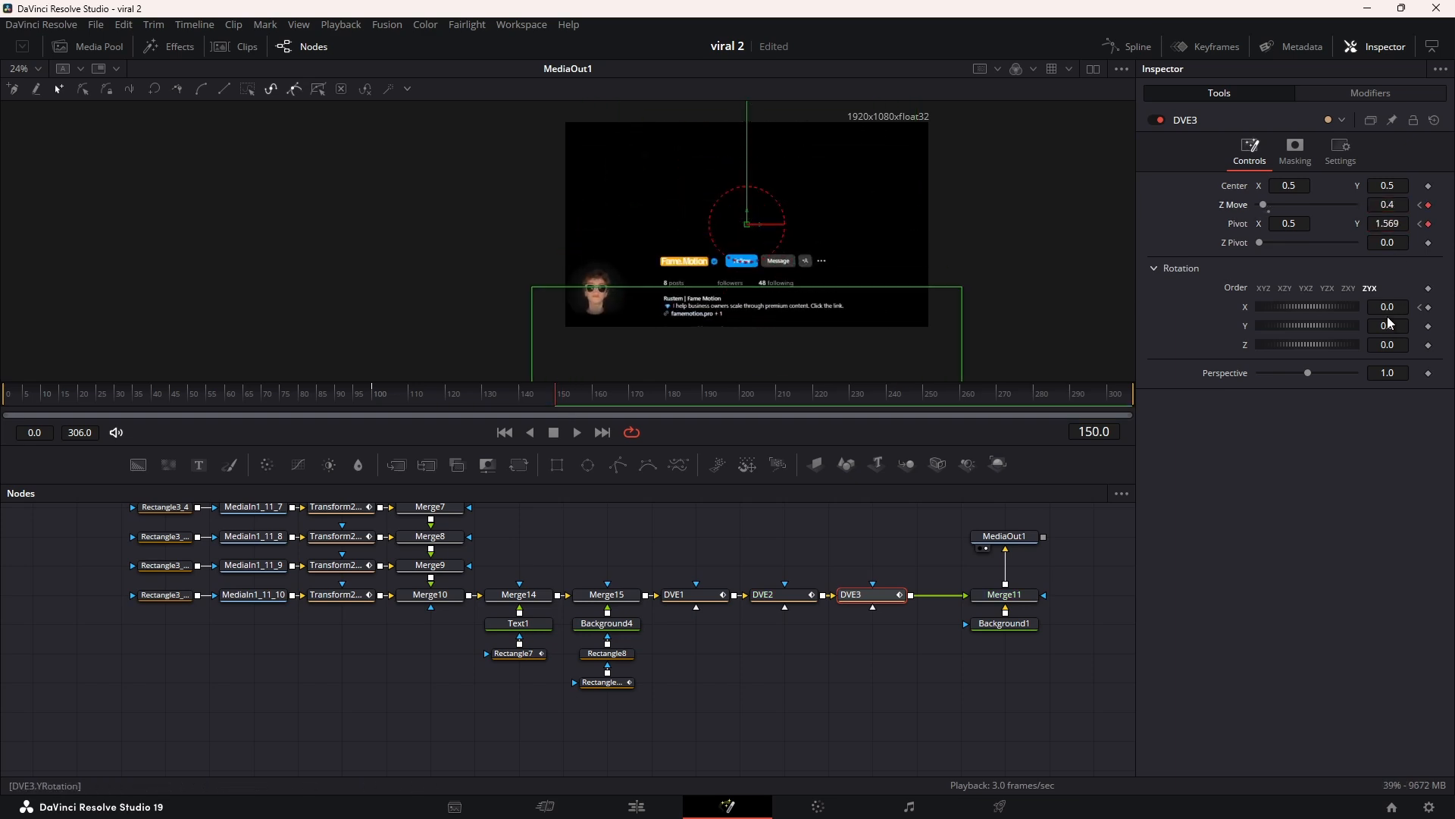
{"action": "mouse_move", "coordinate": [1390, 307]}
{"action": "left_mouse_down"}
{"action": "mouse_move", "coordinate": [1370, 307]}
{"action": "mouse_move", "coordinate": [1454, 307]}
{"action": "mouse_move", "coordinate": [1402, 307]}
{"action": "left_mouse_up"}
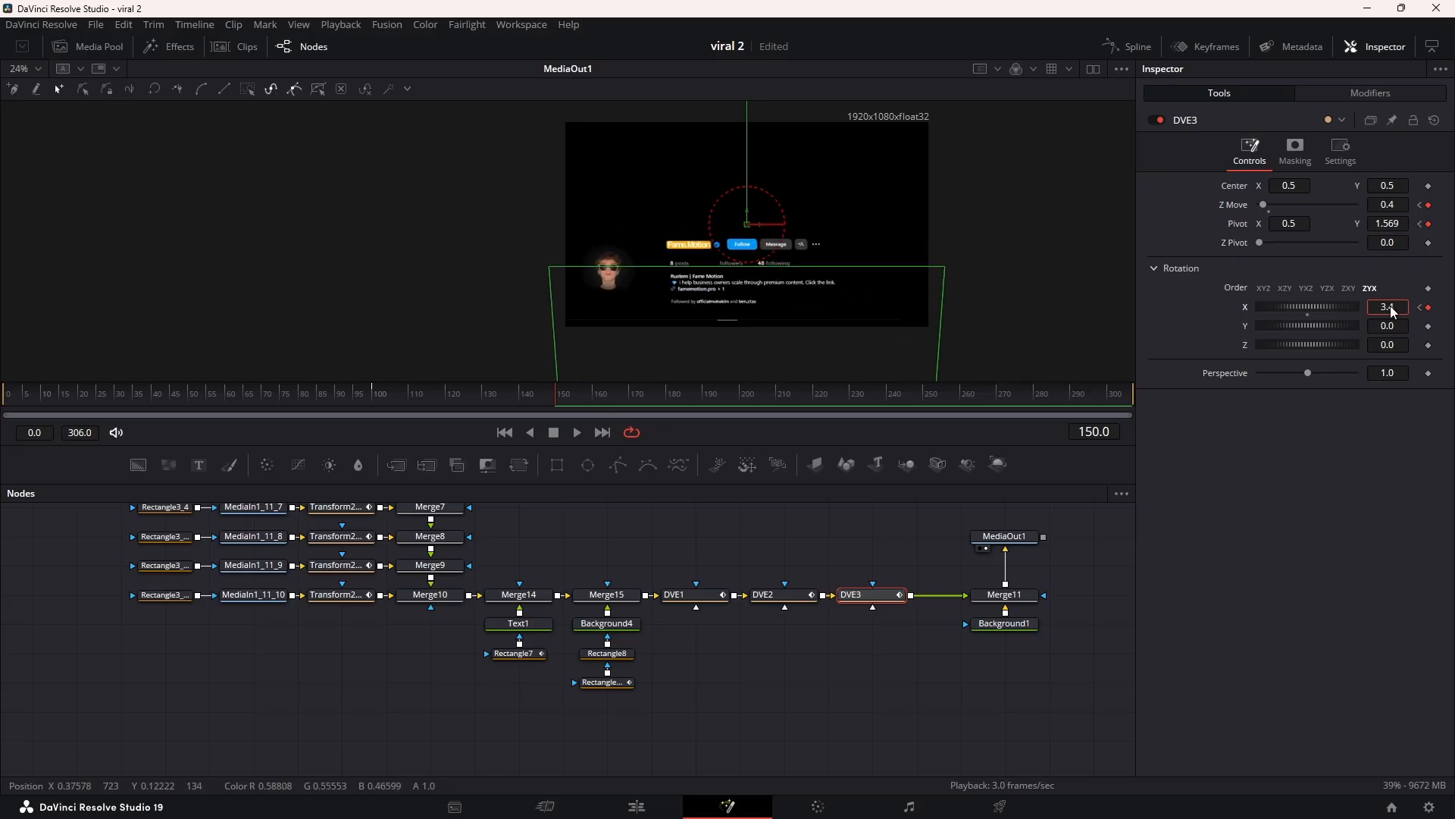
{"action": "mouse_move", "coordinate": [1390, 224]}
{"action": "left_mouse_down"}
{"action": "mouse_move", "coordinate": [1378, 223]}
{"action": "mouse_move", "coordinate": [1400, 206]}
{"action": "mouse_move", "coordinate": [1399, 223]}
{"action": "left_mouse_up"}
{"action": "left_click_drag", "start_coordinate": [1293, 225], "coordinate": [1355, 228]}
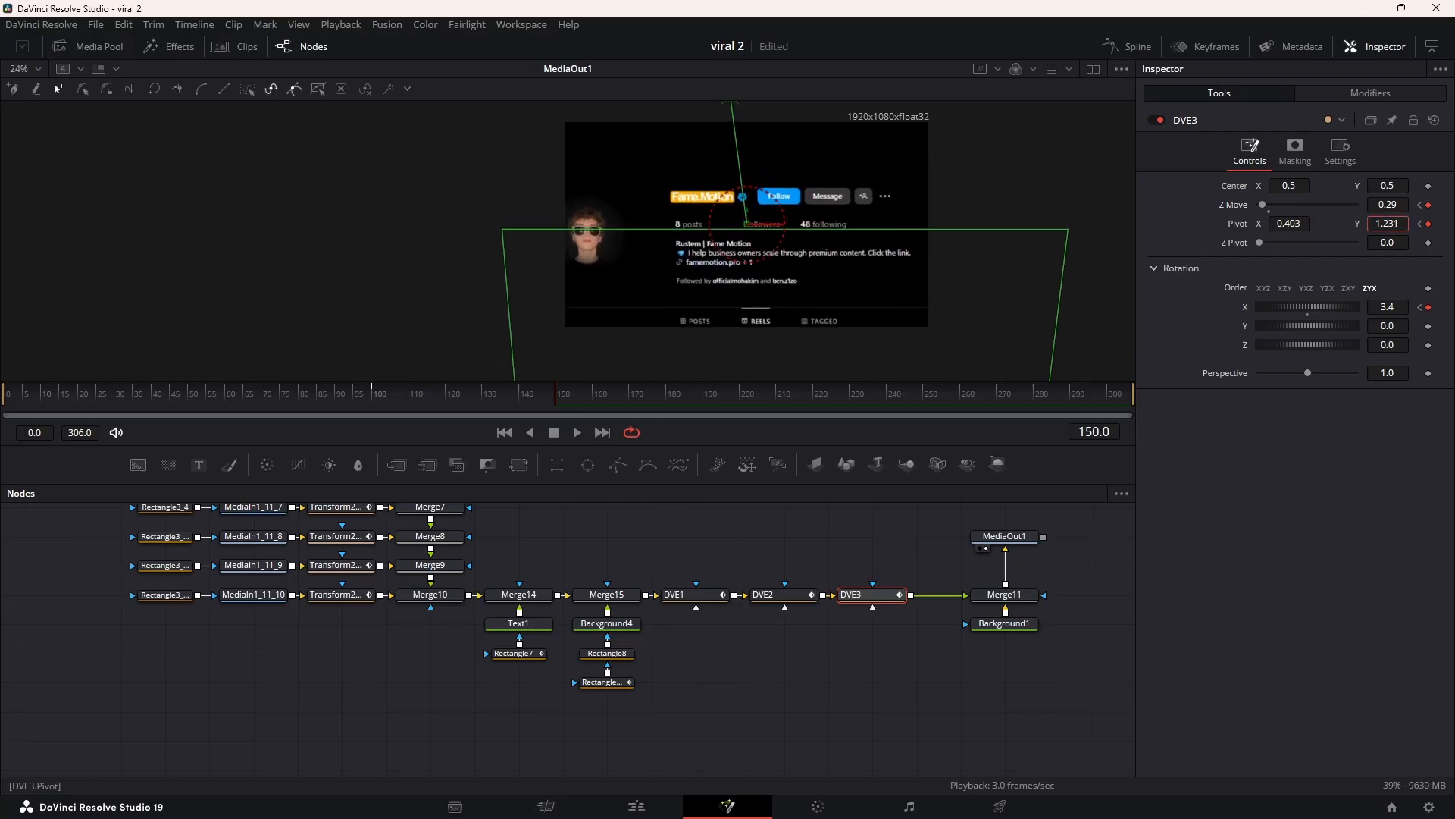
{"action": "left_click", "coordinate": [388, 391]}
{"action": "left_click_drag", "start_coordinate": [388, 391], "coordinate": [556, 395]}
Step: Move the DVE nodes, Merge11, Background1 and MediaOut1 together away from Merge15 to free space in the node graph
{"action": "left_click_drag", "start_coordinate": [859, 681], "coordinate": [642, 702]}
{"action": "left_click", "coordinate": [641, 702]}
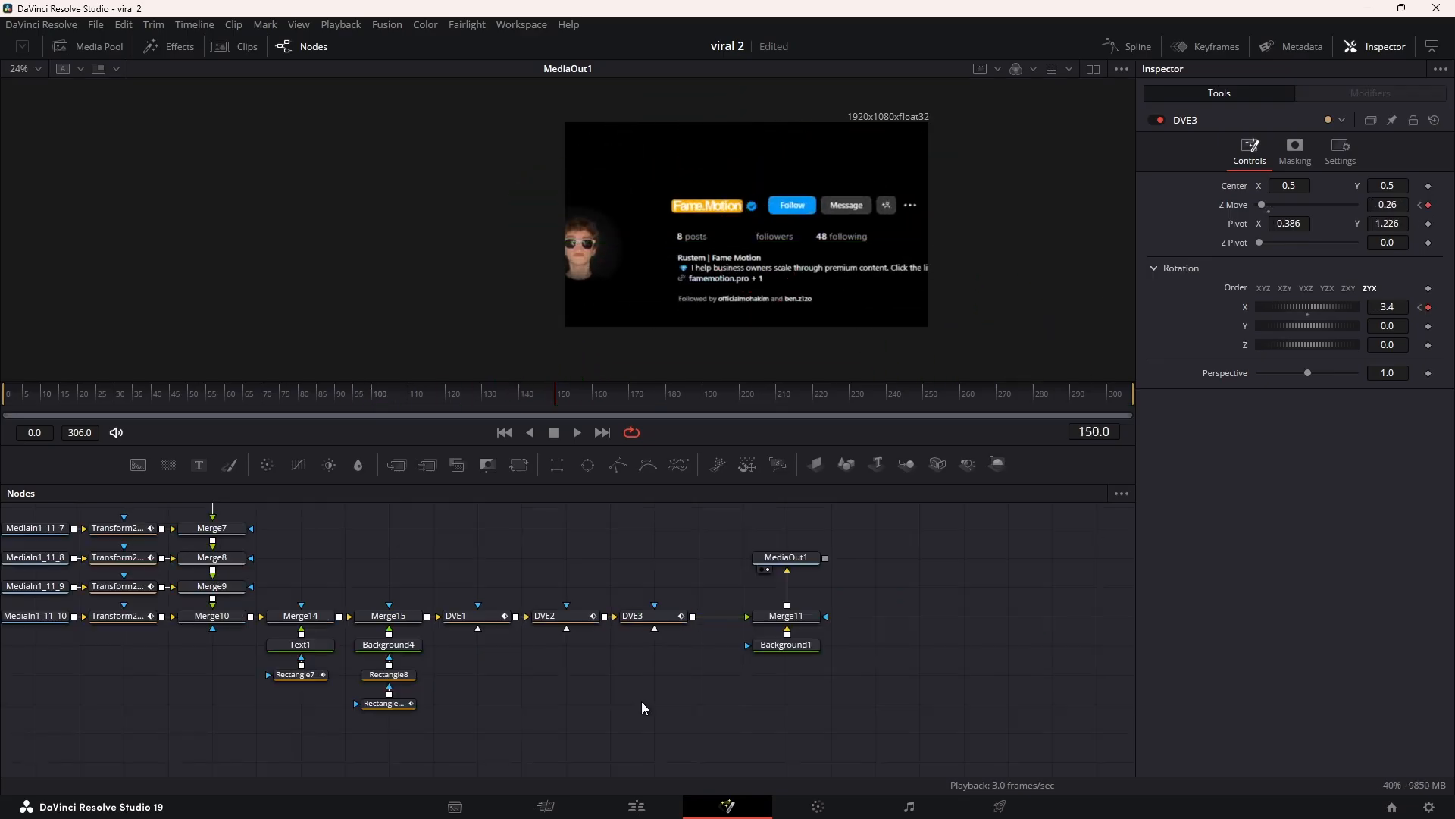
{"action": "left_click_drag", "start_coordinate": [457, 515], "coordinate": [857, 680]}
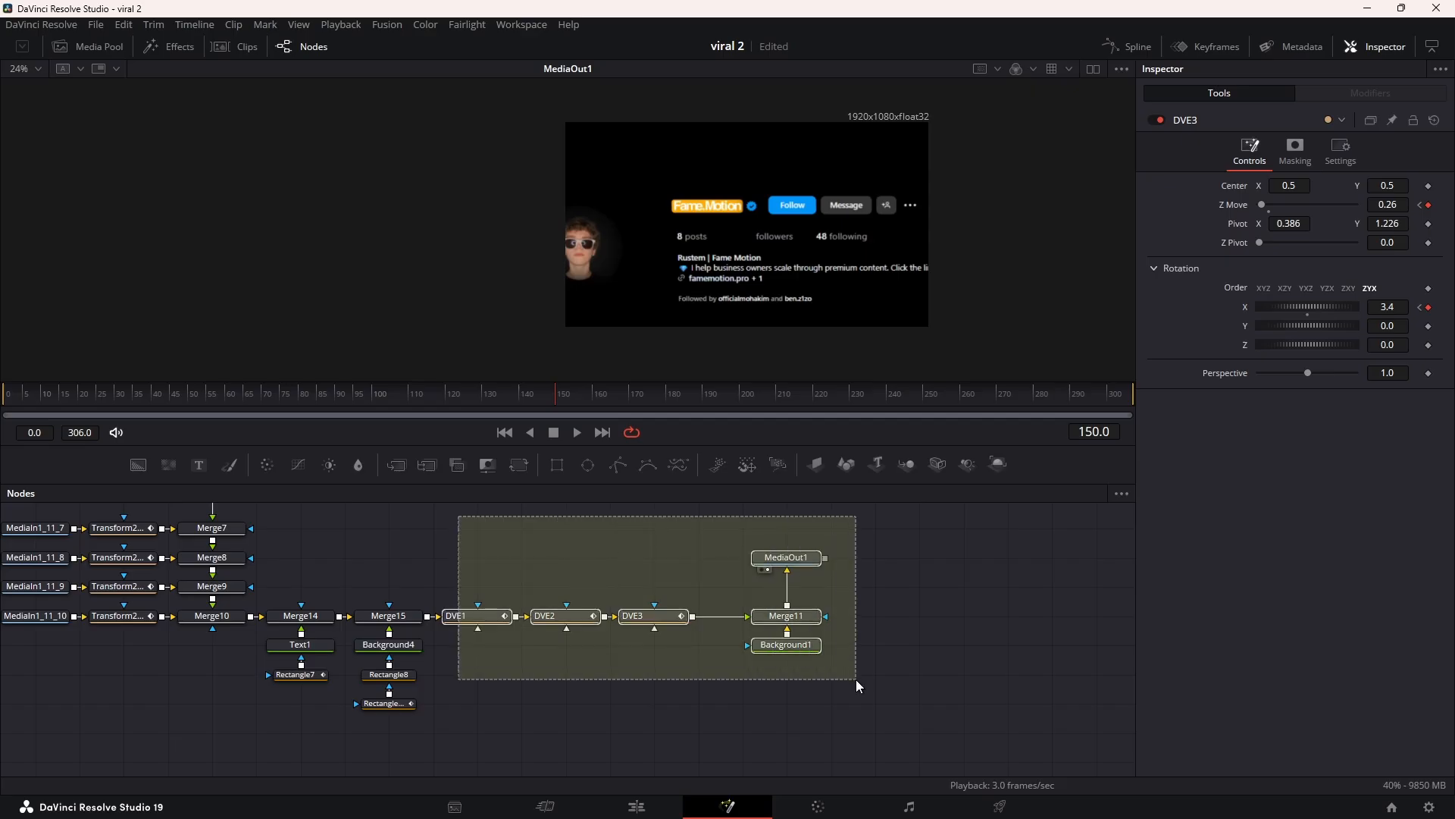
{"action": "left_click_drag", "start_coordinate": [465, 617], "coordinate": [731, 629]}
{"action": "left_click", "coordinate": [576, 576]}
Step: Add a Text node and merge it into the chain between Merge15 and DVE1, viewing the merged result
{"action": "left_click_drag", "start_coordinate": [199, 465], "coordinate": [482, 659]}
{"action": "left_click_drag", "start_coordinate": [711, 224], "coordinate": [698, 309]}
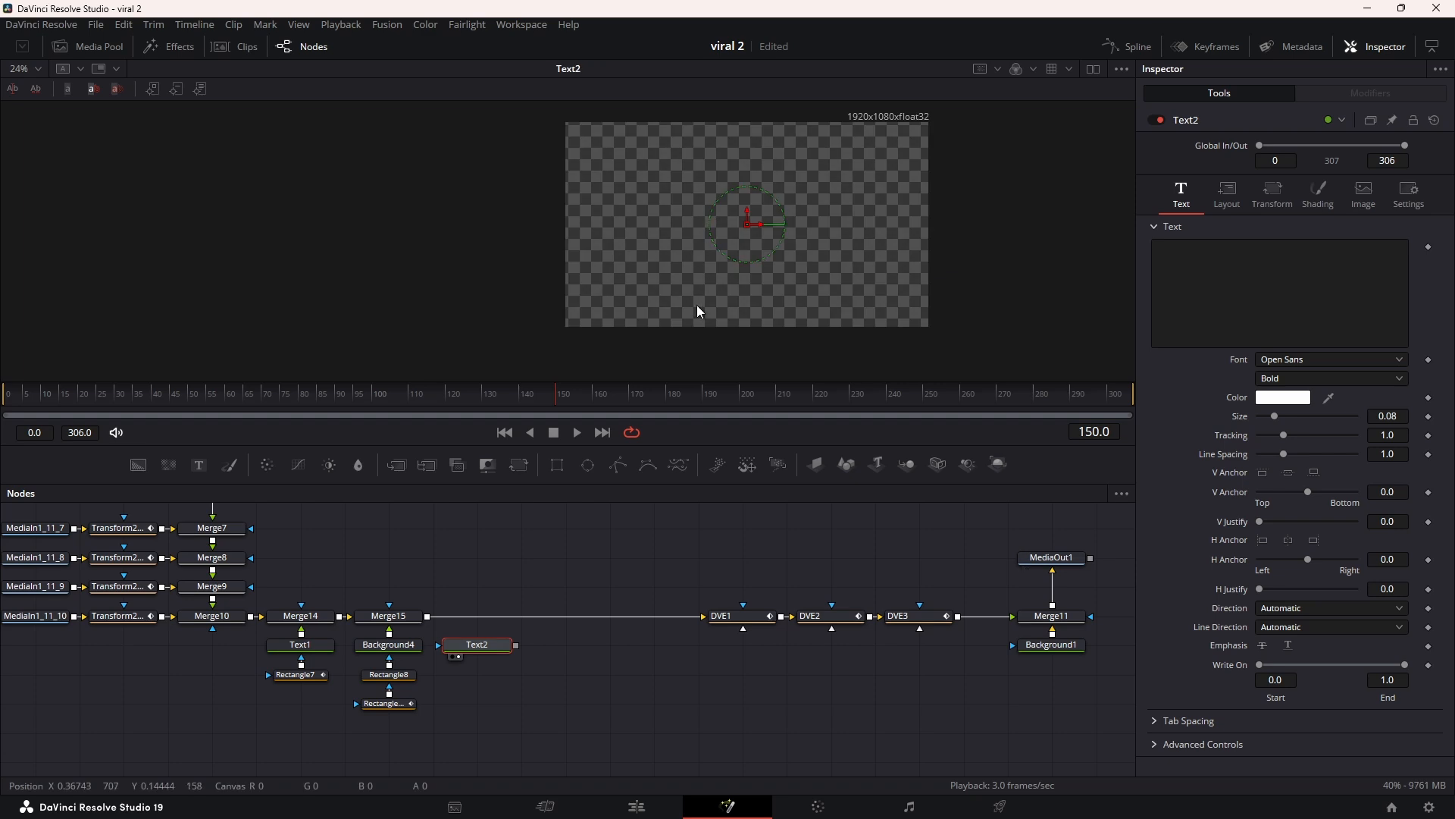
{"action": "left_click_drag", "start_coordinate": [515, 645], "coordinate": [649, 311]}
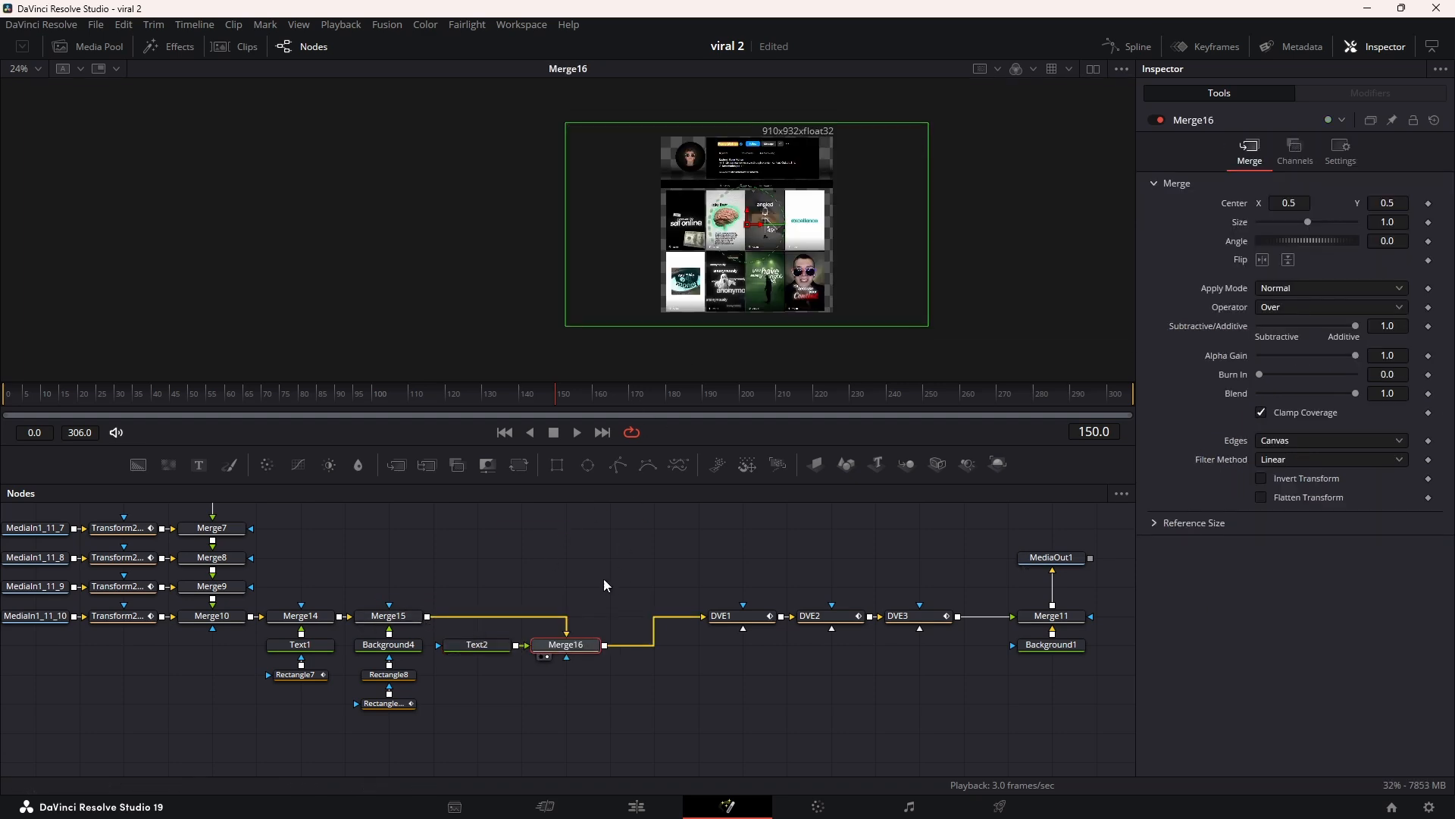
{"action": "left_click_drag", "start_coordinate": [565, 644], "coordinate": [476, 615]}
Step: Enter "70k" as Text2's content and move it roughly over the profile's posts and followers line
{"action": "scroll", "coordinate": [786, 149], "scroll_direction": "up", "scroll_amount": 5}
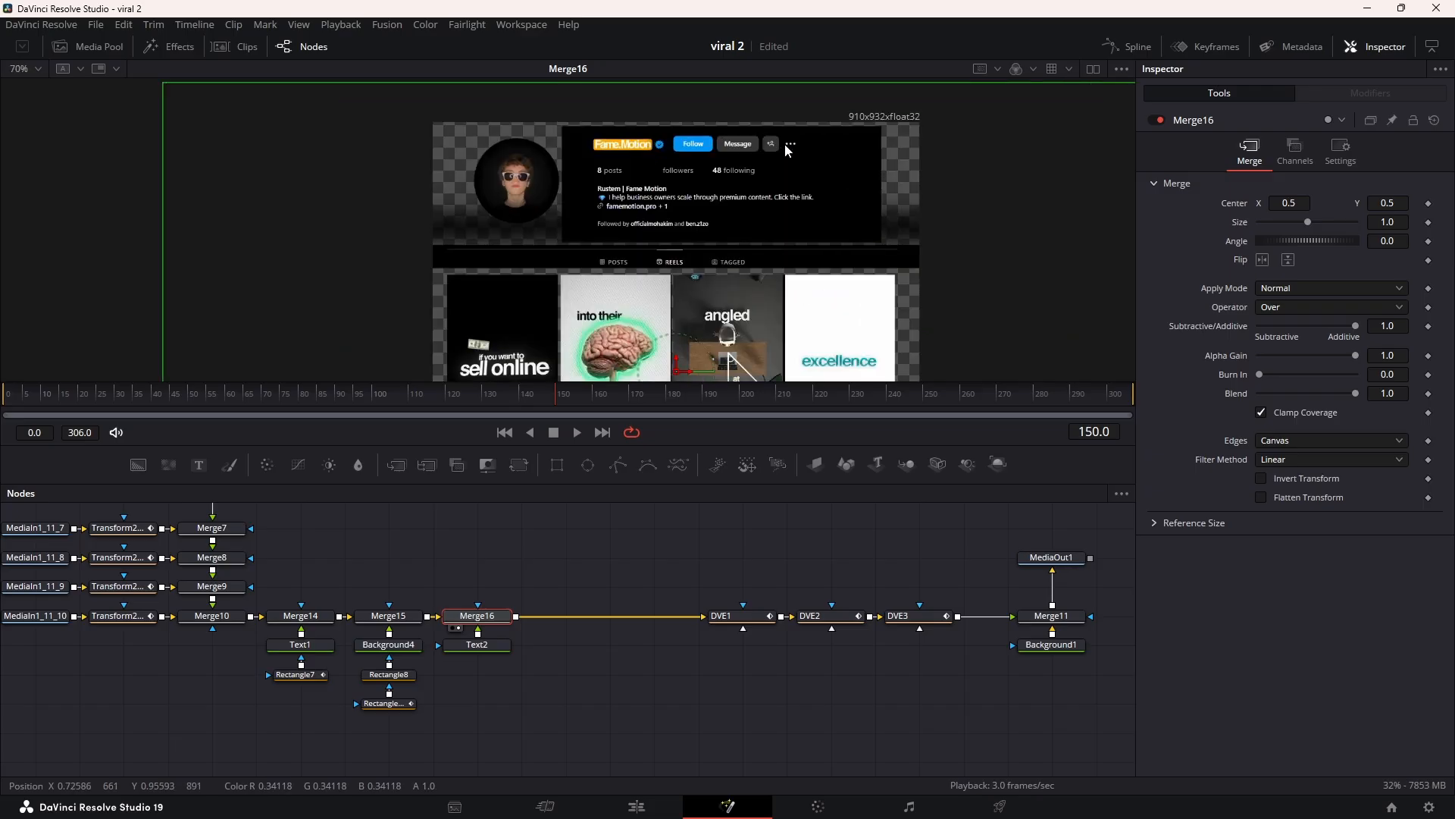
{"action": "left_click_drag", "start_coordinate": [580, 237], "coordinate": [575, 319]}
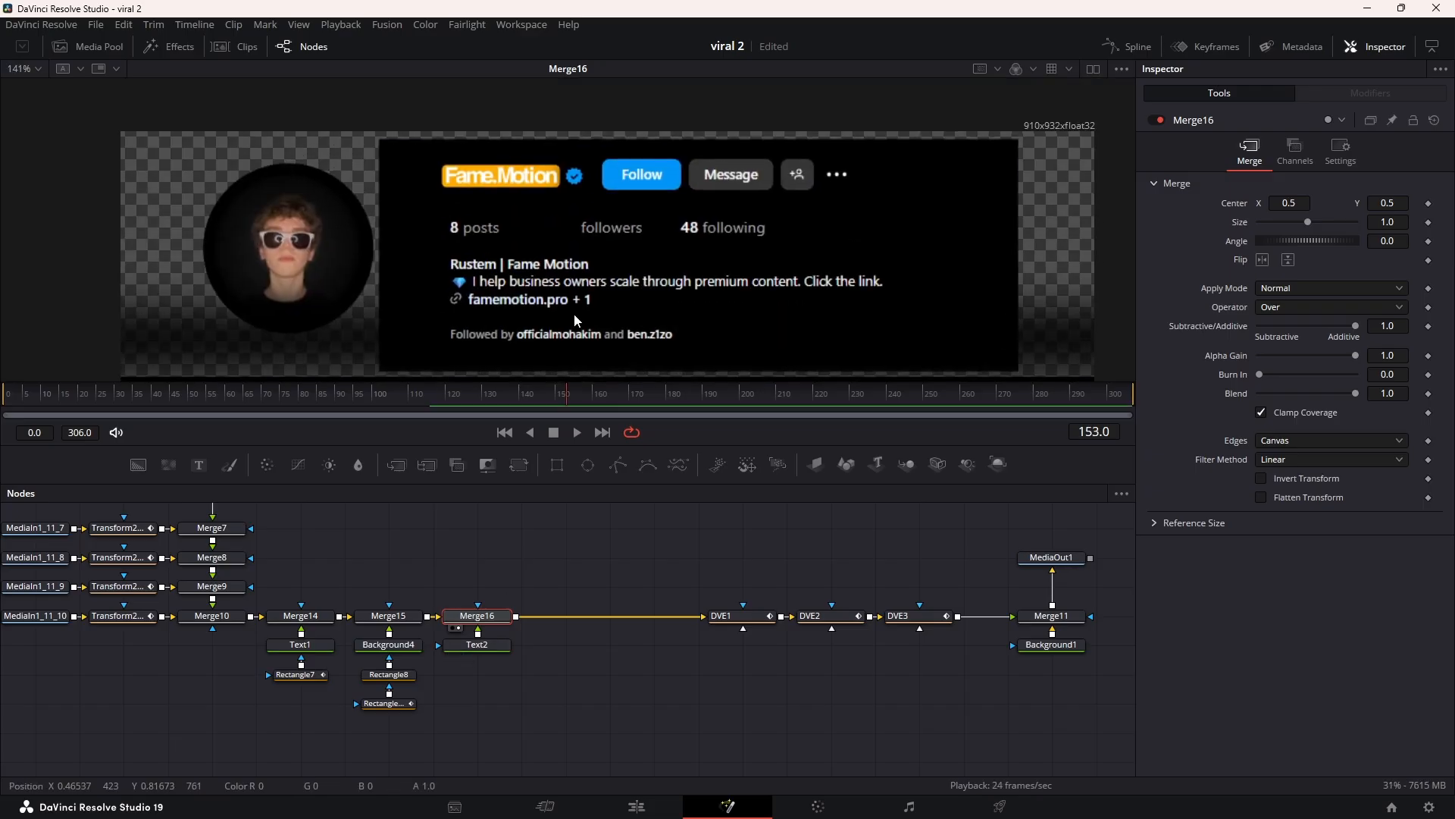
{"action": "left_click", "coordinate": [485, 646]}
{"action": "left_click", "coordinate": [1306, 290]}
{"action": "type", "text": "70"}
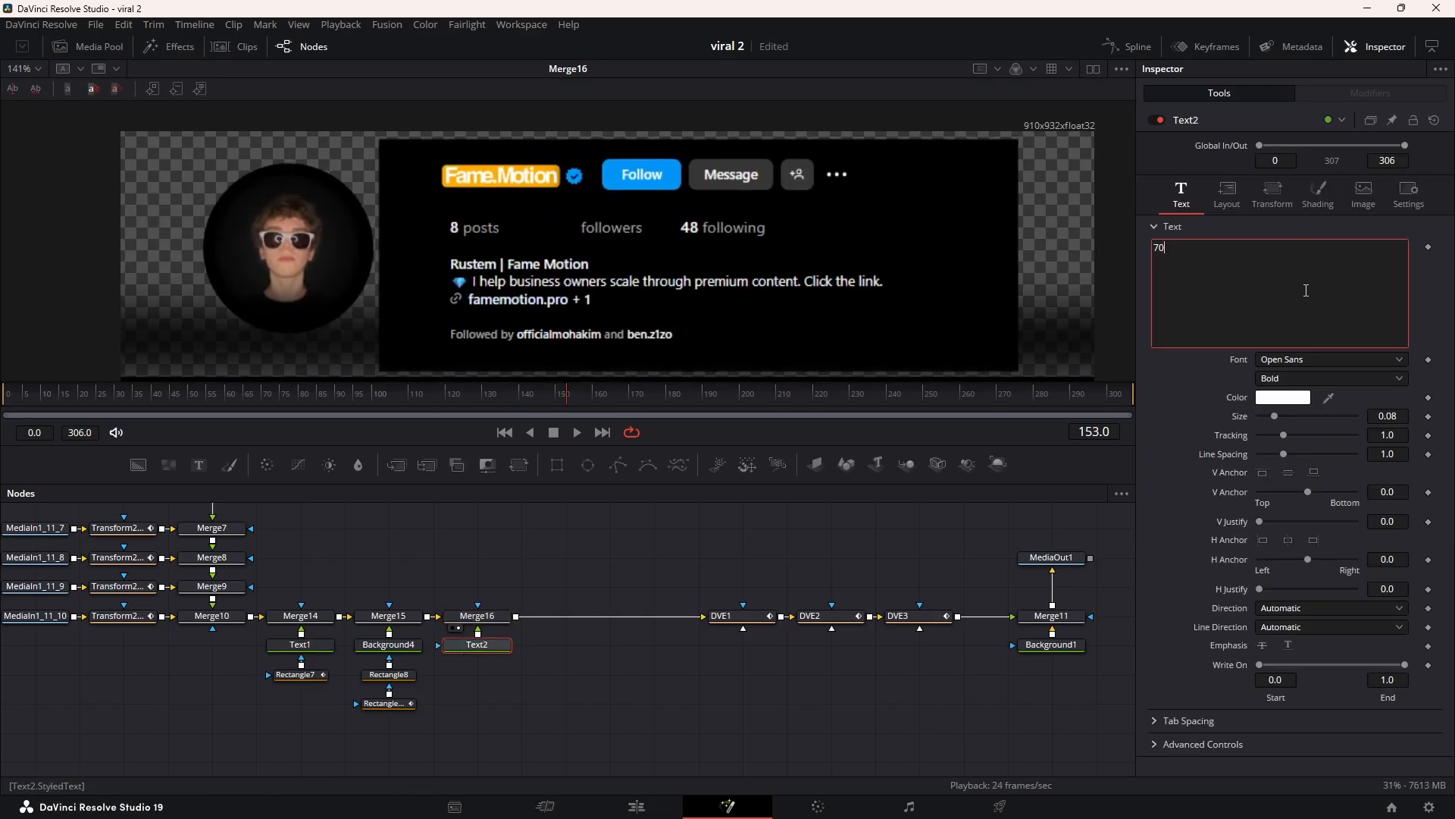
{"action": "type", "text": "k"}
{"action": "scroll", "coordinate": [516, 288], "scroll_direction": "down", "scroll_amount": 6}
{"action": "scroll", "coordinate": [591, 273], "scroll_direction": "up", "scroll_amount": 4}
{"action": "left_click_drag", "start_coordinate": [608, 355], "coordinate": [545, 137]}
{"action": "scroll", "coordinate": [561, 144], "scroll_direction": "up", "scroll_amount": 3}
Step: Set Text2's font to Helvetica Bold Italic at size 0.0111 and place it directly before the word "followers"
{"action": "left_click", "coordinate": [1267, 361]}
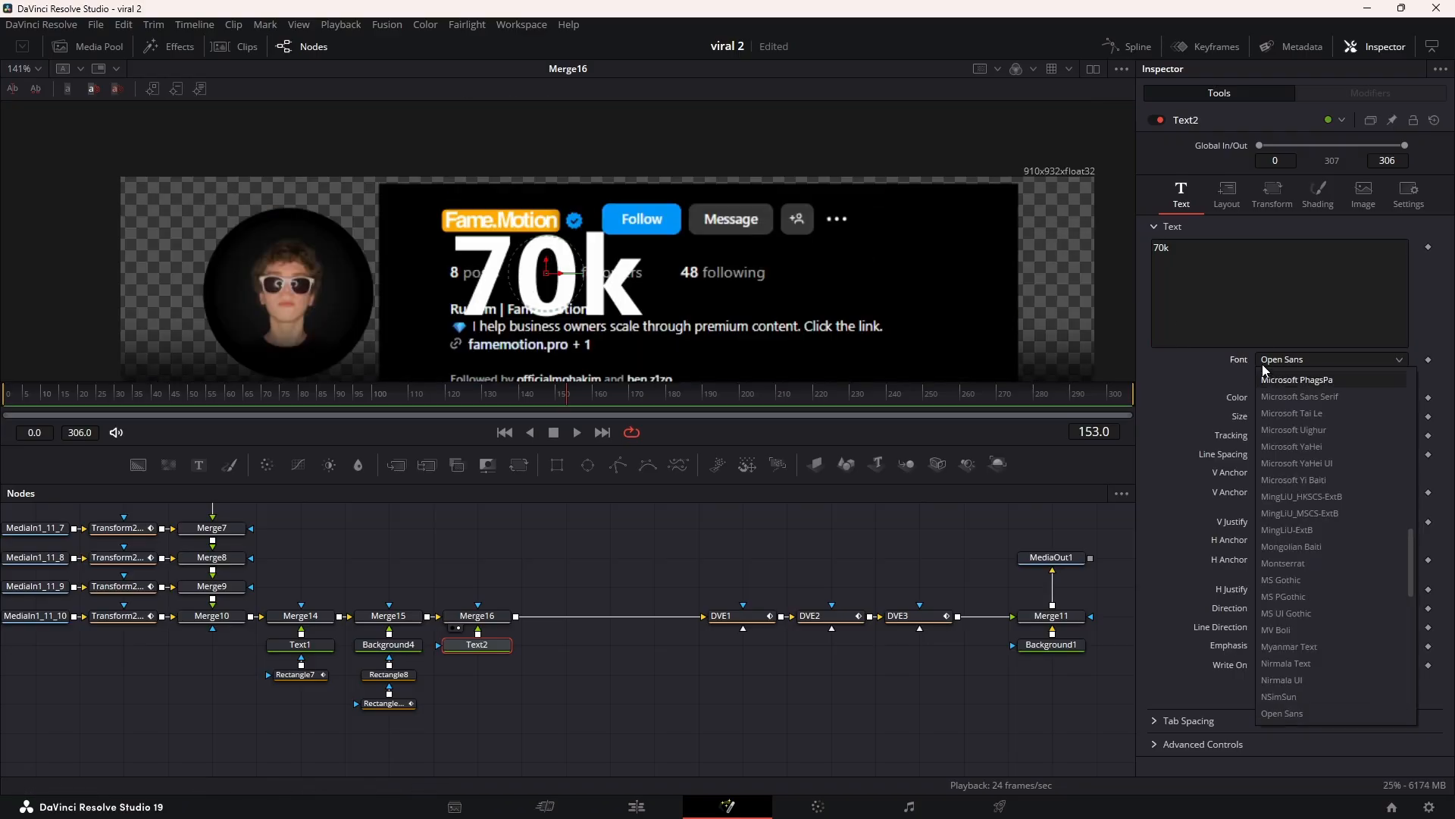
{"action": "key", "text": "h"}
{"action": "left_click", "coordinate": [1291, 382]}
{"action": "left_click_drag", "start_coordinate": [1393, 416], "coordinate": [1336, 416]}
{"action": "left_click_drag", "start_coordinate": [547, 274], "coordinate": [563, 281]}
{"action": "scroll", "coordinate": [559, 271], "scroll_direction": "up", "scroll_amount": 3}
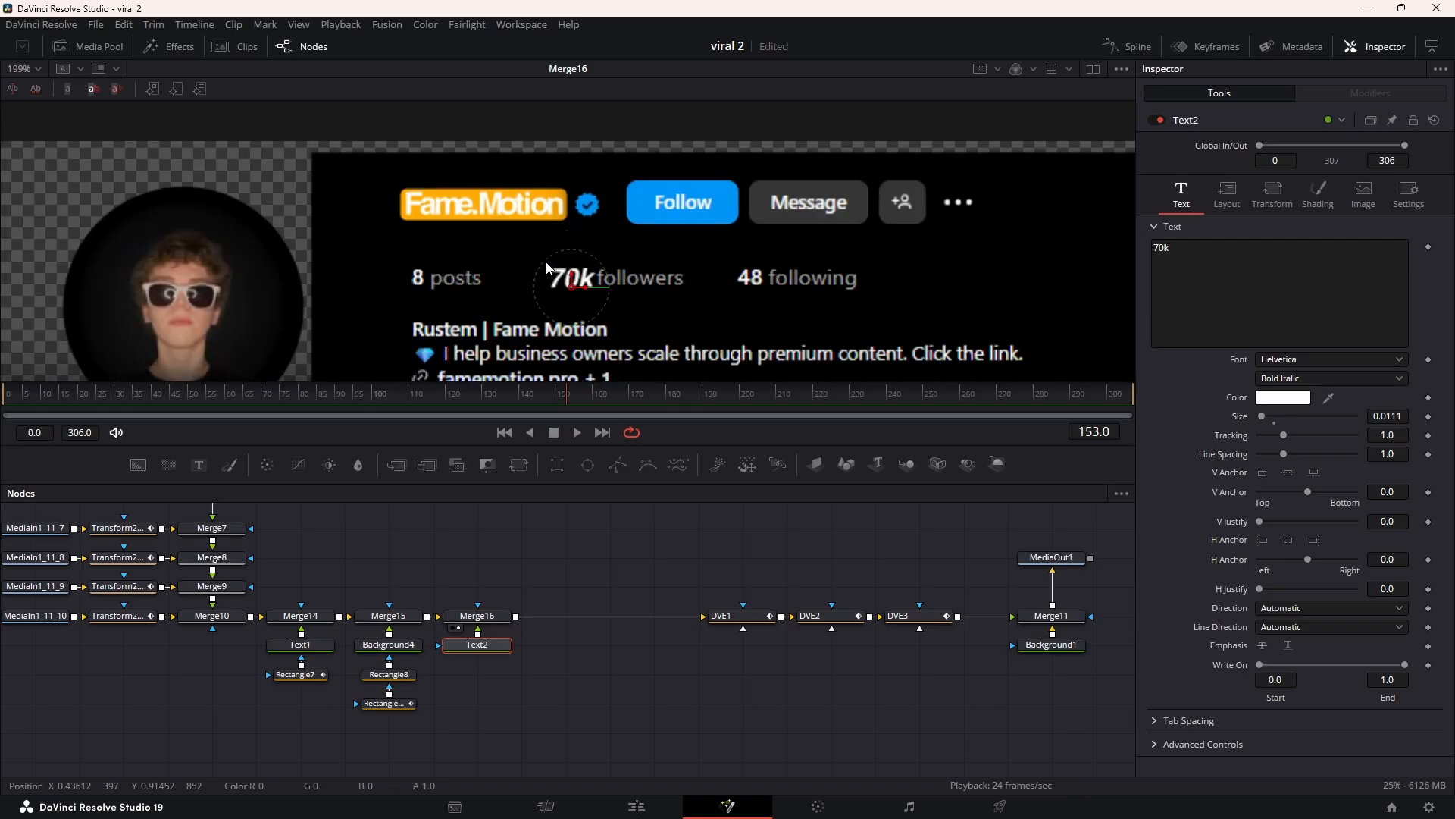
Step: At frame 148, apply a TextScramble modifier to Text2's styled text
{"action": "left_click", "coordinate": [557, 399]}
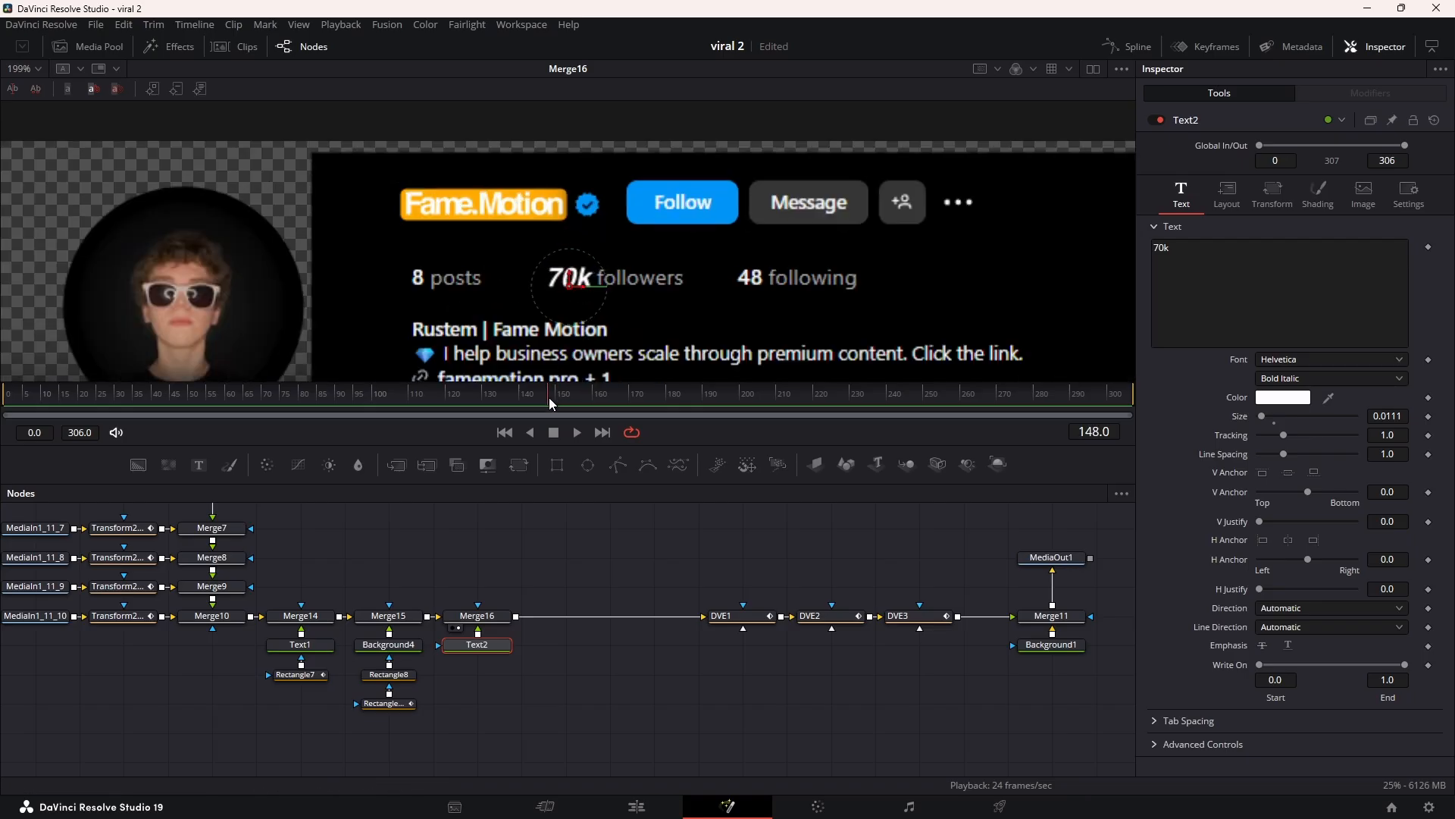
{"action": "right_click", "coordinate": [1244, 279]}
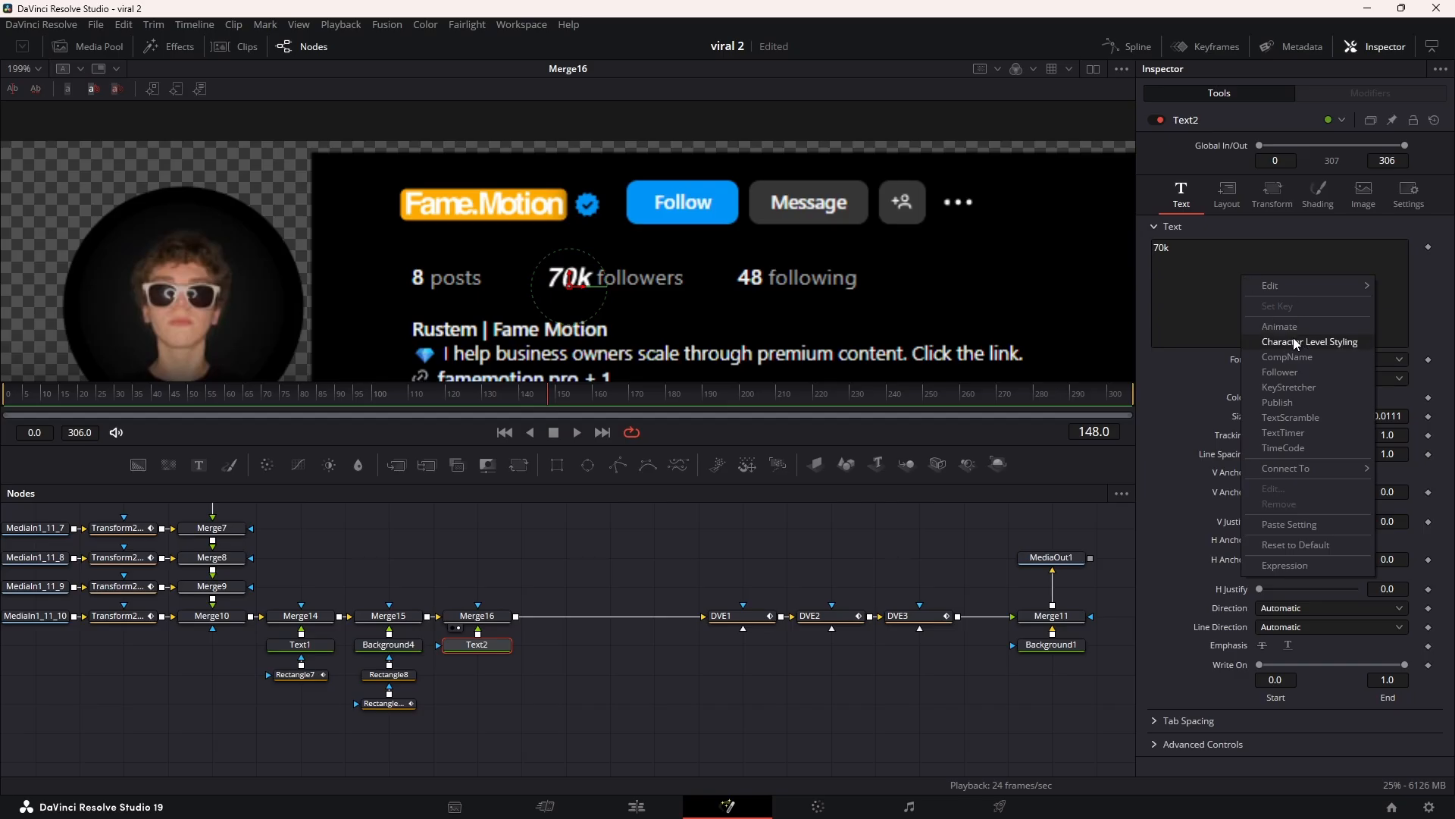
{"action": "left_click", "coordinate": [1293, 417]}
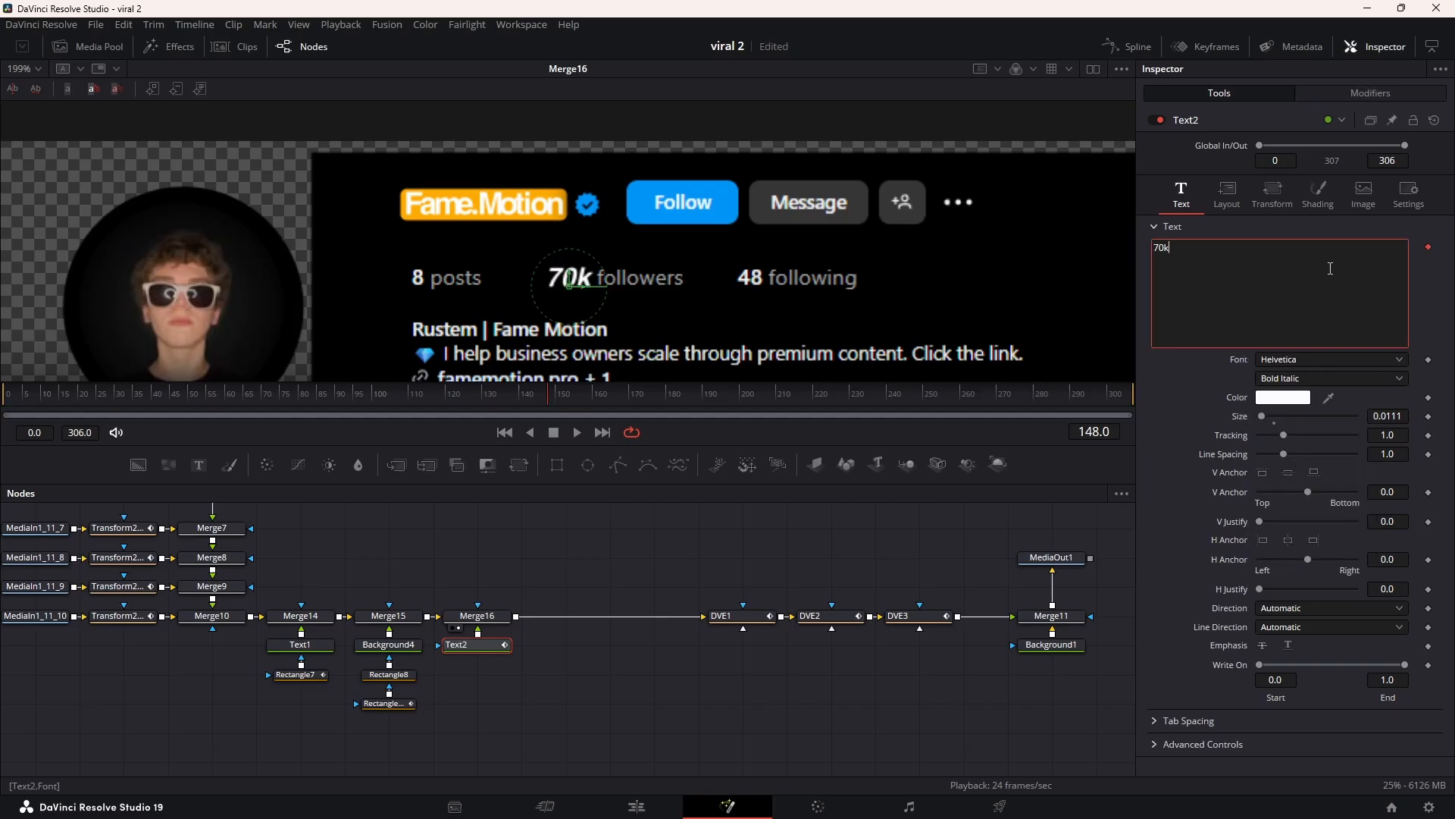
Step: Keyframe the TextScramble randomness at 0.899 on frame 148 and 0.0 on frame 152, and check the scramble
{"action": "left_click", "coordinate": [1353, 91]}
{"action": "left_click_drag", "start_coordinate": [1318, 300], "coordinate": [1415, 300]}
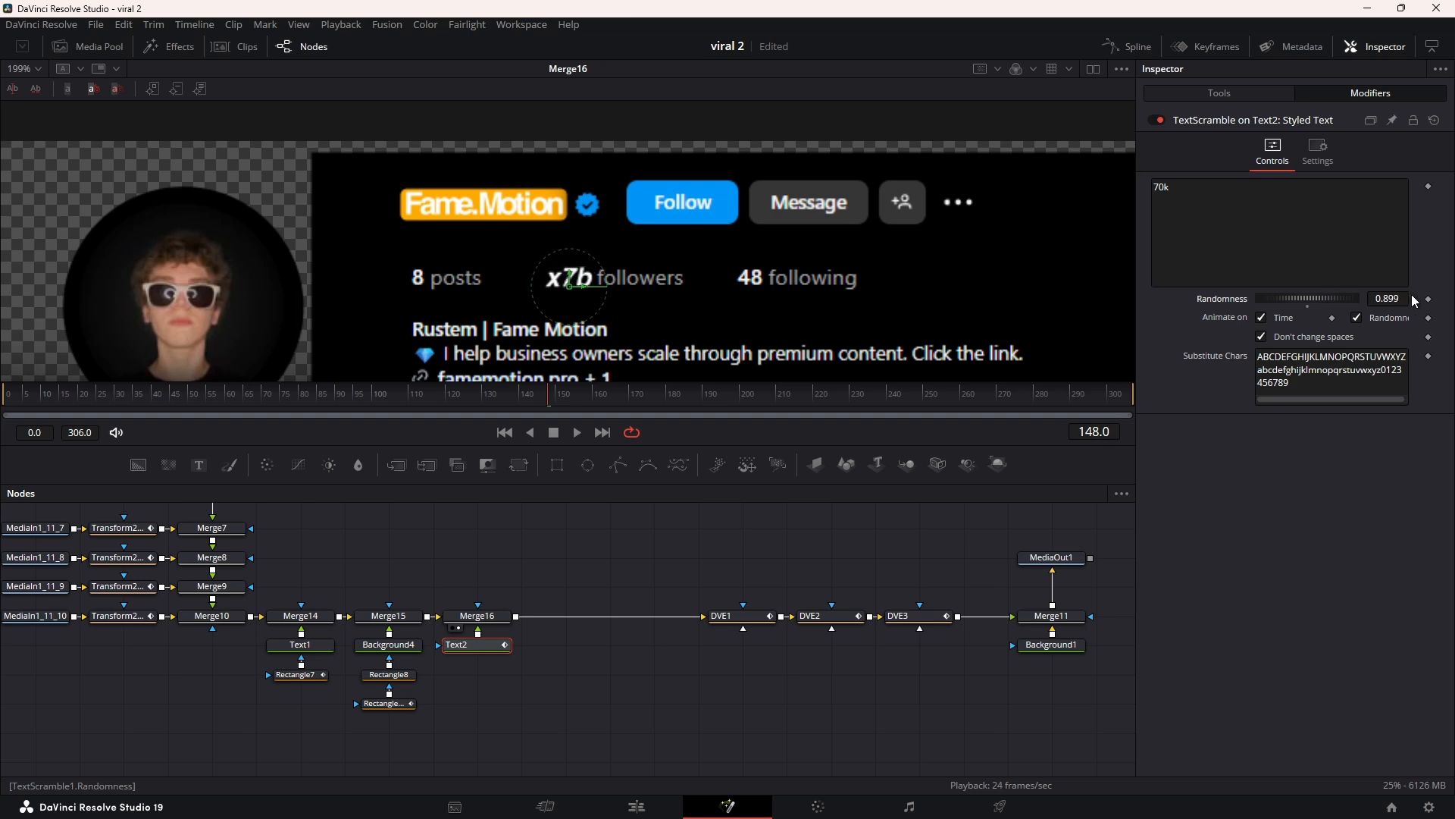
{"action": "left_click", "coordinate": [1429, 300]}
{"action": "left_click", "coordinate": [563, 397]}
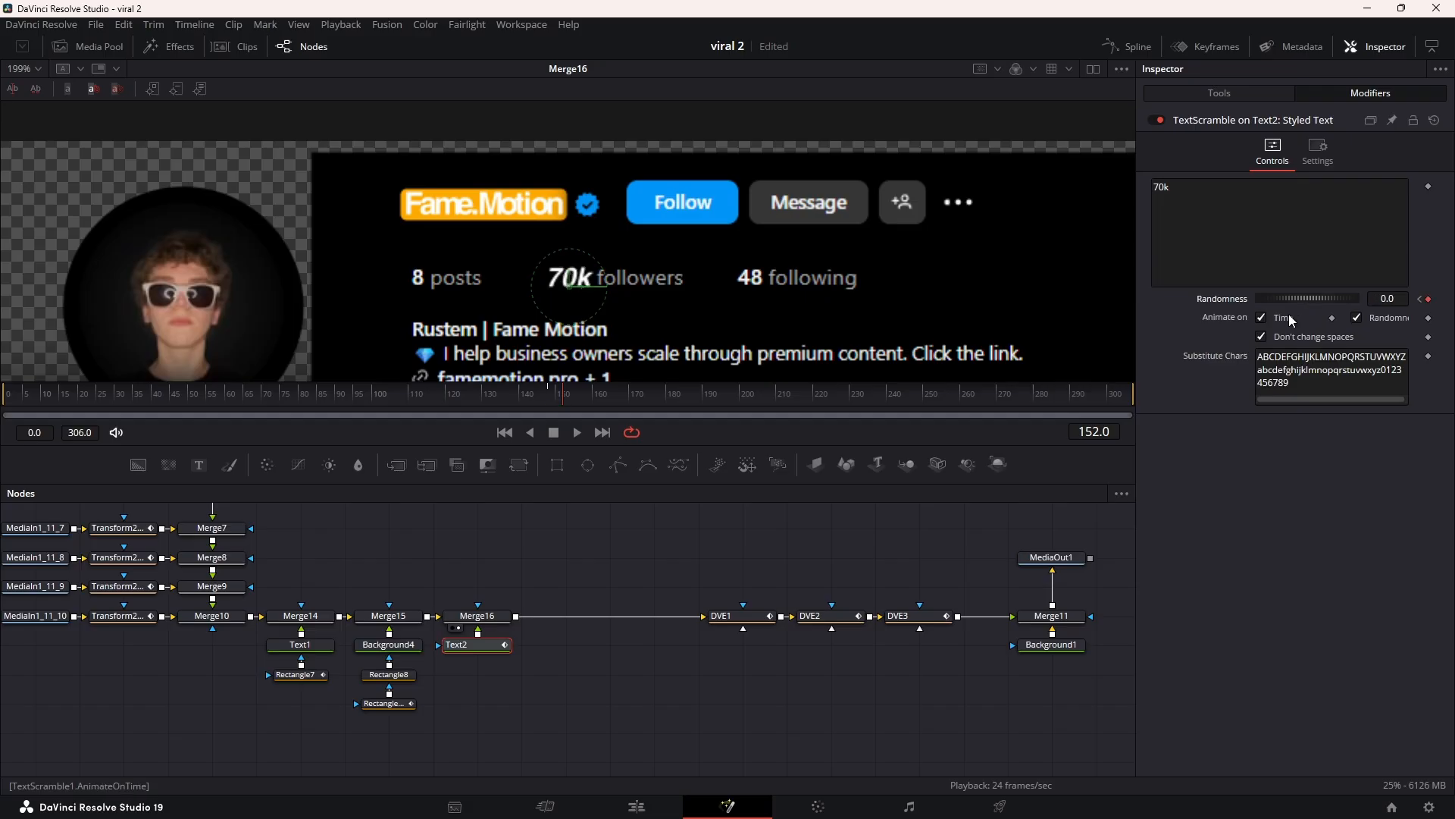
{"action": "left_click", "coordinate": [556, 398]}
{"action": "left_click", "coordinate": [553, 398]}
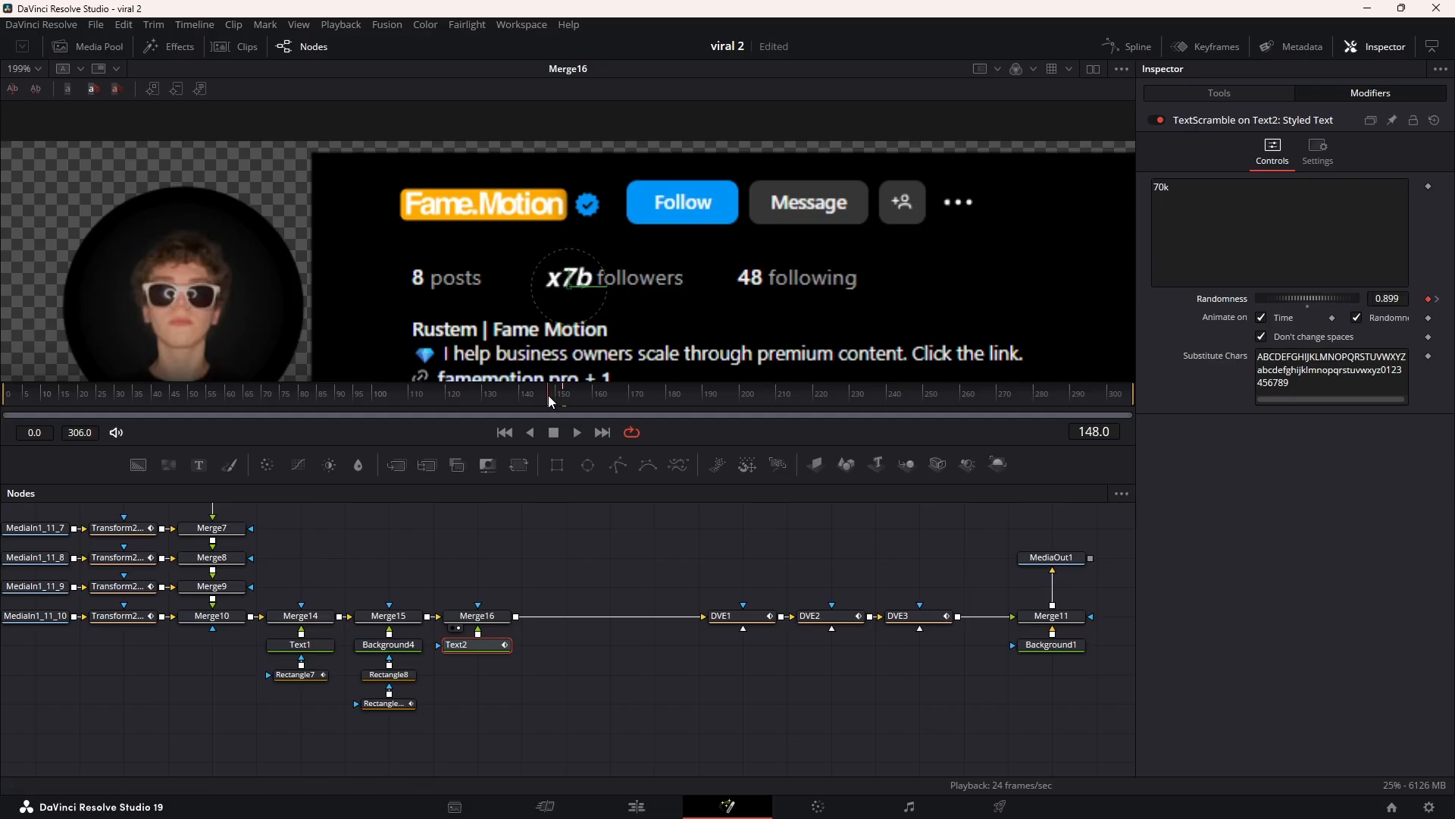
Step: Keyframe Text2's colour as red #ff0004 at frame 148 and white #ffffff at frame 152
{"action": "left_click", "coordinate": [1231, 93]}
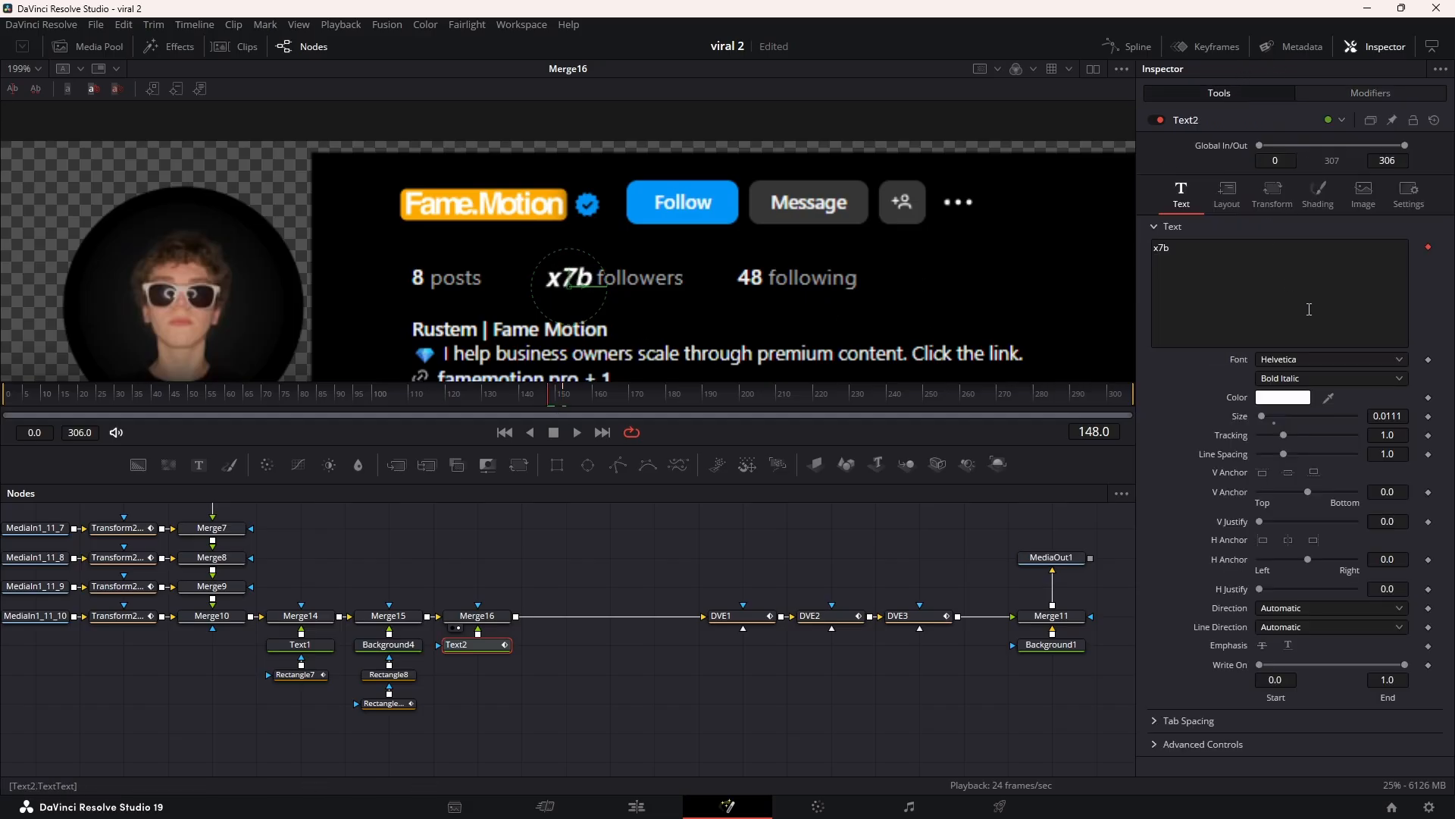
{"action": "left_click", "coordinate": [1274, 401]}
{"action": "left_click_drag", "start_coordinate": [713, 310], "coordinate": [699, 278]}
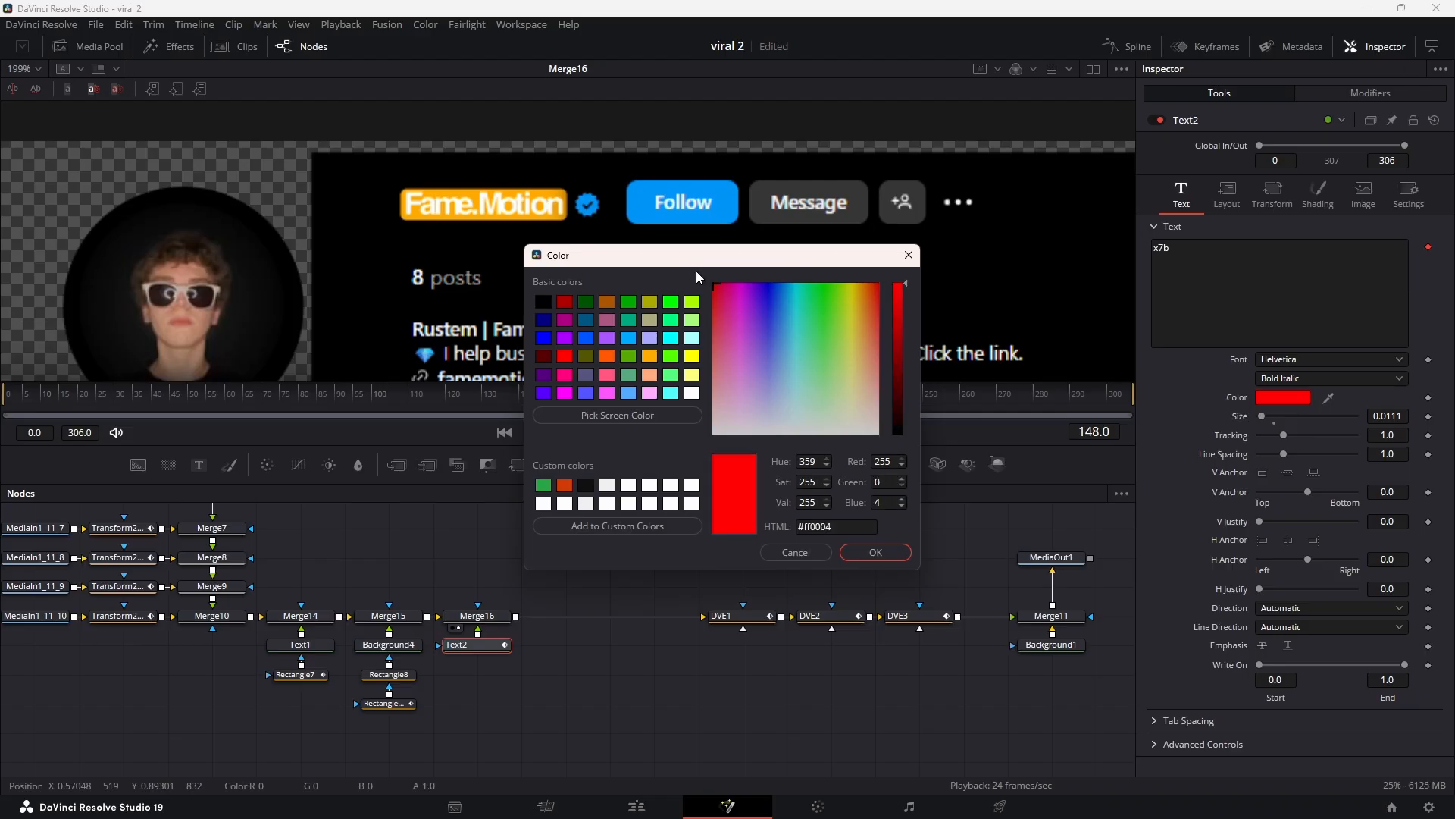
{"action": "left_click", "coordinate": [879, 553]}
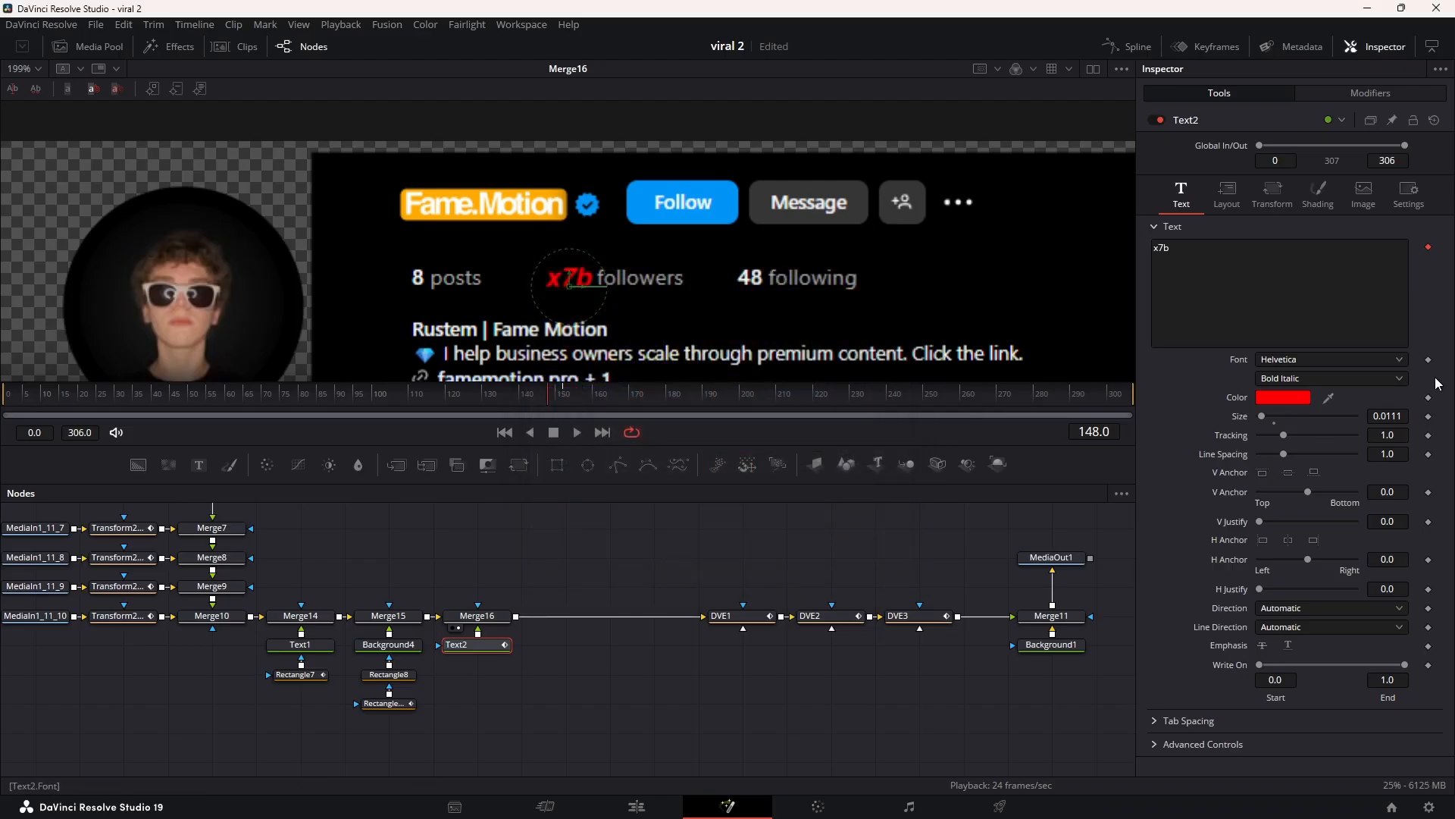
{"action": "left_click_drag", "start_coordinate": [563, 396], "coordinate": [564, 398]}
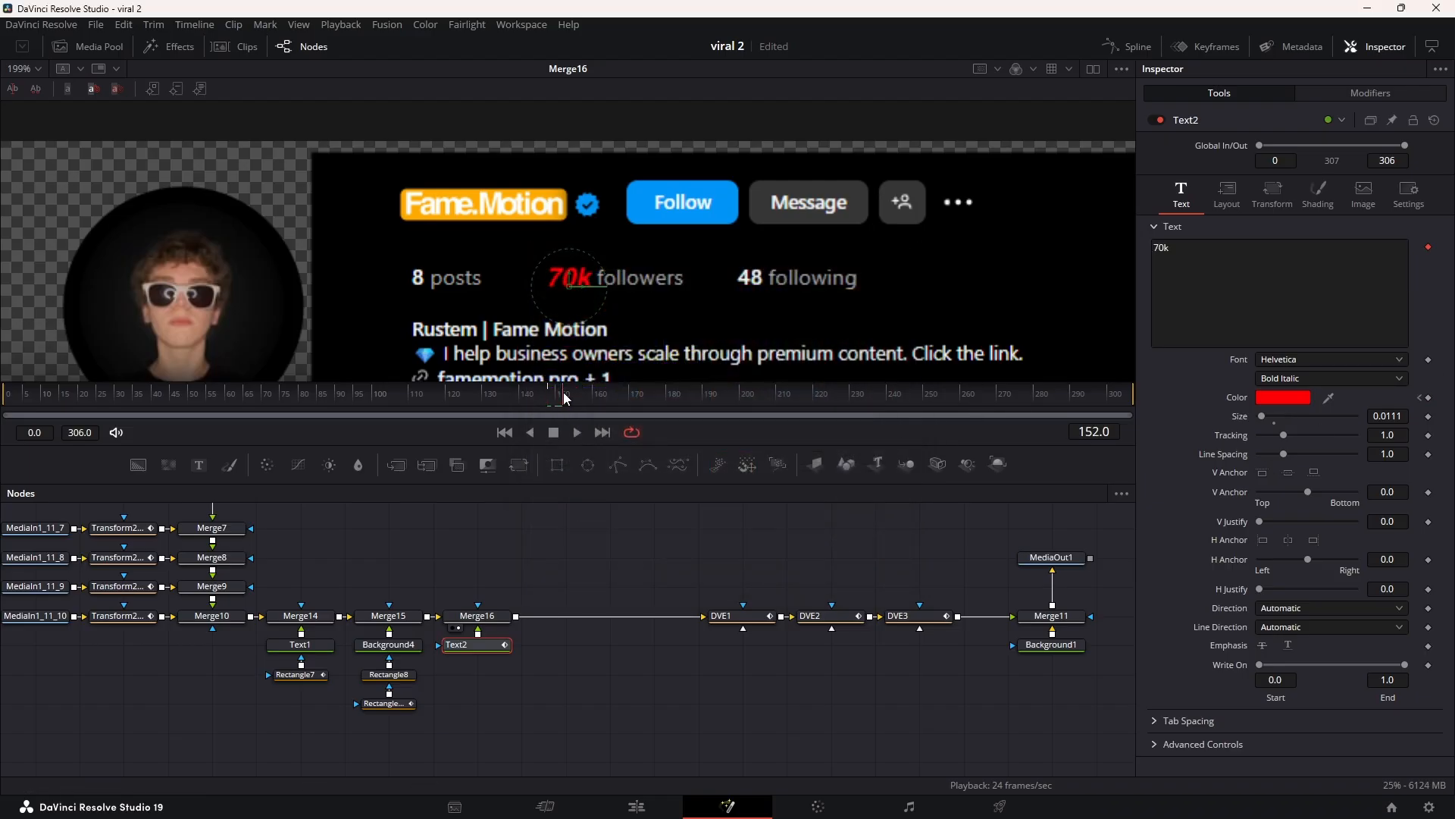
{"action": "left_click", "coordinate": [1283, 397]}
{"action": "left_click", "coordinate": [846, 432]}
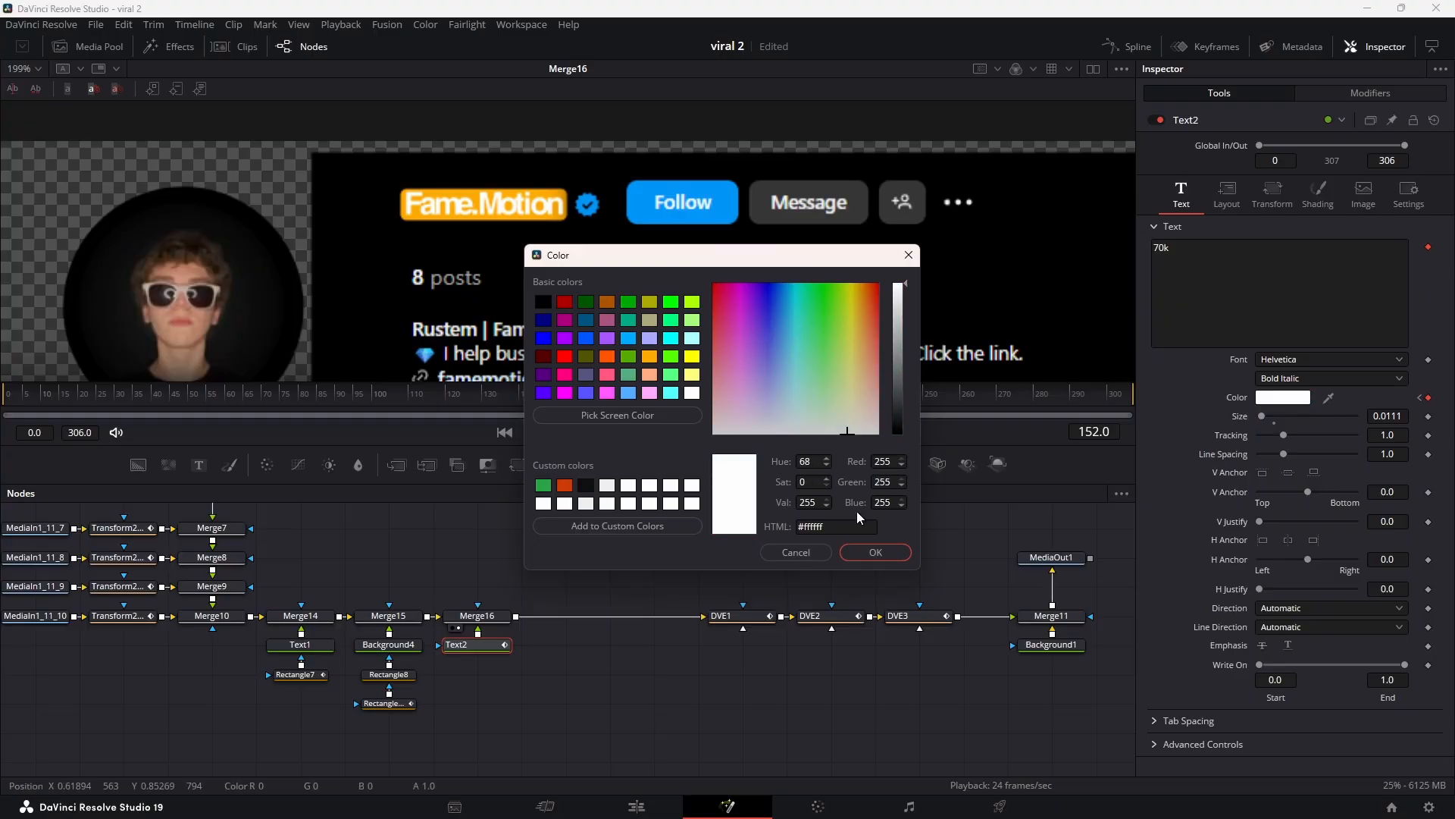
{"action": "left_click", "coordinate": [876, 552]}
Step: Keyframe Text2's shading opacity from 0.0 to 1.0 around frame 147
{"action": "mouse_move", "coordinate": [553, 406]}
{"action": "left_mouse_down"}
{"action": "mouse_move", "coordinate": [570, 408]}
{"action": "mouse_move", "coordinate": [552, 410]}
{"action": "left_mouse_up"}
{"action": "left_click", "coordinate": [1318, 195]}
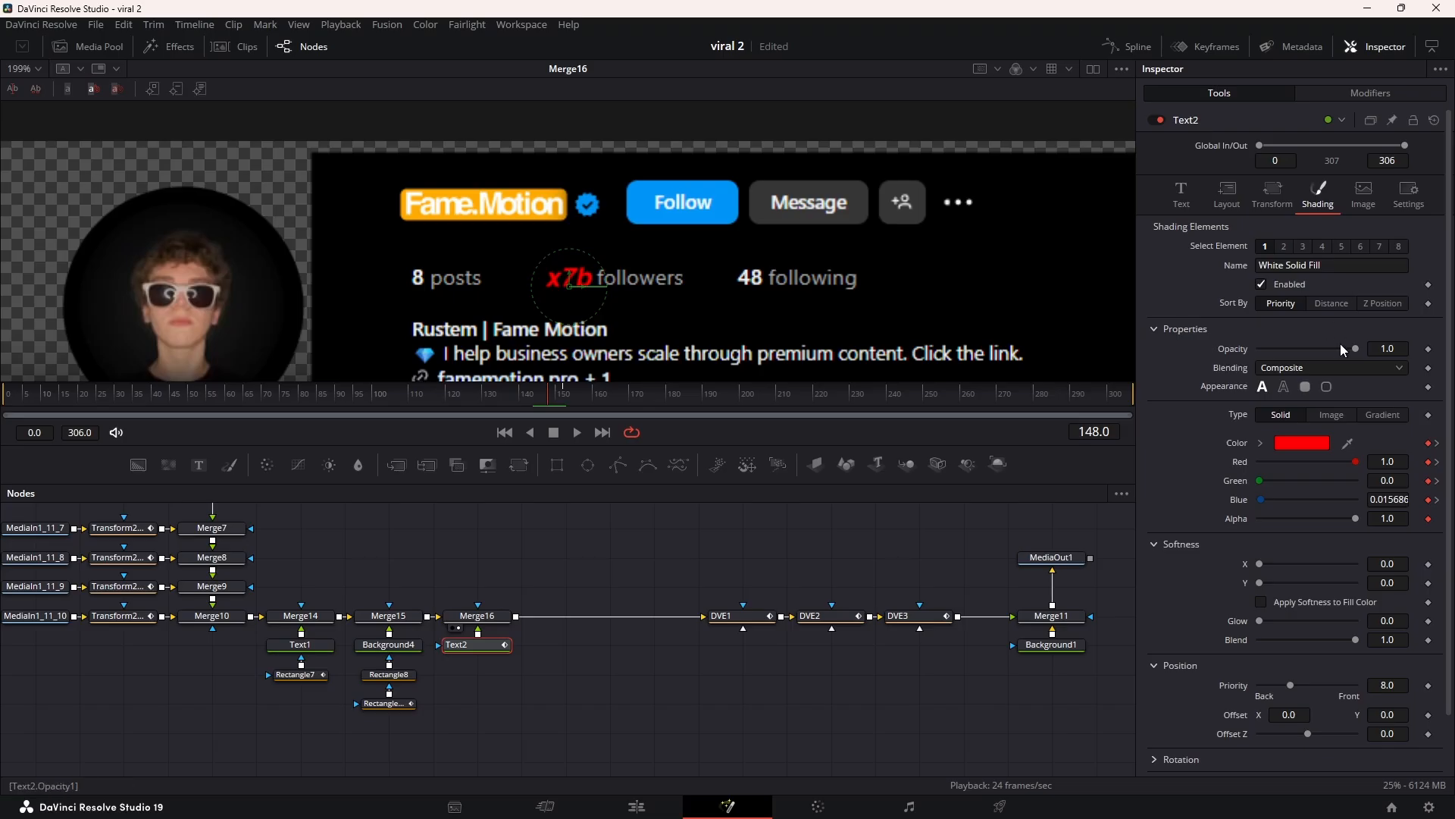
{"action": "left_click_drag", "start_coordinate": [1328, 350], "coordinate": [1258, 350]}
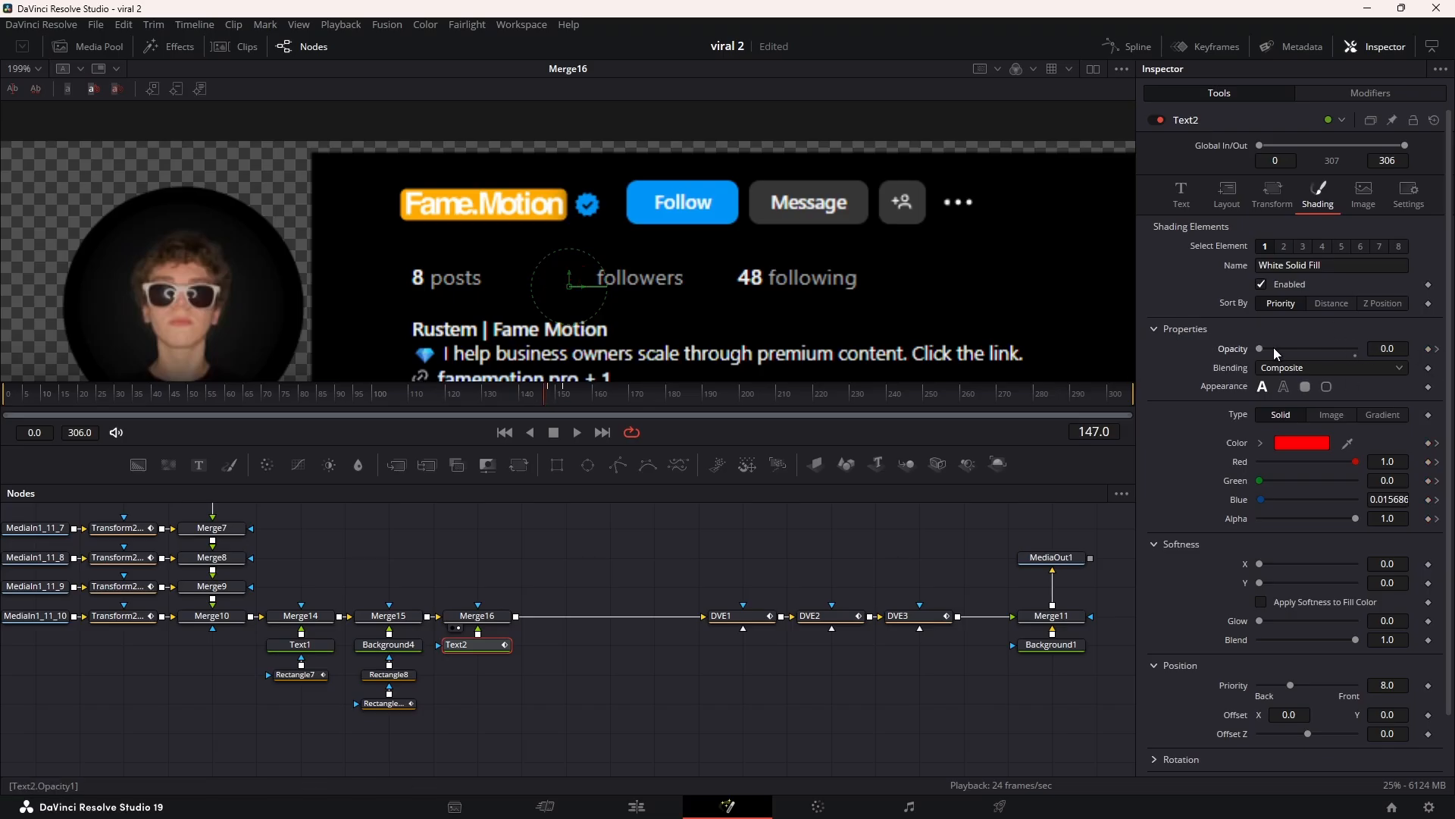
{"action": "left_click_drag", "start_coordinate": [1298, 352], "coordinate": [1357, 349]}
{"action": "left_click", "coordinate": [1437, 349]}
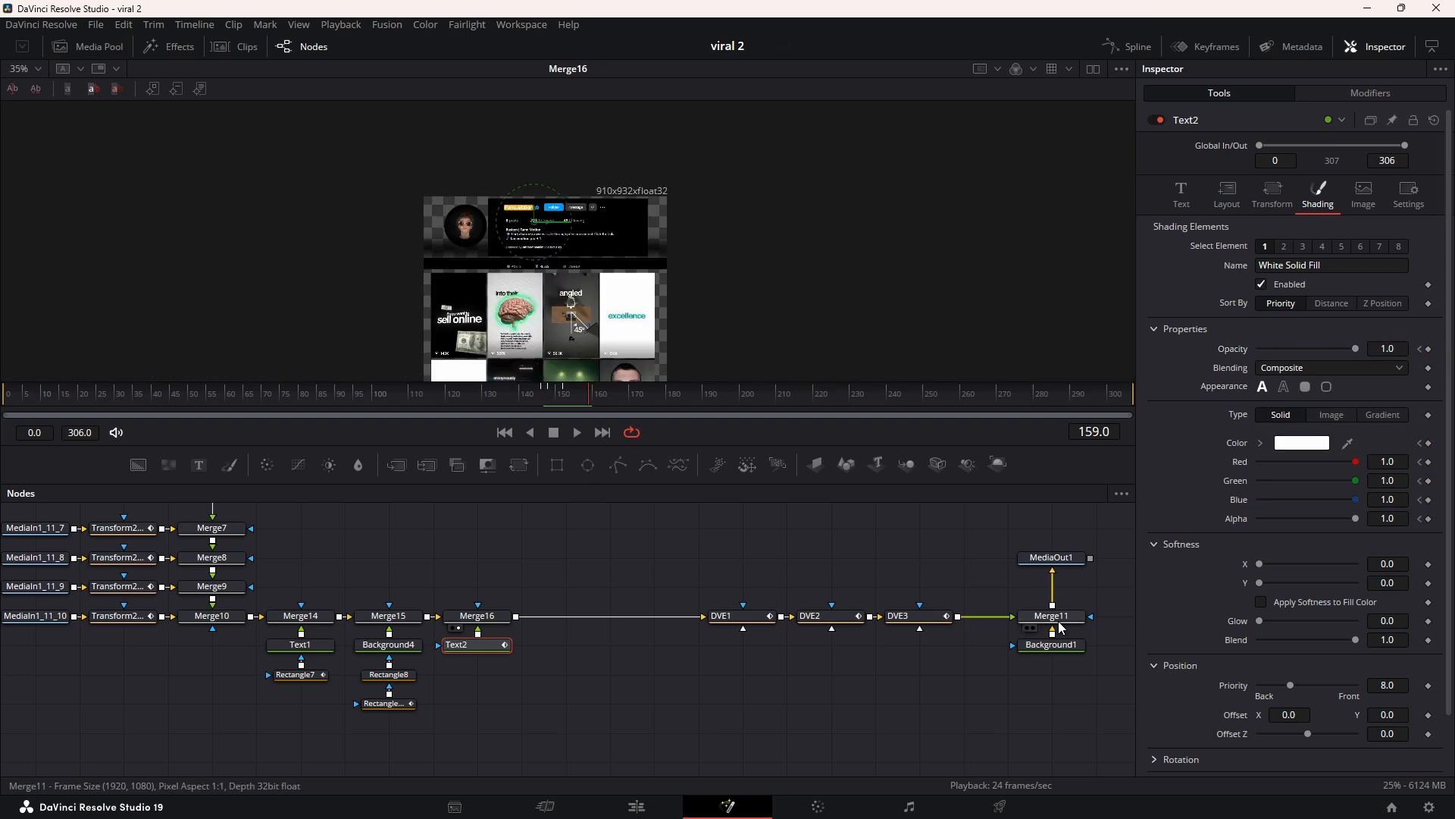
Step: View the Merge11 output and play back the 70k reveal within the camera move
{"action": "left_click_drag", "start_coordinate": [1058, 619], "coordinate": [631, 318]}
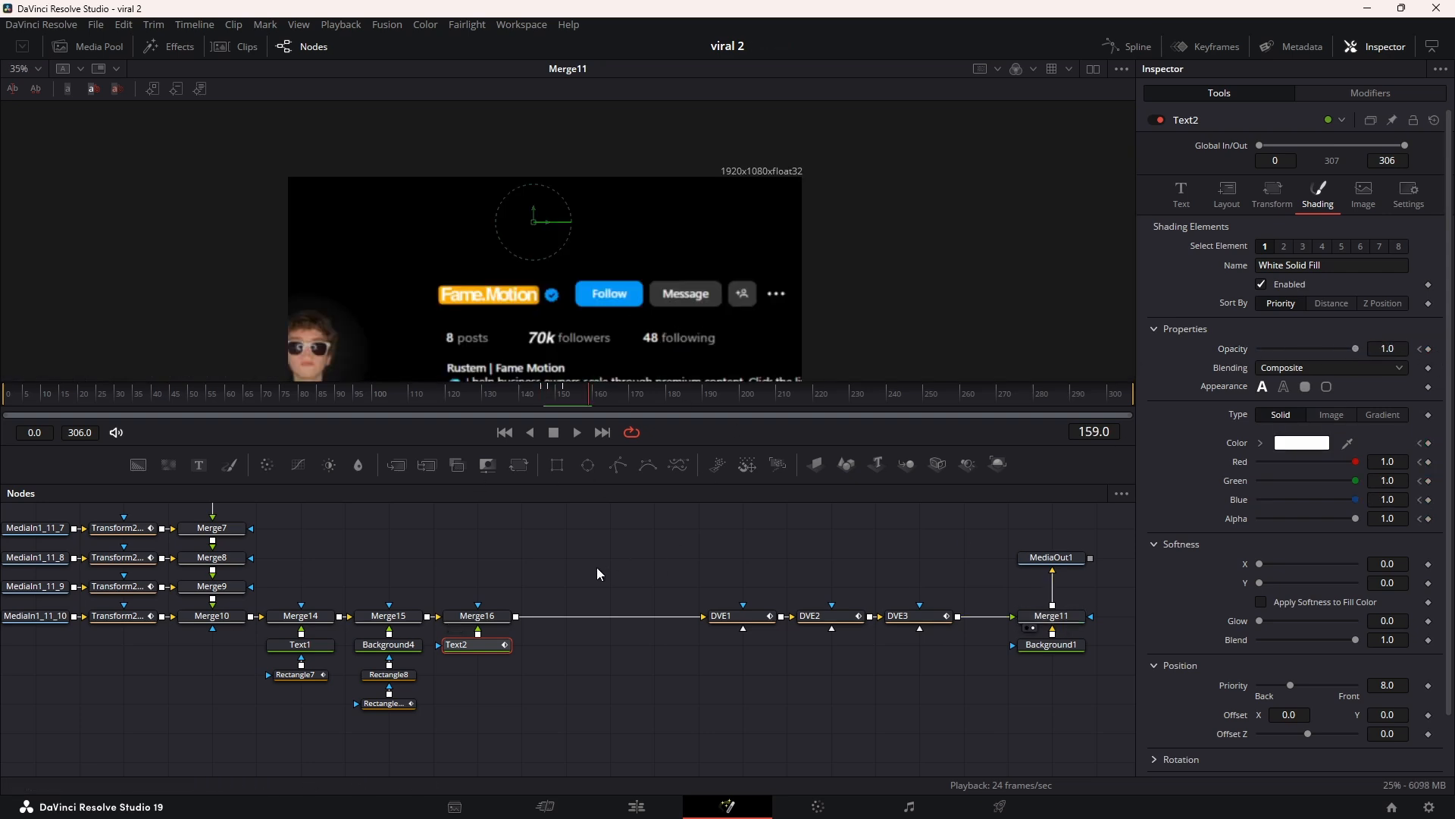
{"action": "key", "text": "space"}
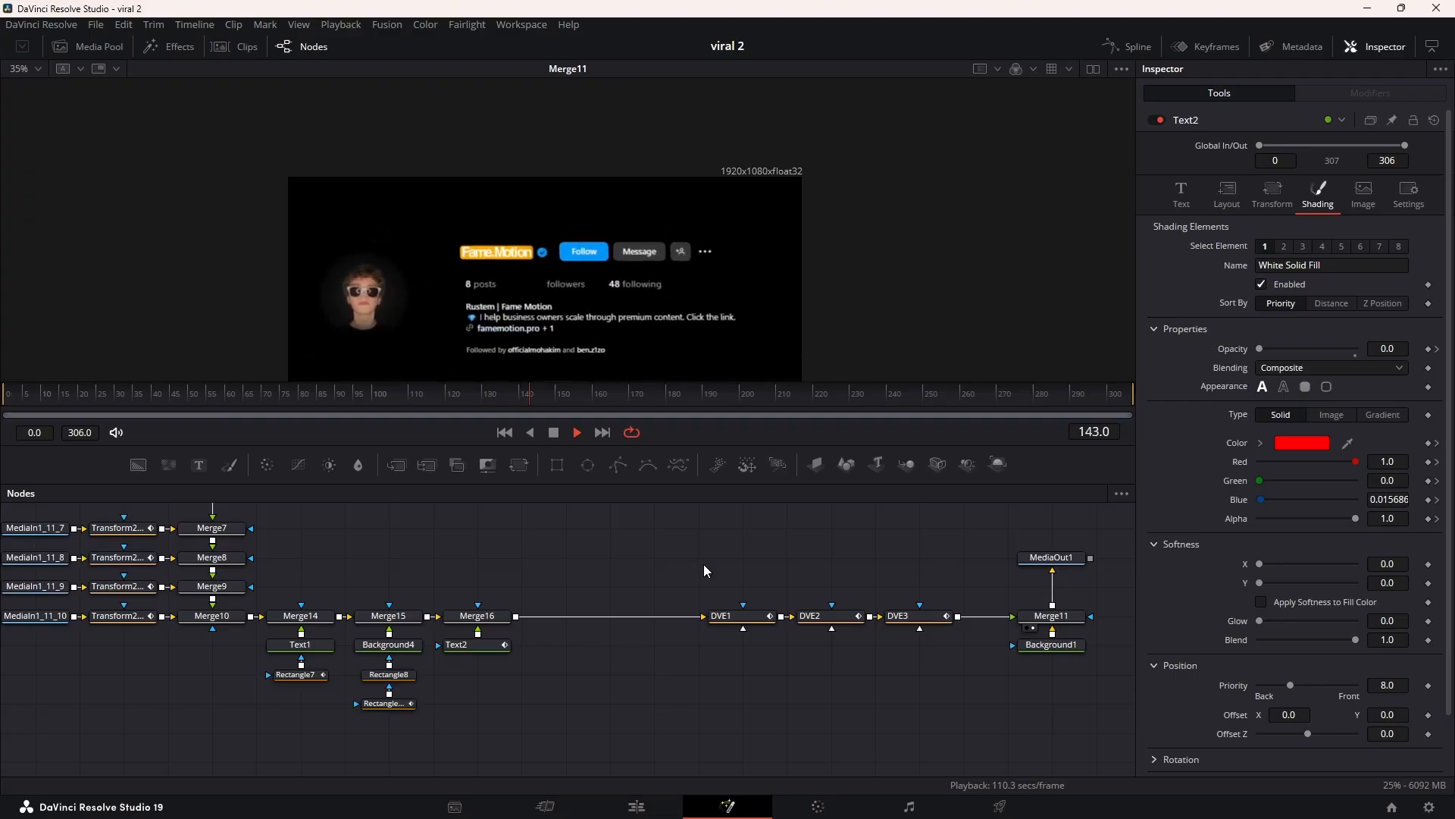
{"action": "key", "text": "space"}
{"action": "left_click_drag", "start_coordinate": [572, 399], "coordinate": [520, 400]}
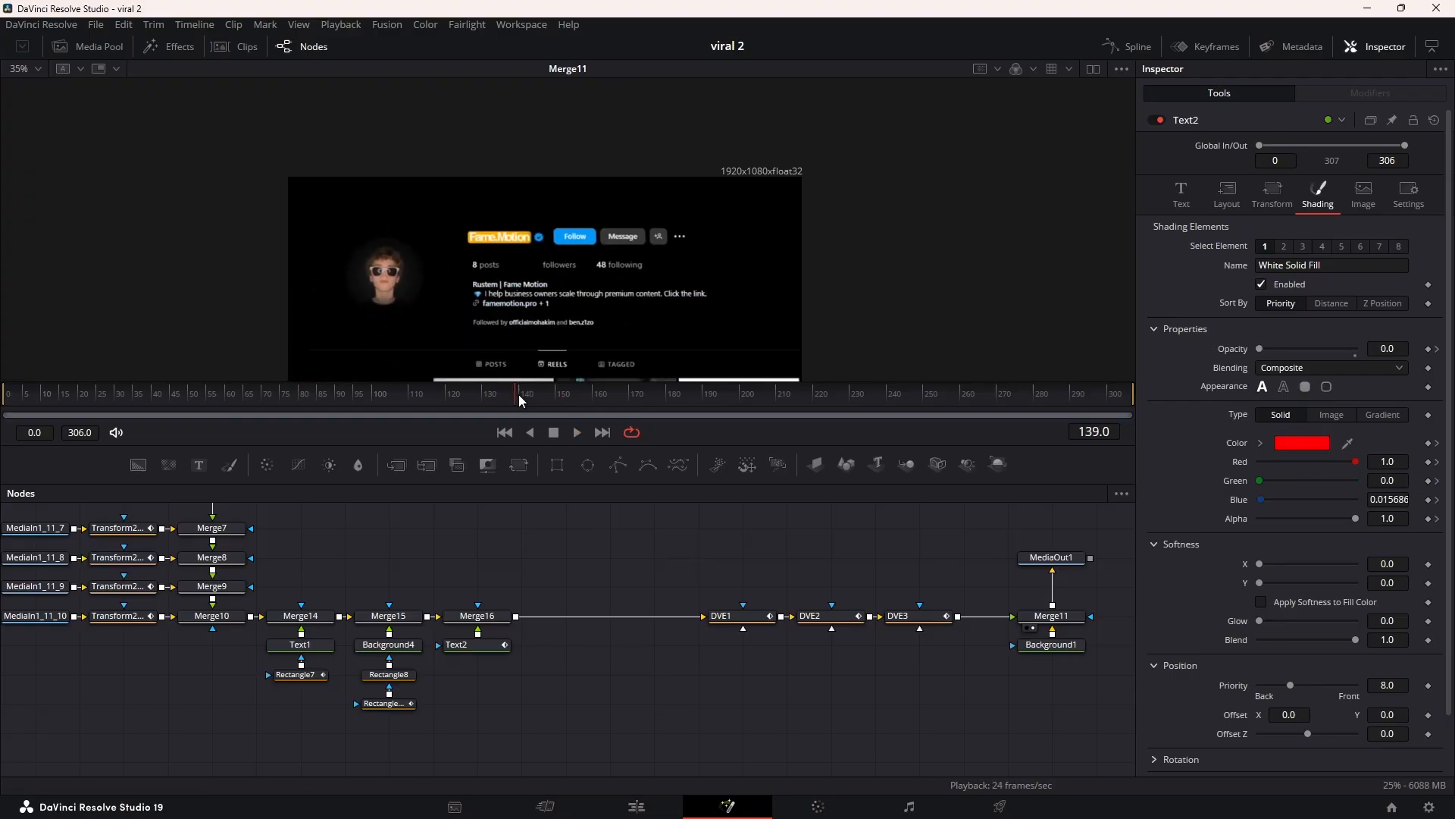
Step: Keyframe Text2's TextScramble randomness at frame 132 and remove its randomness keyframe at frame 148
{"action": "left_click", "coordinate": [477, 650]}
{"action": "scroll", "coordinate": [530, 319], "scroll_direction": "down", "scroll_amount": 4}
{"action": "scroll", "coordinate": [539, 294], "scroll_direction": "up", "scroll_amount": 1}
{"action": "left_click_drag", "start_coordinate": [503, 400], "coordinate": [492, 401]}
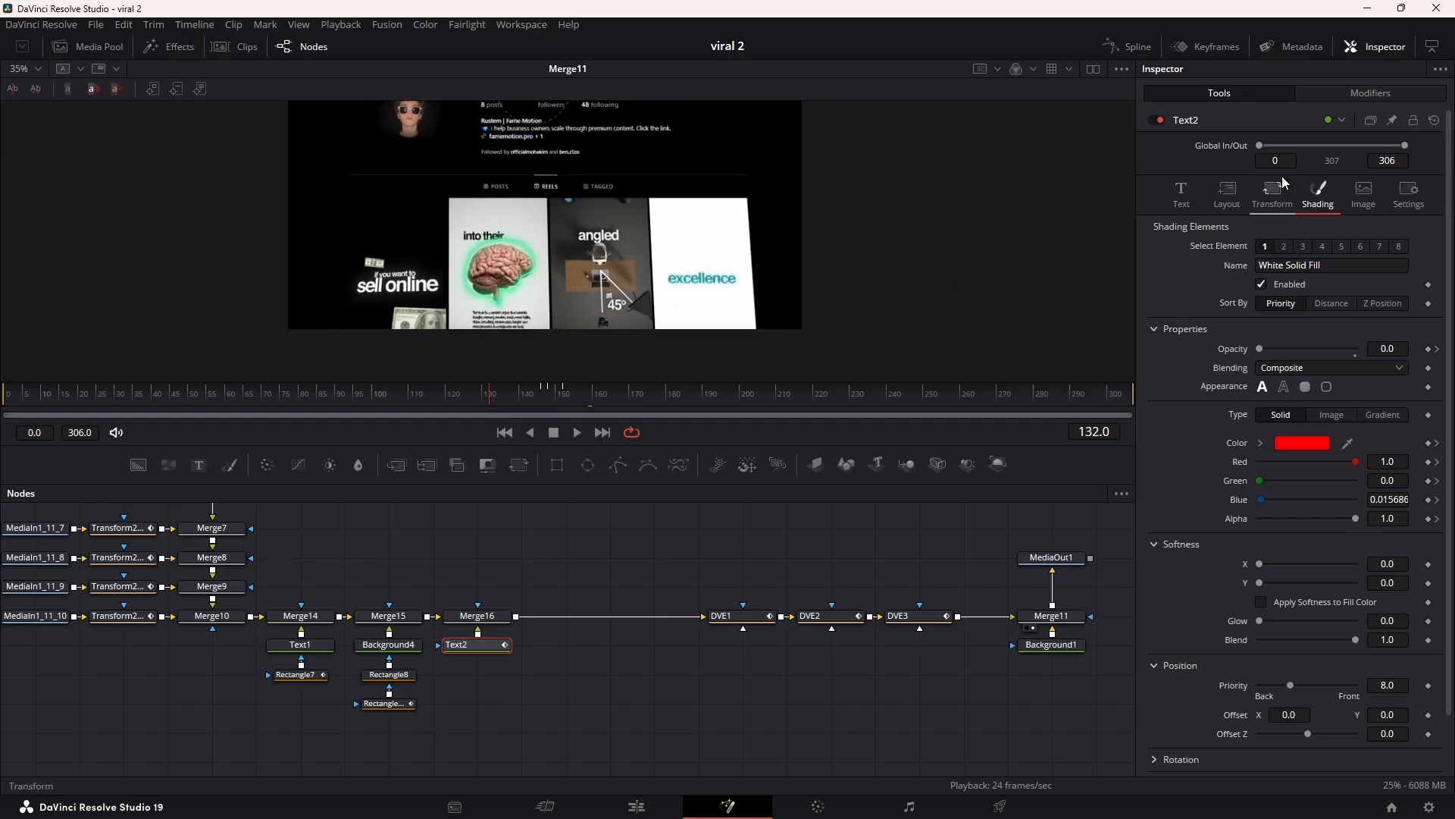
{"action": "left_click", "coordinate": [1364, 93]}
{"action": "left_click", "coordinate": [1245, 120]}
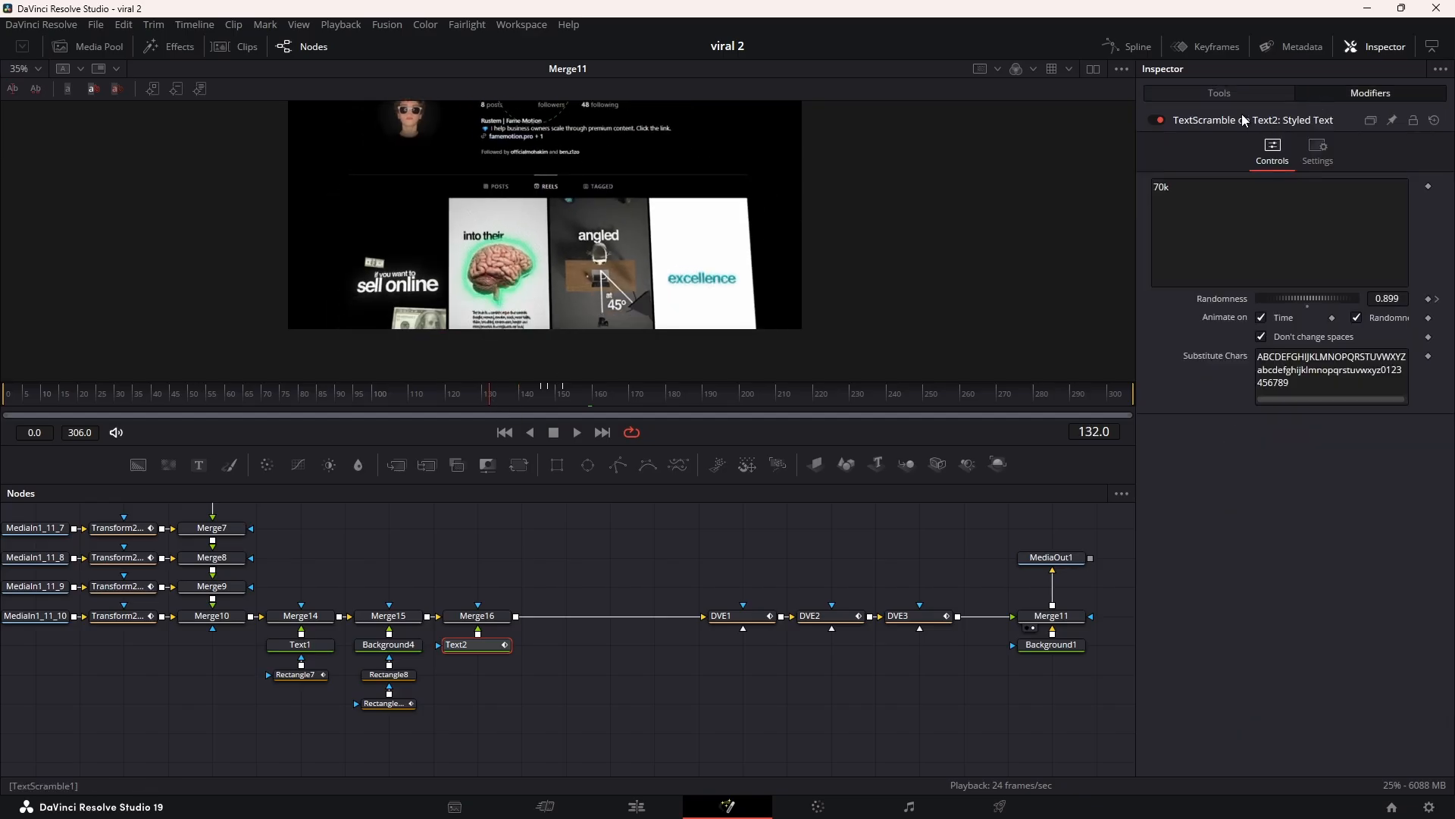
{"action": "left_click_drag", "start_coordinate": [1318, 299], "coordinate": [1332, 303]}
{"action": "left_click", "coordinate": [1437, 300]}
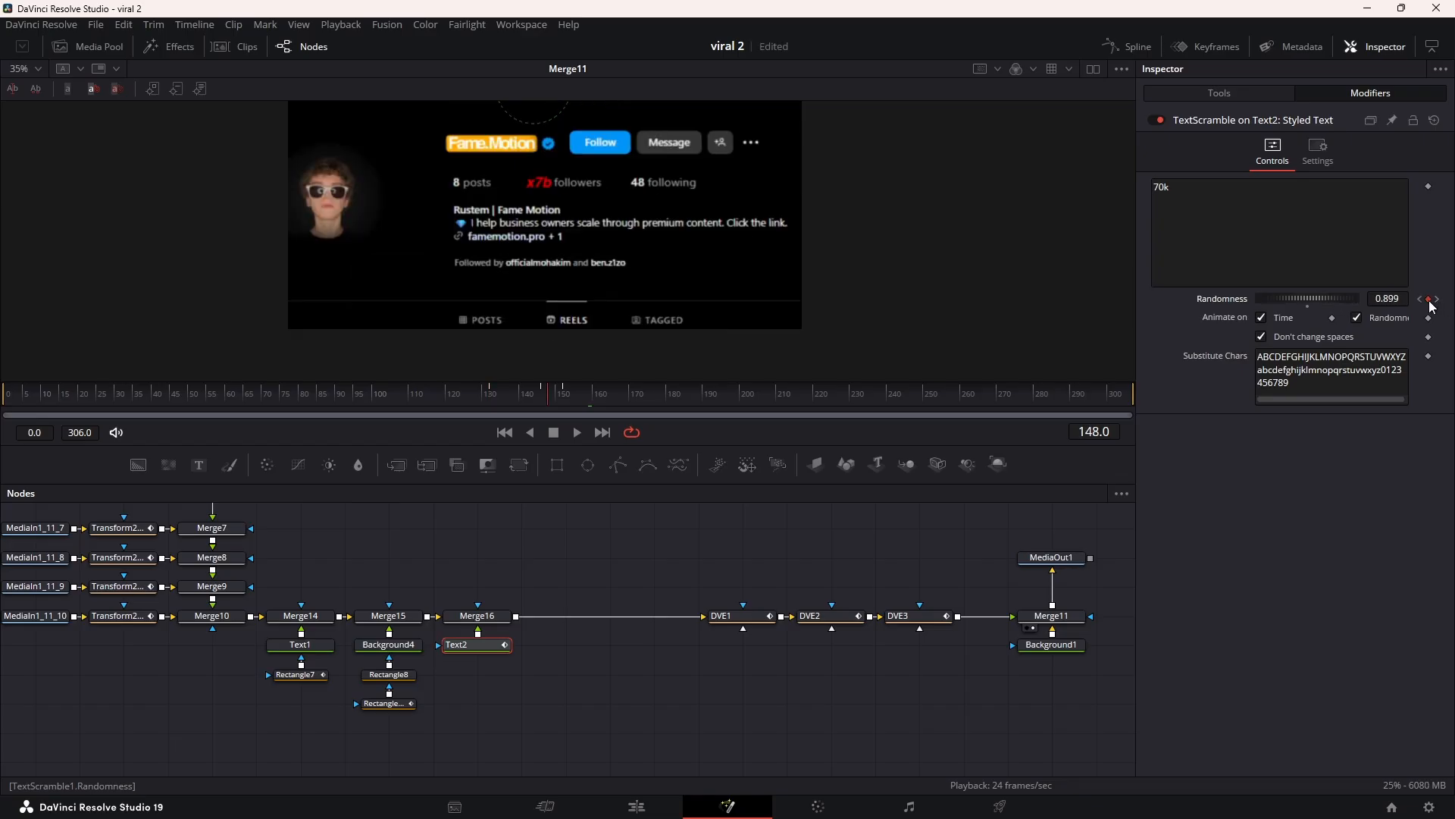
{"action": "scroll", "coordinate": [675, 245], "scroll_direction": "up", "scroll_amount": 2}
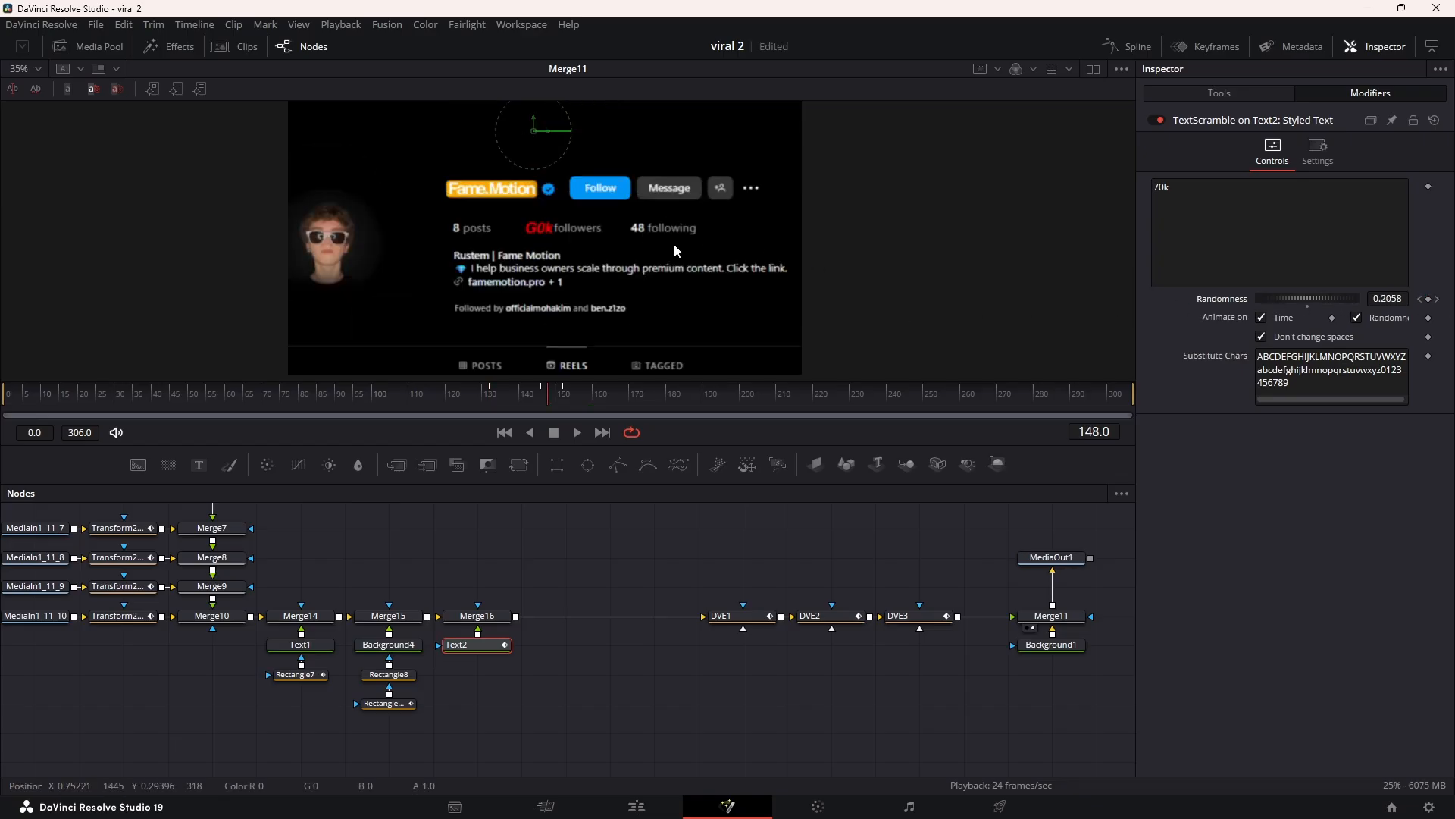
{"action": "scroll", "coordinate": [675, 245], "scroll_direction": "down", "scroll_amount": 2}
{"action": "scroll", "coordinate": [674, 245], "scroll_direction": "up", "scroll_amount": 1}
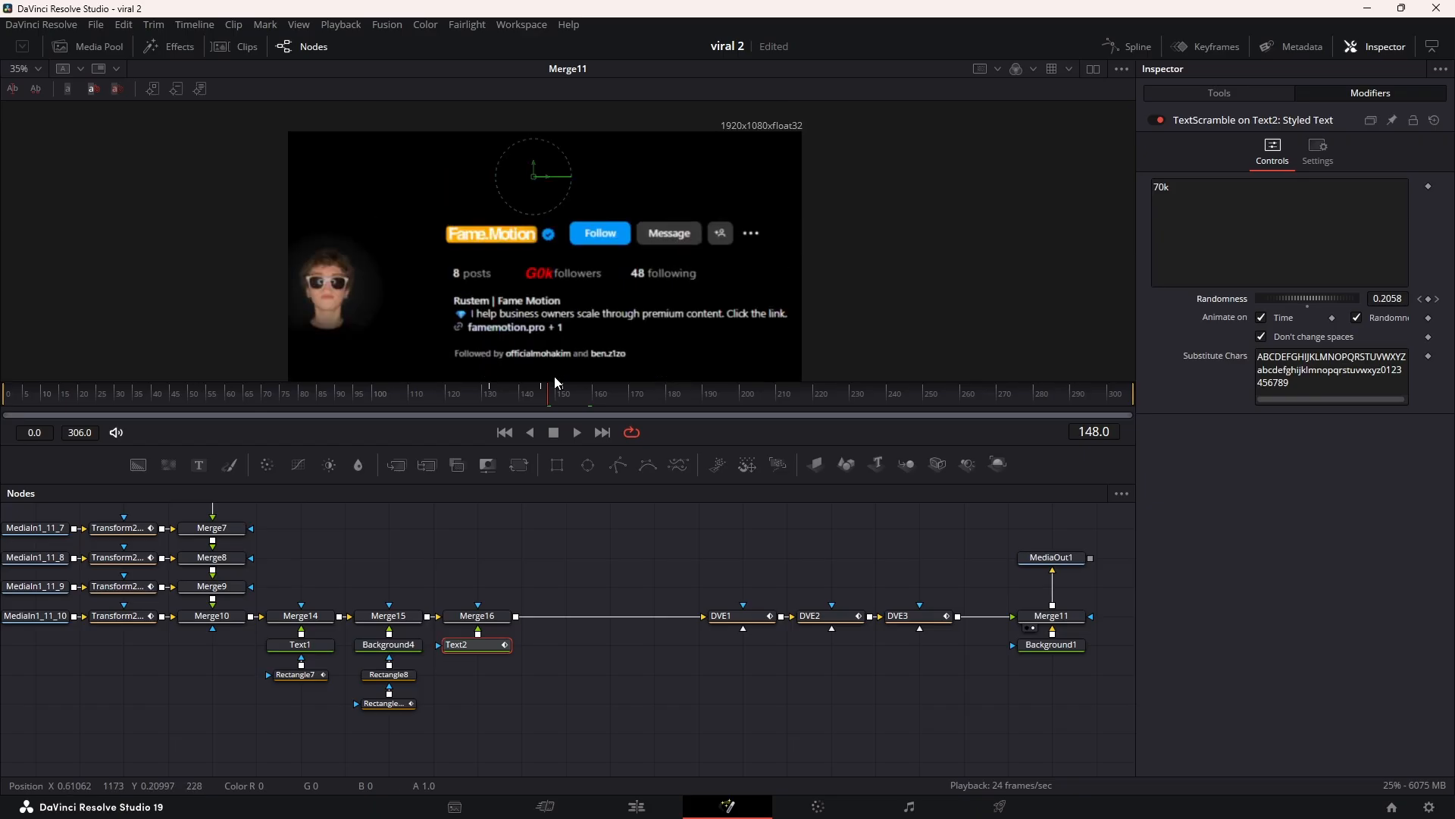
Step: Remove Text2's shading opacity keyframe at frame 146 and keyframe the opacity at 0.0 at frame 132
{"action": "mouse_move", "coordinate": [549, 395]}
{"action": "left_mouse_down"}
{"action": "mouse_move", "coordinate": [495, 398]}
{"action": "mouse_move", "coordinate": [548, 407]}
{"action": "left_mouse_up"}
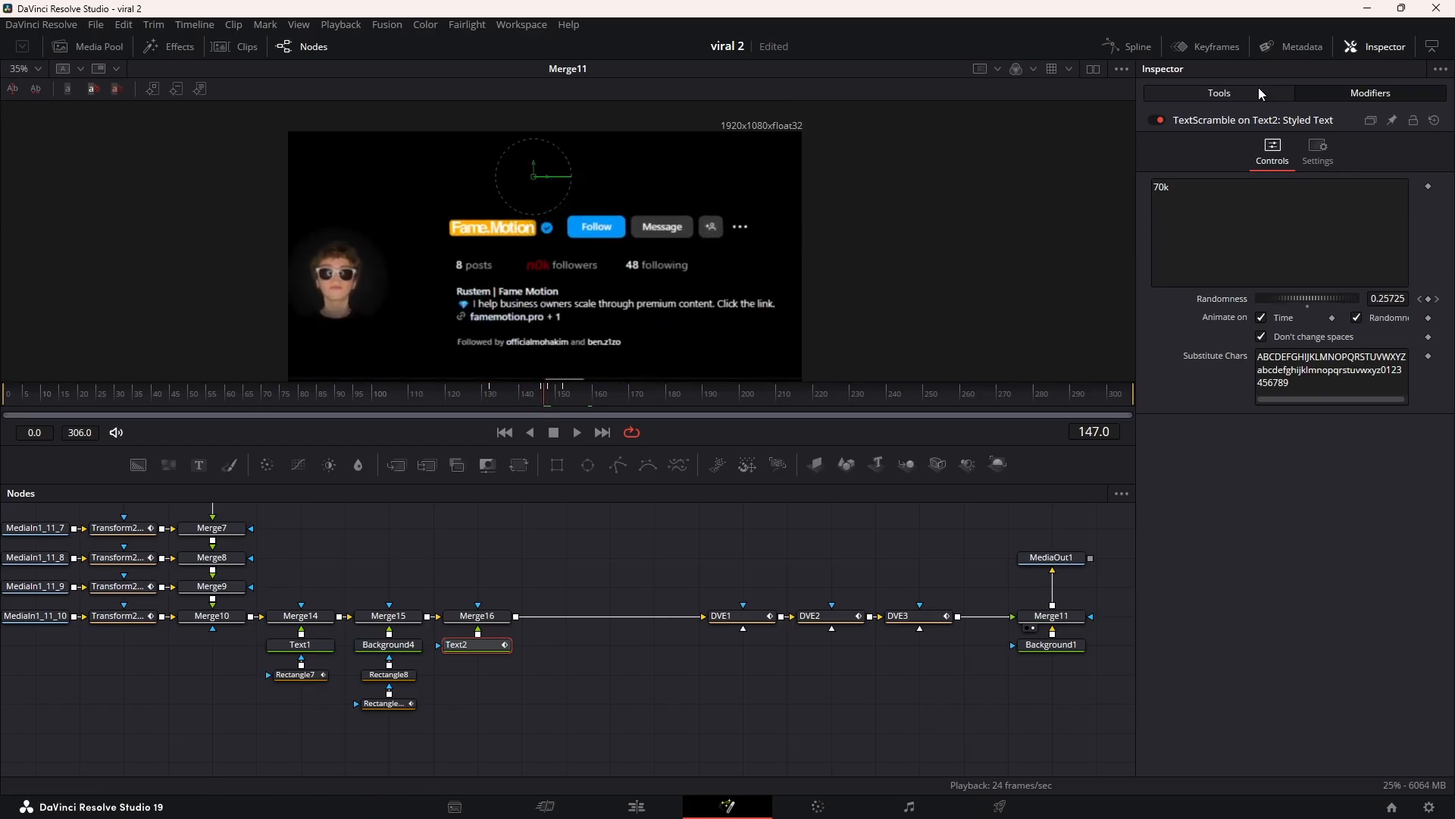
{"action": "left_click", "coordinate": [1216, 92]}
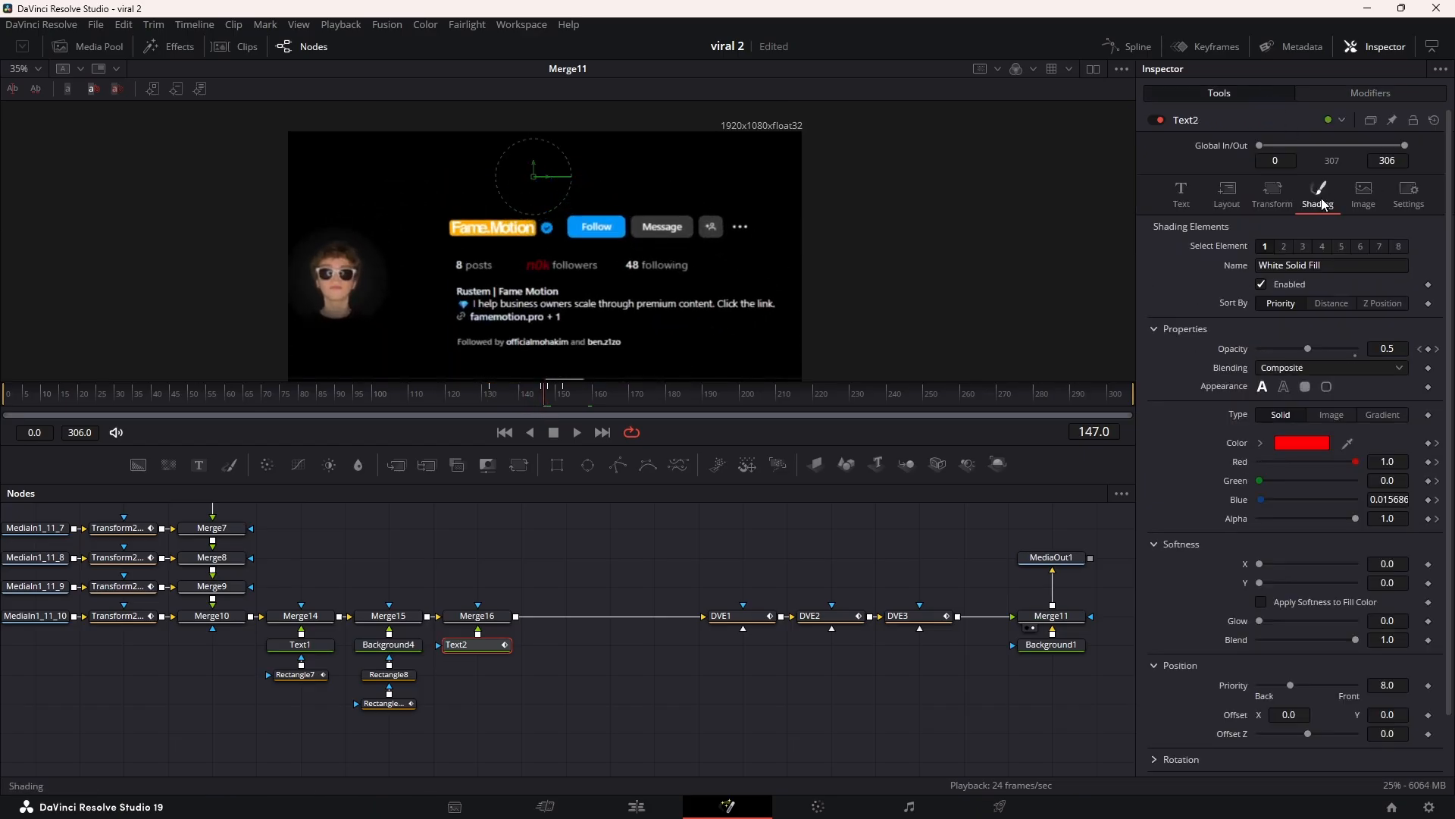
{"action": "left_click", "coordinate": [1420, 349]}
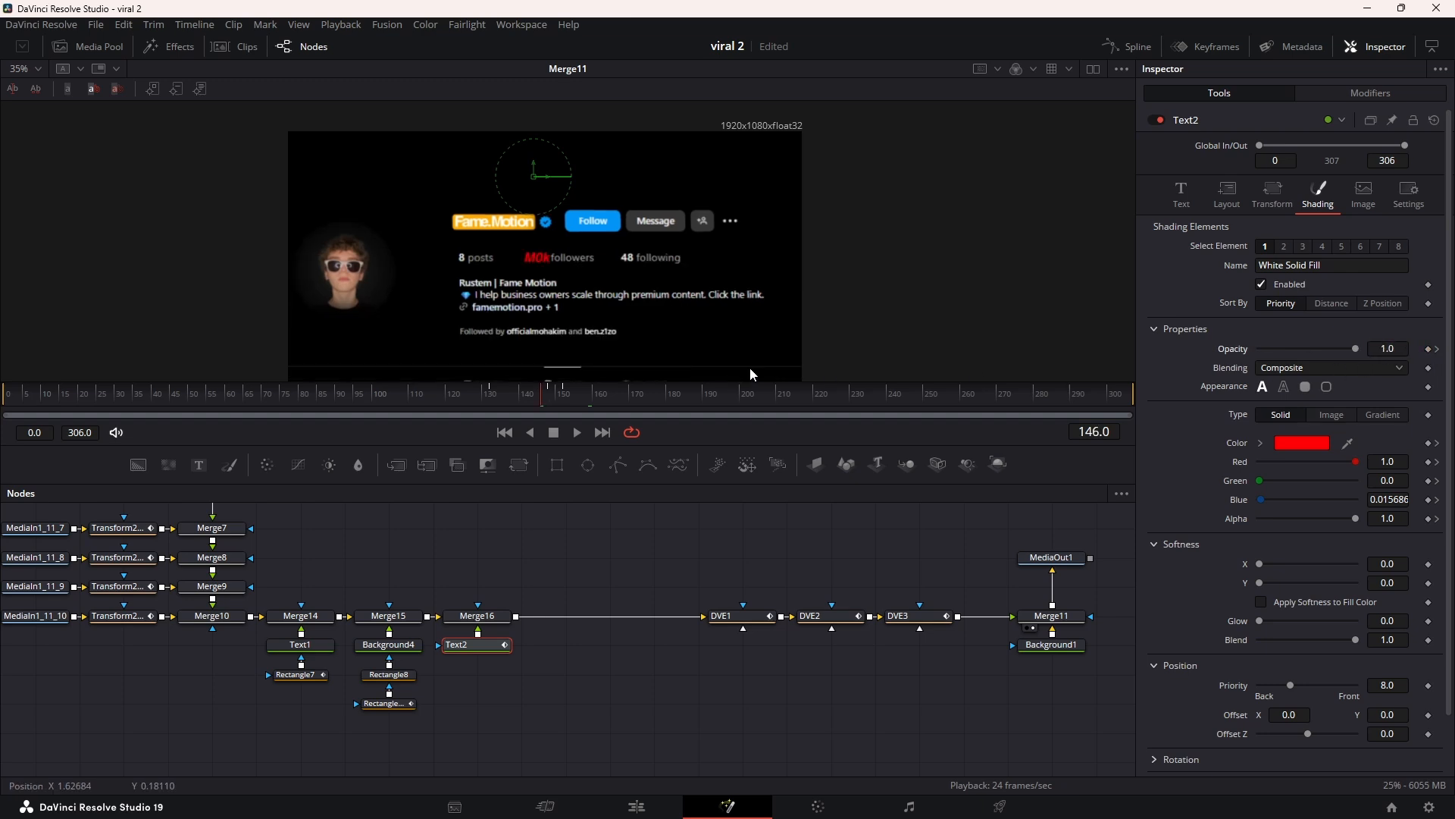
{"action": "left_click_drag", "start_coordinate": [528, 404], "coordinate": [492, 403]}
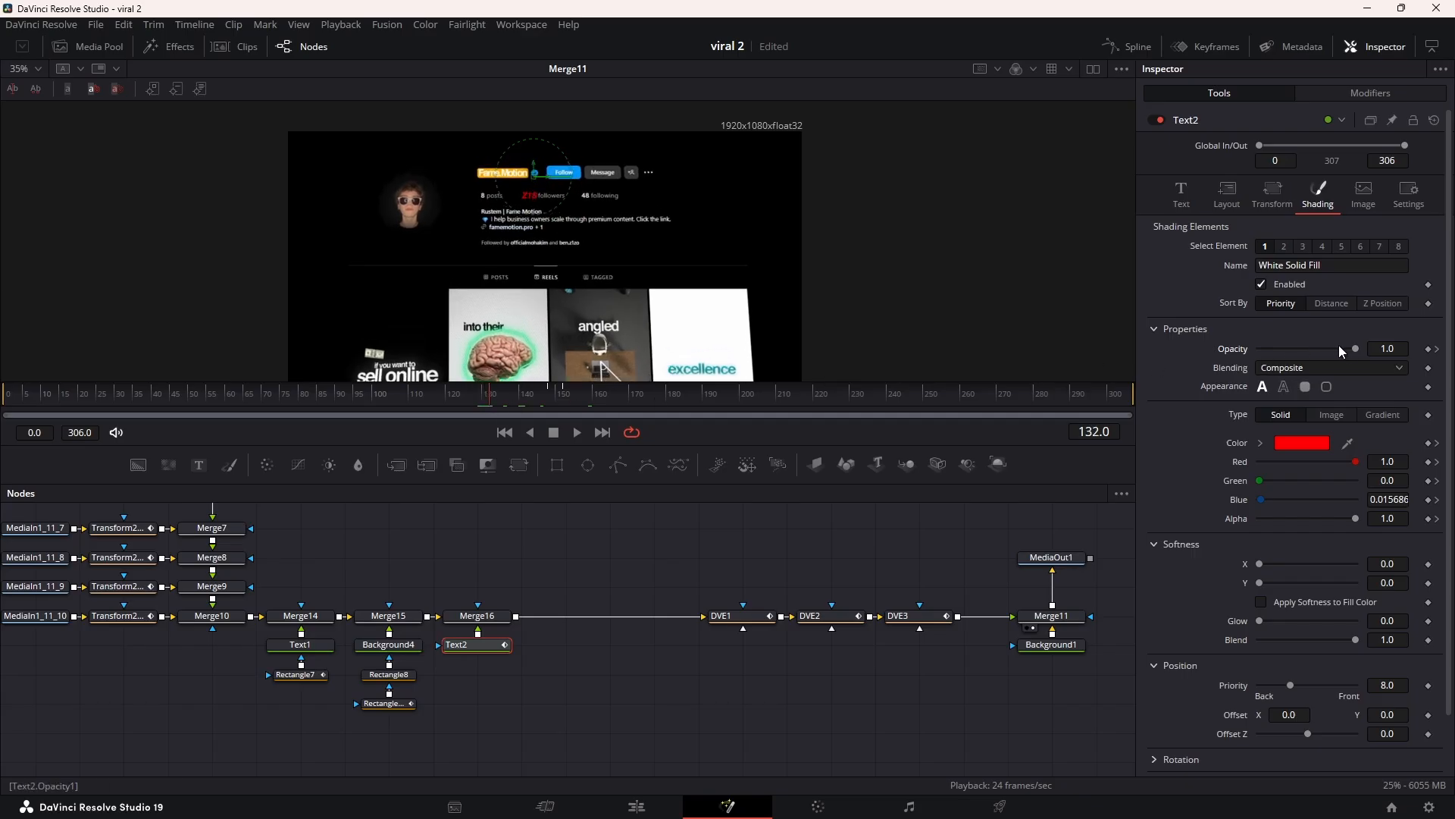
{"action": "left_click_drag", "start_coordinate": [1356, 348], "coordinate": [1213, 350]}
Step: Play back the 70k fade-in and scramble from around frame 100
{"action": "left_click", "coordinate": [369, 398]}
{"action": "key", "text": "space"}
{"action": "left_click", "coordinate": [659, 564]}
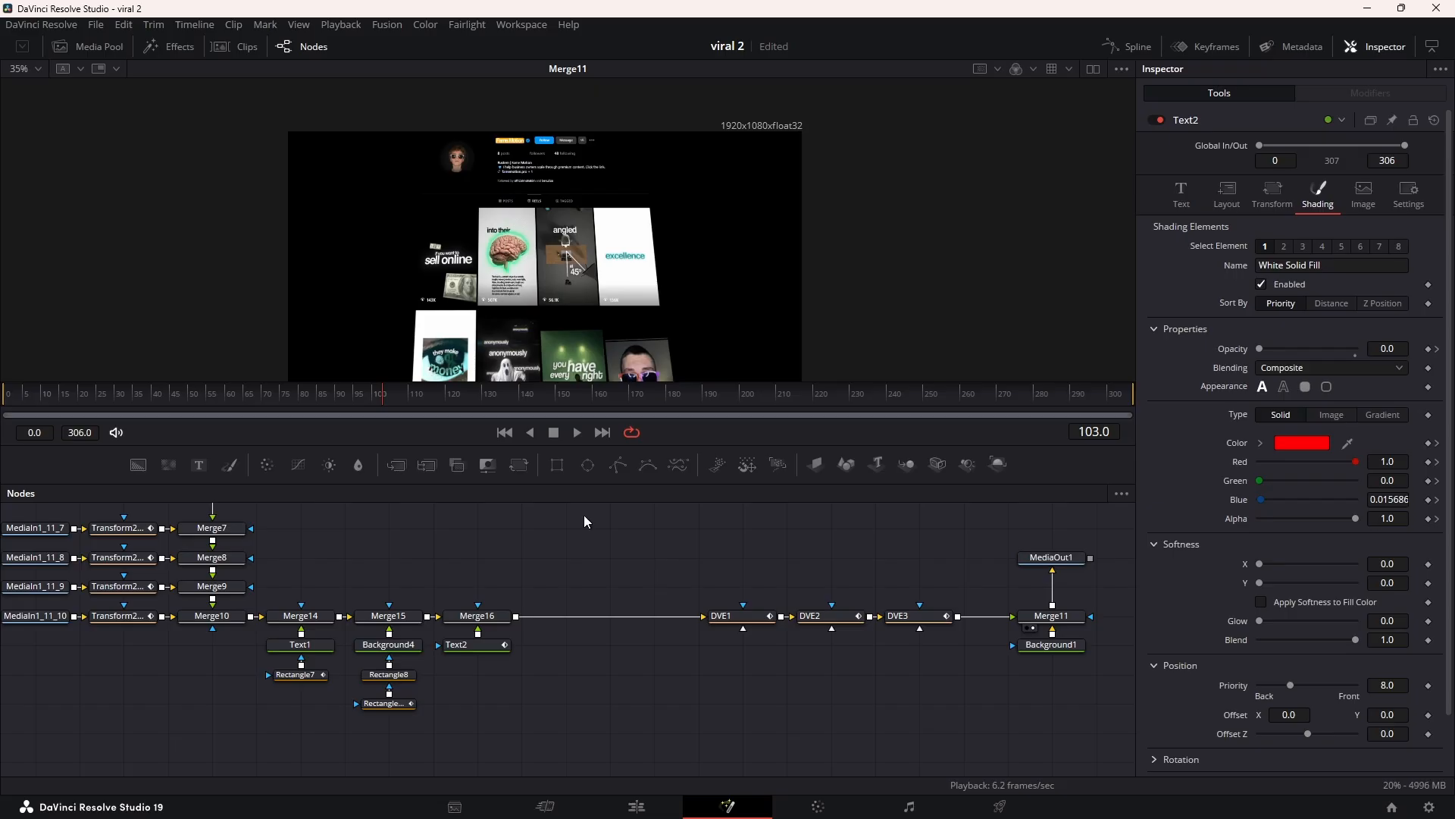
{"action": "left_click_drag", "start_coordinate": [399, 397], "coordinate": [463, 398]}
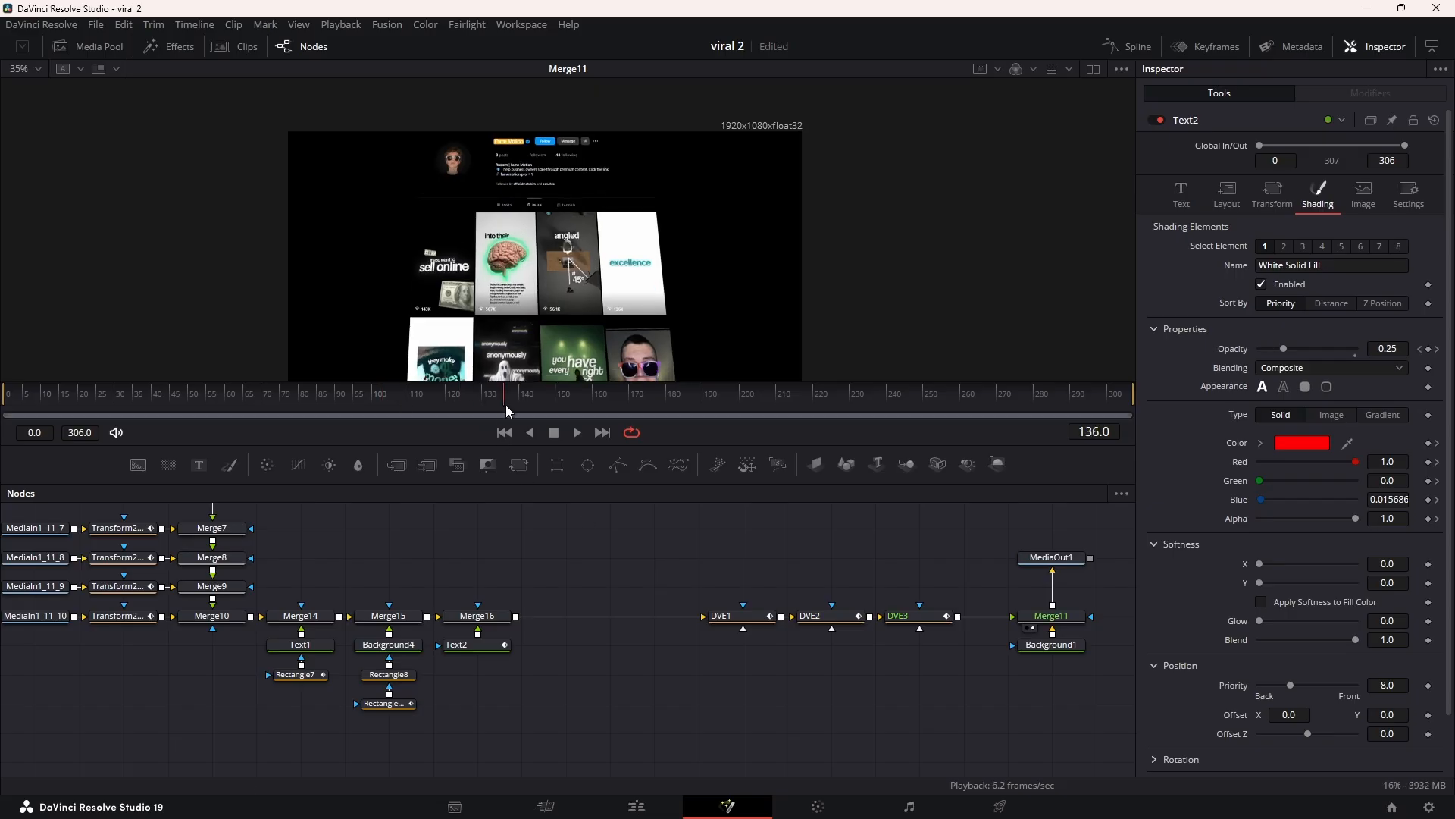
{"action": "key", "text": "space"}
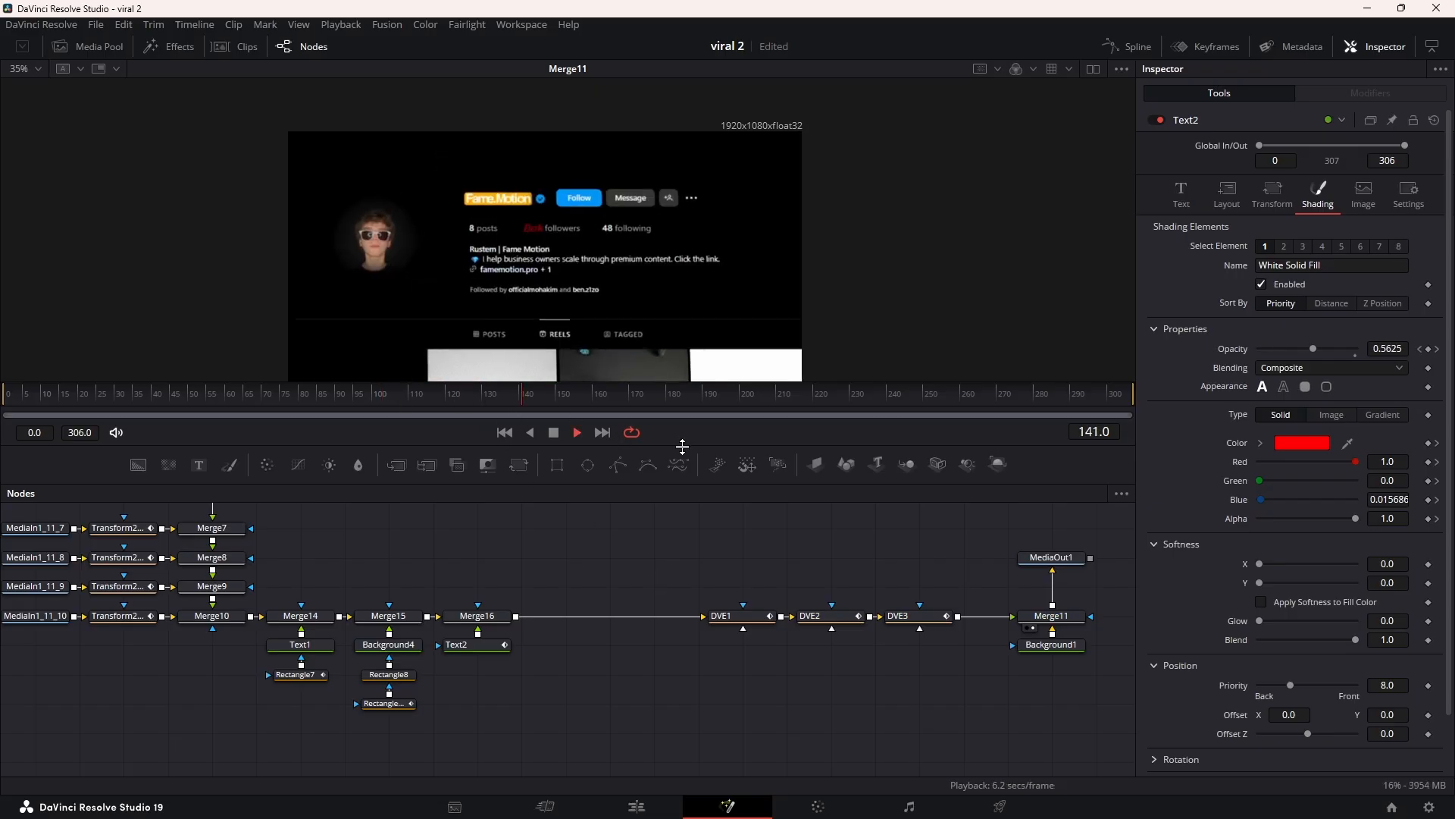
Step: Lower the preview render quality to float16 and replay the 70k reveal
{"action": "right_click", "coordinate": [692, 439]}
{"action": "left_click", "coordinate": [753, 465]}
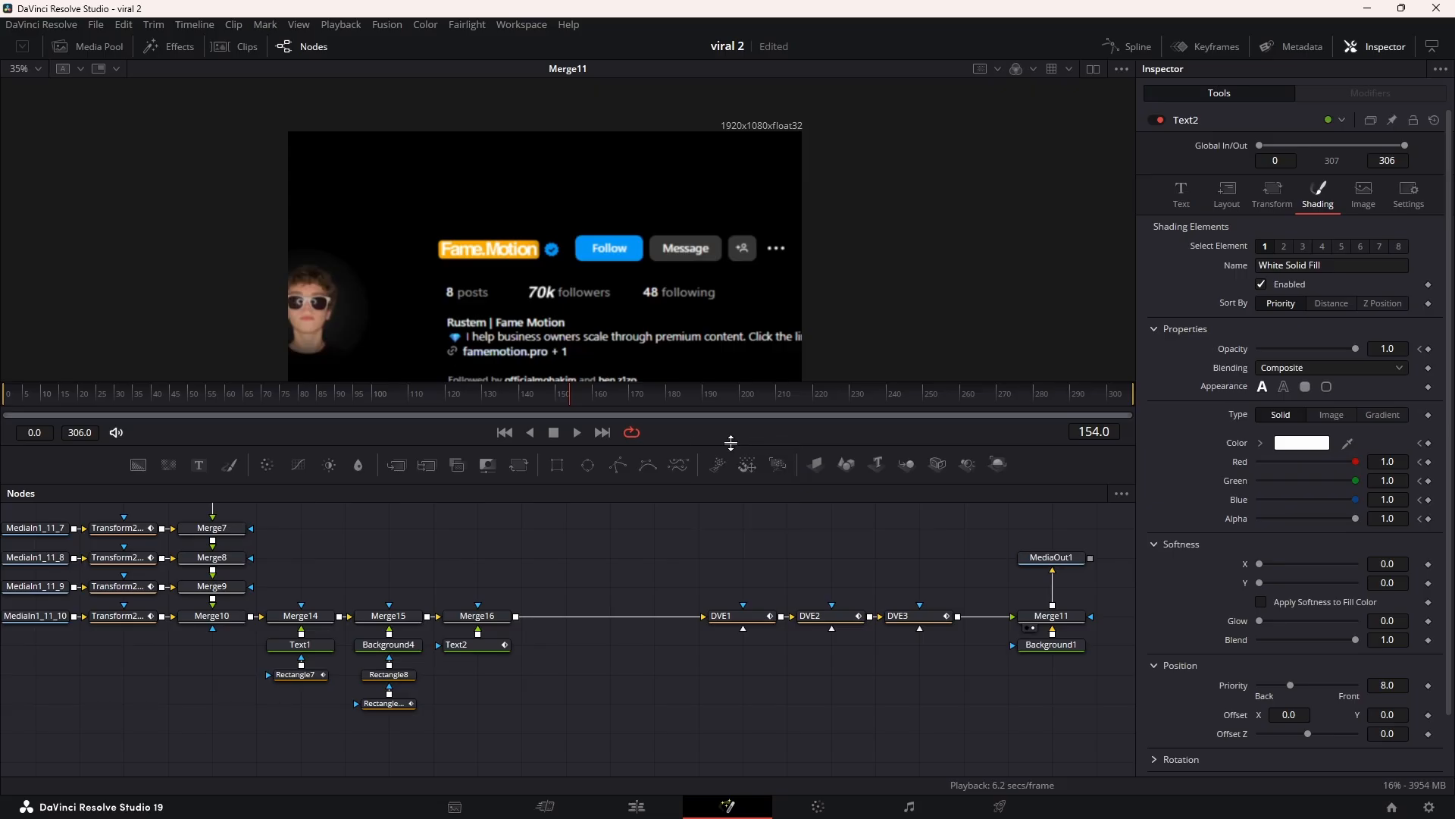
{"action": "right_click", "coordinate": [728, 442]}
{"action": "left_click", "coordinate": [745, 465]}
{"action": "left_click", "coordinate": [380, 398]}
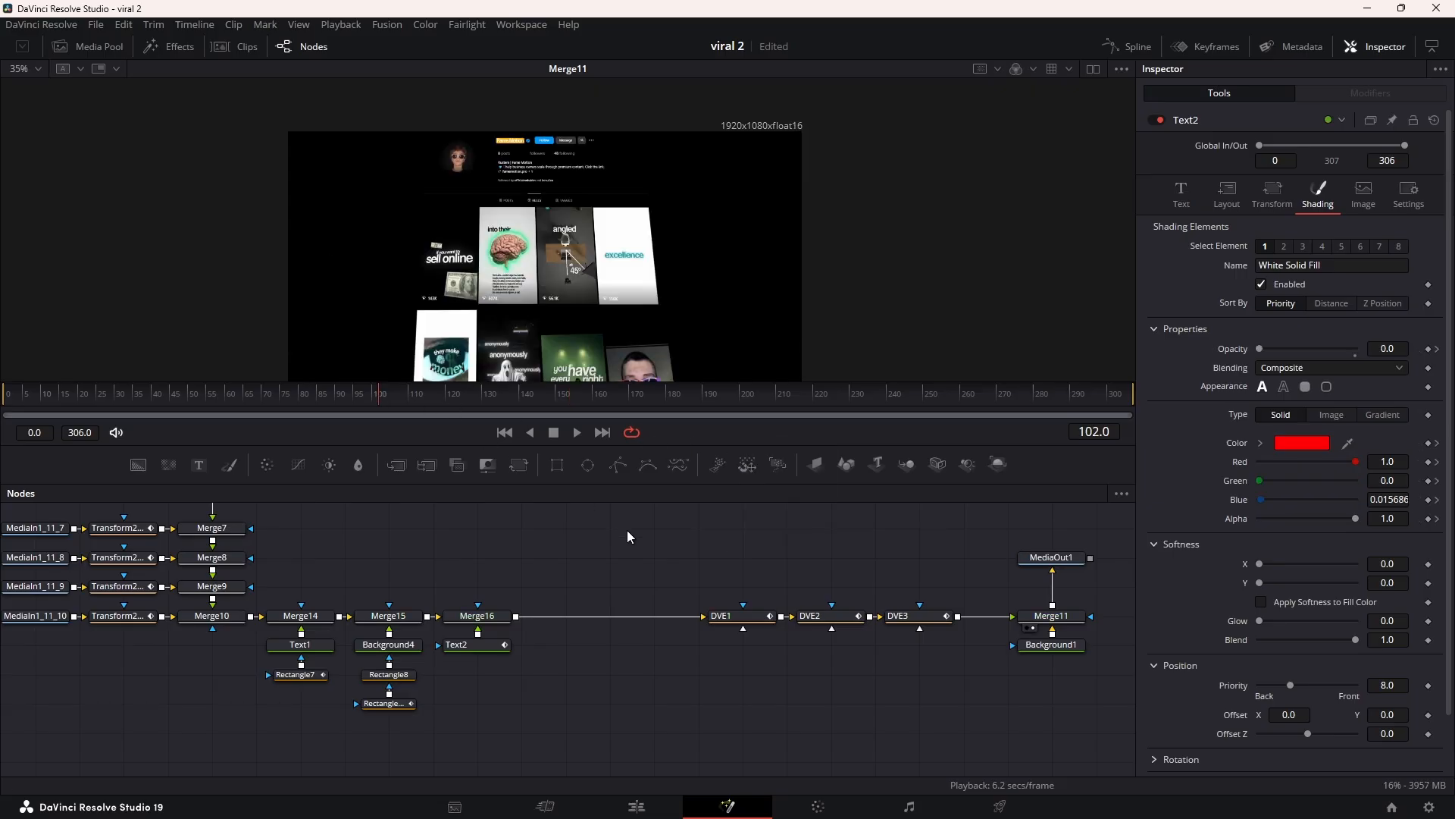
{"action": "key", "text": "space"}
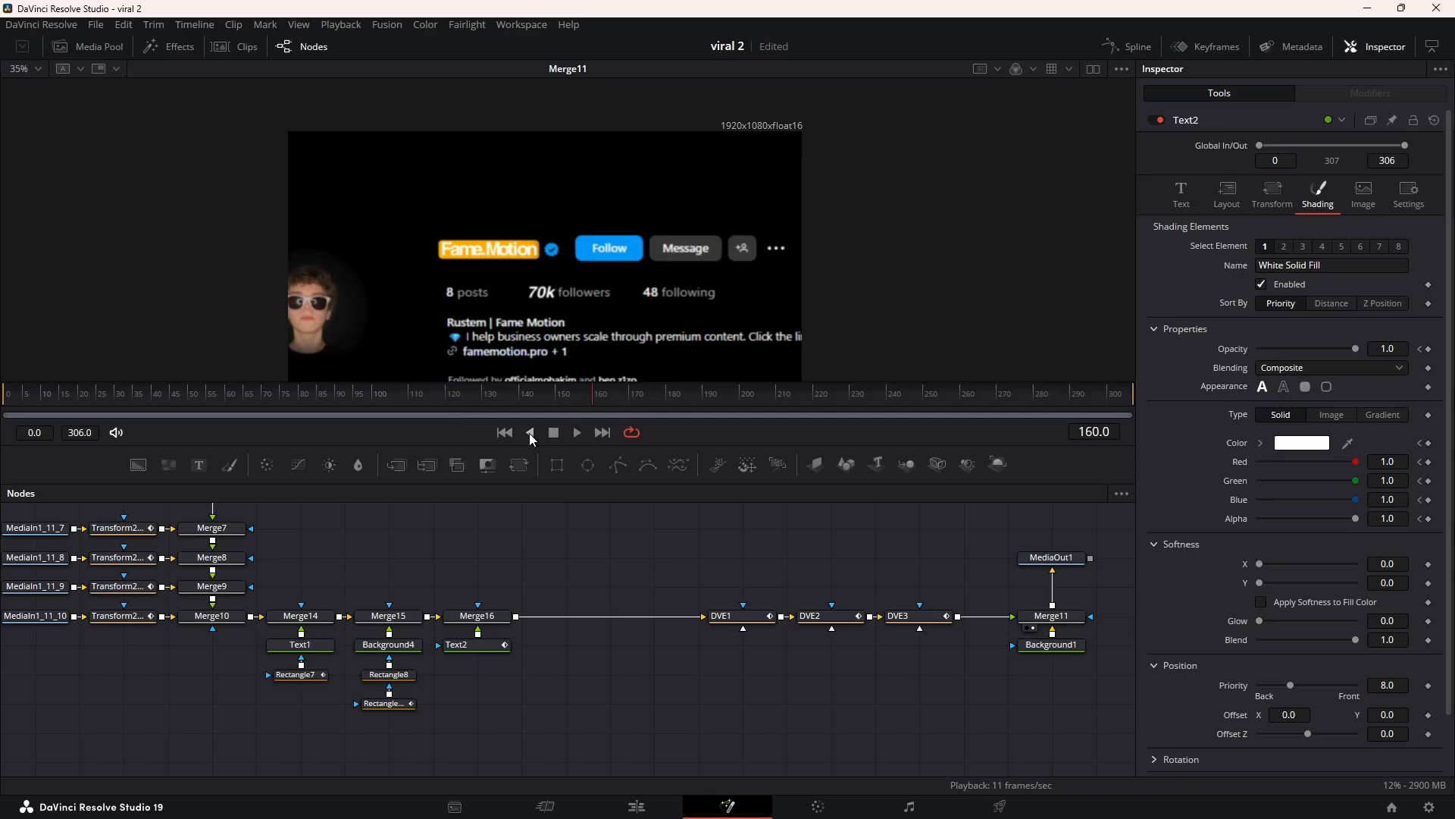
{"action": "left_click", "coordinate": [522, 396]}
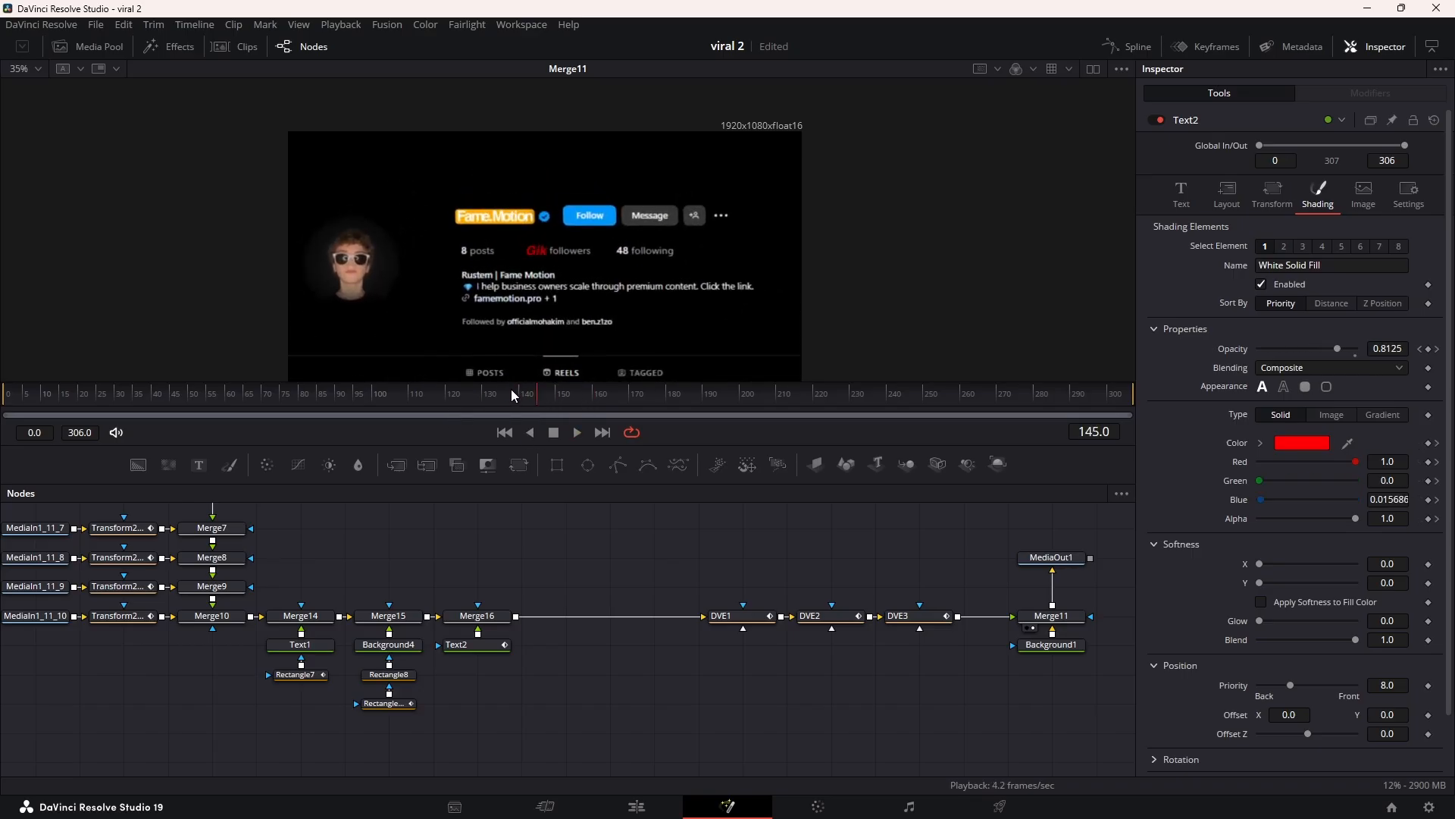
{"action": "key", "text": "space"}
{"action": "left_click_drag", "start_coordinate": [569, 399], "coordinate": [544, 399]}
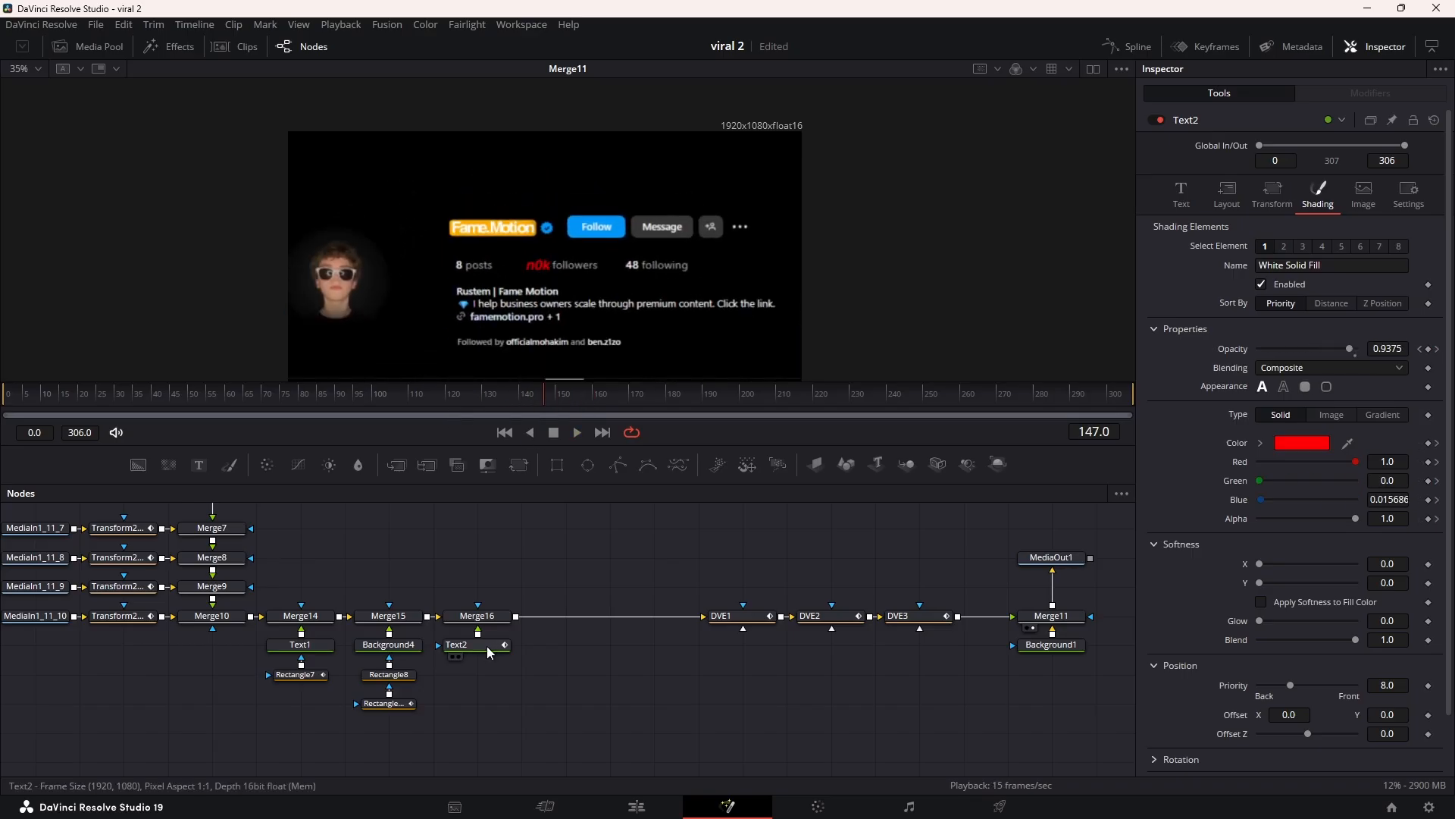
{"action": "left_click", "coordinate": [488, 645]}
{"action": "left_click", "coordinate": [1370, 92]}
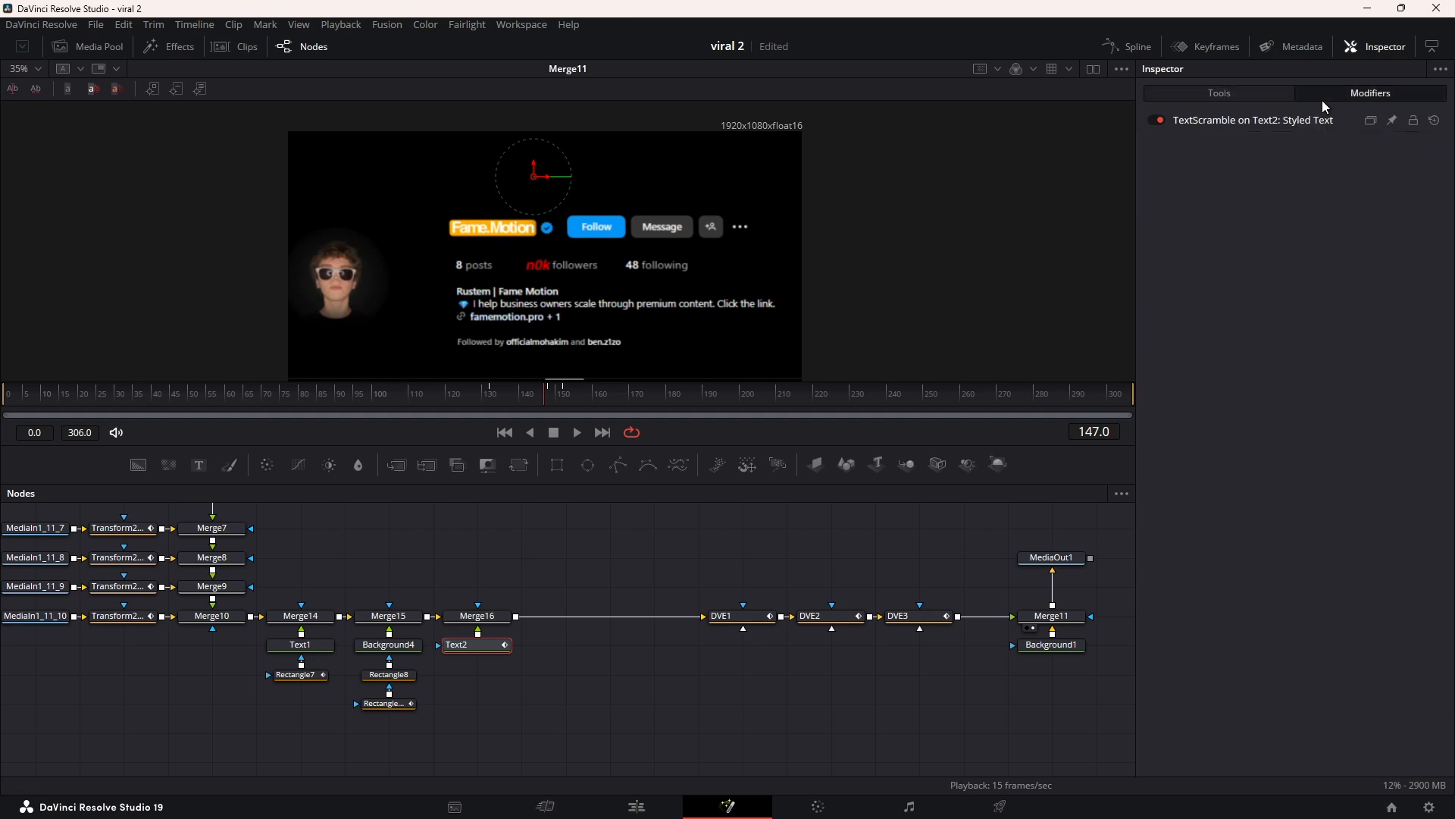
{"action": "left_click", "coordinate": [1268, 125]}
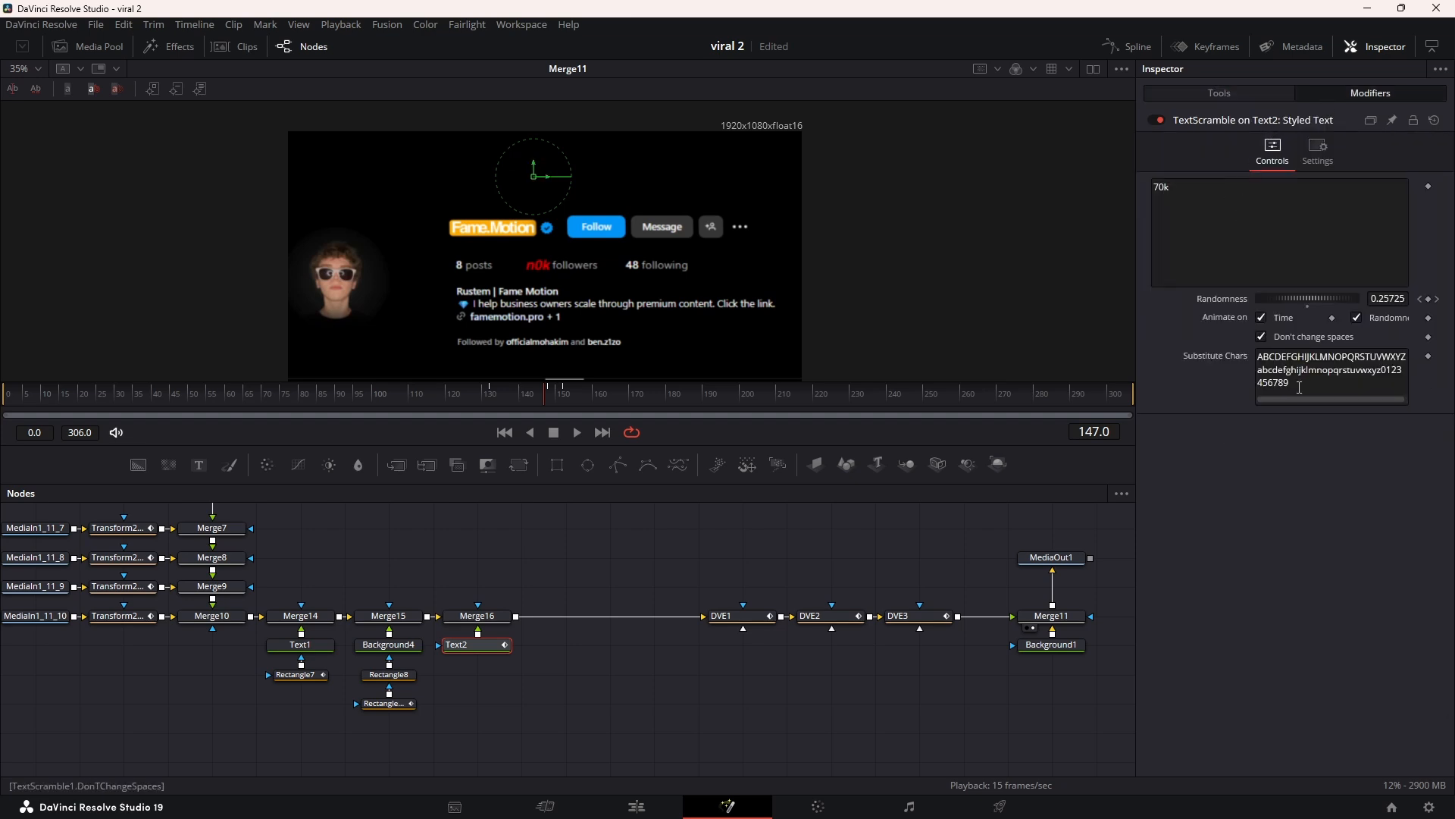
{"action": "left_click_drag", "start_coordinate": [1381, 371], "coordinate": [1258, 350]}
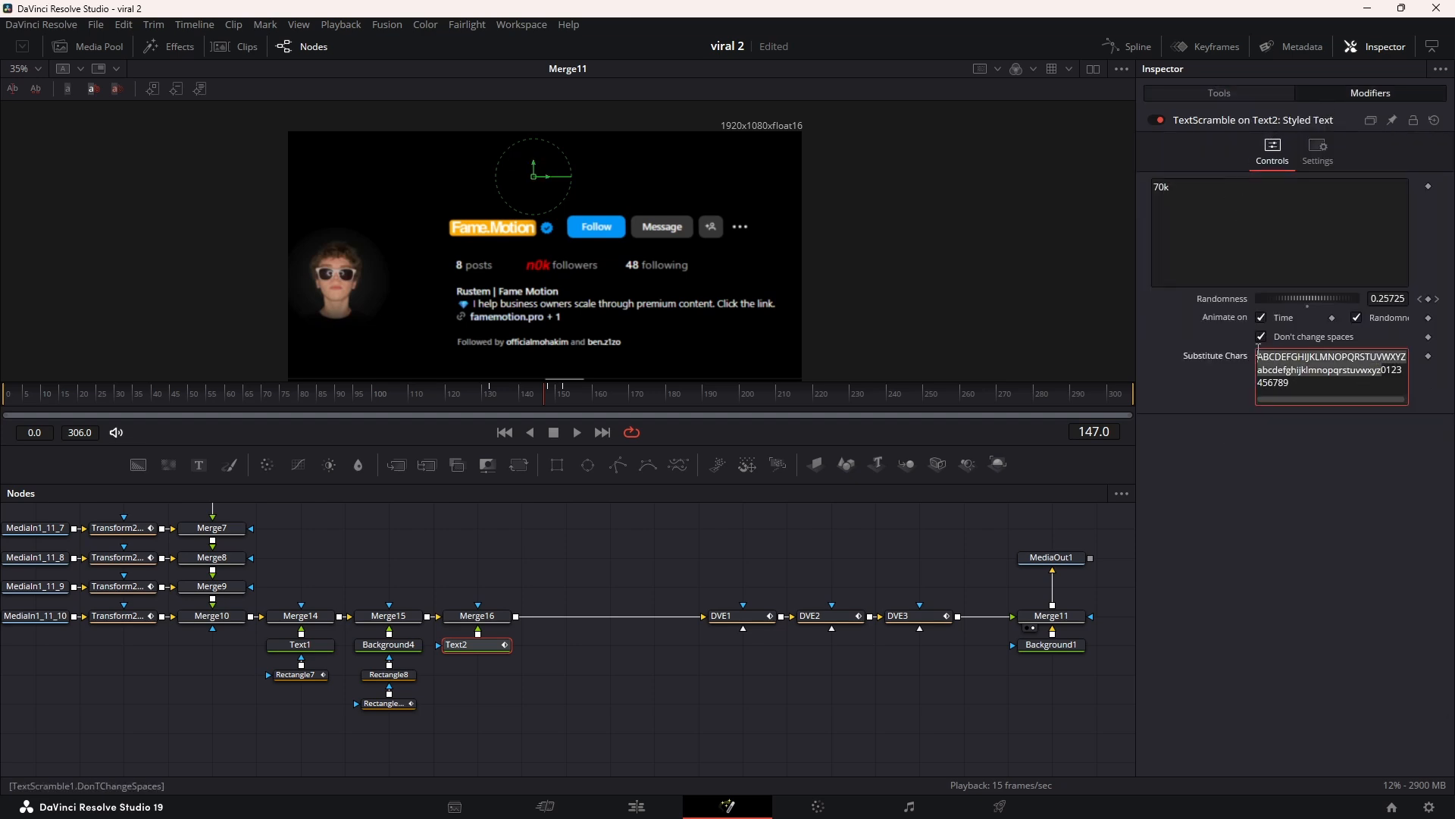
{"action": "key", "text": "BackSpace"}
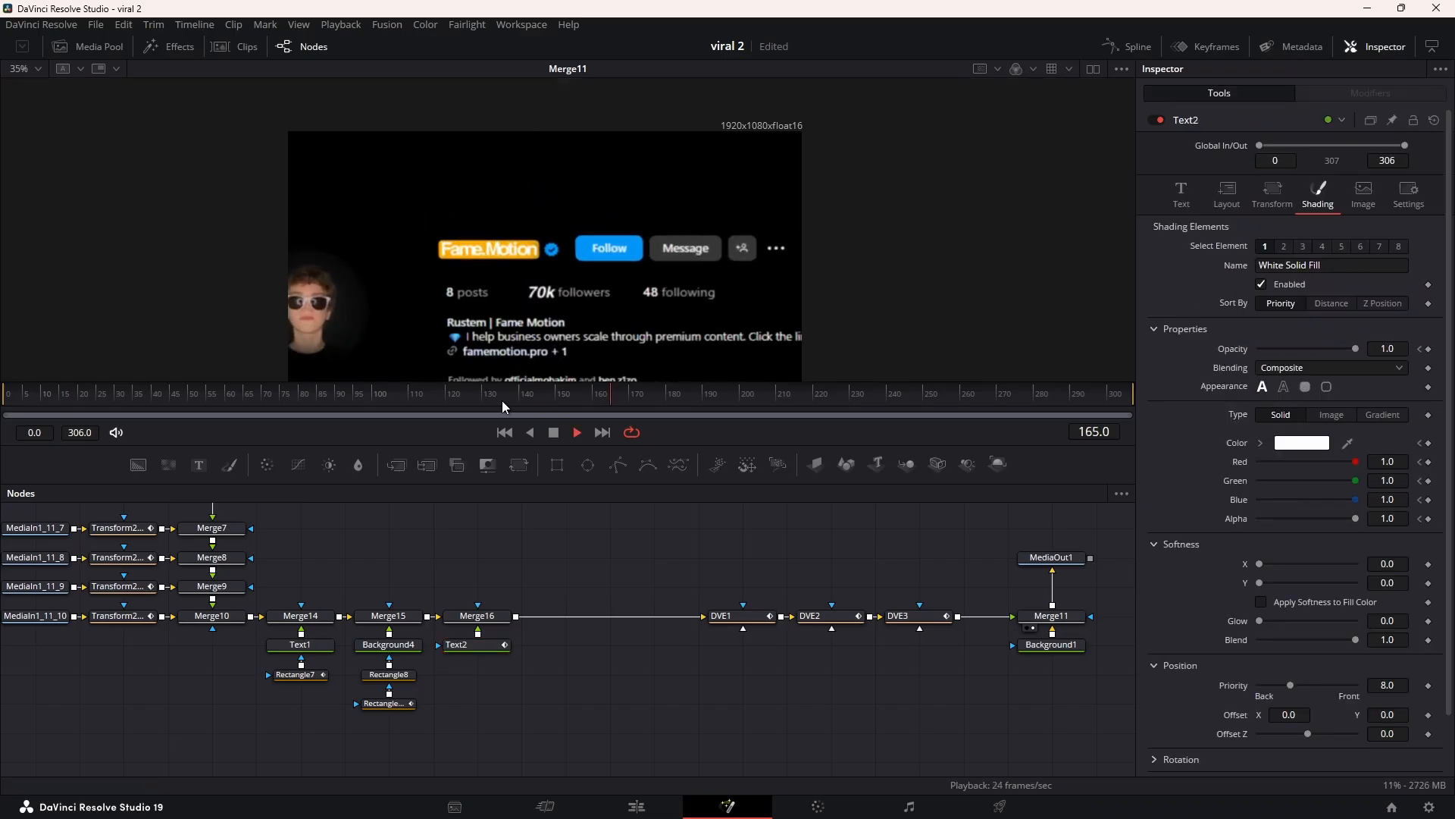
{"action": "left_click", "coordinate": [500, 401]}
Step: Shift the DVE1, DVE2 and DVE3 nodes towards Merge16 and add a fourth DVE node after DVE3
{"action": "left_click_drag", "start_coordinate": [665, 573], "coordinate": [916, 647]}
{"action": "left_click_drag", "start_coordinate": [917, 617], "coordinate": [784, 618]}
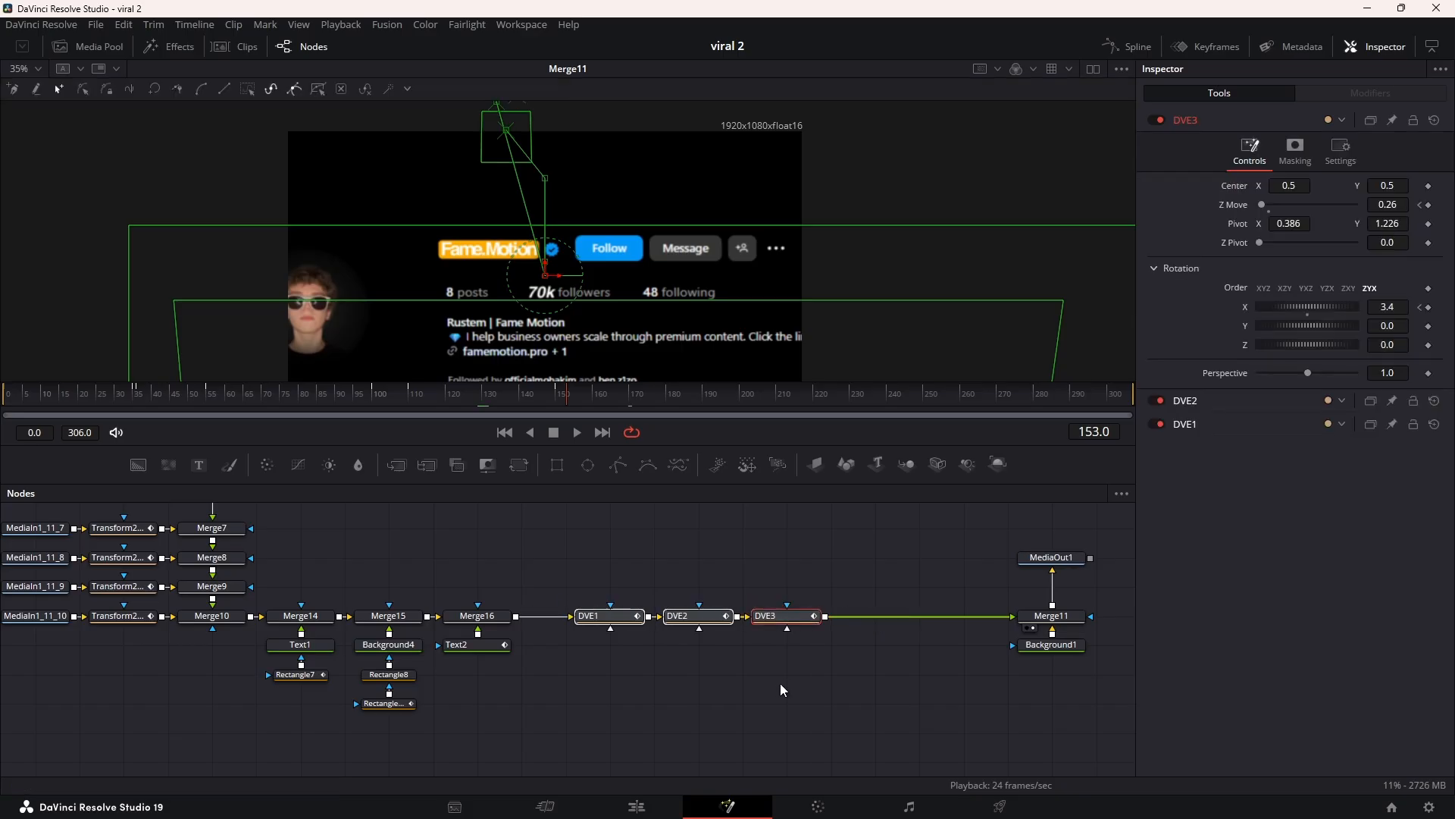
{"action": "left_click", "coordinate": [813, 617]}
{"action": "key", "text": "shift+space"}
{"action": "left_click", "coordinate": [786, 537]}
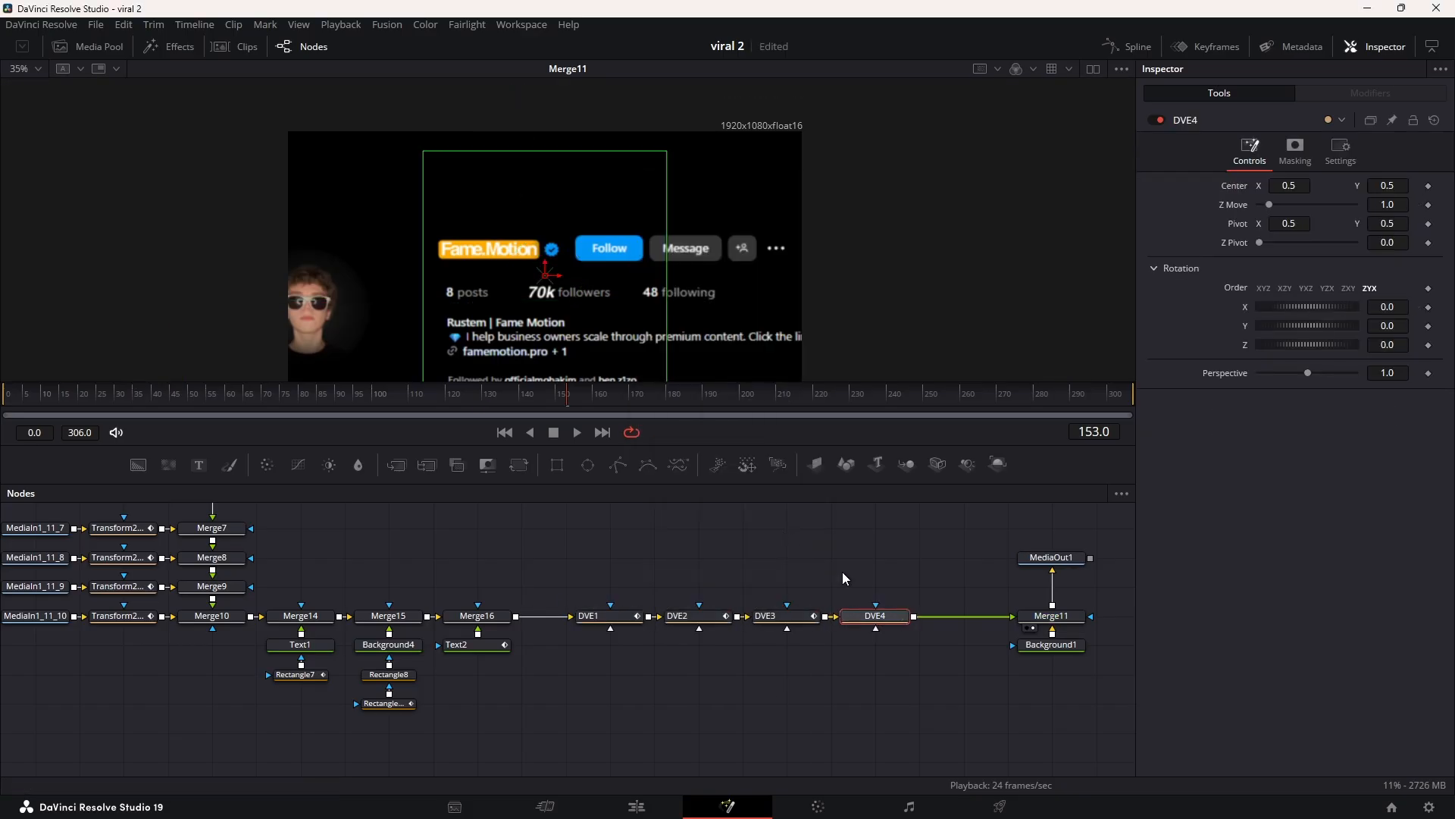
Step: Keyframe DVE4's Z Move and Pivot at frame 155, then Z Move 2.62 and Pivot Y 1.297 at frame 190
{"action": "left_click_drag", "start_coordinate": [568, 391], "coordinate": [575, 392]}
{"action": "left_click", "coordinate": [1429, 206]}
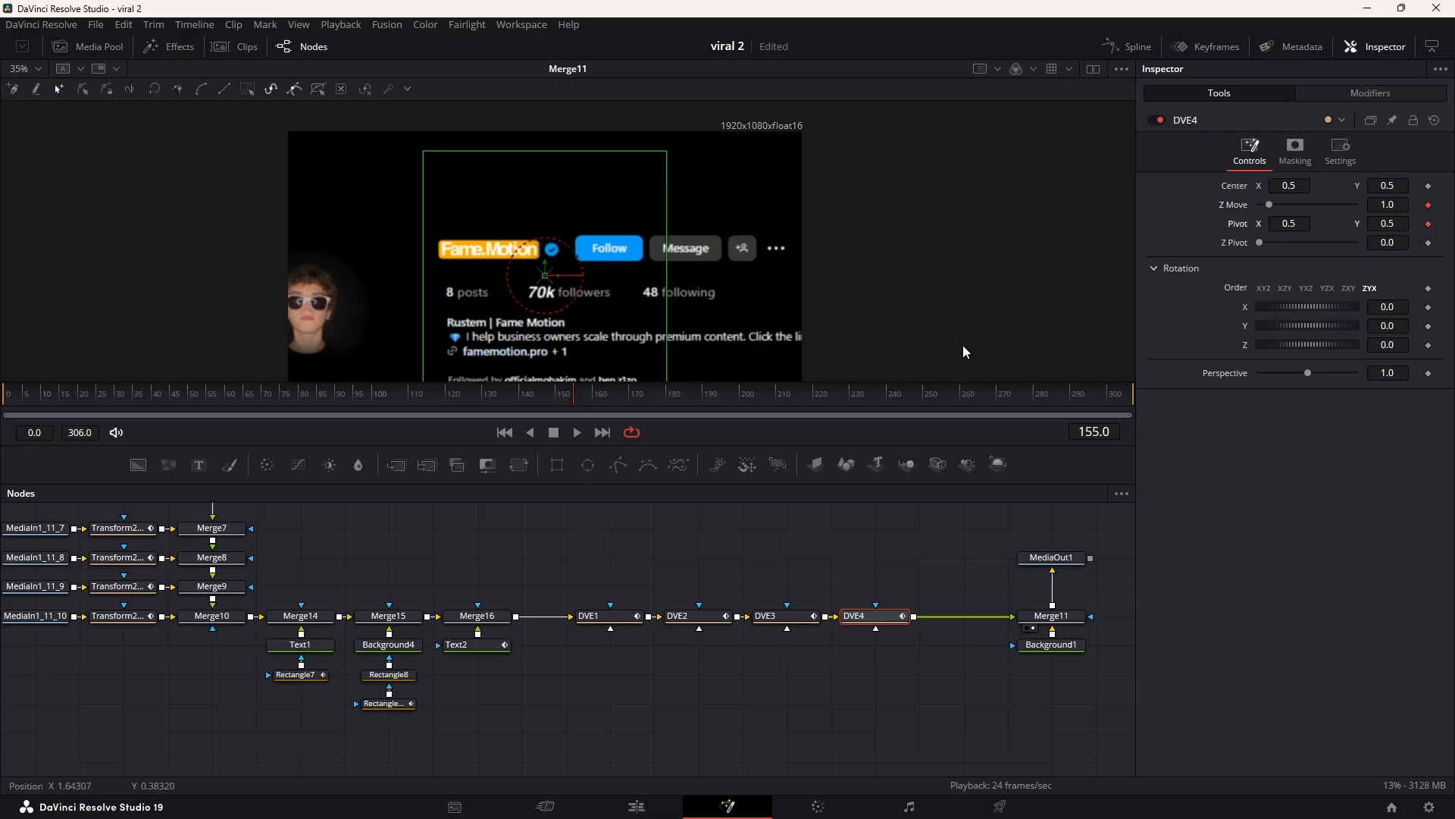
{"action": "left_click", "coordinate": [681, 392]}
{"action": "left_click_drag", "start_coordinate": [1391, 203], "coordinate": [1447, 202]}
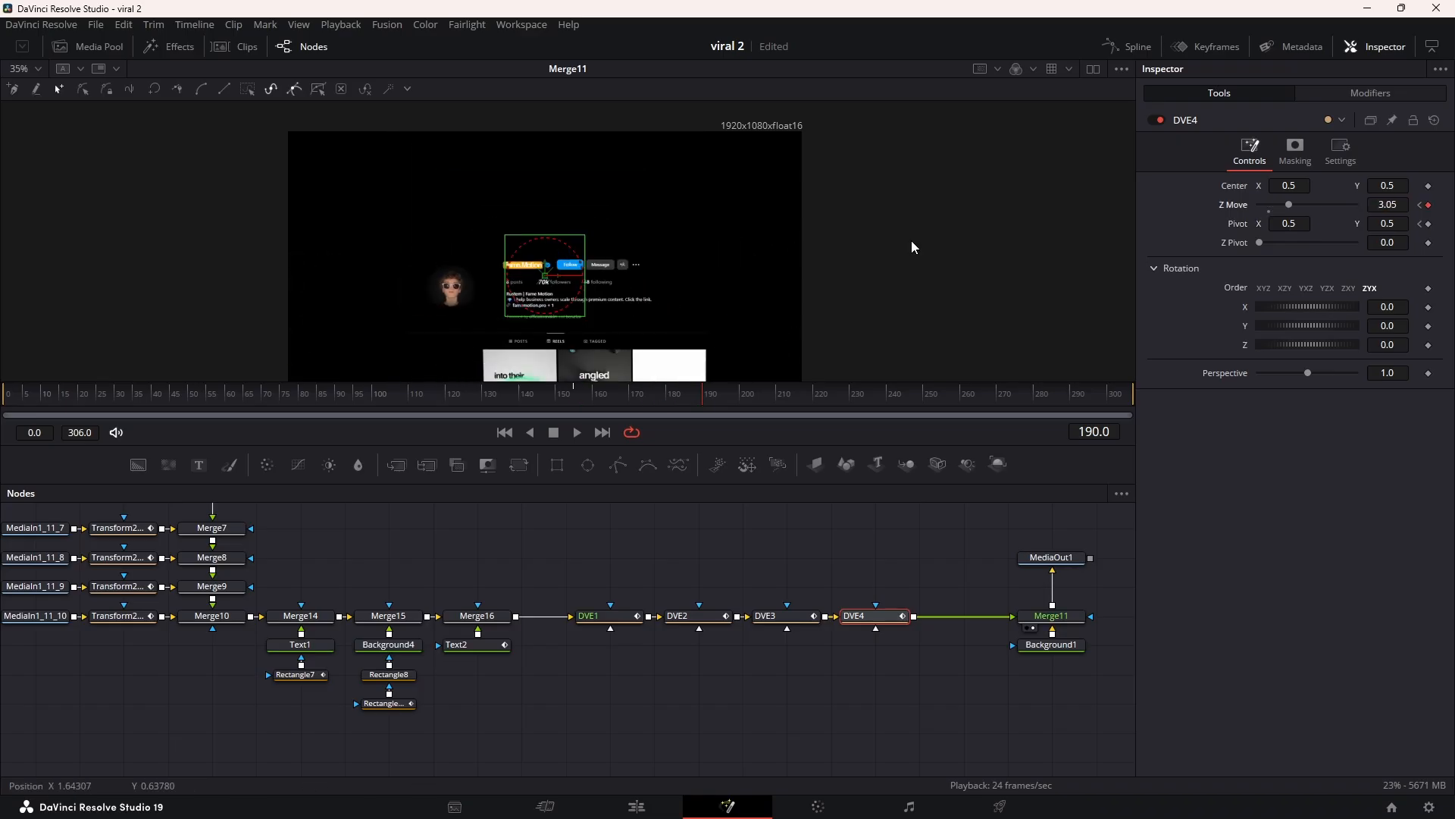
{"action": "scroll", "coordinate": [594, 244], "scroll_direction": "down", "scroll_amount": 3}
{"action": "scroll", "coordinate": [590, 237], "scroll_direction": "down", "scroll_amount": 2}
{"action": "left_click_drag", "start_coordinate": [589, 237], "coordinate": [592, 291]}
{"action": "scroll", "coordinate": [583, 232], "scroll_direction": "up", "scroll_amount": 1}
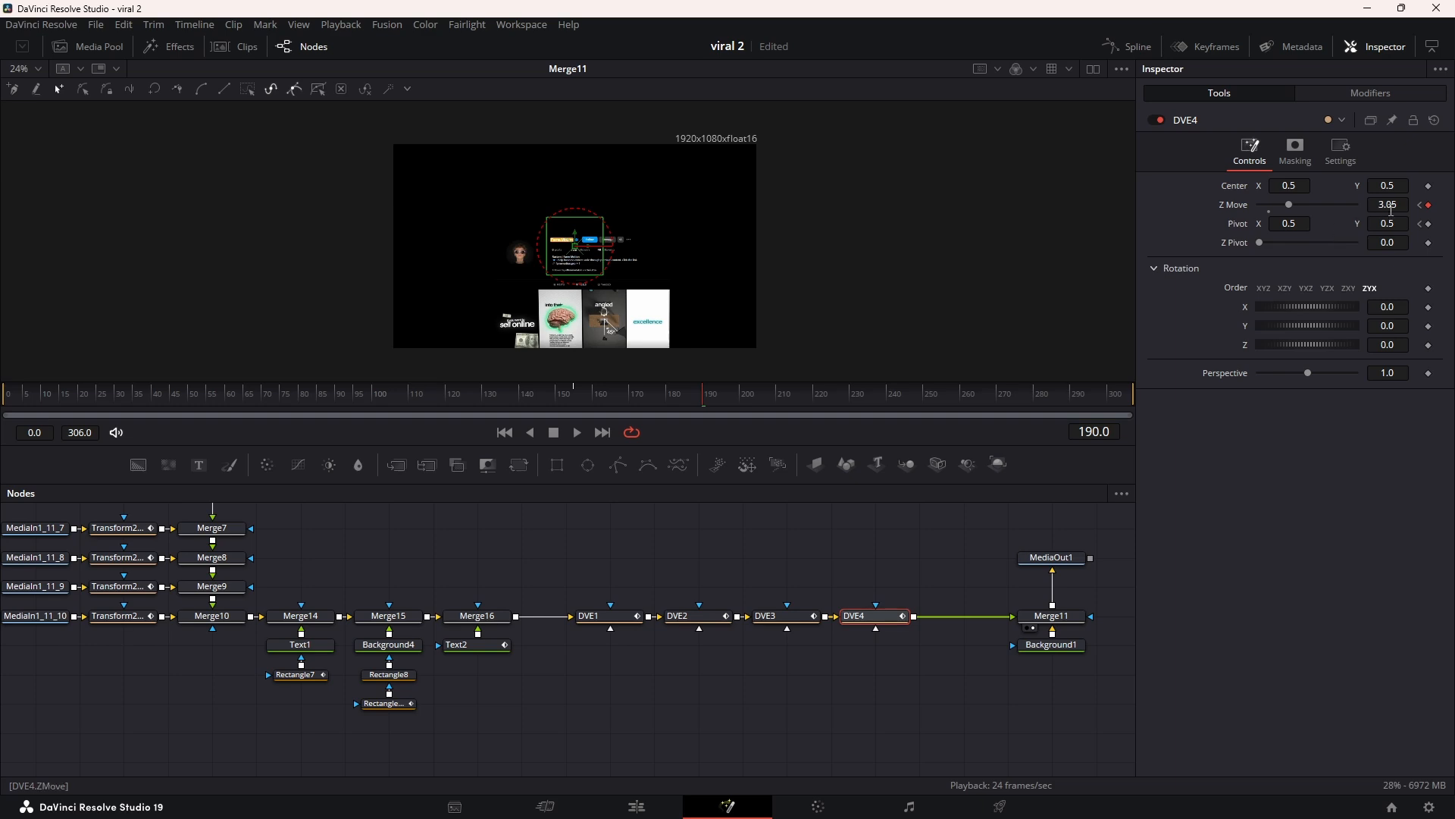
{"action": "left_click_drag", "start_coordinate": [1391, 210], "coordinate": [1424, 228]}
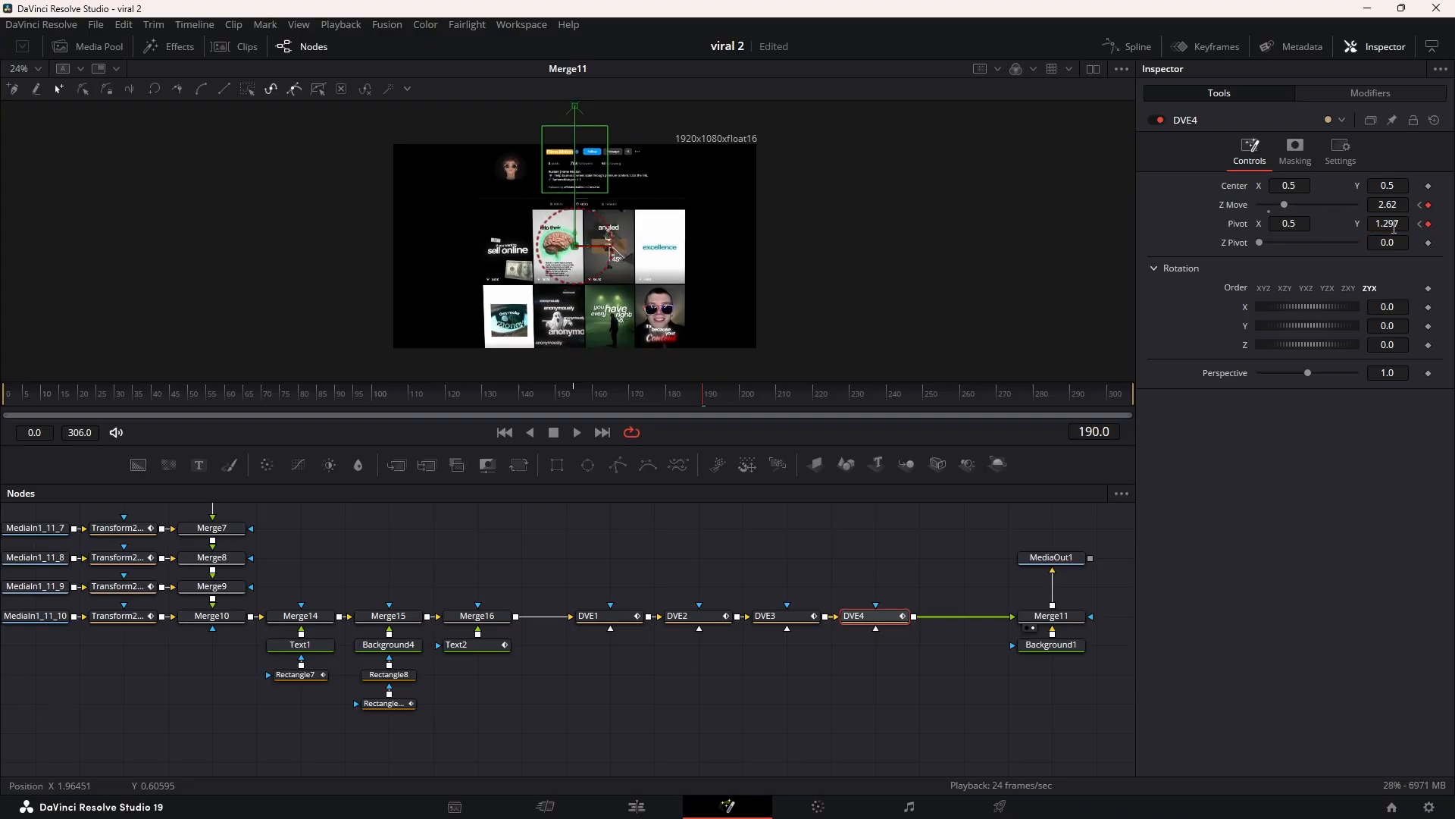
Step: Smooth DVE4's Z Move and Pivot curves with an ease of 67.2 and scrub through the move
{"action": "left_click", "coordinate": [1129, 46]}
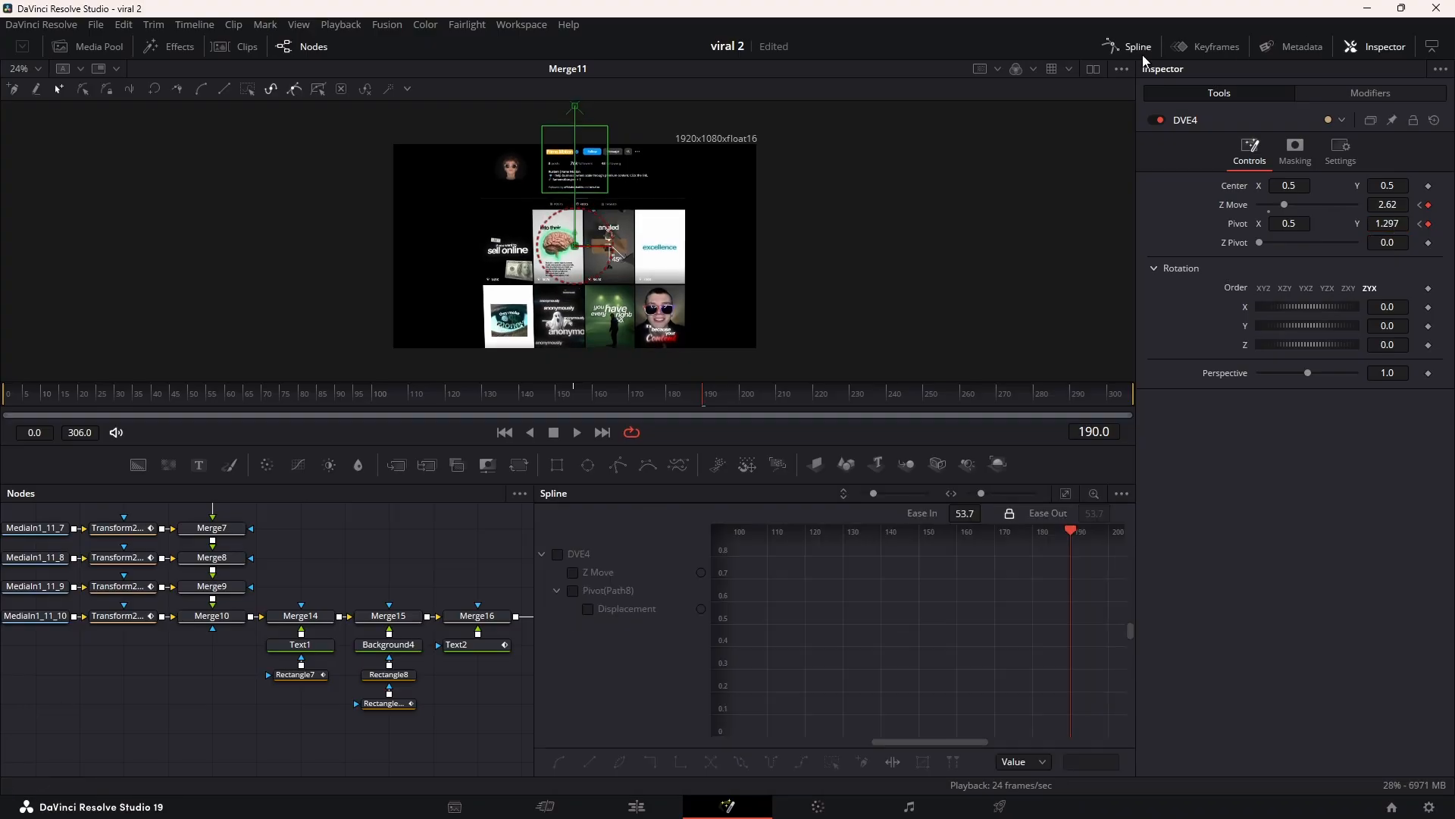
{"action": "left_click", "coordinate": [559, 554]}
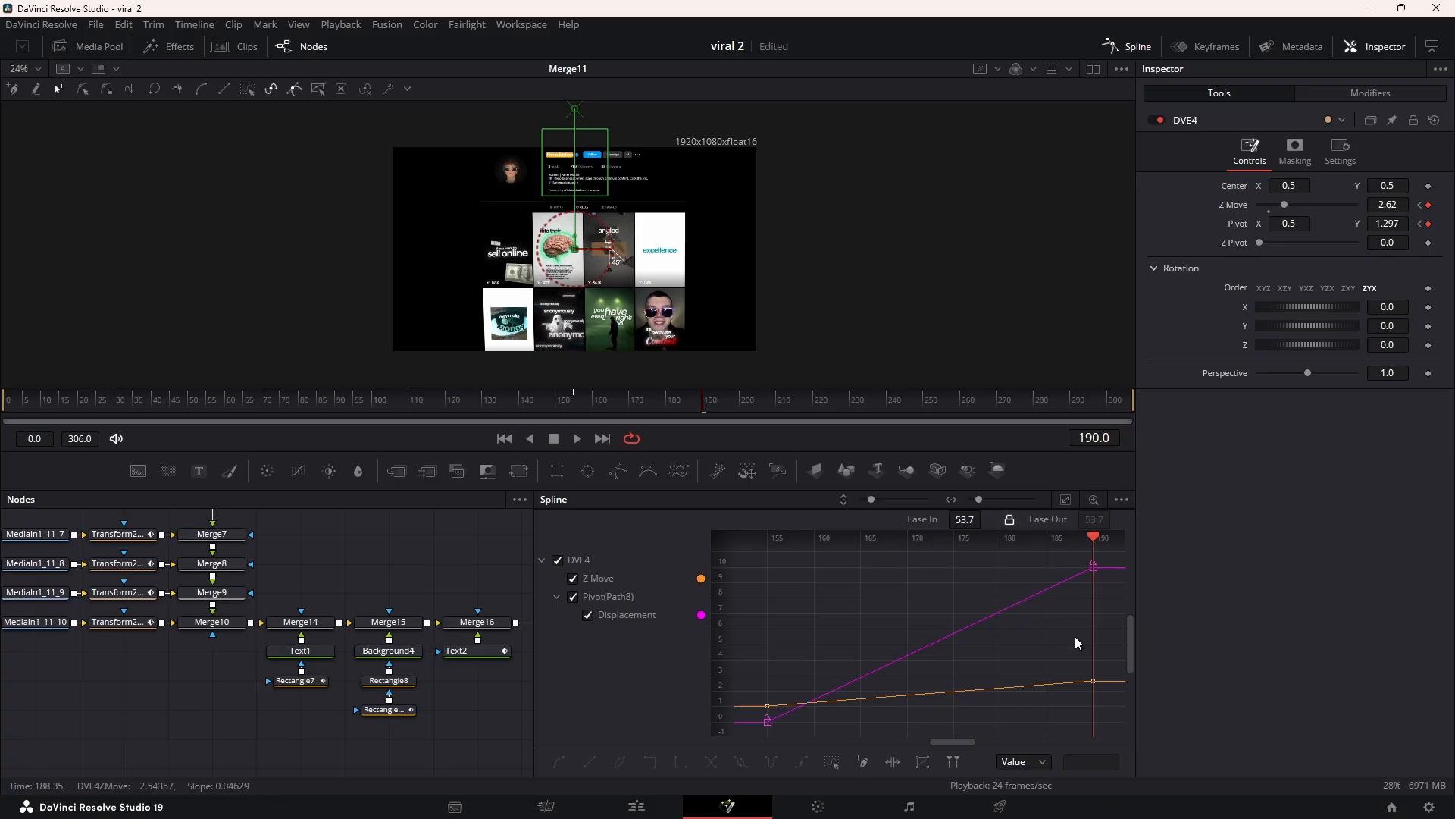
{"action": "key", "text": "ctrl+a"}
{"action": "key", "text": "f"}
{"action": "left_click_drag", "start_coordinate": [965, 520], "coordinate": [1067, 485]}
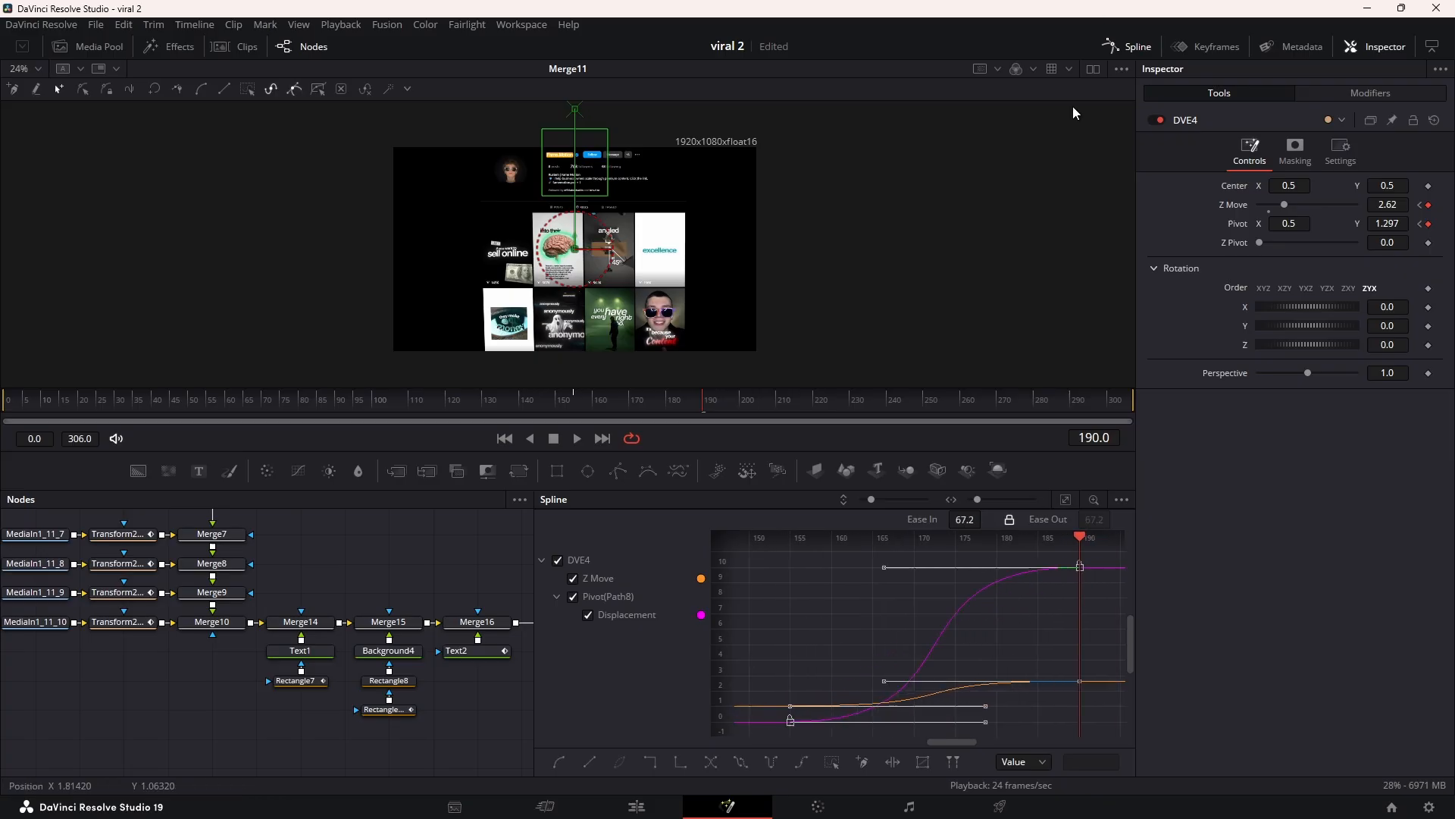
{"action": "left_click", "coordinate": [1113, 50]}
{"action": "left_click_drag", "start_coordinate": [585, 397], "coordinate": [680, 398]}
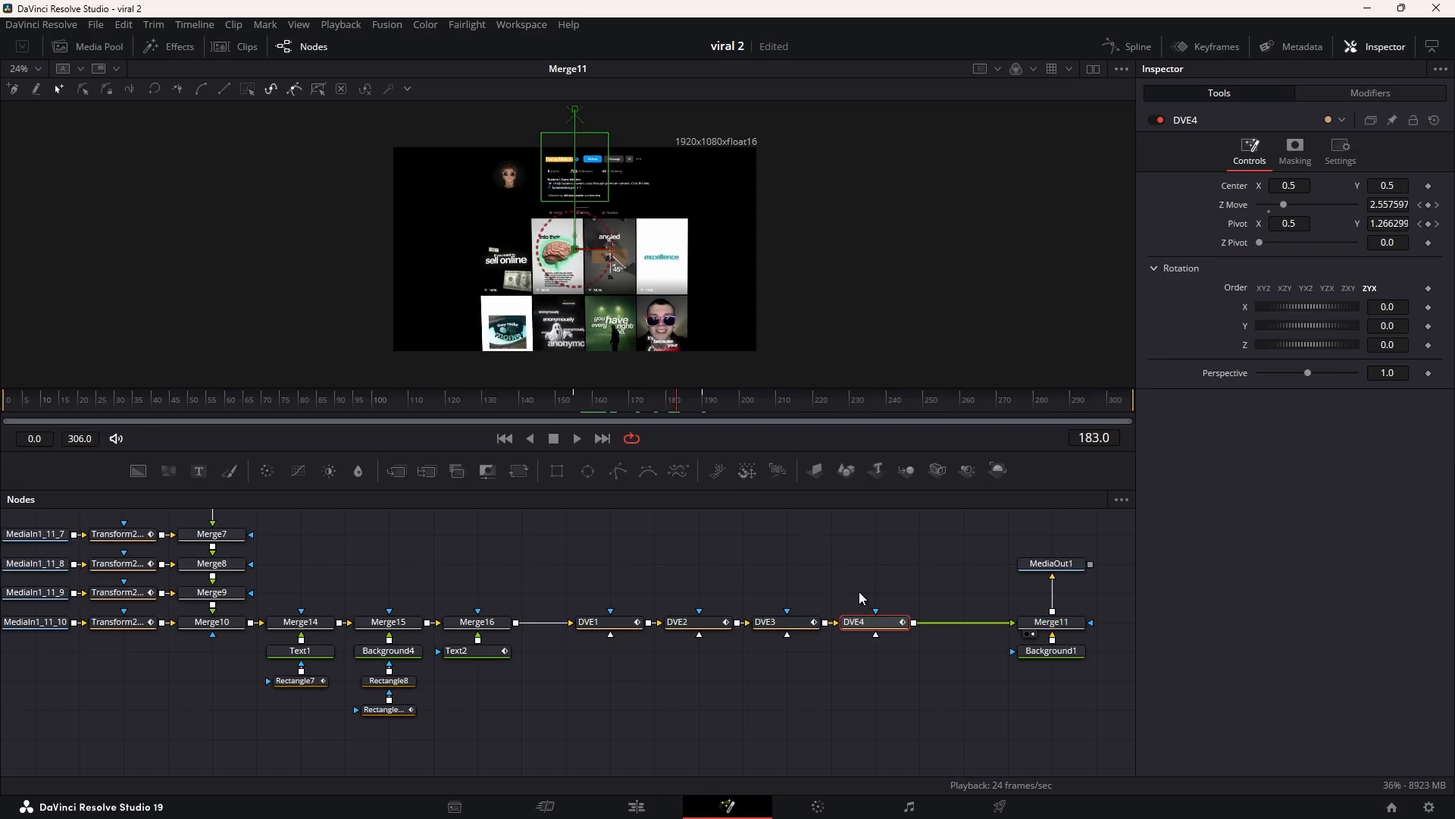
Step: Move MediaOut1, Merge11 and Background1 farther from DVE4 and insert a Transform node after DVE4
{"action": "left_click_drag", "start_coordinate": [857, 591], "coordinate": [641, 580]}
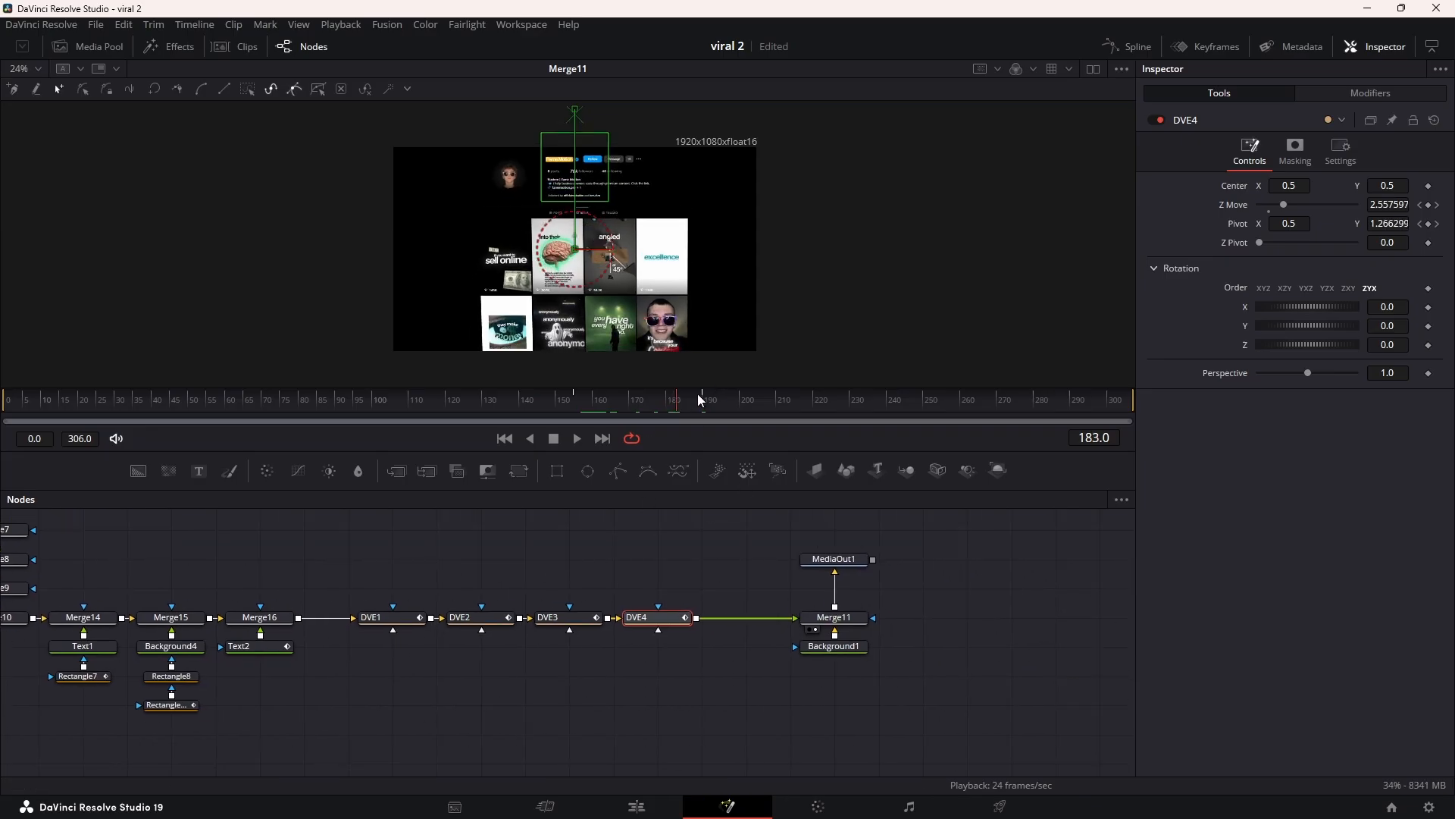
{"action": "left_click_drag", "start_coordinate": [793, 513], "coordinate": [882, 724]}
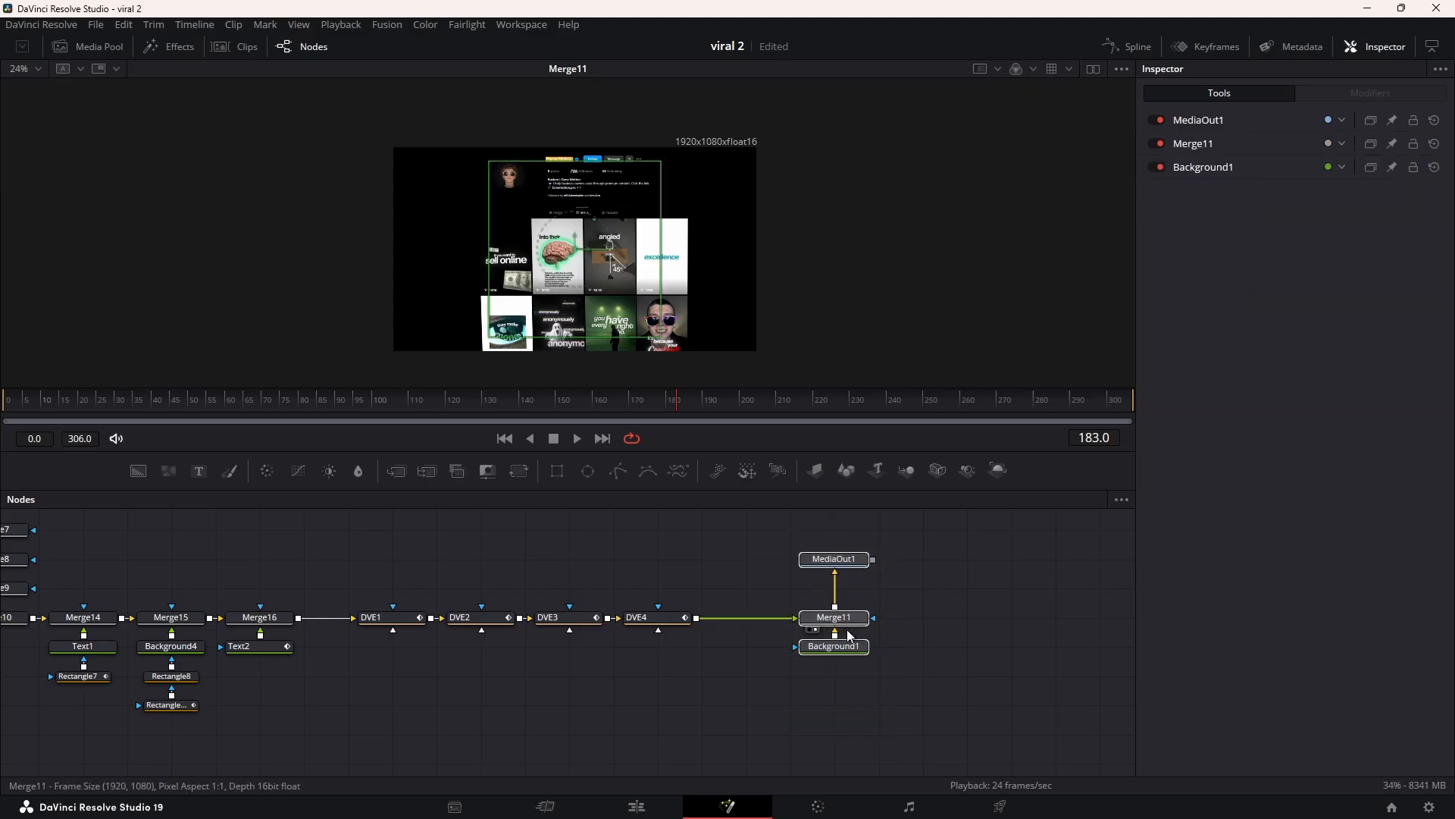
{"action": "left_click_drag", "start_coordinate": [859, 620], "coordinate": [1039, 626]}
{"action": "left_click", "coordinate": [764, 670]}
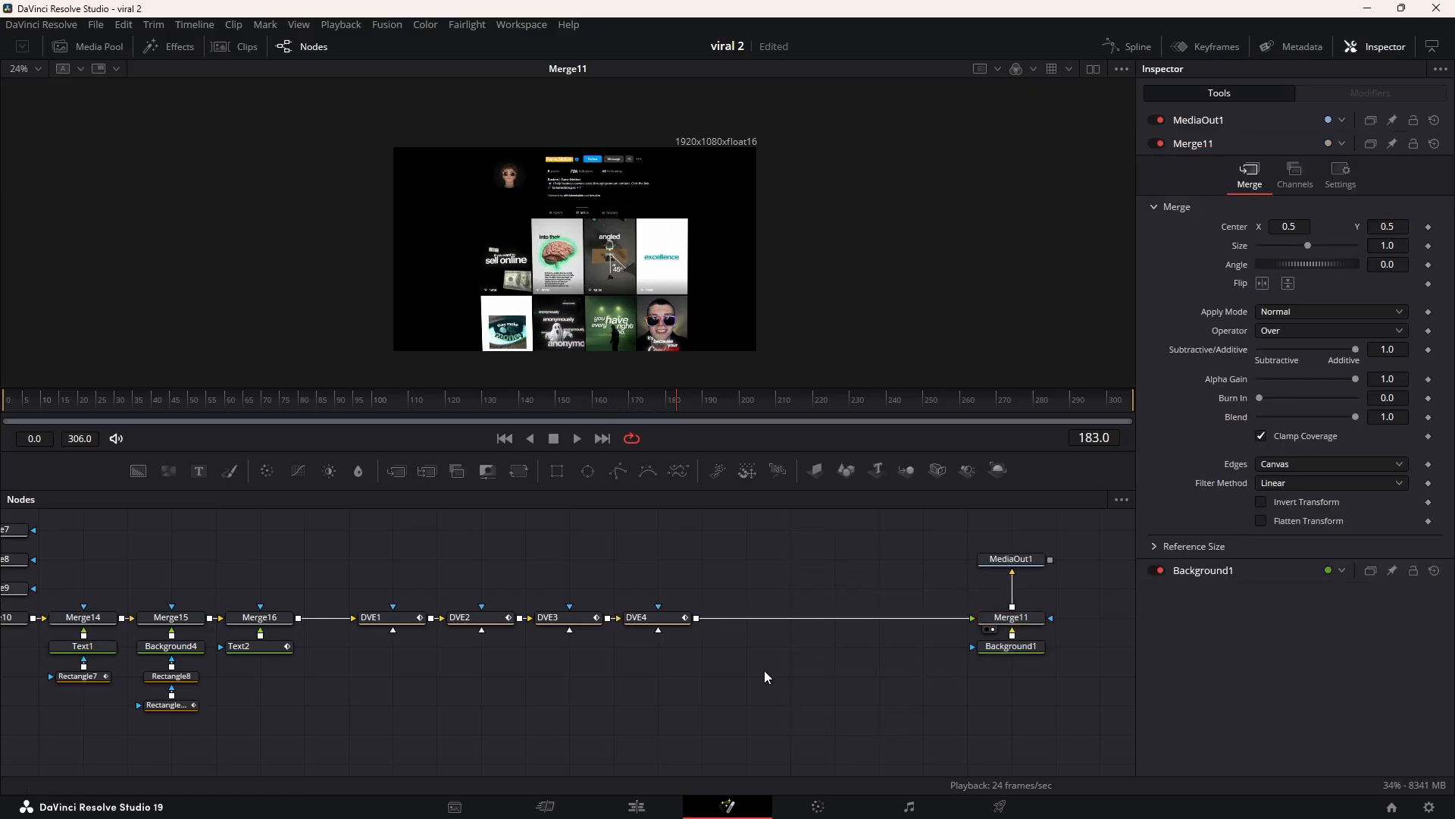
{"action": "left_click", "coordinate": [675, 618]}
{"action": "left_click", "coordinate": [520, 470]}
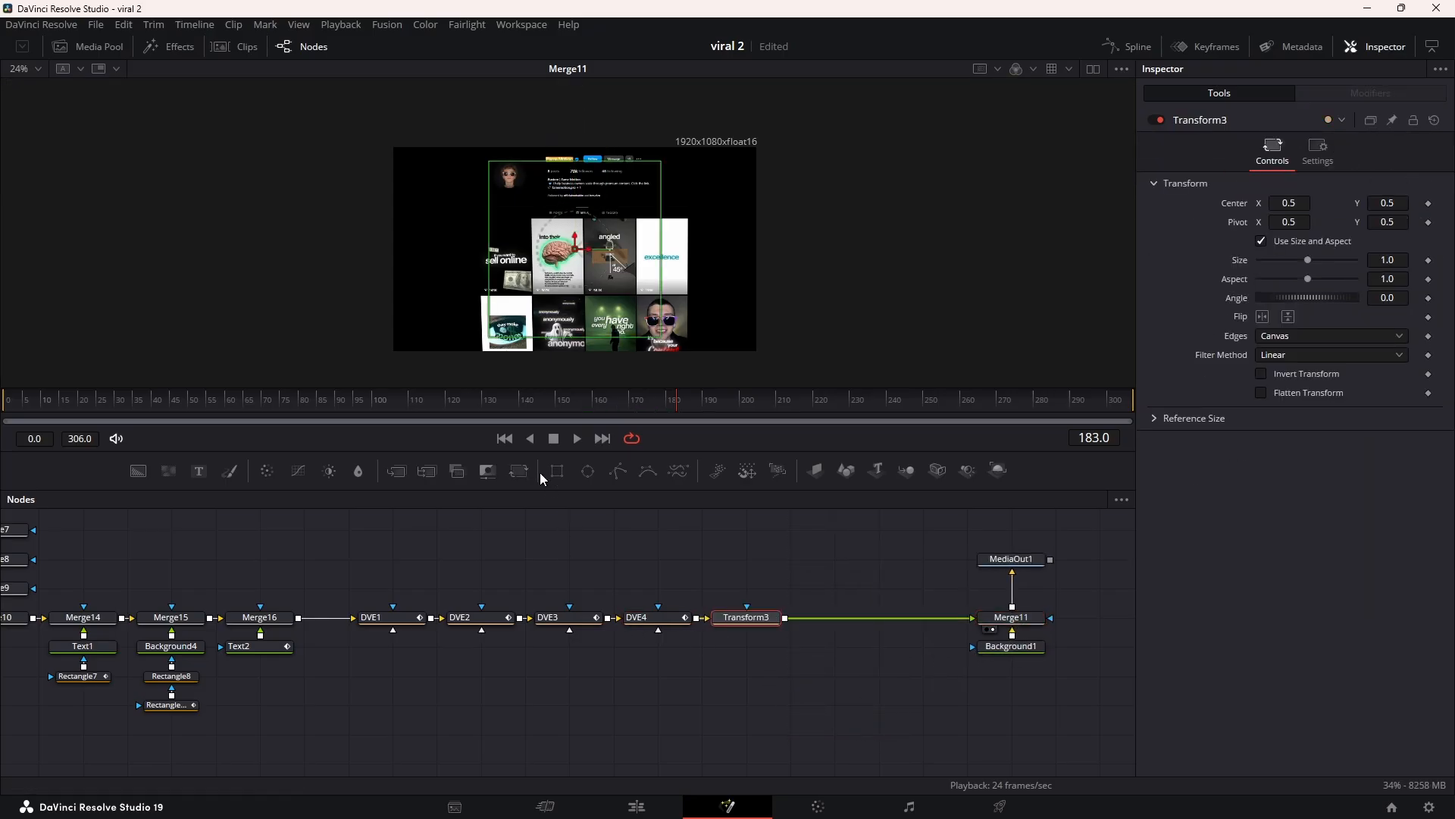
Step: Keyframe Transform3's Angle at 0.0 at frame 183 and 90.0 at frame 210
{"action": "left_click", "coordinate": [1428, 298]}
{"action": "left_click", "coordinate": [685, 405]}
{"action": "left_click_drag", "start_coordinate": [738, 413], "coordinate": [746, 416]}
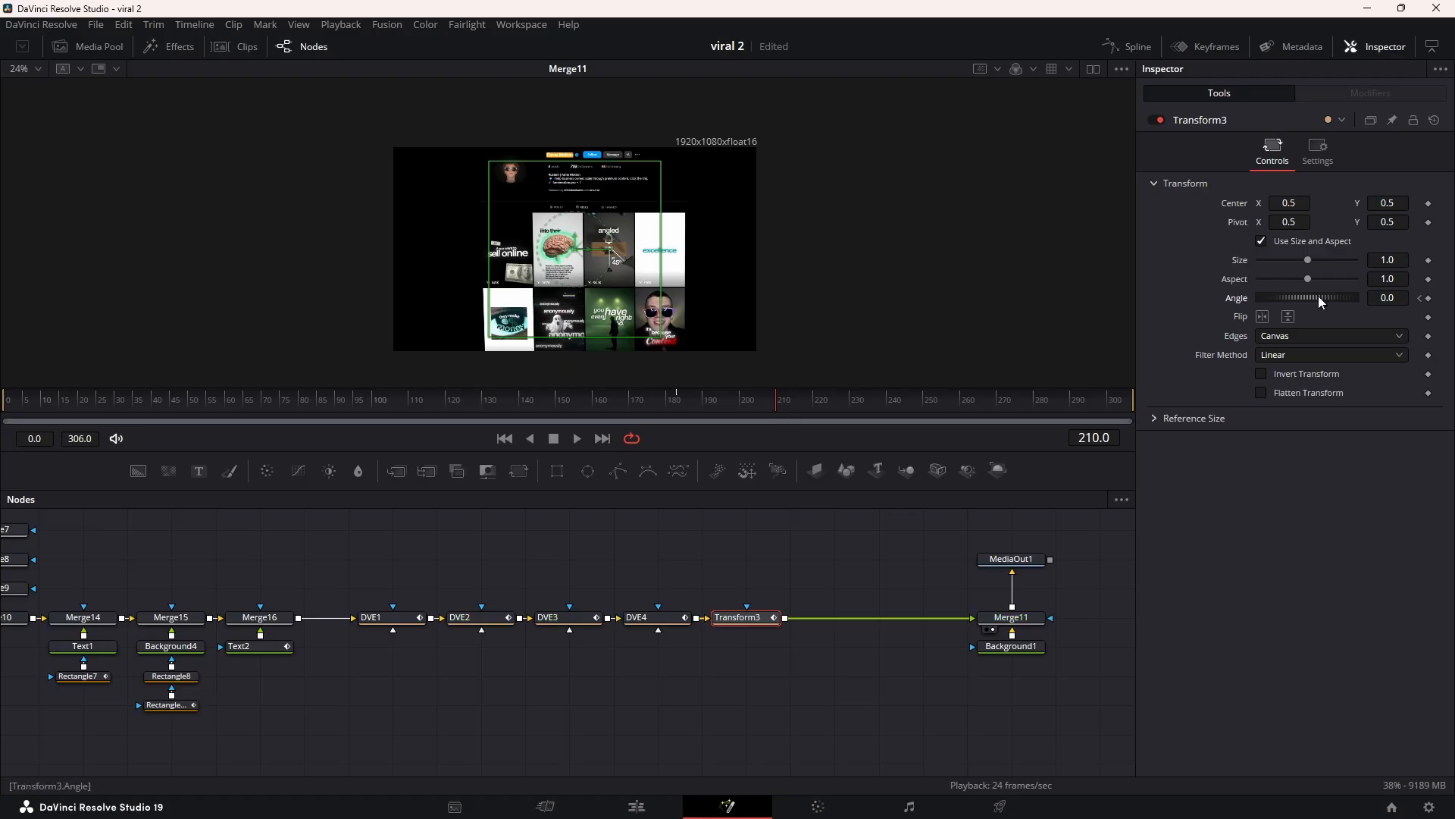
{"action": "left_click_drag", "start_coordinate": [1310, 298], "coordinate": [1325, 297]}
{"action": "double_click", "coordinate": [1391, 298]}
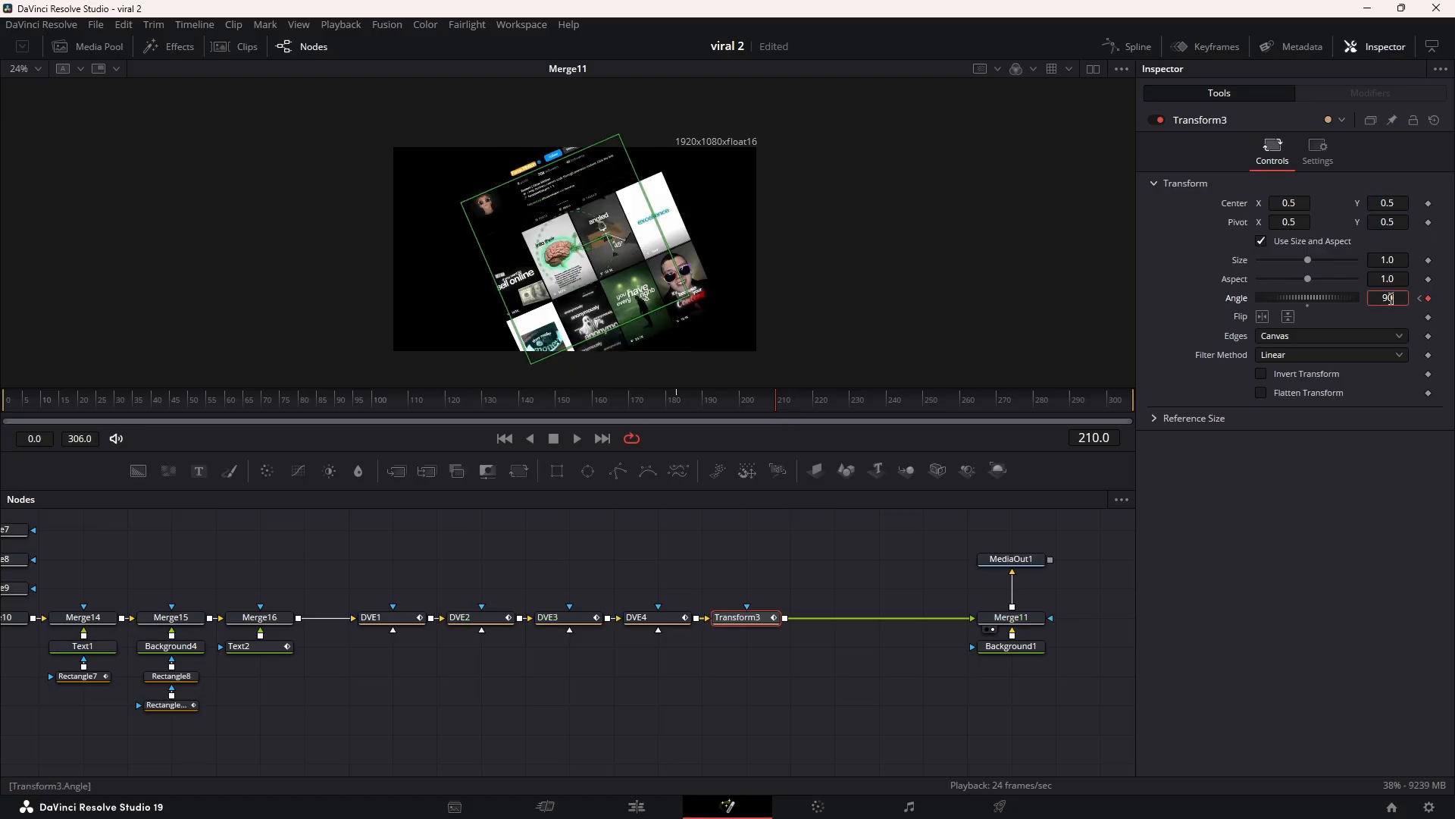
{"action": "key", "text": "Return"}
Step: Smooth Transform3's Angle curve in the spline graph and set its ease to 70.2
{"action": "left_click", "coordinate": [1128, 47]}
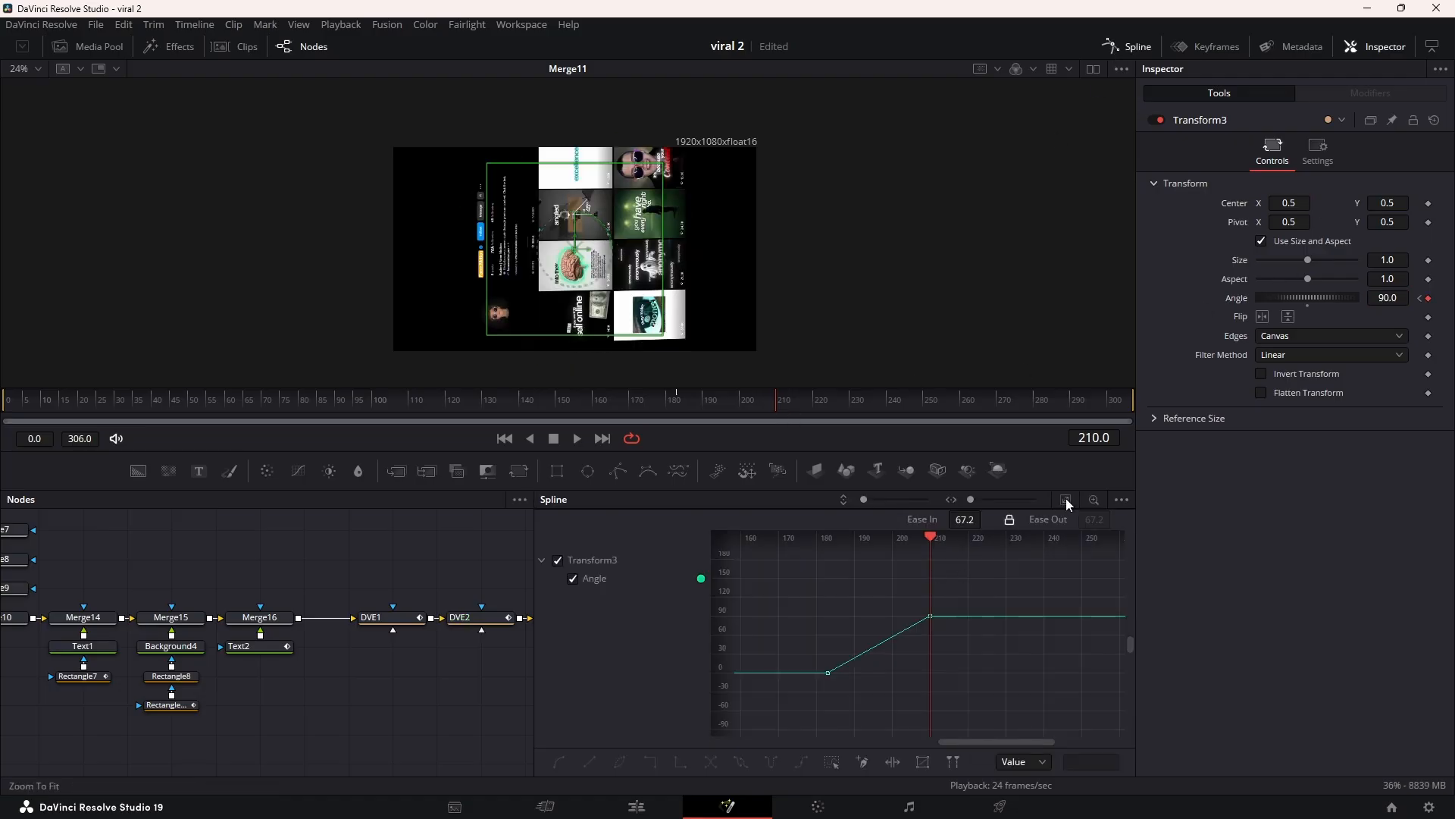
{"action": "left_click", "coordinate": [1065, 498]}
{"action": "key", "text": "ctrl+a"}
{"action": "key", "text": "shift+s"}
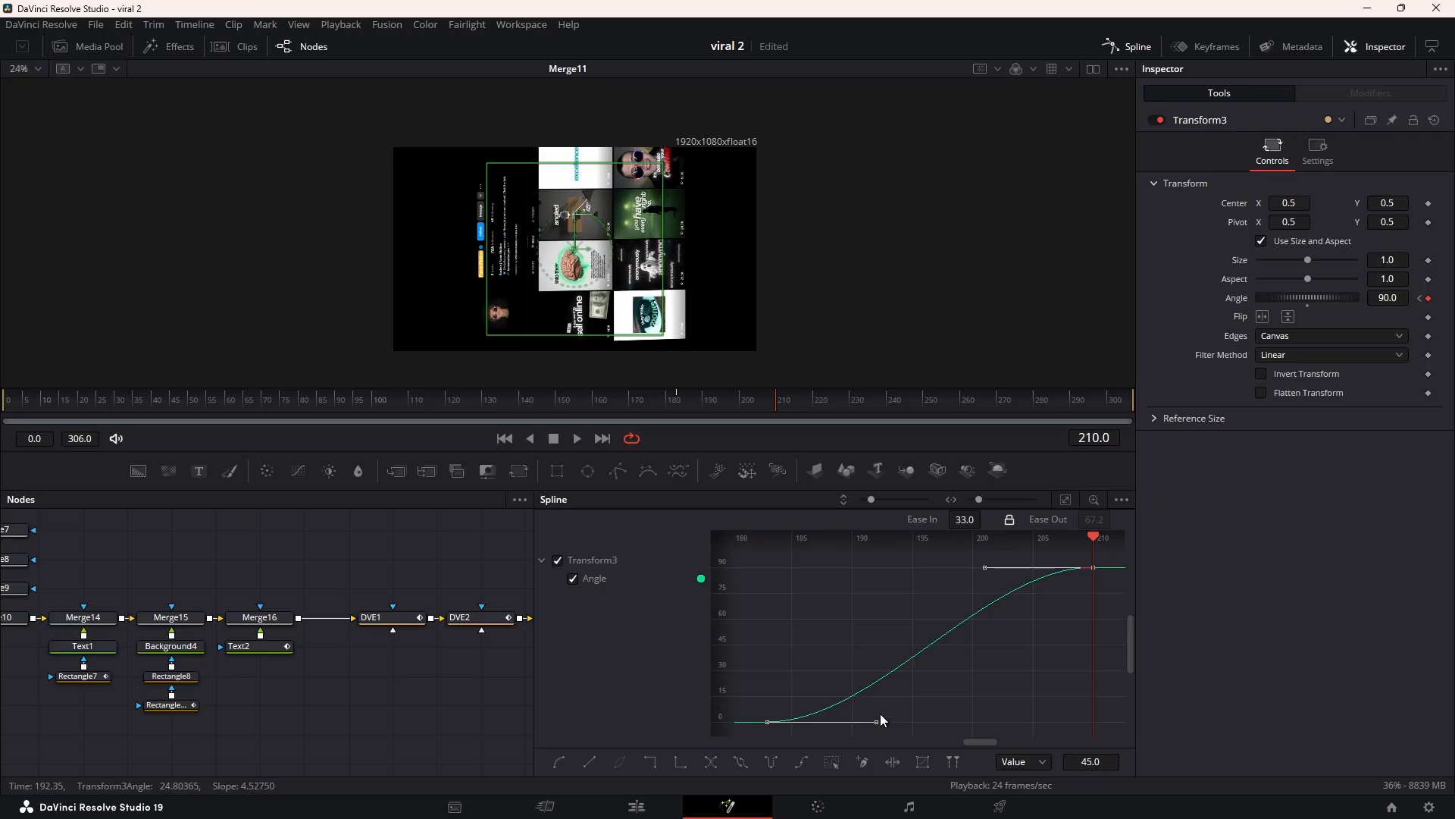
{"action": "left_click_drag", "start_coordinate": [962, 520], "coordinate": [1145, 91]}
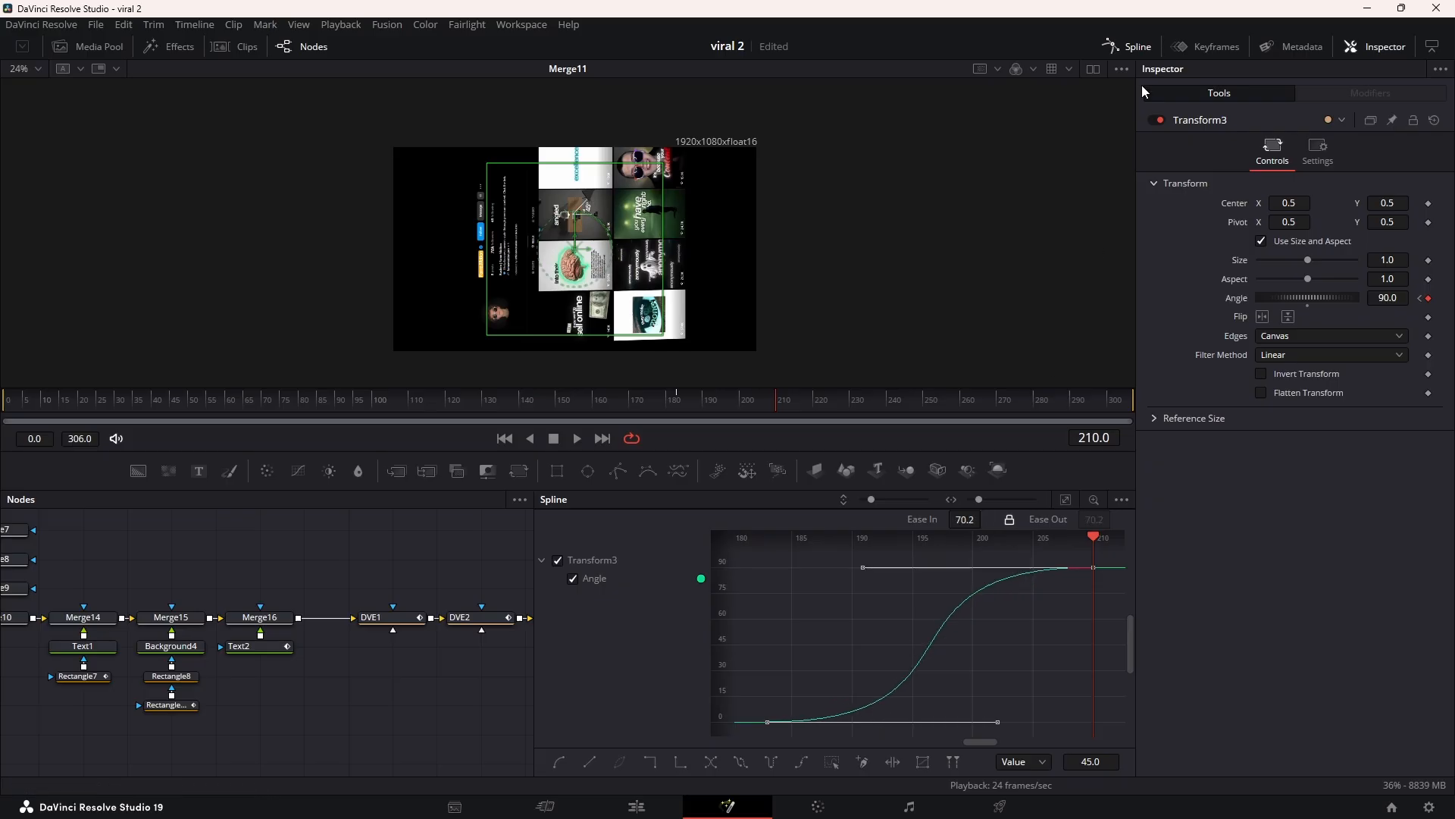
Step: At frame 183, add a Background node and merge it over the profile between DVE4 and Transform3
{"action": "left_click", "coordinate": [1125, 50]}
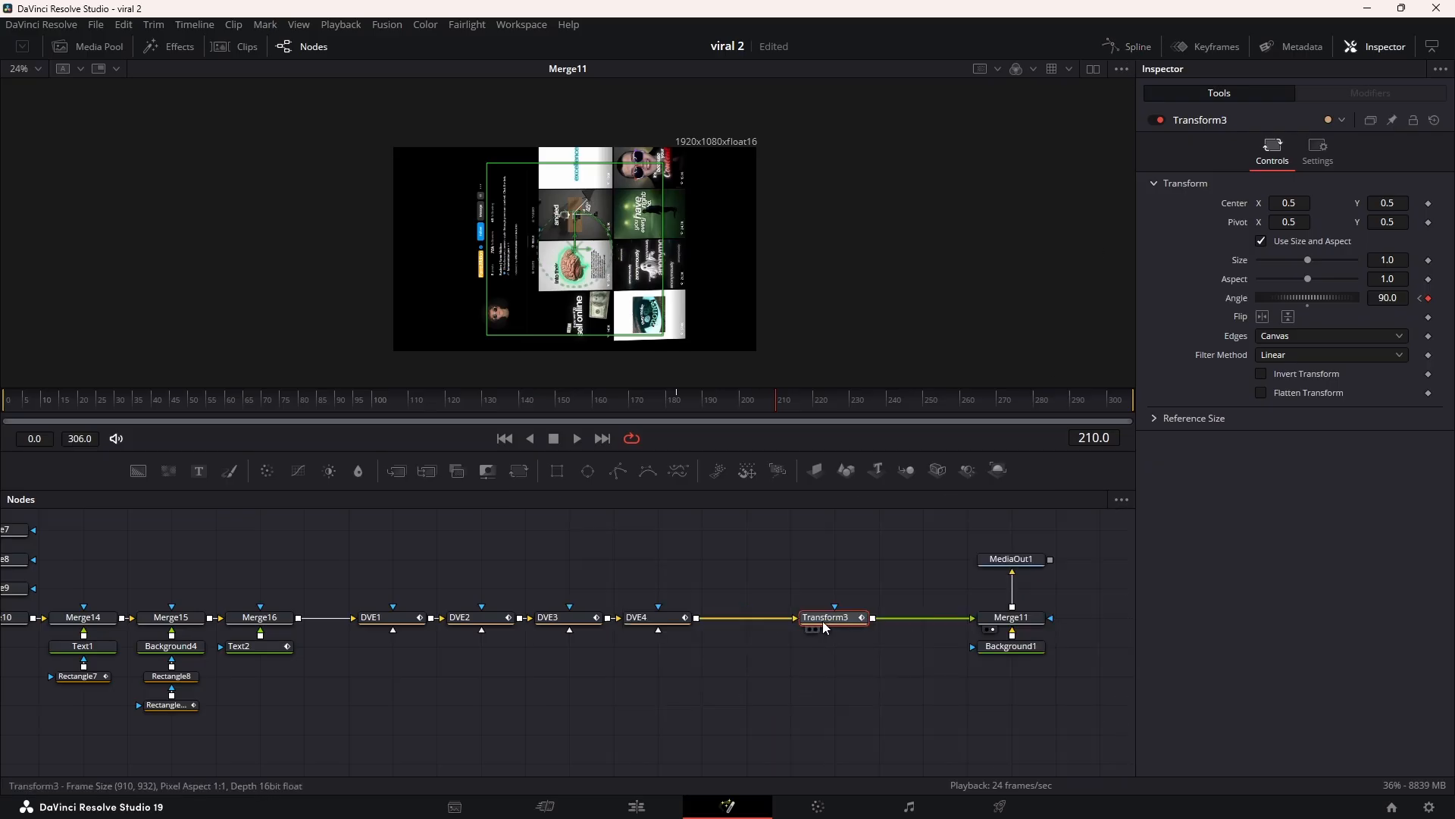
{"action": "left_click", "coordinate": [680, 407]}
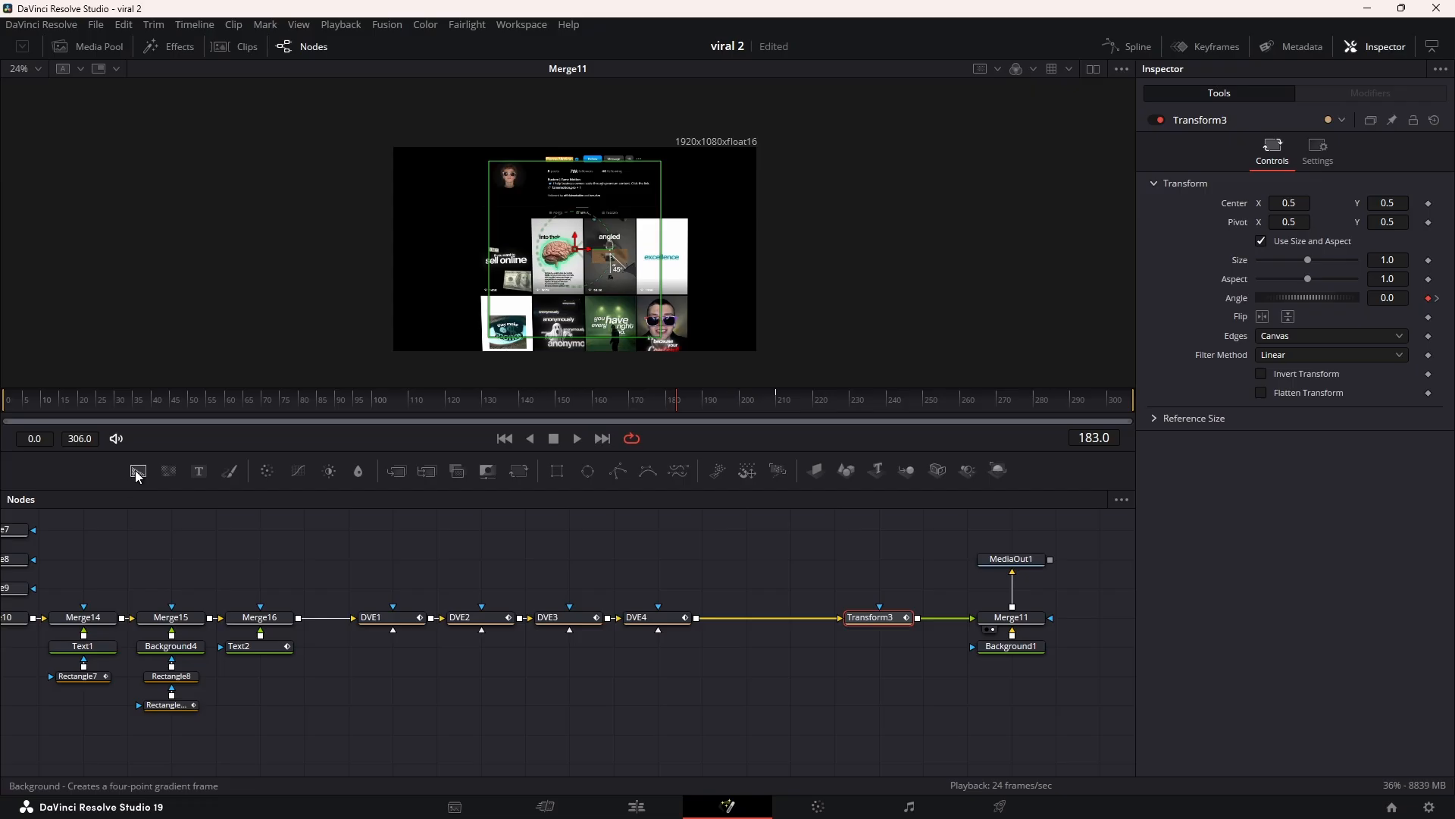
{"action": "left_click_drag", "start_coordinate": [137, 475], "coordinate": [682, 532]}
{"action": "left_click_drag", "start_coordinate": [735, 590], "coordinate": [695, 618]}
{"action": "left_click", "coordinate": [748, 592]}
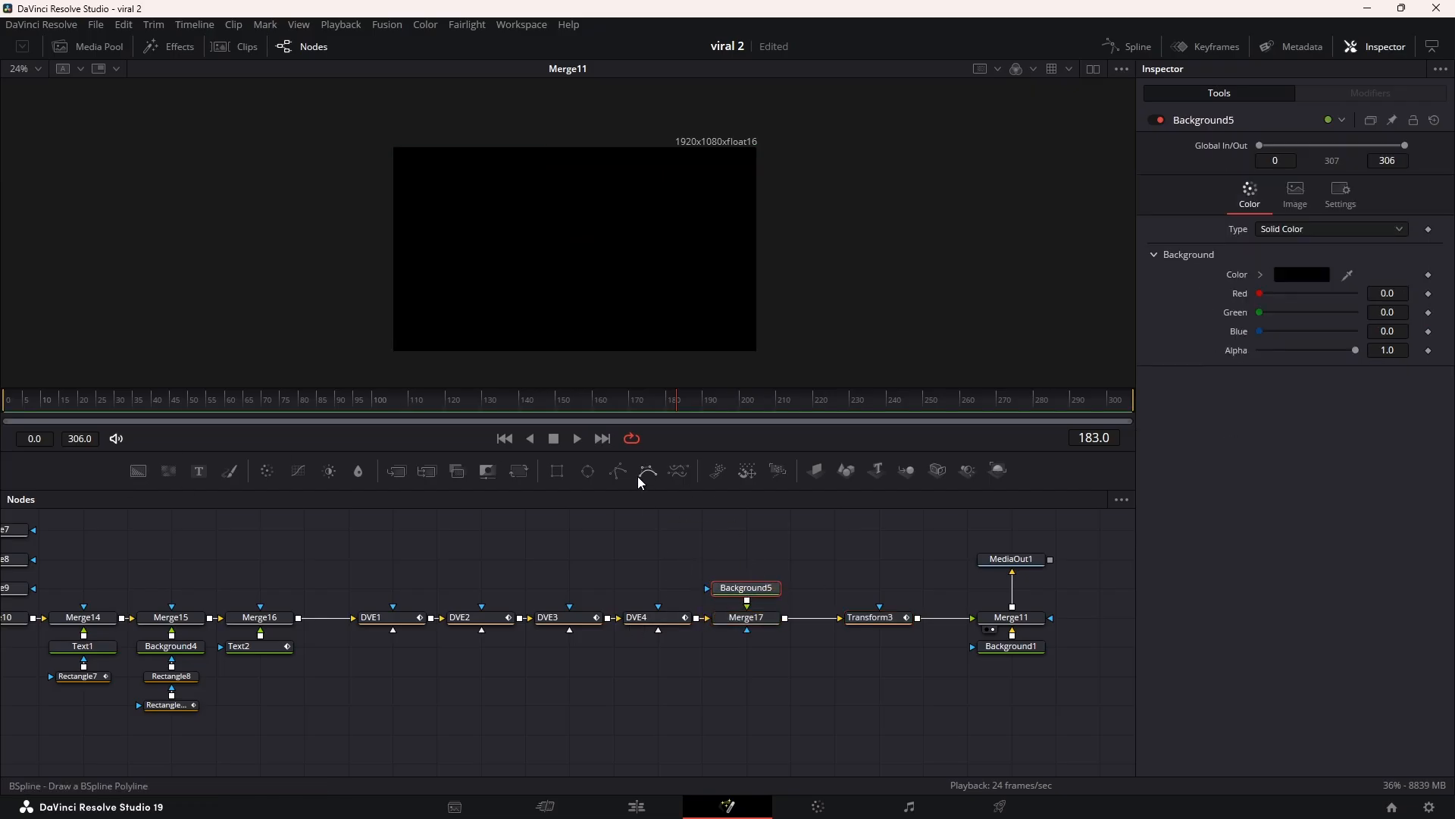
Step: Mask Background5 with a Rectangle 0.732 wide, keyframing its Height from 0.0 at frame 183 to 1.953 at frame 210
{"action": "left_click_drag", "start_coordinate": [561, 468], "coordinate": [748, 578]}
{"action": "left_click_drag", "start_coordinate": [558, 200], "coordinate": [558, 129]}
{"action": "left_click_drag", "start_coordinate": [489, 206], "coordinate": [577, 210]}
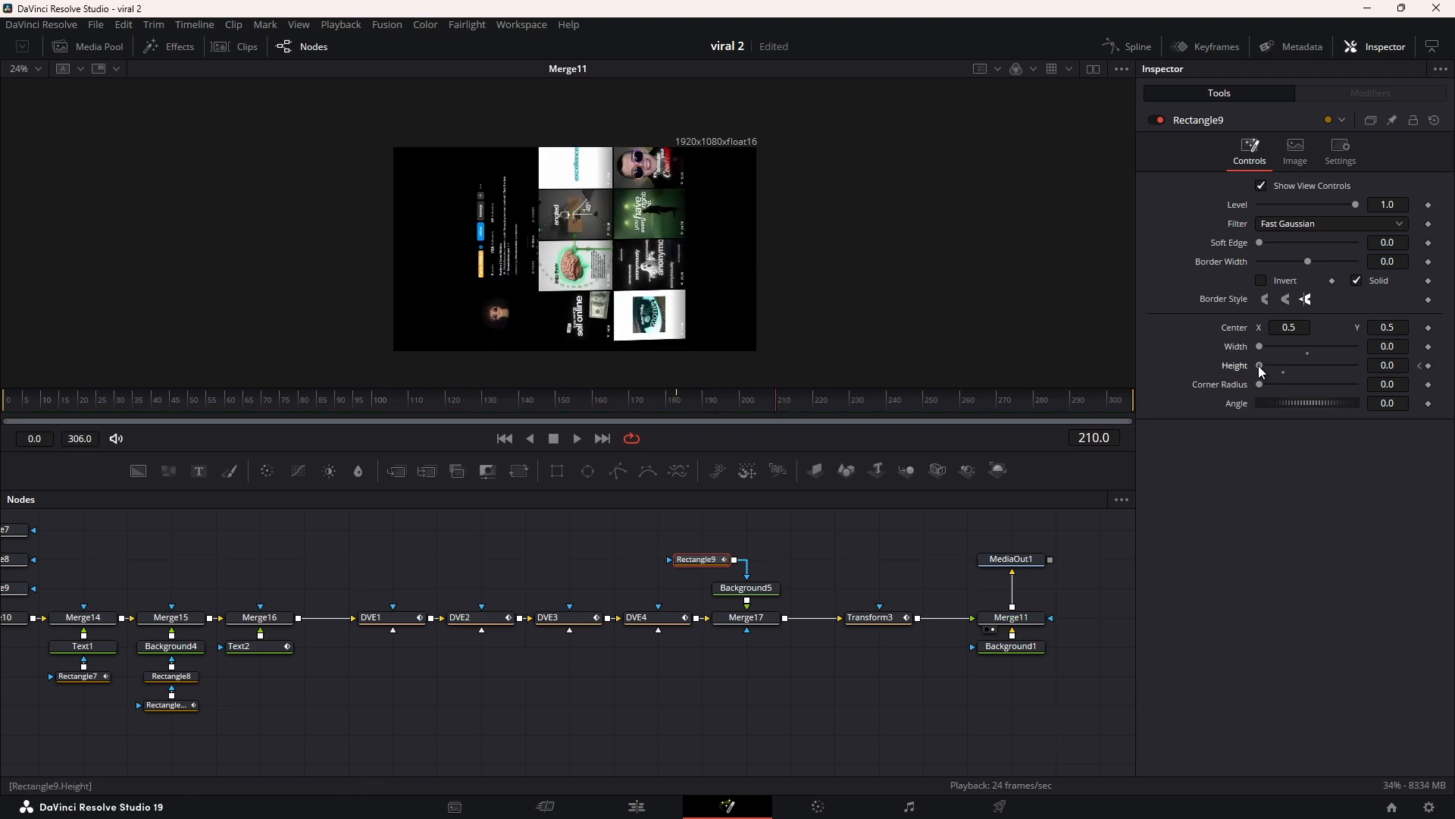
{"action": "left_click_drag", "start_coordinate": [1258, 366], "coordinate": [1354, 367]}
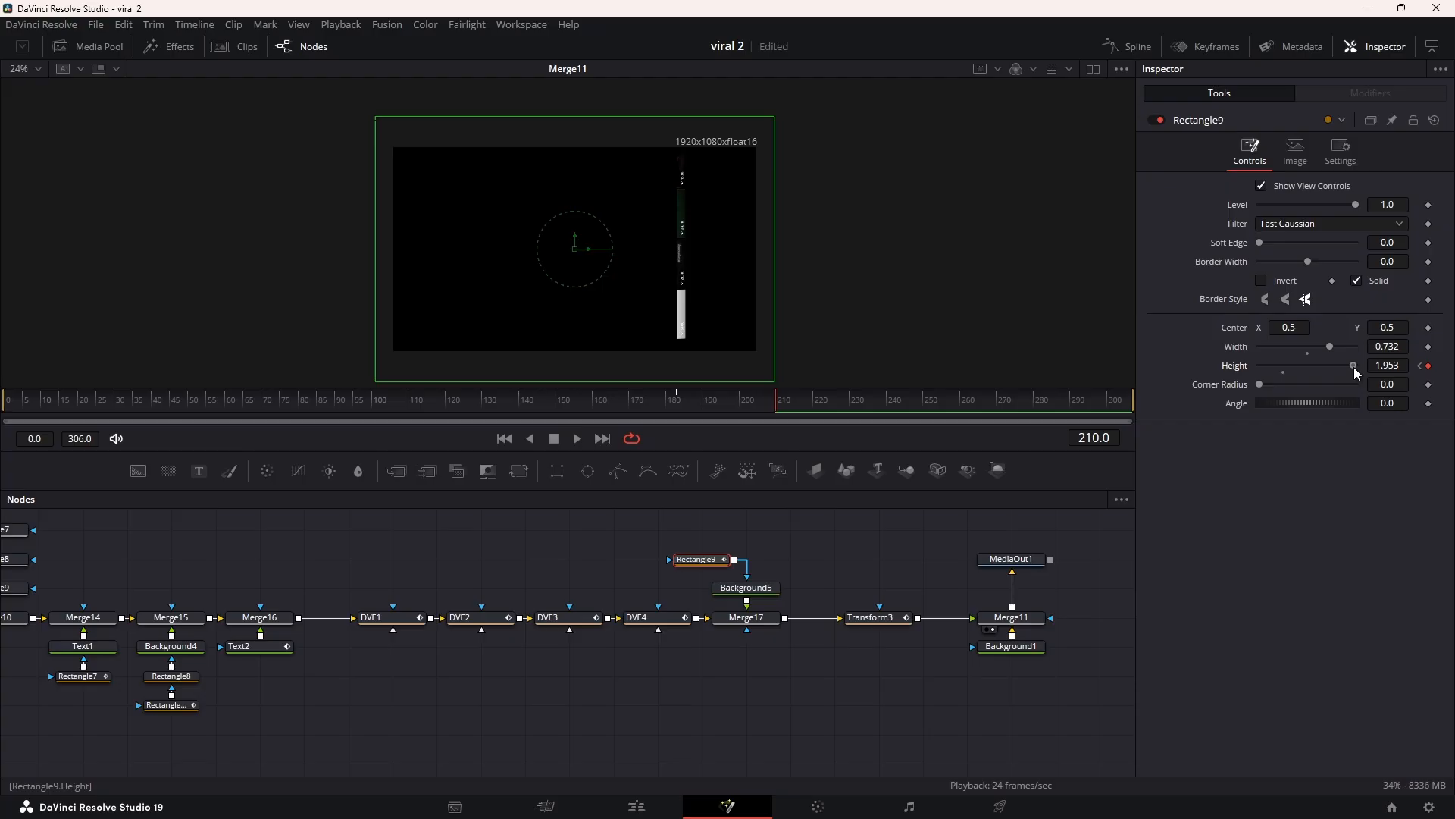
{"action": "key", "text": "Left"}
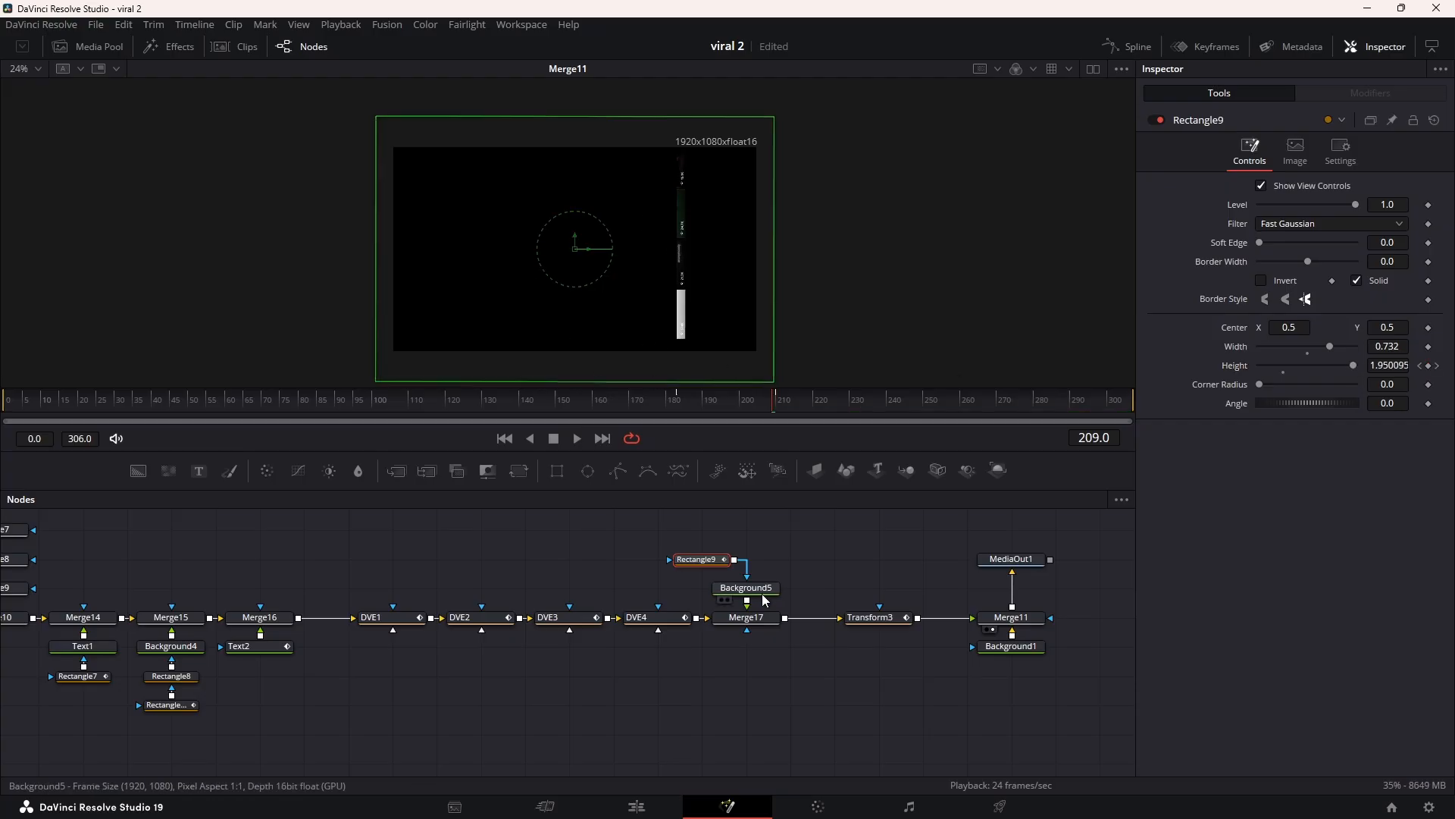
Step: Turn off Background5's Auto Resolution, set its image height to 2130, and scrub through the wipe to frame 210
{"action": "left_click", "coordinate": [760, 590]}
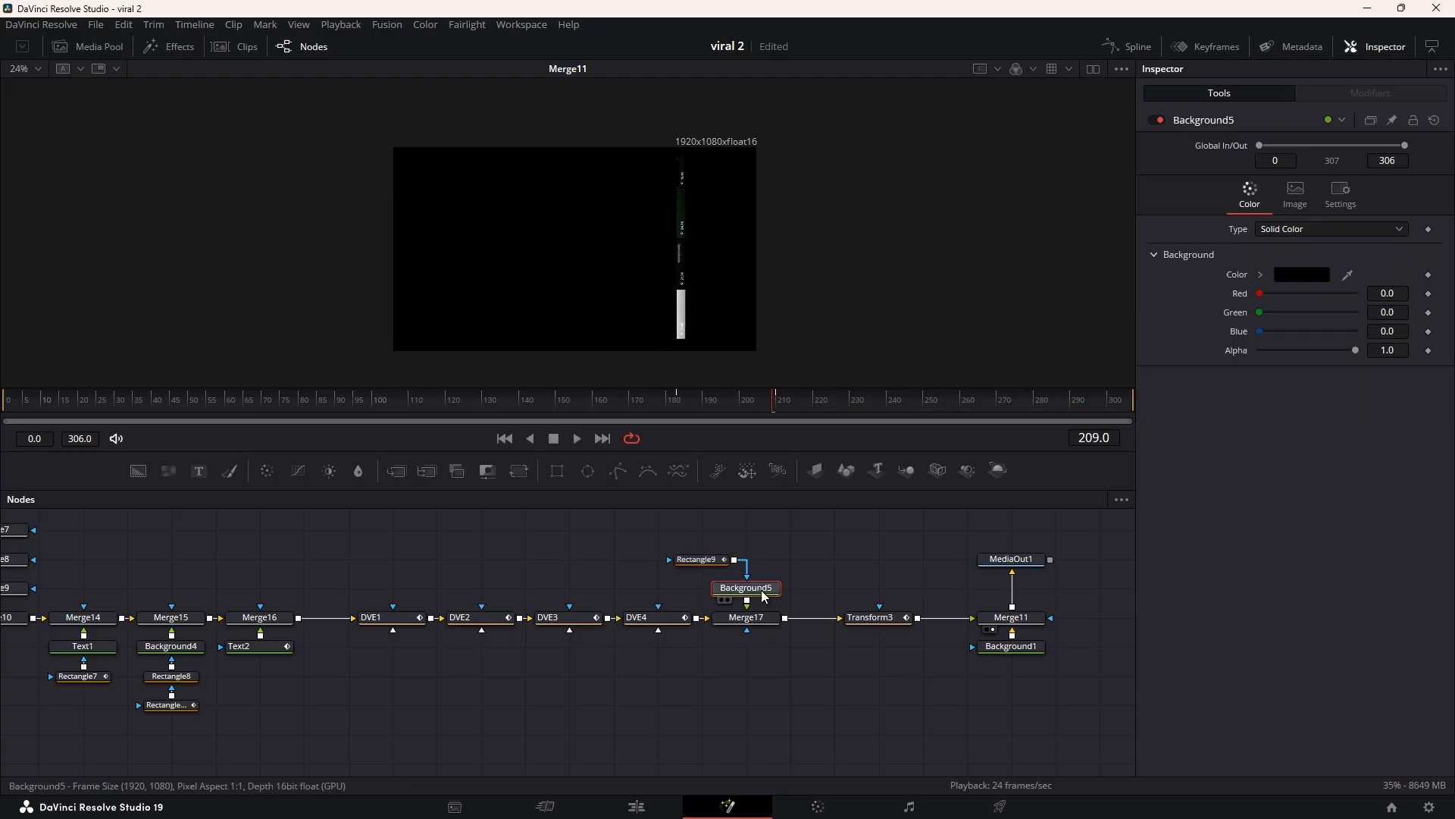
{"action": "left_click", "coordinate": [1298, 198]}
{"action": "left_click", "coordinate": [1260, 332]}
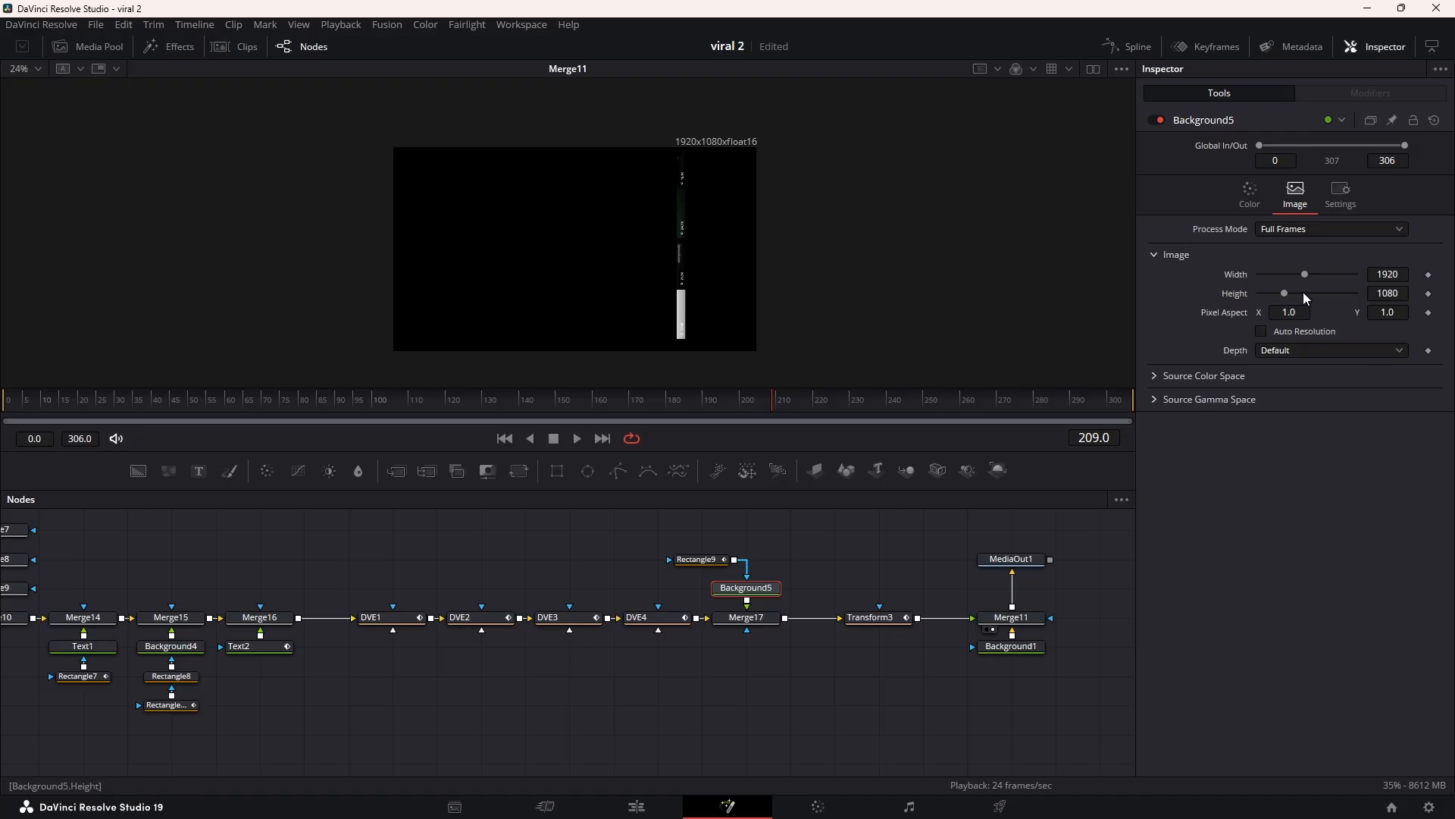
{"action": "left_click_drag", "start_coordinate": [1284, 293], "coordinate": [1307, 294]}
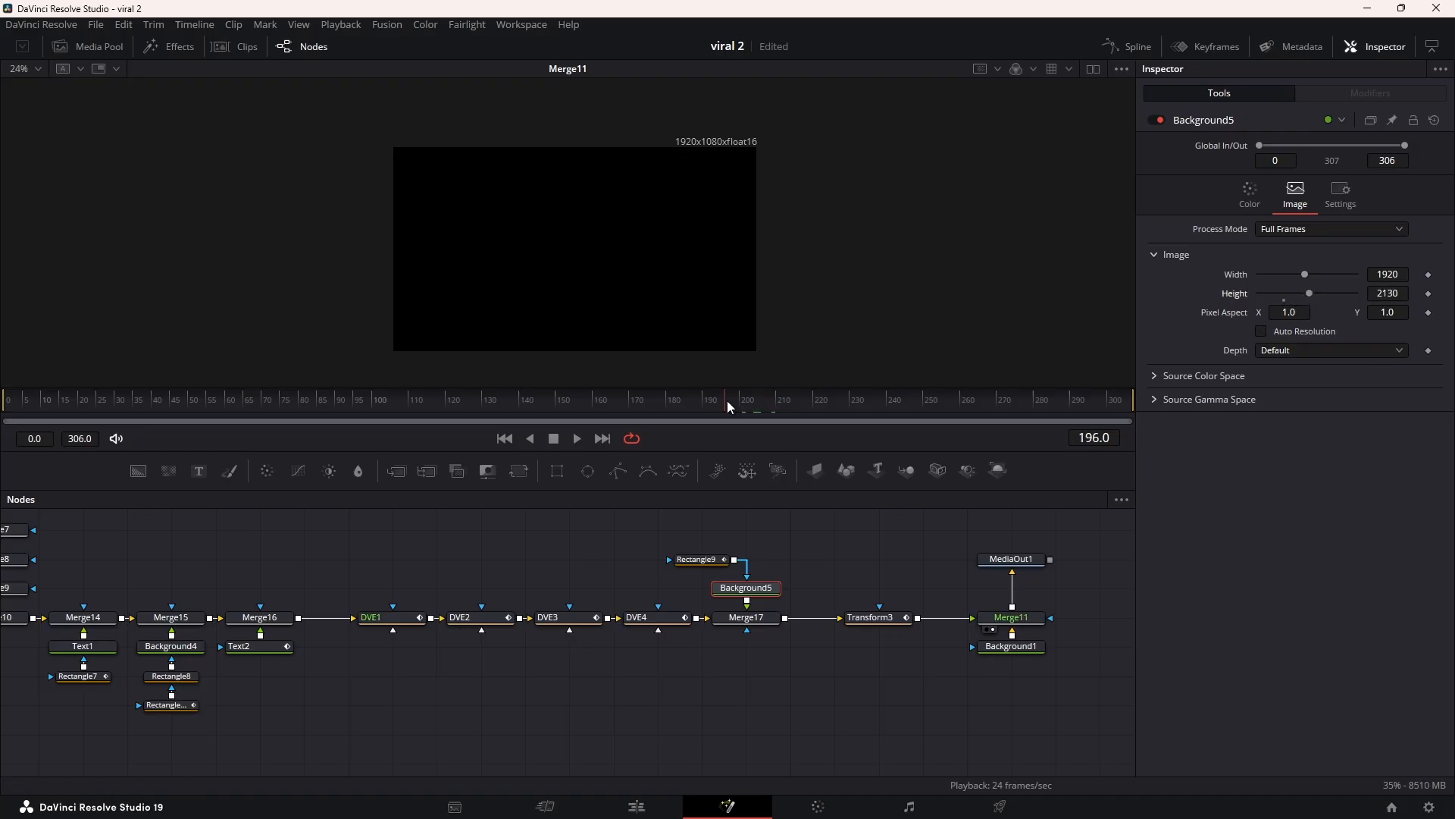
{"action": "left_click_drag", "start_coordinate": [672, 401], "coordinate": [776, 402]}
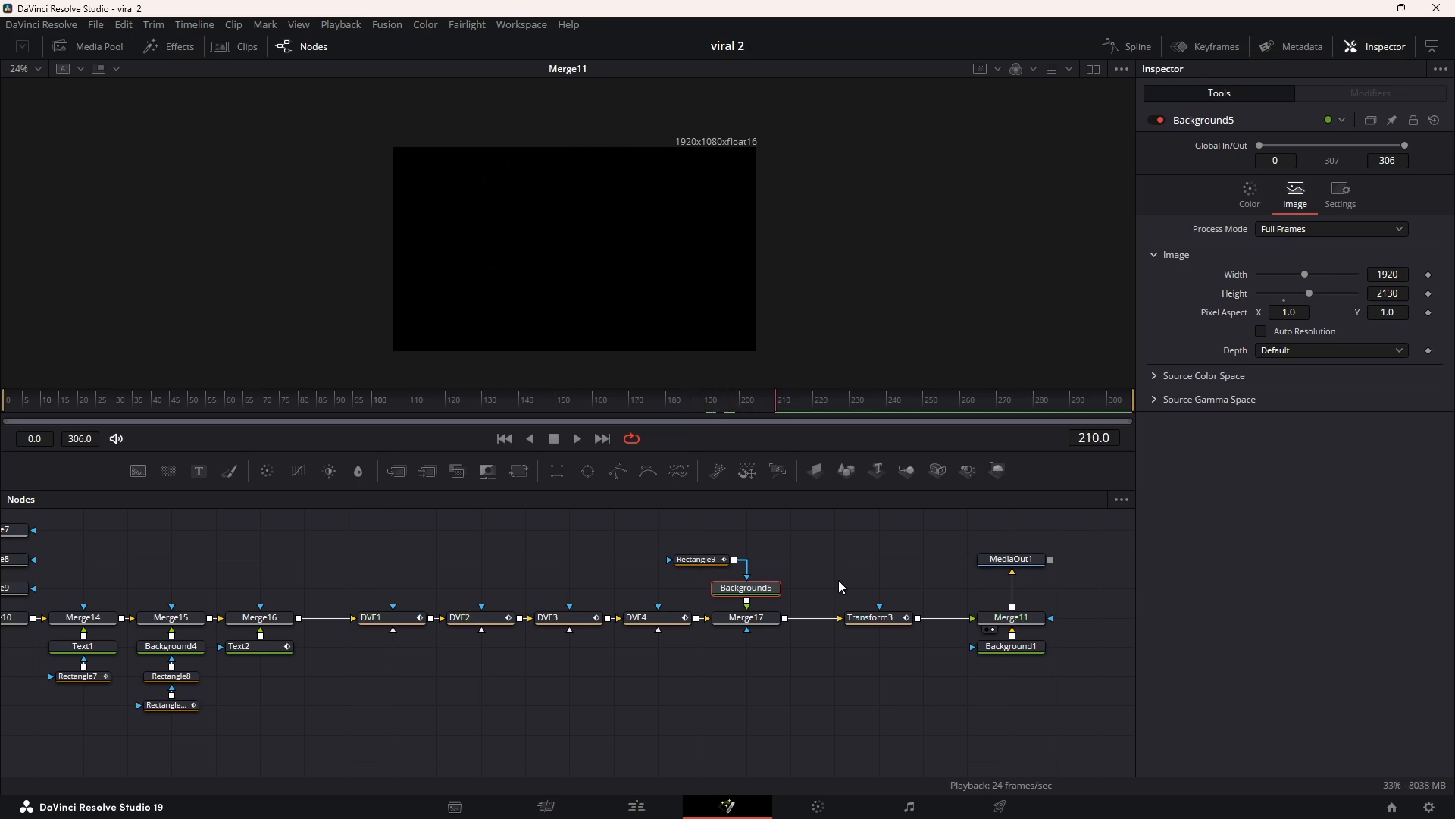
Step: Align Rectangle9 above Background5 and merge a new Text node into the chain between Merge17 and Transform3
{"action": "left_click_drag", "start_coordinate": [696, 560], "coordinate": [741, 559]}
{"action": "left_click_drag", "start_coordinate": [821, 676], "coordinate": [624, 676]}
{"action": "left_click", "coordinate": [721, 623]}
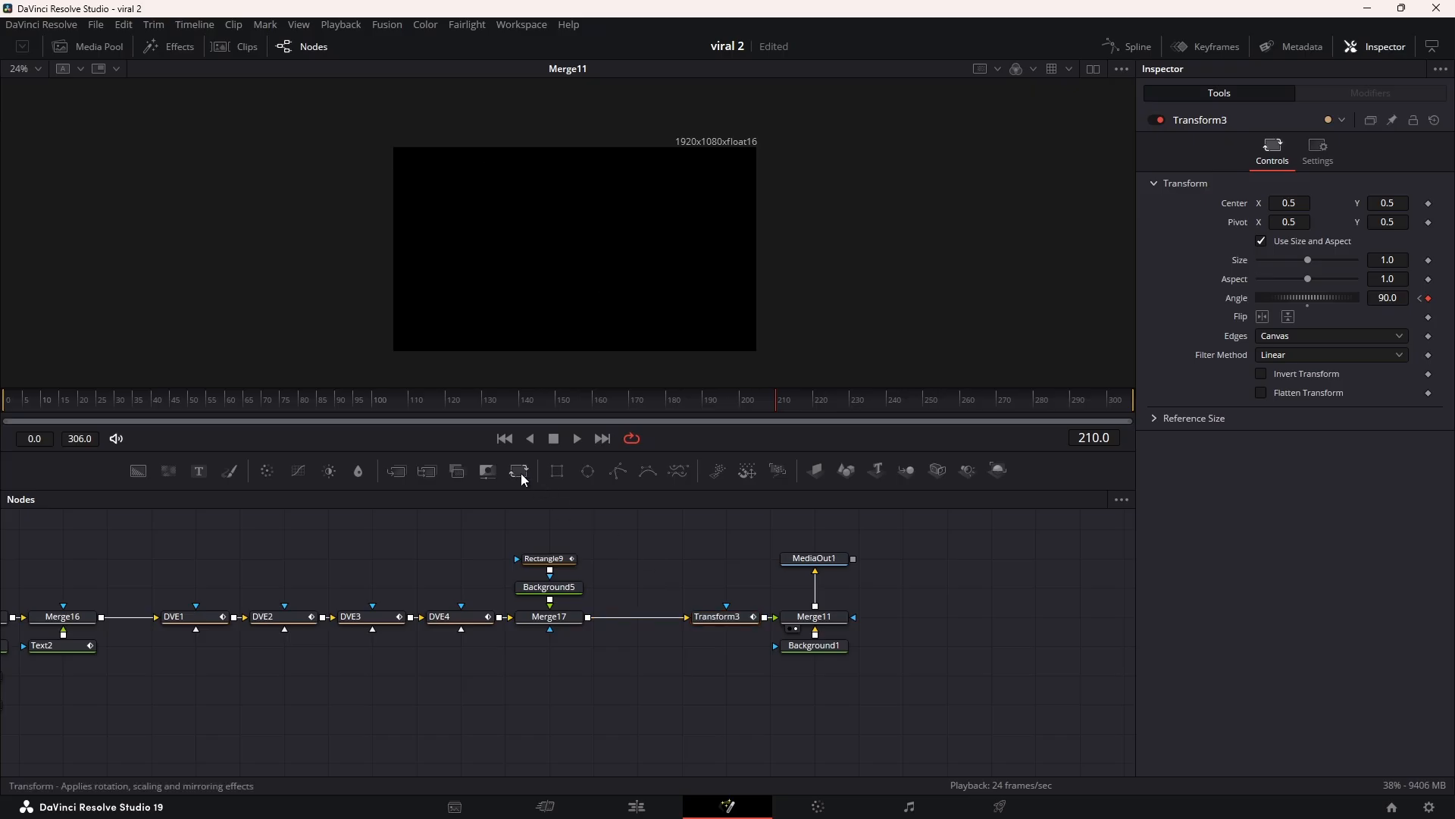
{"action": "left_click_drag", "start_coordinate": [199, 471], "coordinate": [589, 616]}
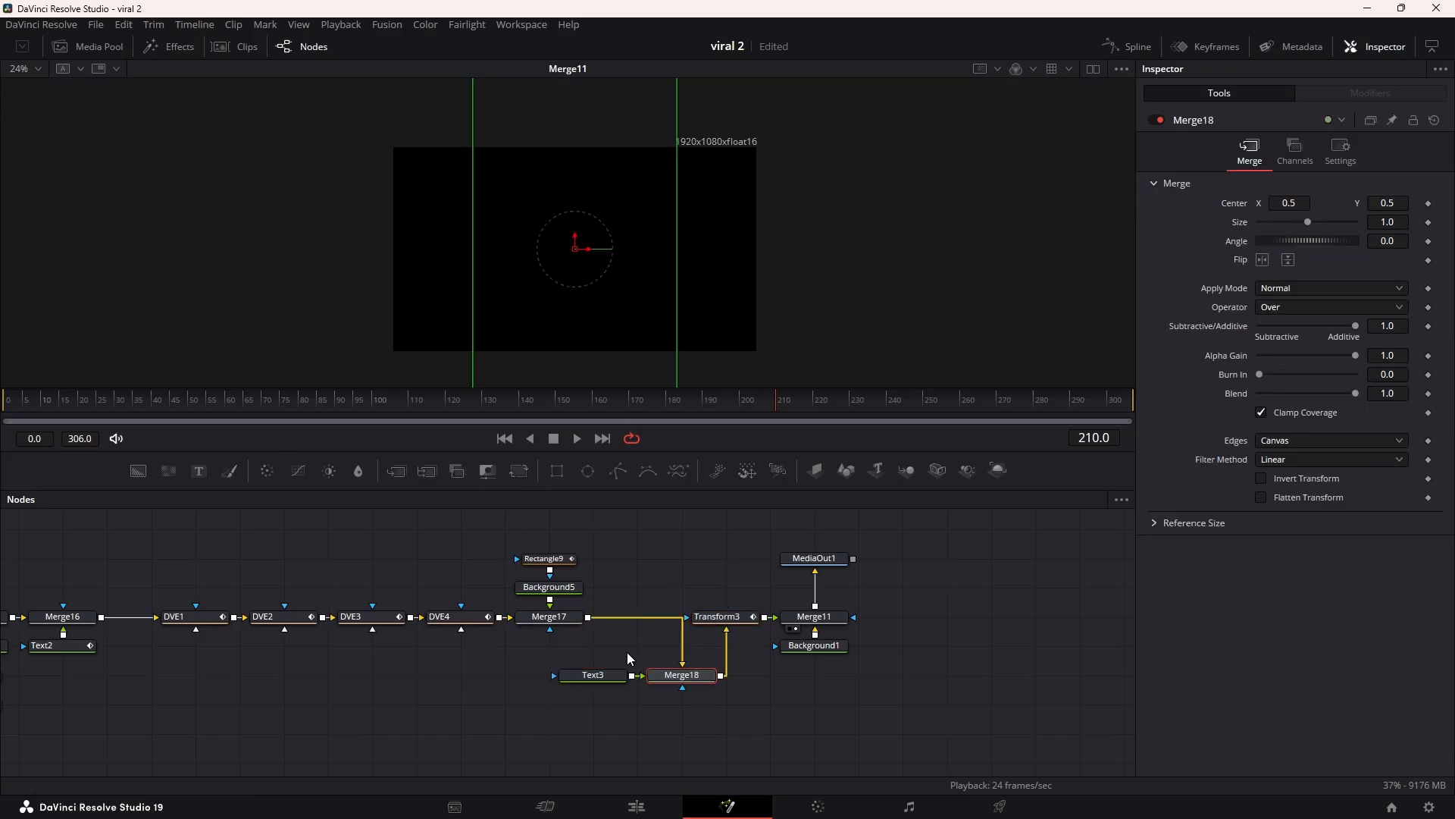
{"action": "left_click_drag", "start_coordinate": [703, 680], "coordinate": [658, 620]}
{"action": "left_click_drag", "start_coordinate": [602, 677], "coordinate": [647, 674]}
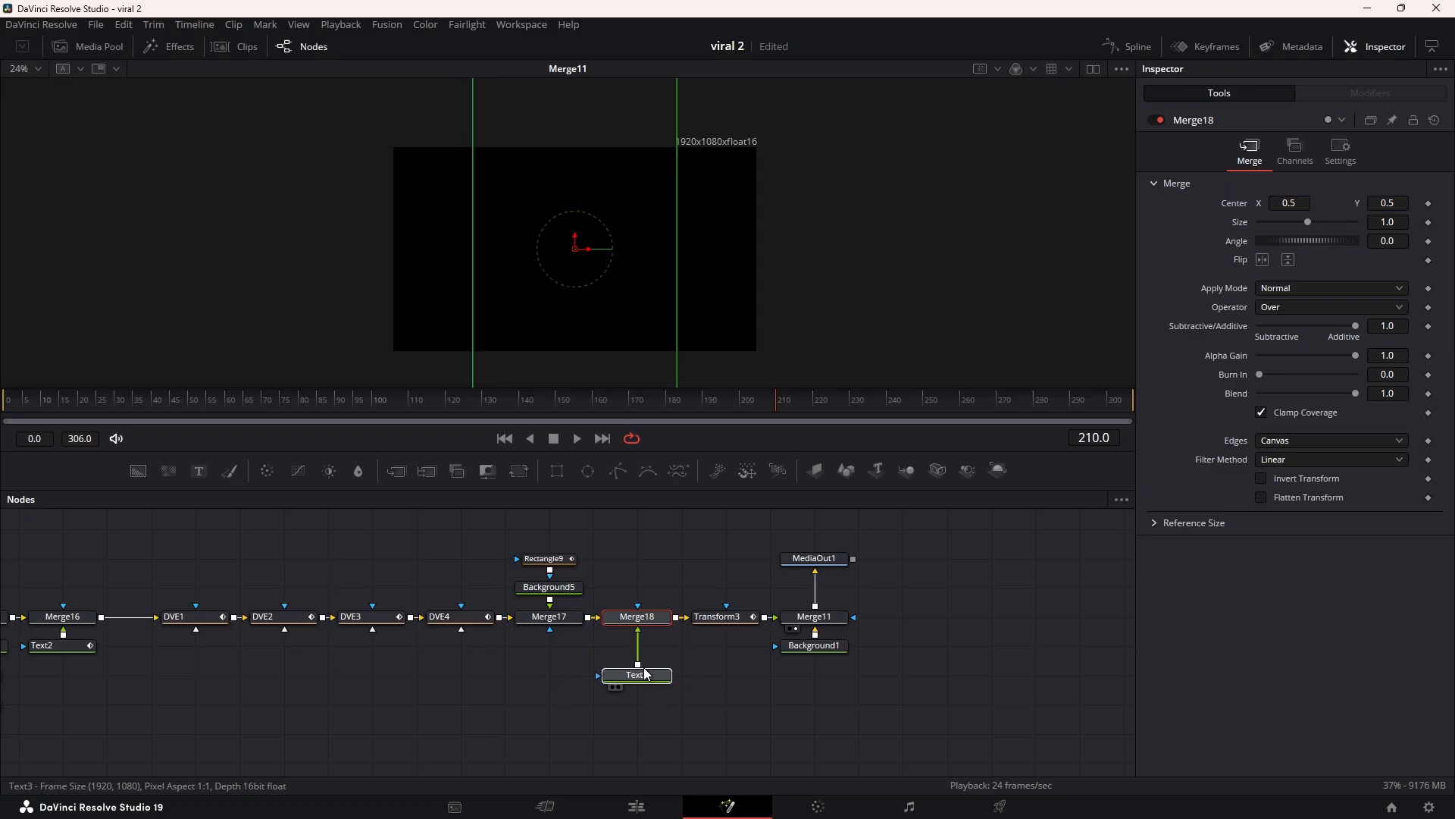
Step: Enter 100k as Text3's text, with Z rotation at -90.0 and Center Z at -0.82
{"action": "left_click", "coordinate": [639, 647]}
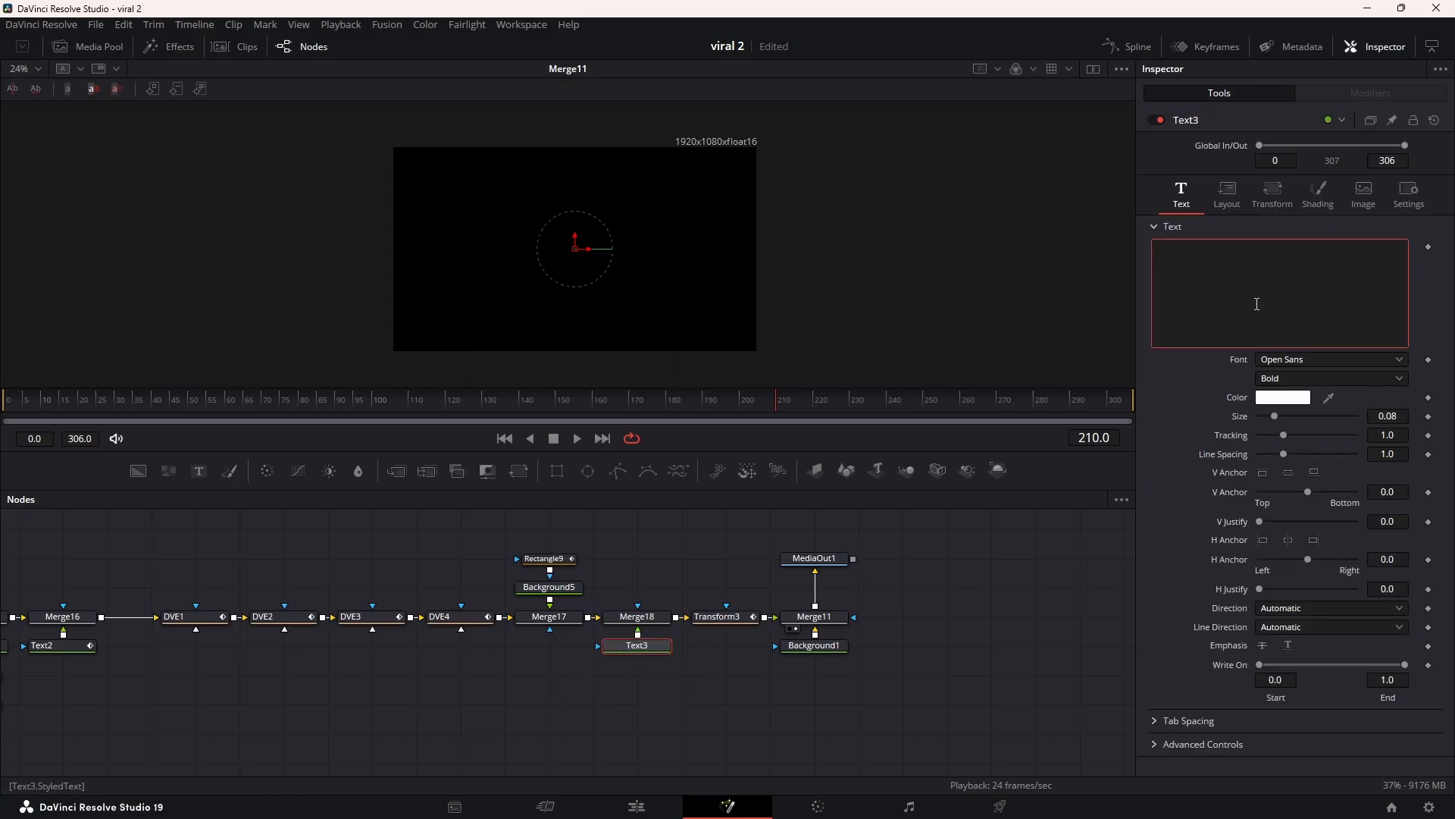
{"action": "type", "text": "100"}
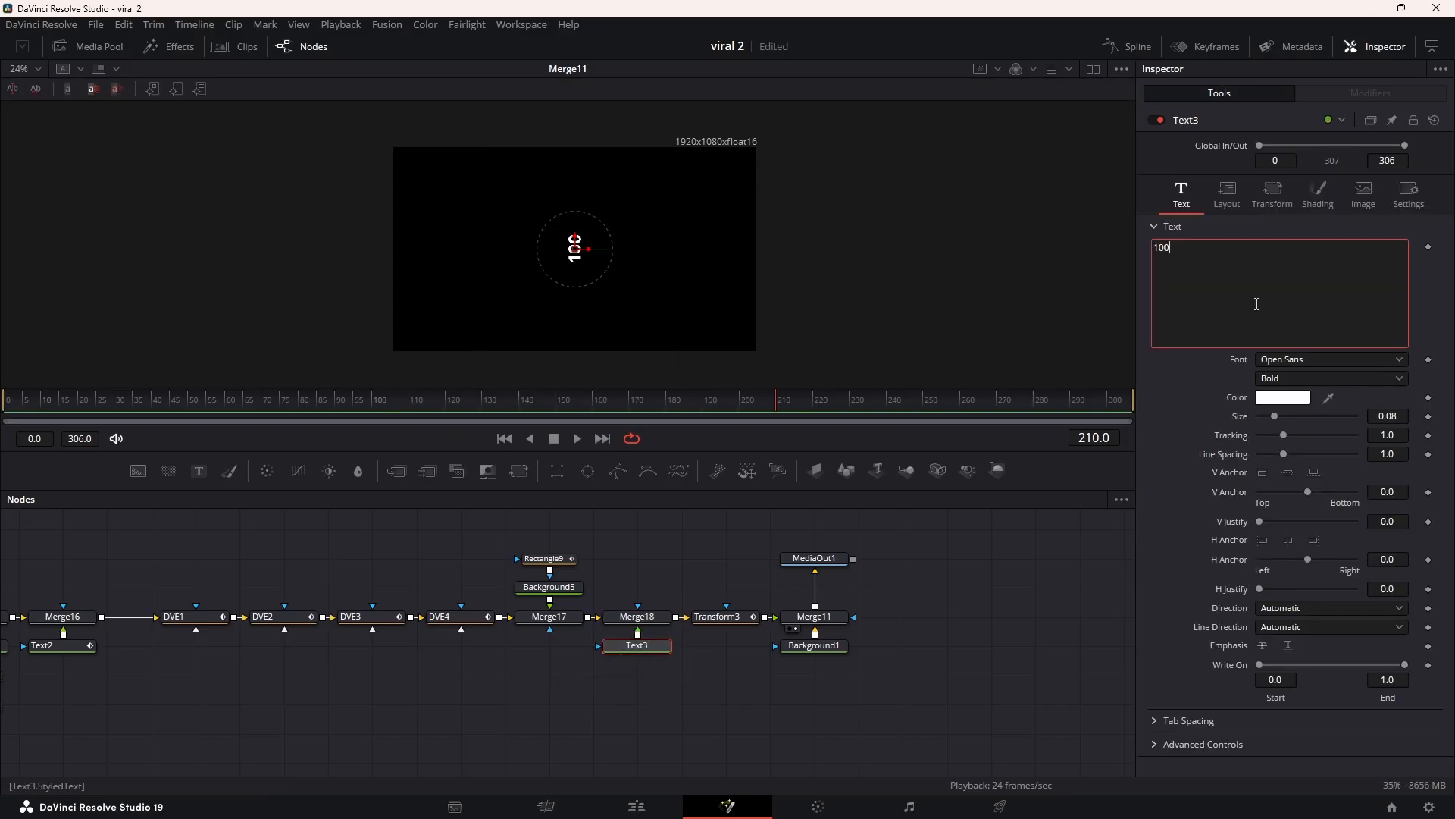
{"action": "type", "text": "k"}
{"action": "left_click", "coordinate": [1228, 195]}
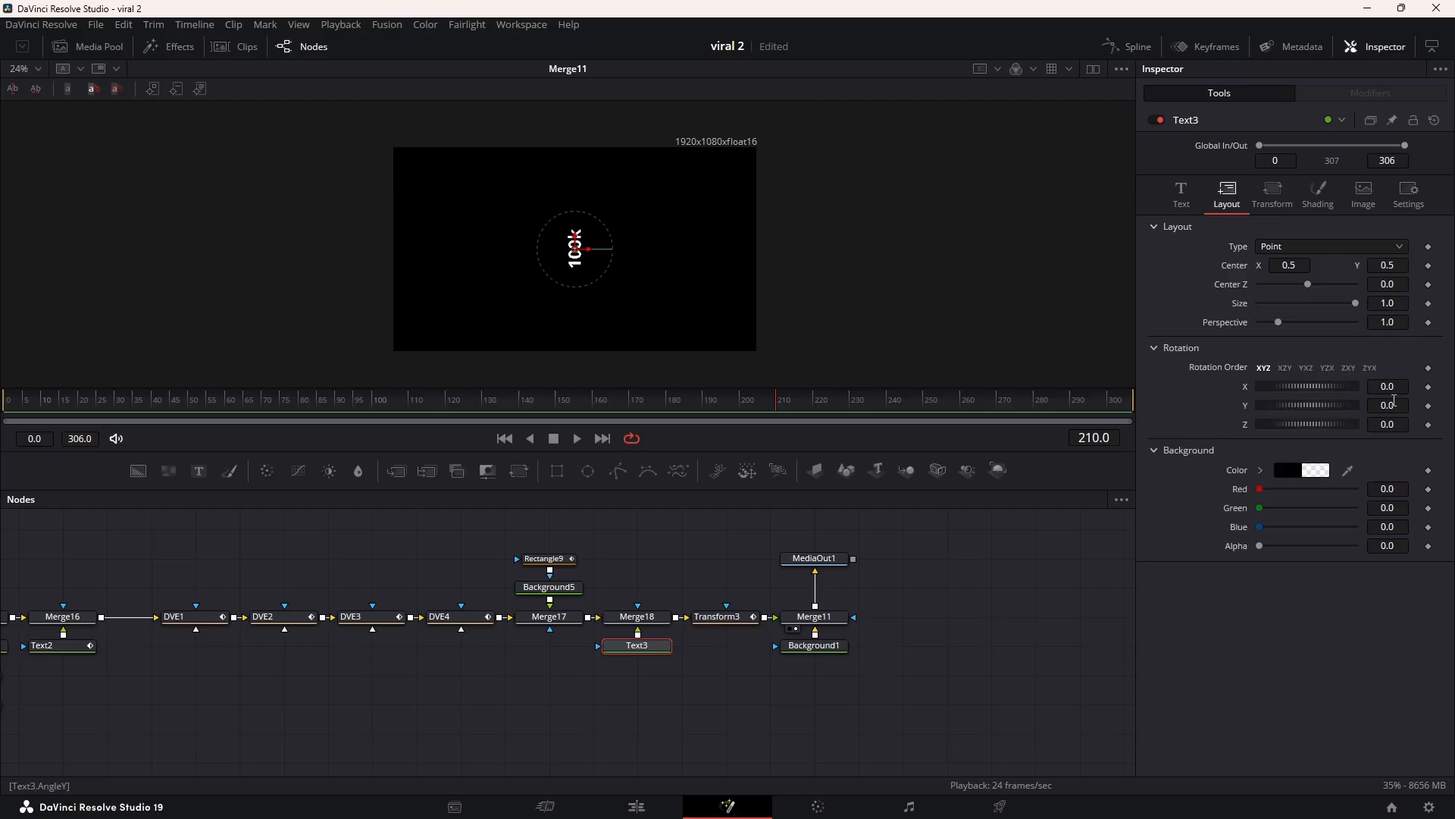
{"action": "type", "text": "-90"}
{"action": "key", "text": "Tab"}
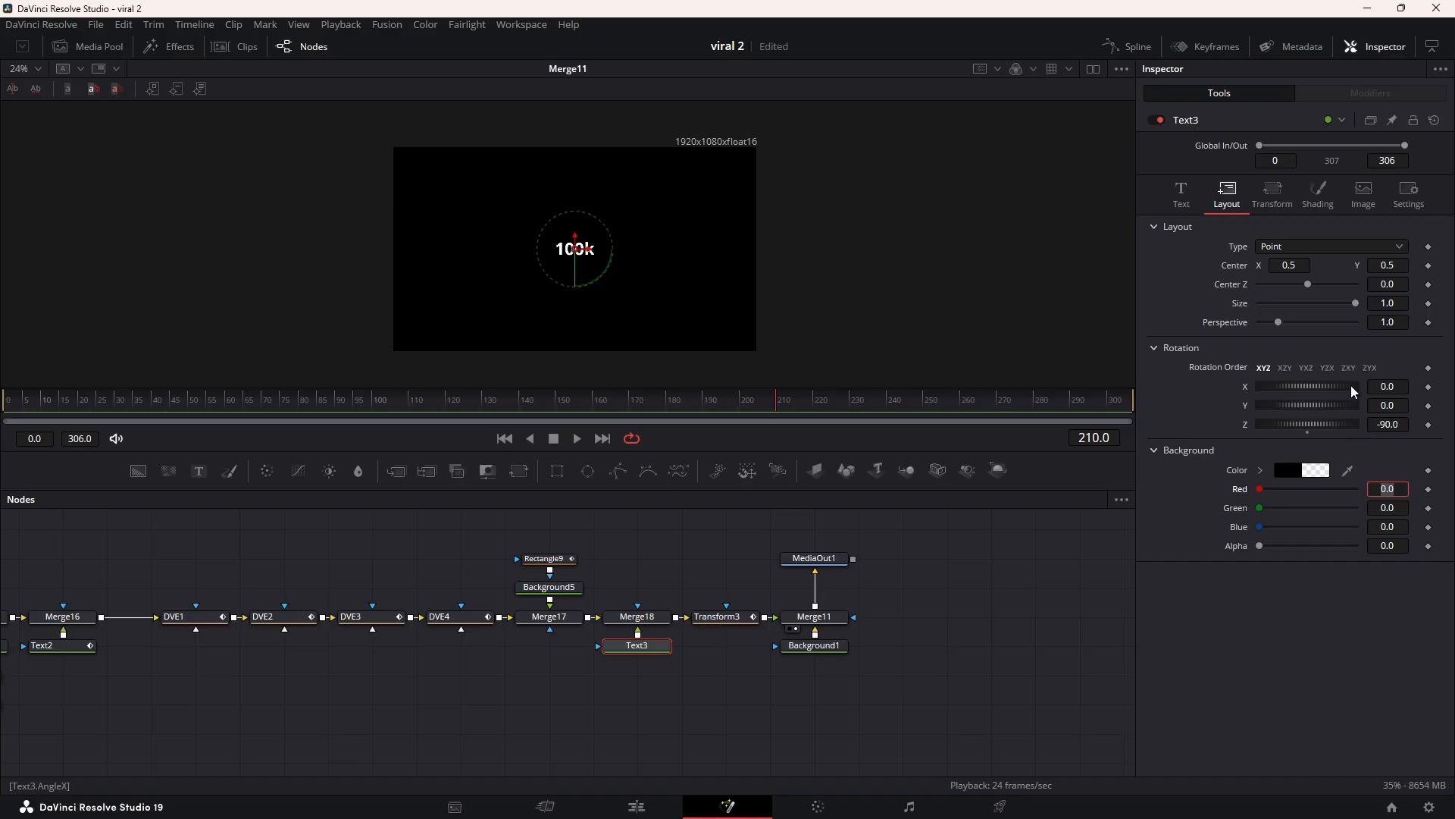
{"action": "left_click_drag", "start_coordinate": [1370, 284], "coordinate": [1308, 284]}
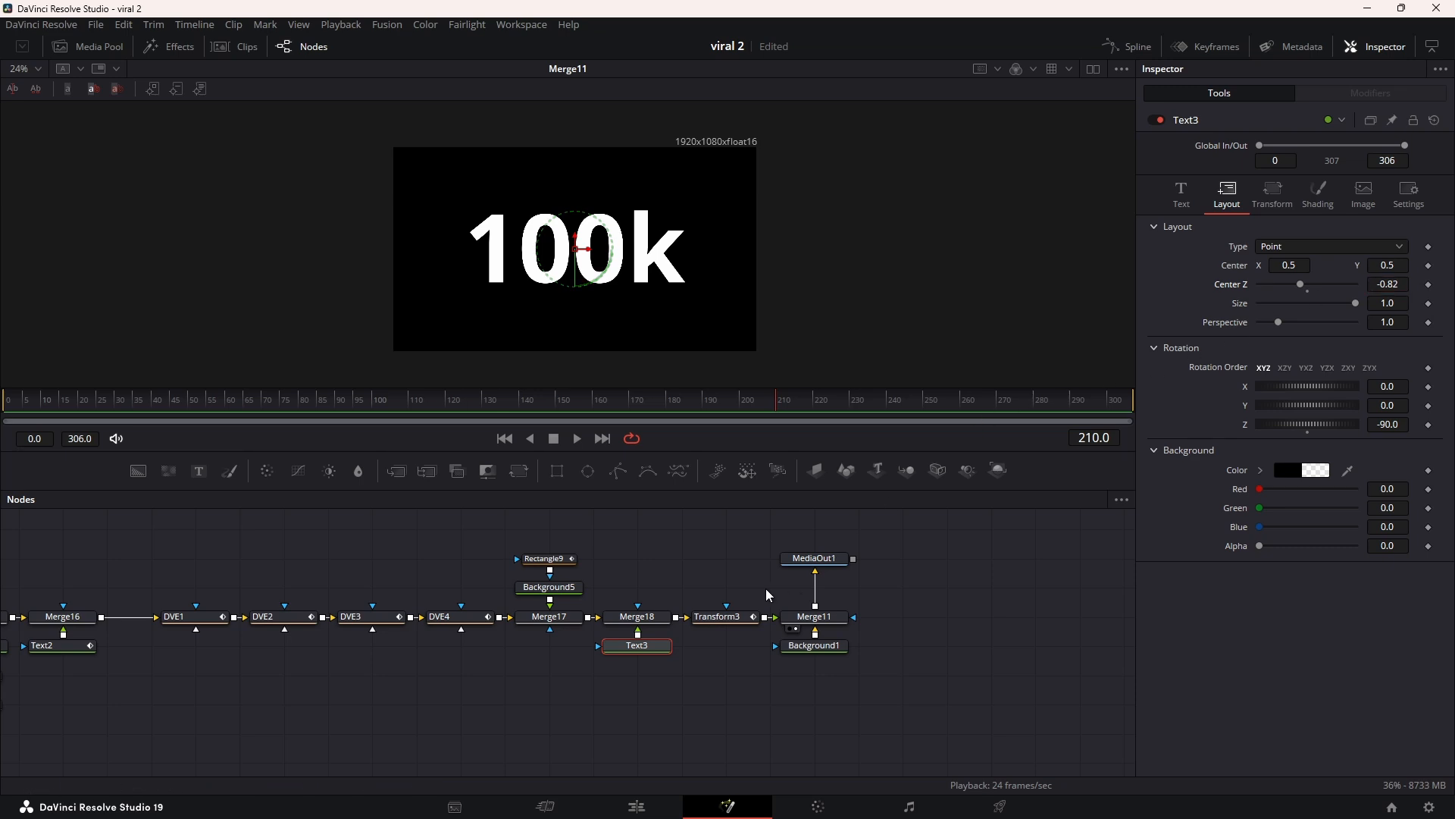
Step: Copy the animated Rectangle9 mask and paste it as a mask on Text3
{"action": "left_click_drag", "start_coordinate": [775, 400], "coordinate": [679, 405]}
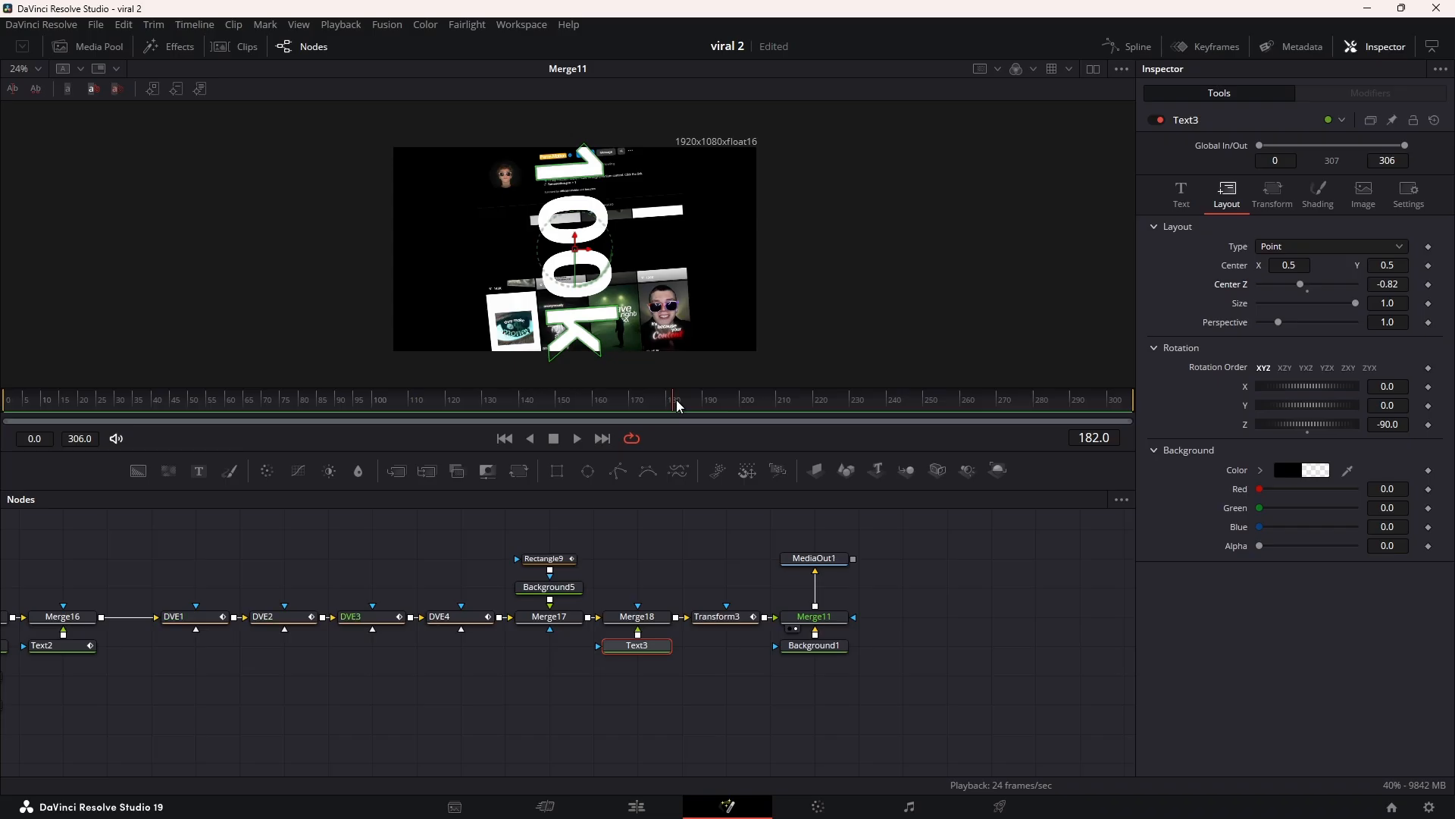
{"action": "left_click", "coordinate": [554, 563]}
{"action": "key", "text": "ctrl+c"}
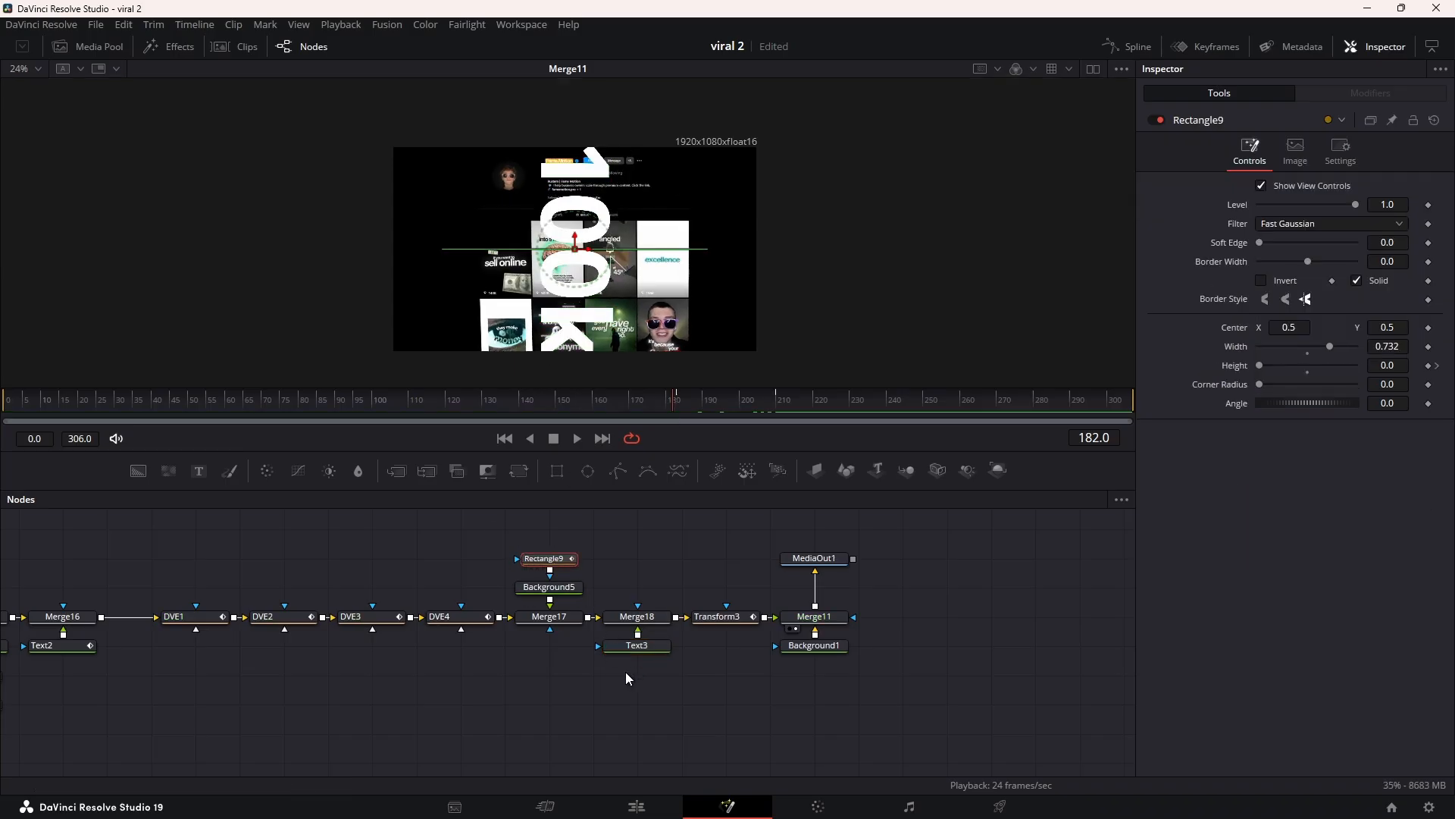
{"action": "key", "text": "ctrl+v"}
{"action": "left_click_drag", "start_coordinate": [668, 675], "coordinate": [637, 646]}
Step: Set the text mask's Soft Edge to 0.0425 and scrub through the reveal
{"action": "left_click_drag", "start_coordinate": [671, 409], "coordinate": [703, 403]}
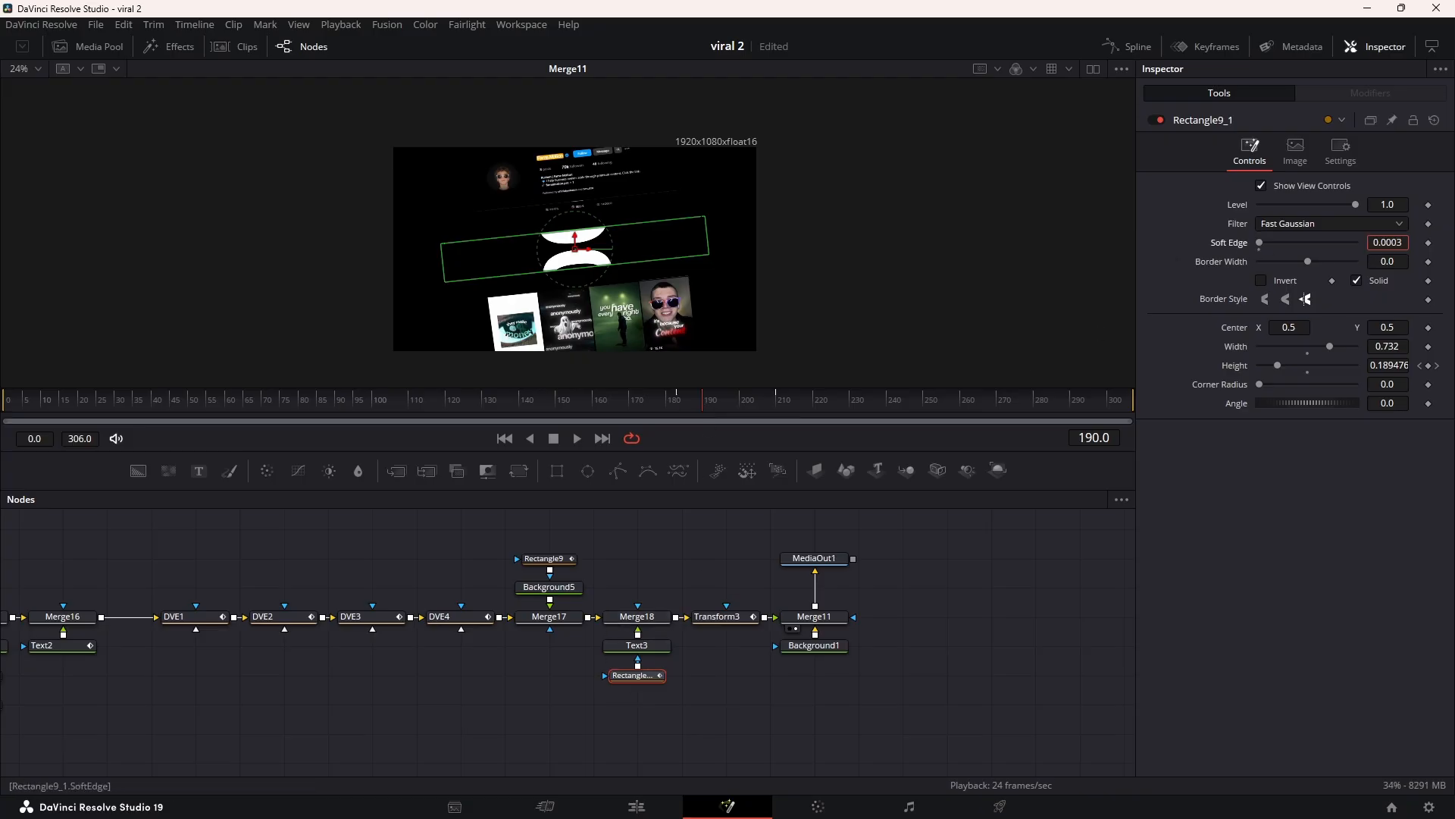
{"action": "left_click_drag", "start_coordinate": [1378, 242], "coordinate": [1393, 242]}
{"action": "left_click_drag", "start_coordinate": [733, 410], "coordinate": [849, 403]}
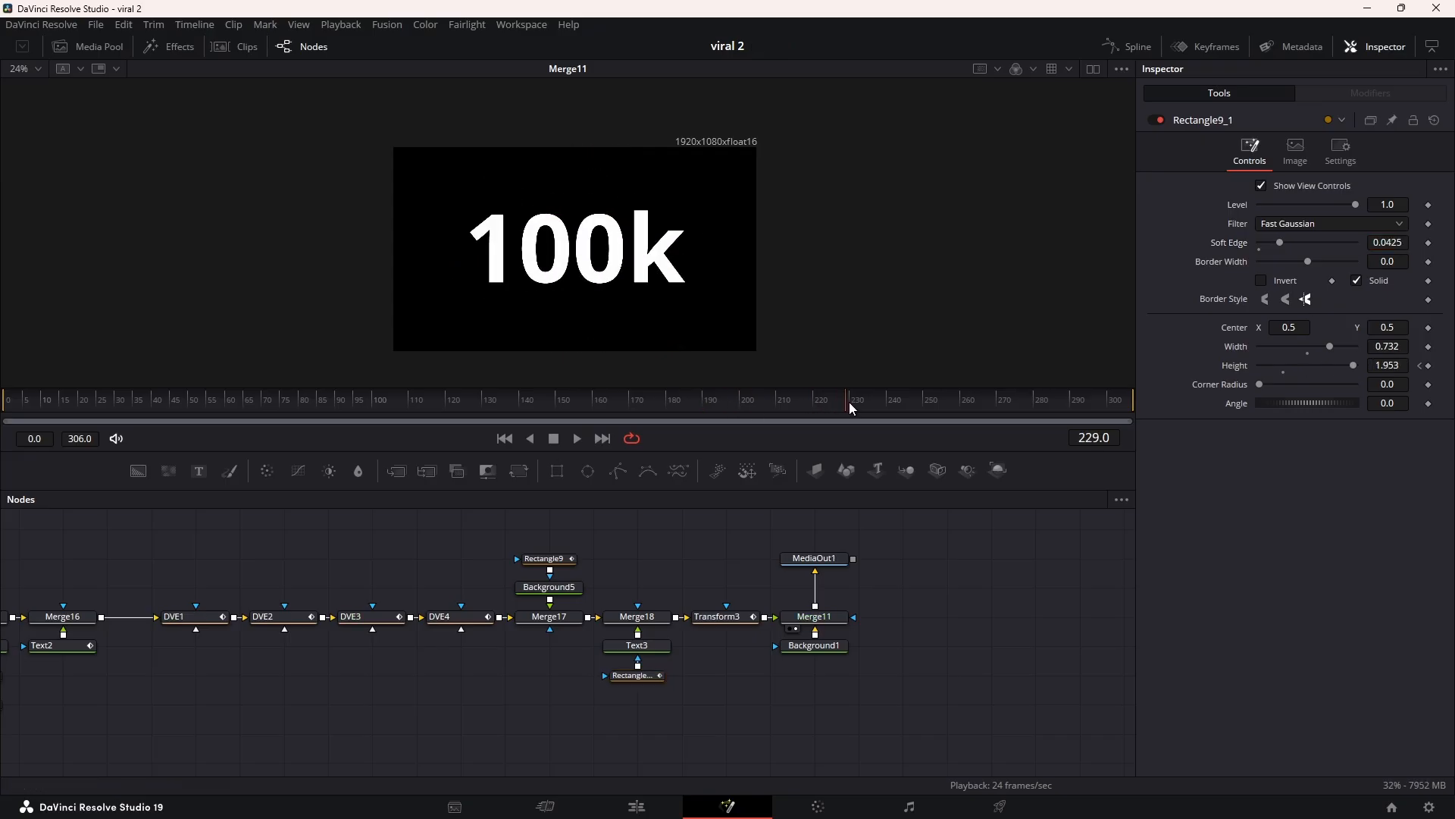
Step: Move MediaOut1, Merge11 and Background1 farther along and insert a Transform node after Transform3
{"action": "left_click_drag", "start_coordinate": [808, 535], "coordinate": [939, 626]}
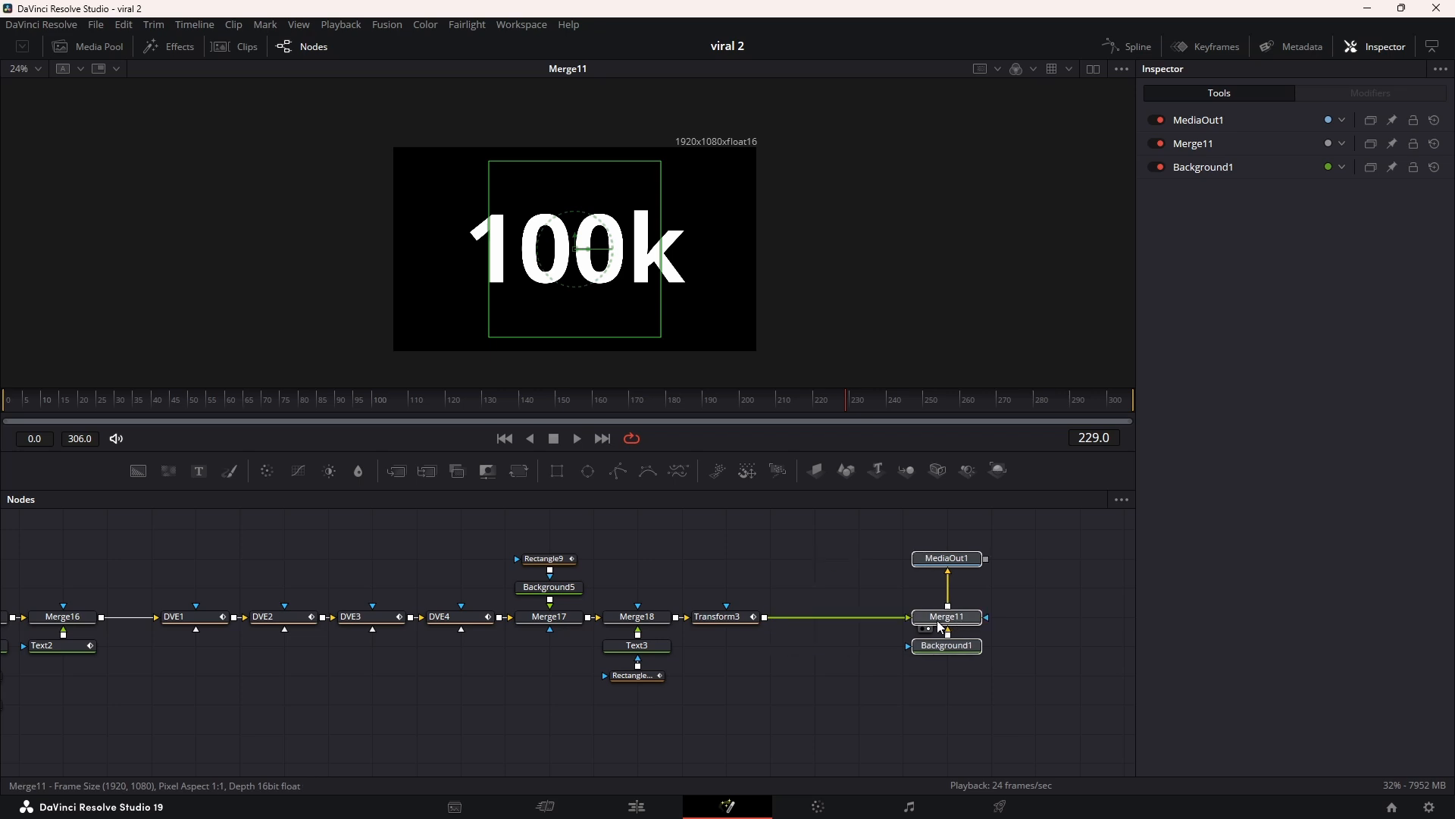
{"action": "left_click", "coordinate": [742, 618]}
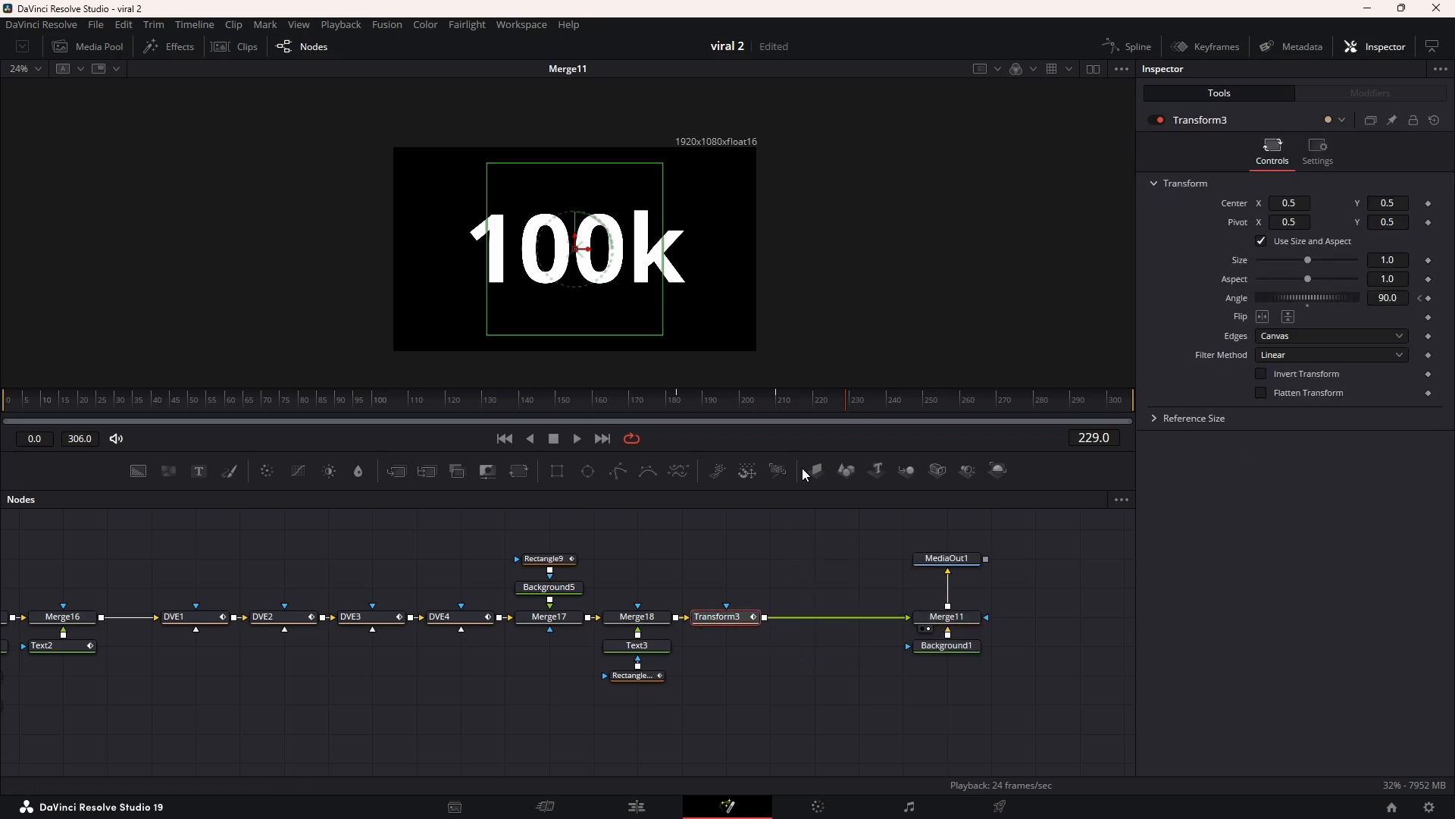
{"action": "left_click_drag", "start_coordinate": [776, 401], "coordinate": [779, 401]}
{"action": "left_click", "coordinate": [523, 470]}
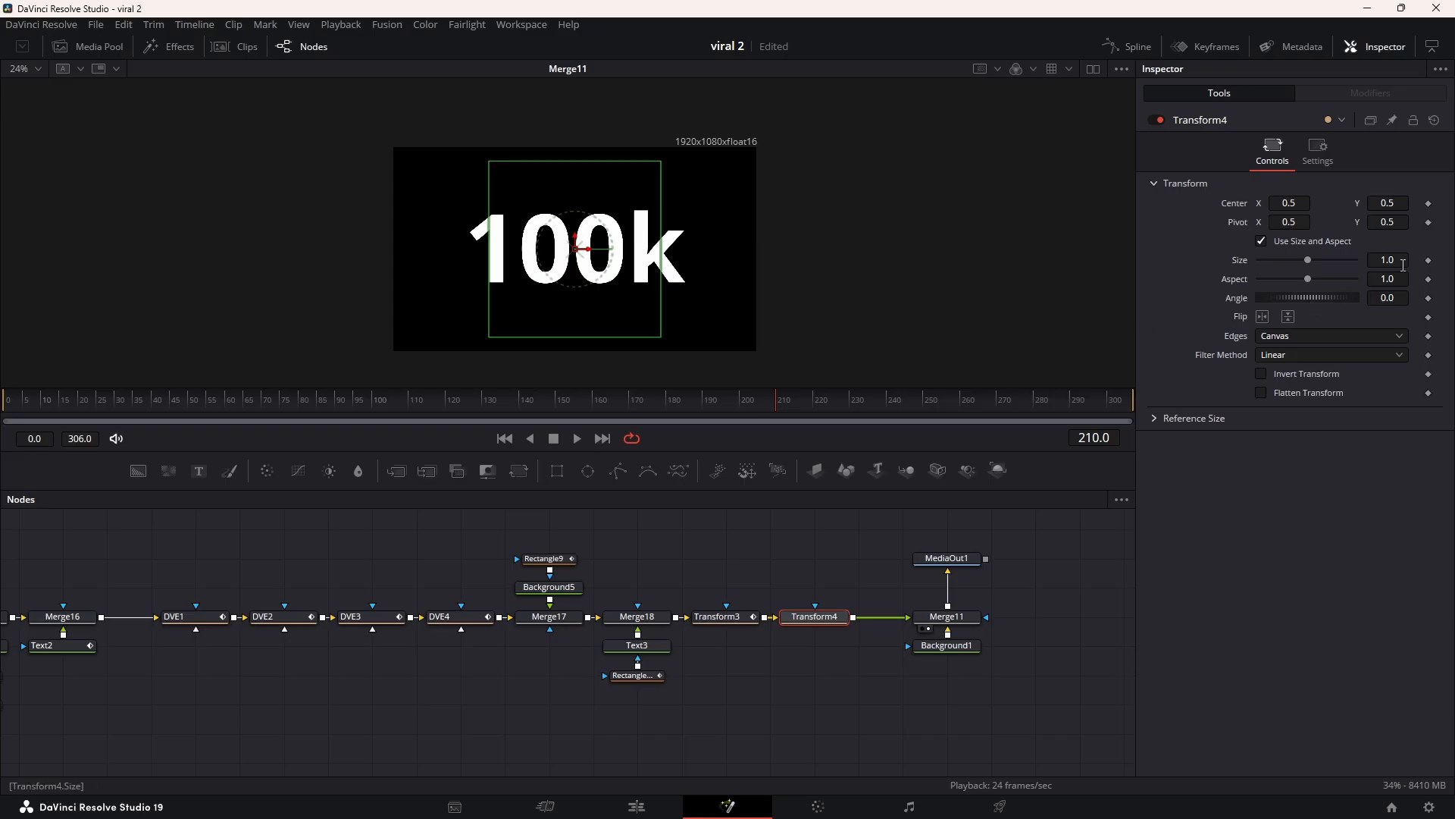
Step: Keyframe Transform4's Size at 1.0 at frame 210 and 1.232 at frame 302
{"action": "left_click", "coordinate": [1430, 261]}
{"action": "left_click_drag", "start_coordinate": [1086, 399], "coordinate": [1117, 400]}
{"action": "left_click_drag", "start_coordinate": [1387, 261], "coordinate": [1454, 261]}
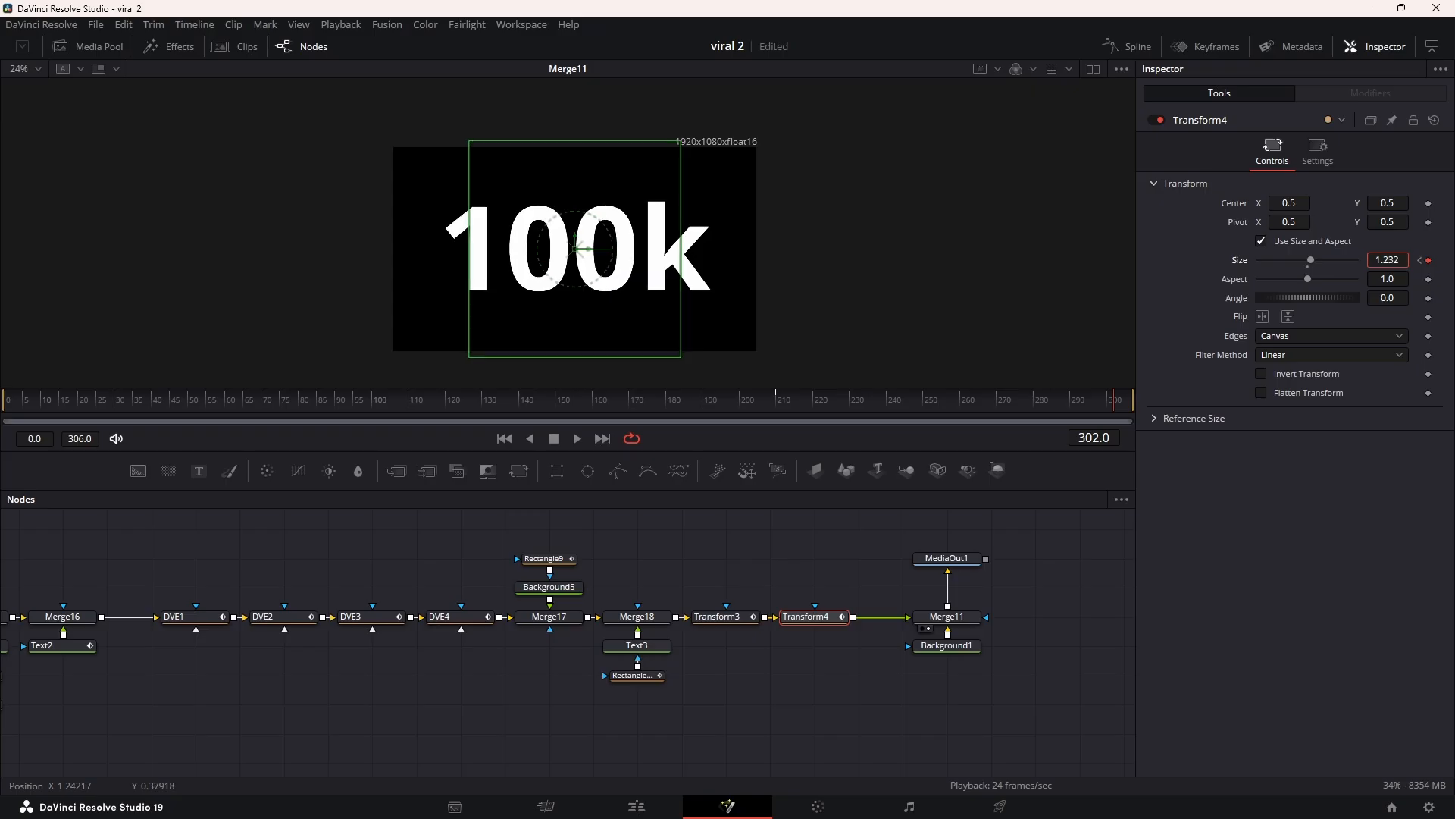
Step: Fit Transform4's Size curve in the spline graph and select all of its keyframes
{"action": "left_click", "coordinate": [1133, 47]}
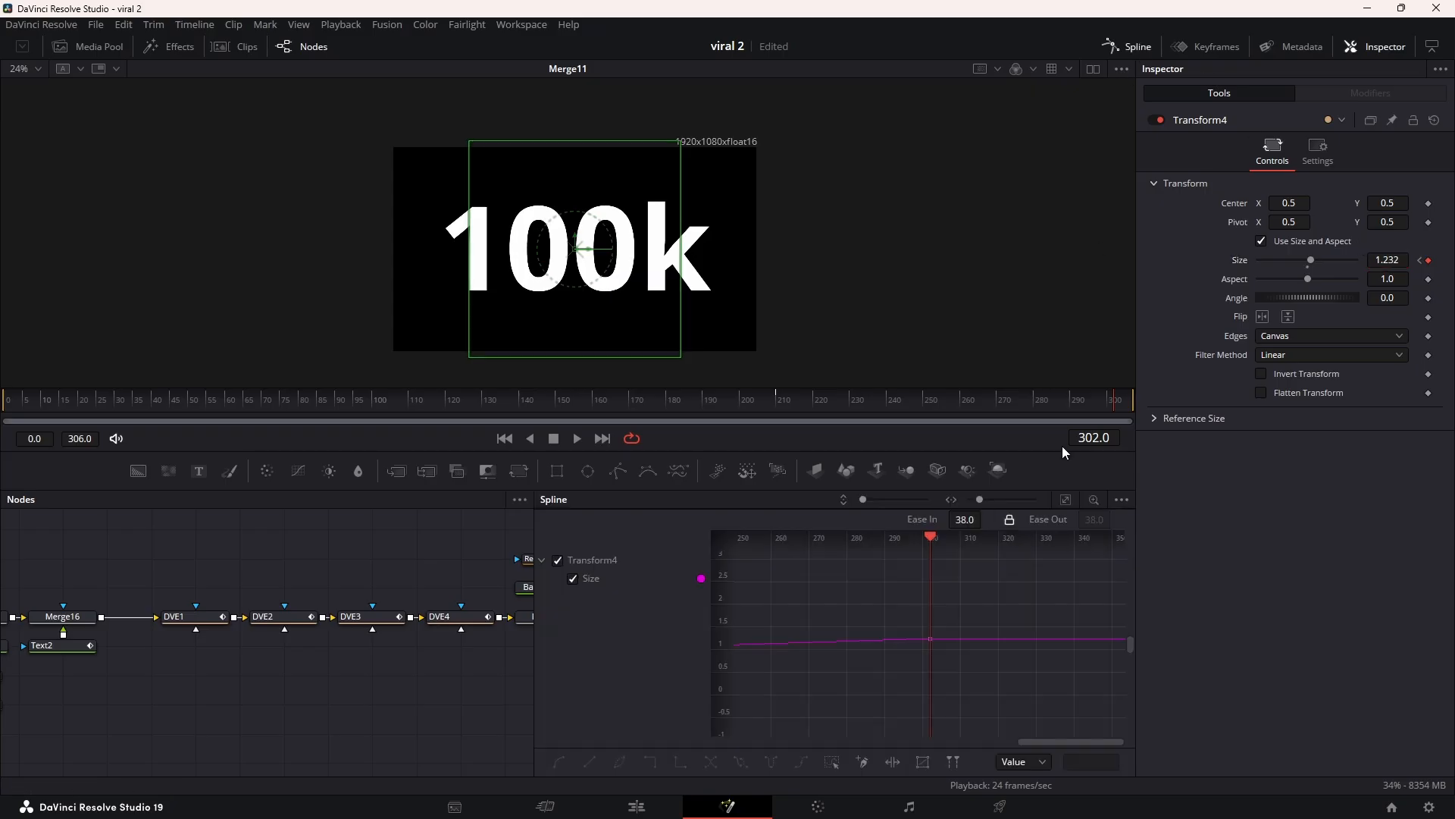
{"action": "left_click", "coordinate": [1065, 502]}
{"action": "key", "text": "ctrl+a"}
{"action": "left_click", "coordinate": [1141, 50]}
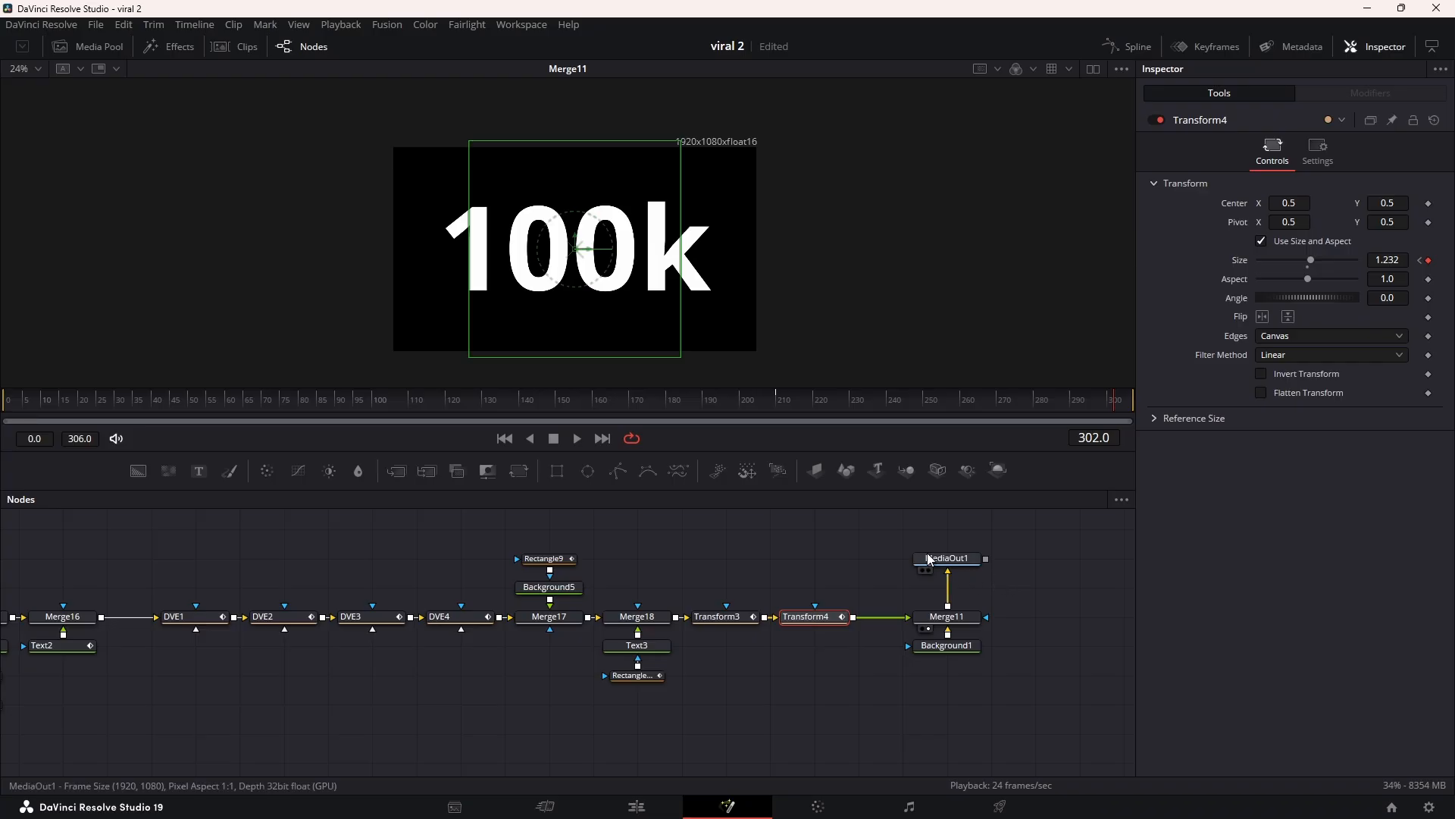
Step: Keyframe Background5's color as black at frame 250 and white (#ffffff) at frame 251
{"action": "left_click_drag", "start_coordinate": [893, 405], "coordinate": [923, 407]}
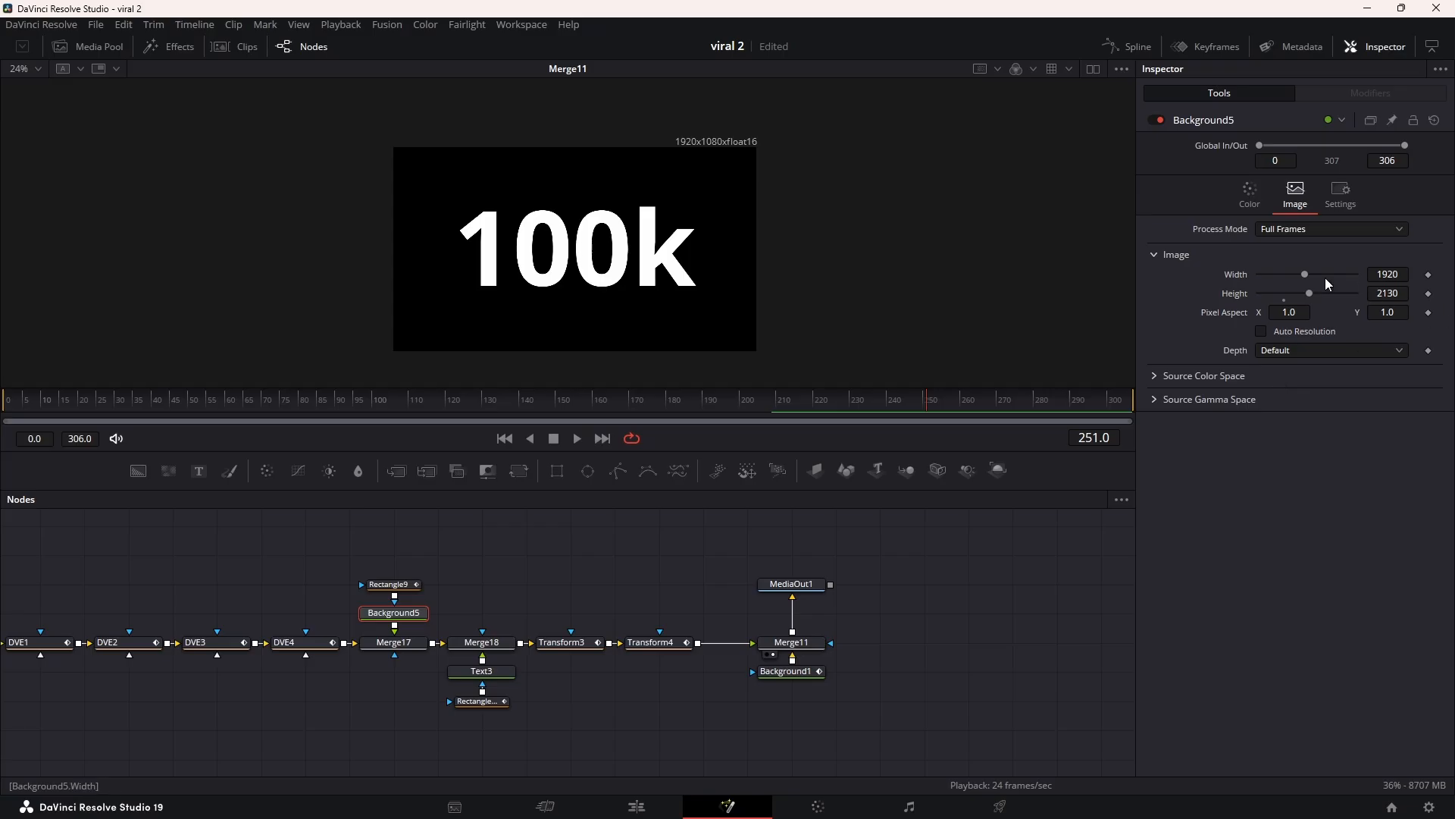
{"action": "left_click", "coordinate": [1249, 194]}
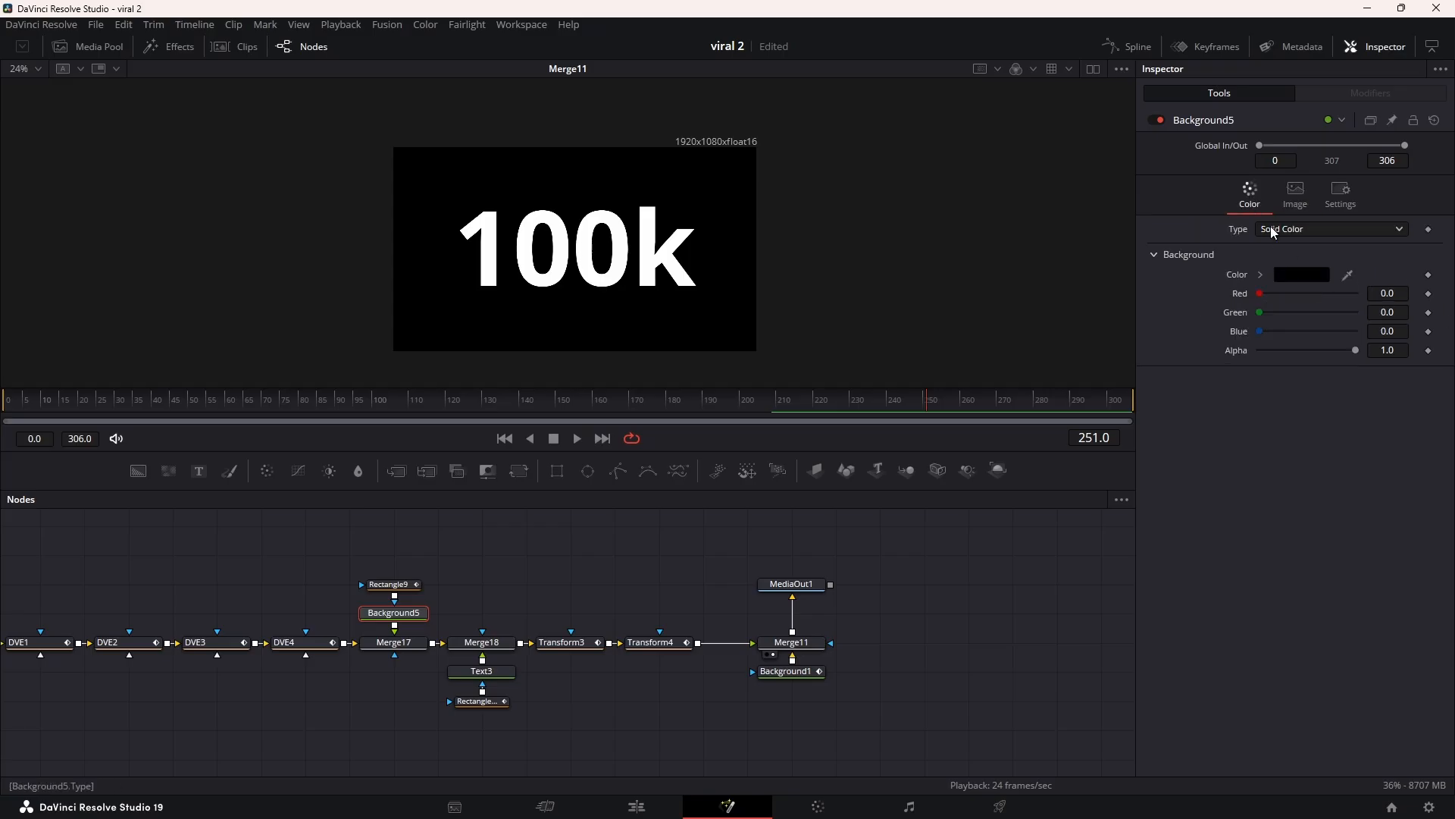
{"action": "left_click", "coordinate": [1430, 275]}
{"action": "key", "text": "Left"}
{"action": "left_click", "coordinate": [1436, 275]}
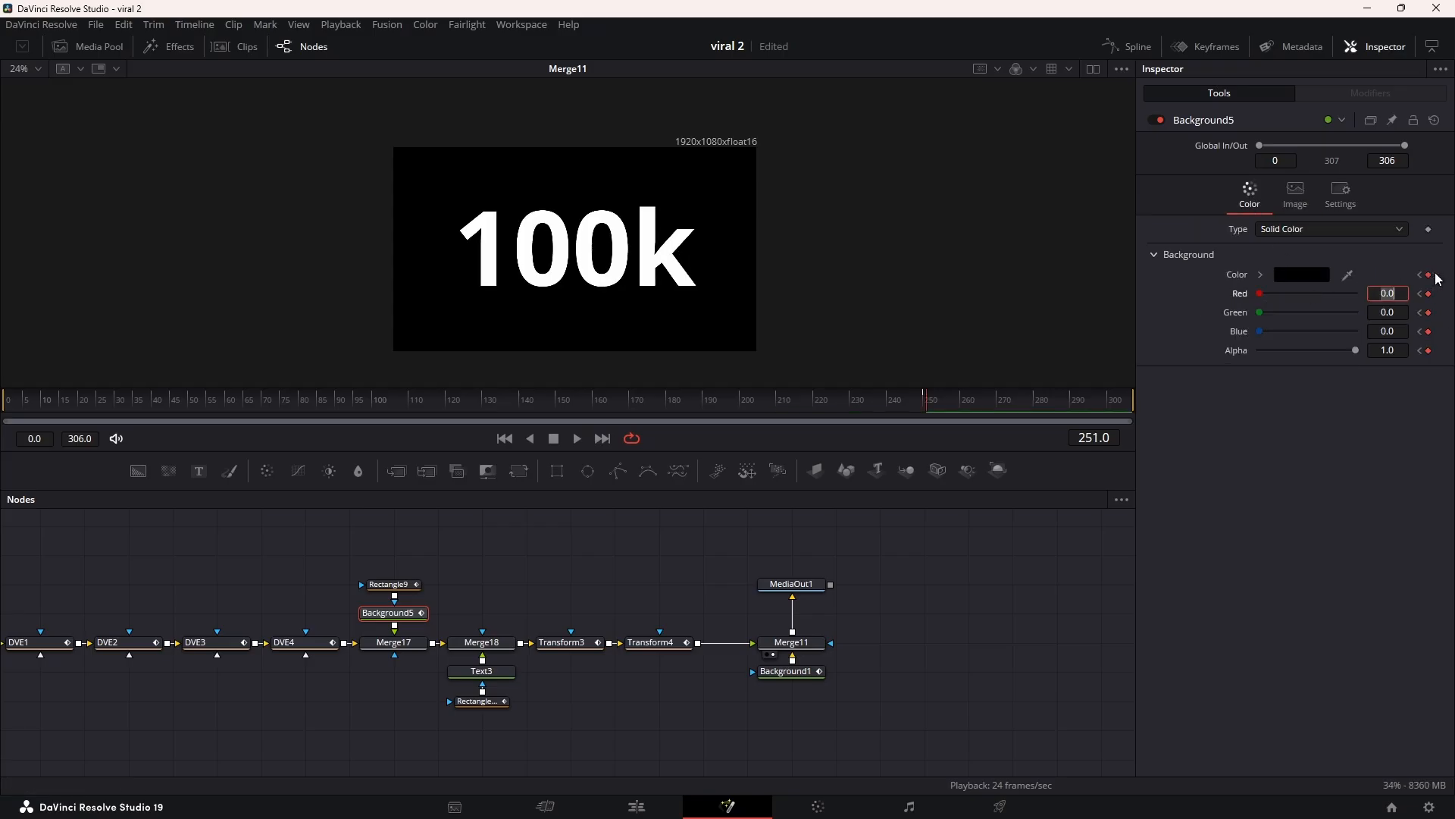
{"action": "left_click", "coordinate": [1293, 275]}
{"action": "left_click_drag", "start_coordinate": [902, 324], "coordinate": [900, 282]}
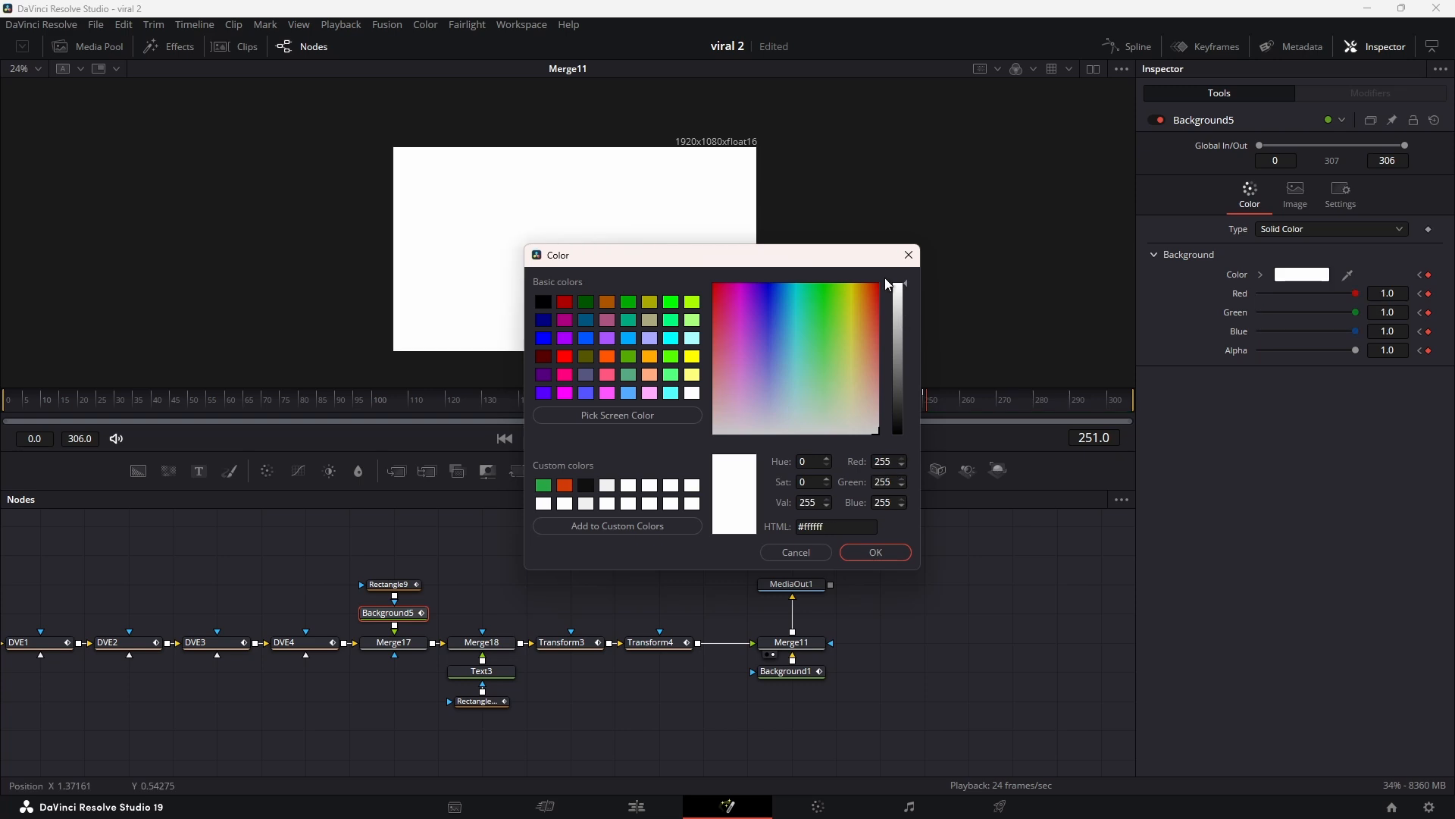
{"action": "left_click", "coordinate": [875, 552]}
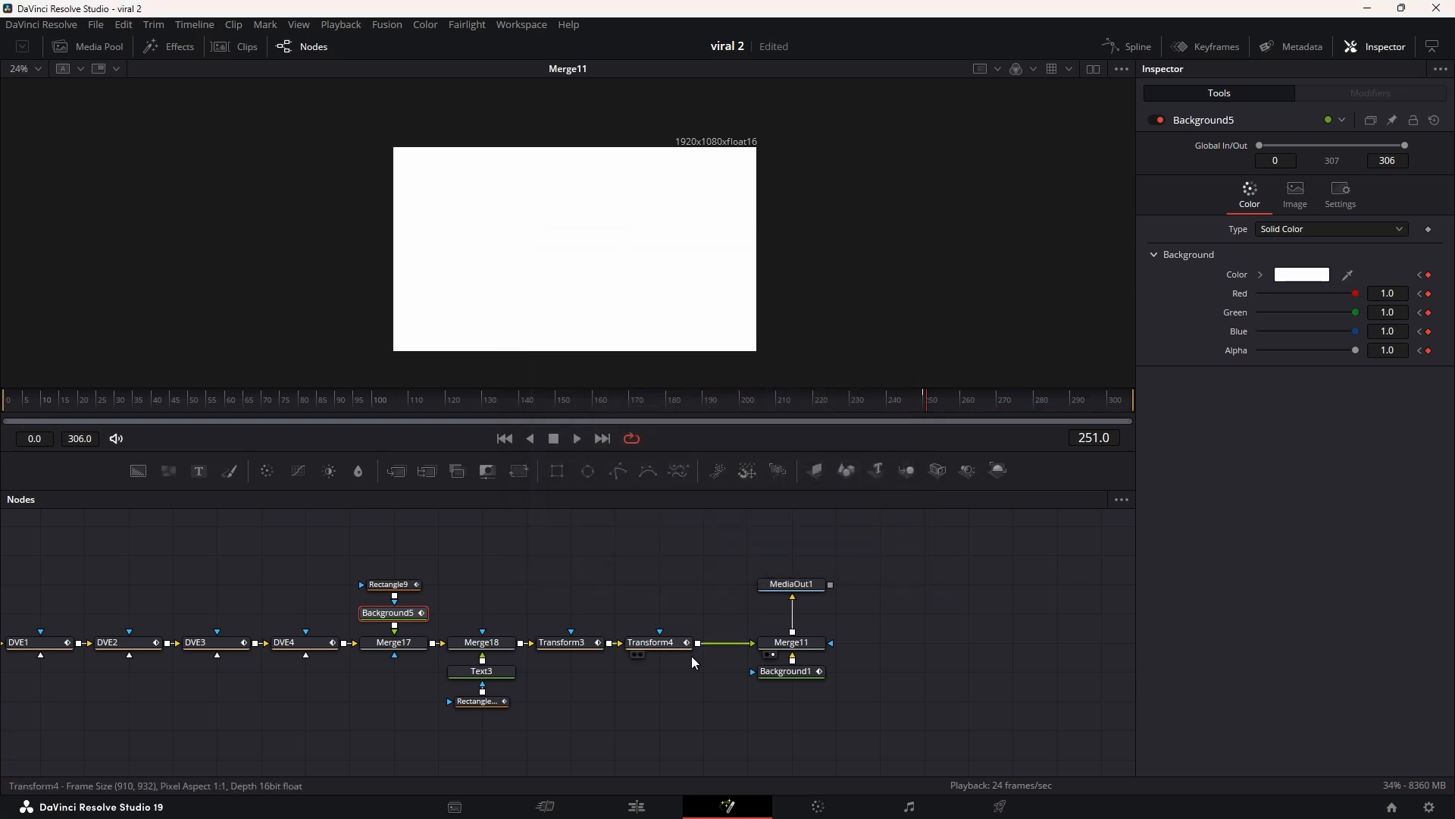
Step: Keyframe Text3's text color as white at frame 250 and black at frame 251
{"action": "left_click", "coordinate": [483, 672]}
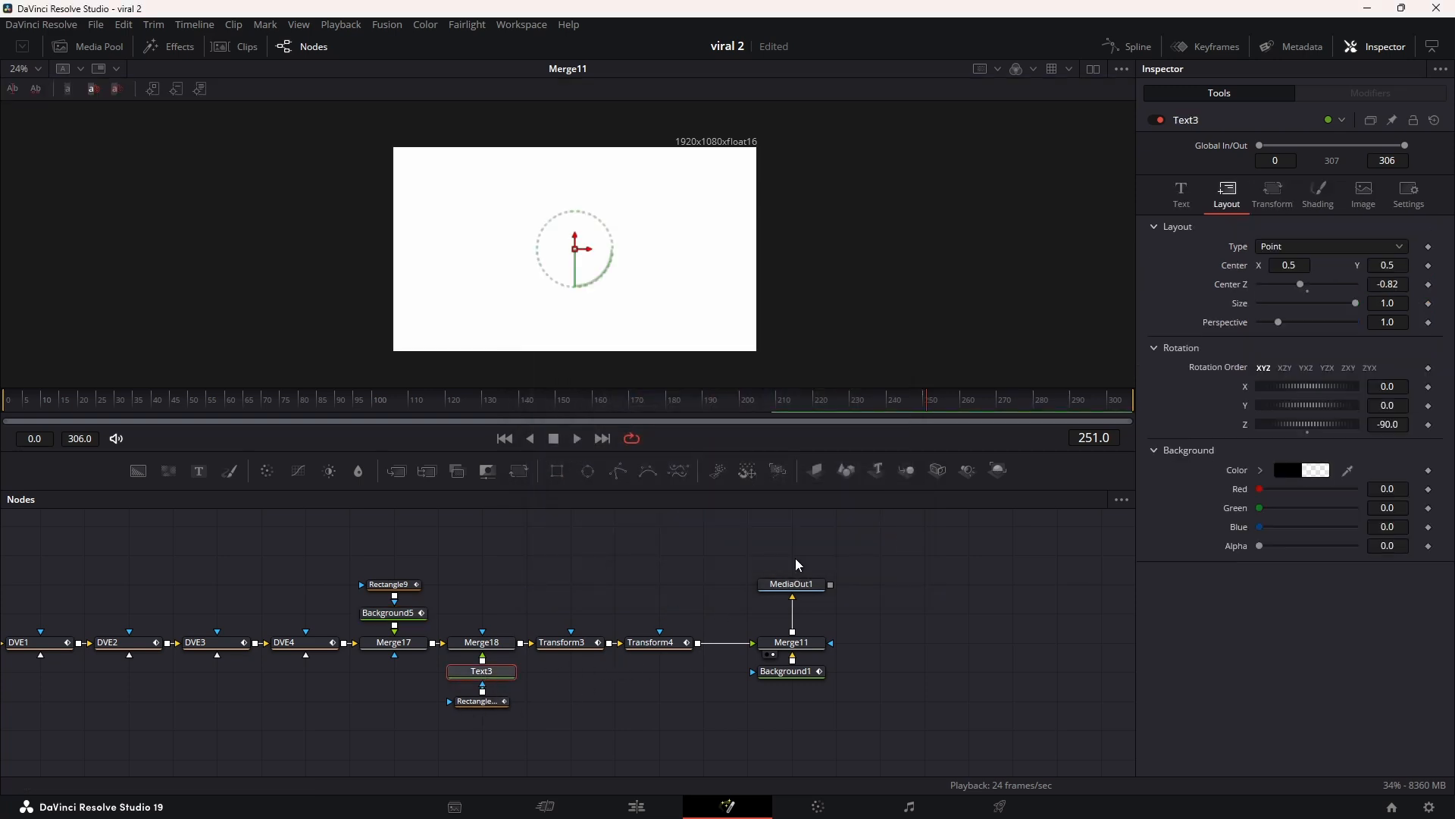
{"action": "left_click", "coordinate": [1180, 193]}
{"action": "key", "text": "Left"}
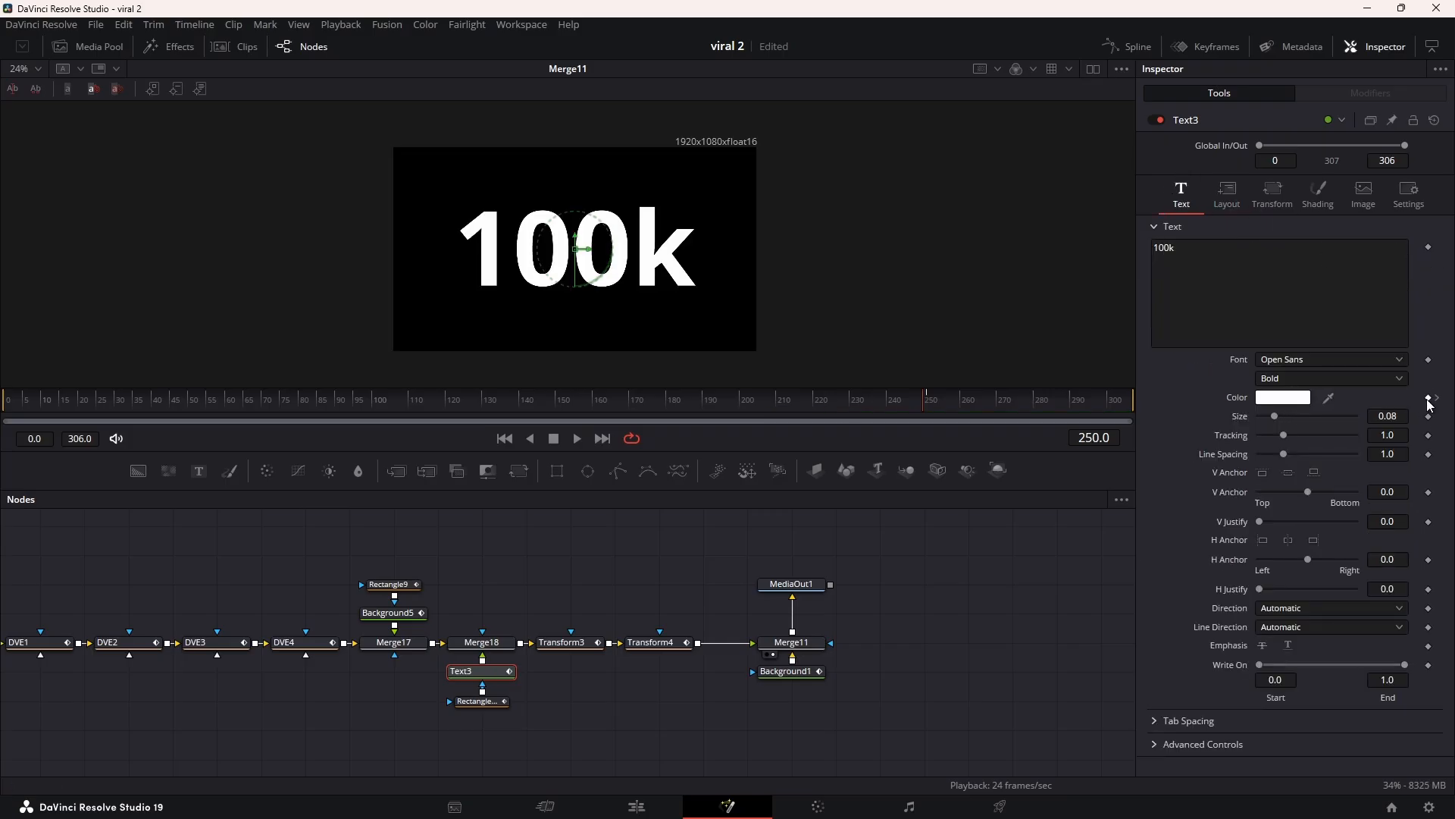
{"action": "left_click", "coordinate": [1435, 399]}
{"action": "left_click", "coordinate": [1299, 403]}
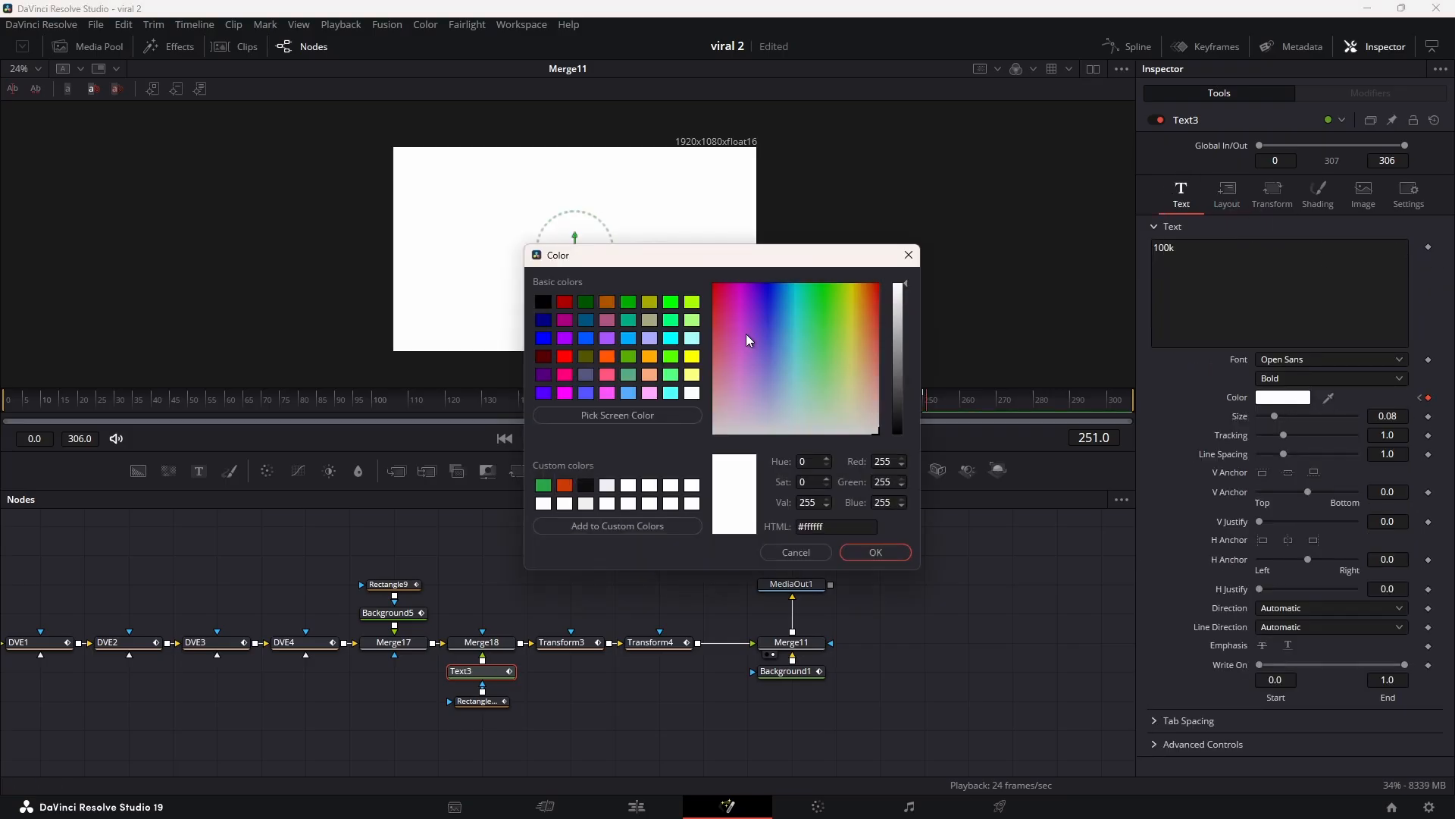
{"action": "left_click", "coordinate": [550, 306]}
{"action": "left_click", "coordinate": [879, 553]}
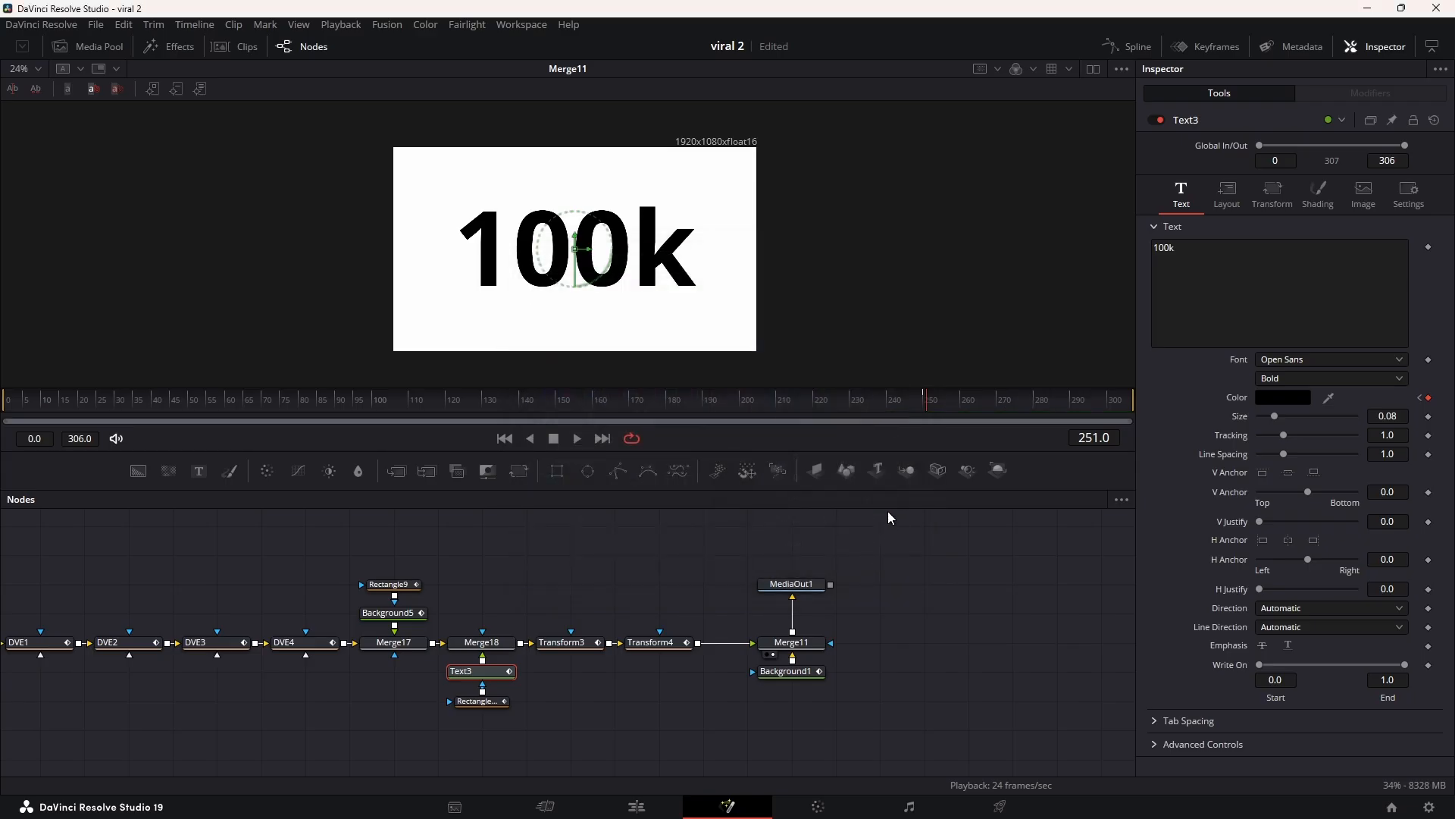
Step: Keyframe Text3's text as 100k at frame 250 and 500k at frame 251, and stop the timeline playback
{"action": "key", "text": "Left"}
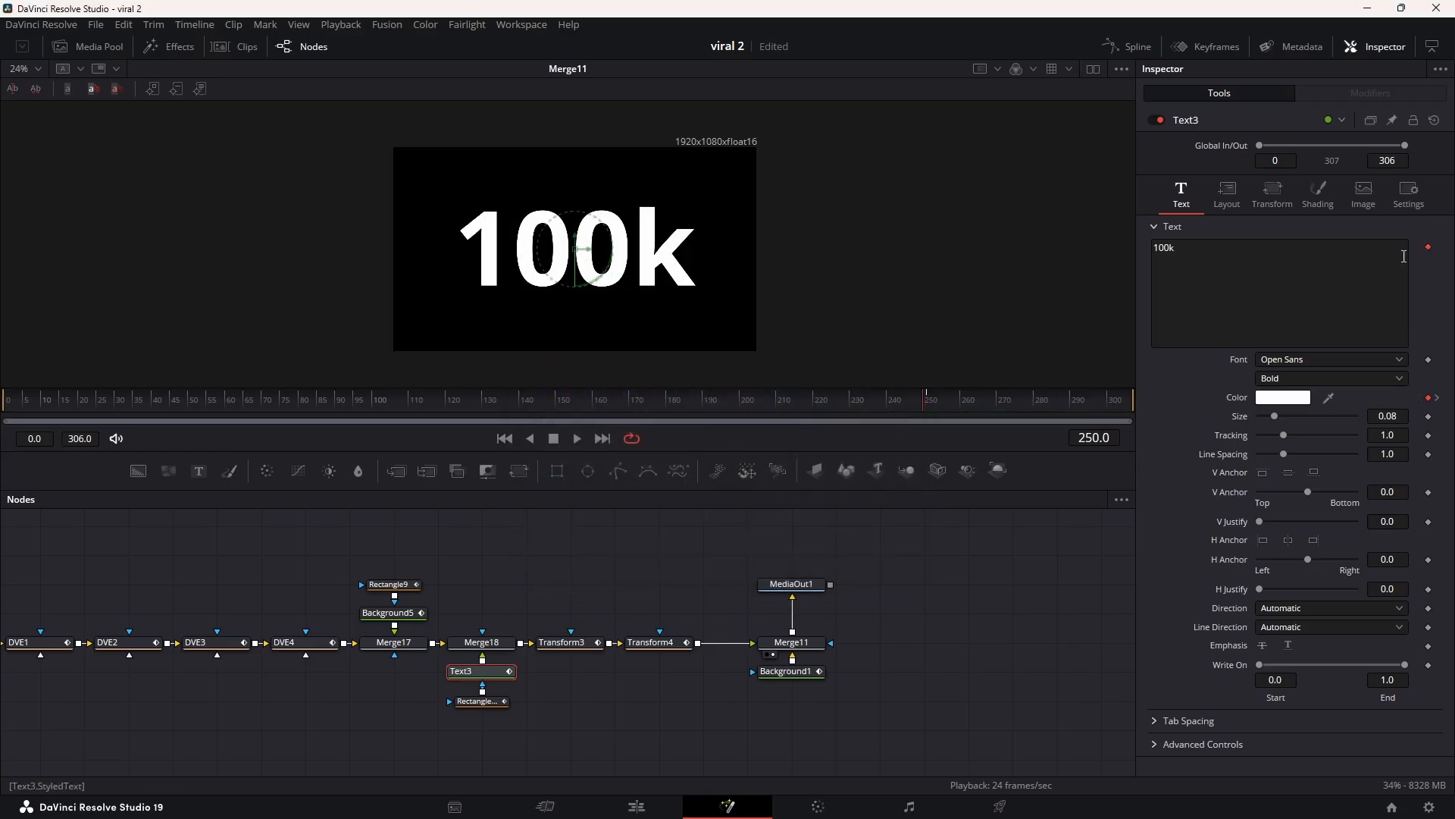
{"action": "key", "text": "Right"}
{"action": "left_click", "coordinate": [1152, 251]}
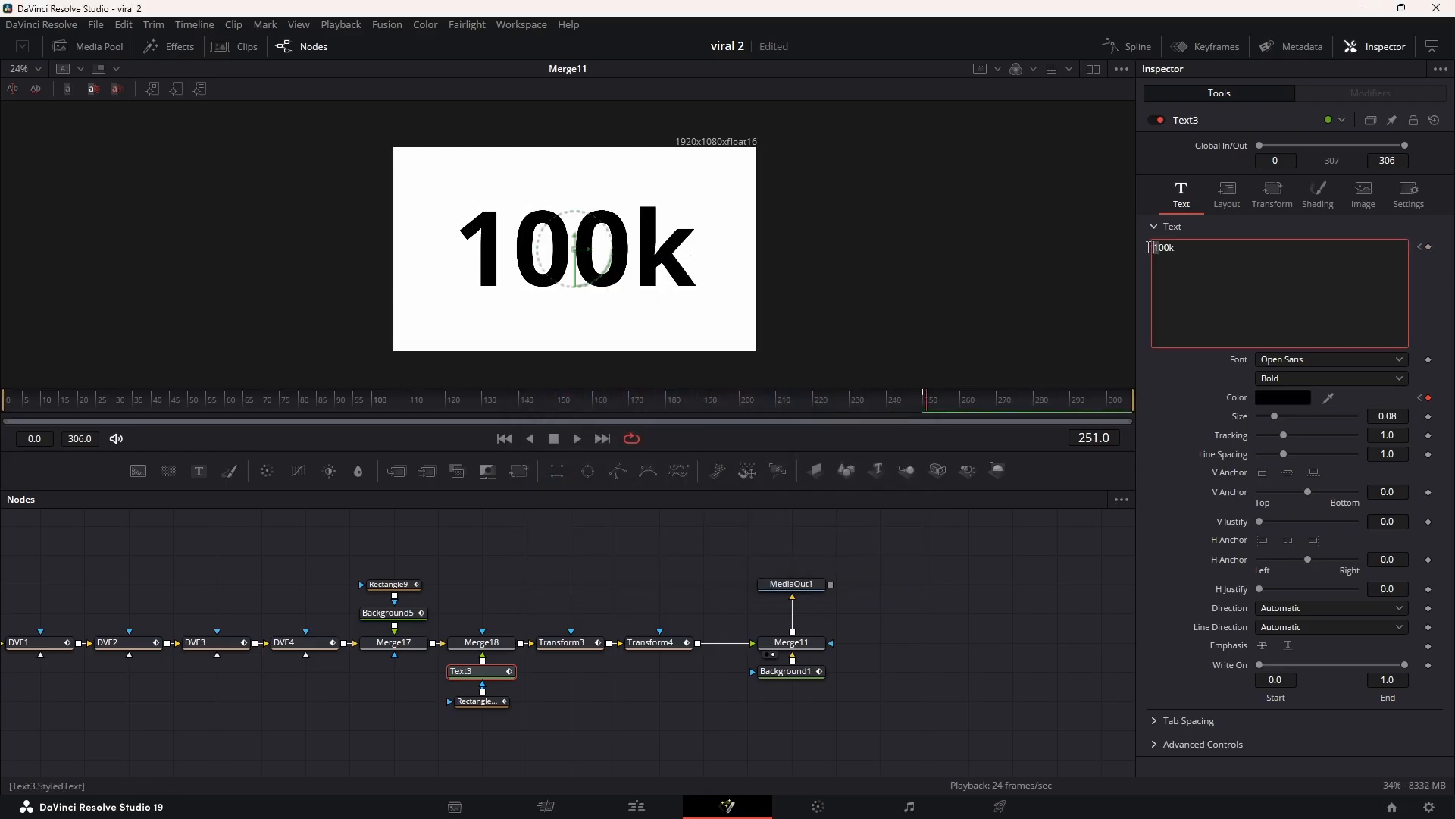
{"action": "key", "text": "Delete"}
{"action": "type", "text": "5"}
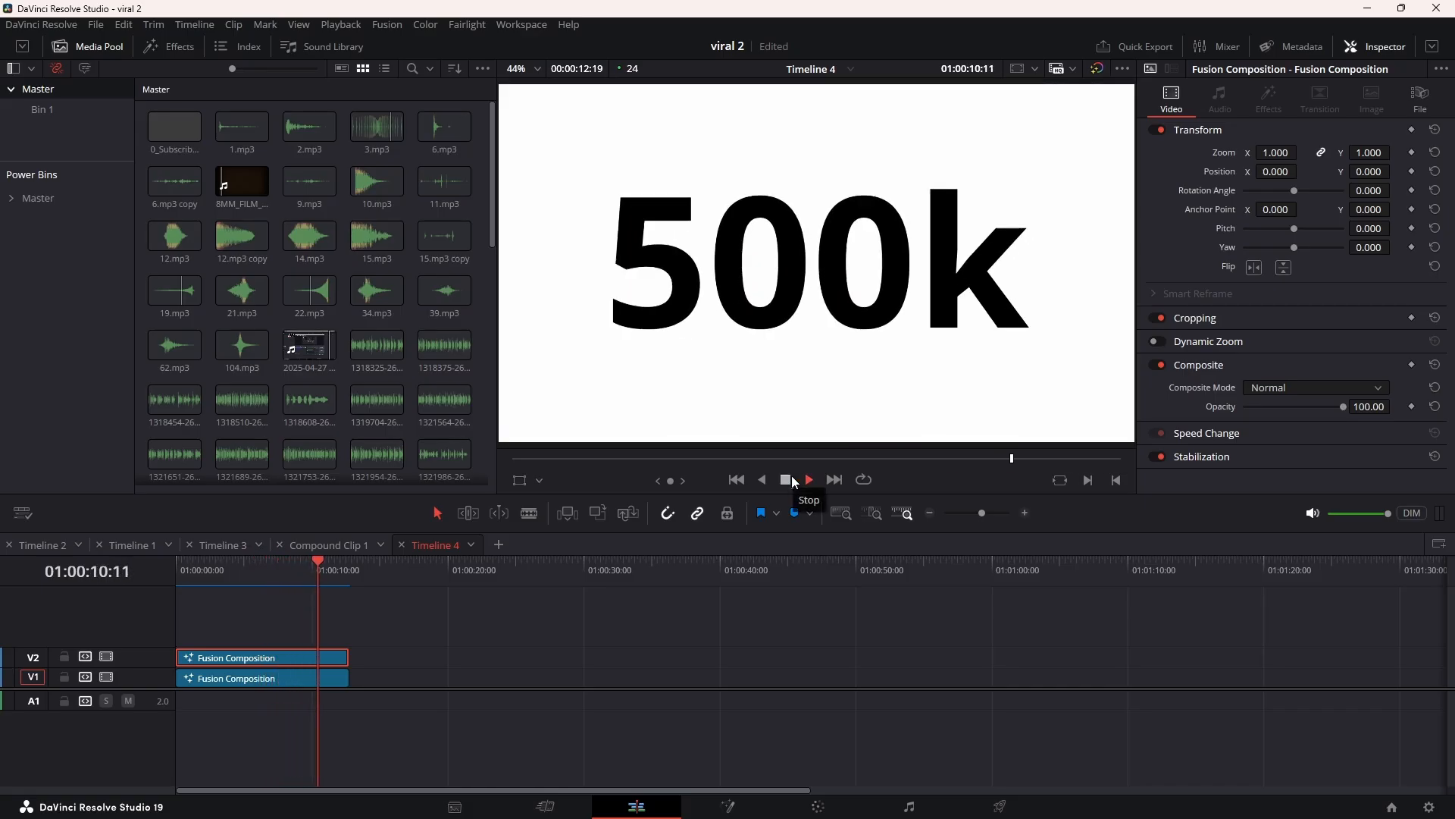
{"action": "left_click", "coordinate": [789, 480]}
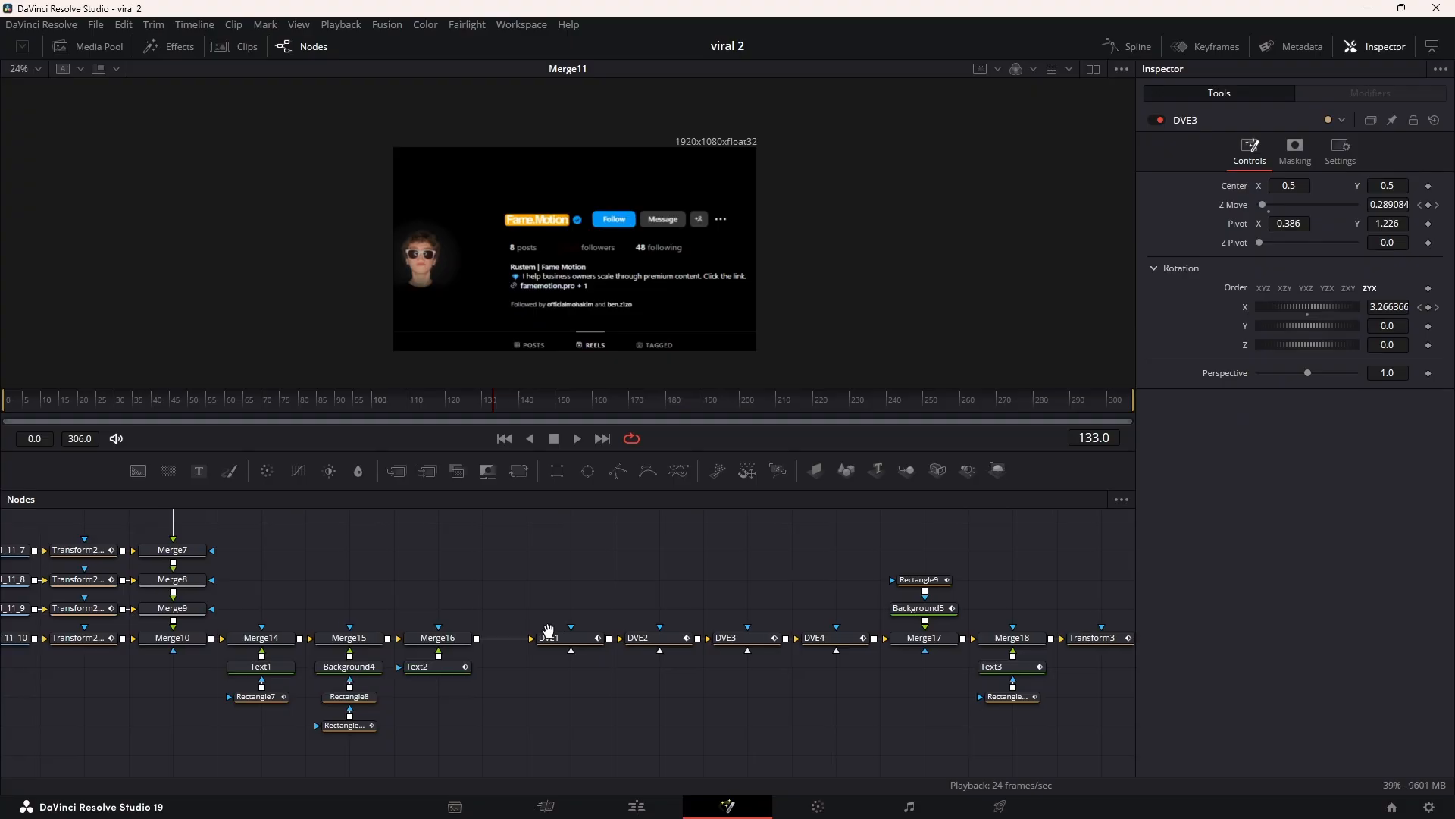
Step: Enlarge the node graph area so the whole node tree fits, and move MediaOut1 farther above Merge11
{"action": "scroll", "coordinate": [546, 611], "scroll_direction": "down", "scroll_amount": 3}
{"action": "left_click_drag", "start_coordinate": [559, 575], "coordinate": [597, 652]}
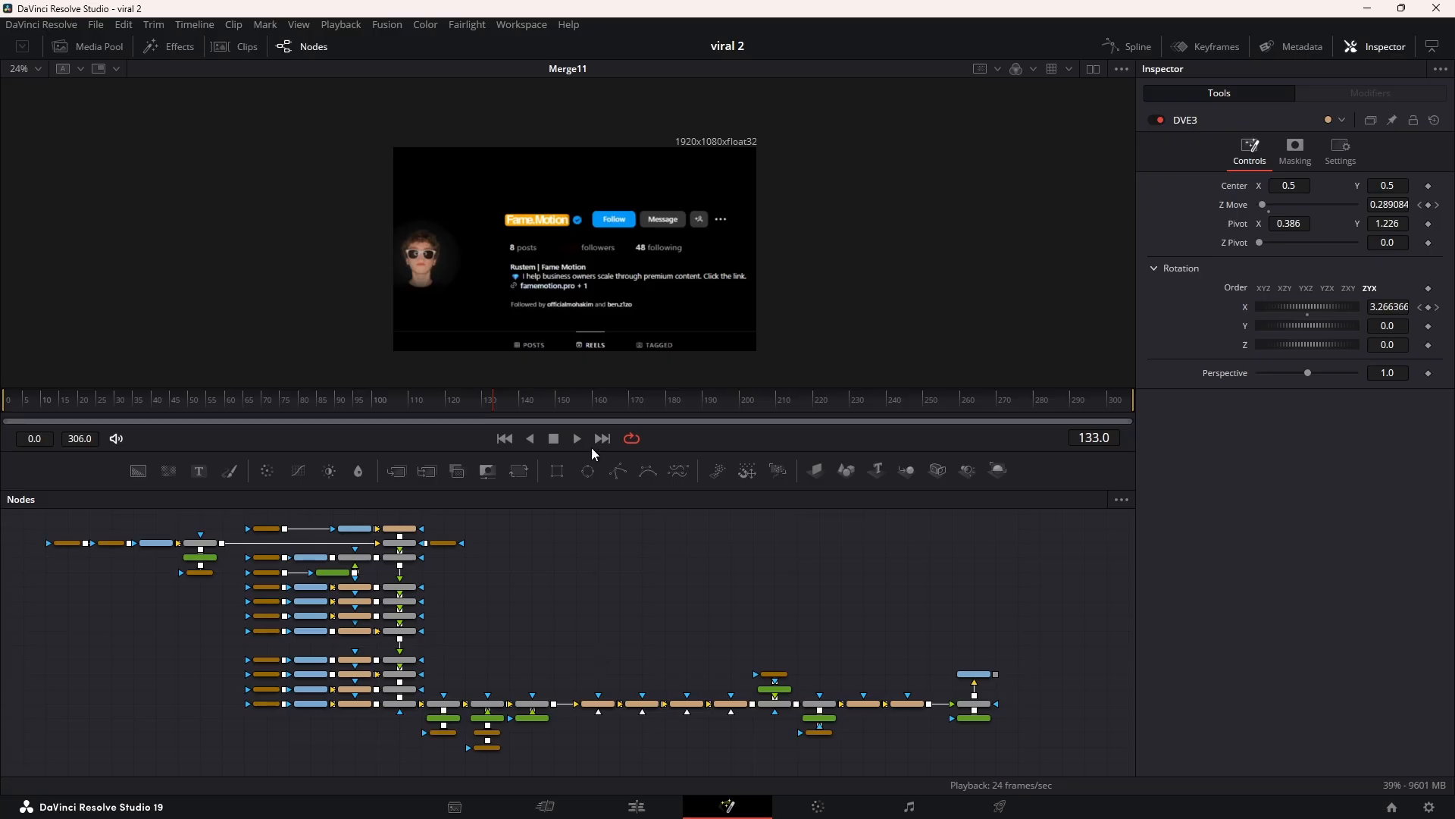
{"action": "left_click_drag", "start_coordinate": [592, 452], "coordinate": [591, 399]}
{"action": "left_click_drag", "start_coordinate": [579, 515], "coordinate": [587, 517]}
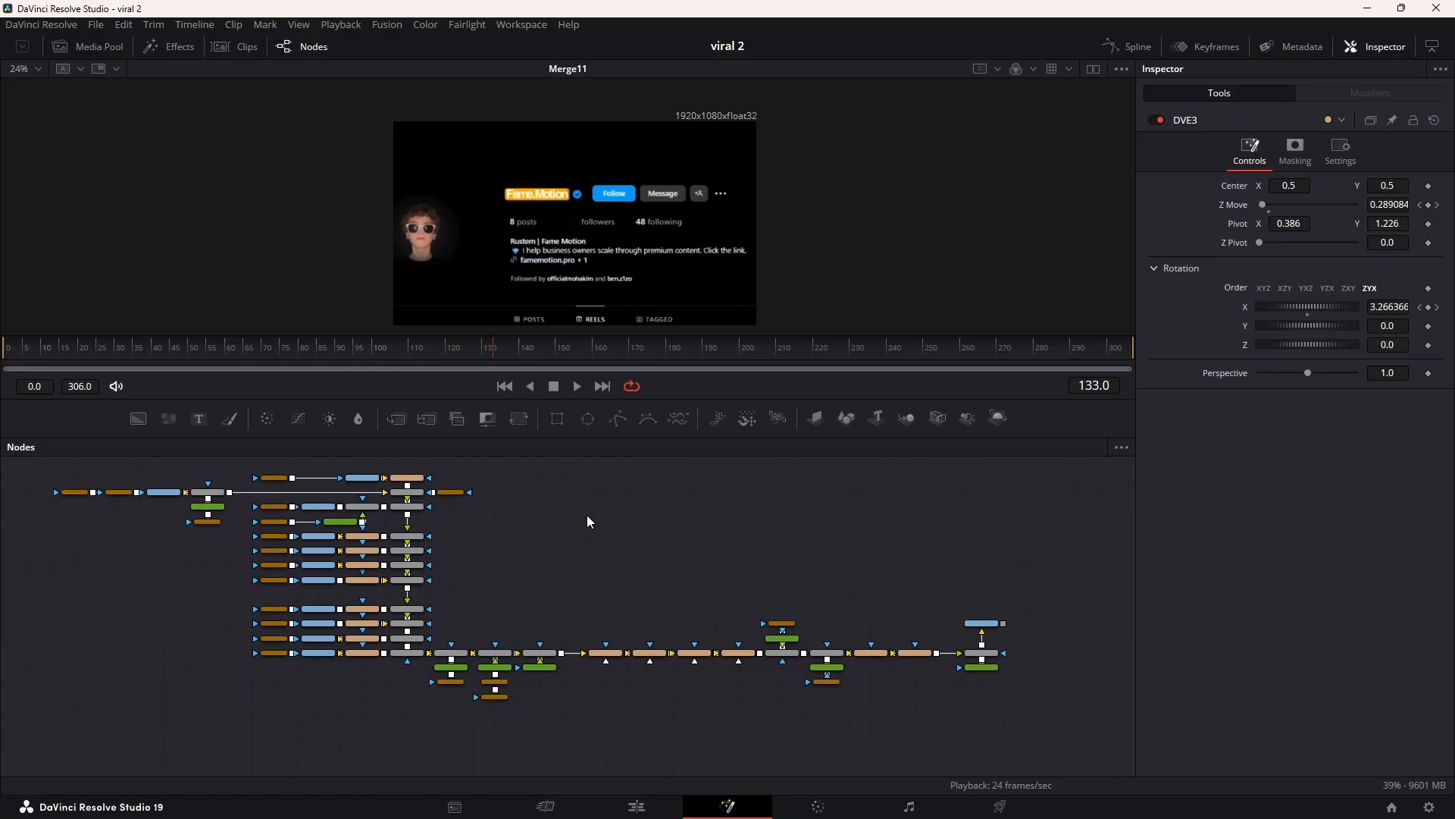
{"action": "left_click_drag", "start_coordinate": [571, 399], "coordinate": [570, 377]}
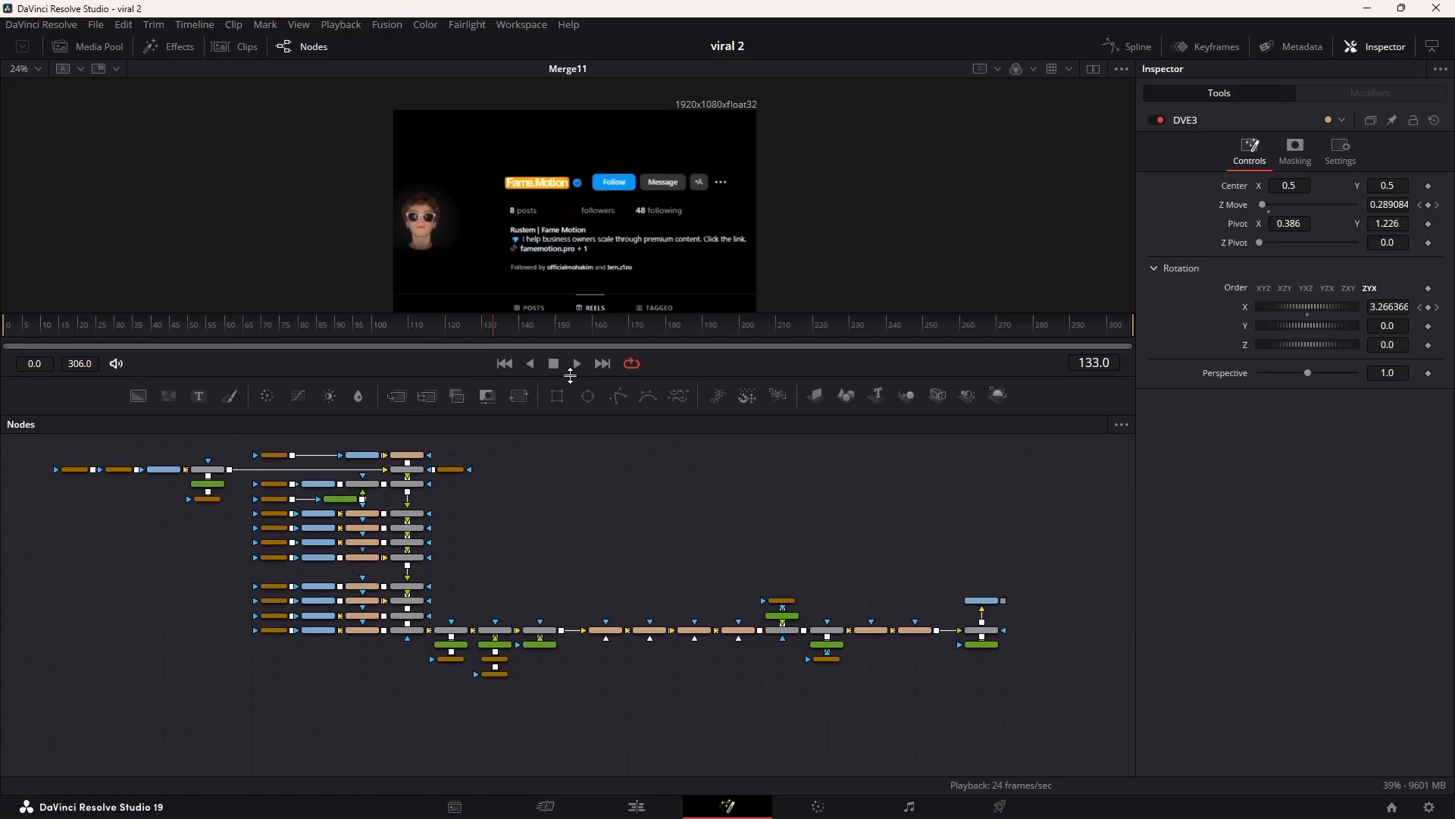
{"action": "left_click_drag", "start_coordinate": [571, 508], "coordinate": [568, 530]}
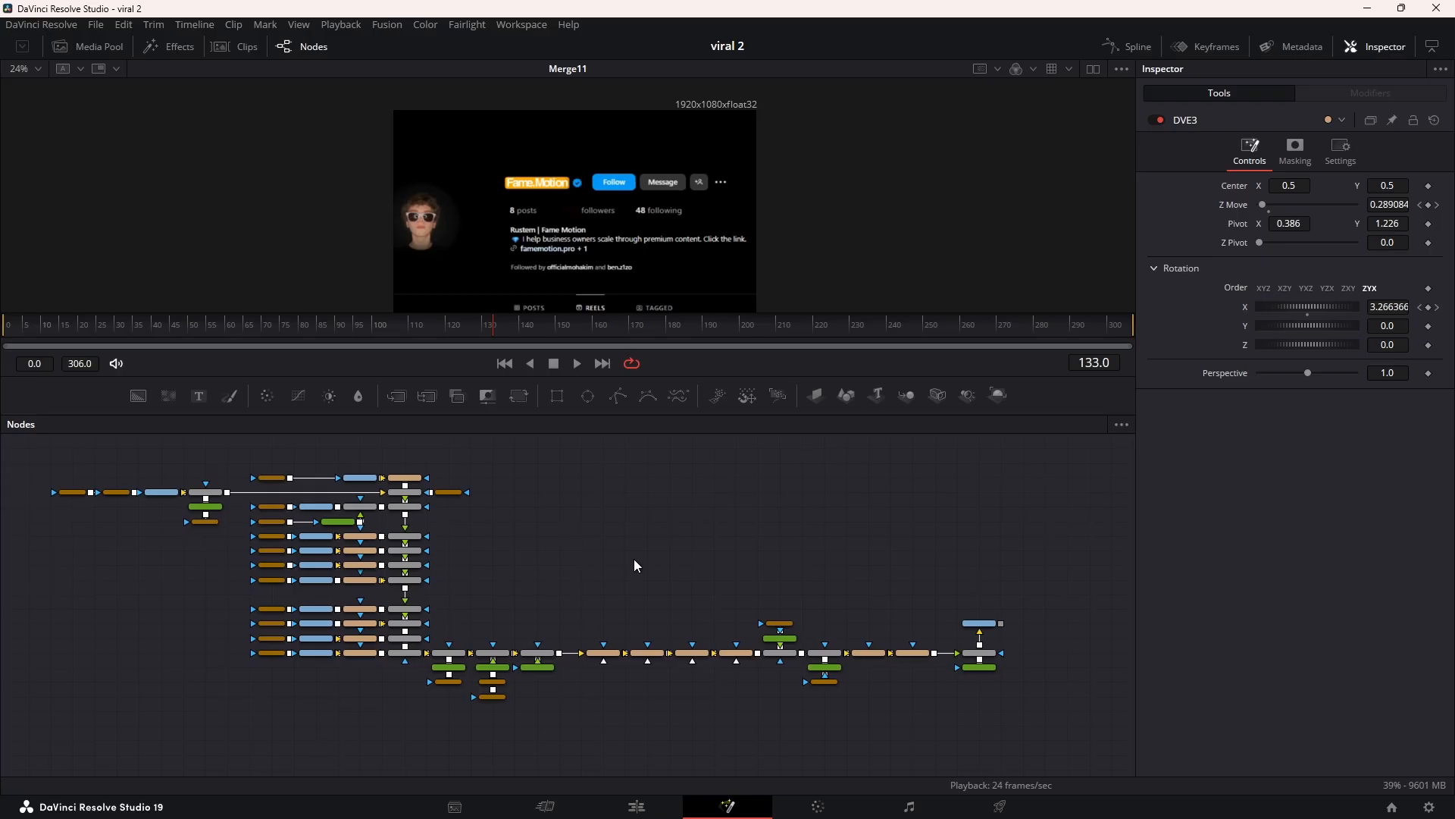
{"action": "left_click_drag", "start_coordinate": [980, 623], "coordinate": [979, 594]}
{"action": "left_click_drag", "start_coordinate": [652, 629], "coordinate": [730, 643]}
Step: Delete Merge11, Background1, the Transform3 and Transform4 nodes, the Merge17 and Merge18 branches, the DVE nodes and Merge16, keeping MediaOut1
{"action": "left_click", "coordinate": [1054, 667]}
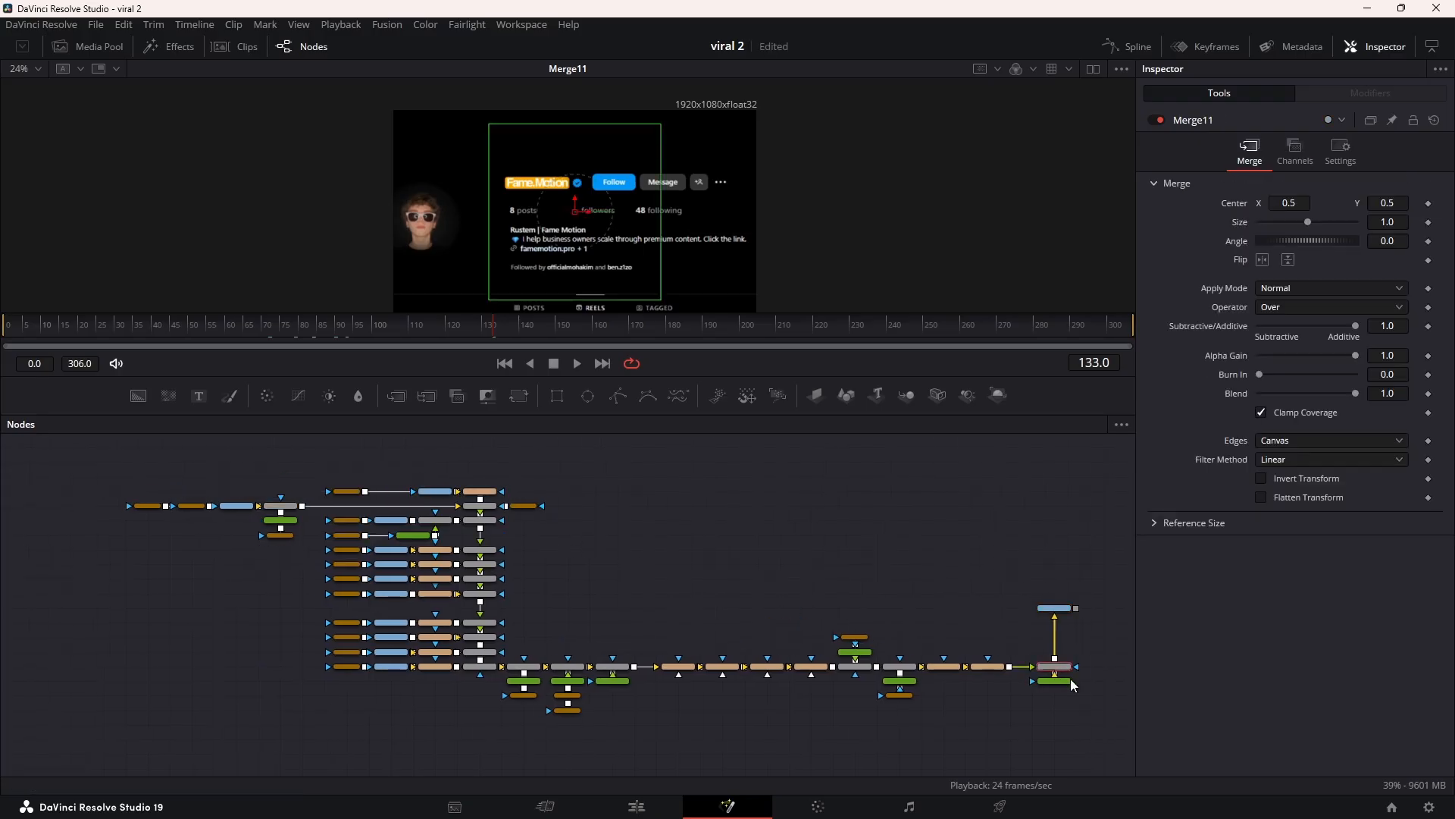
{"action": "key", "text": "Delete"}
{"action": "left_click", "coordinate": [899, 666]}
{"action": "key", "text": "Delete"}
{"action": "left_click", "coordinate": [899, 695]}
{"action": "key", "text": "Delete"}
{"action": "left_click", "coordinate": [855, 639]}
{"action": "key", "text": "Delete"}
{"action": "left_click", "coordinate": [855, 651]}
{"action": "key", "text": "Delete"}
{"action": "left_click", "coordinate": [855, 667]}
{"action": "key", "text": "Delete"}
{"action": "left_click", "coordinate": [811, 667]}
{"action": "key", "text": "Delete"}
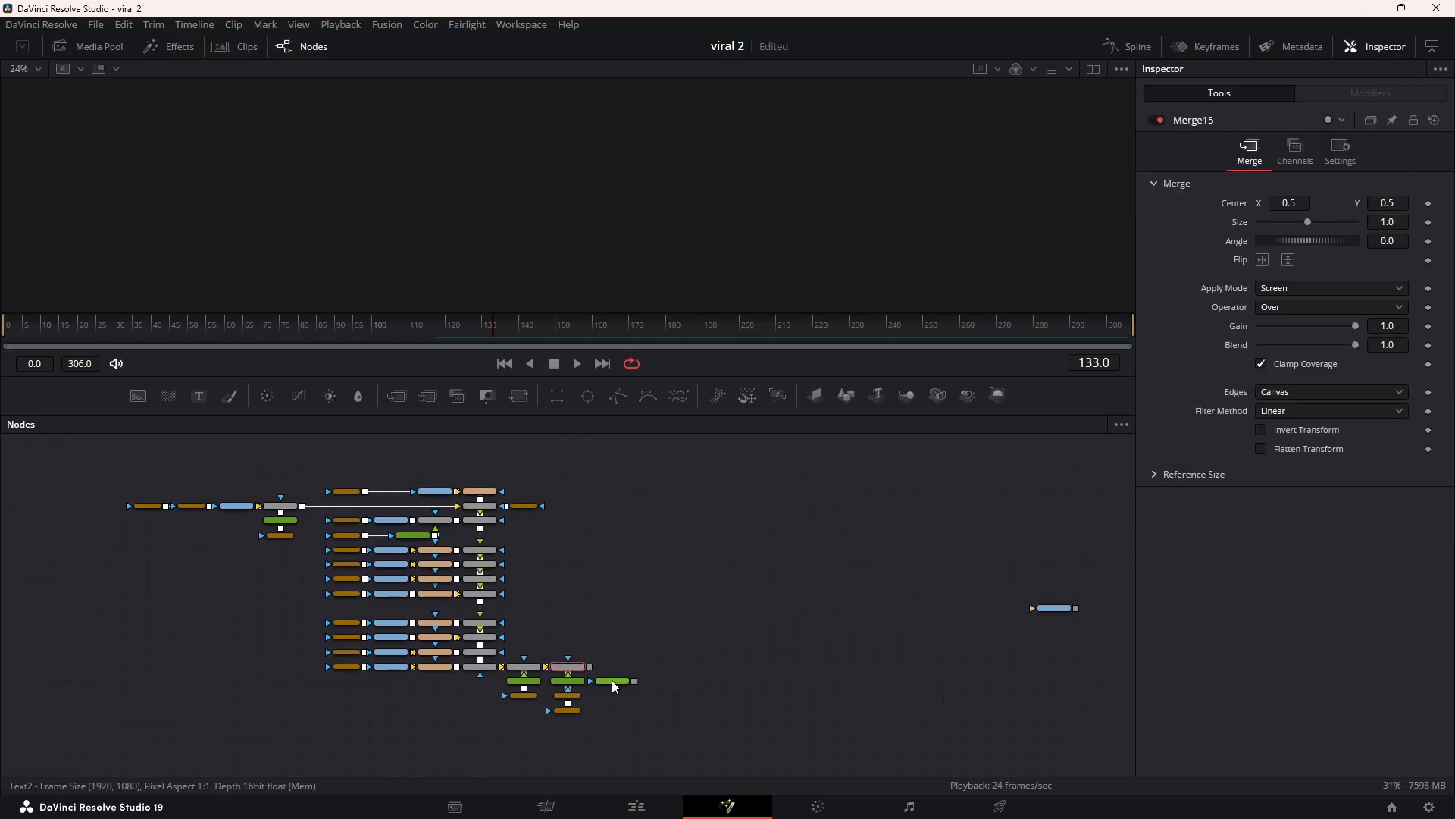
Step: Delete the Merge14, Merge15 and Text2 nodes with their masks, plus the four lowest media rows and their merges
{"action": "left_click", "coordinate": [528, 681]}
{"action": "key", "text": "Delete"}
{"action": "left_click", "coordinate": [523, 695]}
{"action": "key", "text": "Delete"}
{"action": "left_click", "coordinate": [481, 666]}
{"action": "key", "text": "Delete"}
{"action": "left_click", "coordinate": [441, 667]}
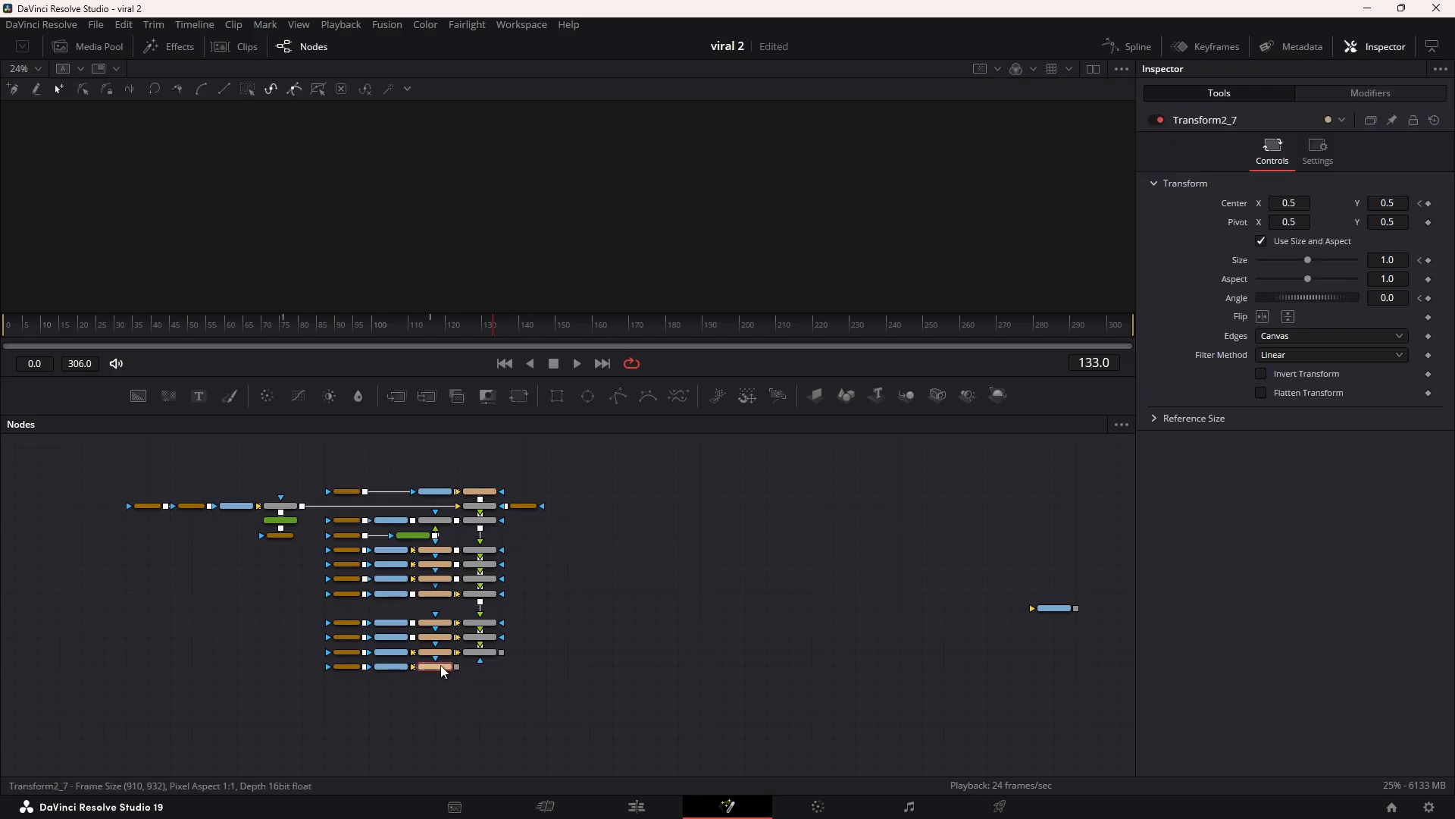
{"action": "key", "text": "Delete"}
{"action": "left_click", "coordinate": [480, 636]}
{"action": "key", "text": "Delete"}
{"action": "left_click", "coordinate": [394, 637]}
{"action": "key", "text": "Delete"}
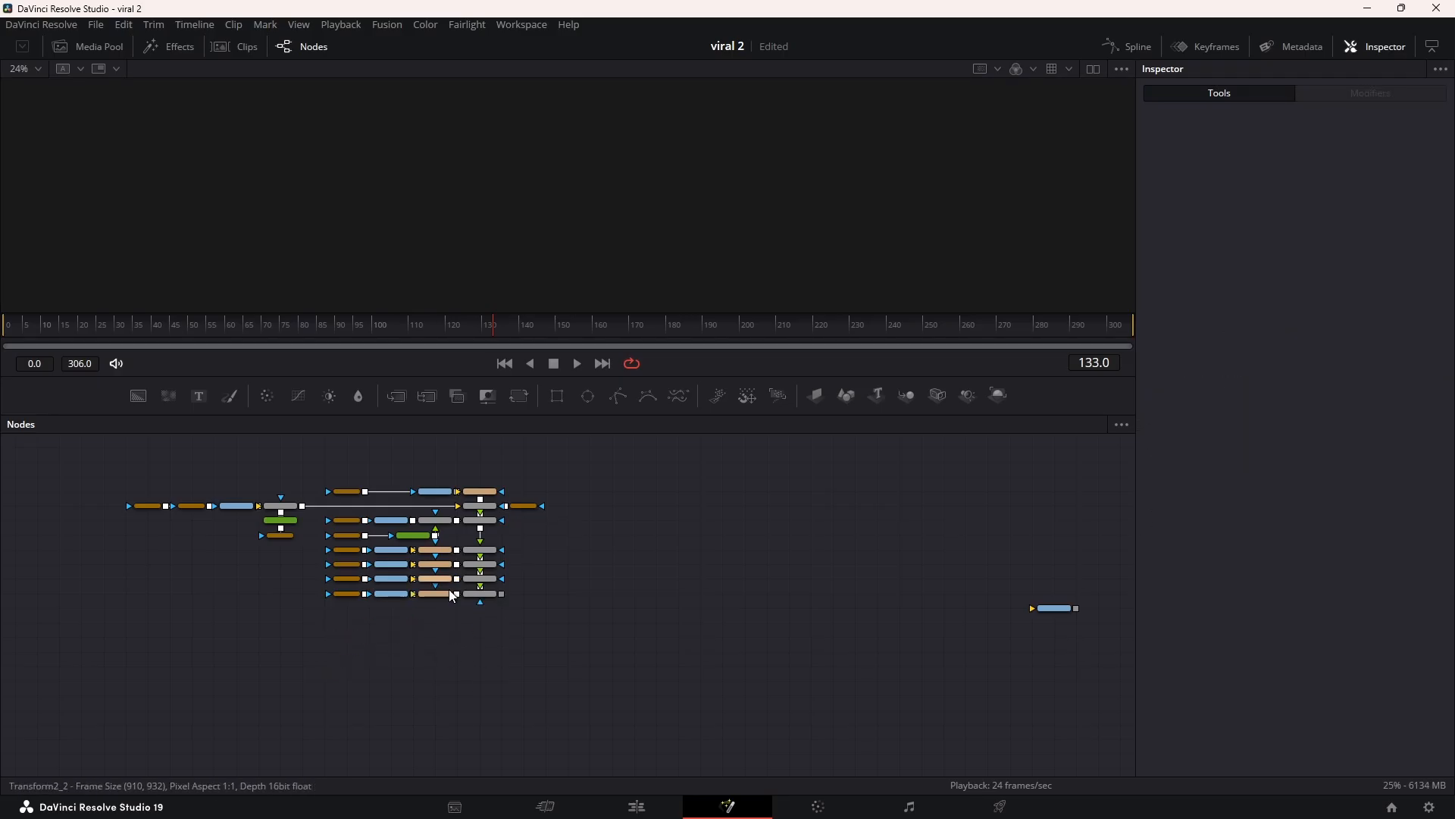
Step: Delete the merges, transforms and masks of the next group of media rows above
{"action": "left_click", "coordinate": [480, 594]}
{"action": "key", "text": "Delete"}
{"action": "left_click", "coordinate": [482, 579]}
{"action": "key", "text": "Delete"}
{"action": "left_click", "coordinate": [433, 550]}
{"action": "key", "text": "Delete"}
{"action": "left_click", "coordinate": [346, 565]}
{"action": "key", "text": "Delete"}
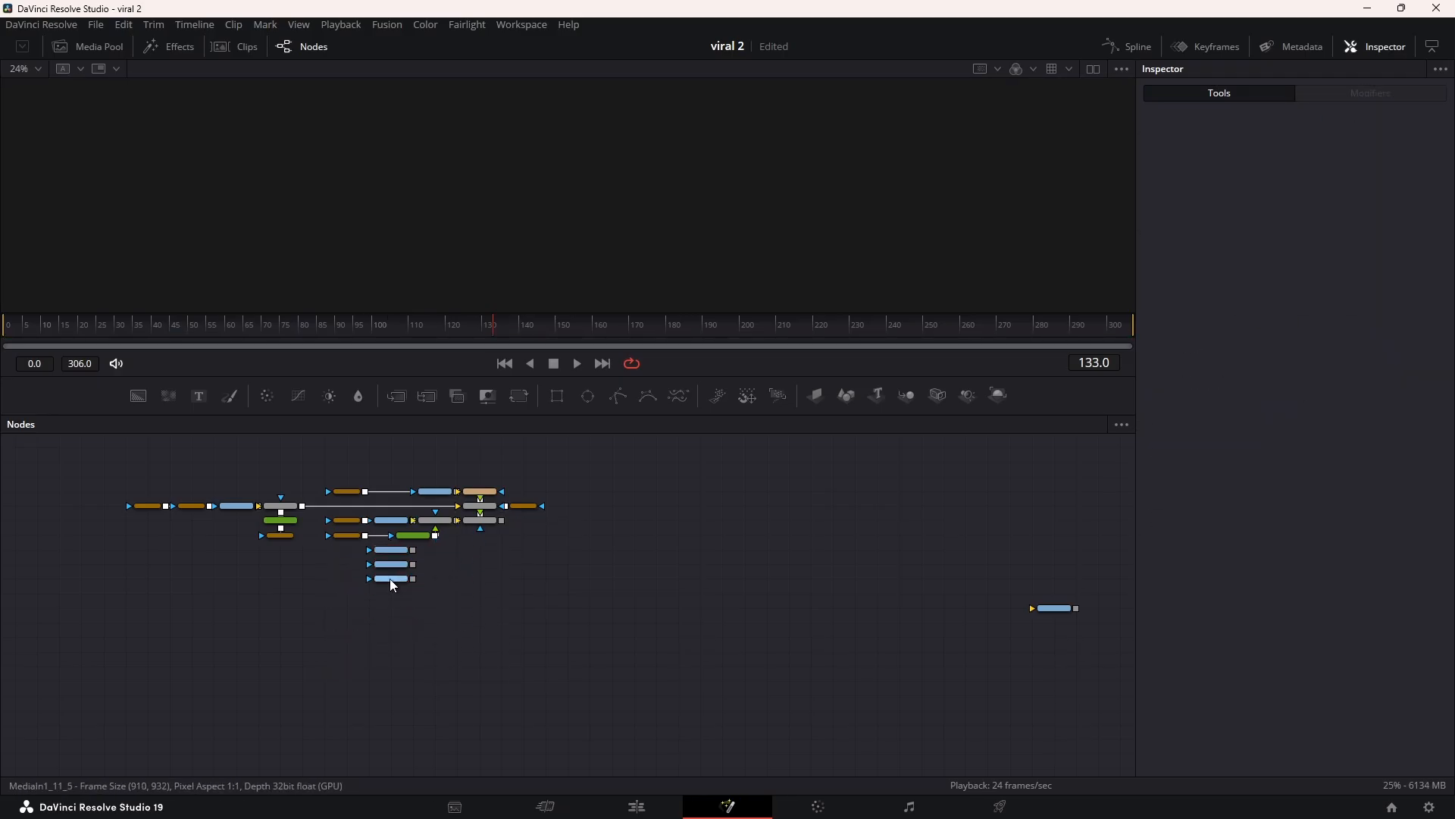
Step: Delete the remaining media rows, merges, masks and the first media branch so that only MediaOut1 is left
{"action": "left_click", "coordinate": [391, 579]}
{"action": "key", "text": "Delete"}
{"action": "left_click", "coordinate": [346, 535]}
{"action": "key", "text": "Delete"}
{"action": "left_click", "coordinate": [479, 522]}
{"action": "key", "text": "Delete"}
{"action": "left_click", "coordinate": [521, 506]}
{"action": "key", "text": "Delete"}
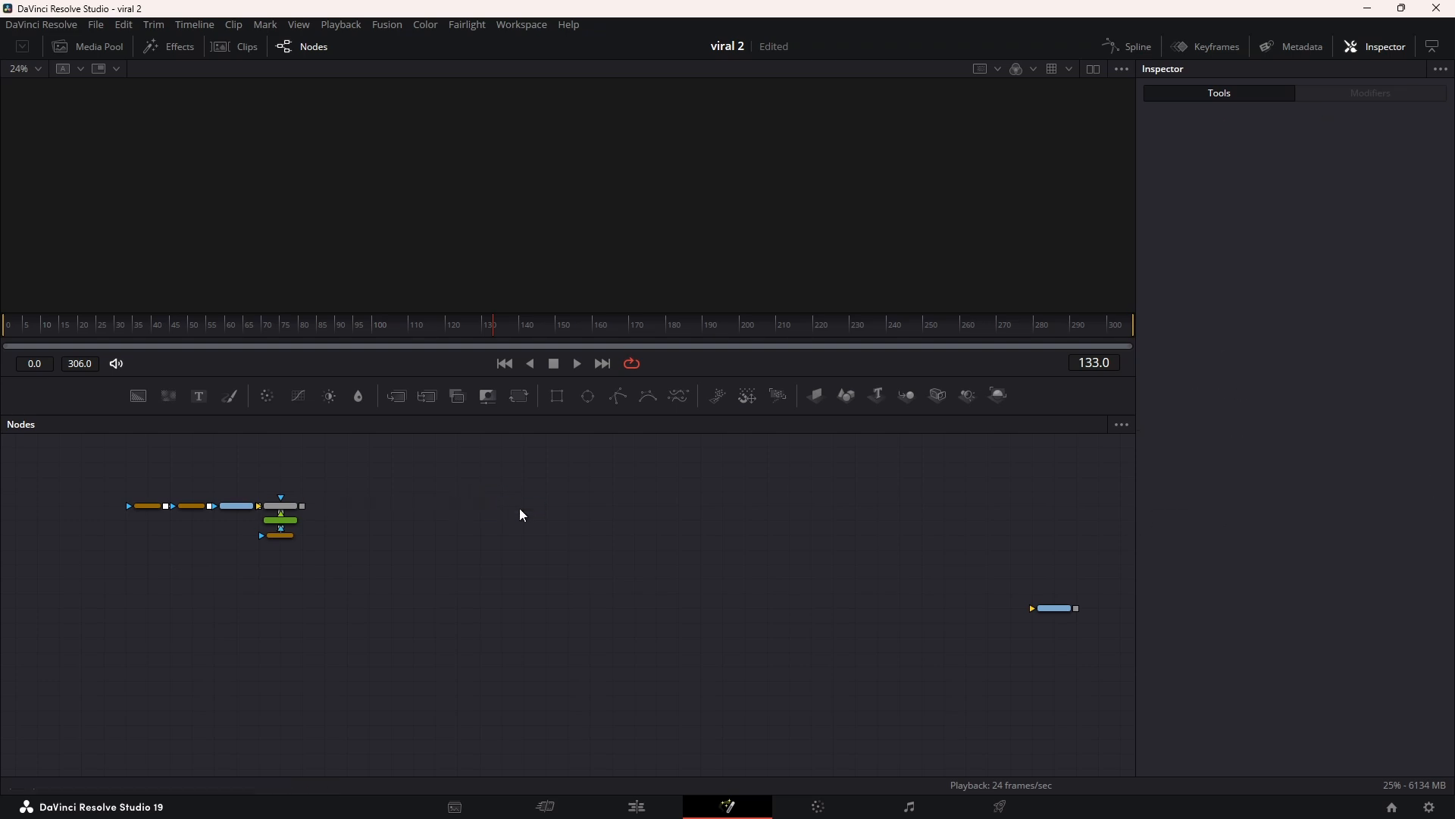
{"action": "left_click", "coordinate": [281, 506]}
{"action": "key", "text": "Delete"}
{"action": "left_click", "coordinate": [238, 507]}
{"action": "key", "text": "Delete"}
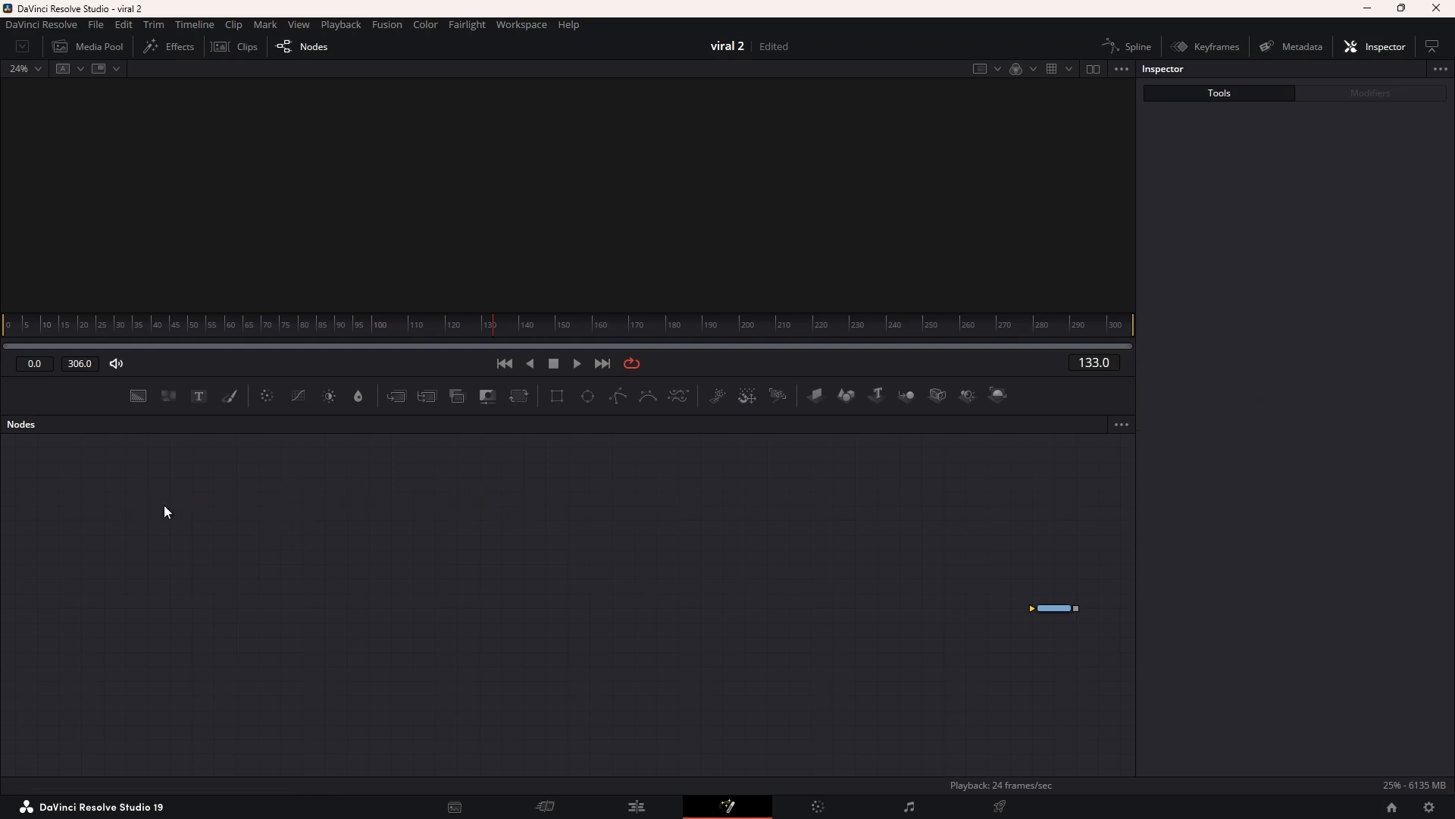
Step: Switch to Snipping Tool, set it to full-screen mode, capture the graph holding only MediaOut1, and return to DaVinci Resolve
{"action": "mouse_move", "coordinate": [724, 805]}
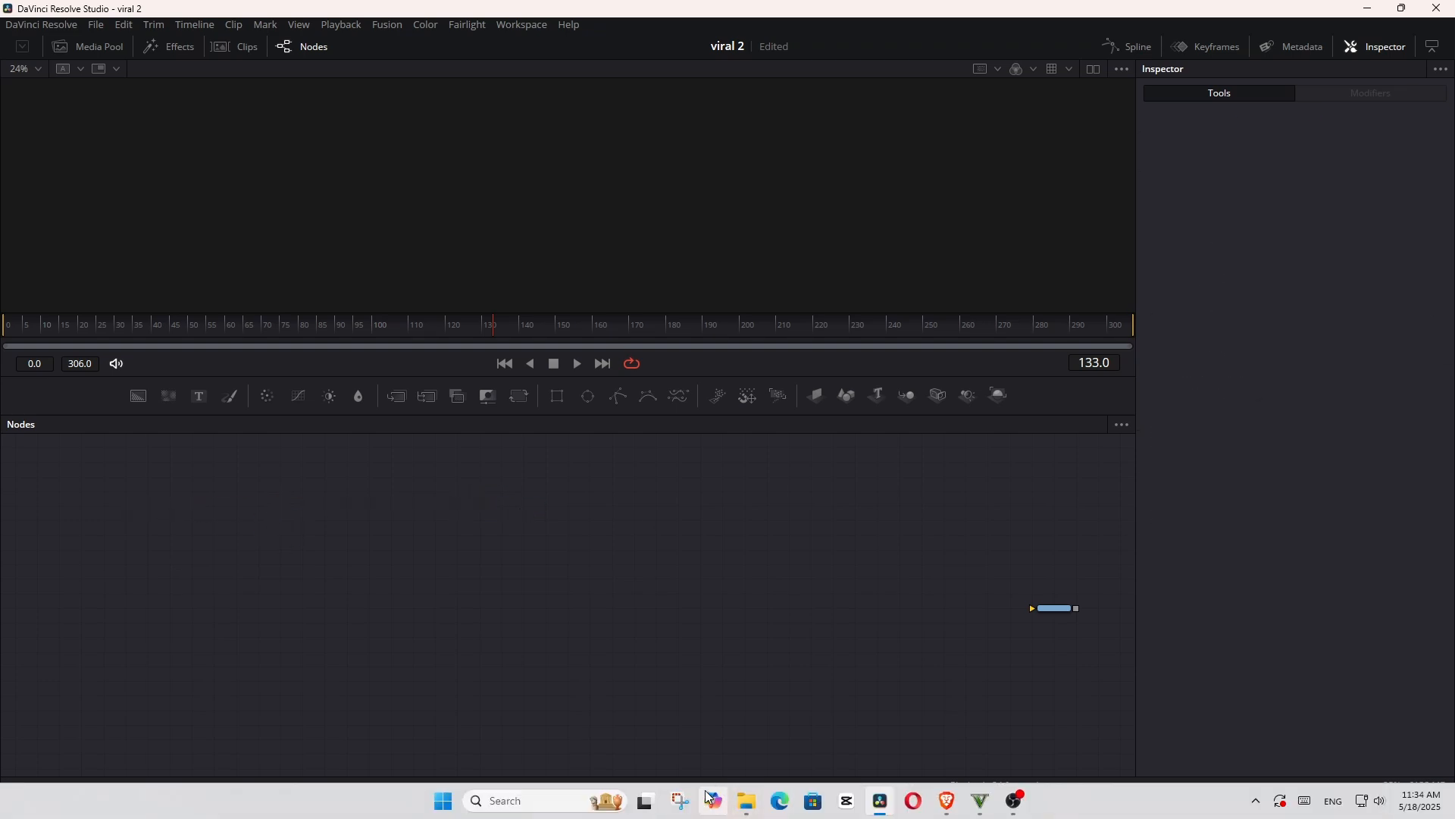
{"action": "left_click", "coordinate": [677, 802]}
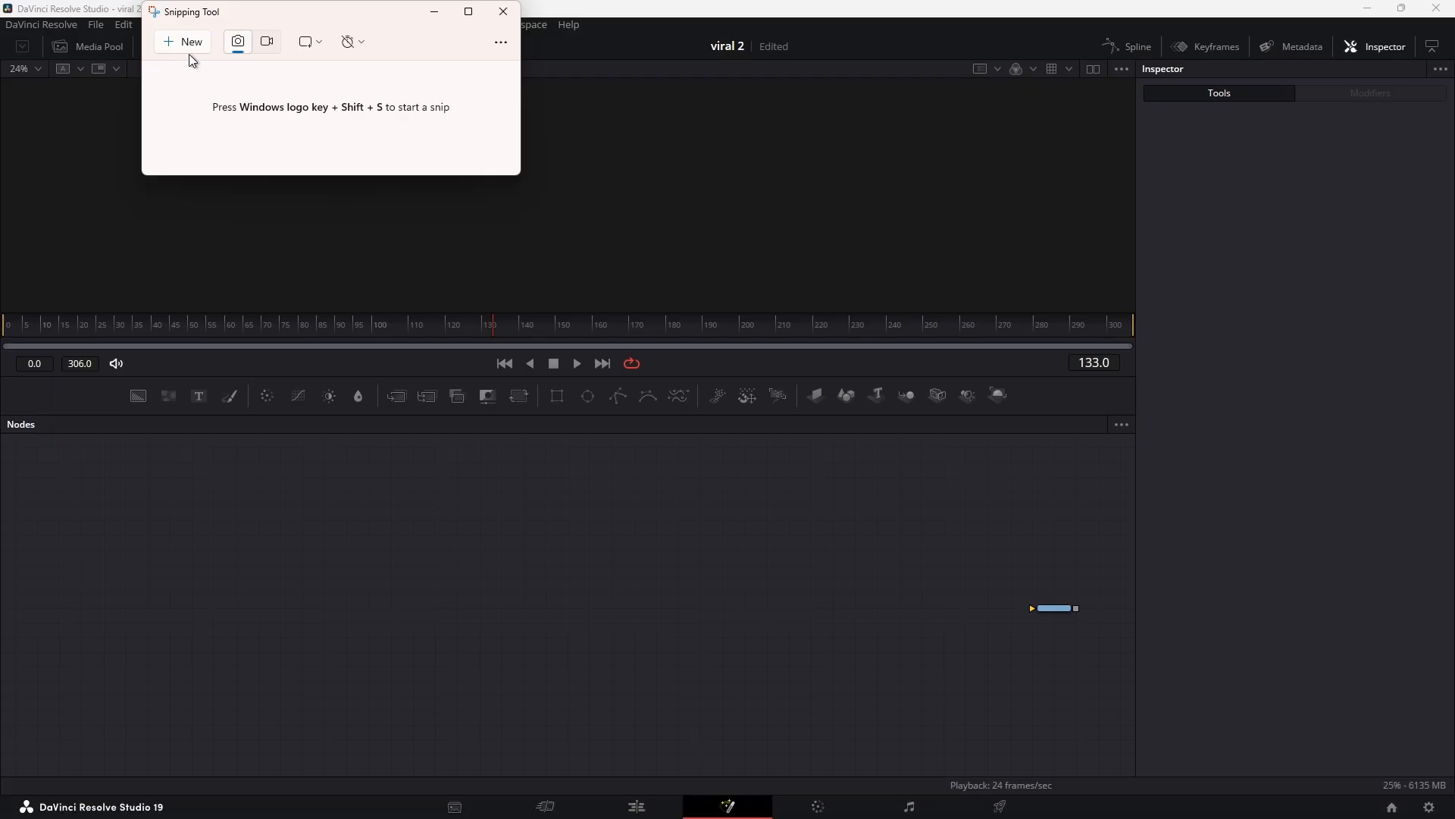
{"action": "left_click", "coordinate": [308, 43]}
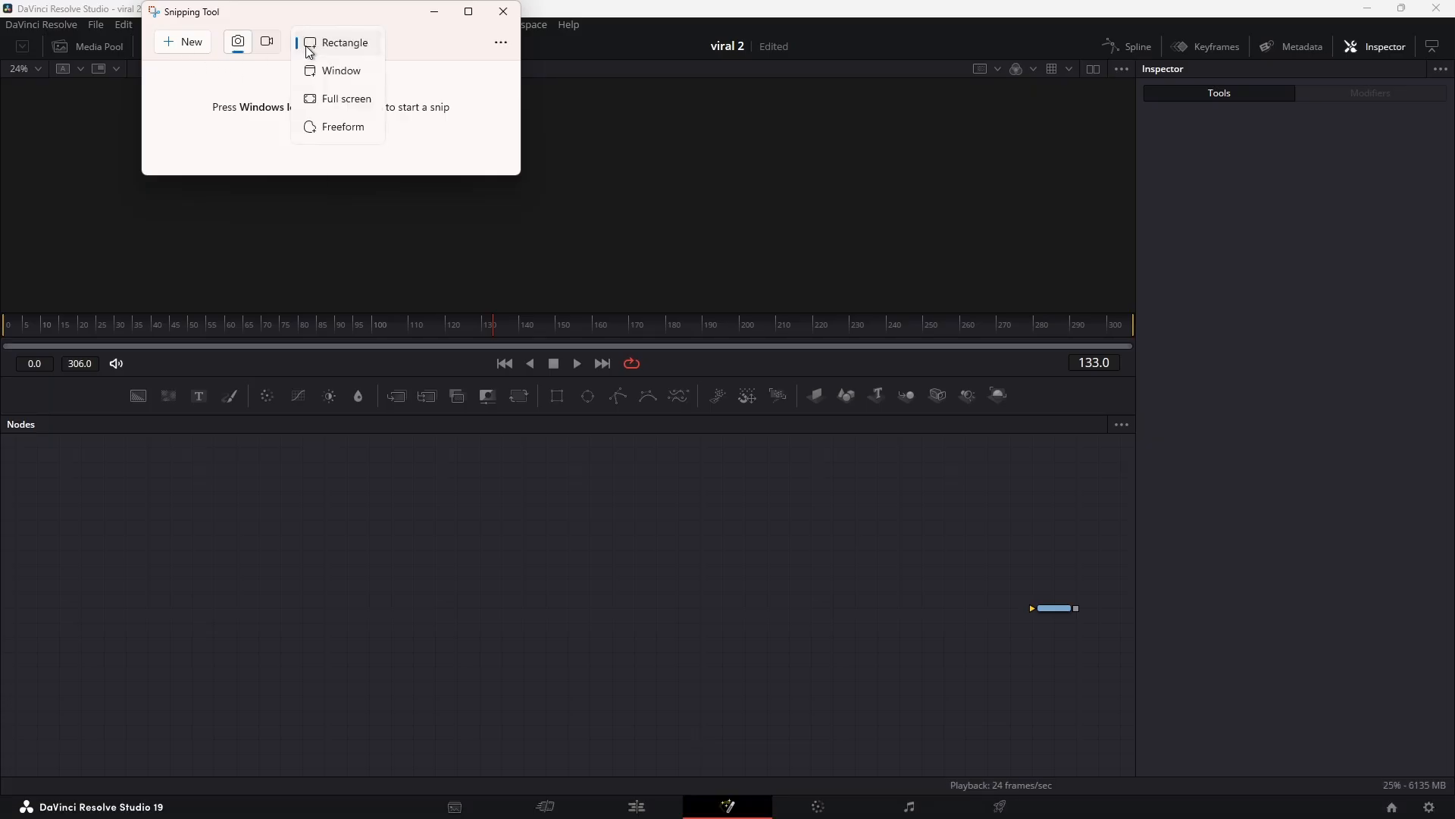
{"action": "left_click", "coordinate": [347, 99]}
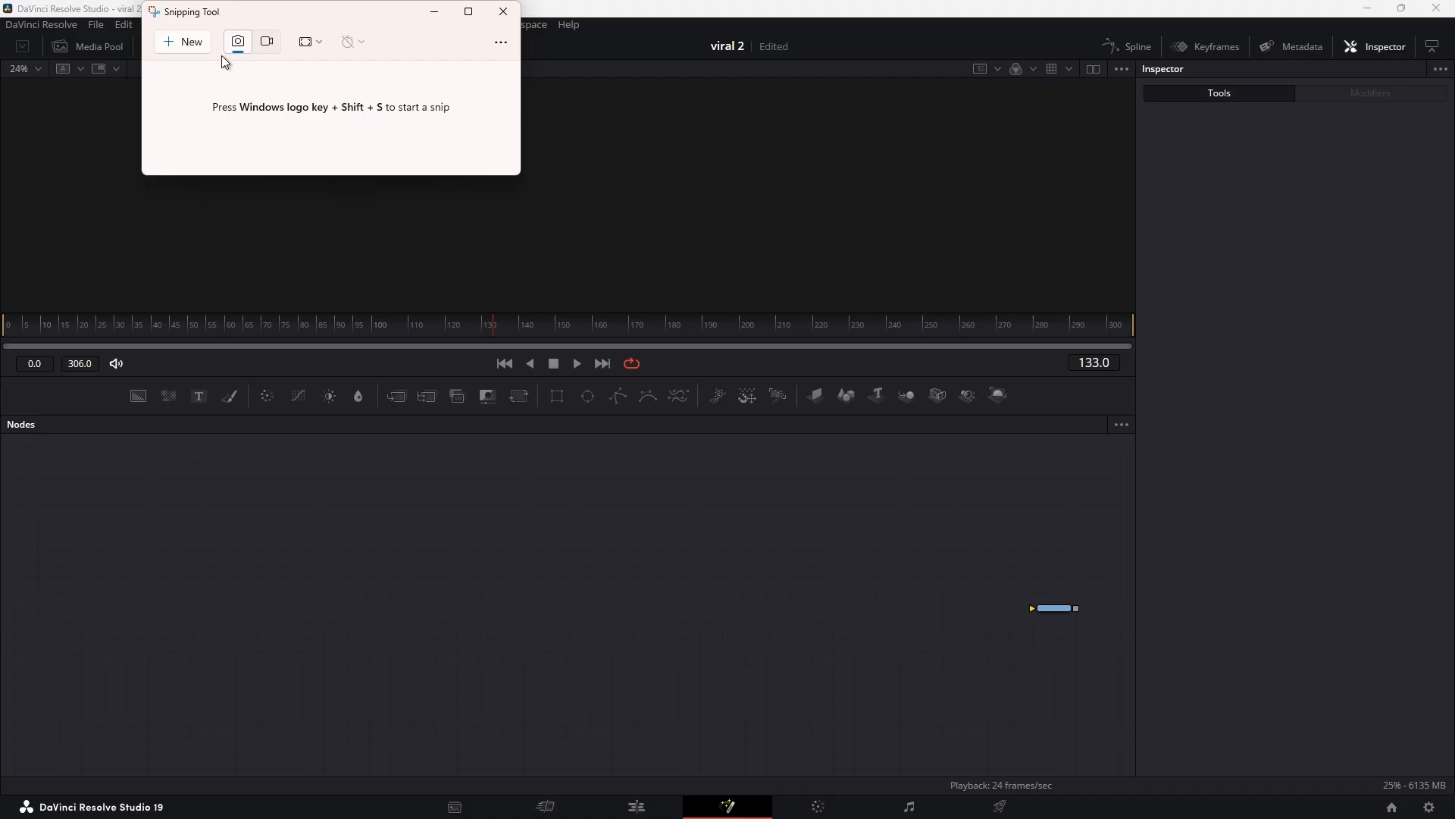
{"action": "left_click", "coordinate": [183, 42]}
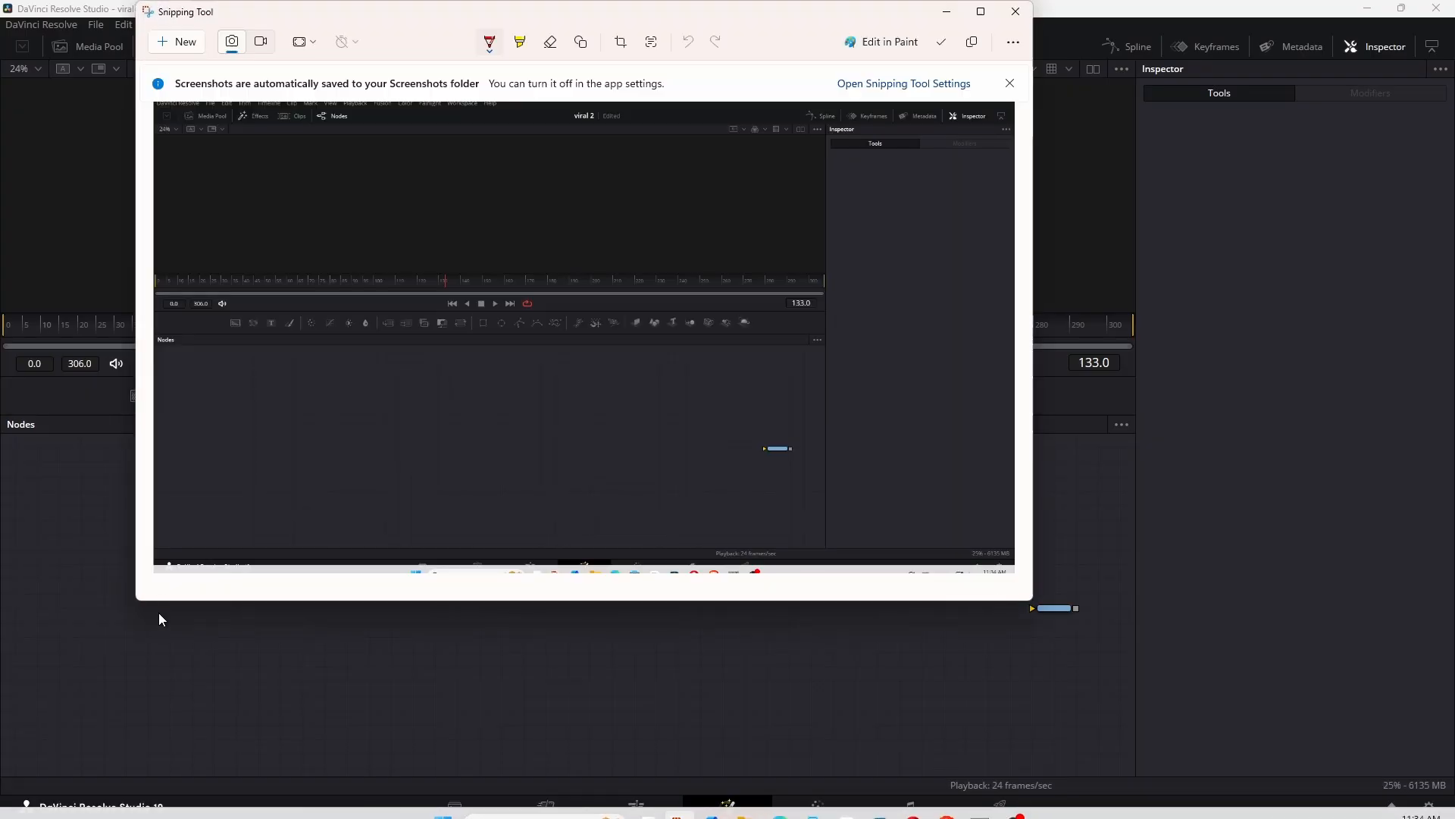
{"action": "left_click", "coordinate": [159, 619]}
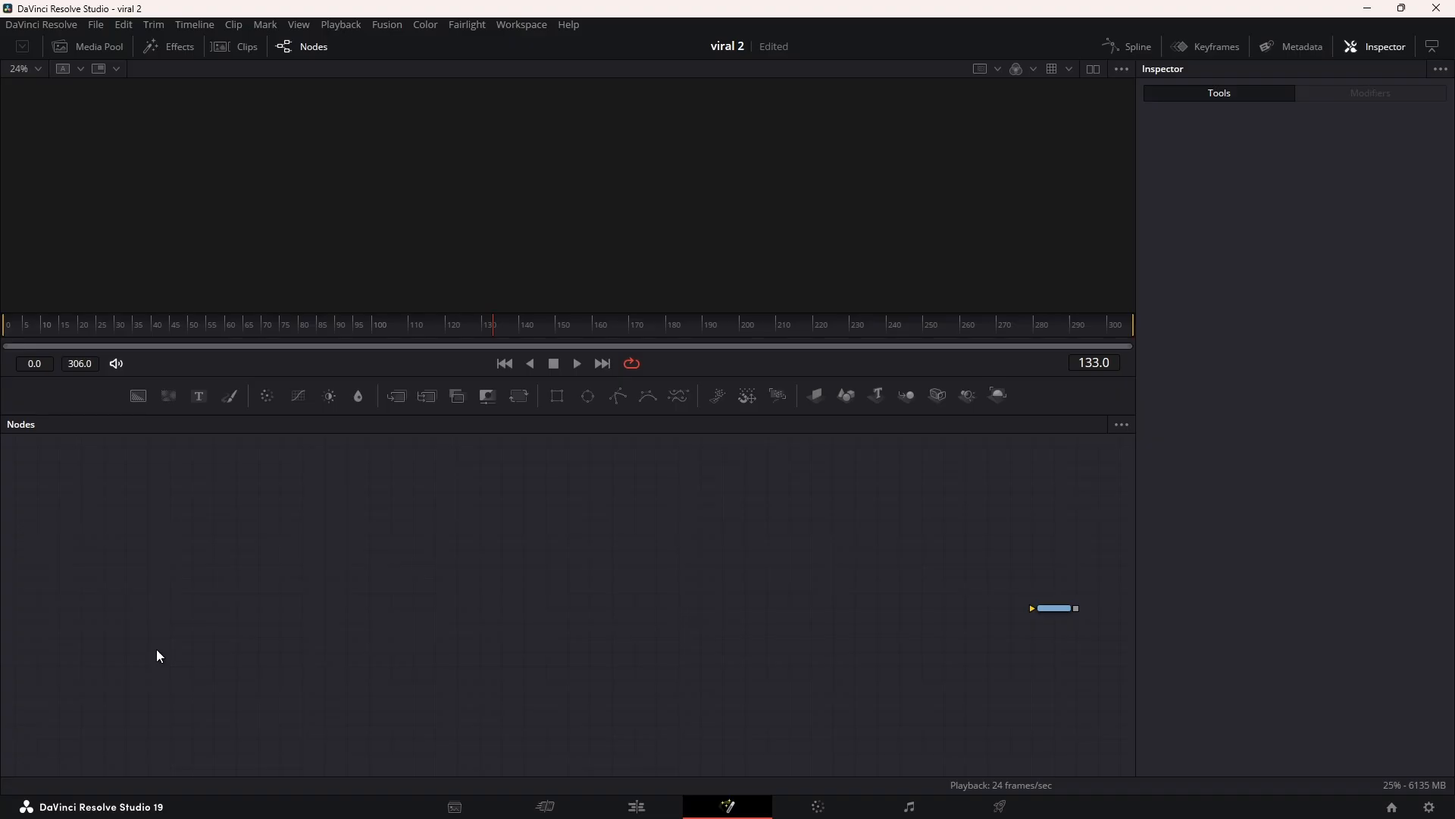
Step: Restore the first mask node by undoing its deletion, and capture a full-screen snip of the graph
{"action": "key", "text": "ctrl+v"}
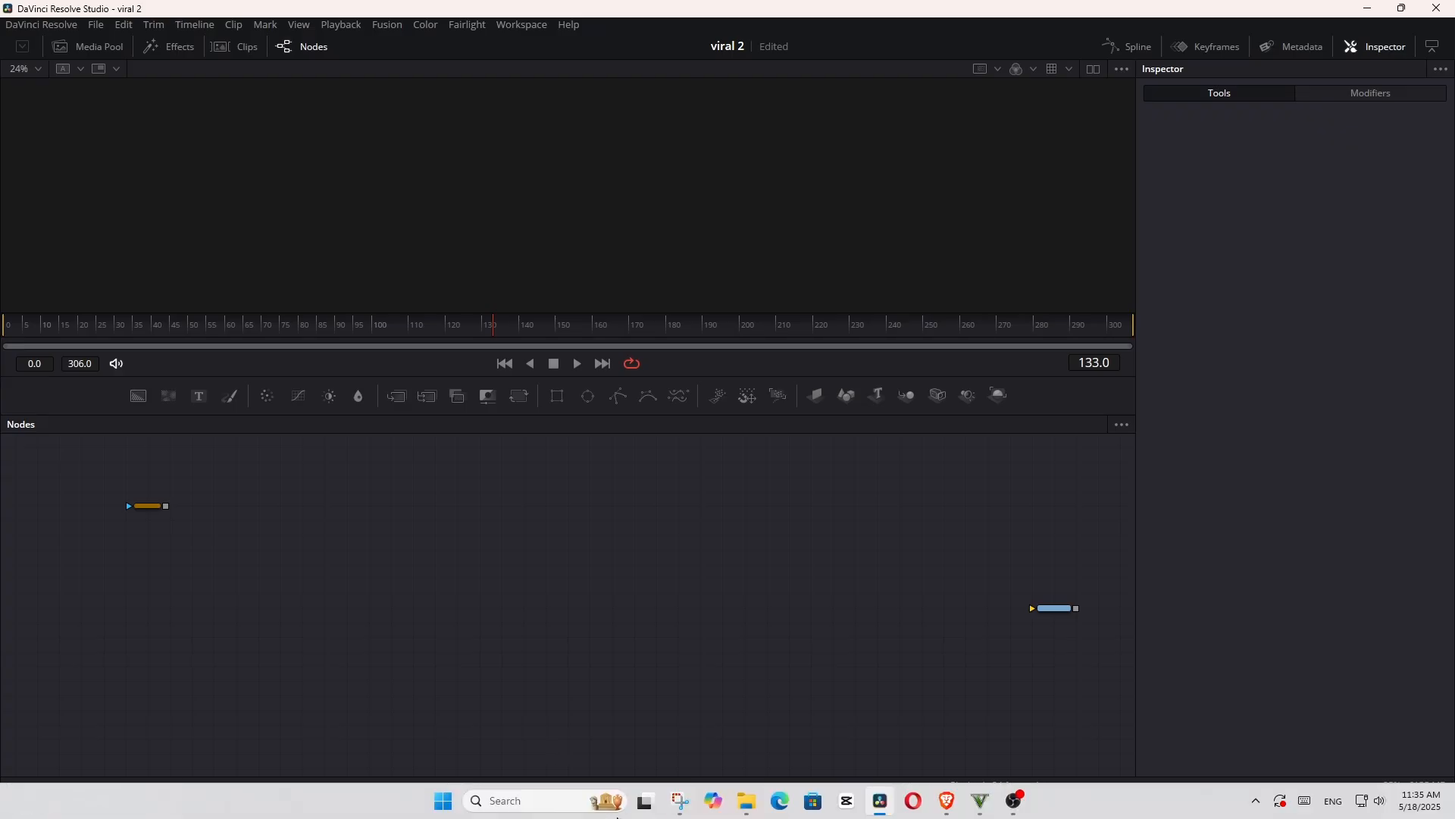
{"action": "left_click", "coordinate": [680, 805]}
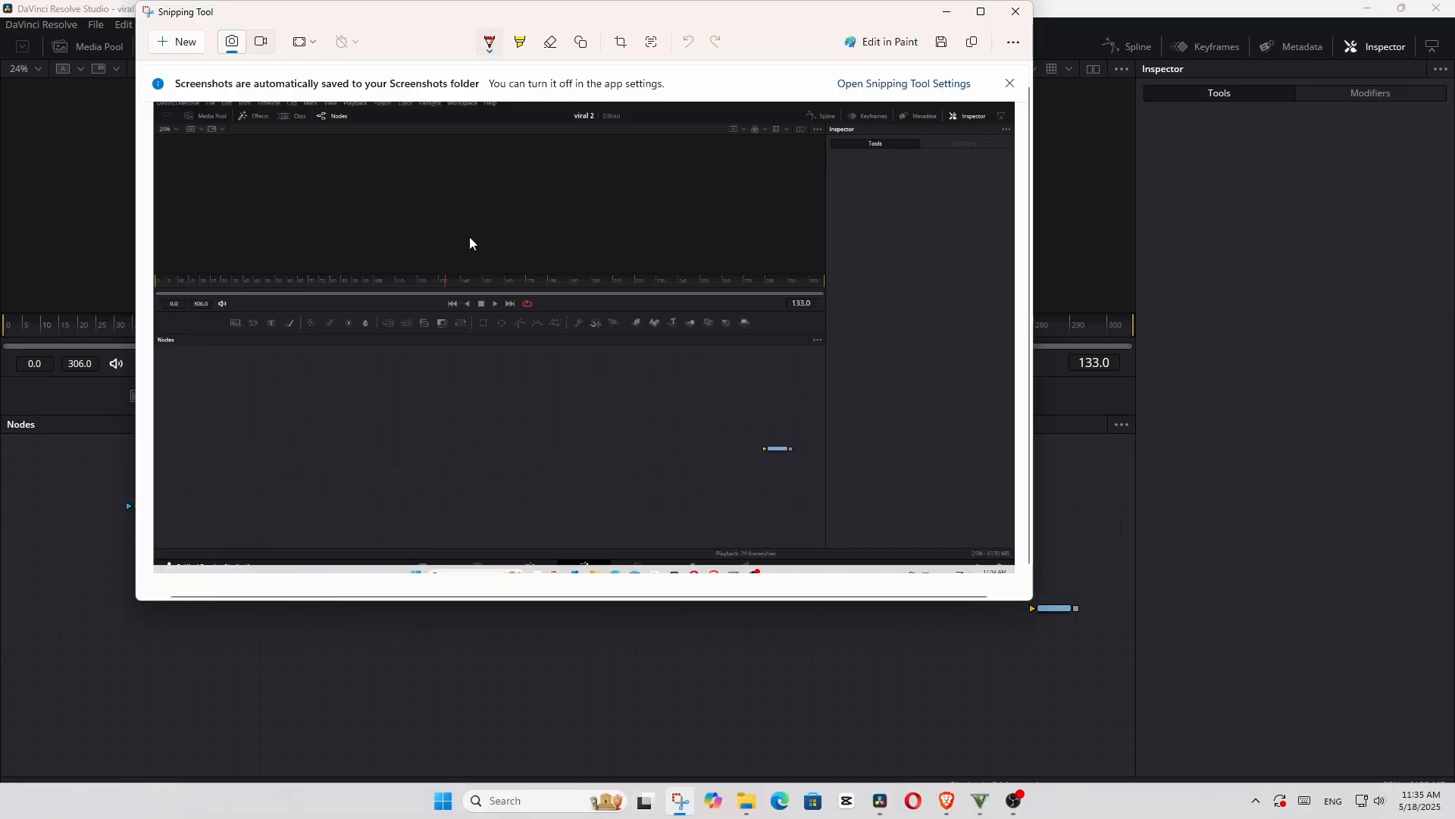
{"action": "left_click", "coordinate": [182, 47]}
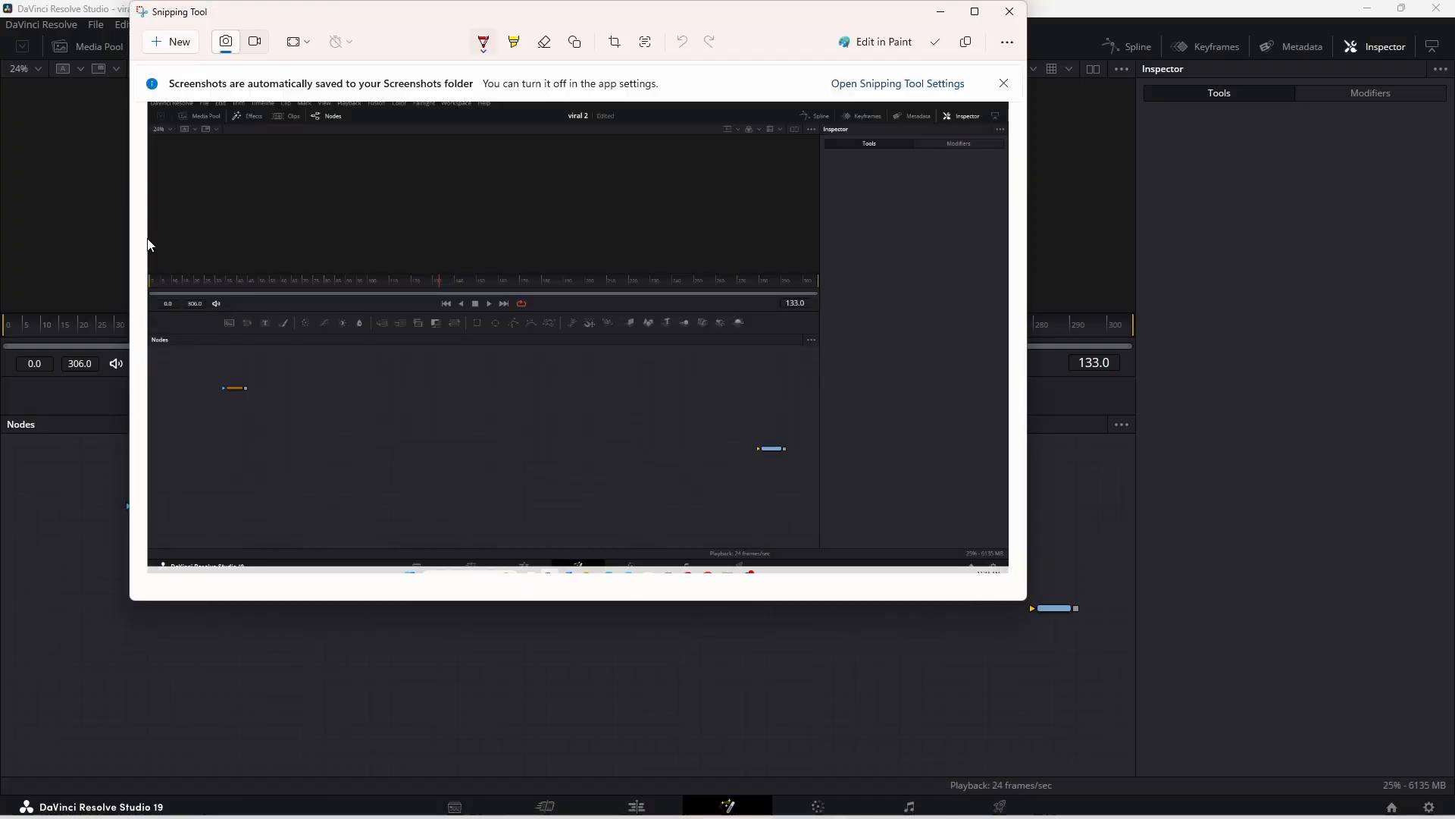
{"action": "left_click", "coordinate": [124, 660]}
Step: Restore the second mask node, capture the full screen with Snipping Tool, and bring back the media node beside it
{"action": "key", "text": "ctrl+z"}
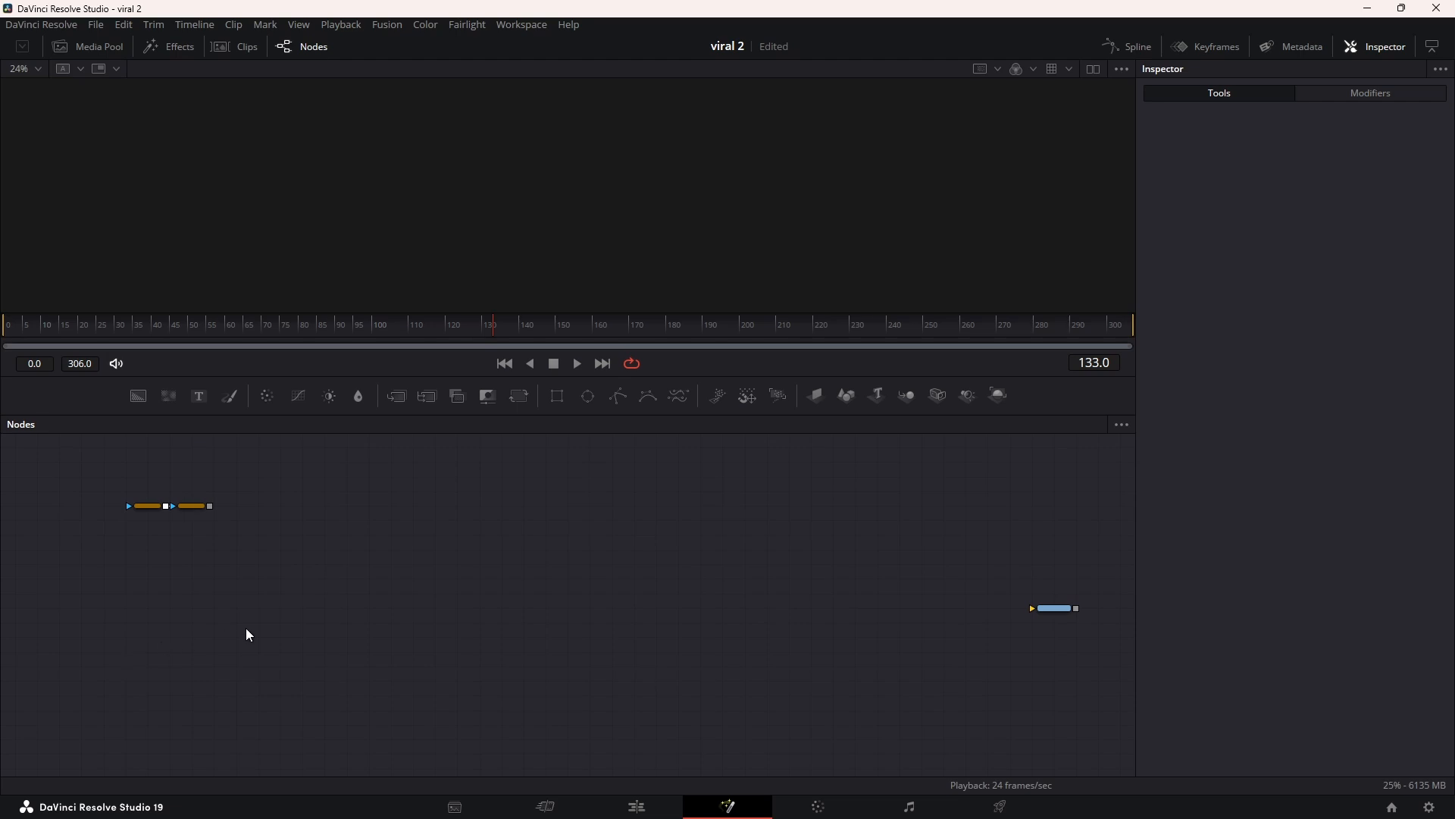
{"action": "left_click", "coordinate": [680, 802]}
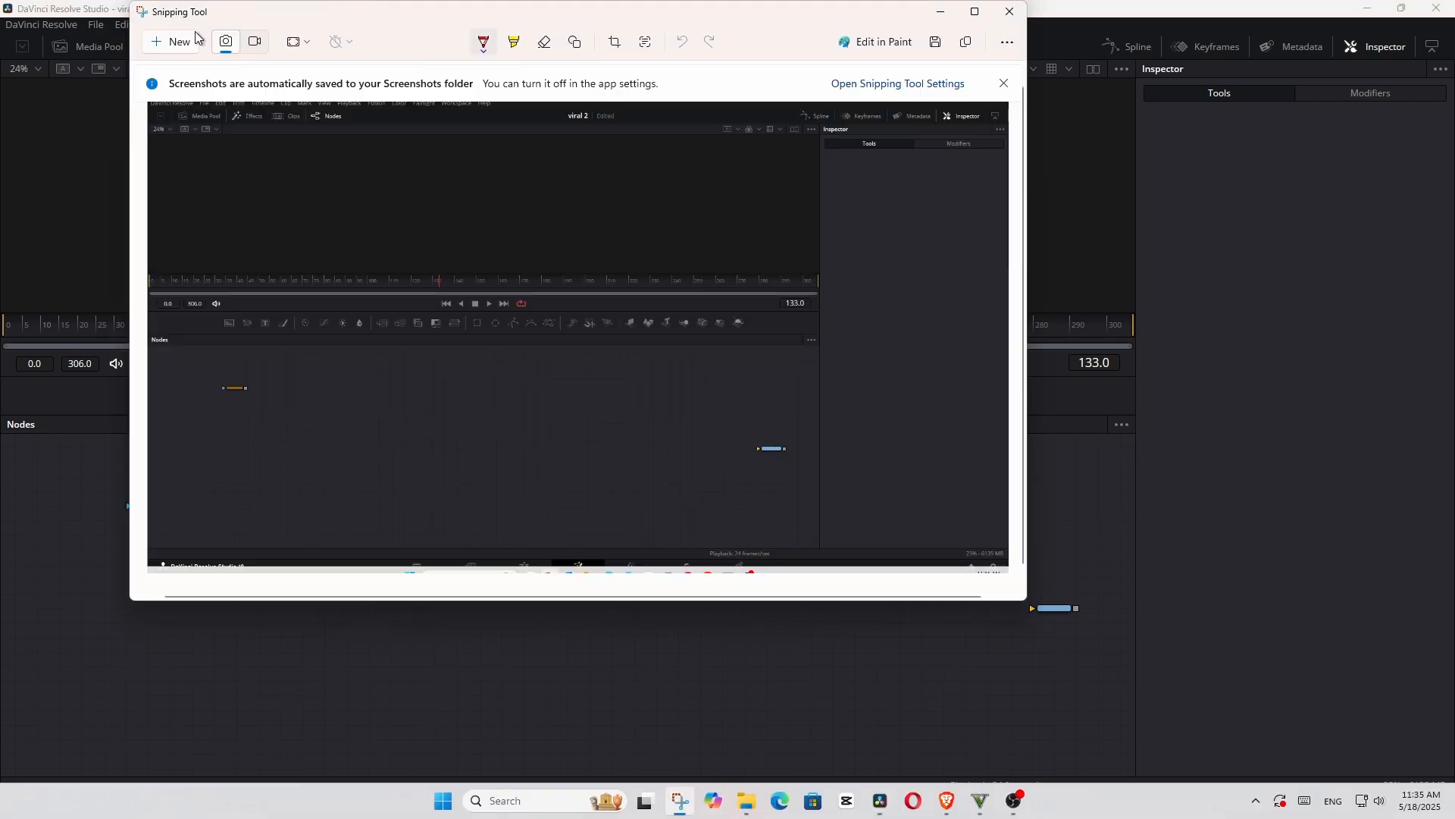
{"action": "left_click", "coordinate": [172, 43]}
{"action": "left_click", "coordinate": [306, 634]}
{"action": "left_click", "coordinate": [323, 621]}
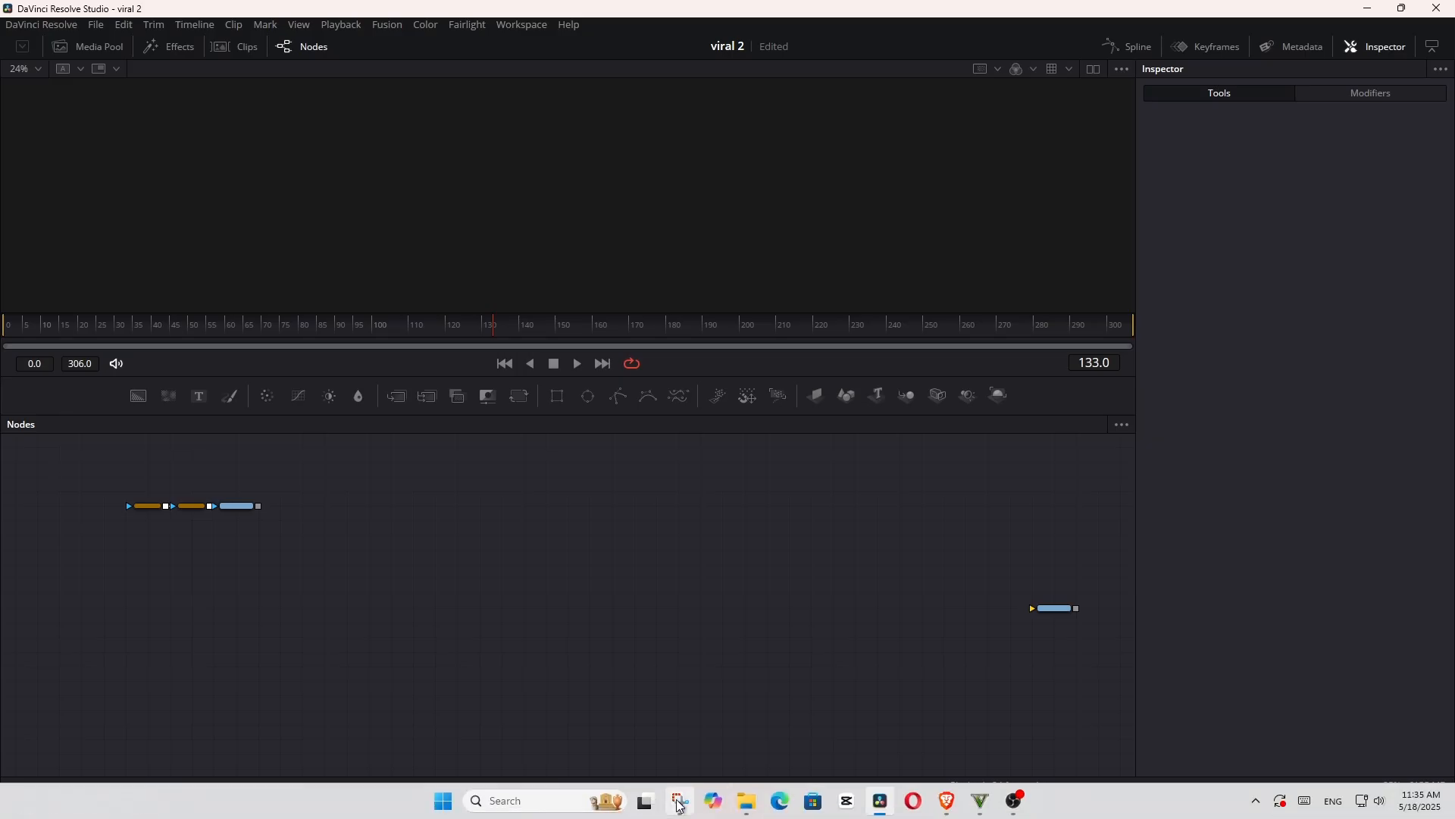
Step: Capture a full-screen snip of the two masks and media node, and restore the separate mask node below them
{"action": "left_click", "coordinate": [680, 802]}
{"action": "left_click", "coordinate": [167, 42]}
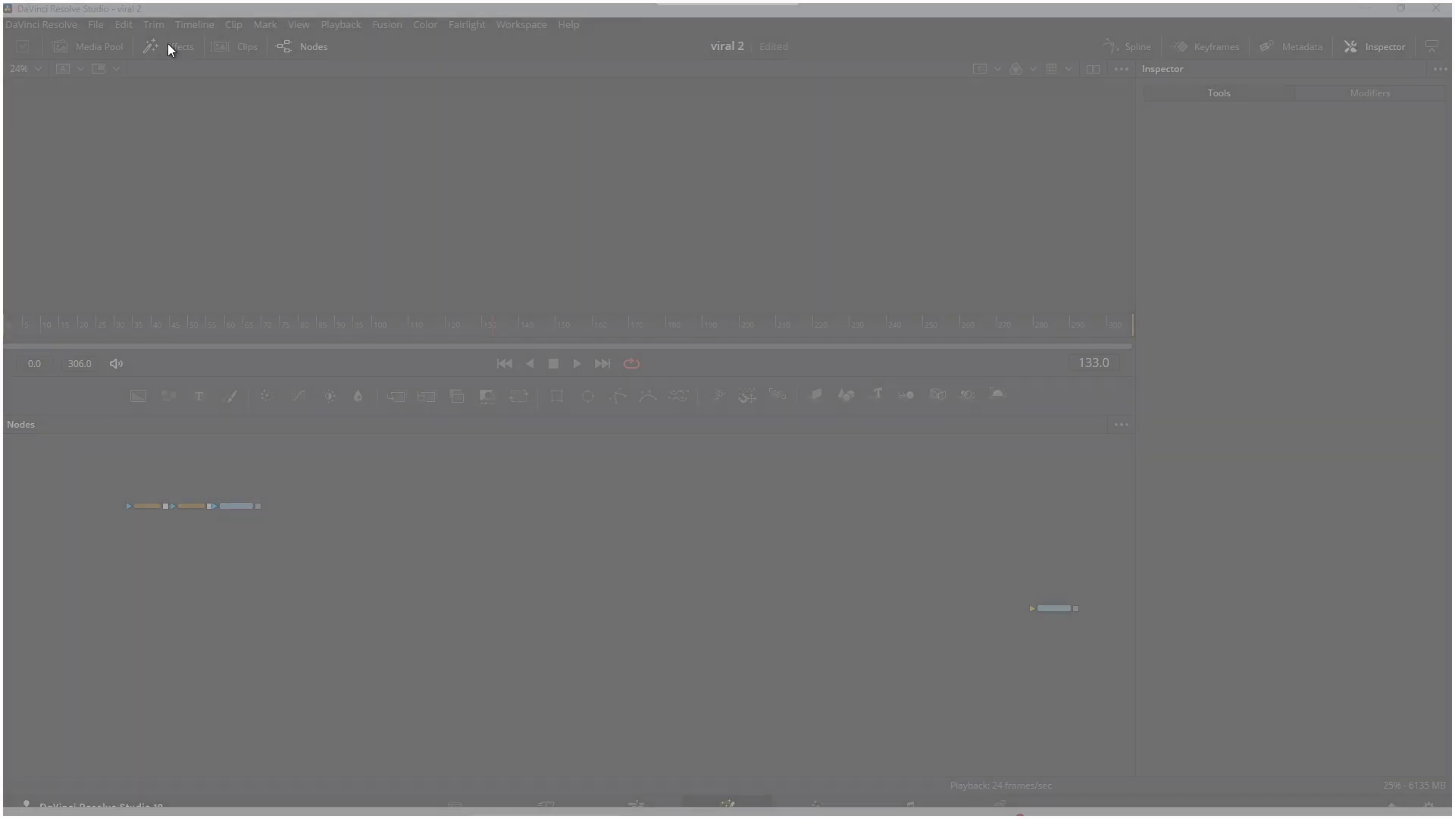
{"action": "left_click", "coordinate": [330, 659]}
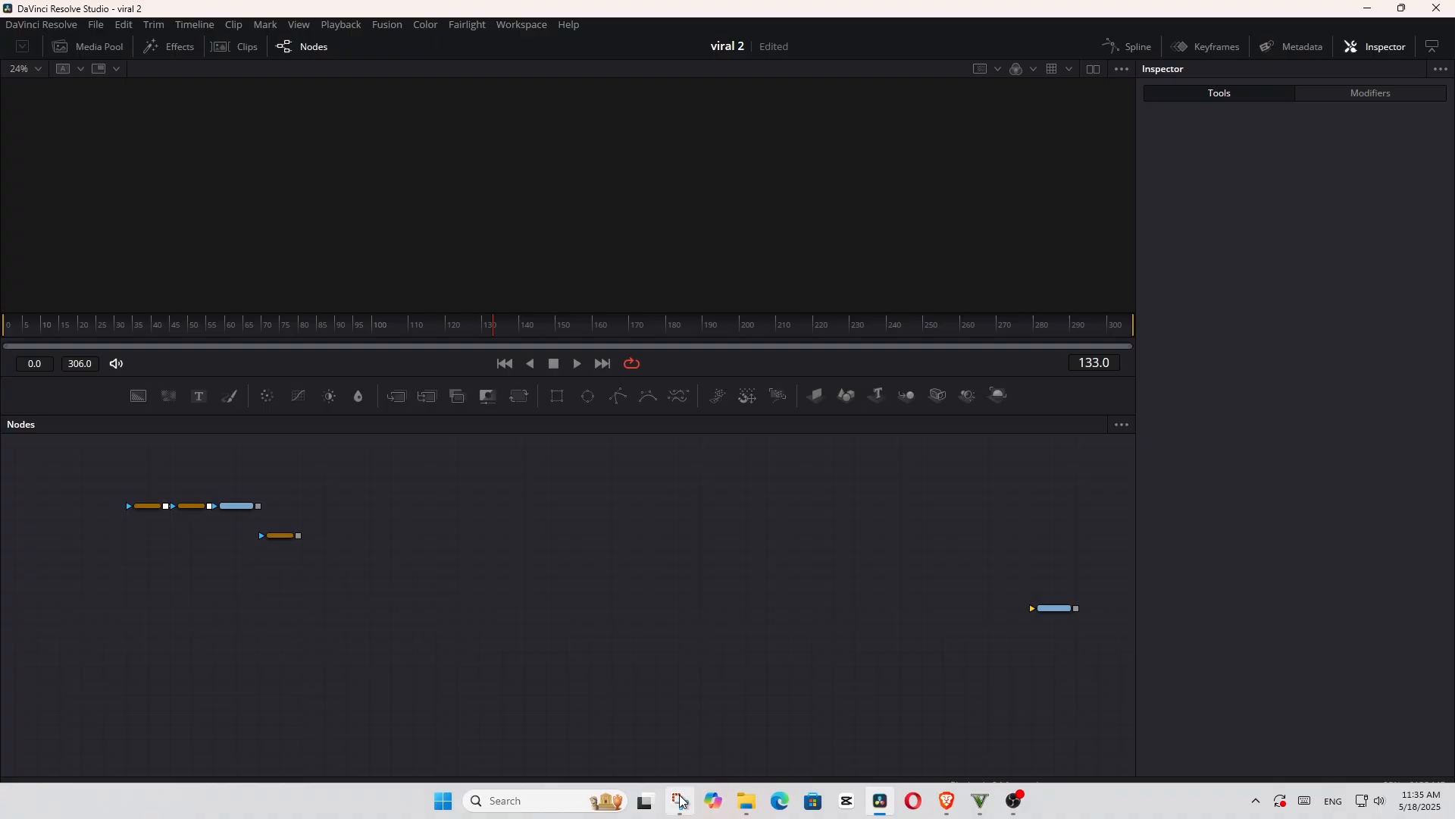
Step: Capture a full-screen snip including the lower mask node, and restore the green node connected above that mask
{"action": "left_click", "coordinate": [680, 800]}
{"action": "left_click", "coordinate": [171, 44]}
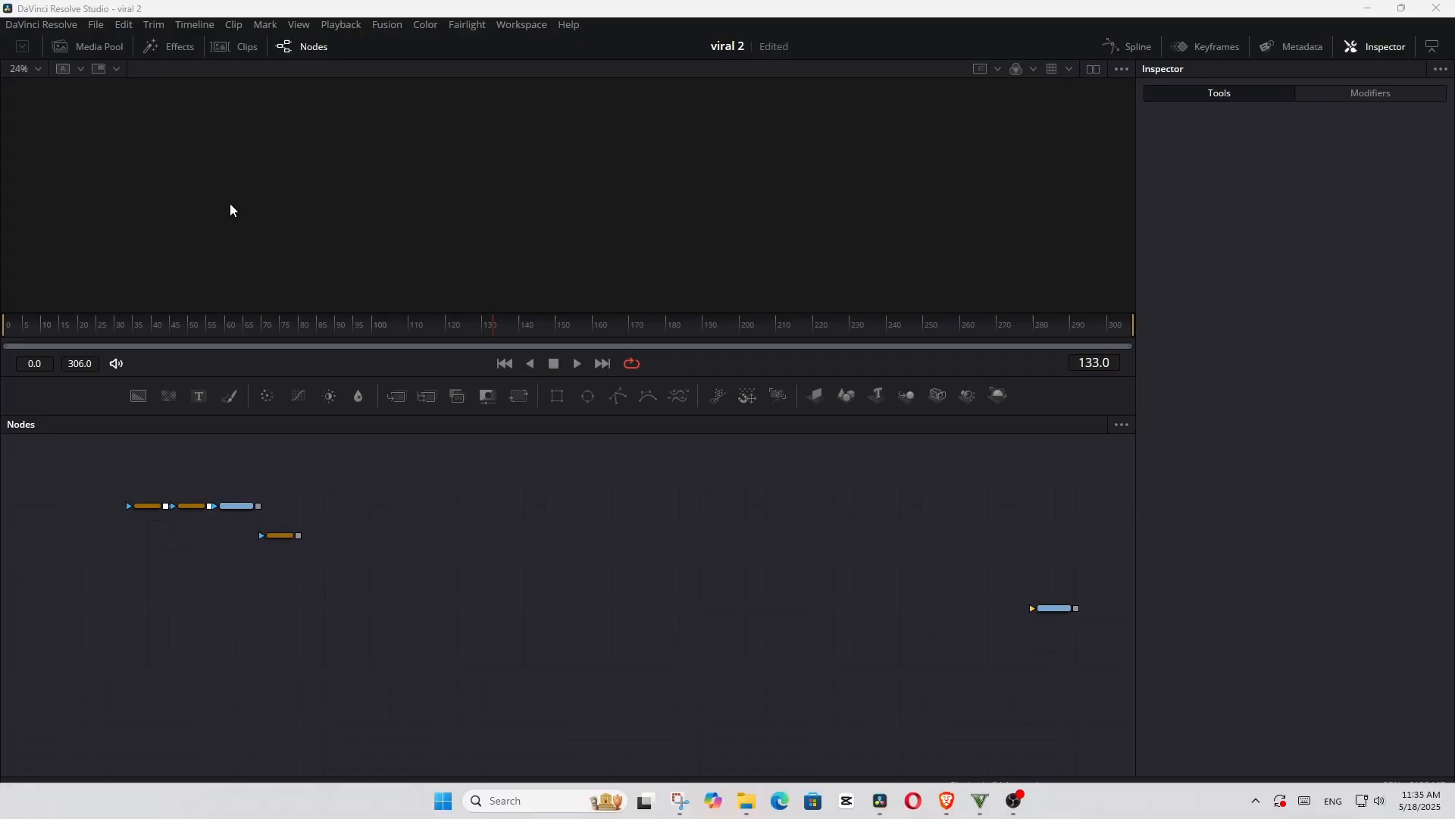
{"action": "left_click", "coordinate": [394, 654]}
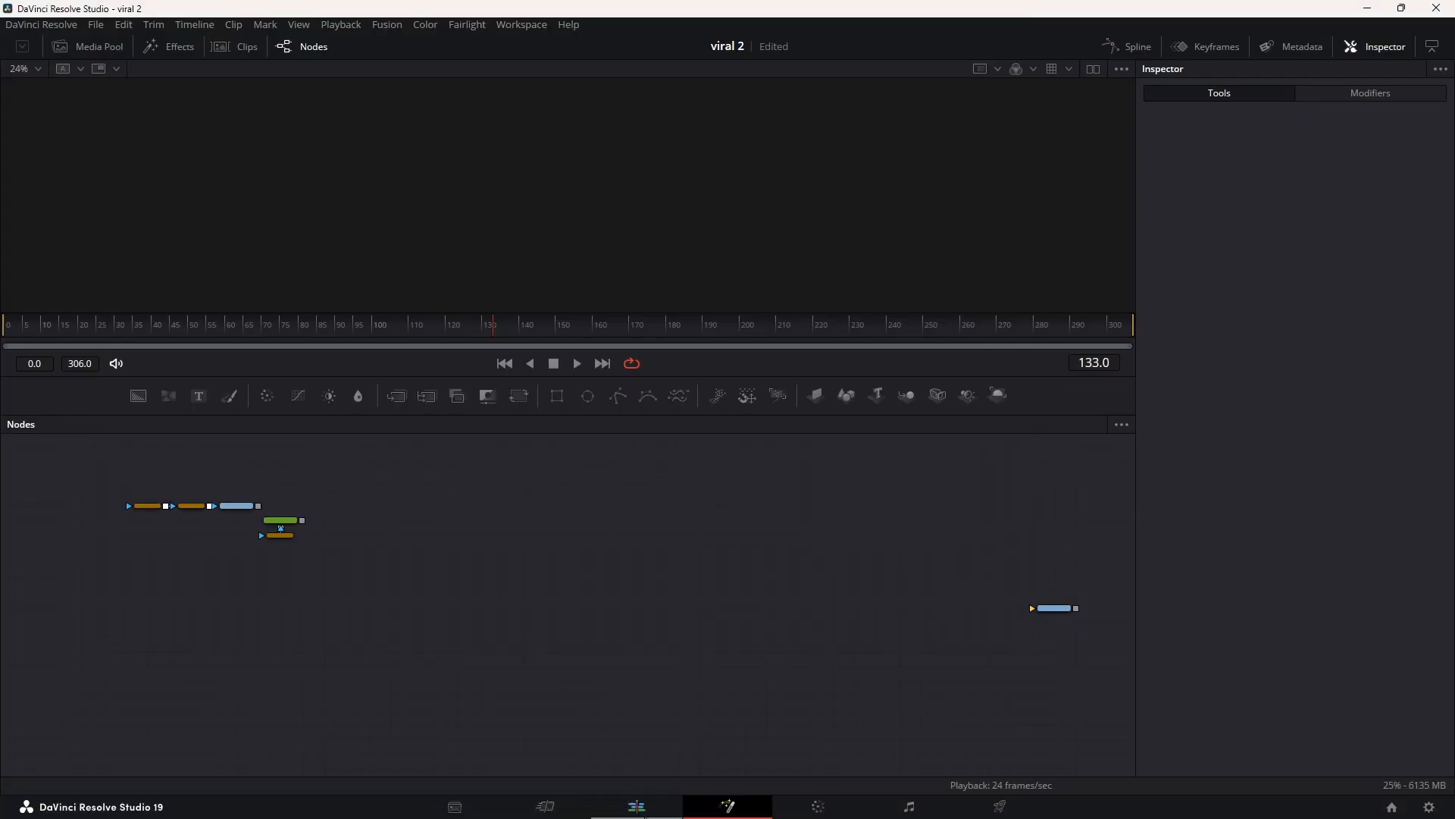
Step: Return to the Edit page and open the Screenshots folder under Pictures in File Explorer
{"action": "left_click", "coordinate": [636, 806]}
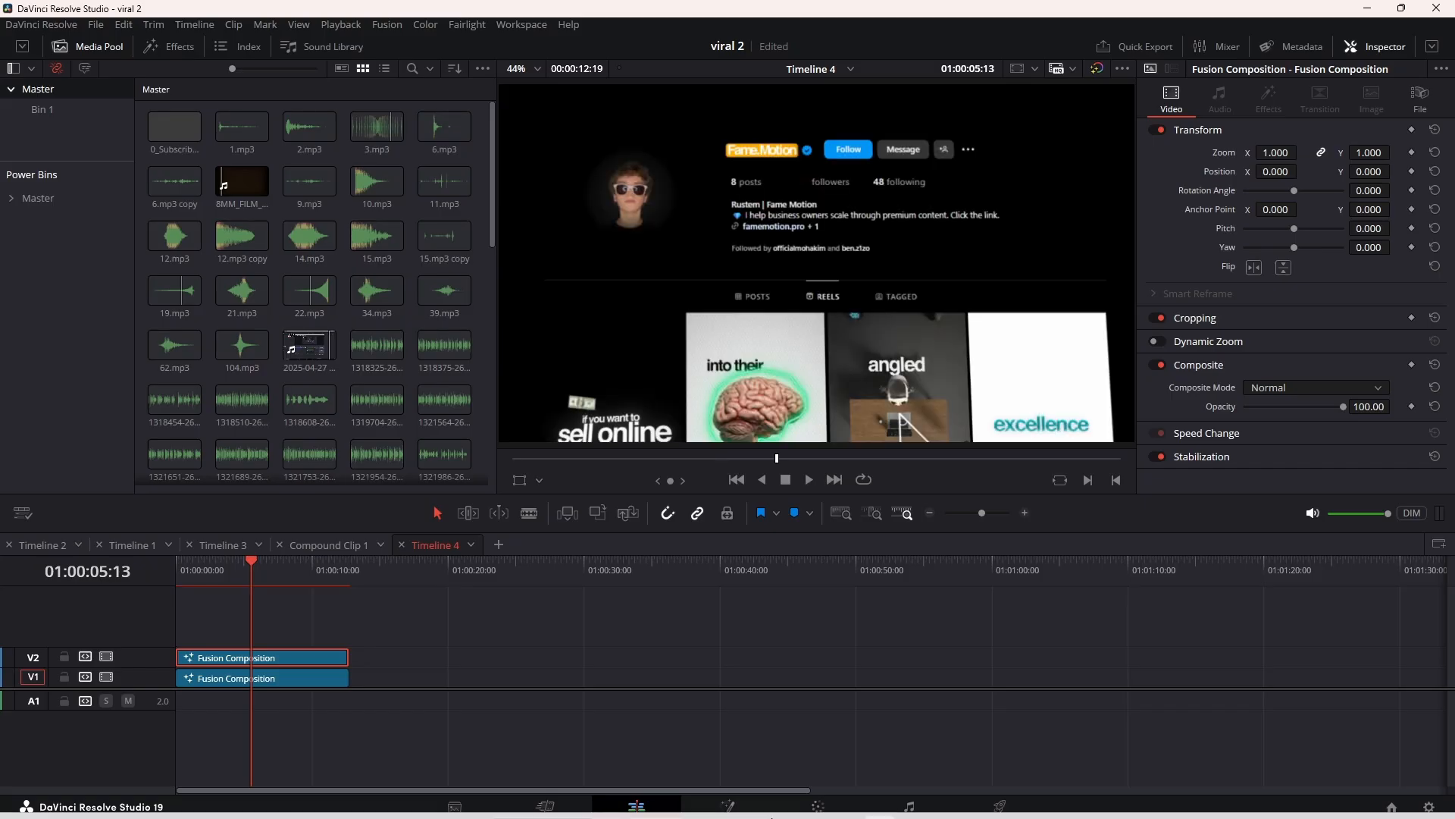
{"action": "left_click", "coordinate": [773, 803]}
{"action": "left_click", "coordinate": [363, 243]}
{"action": "double_click", "coordinate": [715, 155]}
{"action": "scroll", "coordinate": [884, 523], "scroll_direction": "down", "scroll_amount": 10}
Step: Delete the stray screenshot 113710 and move the node-graph screenshots from 113458 to 114027 into a new folder inside Screenshots
{"action": "left_click", "coordinate": [884, 535]}
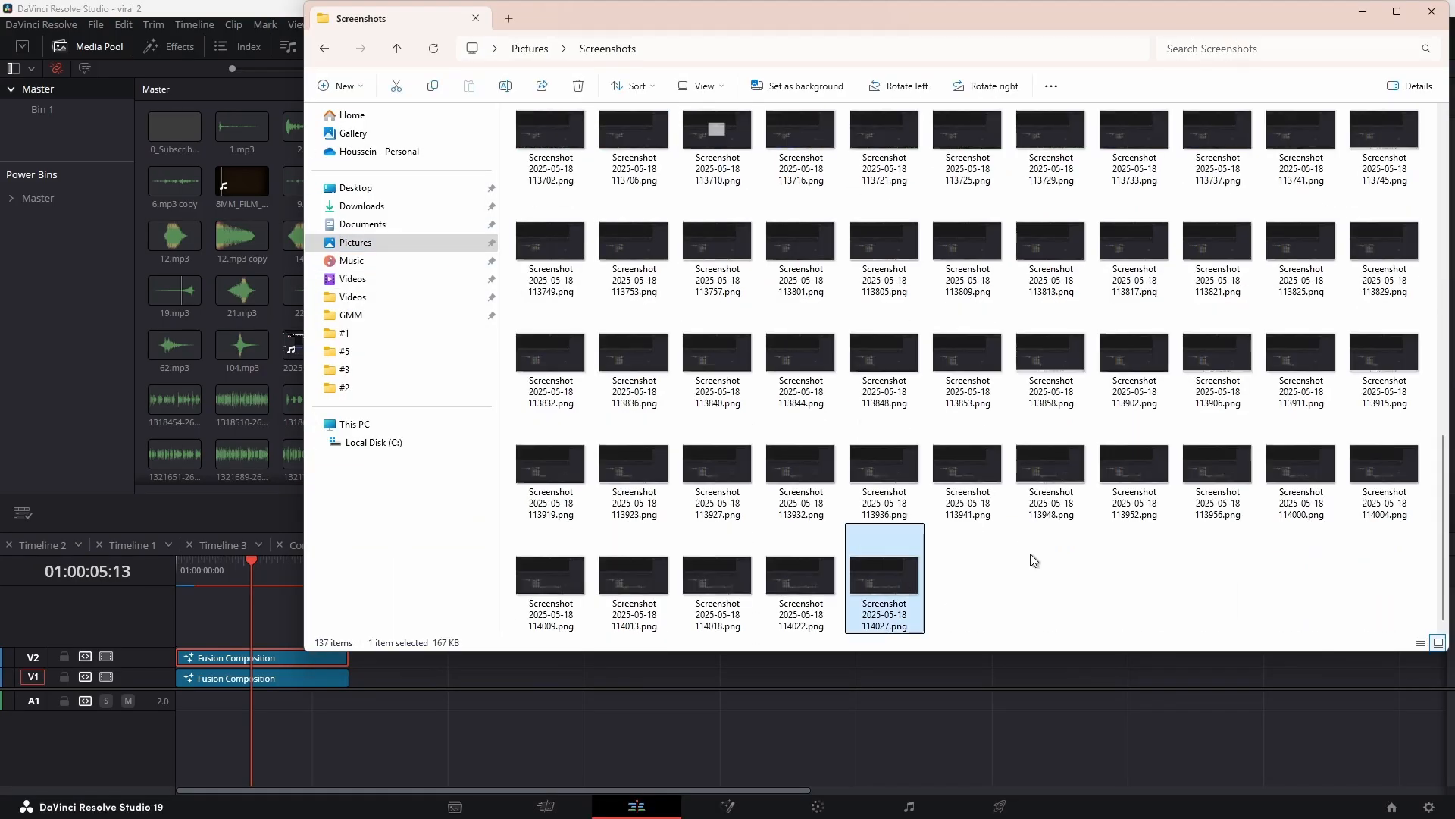
{"action": "scroll", "coordinate": [1114, 281], "scroll_direction": "up", "scroll_amount": 8}
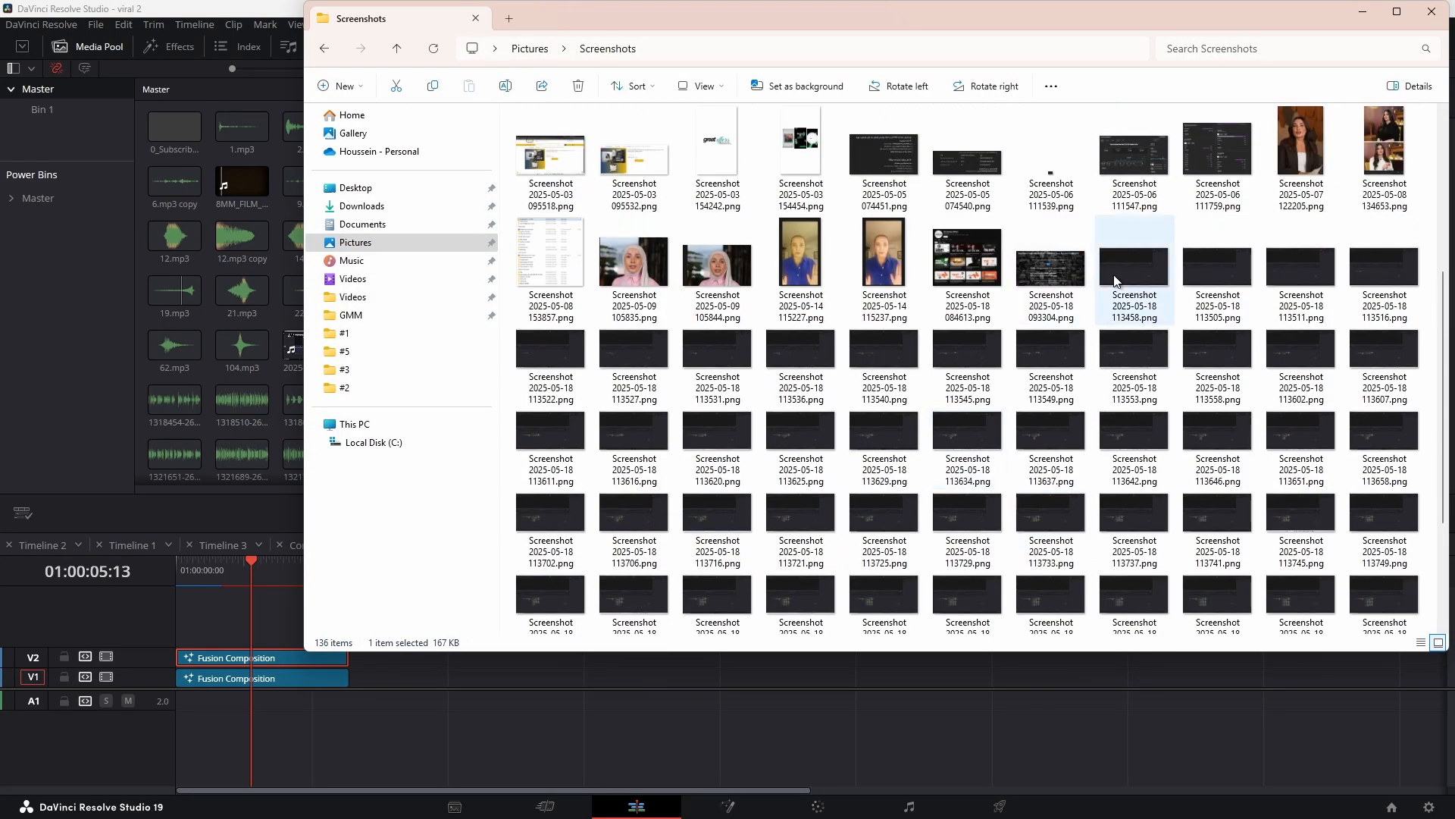
{"action": "scroll", "coordinate": [1114, 279], "scroll_direction": "up", "scroll_amount": 5}
{"action": "double_click", "coordinate": [560, 153]}
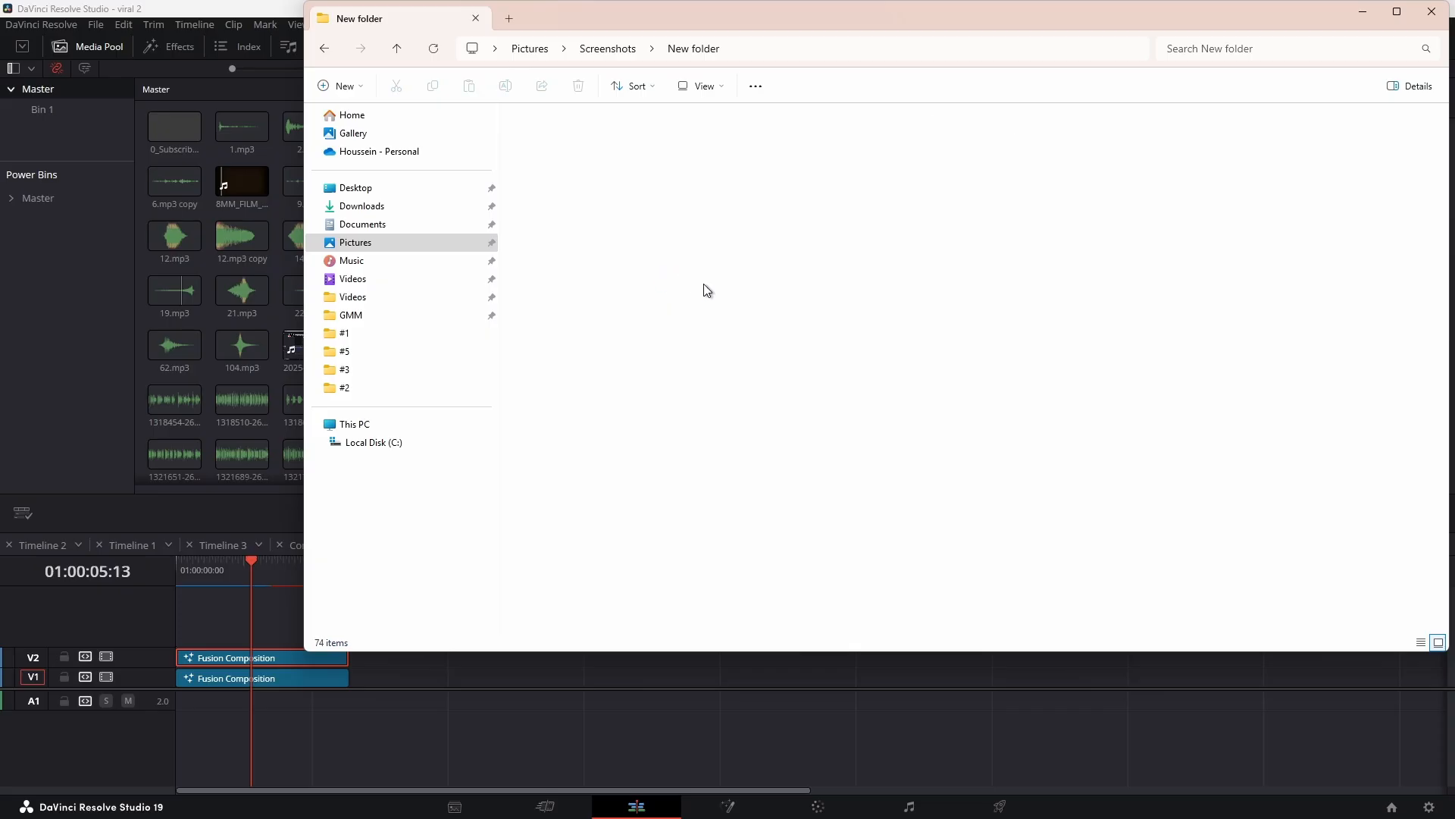
{"action": "key", "text": "ctrl+v"}
{"action": "left_click", "coordinate": [589, 53]}
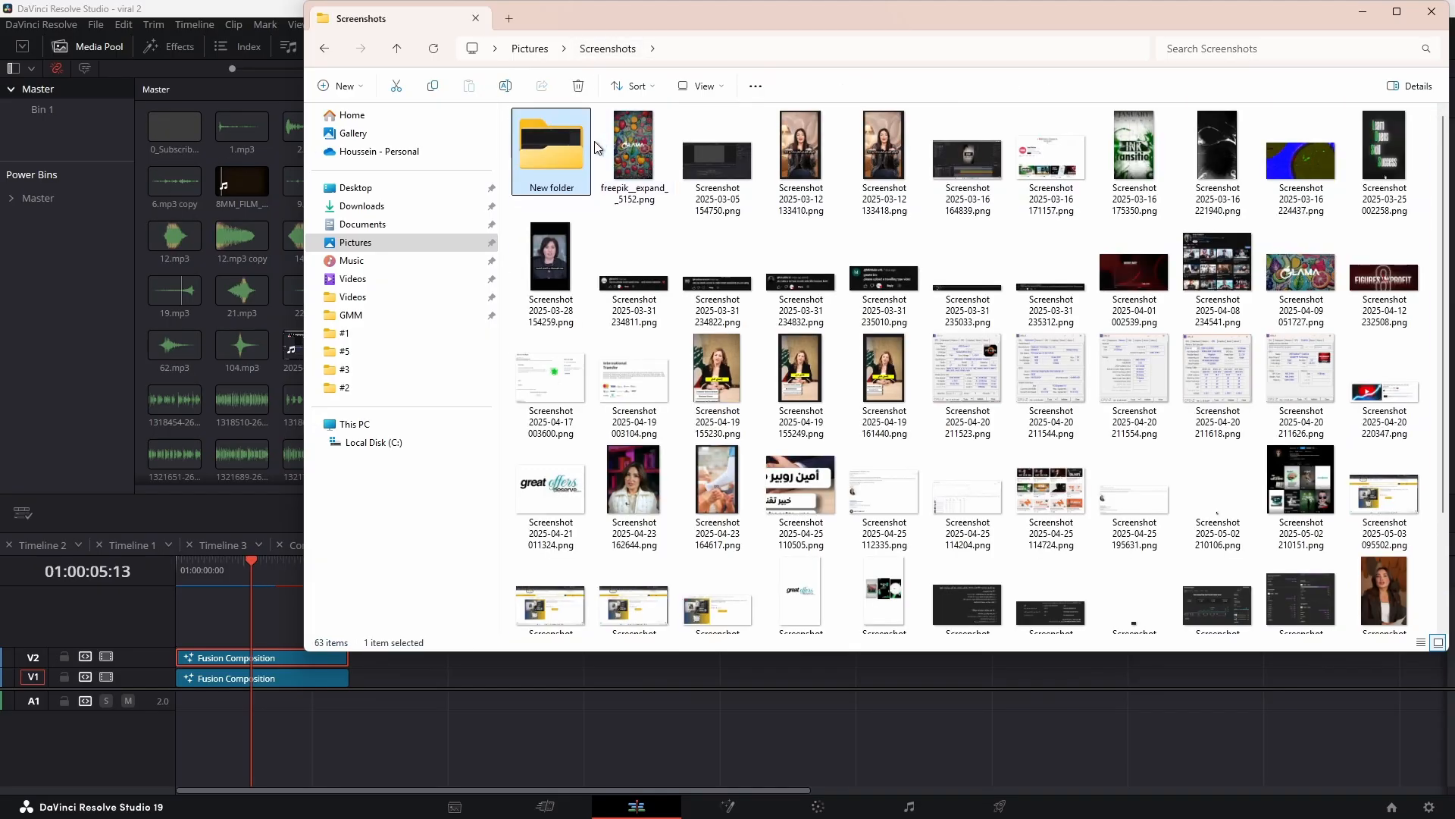
Step: Import the new screenshot folder into the DaVinci Resolve media pool and place all its images on V1 beyond the Fusion Composition clips
{"action": "left_click_drag", "start_coordinate": [549, 149], "coordinate": [64, 136]}
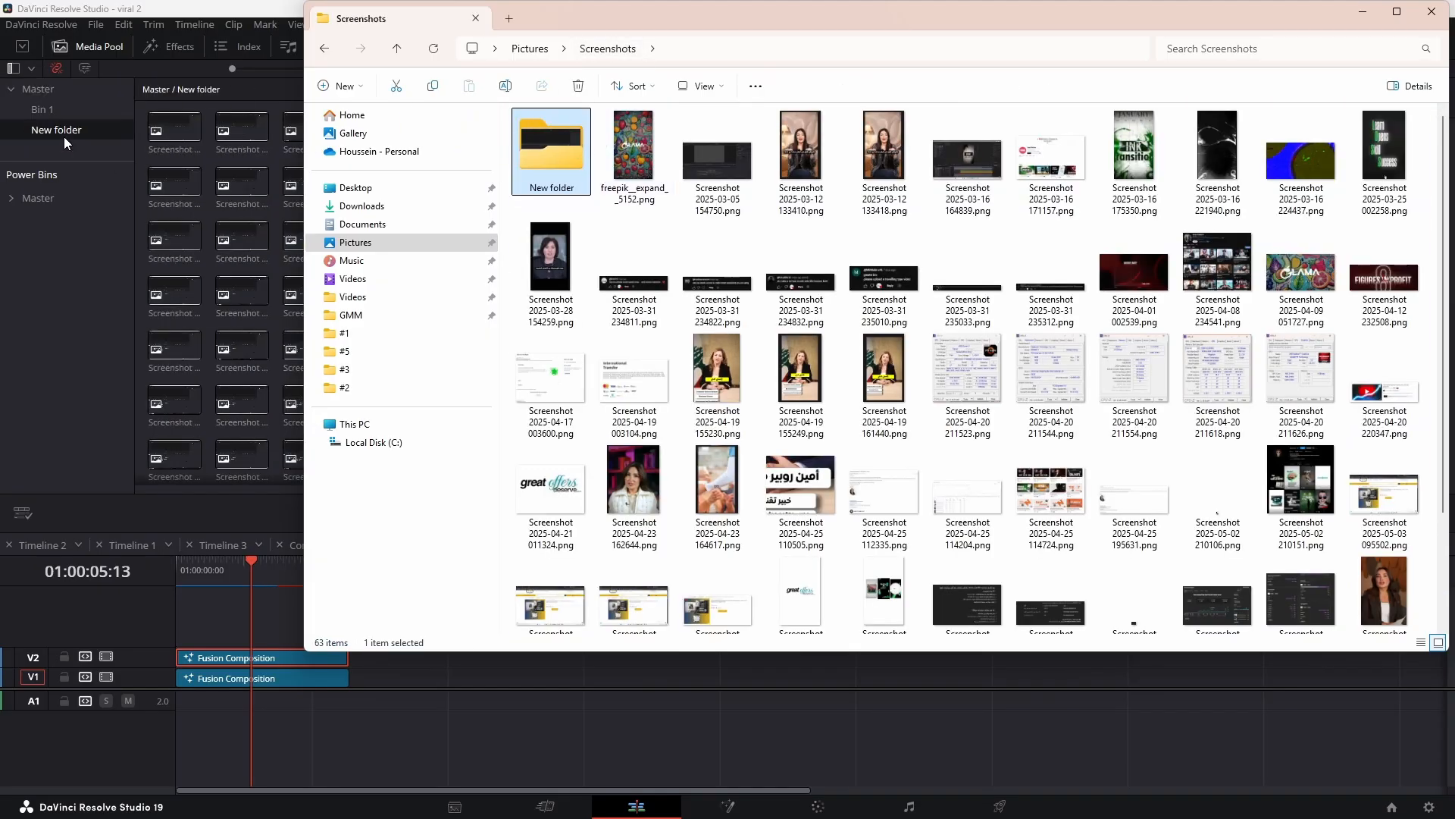
{"action": "left_click", "coordinate": [61, 129]}
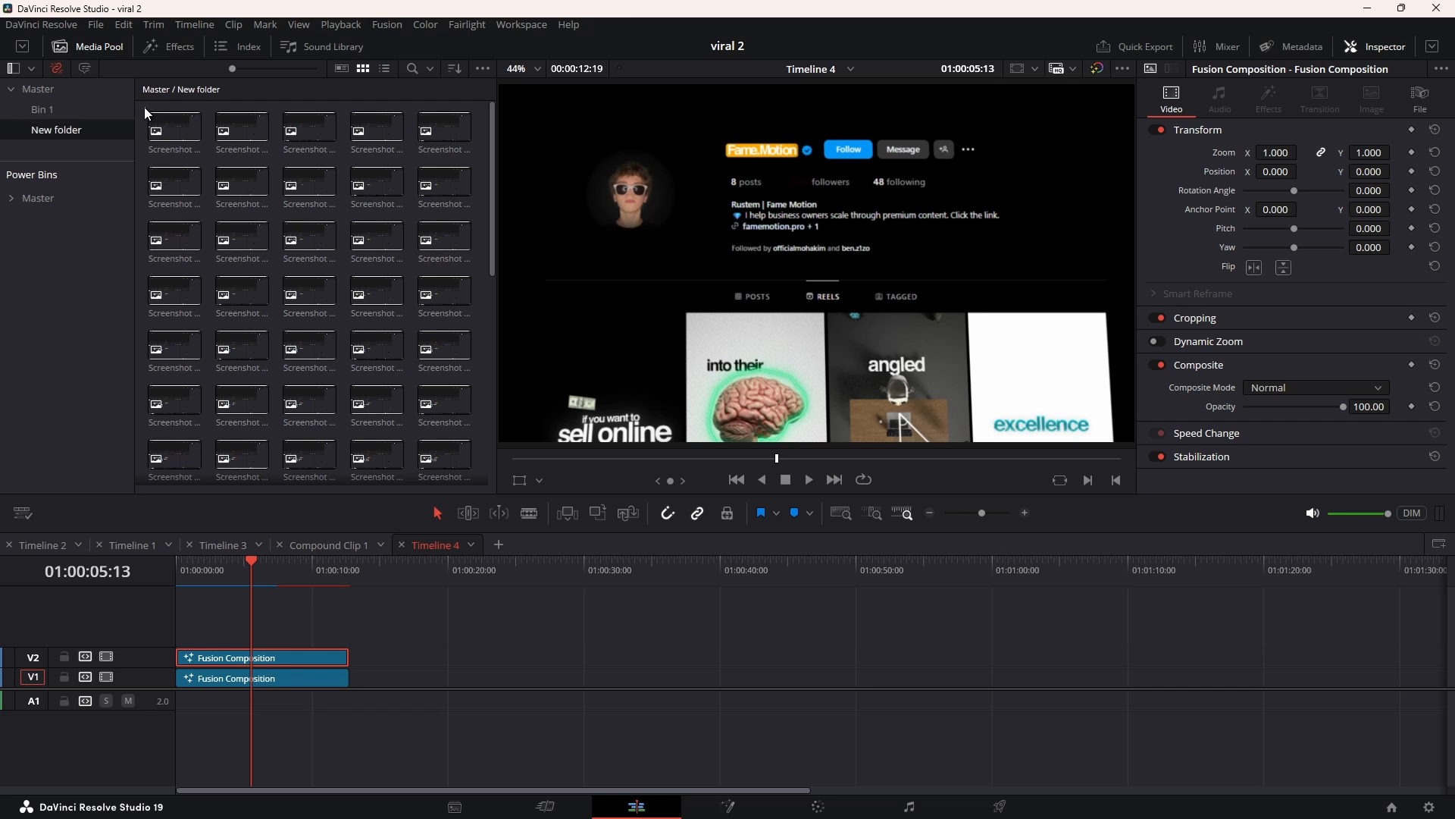
{"action": "left_click_drag", "start_coordinate": [144, 107], "coordinate": [500, 521]}
{"action": "scroll", "coordinate": [425, 420], "scroll_direction": "up", "scroll_amount": 6}
{"action": "left_click_drag", "start_coordinate": [269, 174], "coordinate": [509, 697]}
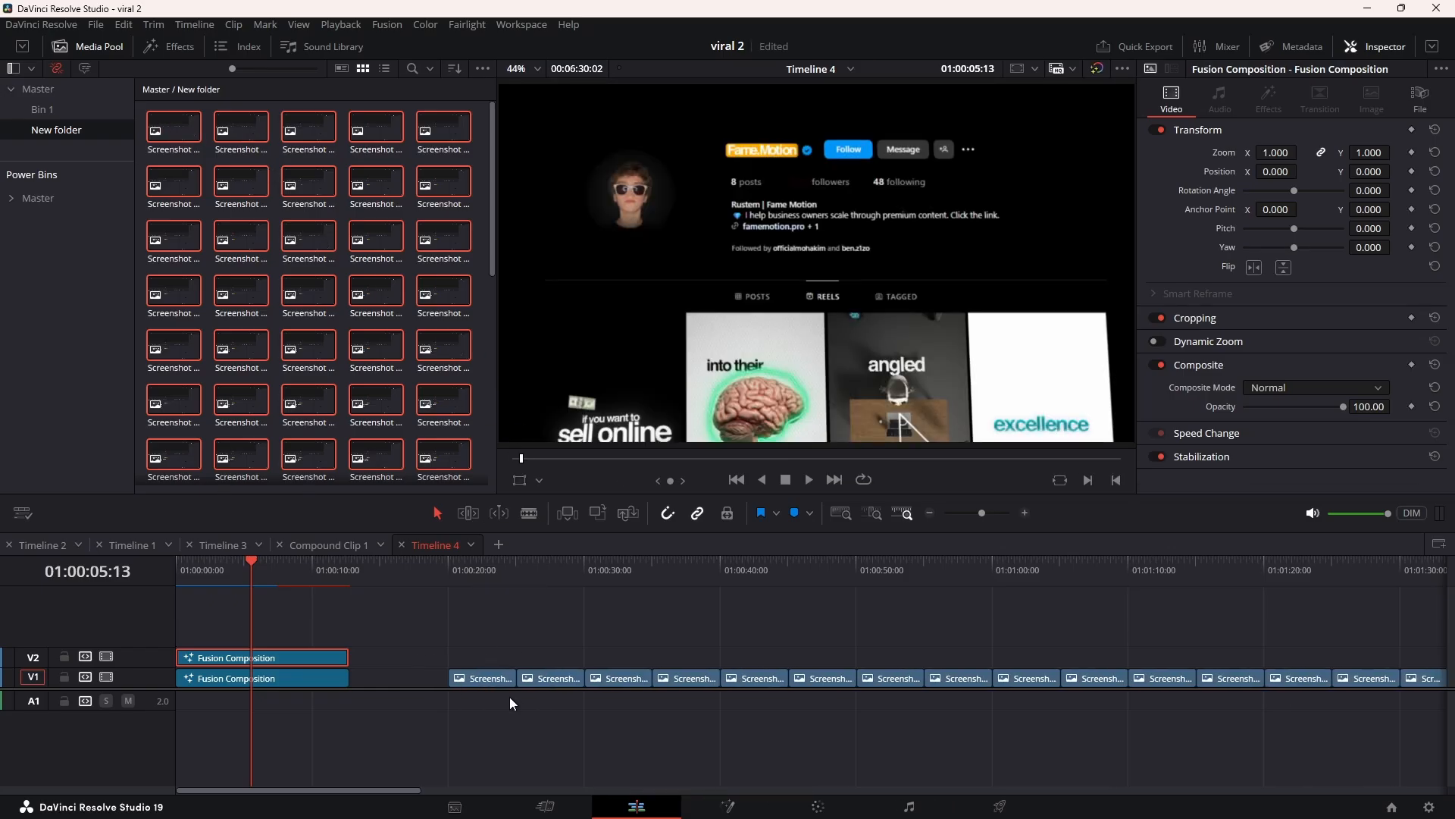
Step: Set the duration of all screenshot clips on V1 to 1 frame
{"action": "scroll", "coordinate": [485, 702], "scroll_direction": "down", "scroll_amount": 10}
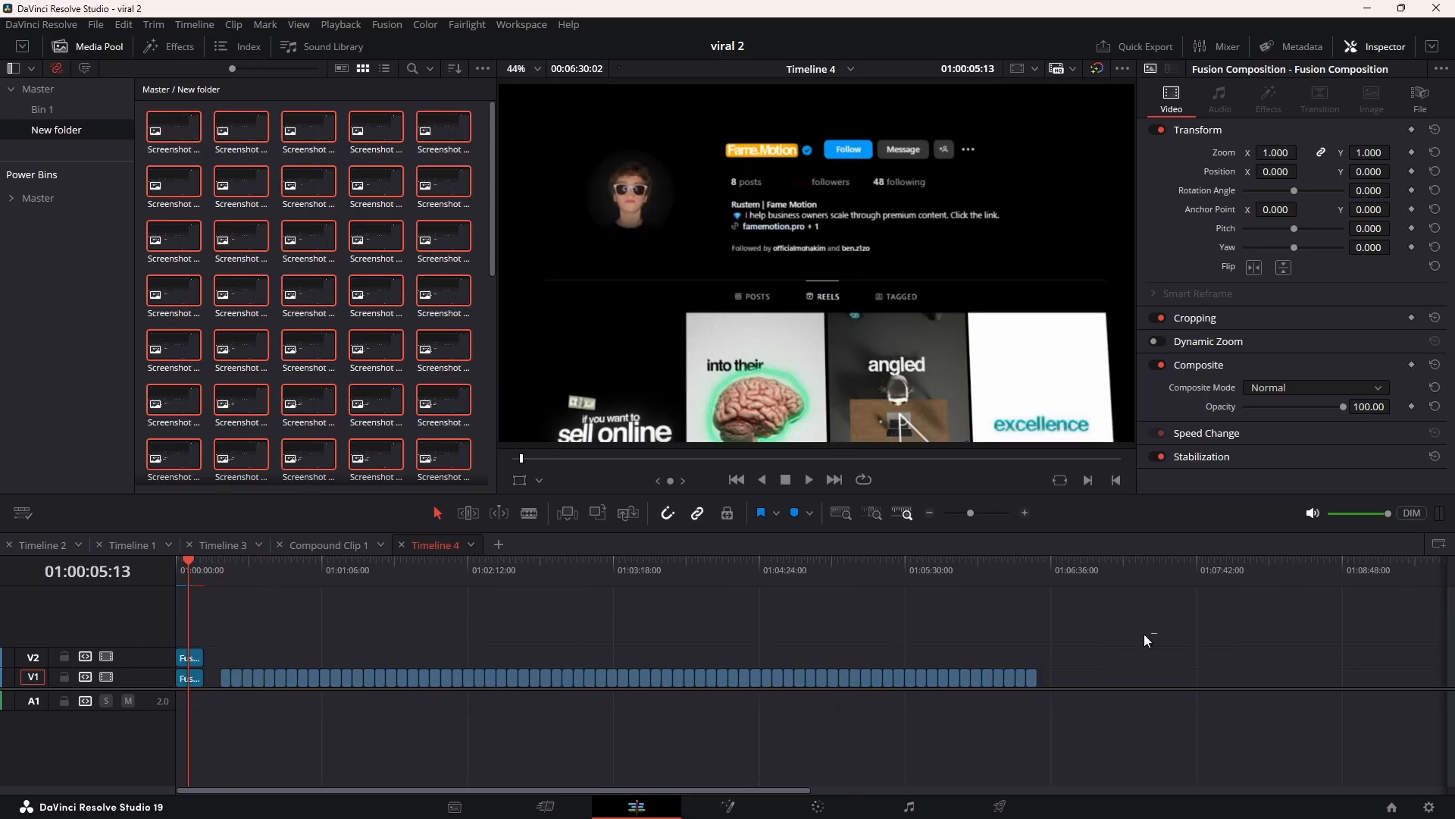
{"action": "left_click_drag", "start_coordinate": [1148, 634], "coordinate": [221, 743]}
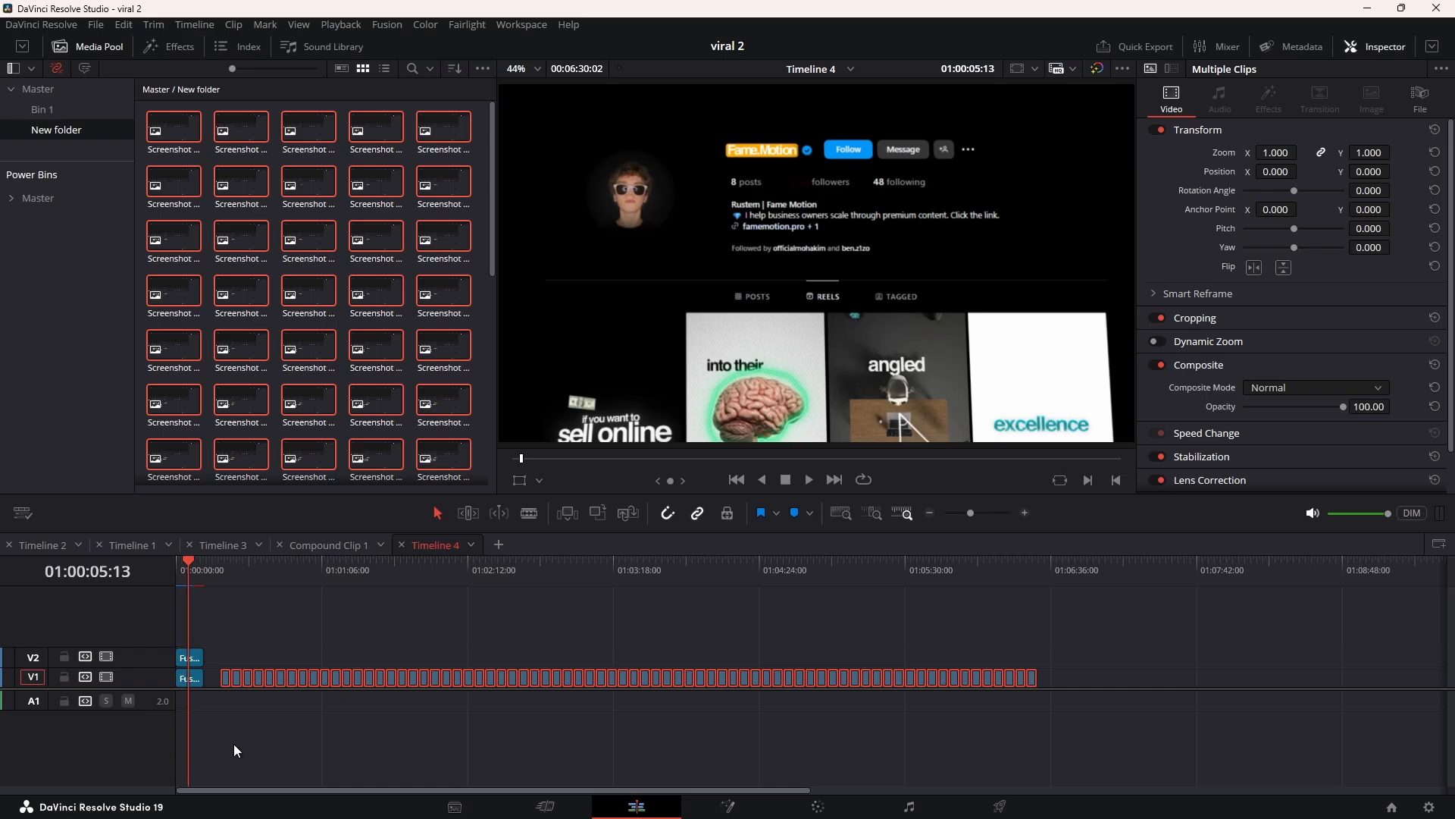
{"action": "key", "text": "ctrl+d"}
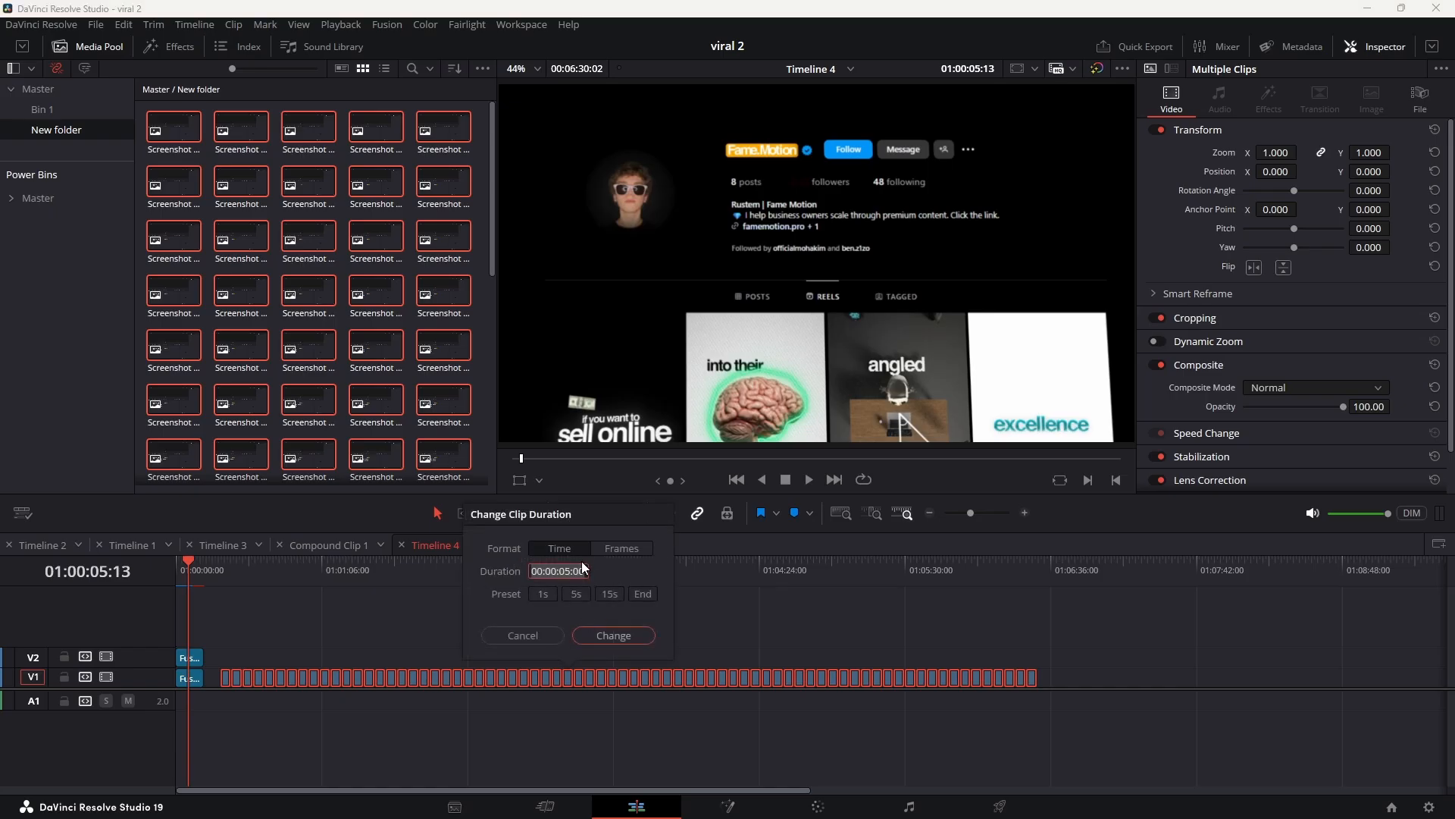
{"action": "left_click", "coordinate": [602, 549]}
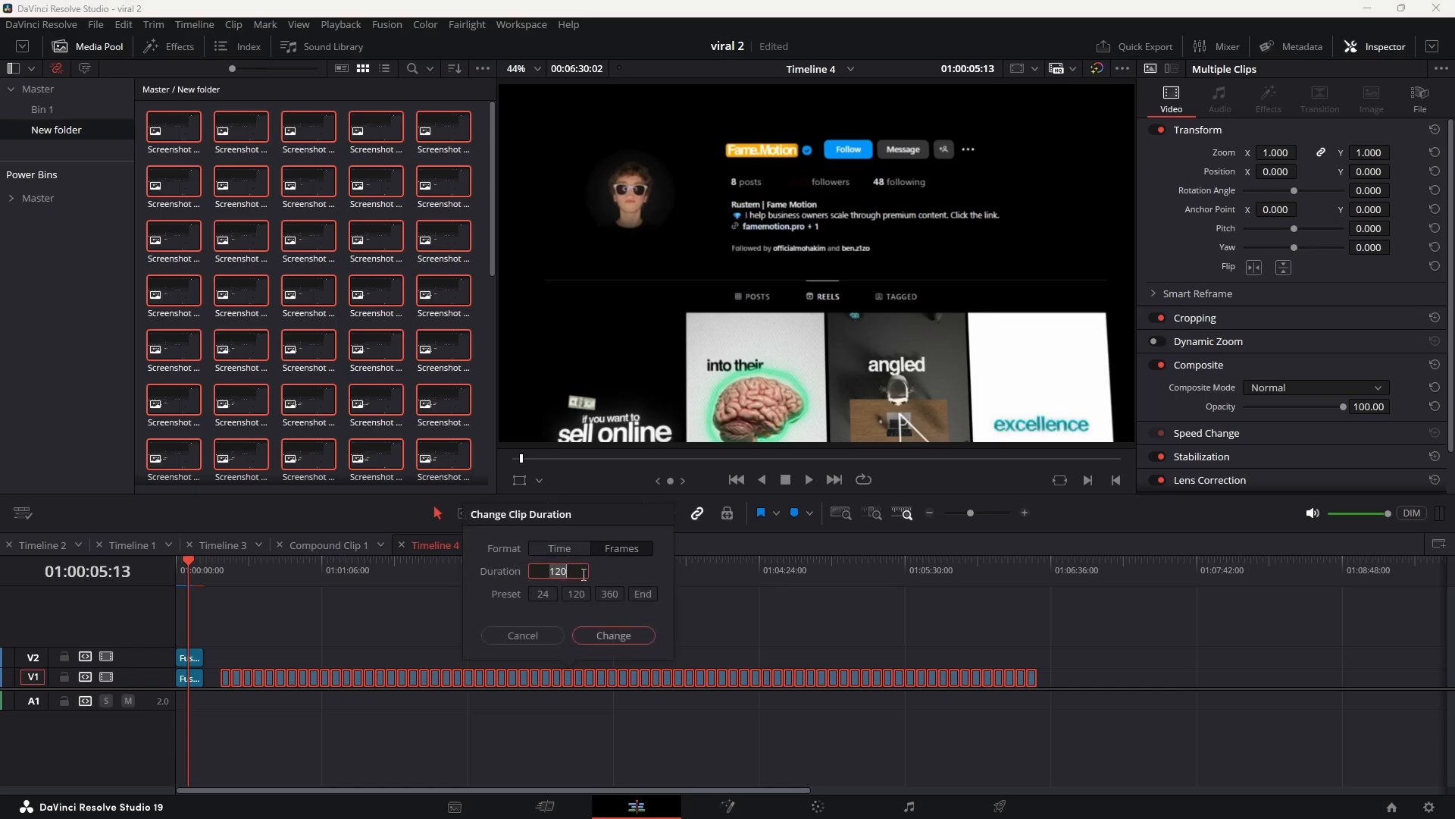
{"action": "type", "text": "1"}
{"action": "left_click", "coordinate": [604, 634]}
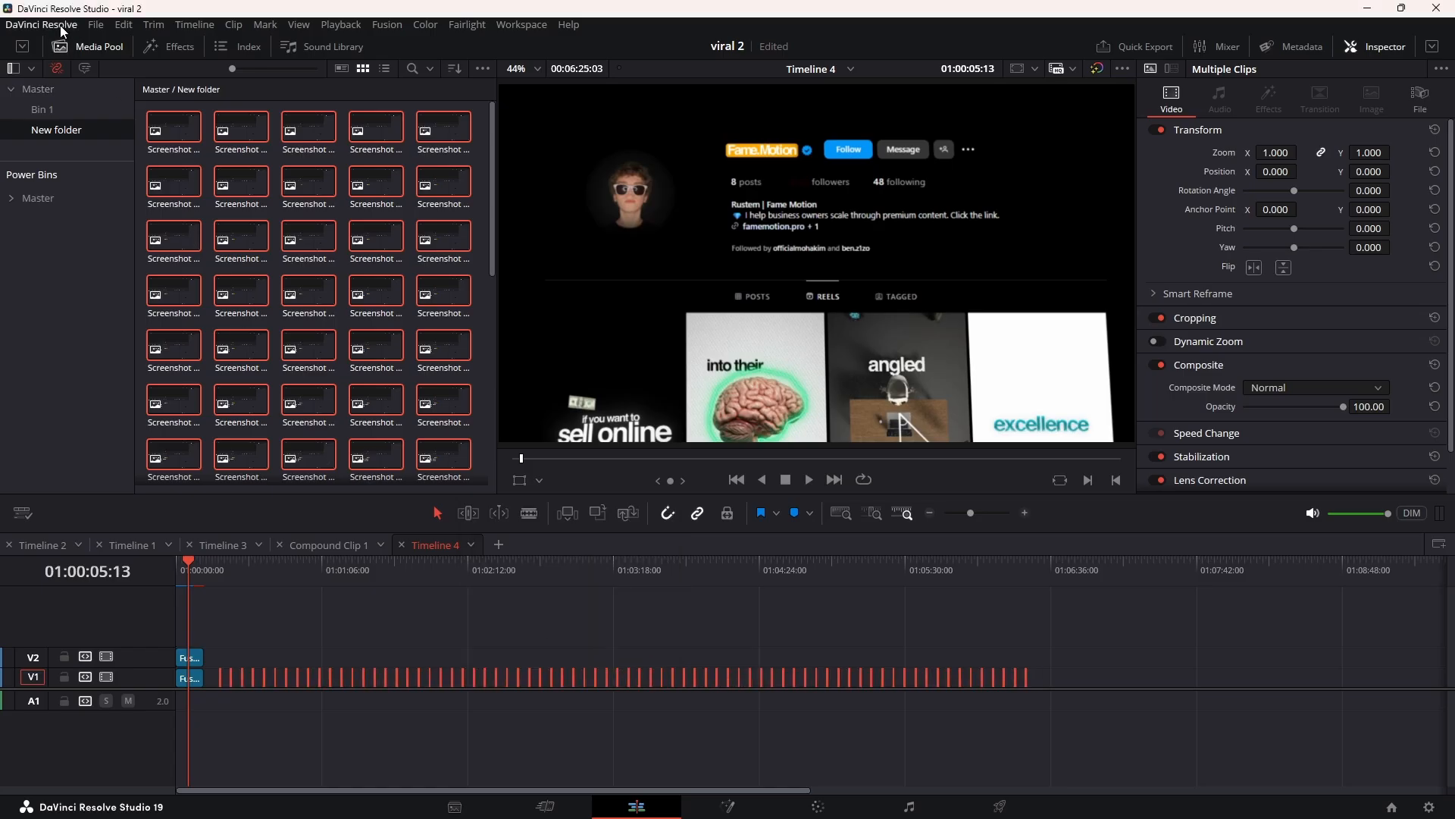
Step: Remove the gaps between the selected one-frame screenshot clips on V1
{"action": "left_click", "coordinate": [95, 25]}
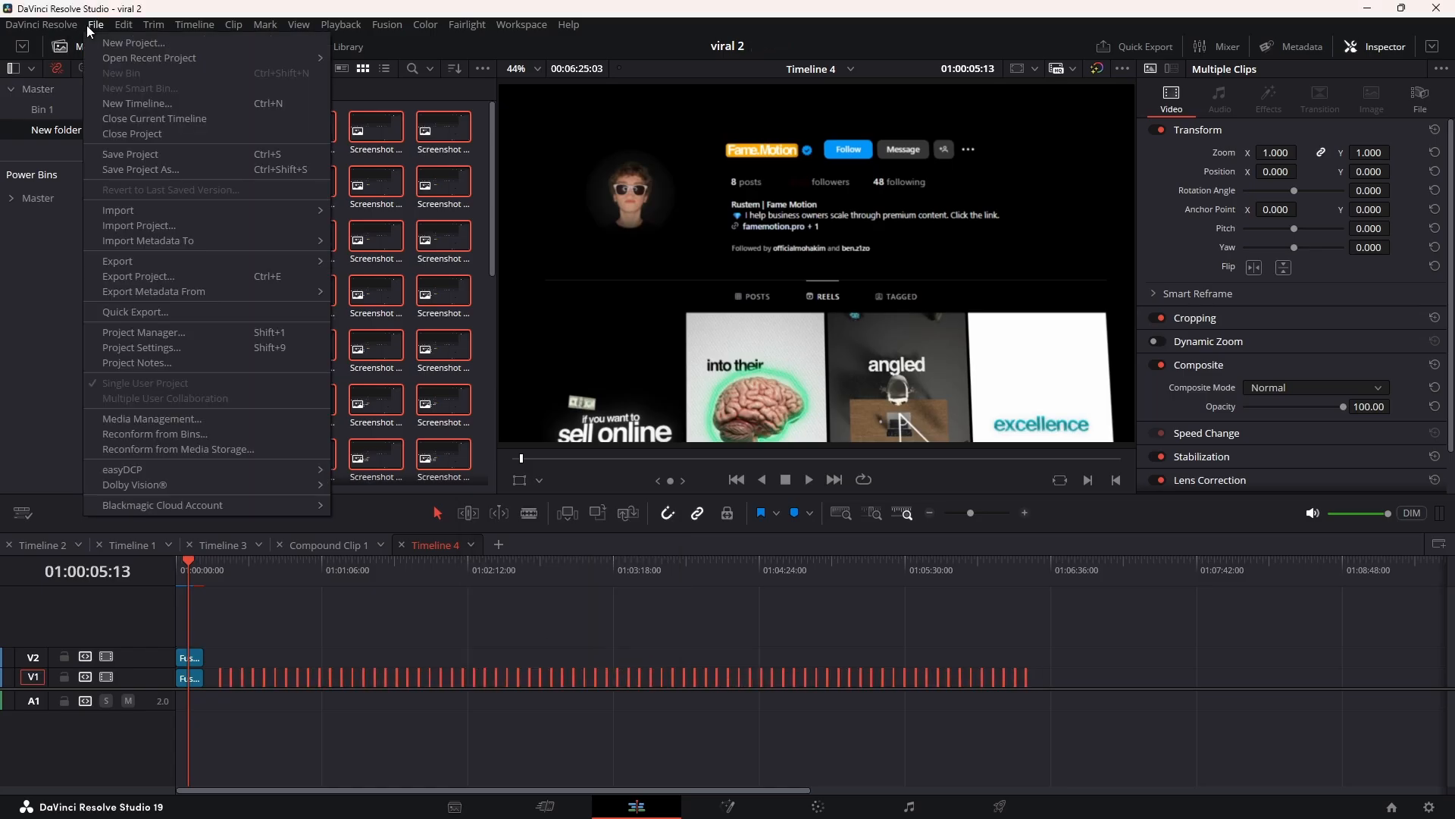
{"action": "mouse_move", "coordinate": [130, 29]}
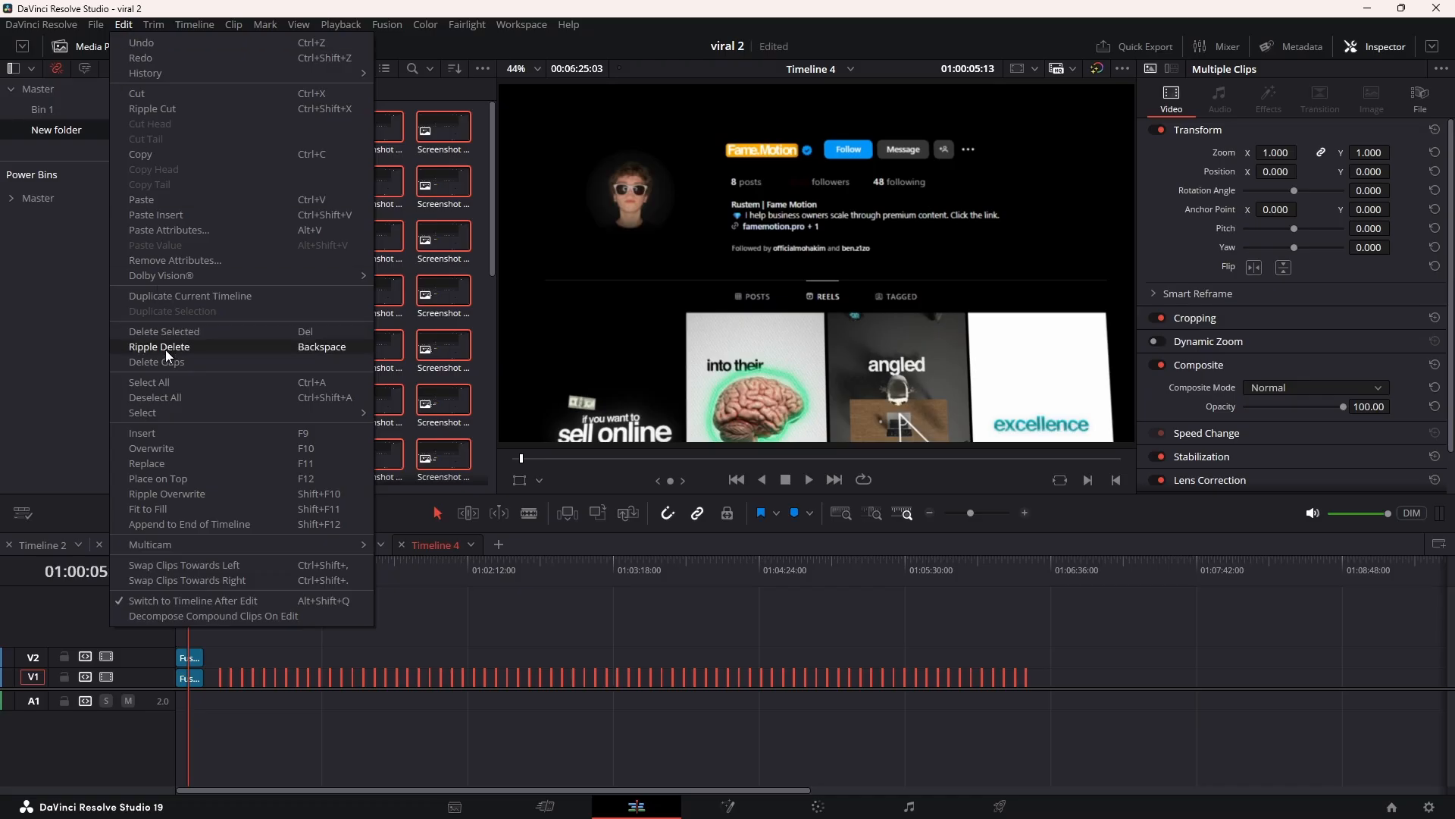
{"action": "left_click", "coordinate": [189, 353]}
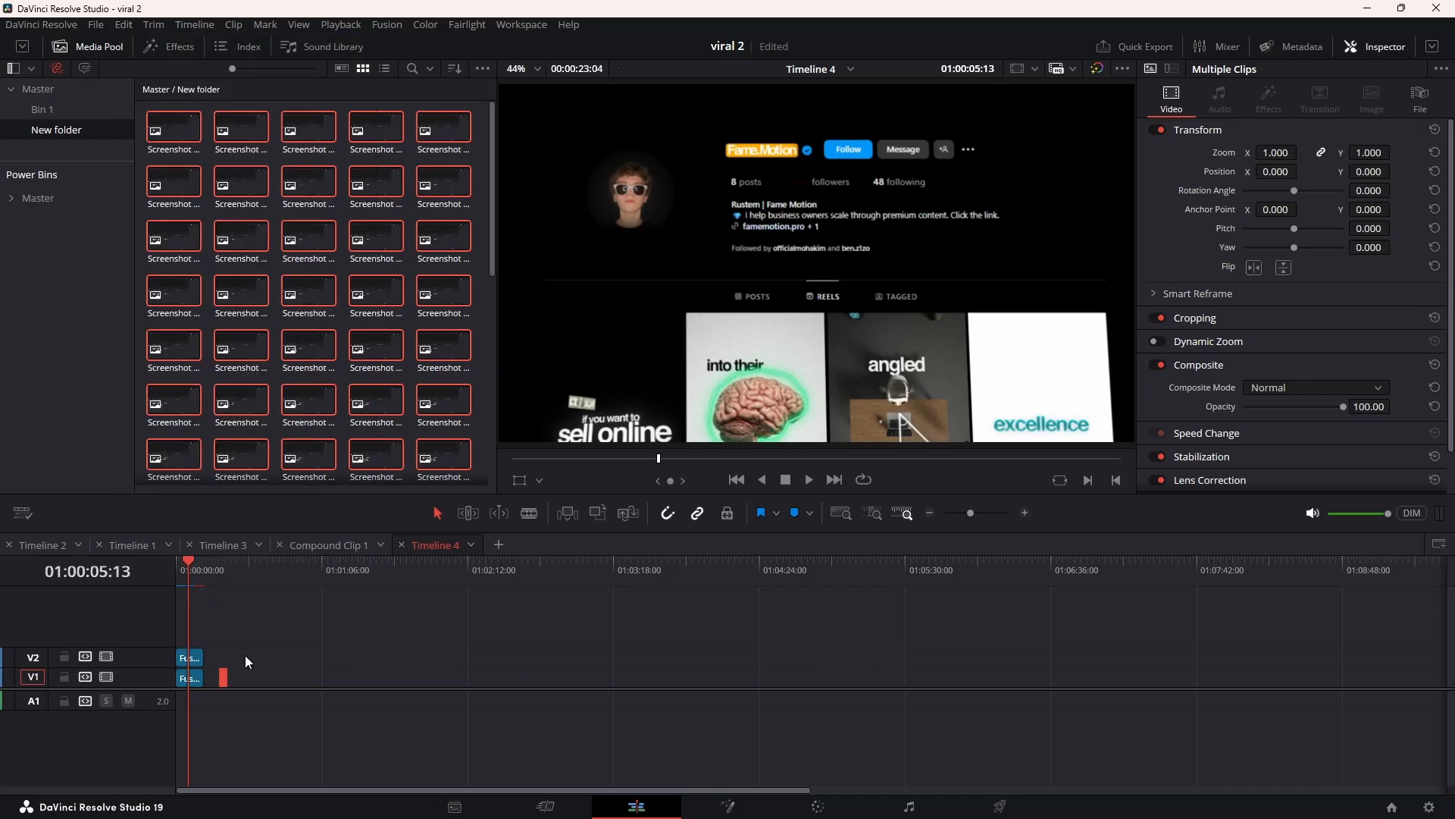
Step: Combine the one-frame screenshot clips into a compound clip named Compound Clip 1
{"action": "scroll", "coordinate": [267, 679], "scroll_direction": "up", "scroll_amount": 5}
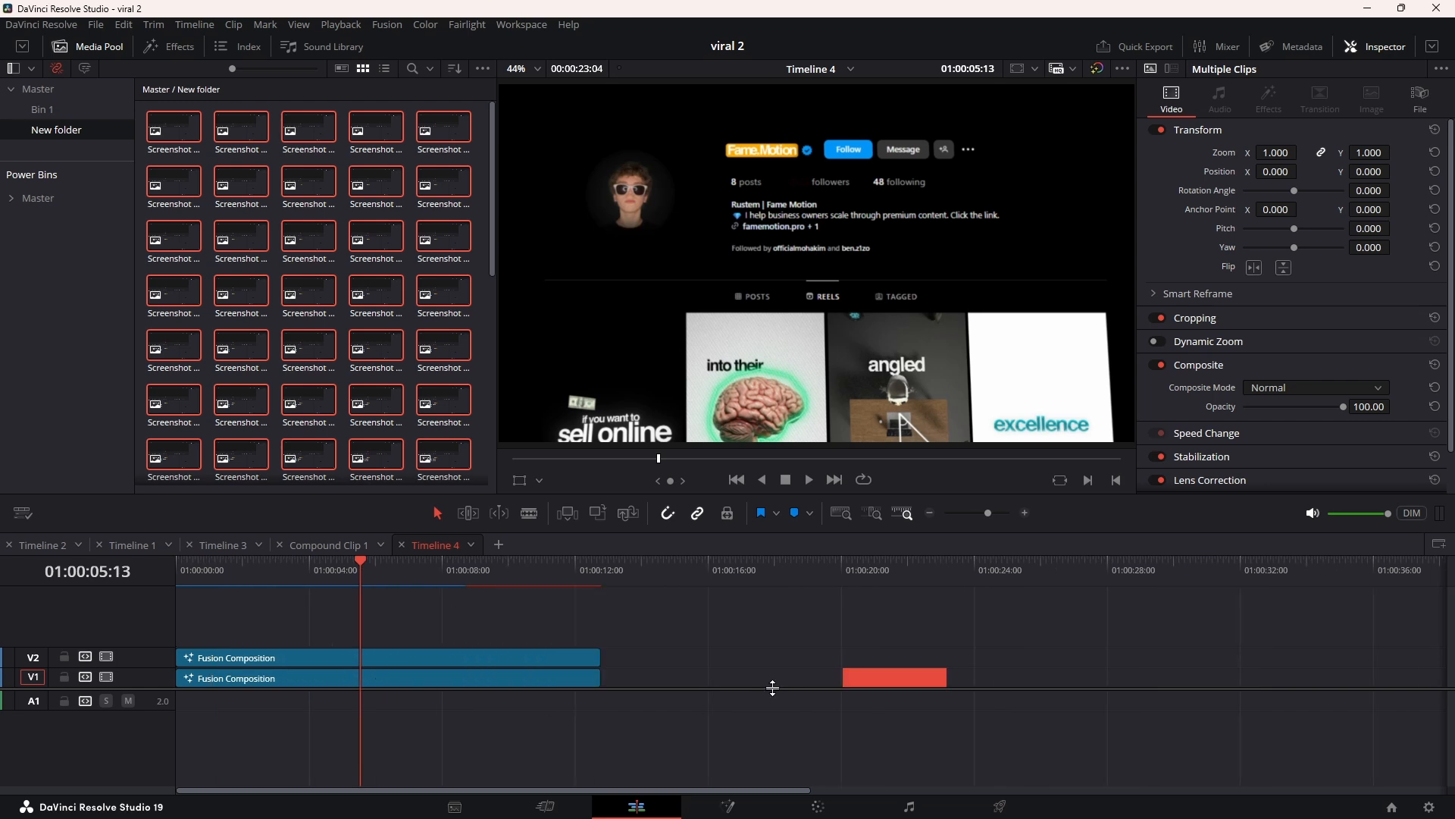
{"action": "right_click", "coordinate": [894, 676]}
{"action": "left_click", "coordinate": [924, 238]}
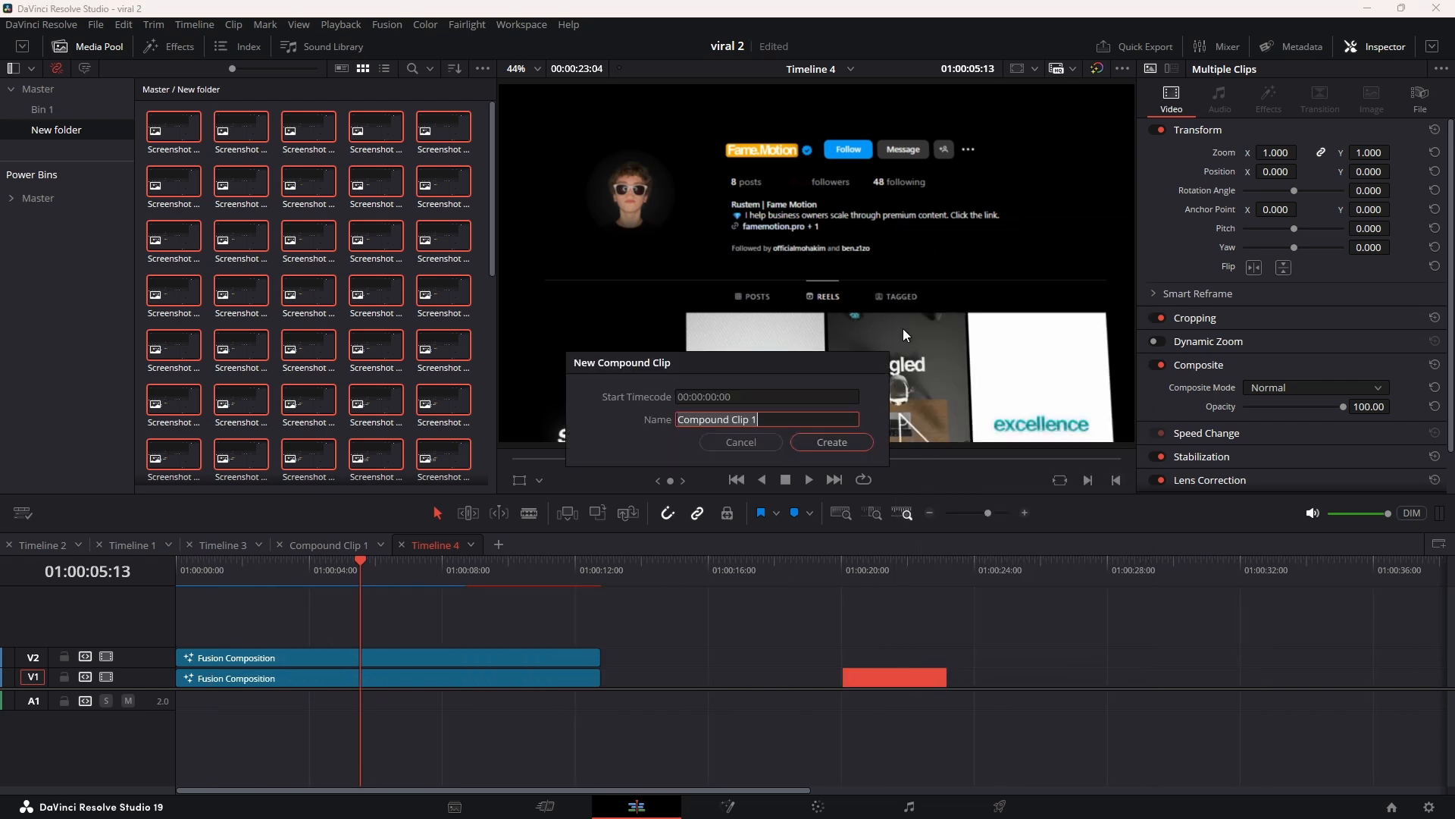
{"action": "left_click", "coordinate": [813, 442]}
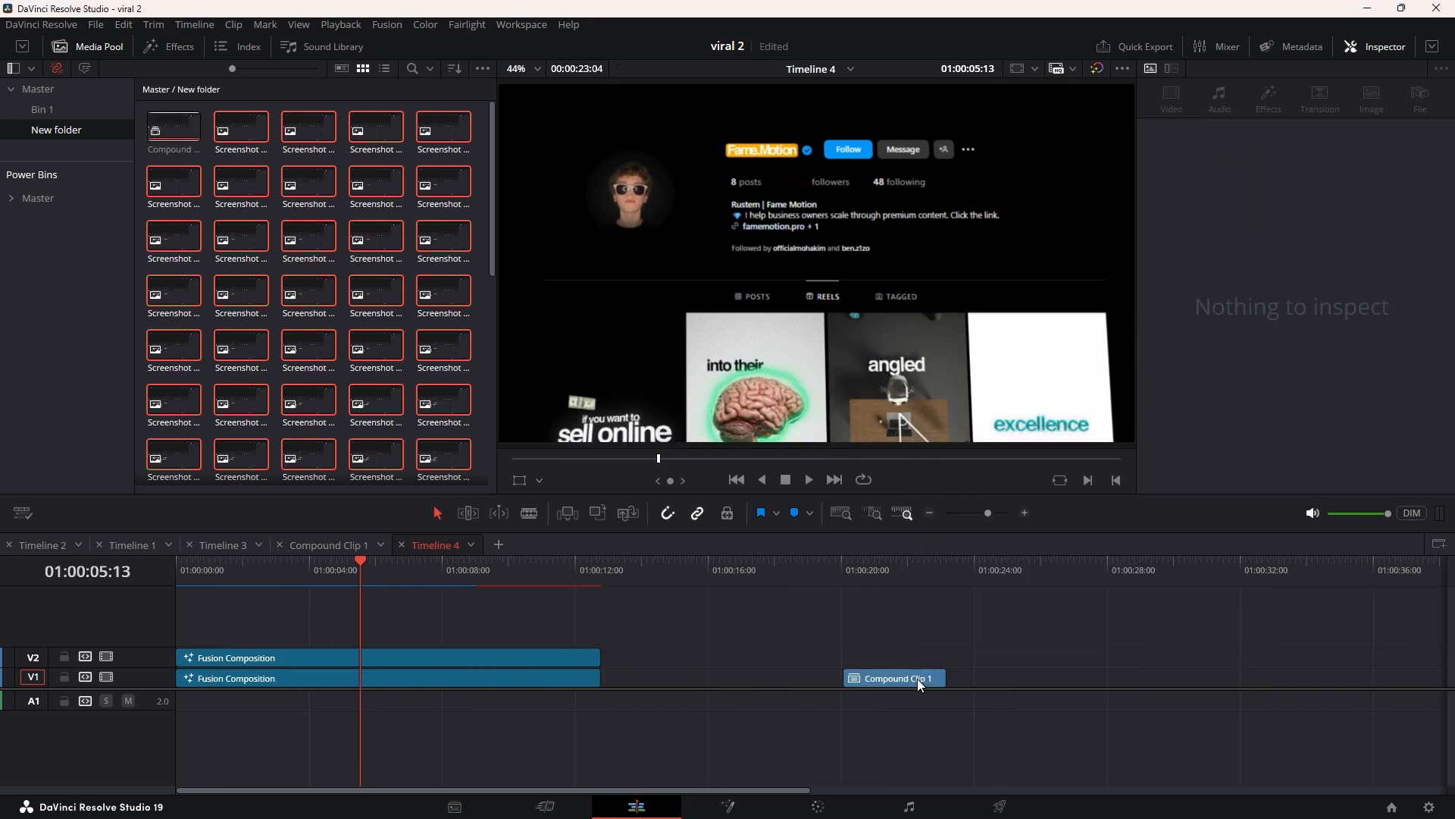
Step: Move the compound clip up against the end of the Fusion Composition on V1 and play it back
{"action": "left_click_drag", "start_coordinate": [917, 679], "coordinate": [661, 675]}
{"action": "left_click", "coordinate": [604, 564]}
{"action": "key", "text": "space"}
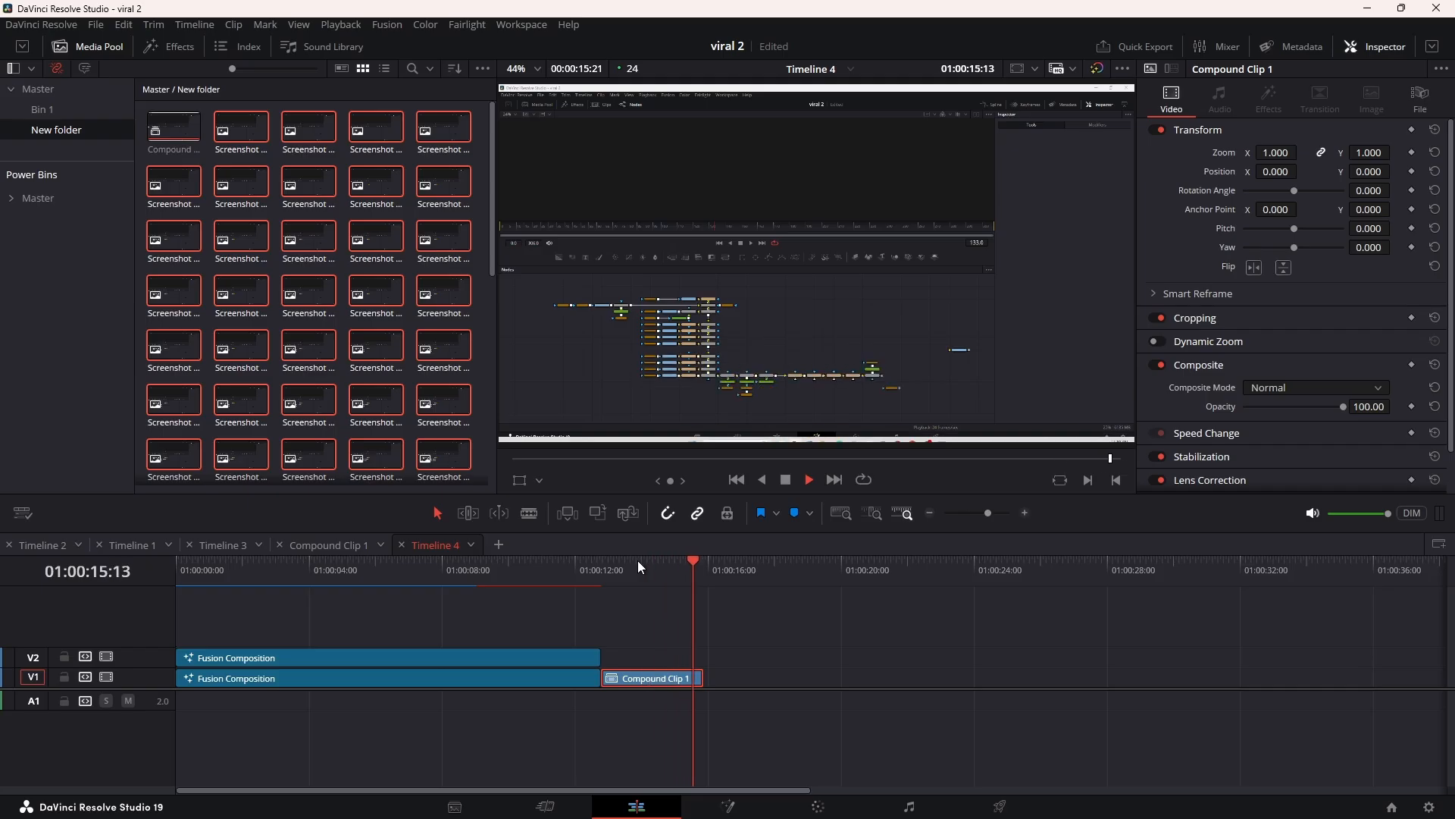
{"action": "left_click", "coordinate": [617, 562]}
{"action": "key", "text": "space"}
{"action": "key", "text": "space"}
Step: Delete the compound clip from the timeline and add a new Fusion Composition on V1 after the existing clips
{"action": "left_click_drag", "start_coordinate": [648, 630], "coordinate": [673, 704]}
{"action": "key", "text": "Delete"}
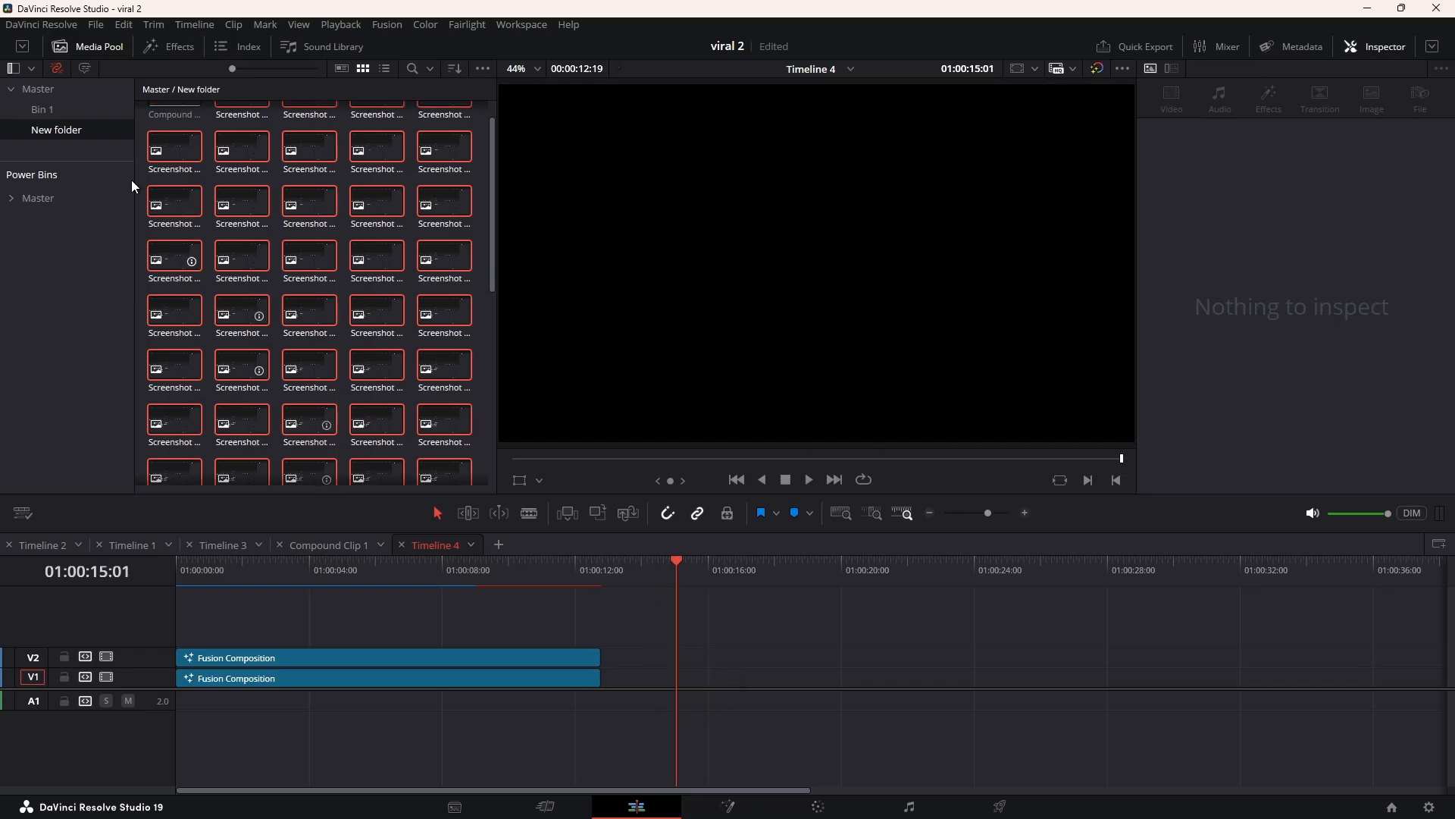
{"action": "left_click", "coordinate": [150, 50]}
{"action": "left_click", "coordinate": [47, 191]}
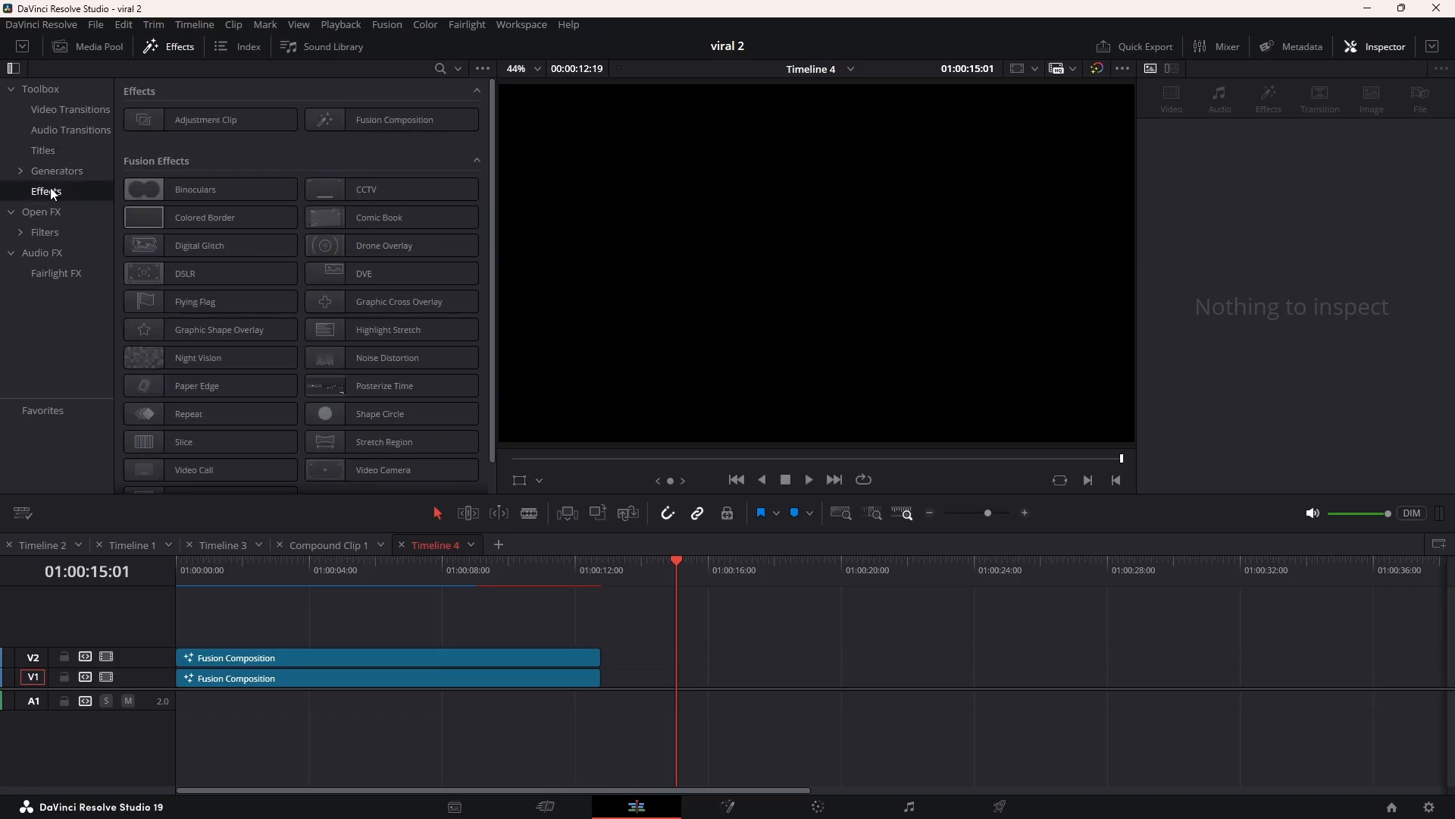
{"action": "left_click_drag", "start_coordinate": [391, 120], "coordinate": [695, 682]}
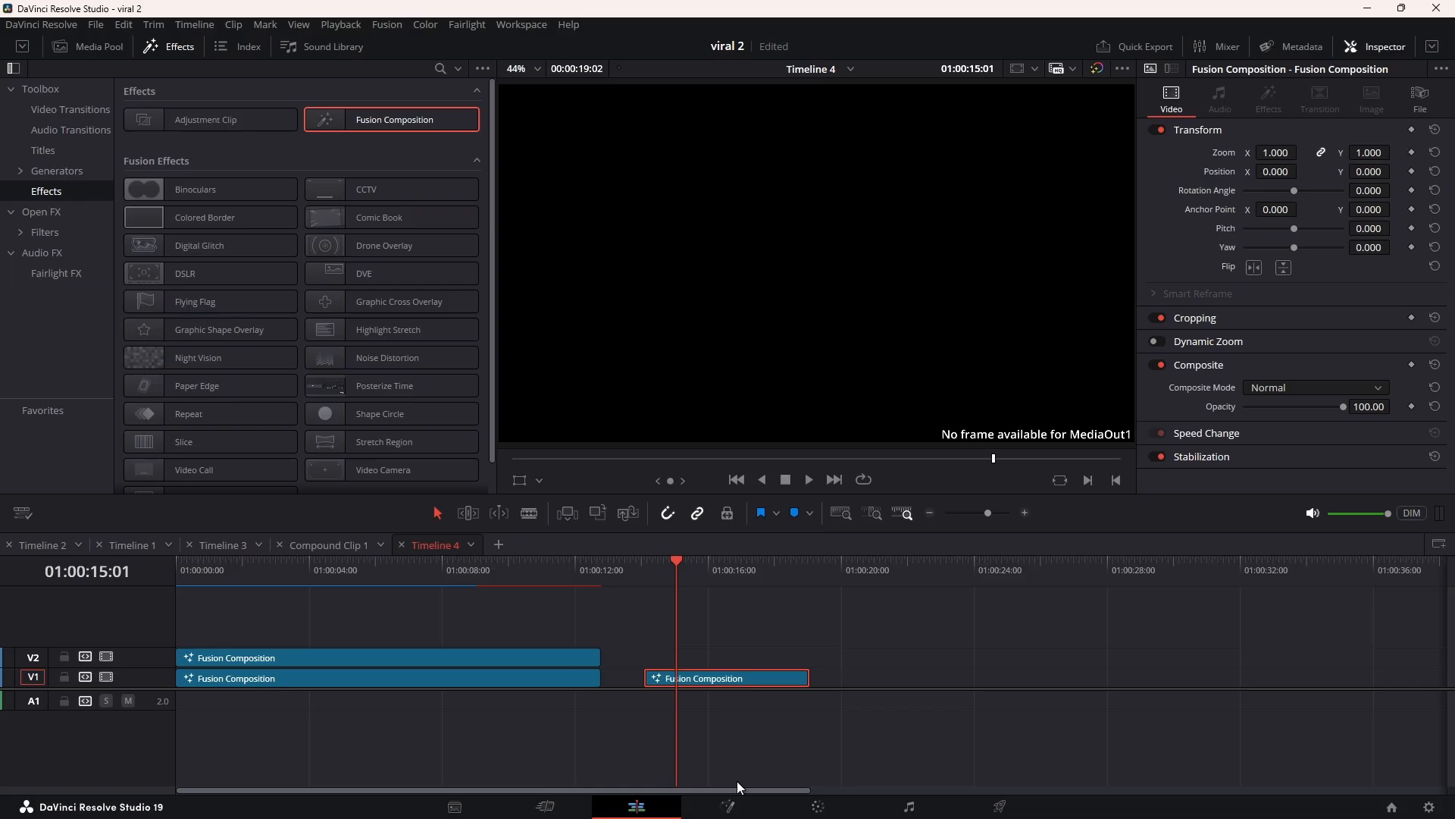
Step: Open the new composition in Fusion, bring in Compound Clip 1 as a media node, and connect it to MediaOut1
{"action": "left_click", "coordinate": [727, 806]}
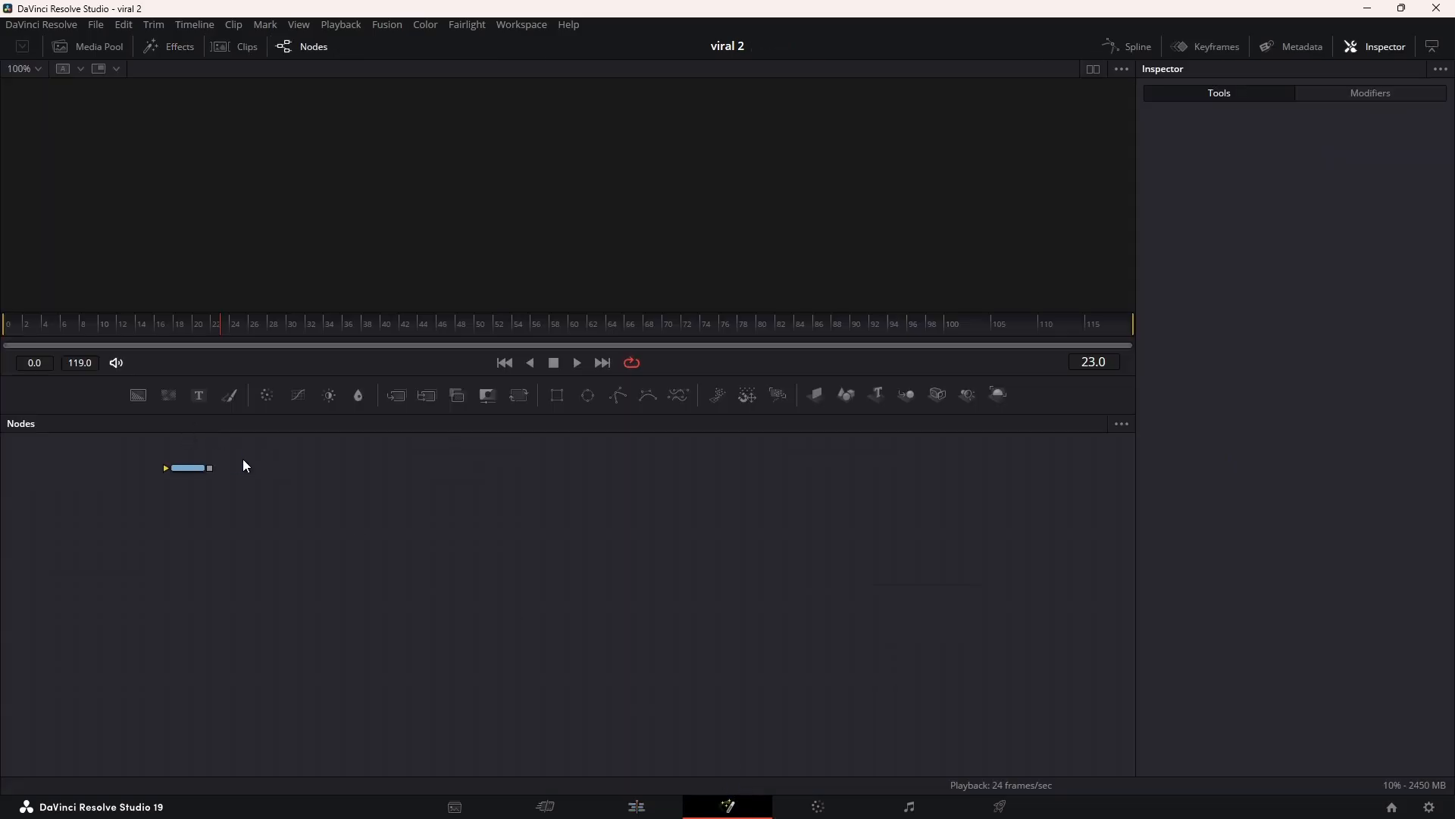
{"action": "left_click", "coordinate": [68, 46]}
{"action": "scroll", "coordinate": [190, 164], "scroll_direction": "down", "scroll_amount": 1}
{"action": "left_click_drag", "start_coordinate": [173, 113], "coordinate": [249, 186]}
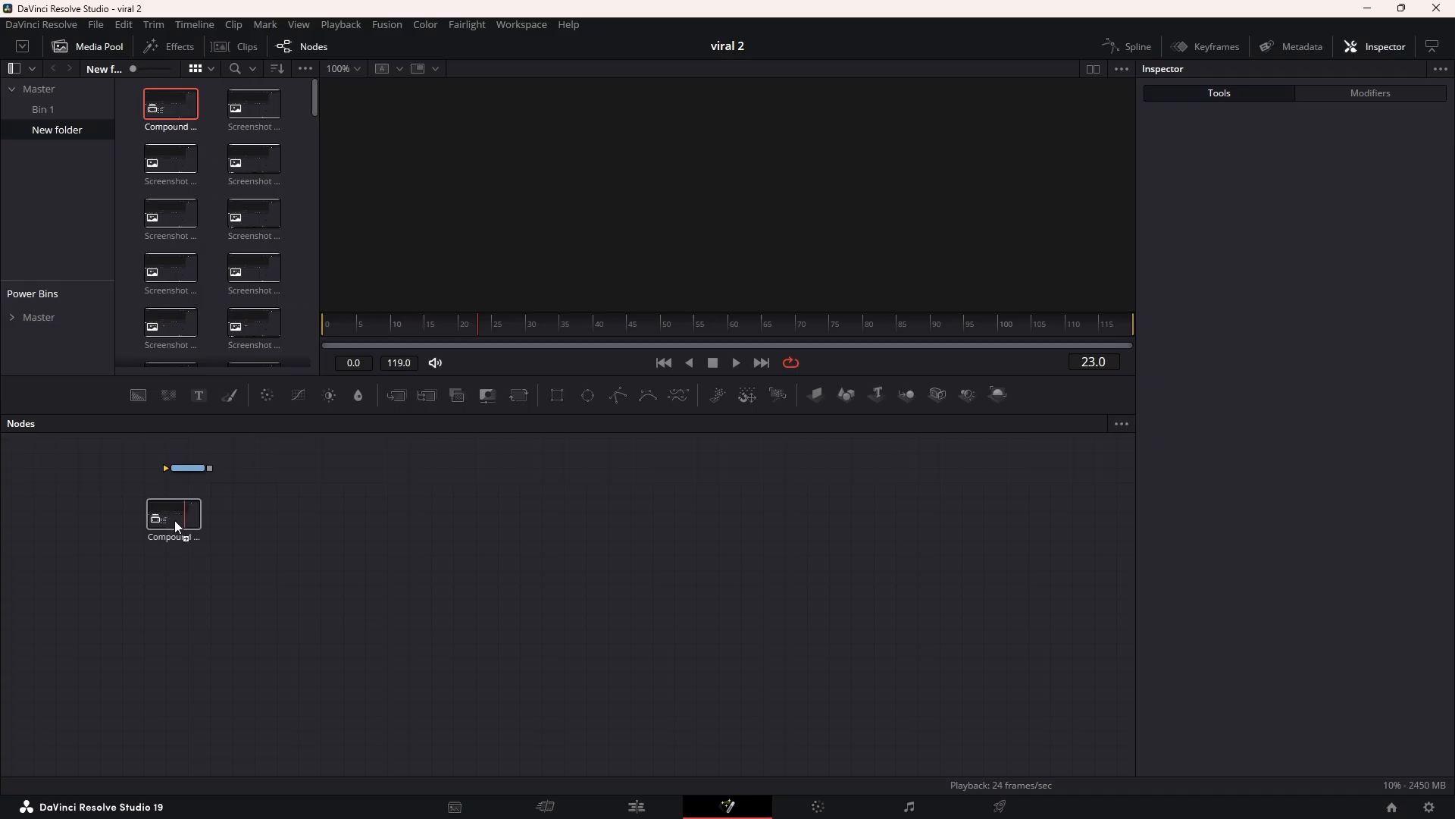
{"action": "left_click_drag", "start_coordinate": [175, 522], "coordinate": [663, 536]}
{"action": "left_click", "coordinate": [317, 541]}
{"action": "left_click", "coordinate": [87, 46]}
{"action": "scroll", "coordinate": [595, 504], "scroll_direction": "up", "scroll_amount": 3}
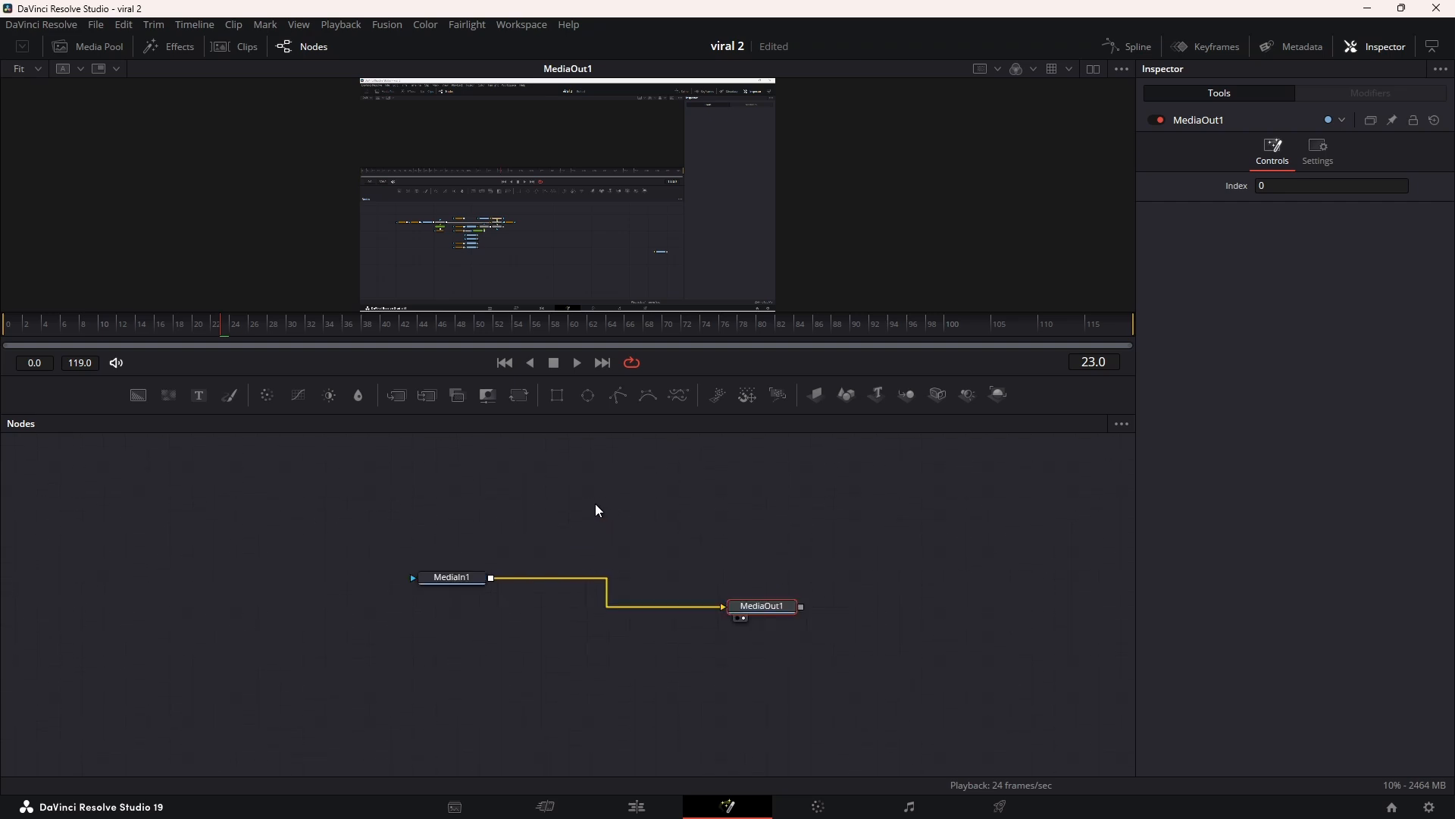
Step: Mask MediaIn1 with a rectangle about 0.73 wide and 0.44 high, centered near 0.40, 0.28 over the captured node graph
{"action": "left_click_drag", "start_coordinate": [561, 395], "coordinate": [451, 569]}
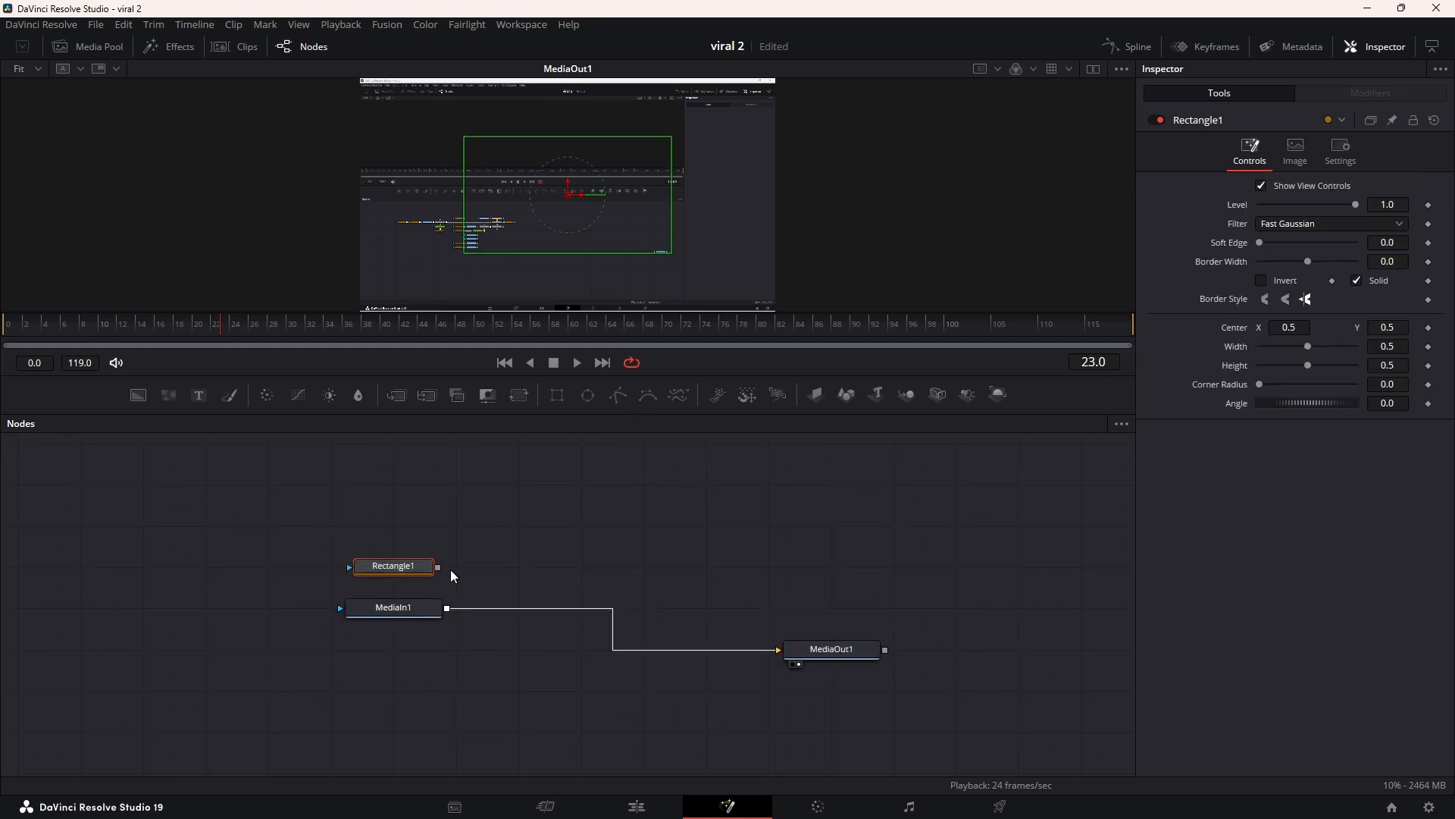
{"action": "left_click_drag", "start_coordinate": [676, 227], "coordinate": [719, 224]}
{"action": "left_click_drag", "start_coordinate": [567, 194], "coordinate": [521, 244]}
{"action": "left_click_drag", "start_coordinate": [508, 303], "coordinate": [508, 295]}
{"action": "left_click_drag", "start_coordinate": [522, 244], "coordinate": [525, 245]}
Step: Go to frame 0 and insert a Time Stretcher node after MediaIn1
{"action": "left_click_drag", "start_coordinate": [163, 326], "coordinate": [6, 325]}
{"action": "left_click", "coordinate": [422, 611]}
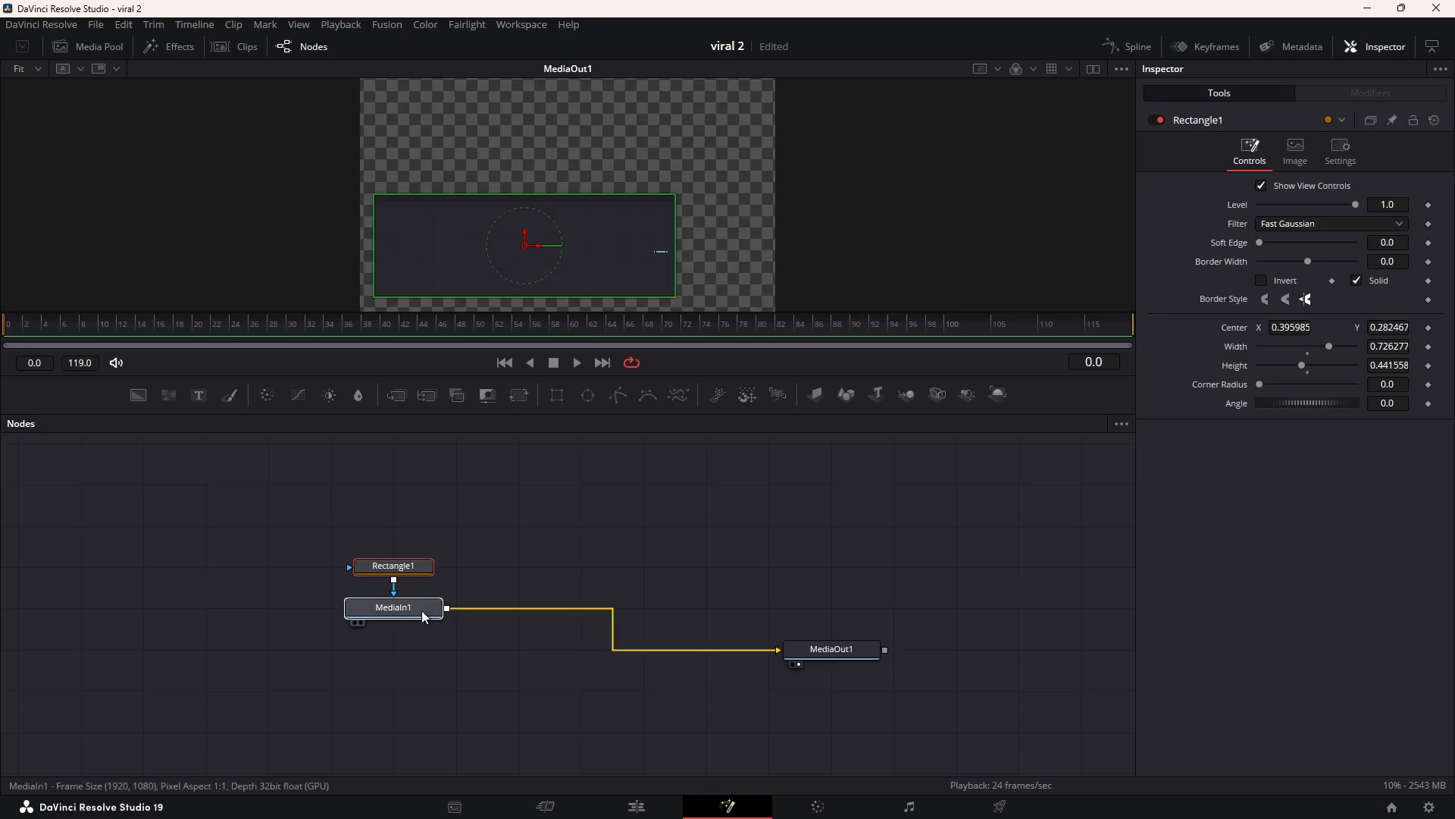
{"action": "key", "text": "shift+space"}
{"action": "type", "text": "inve"}
{"action": "key", "text": "BackSpace"}
{"action": "key", "text": "BackSpace"}
{"action": "key", "text": "BackSpace"}
{"action": "key", "text": "BackSpace"}
{"action": "type", "text": "tim"}
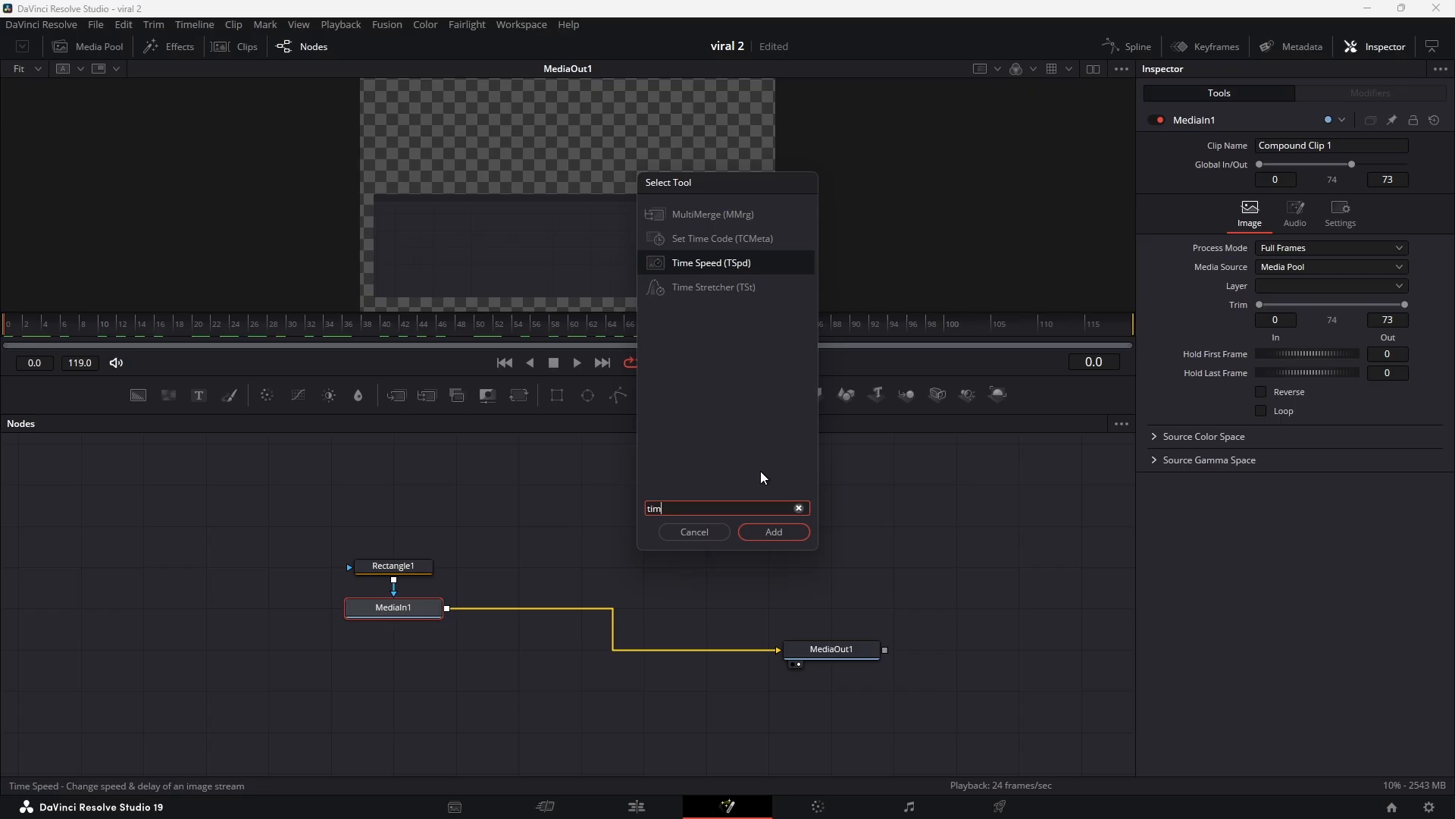
{"action": "left_click", "coordinate": [704, 287]}
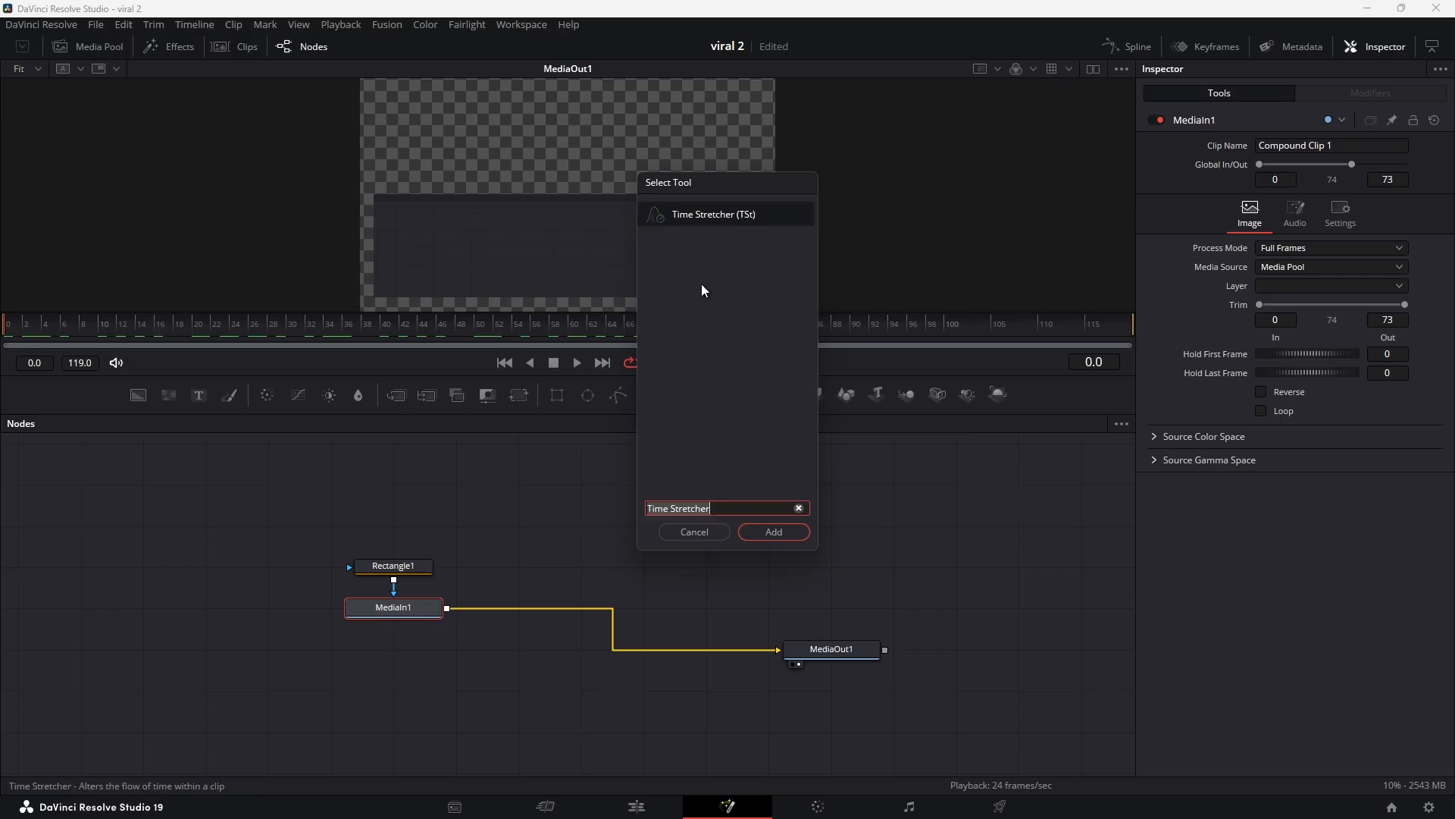
{"action": "left_click", "coordinate": [774, 532]}
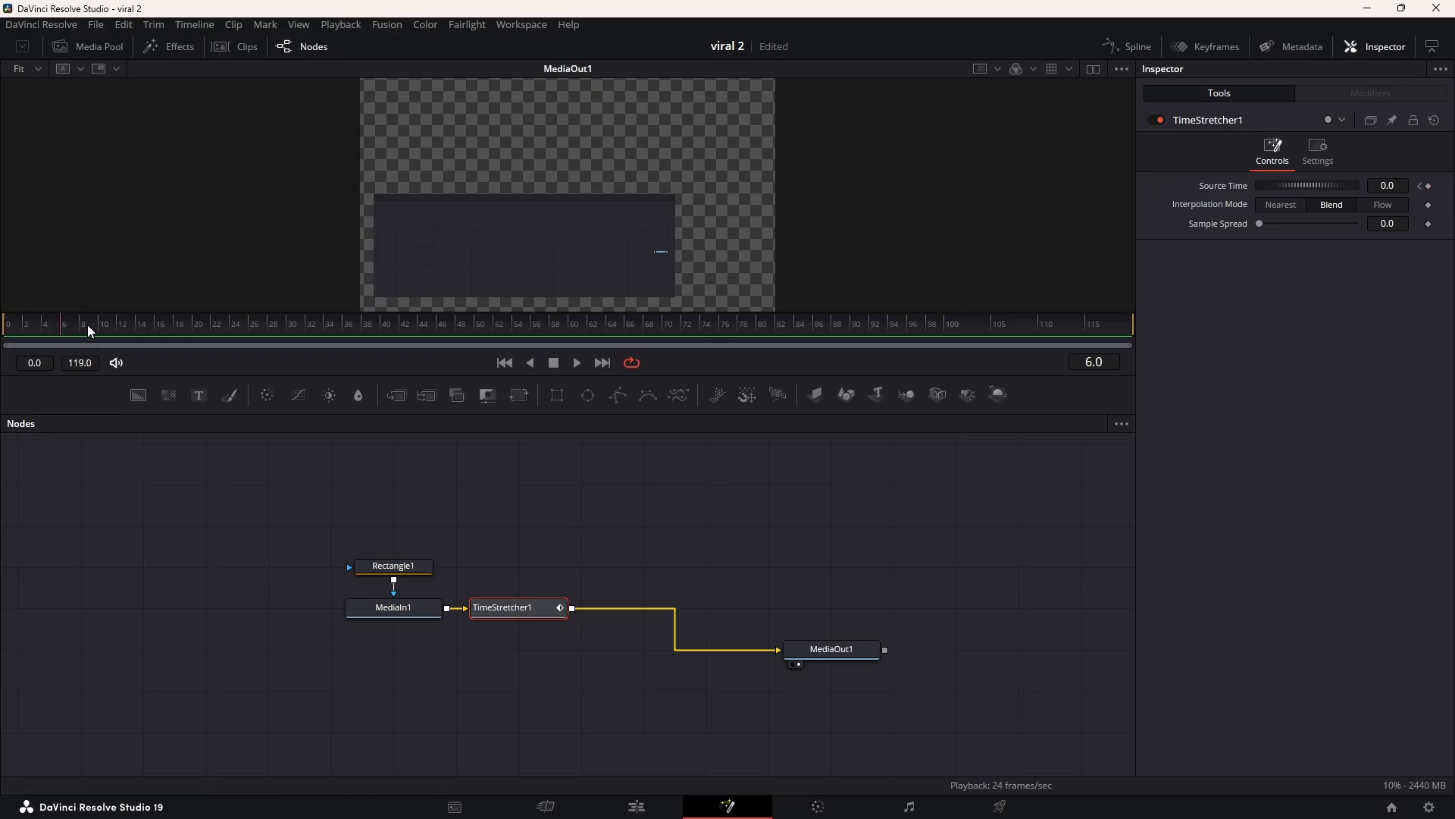
Step: Keyframe the Time Stretcher's source time at 73 on frame 119, matching the last frame of MediaIn1
{"action": "left_click_drag", "start_coordinate": [15, 329], "coordinate": [1208, 328]}
{"action": "left_click", "coordinate": [394, 570]}
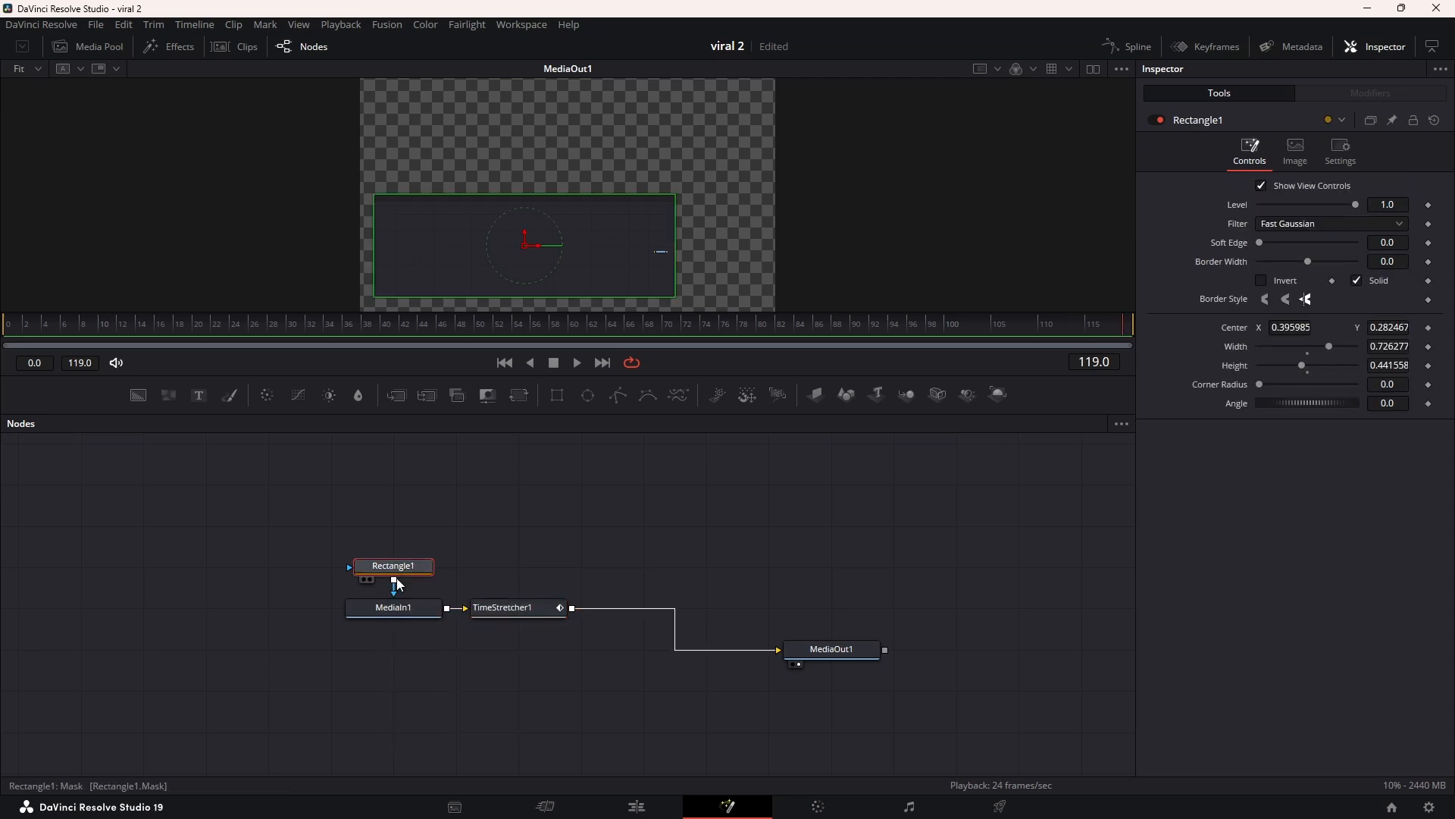
{"action": "left_click", "coordinate": [401, 621]}
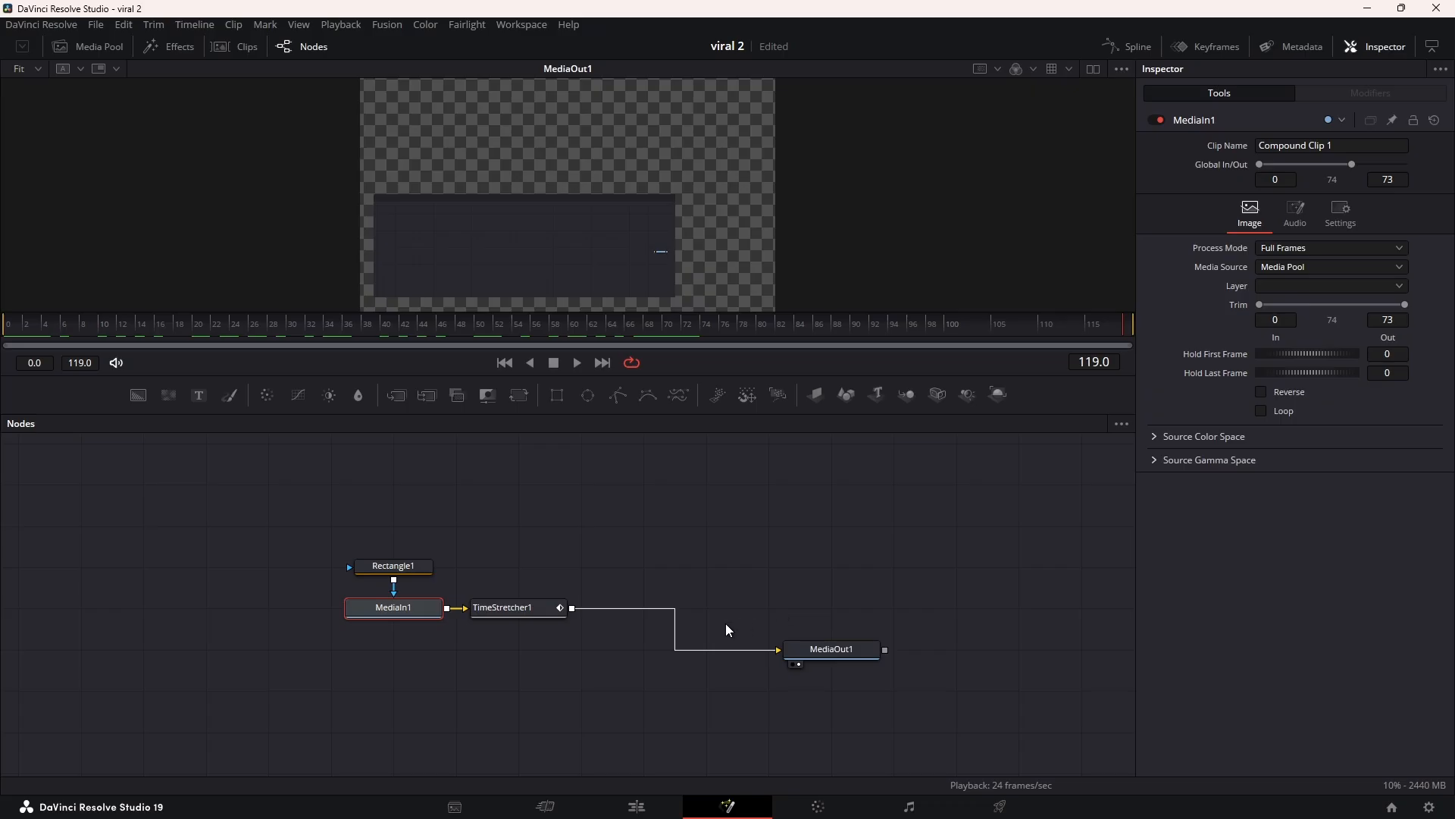
{"action": "left_click", "coordinate": [542, 608]}
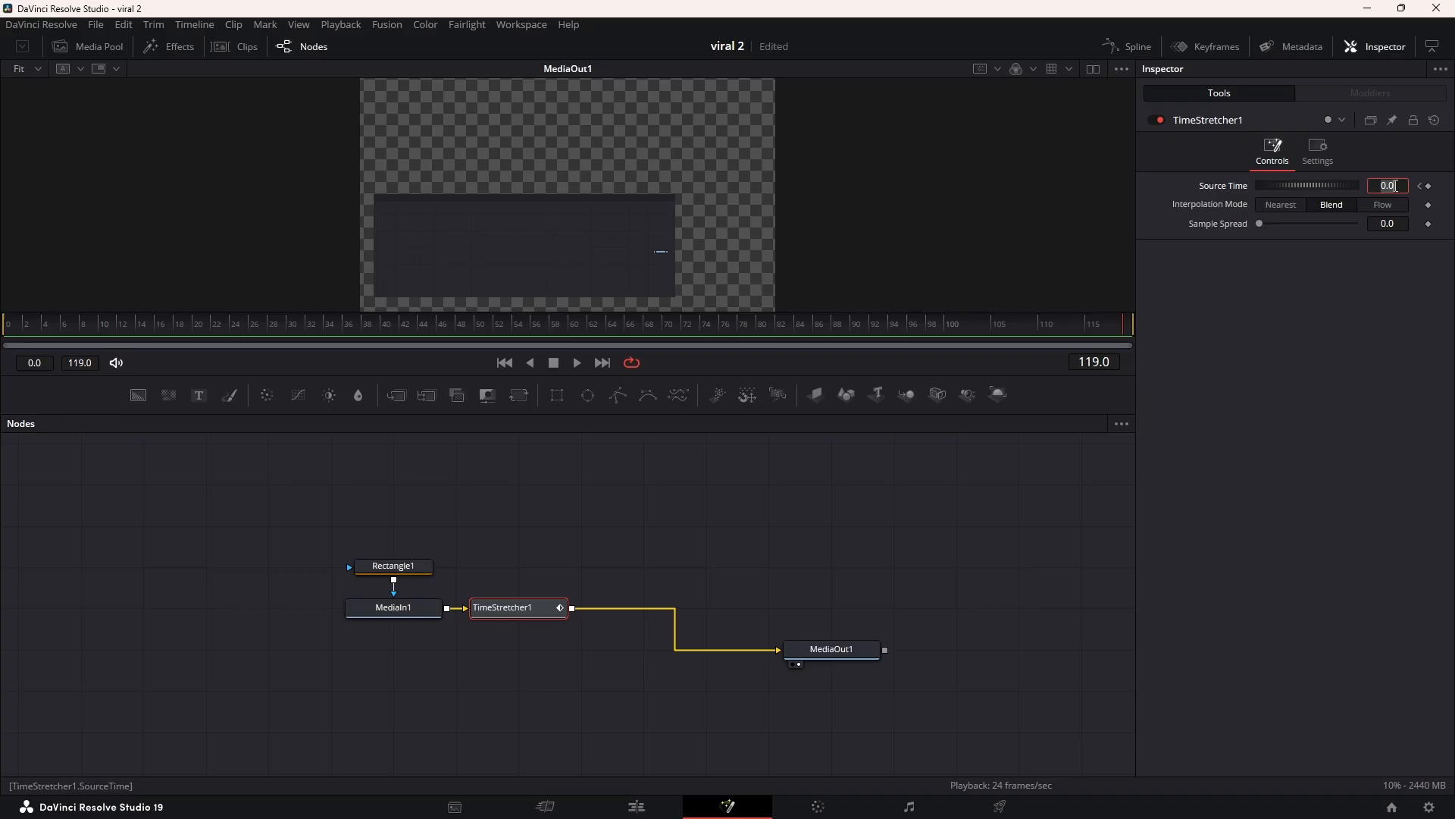
{"action": "left_click", "coordinate": [1396, 185]}
{"action": "type", "text": "73"}
{"action": "key", "text": "Tab"}
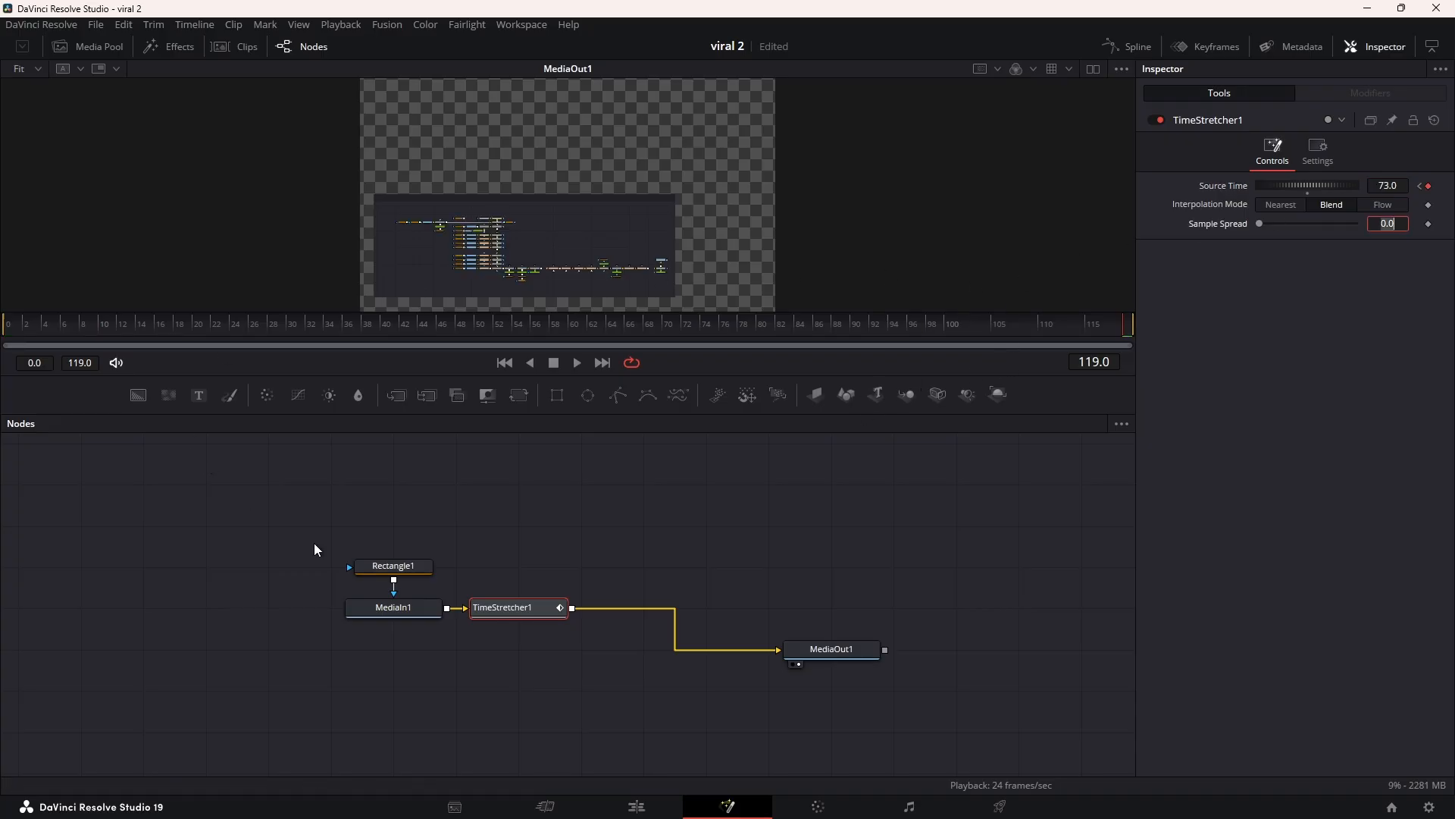
Step: Smooth the Time Stretcher's Source Time spline and reshape both handles for a fast start, slow middle and fast end
{"action": "left_click", "coordinate": [1114, 44]}
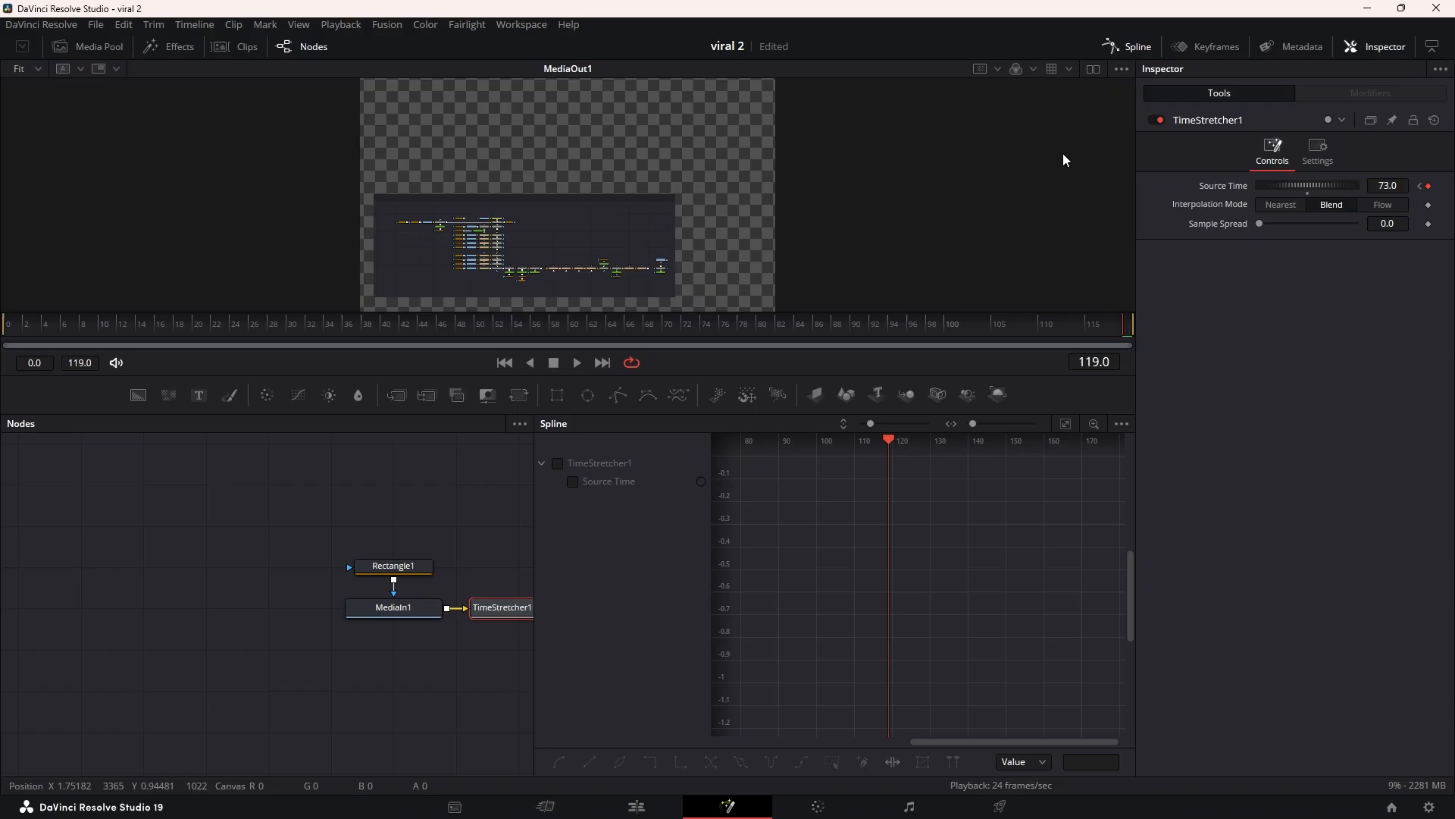
{"action": "left_click", "coordinate": [559, 463]}
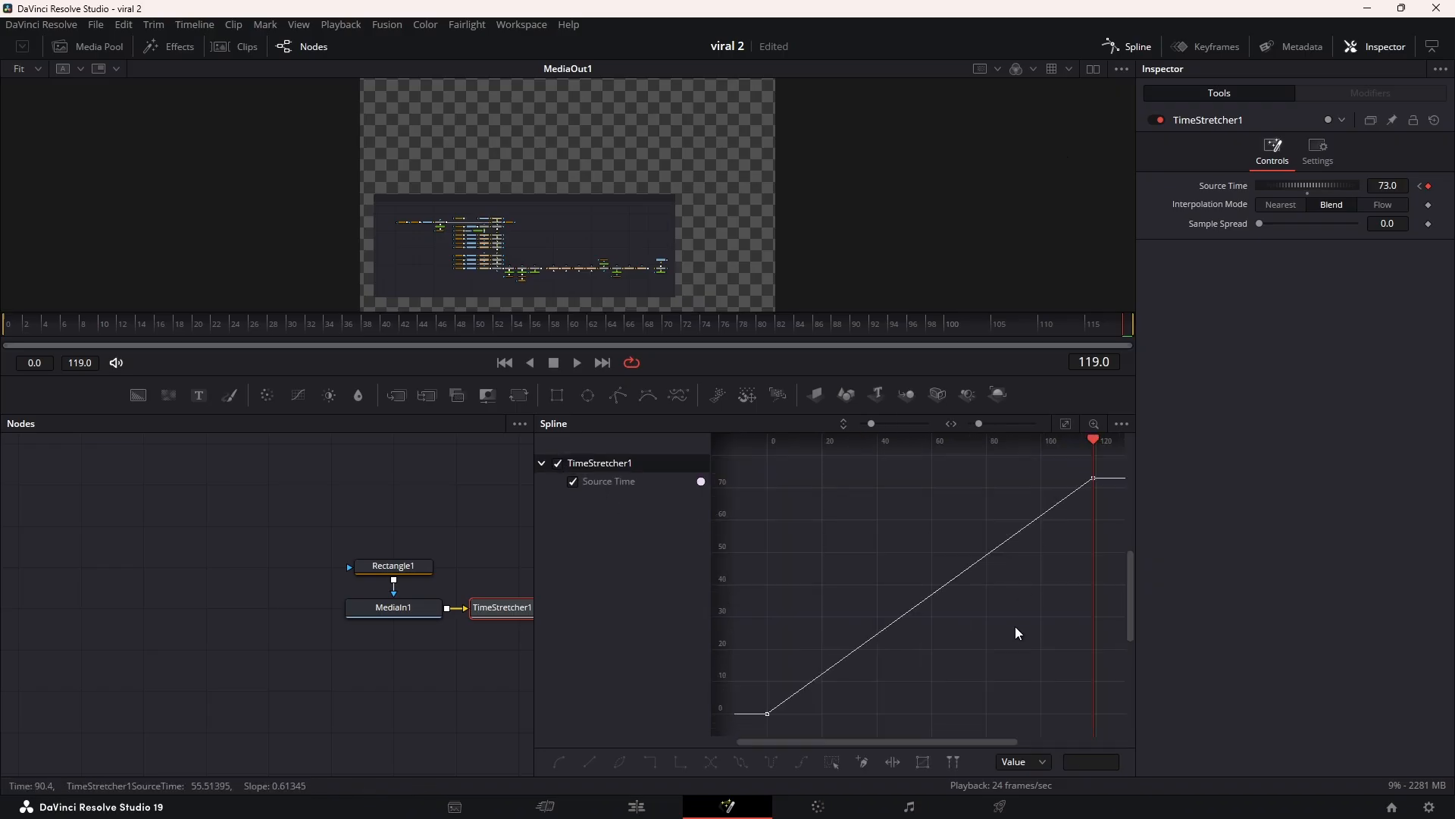
{"action": "key", "text": "ctrl+a"}
{"action": "key", "text": "shift+s"}
{"action": "left_click_drag", "start_coordinate": [872, 716], "coordinate": [844, 535]}
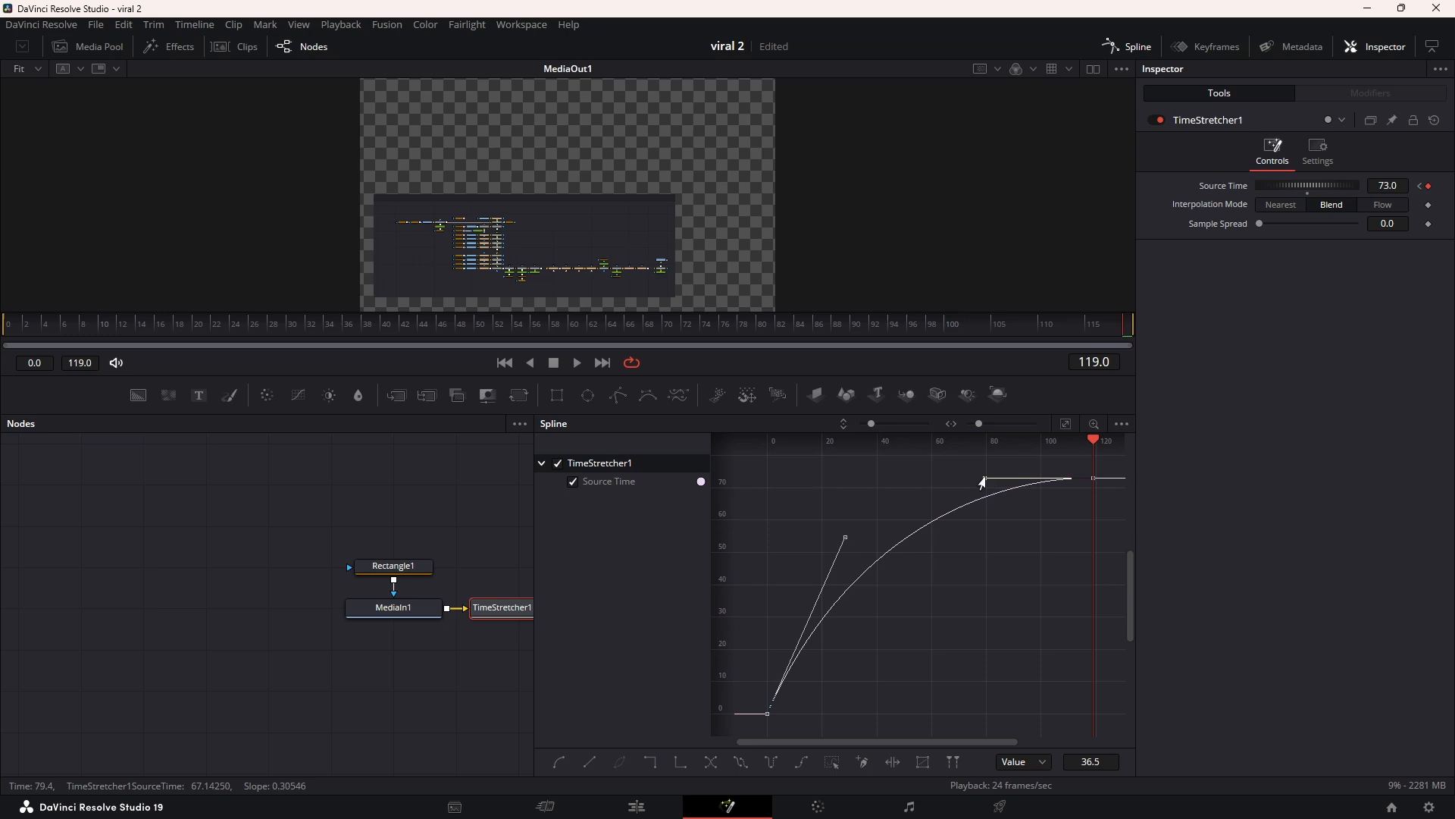
{"action": "left_click_drag", "start_coordinate": [983, 481], "coordinate": [1026, 634]}
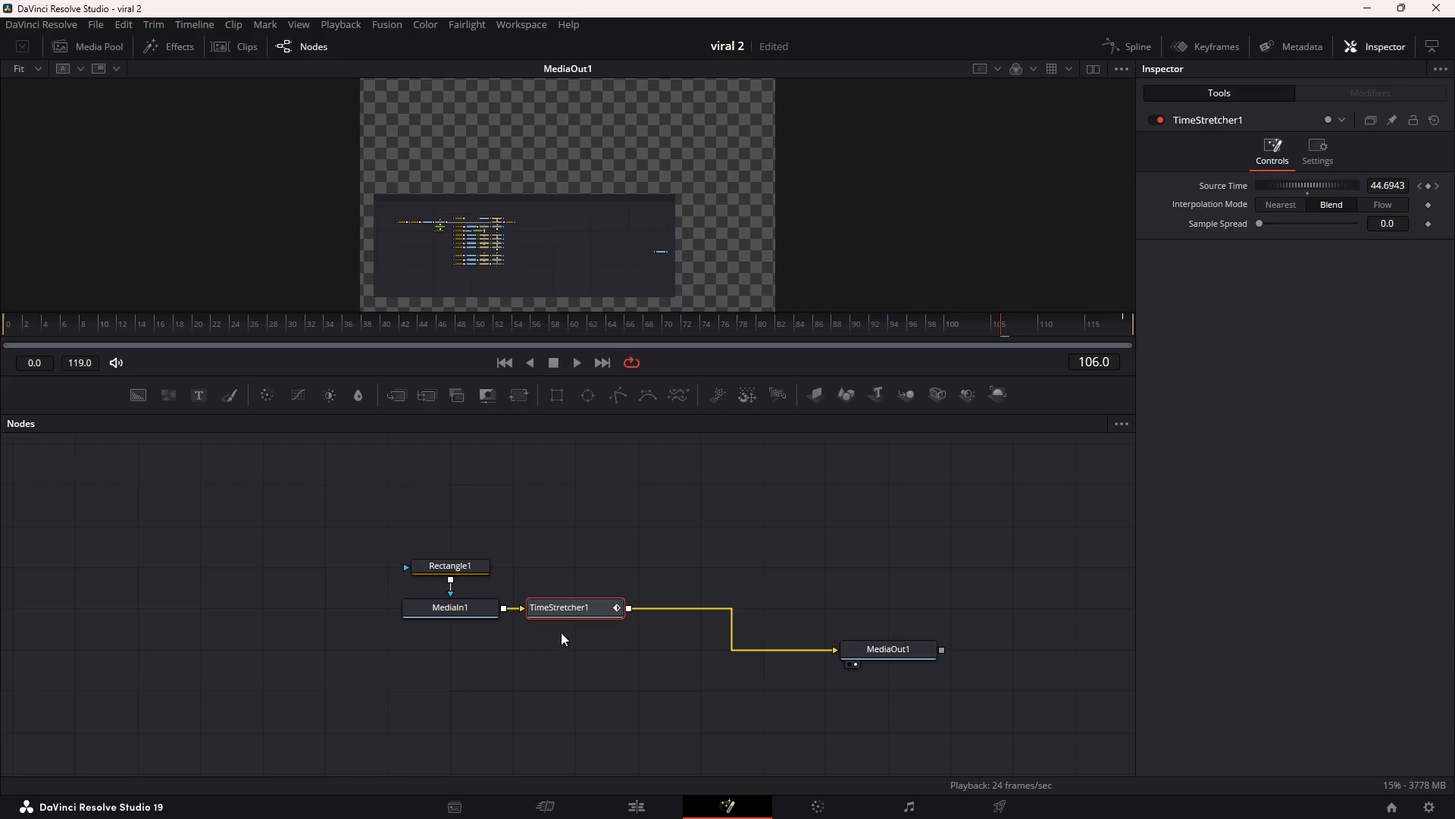
Step: Insert a DVE node between TimeStretcher1 and MediaOut1 and select its Z Move value for editing at frame 0
{"action": "key", "text": "shift+space"}
{"action": "type", "text": "dve"}
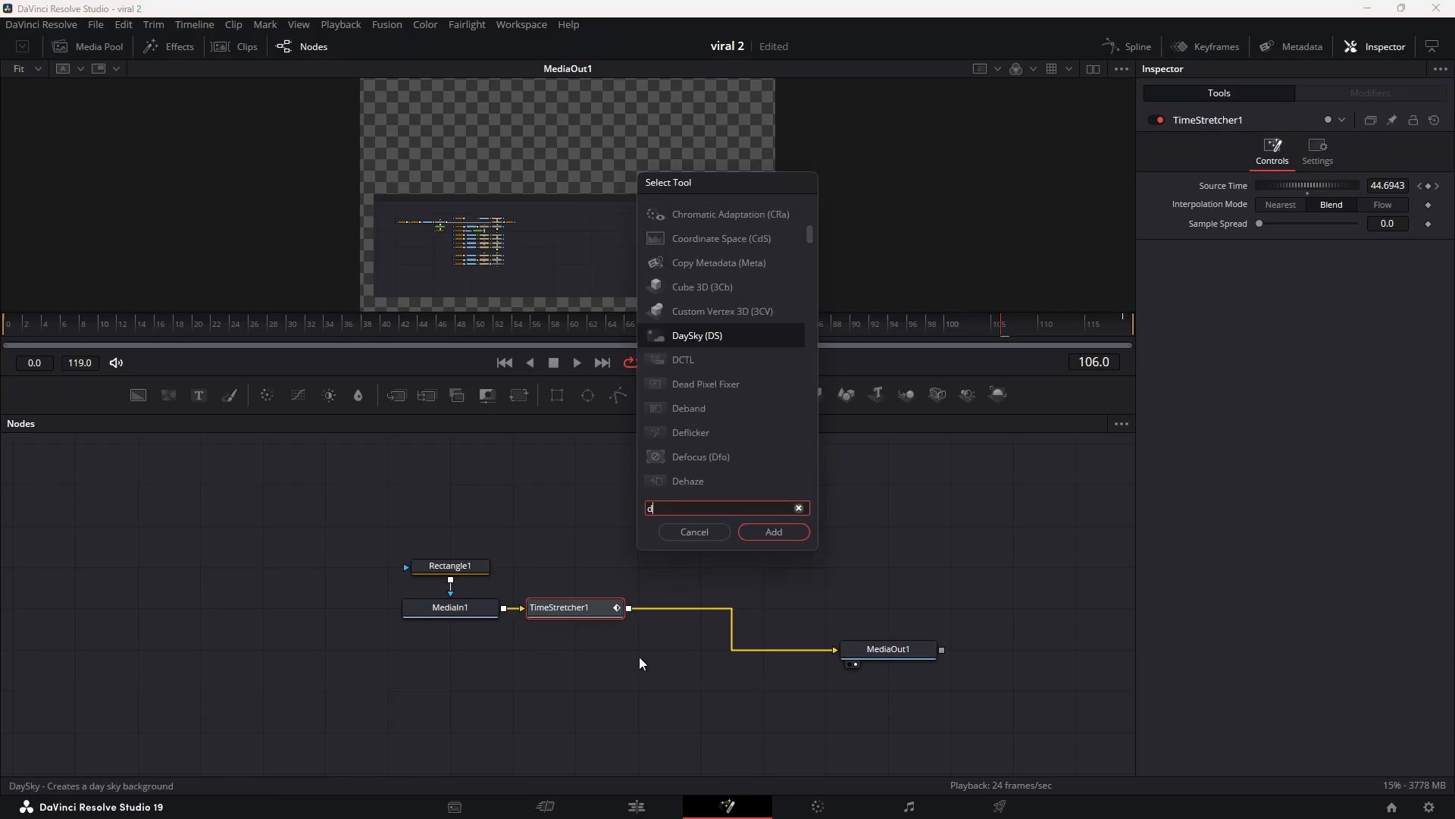
{"action": "left_click", "coordinate": [777, 531]}
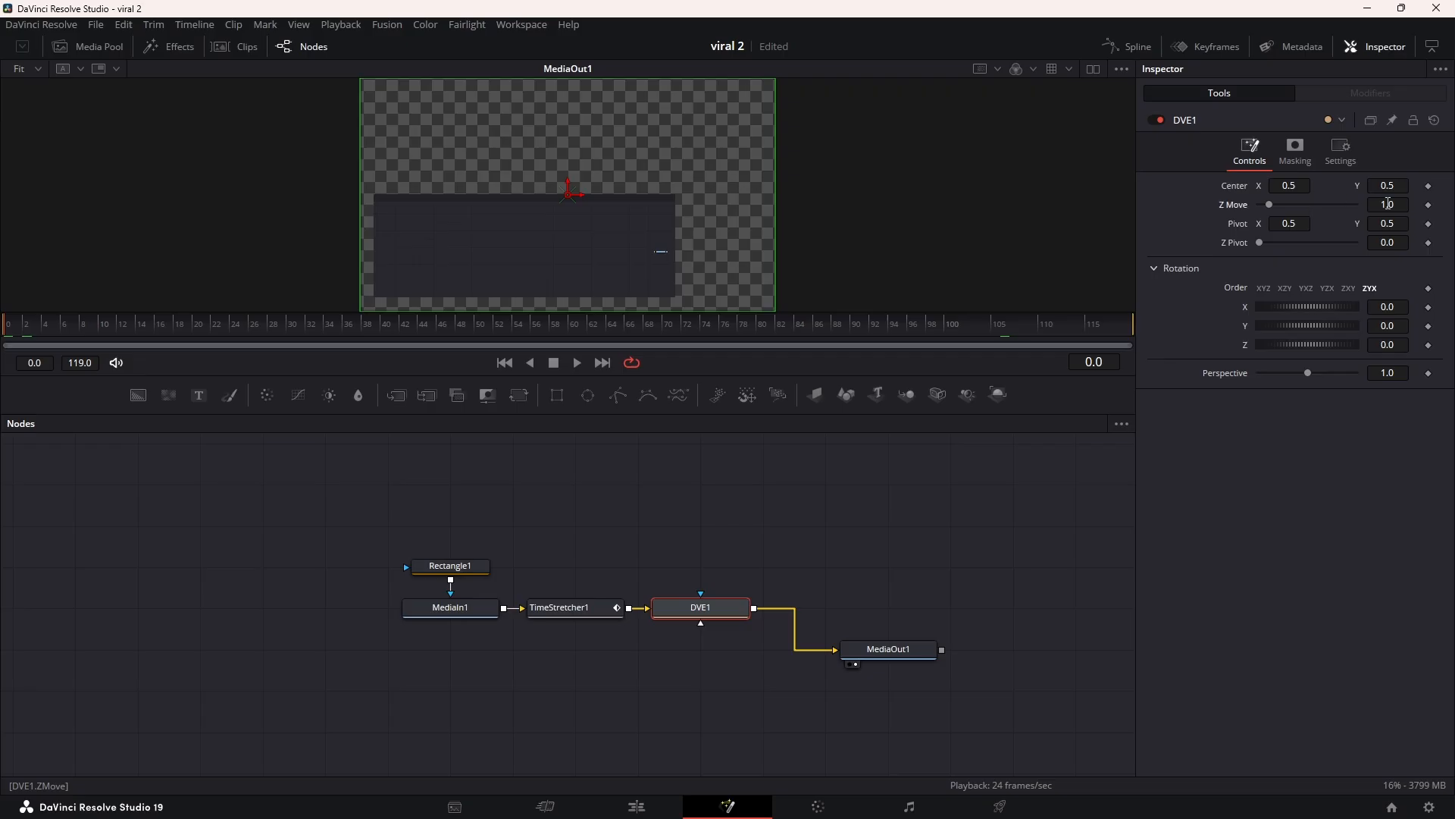
{"action": "left_click_drag", "start_coordinate": [1391, 205], "coordinate": [1369, 205]}
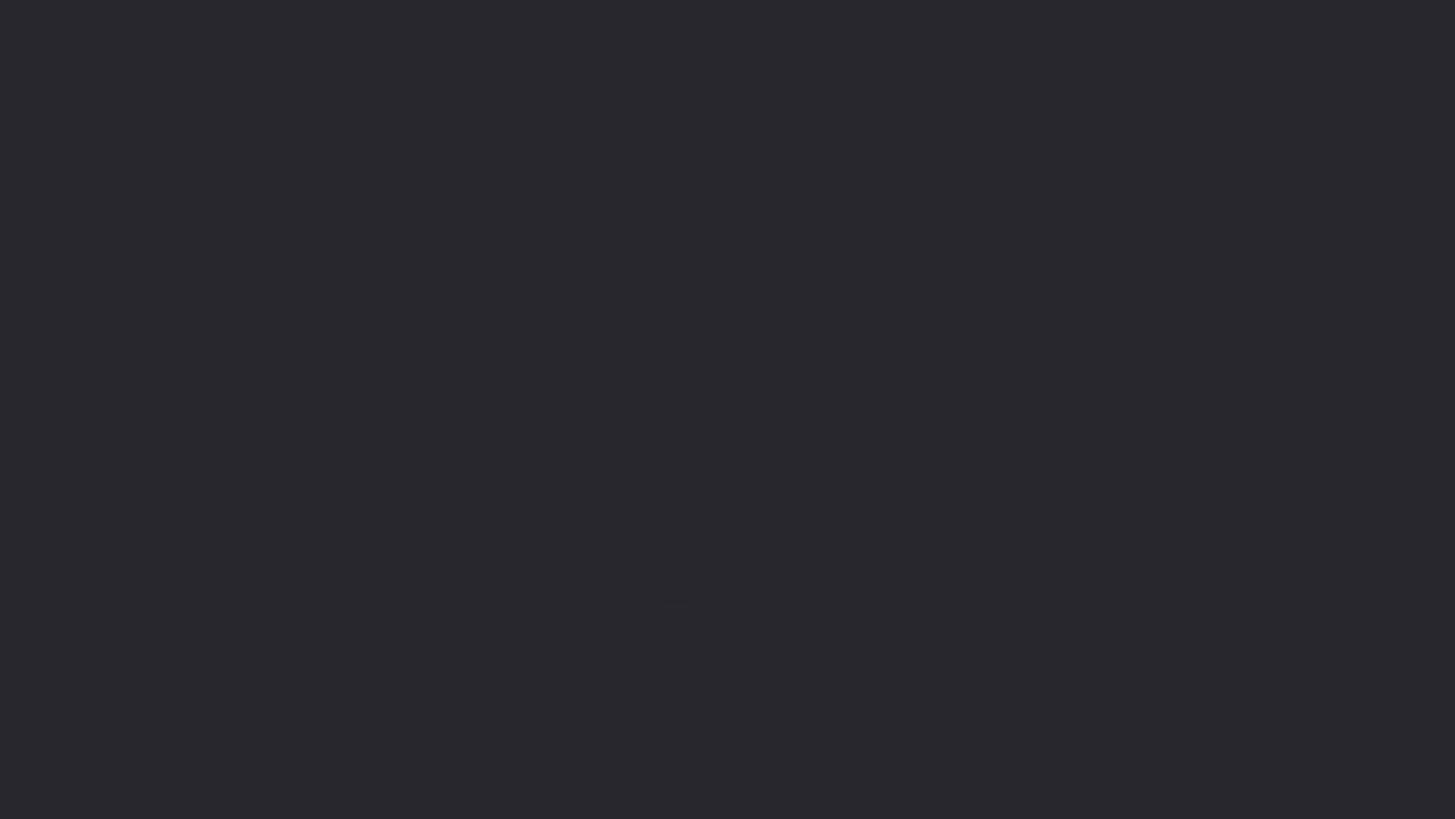